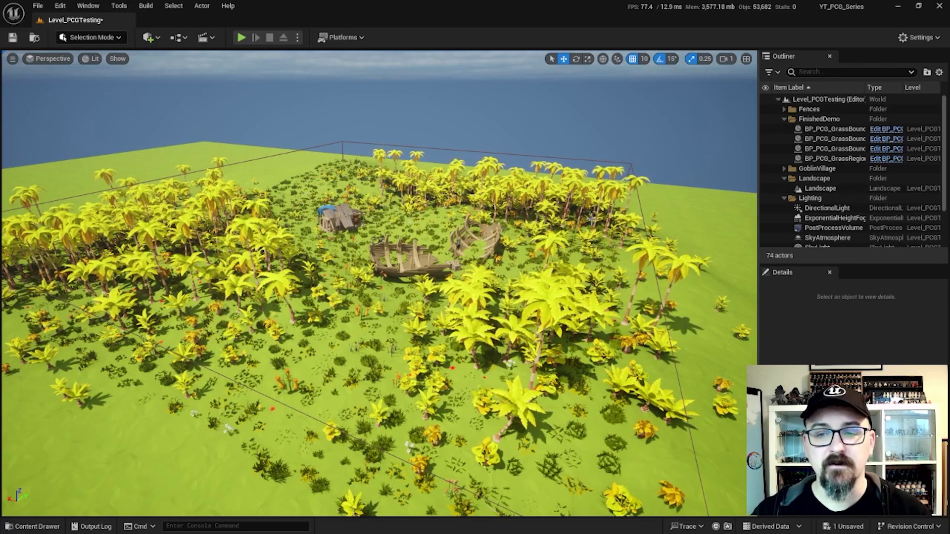
Step: Move a spline point of the BP_PCG_GrassBounds3 actor outward to enlarge its palm tree area
{"action": "left_click", "coordinate": [847, 148]}
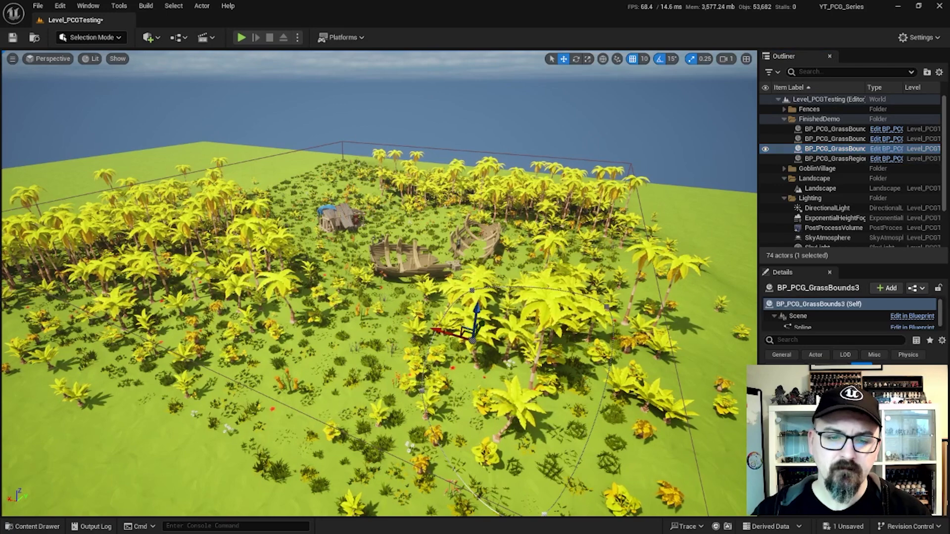
{"action": "left_click", "coordinate": [473, 340]}
{"action": "left_click", "coordinate": [422, 391]}
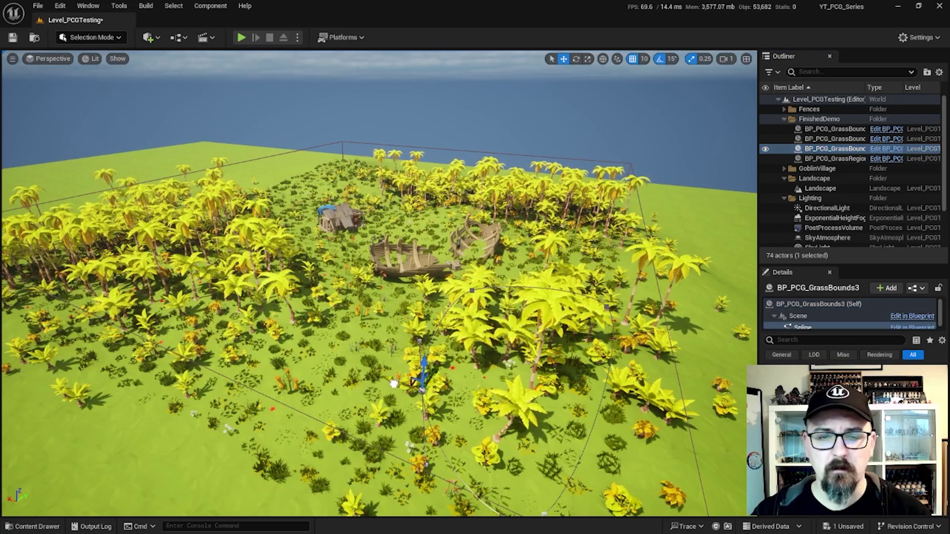
{"action": "left_click_drag", "start_coordinate": [393, 384], "coordinate": [382, 364]}
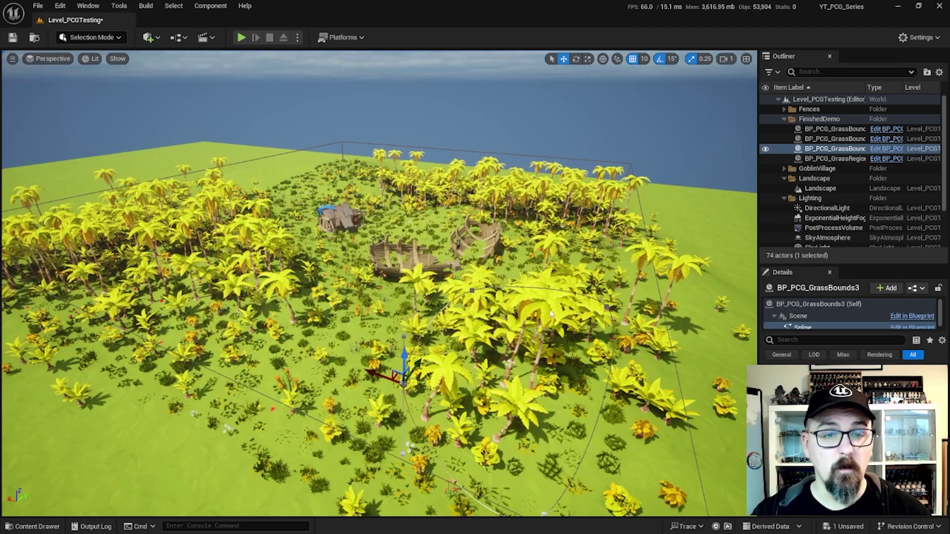
{"action": "left_click", "coordinate": [653, 247]}
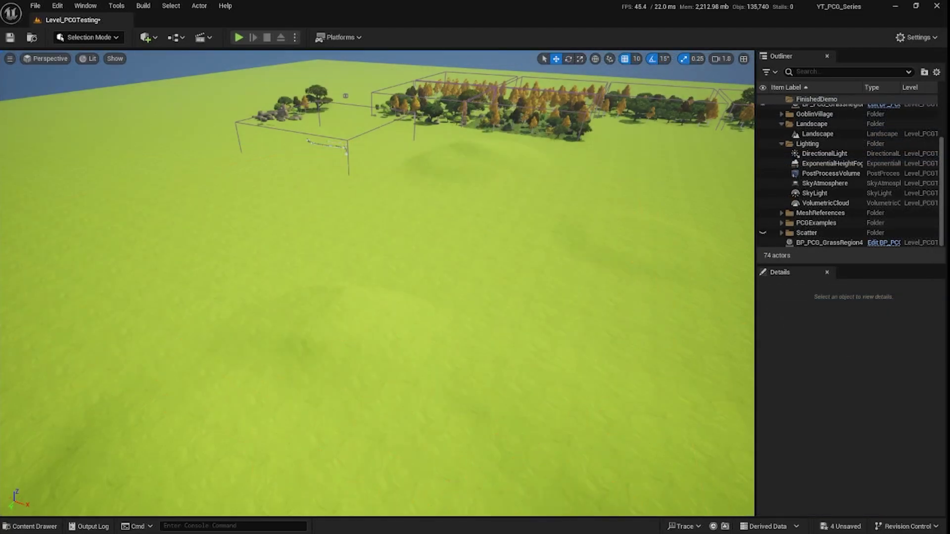
Step: Browse to the PCG content folder and turn off the Static Mesh filter
{"action": "left_click", "coordinate": [31, 527]}
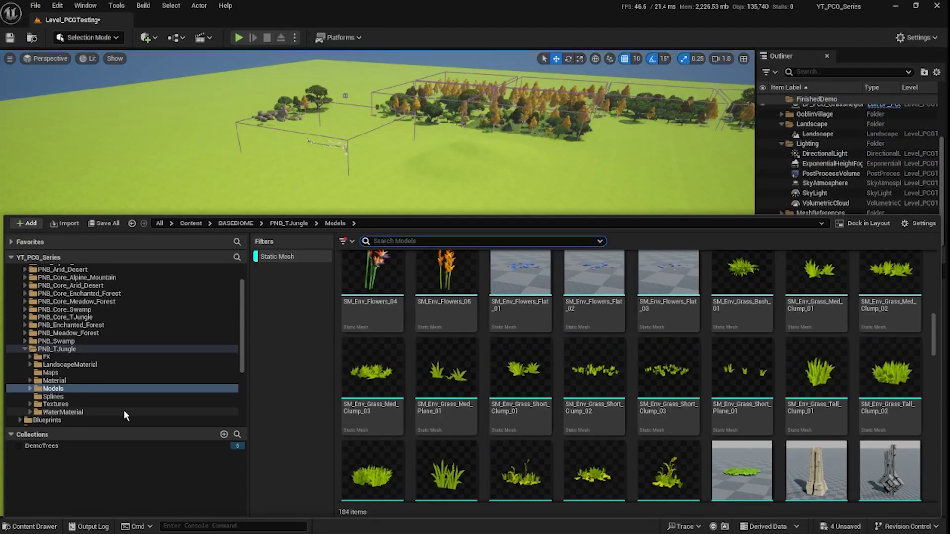
{"action": "left_click", "coordinate": [25, 349]}
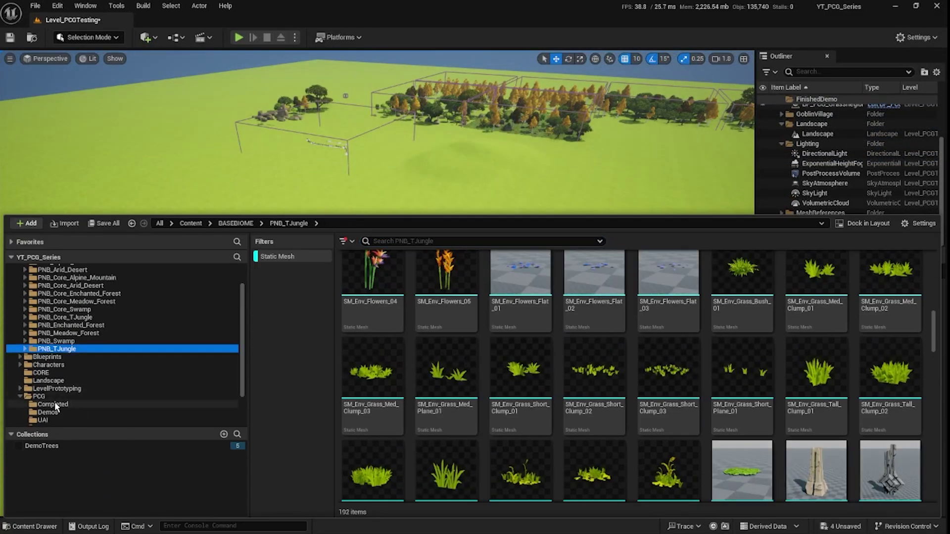
{"action": "left_click", "coordinate": [39, 397]}
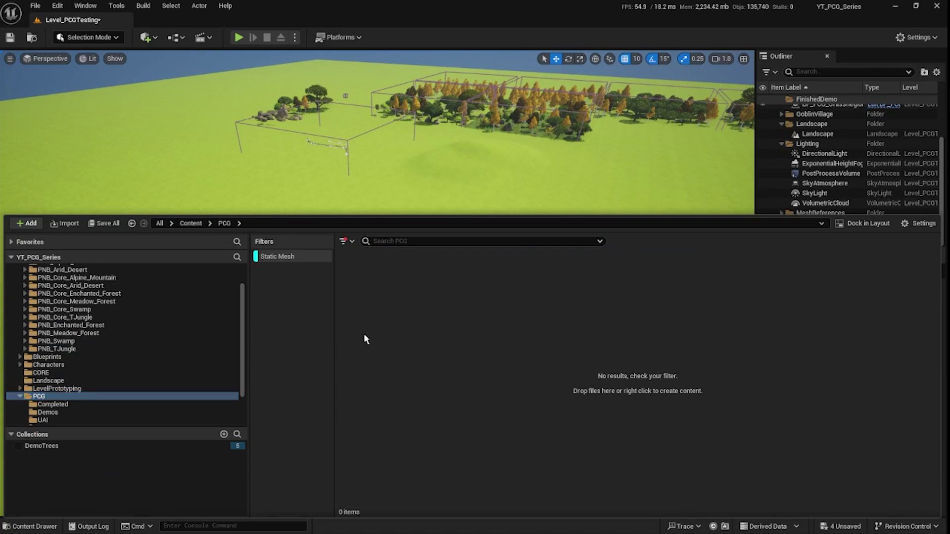
{"action": "left_click", "coordinate": [298, 258]}
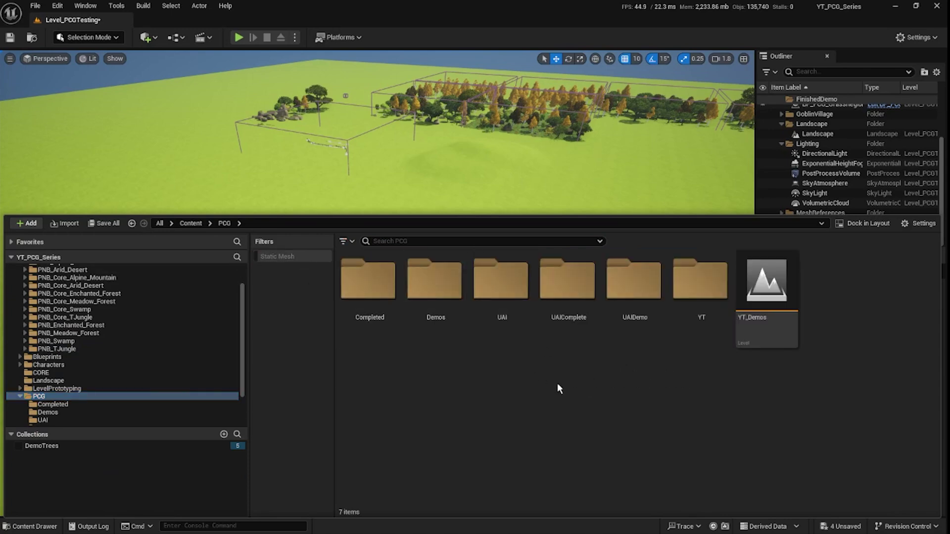
Step: Create an Actor-based Blueprint Class named BP_JungleRegion in the PCG folder
{"action": "right_click", "coordinate": [491, 346]}
{"action": "left_click", "coordinate": [524, 217]}
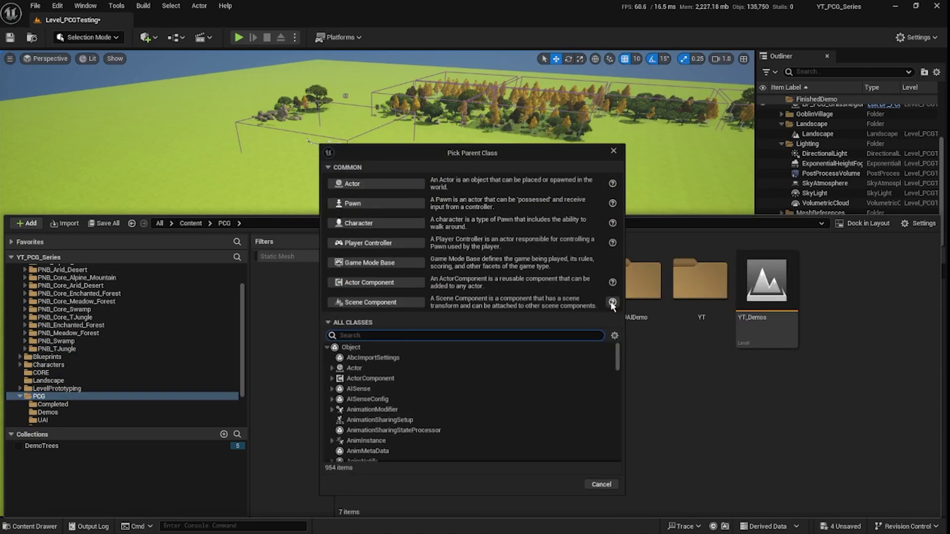
{"action": "left_click", "coordinate": [376, 184]}
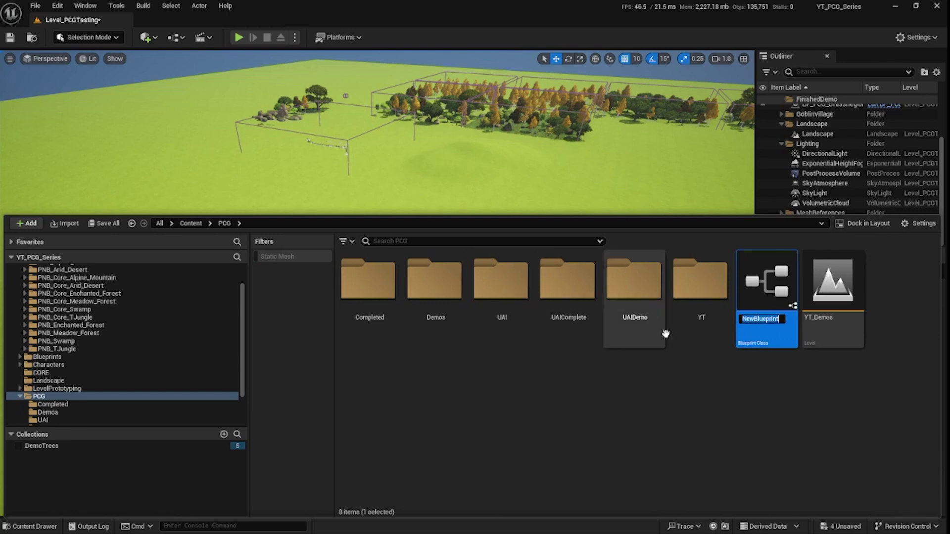
{"action": "type", "text": "BP"}
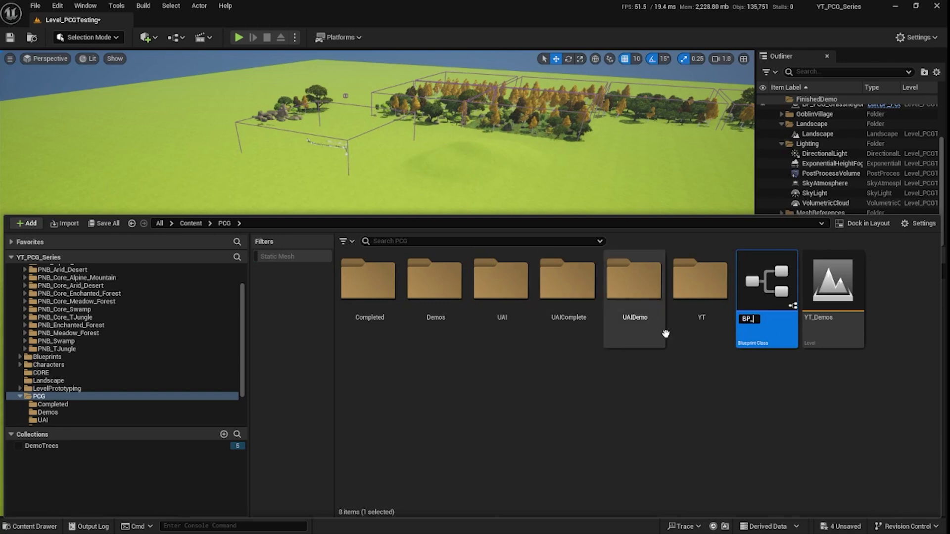
{"action": "type", "text": "_JungleRegion"}
{"action": "key", "text": "Return"}
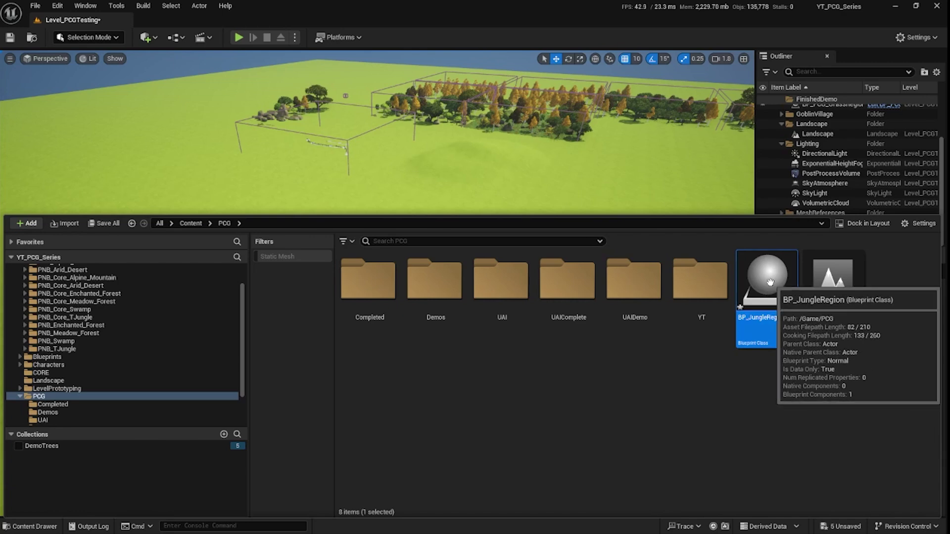
Step: Open the BP_JungleRegion blueprint and add a PCG component to it
{"action": "double_click", "coordinate": [766, 295]}
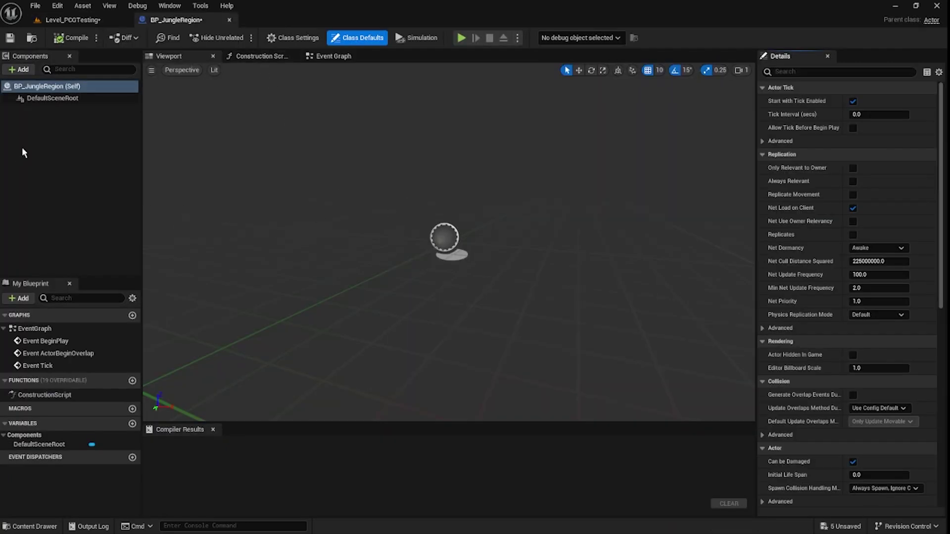
{"action": "left_click", "coordinate": [25, 70]}
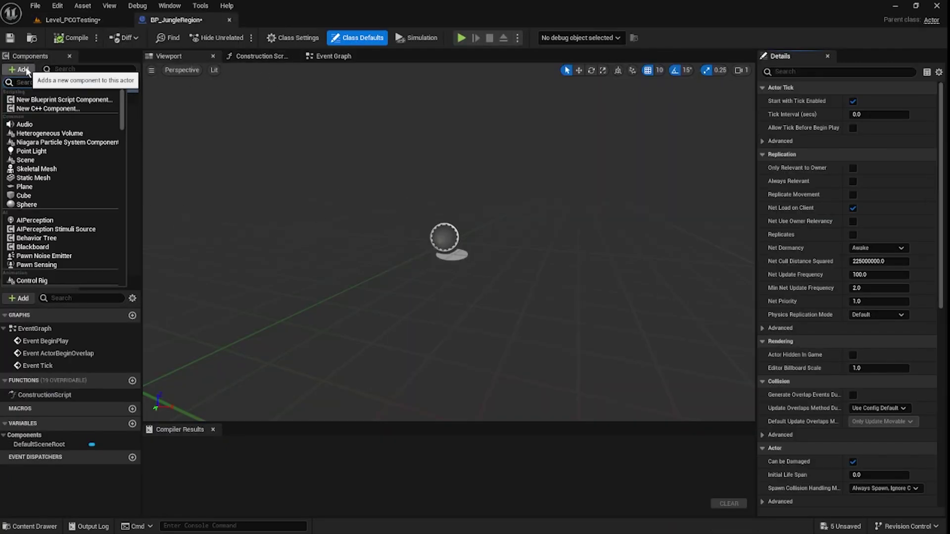
{"action": "type", "text": "pcg"}
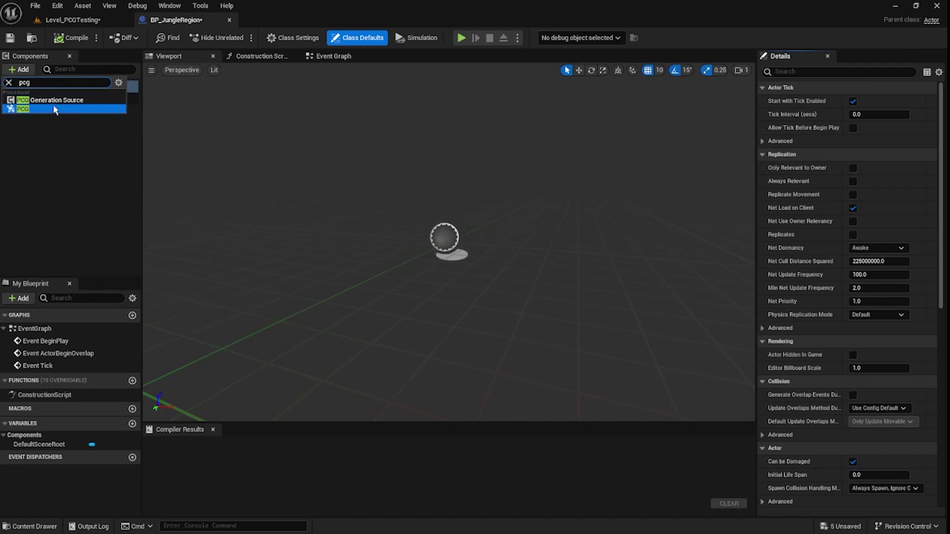
{"action": "left_click", "coordinate": [53, 109]}
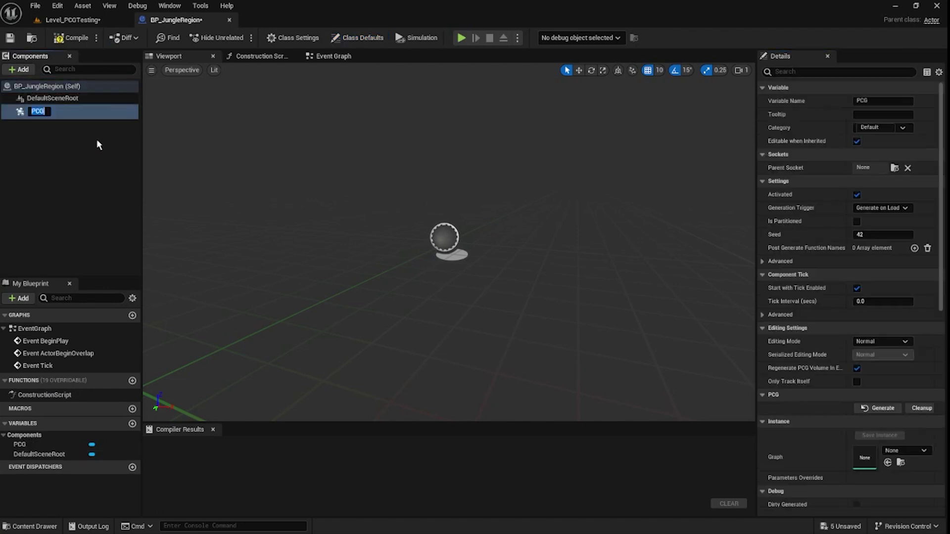
{"action": "left_click", "coordinate": [50, 111]}
{"action": "scroll", "coordinate": [831, 442], "scroll_direction": "down", "scroll_amount": 3}
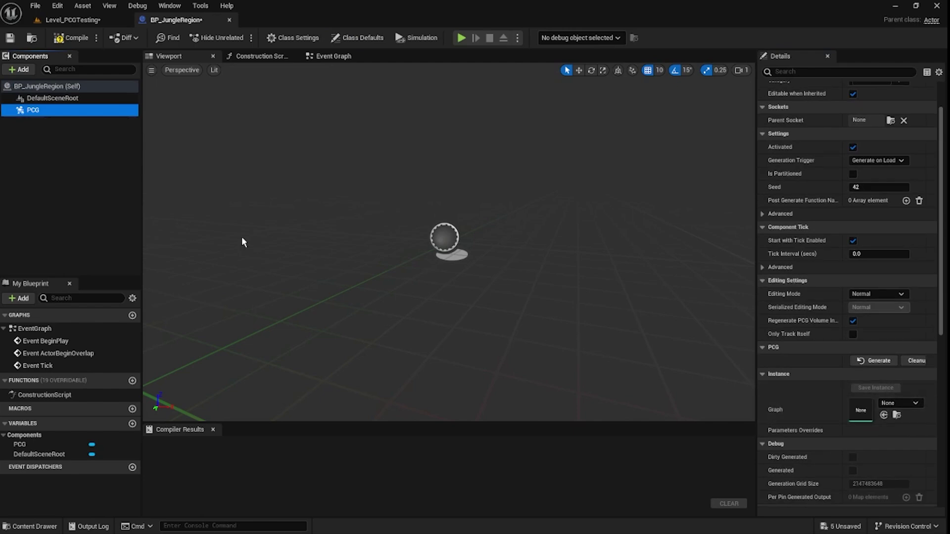
{"action": "left_click", "coordinate": [87, 164]}
Step: Create a PCG Graph named PCG_JungleRegion in the PCG content folder
{"action": "key", "text": "ctrl+space"}
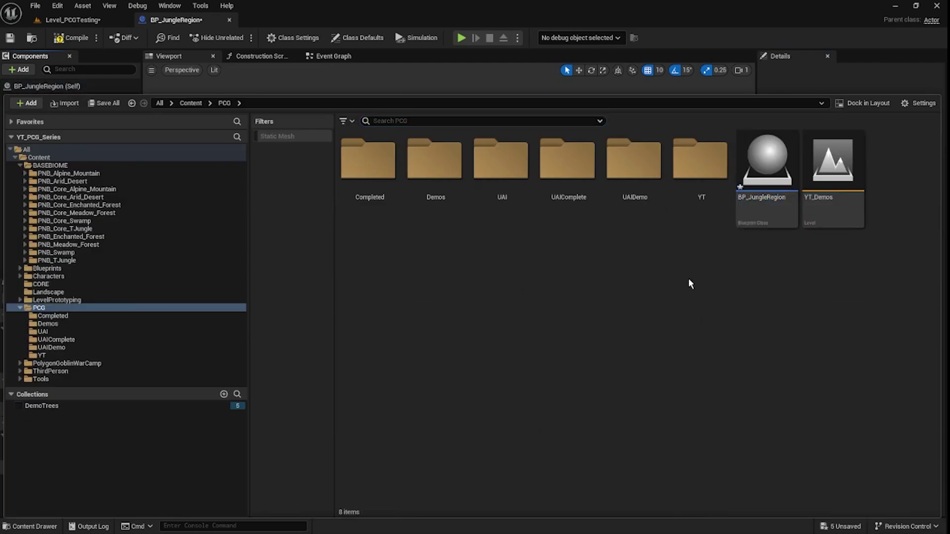
{"action": "right_click", "coordinate": [619, 267]}
{"action": "mouse_move", "coordinate": [660, 458]}
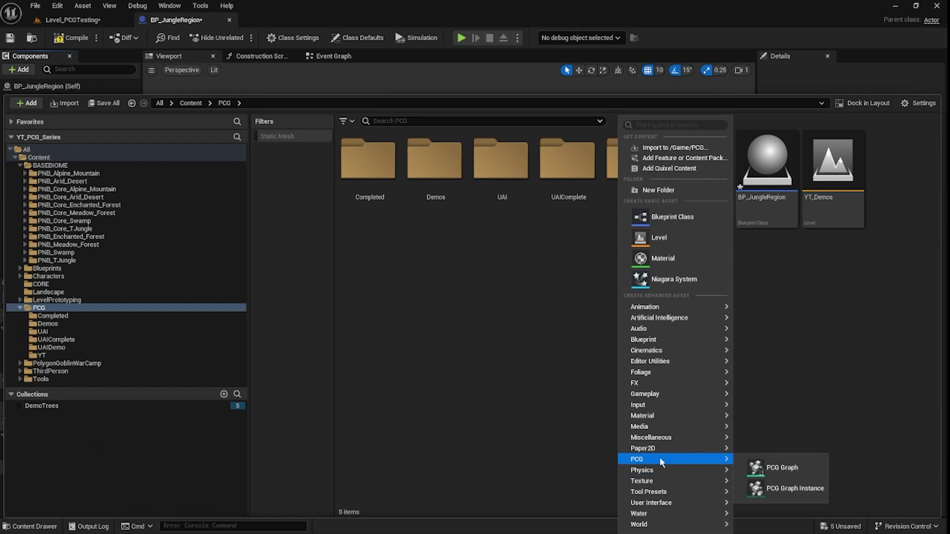
{"action": "left_click", "coordinate": [789, 468]}
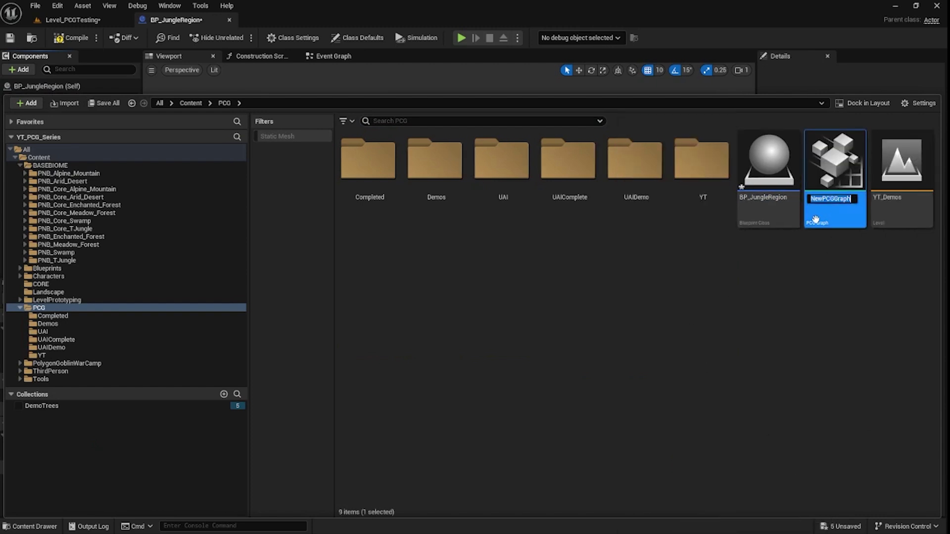
{"action": "type", "text": "PCG_"}
{"action": "key", "text": "BackSpace"}
{"action": "type", "text": "_JungleRegion"}
{"action": "key", "text": "Return"}
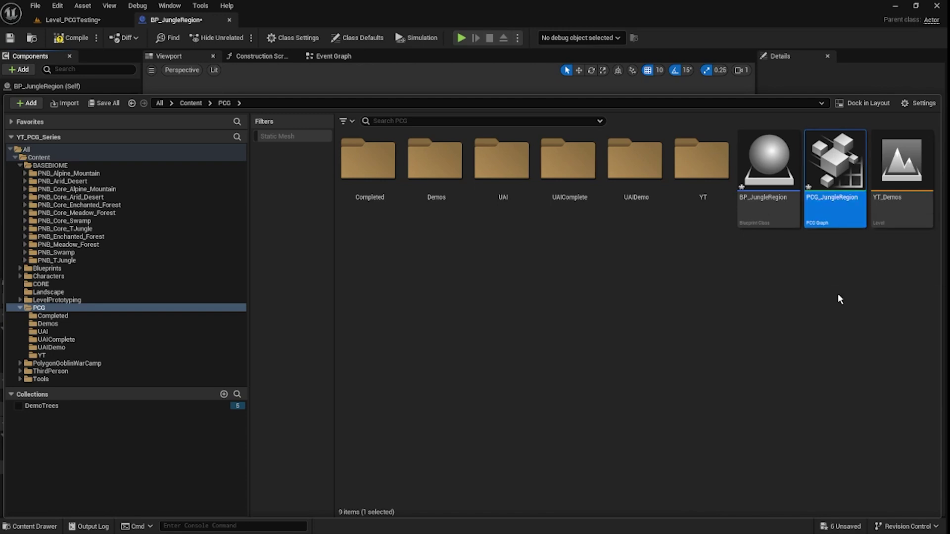
Step: Assign the PCG_JungleRegion graph to the blueprint's PCG component and compile the blueprint
{"action": "left_click", "coordinate": [502, 84]}
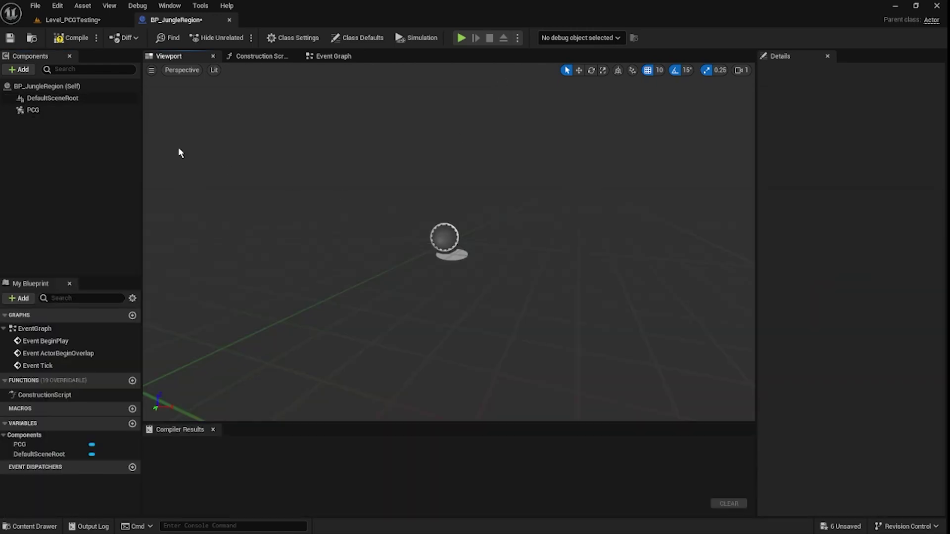
{"action": "left_click", "coordinate": [30, 110]}
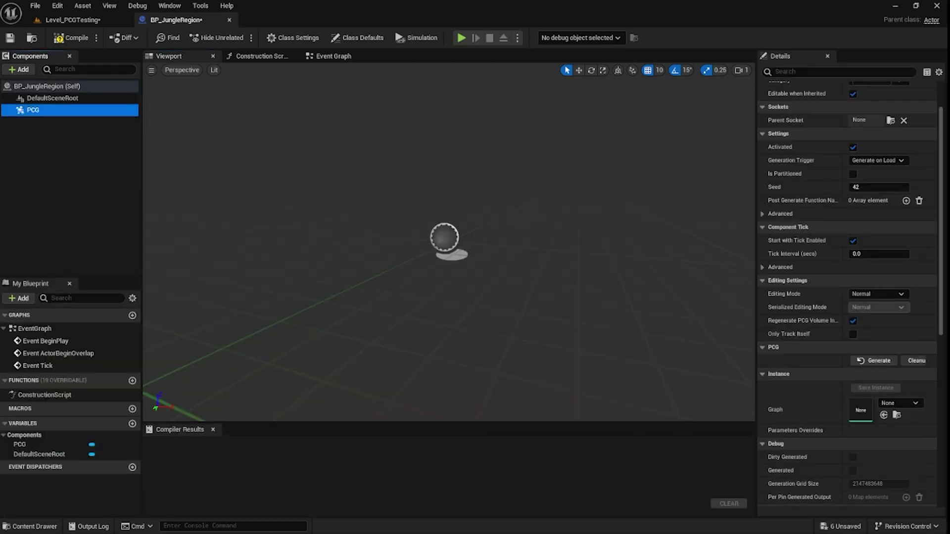
{"action": "left_click", "coordinate": [883, 416]}
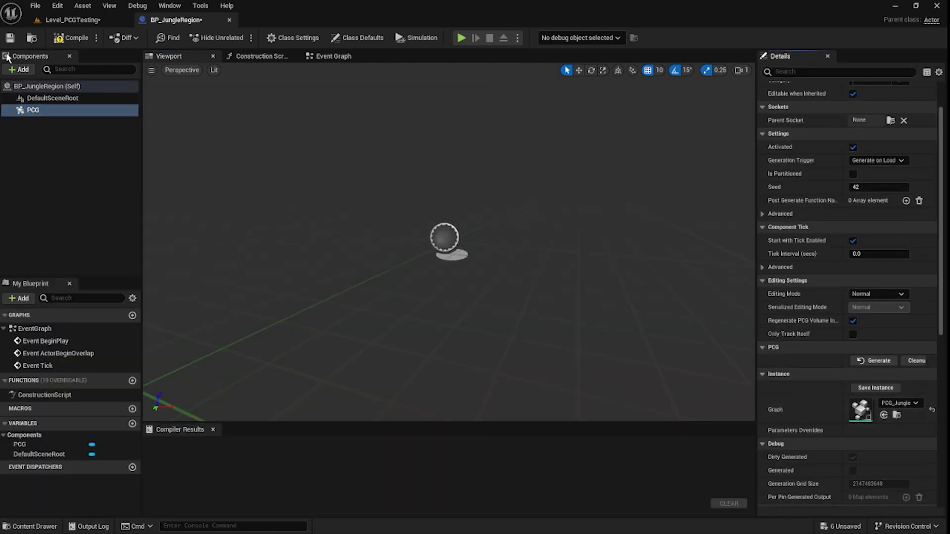
{"action": "left_click", "coordinate": [65, 39]}
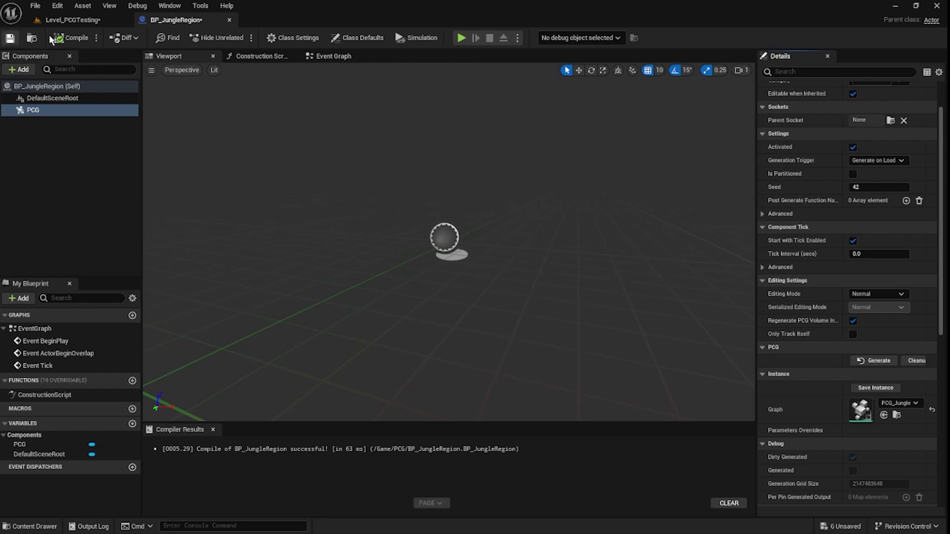
Step: Place a BP_JungleRegion actor on the open grass in the Level_PCGTesting level
{"action": "left_click", "coordinate": [74, 21]}
{"action": "left_click", "coordinate": [31, 526]}
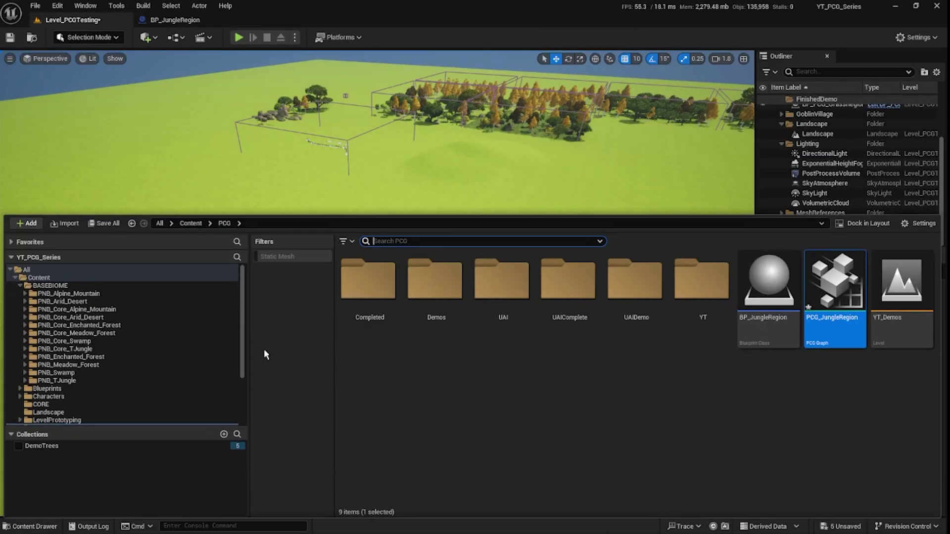
{"action": "left_click_drag", "start_coordinate": [768, 297], "coordinate": [373, 366]}
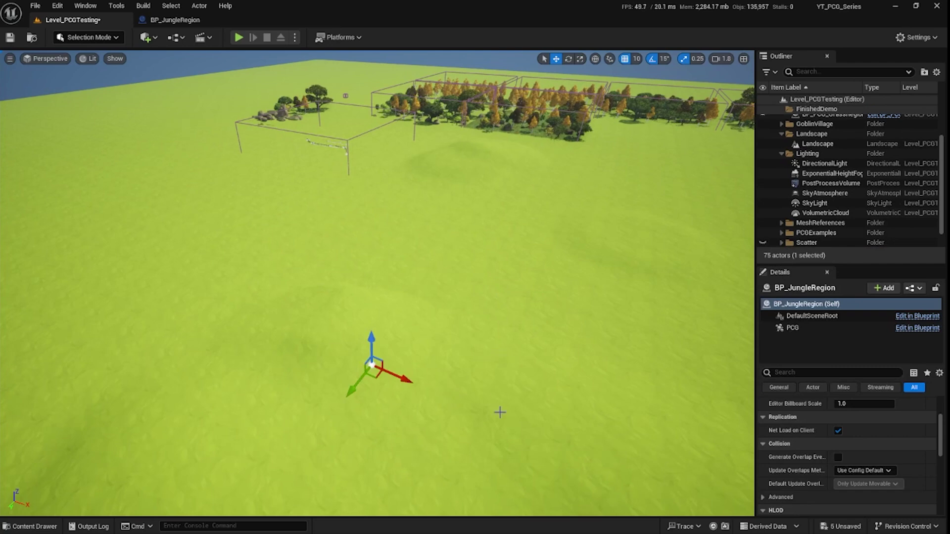
{"action": "right_click_drag", "start_coordinate": [491, 411], "coordinate": [484, 431]}
{"action": "right_click_drag", "start_coordinate": [247, 327], "coordinate": [246, 297]}
{"action": "mouse_move", "coordinate": [507, 193]}
{"action": "right_mouse_down"}
{"action": "mouse_move", "coordinate": [507, 184]}
{"action": "mouse_move", "coordinate": [507, 193]}
{"action": "right_mouse_up"}
{"action": "left_click", "coordinate": [459, 198]}
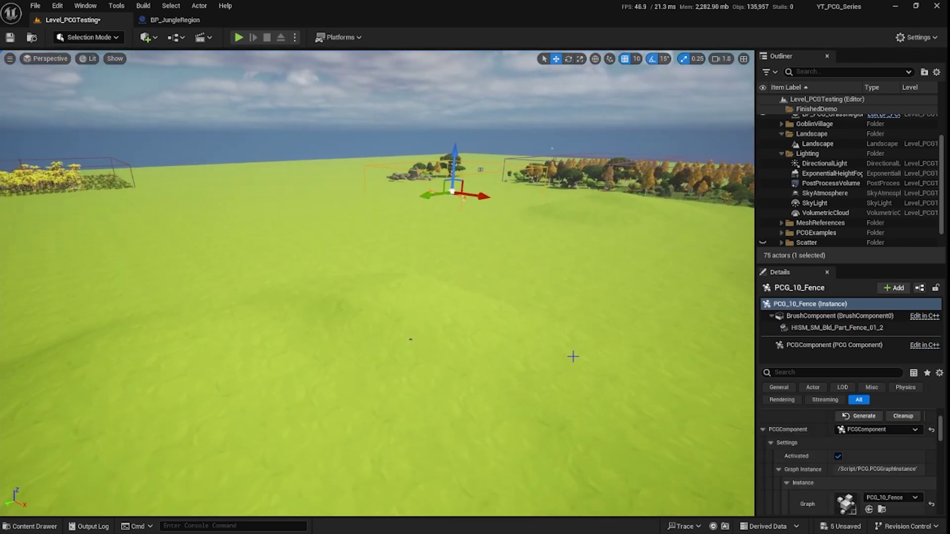
Step: Try placing the PCG_JungleRegion graph directly in the level as a PCG volume
{"action": "key", "text": "ctrl+space"}
{"action": "left_click_drag", "start_coordinate": [836, 284], "coordinate": [462, 323]}
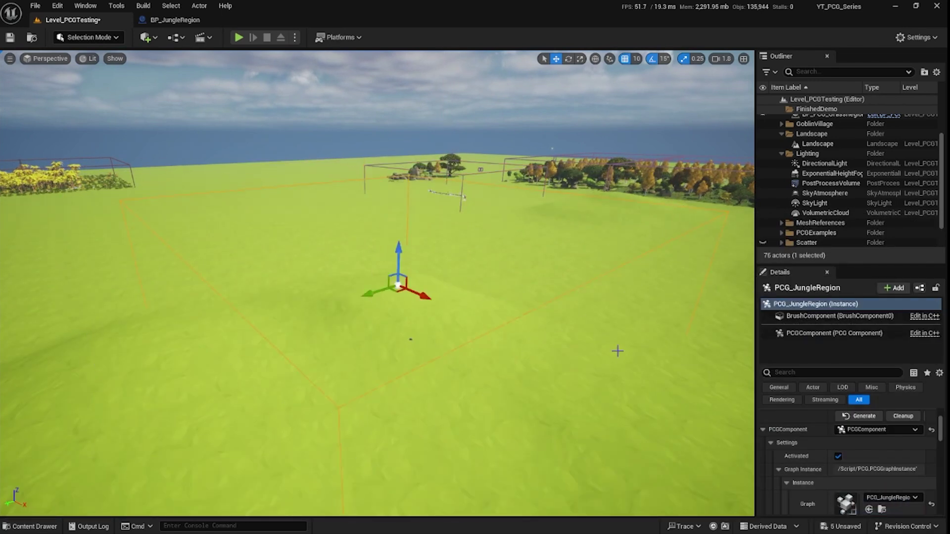
{"action": "right_click_drag", "start_coordinate": [617, 351], "coordinate": [591, 364]}
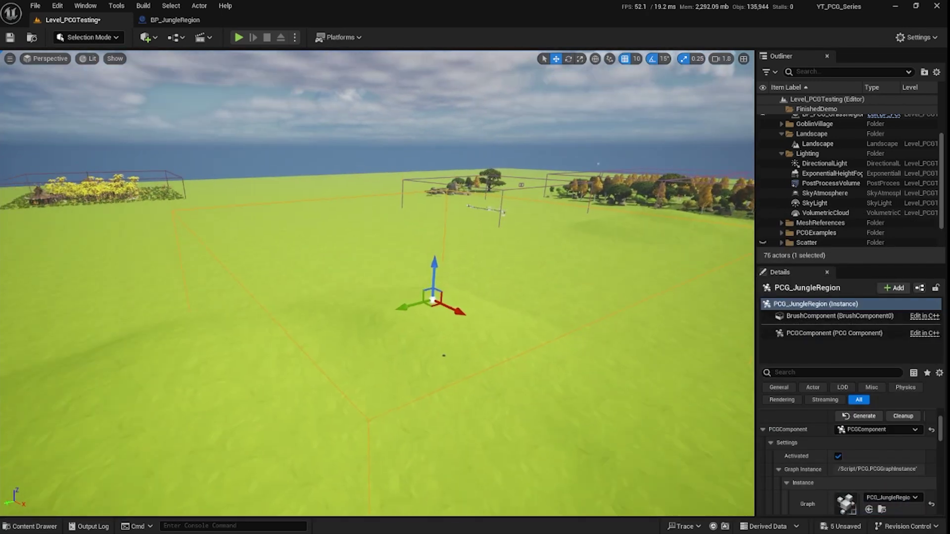
{"action": "key", "text": "Escape"}
Step: Add a Box Collision component to the BP_JungleRegion blueprint and open its Construction Script
{"action": "left_click", "coordinate": [31, 526]}
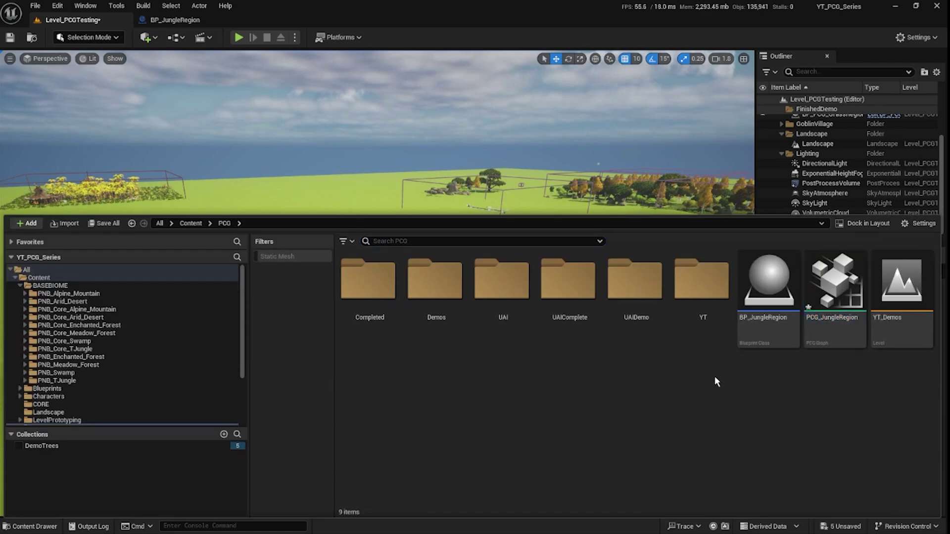
{"action": "left_click", "coordinate": [769, 281]}
{"action": "double_click", "coordinate": [770, 281]}
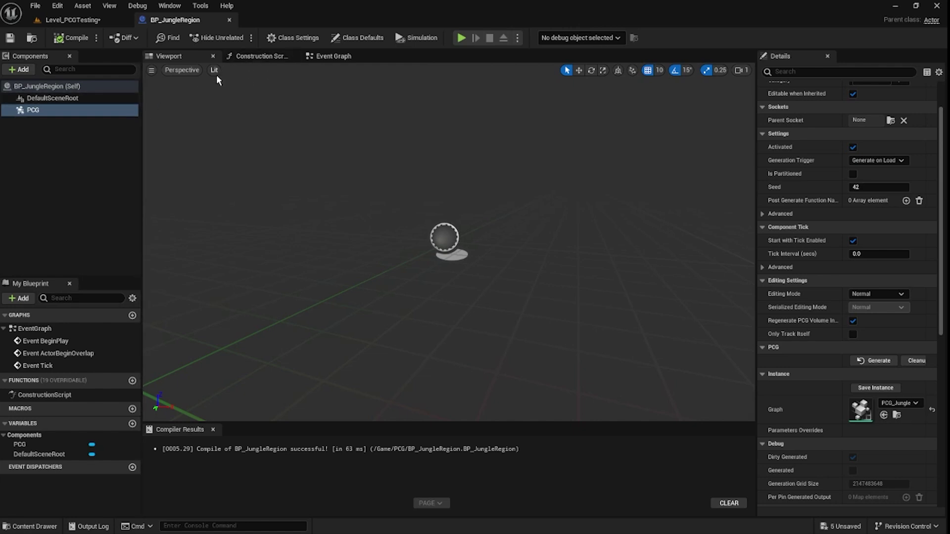
{"action": "left_click", "coordinate": [19, 69]}
{"action": "type", "text": "c"}
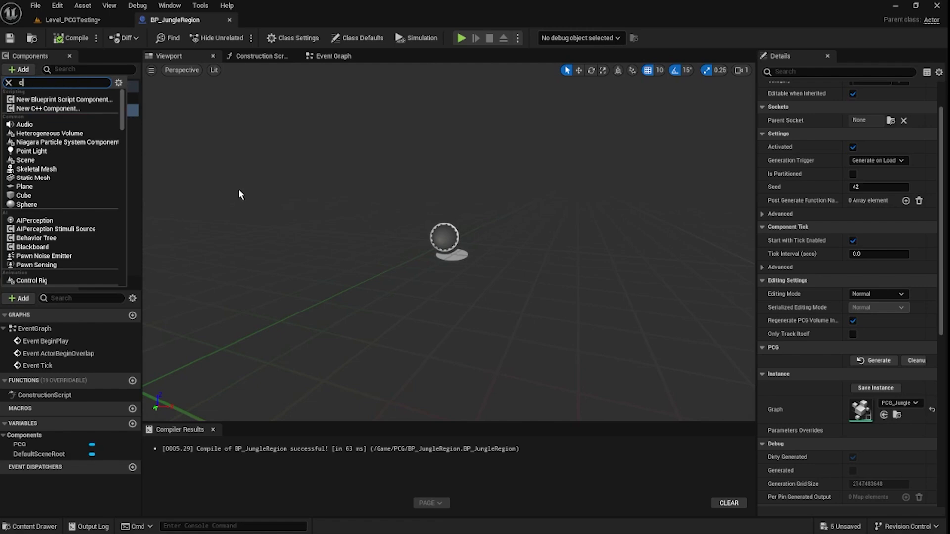
{"action": "type", "text": "ollis"}
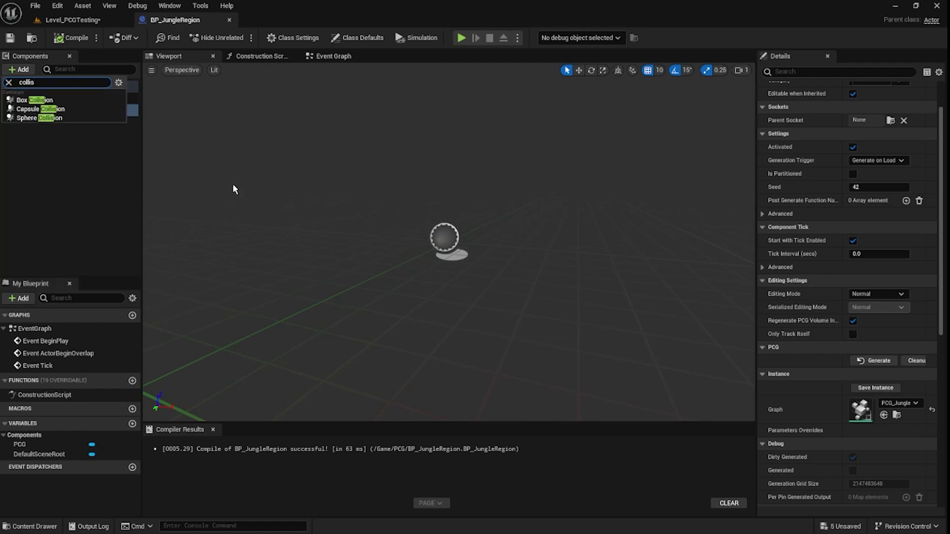
{"action": "left_click", "coordinate": [61, 99]}
{"action": "left_click", "coordinate": [258, 56]}
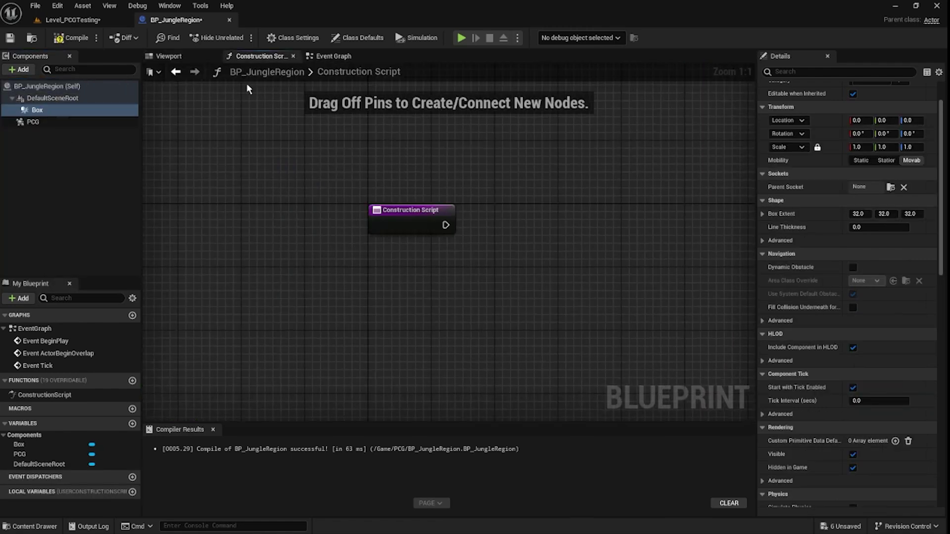
Step: Add a Box component reference to the construction script and create a Set Box Extent node targeting it
{"action": "left_click_drag", "start_coordinate": [73, 111], "coordinate": [551, 279]}
{"action": "type", "text": "set box"}
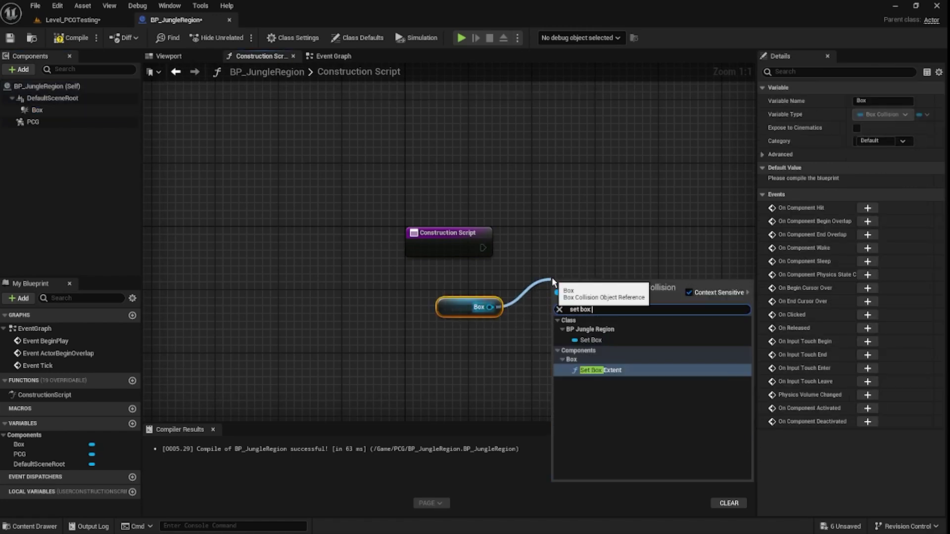
{"action": "key", "text": "Escape"}
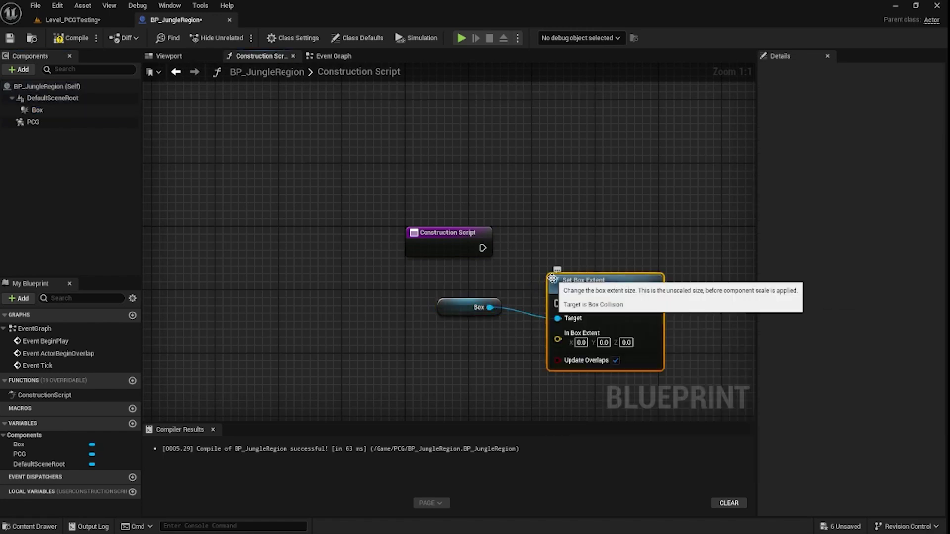
Step: Set the Set Box Extent node's In Box Extent to X 1000, Y 1000, Z 500
{"action": "left_click", "coordinate": [581, 343]}
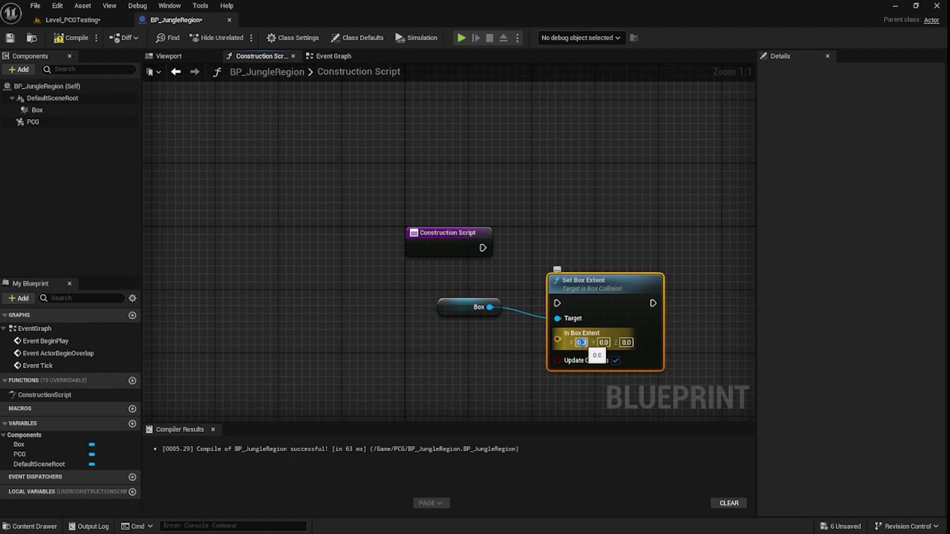
{"action": "type", "text": "1000"}
{"action": "key", "text": "Tab"}
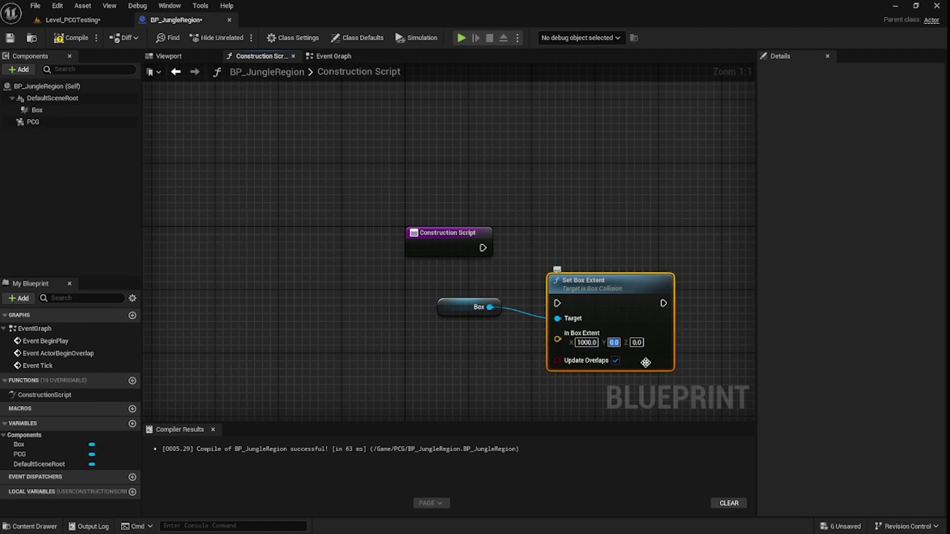
{"action": "type", "text": "1000"}
{"action": "key", "text": "Tab"}
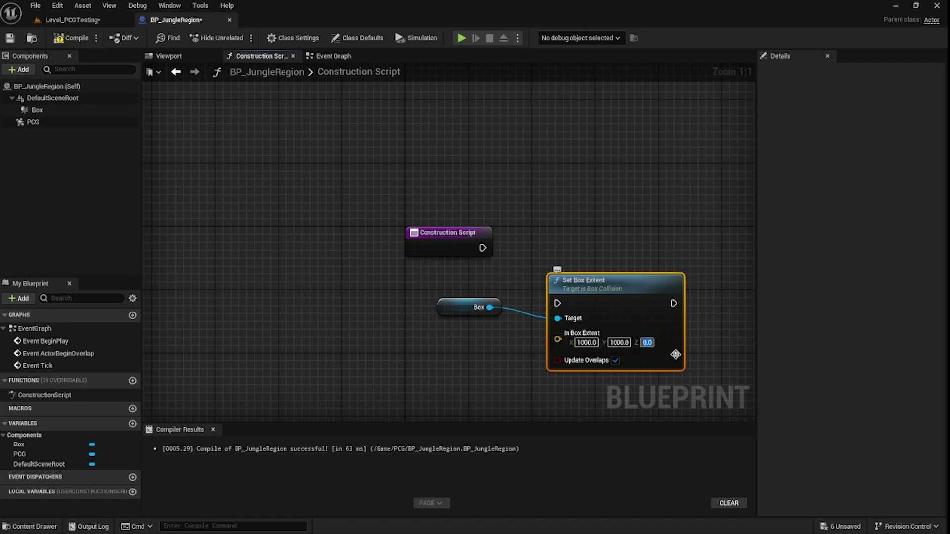
{"action": "type", "text": "500"}
{"action": "key", "text": "Return"}
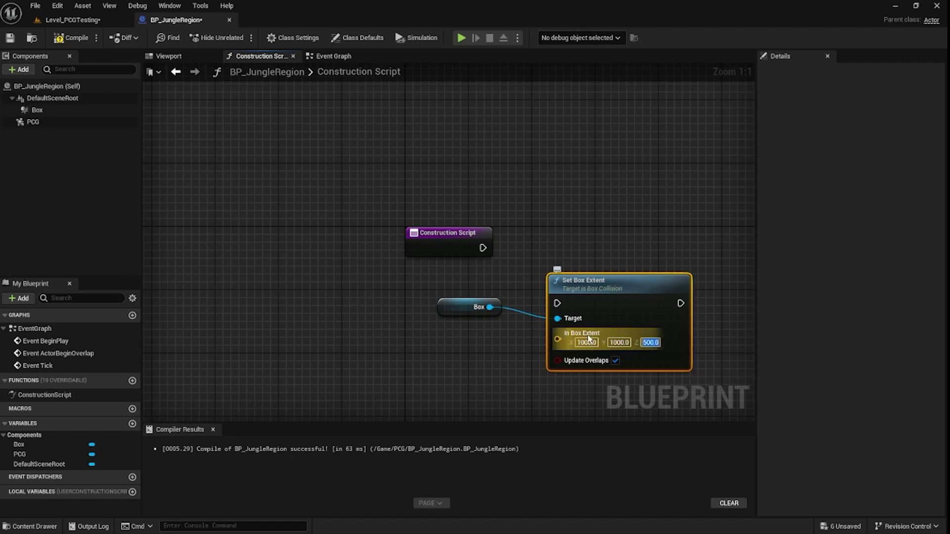
Step: Promote the In Box Extent input to a vector variable named BoxRegion and make it instance editable
{"action": "right_click", "coordinate": [559, 340]}
{"action": "left_click", "coordinate": [593, 371]}
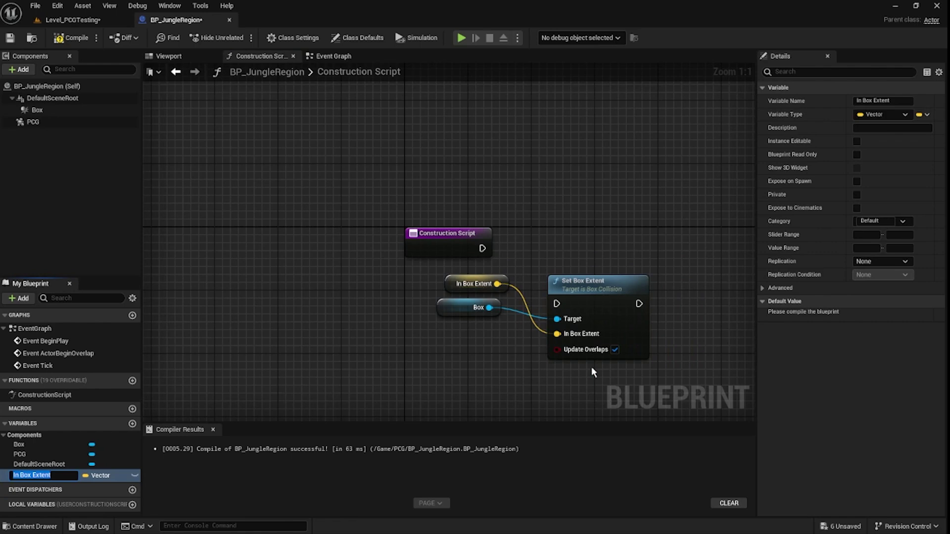
{"action": "type", "text": "xRegion"}
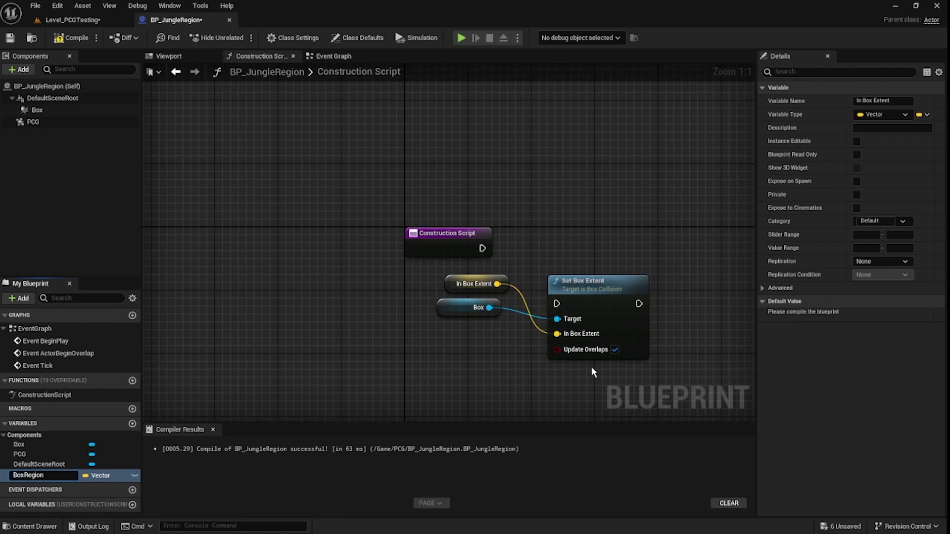
{"action": "key", "text": "Return"}
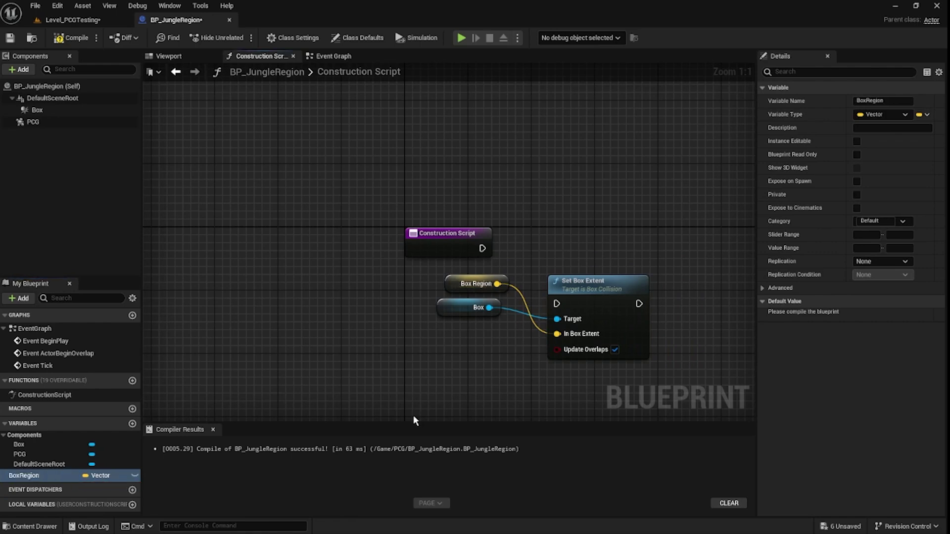
{"action": "left_click", "coordinate": [137, 474]}
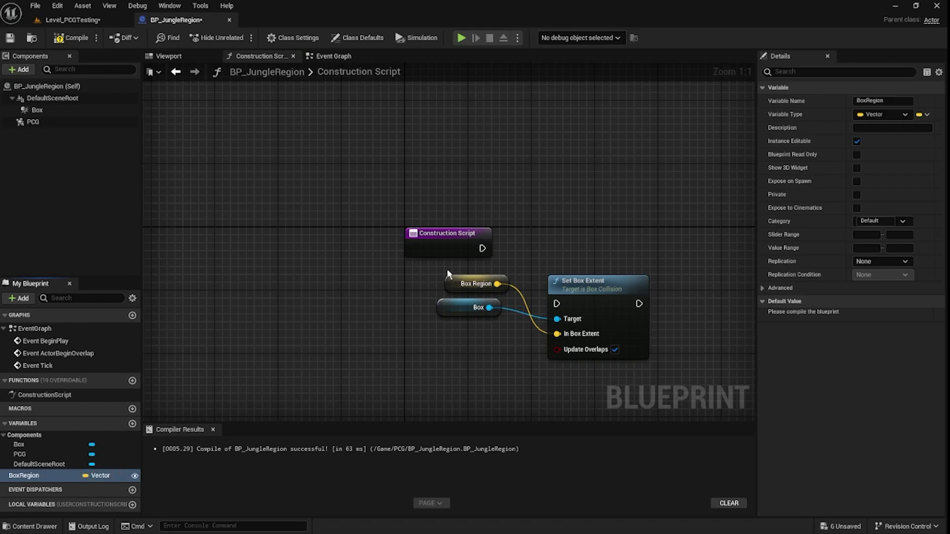
Step: Connect the Construction Script's execution output to the Set Box Extent node, compile the blueprint and select the Box Region node
{"action": "left_click_drag", "start_coordinate": [482, 248], "coordinate": [575, 239]}
{"action": "left_click", "coordinate": [464, 199]}
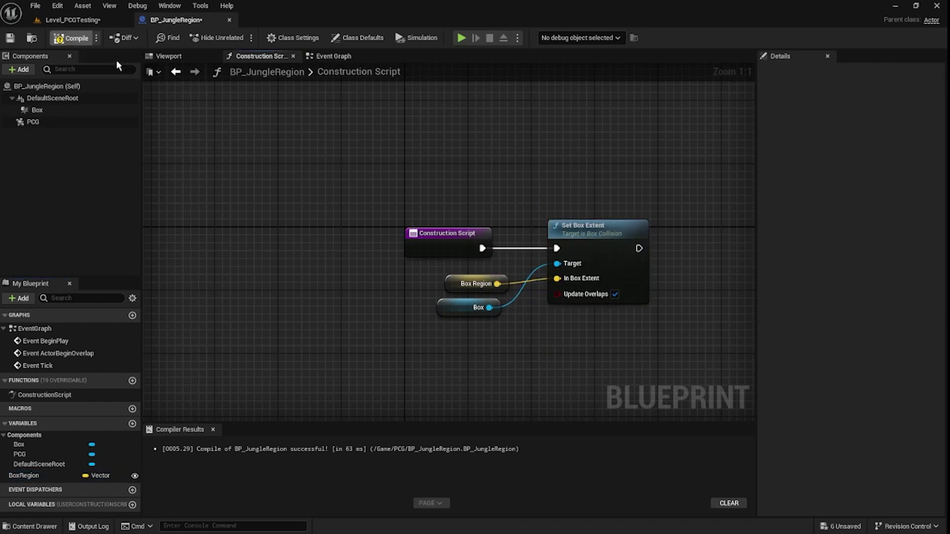
{"action": "left_click", "coordinate": [71, 39]}
{"action": "left_click", "coordinate": [503, 281]}
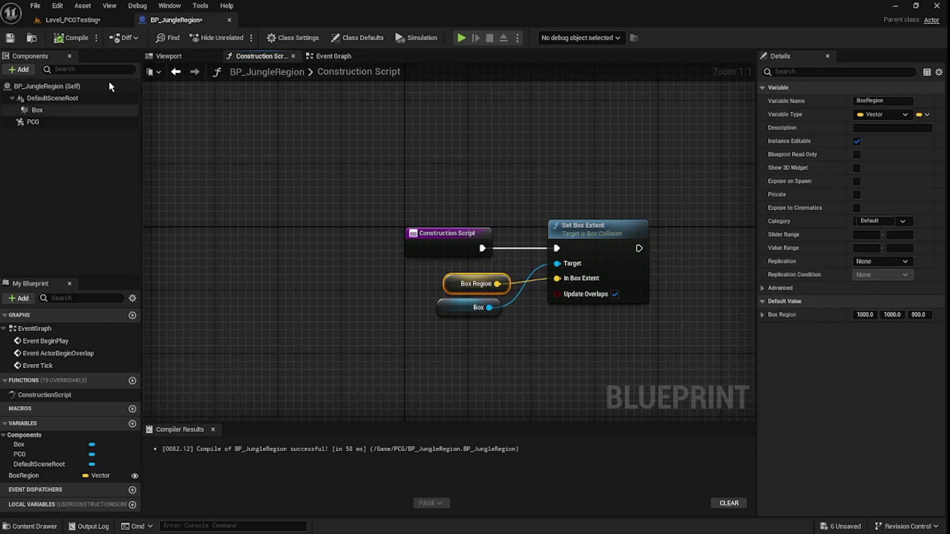
Step: Return to Level_PCGTesting and create an Actor blueprint class named BP_JungleBounds in the PCG content folder
{"action": "left_click", "coordinate": [74, 19]}
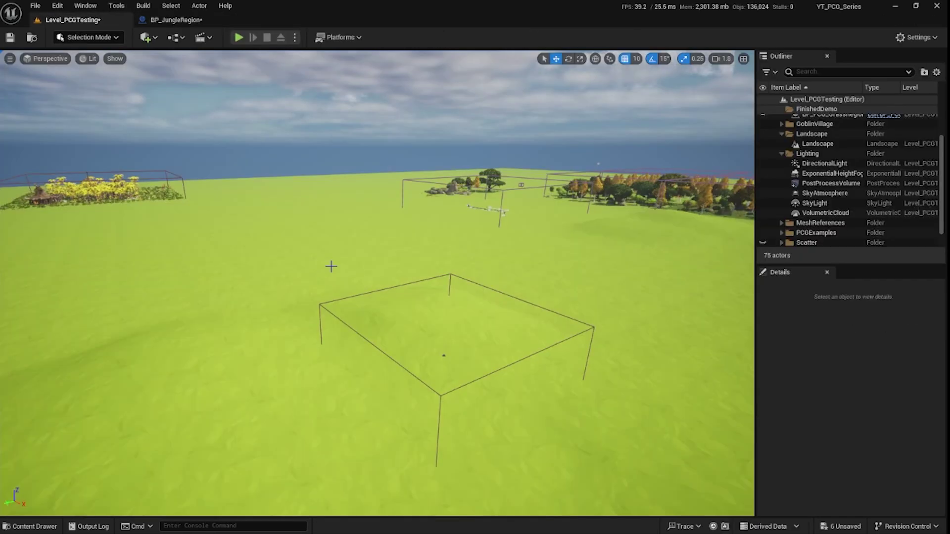
{"action": "left_click", "coordinate": [516, 297]}
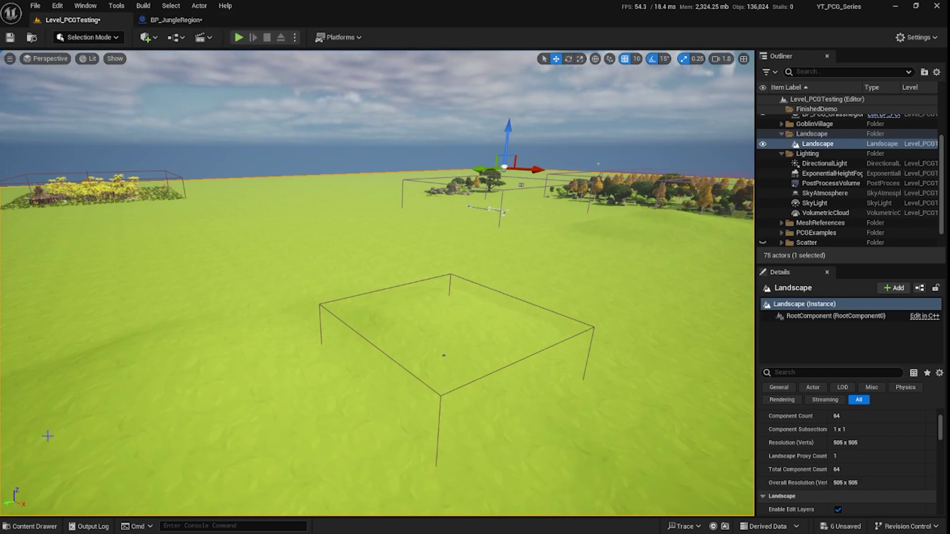
{"action": "left_click", "coordinate": [37, 526]}
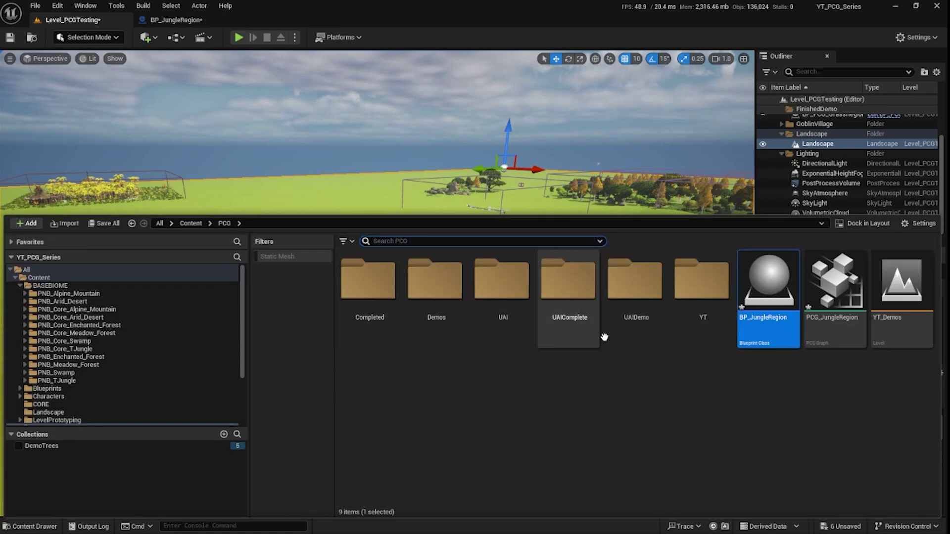
{"action": "right_click", "coordinate": [764, 391]}
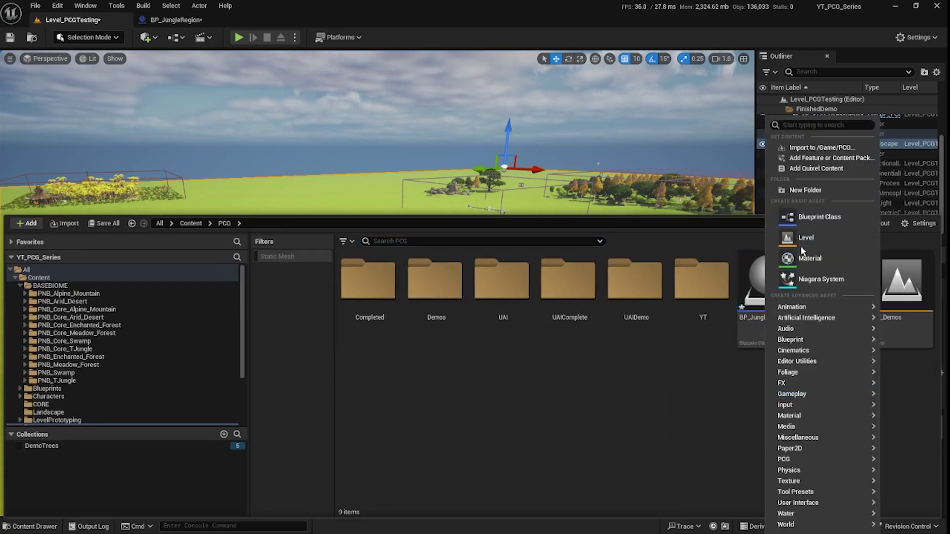
{"action": "left_click", "coordinate": [835, 220]}
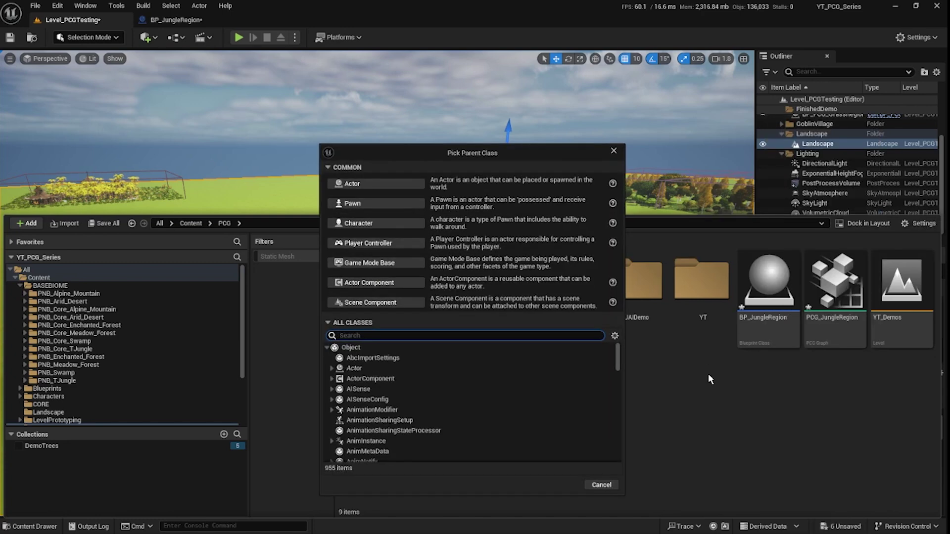
{"action": "left_click", "coordinate": [354, 184]}
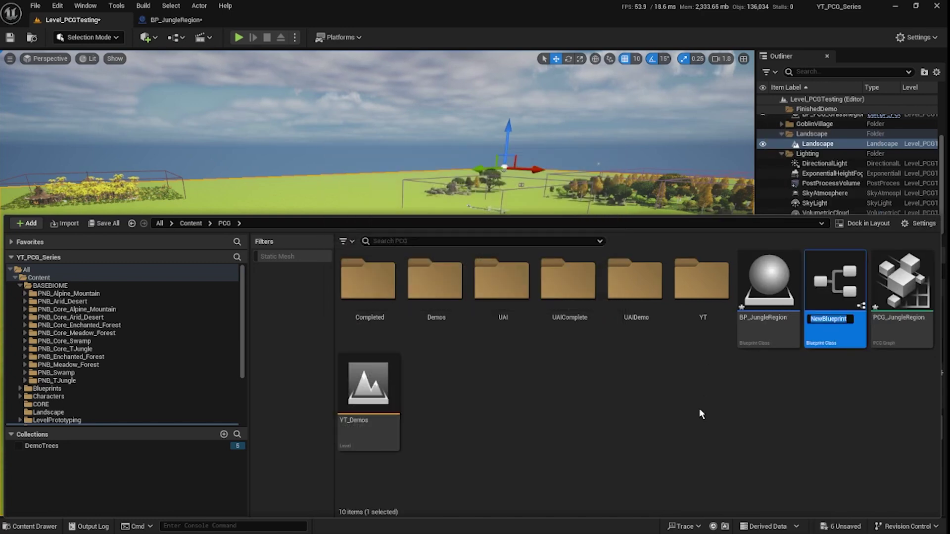
{"action": "type", "text": "BP_"}
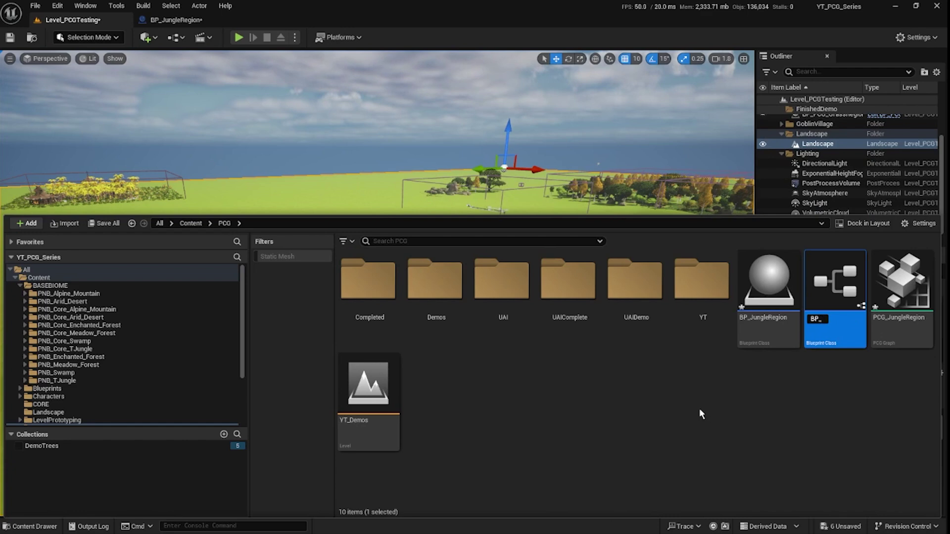
{"action": "type", "text": "JungleBounds"}
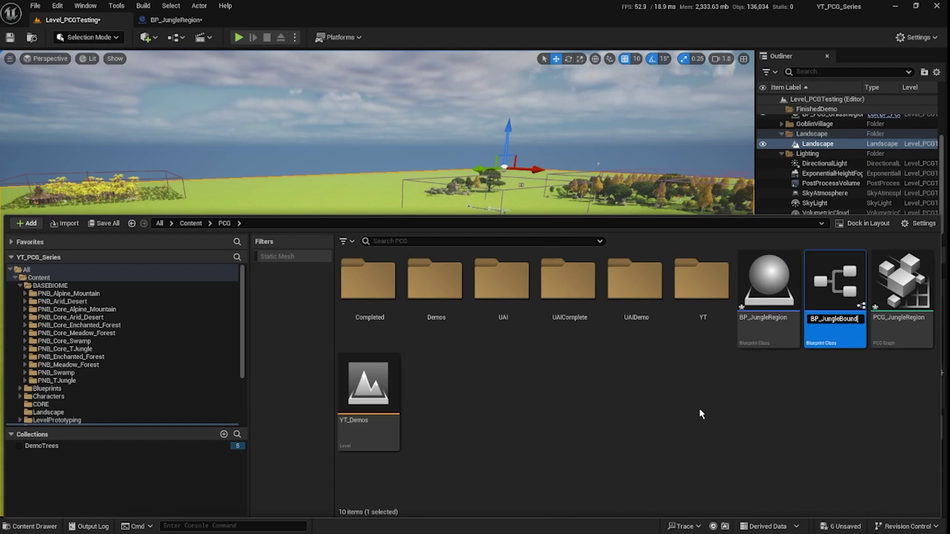
{"action": "key", "text": "Return"}
Step: Open BP_JungleBounds, add a Spline component and enable Closed Loop on it
{"action": "double_click", "coordinate": [760, 277]}
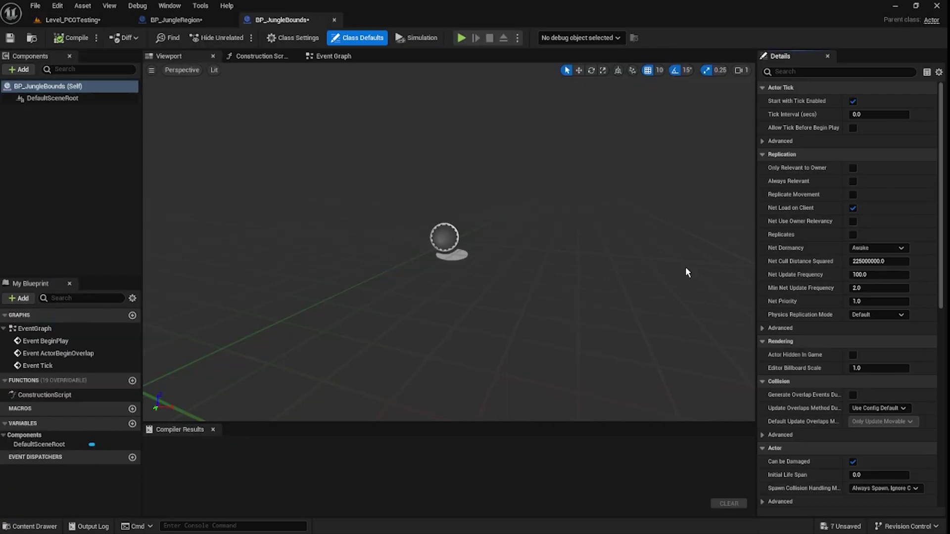
{"action": "left_click", "coordinate": [23, 70]}
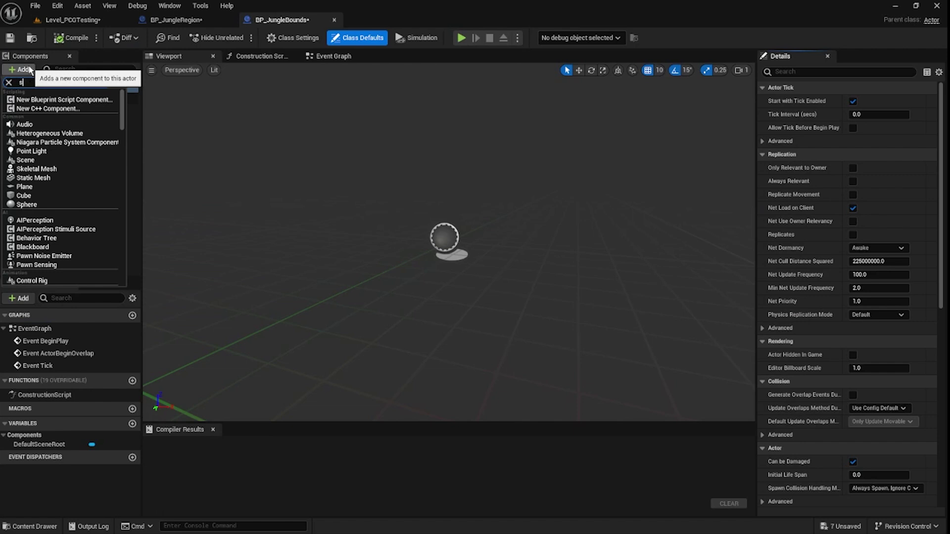
{"action": "left_click", "coordinate": [73, 136]}
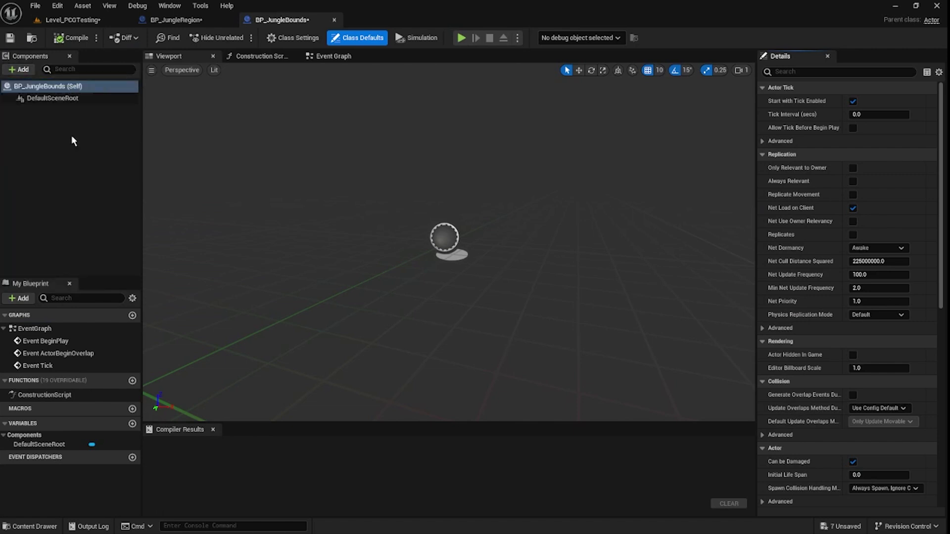
{"action": "left_click", "coordinate": [852, 355]}
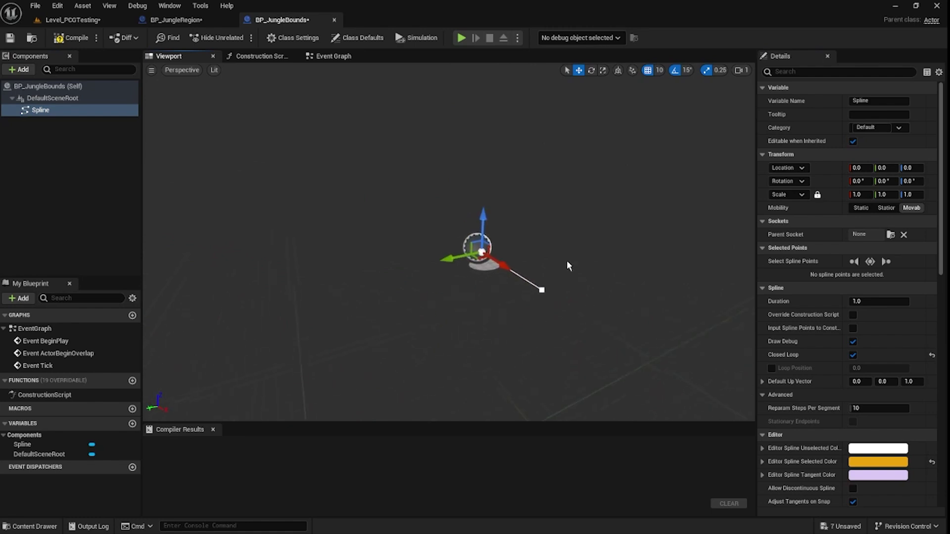
Step: Duplicate spline points to add a third corner at X 100, Y 100 and a fourth corner opposite the second point
{"action": "left_click", "coordinate": [547, 292]}
{"action": "left_click_drag", "start_coordinate": [526, 301], "coordinate": [415, 337], "text": "alt"}
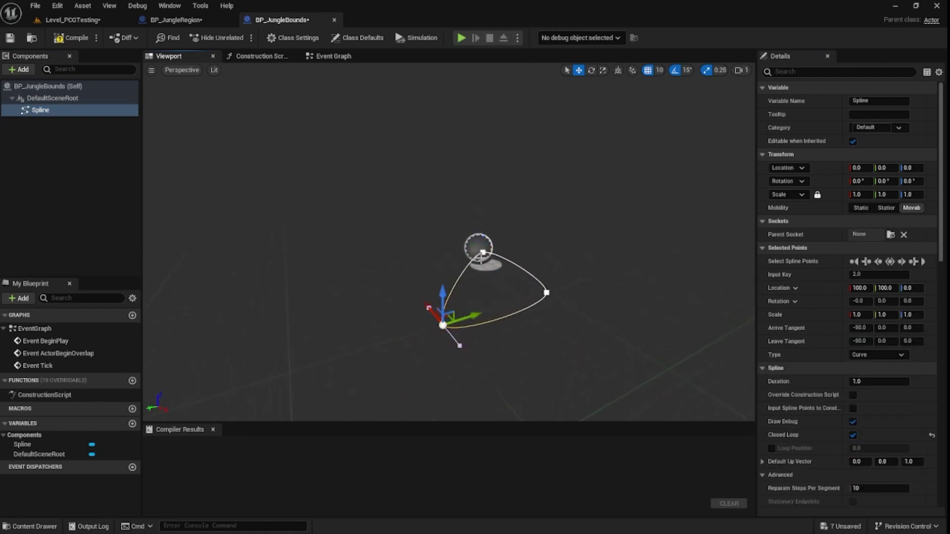
{"action": "left_click", "coordinate": [481, 255]}
{"action": "left_click_drag", "start_coordinate": [507, 251], "coordinate": [383, 287], "text": "alt"}
Step: Set the fourth spline point's location to X 0, Y 100 and compile BP_JungleBounds
{"action": "left_click", "coordinate": [886, 288]}
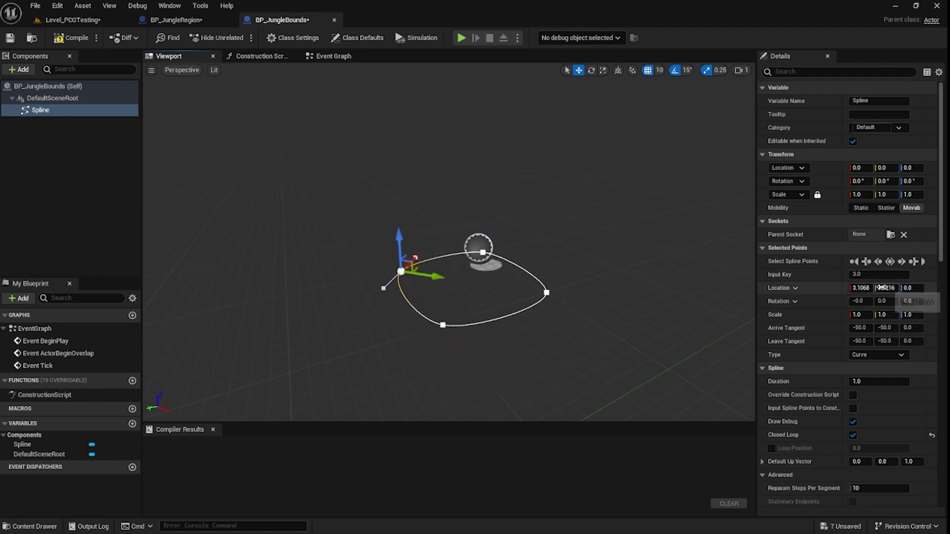
{"action": "type", "text": "100"}
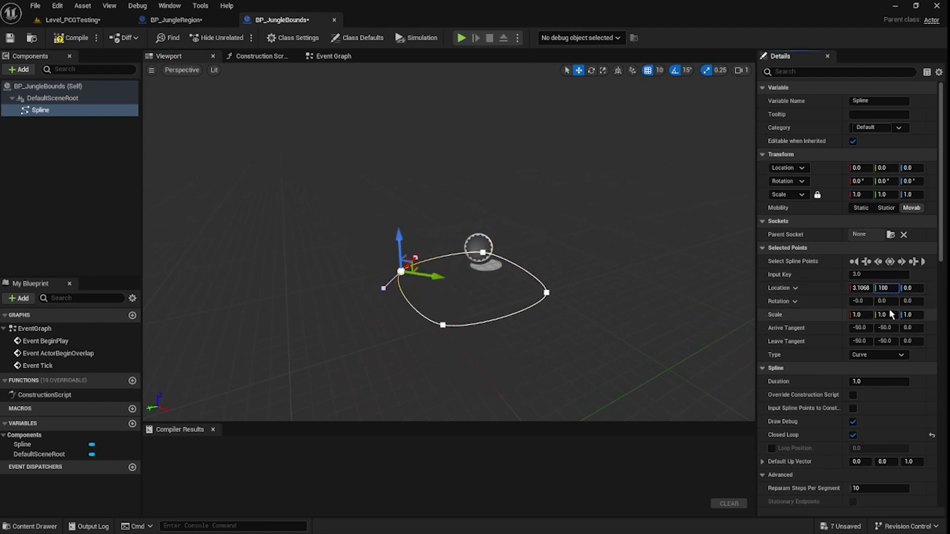
{"action": "key", "text": "Return"}
{"action": "left_click", "coordinate": [864, 288]}
{"action": "type", "text": "0"}
{"action": "key", "text": "Return"}
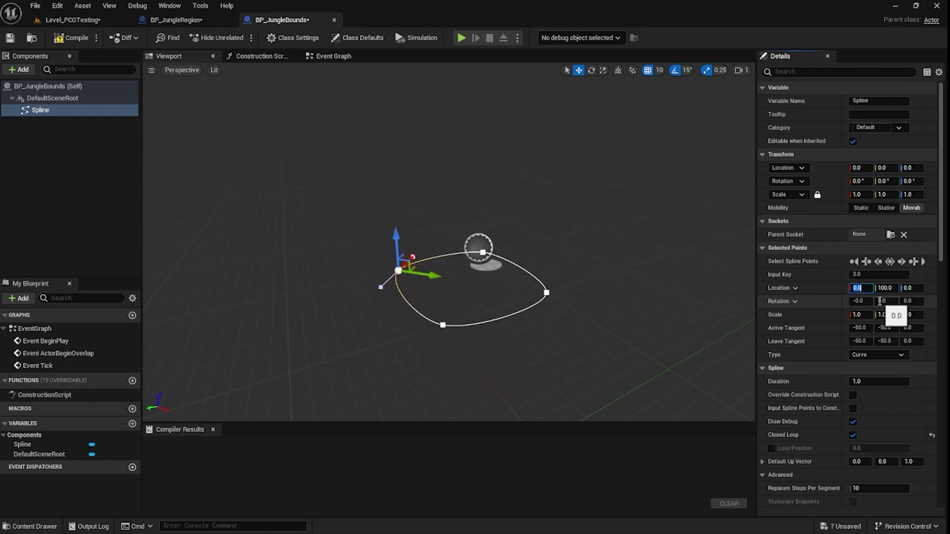
{"action": "left_click", "coordinate": [68, 37]}
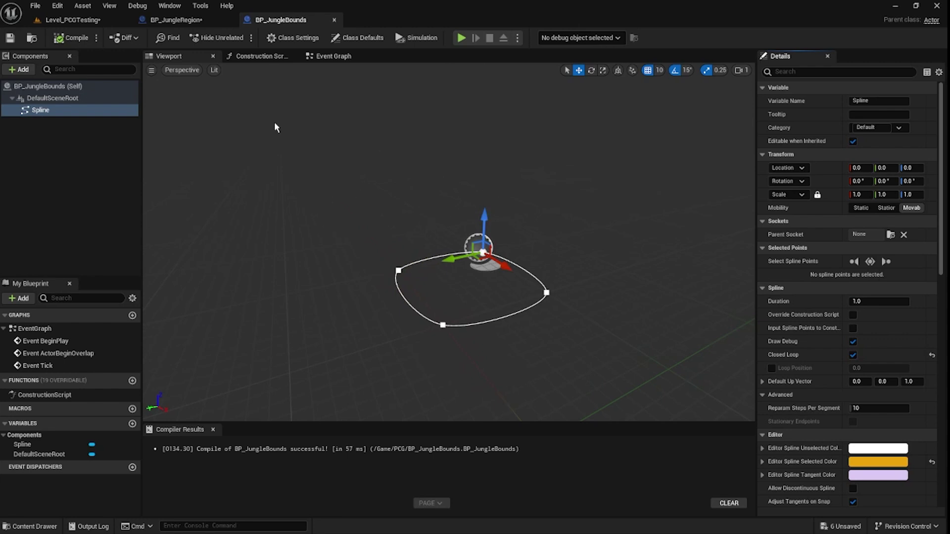
Step: Add the actor tag PCGJungleBounds to the BP_JungleBounds class defaults, then compile and save the blueprint
{"action": "left_click", "coordinate": [55, 86]}
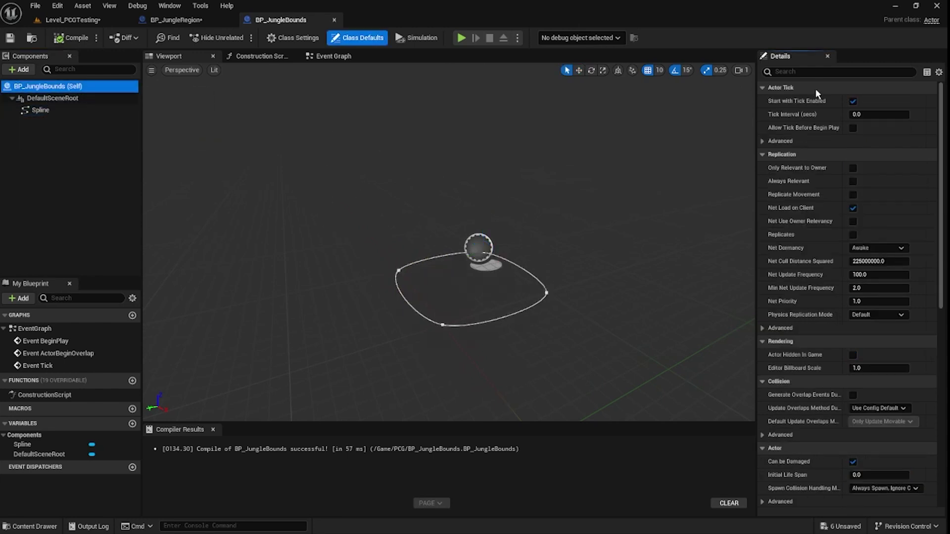
{"action": "left_click", "coordinate": [816, 72]}
{"action": "type", "text": "tag"}
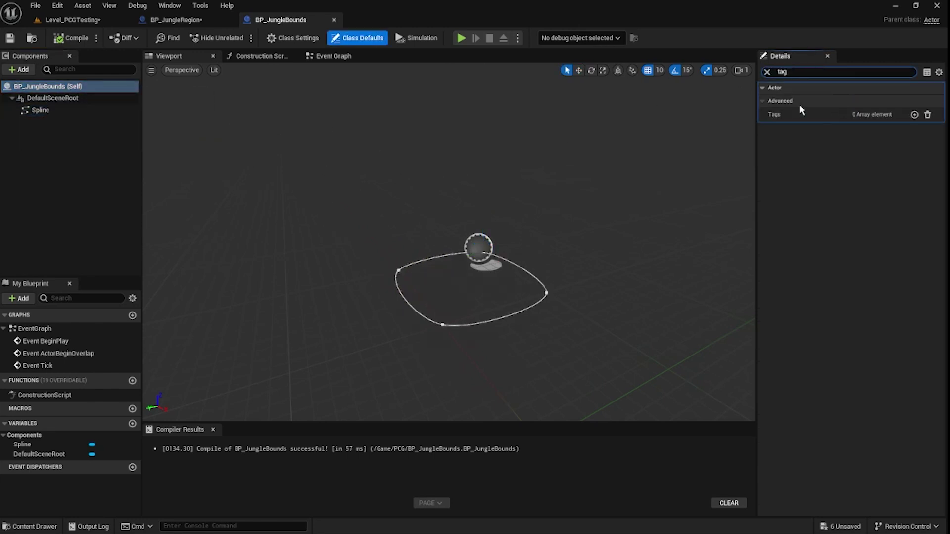
{"action": "left_click", "coordinate": [914, 115]}
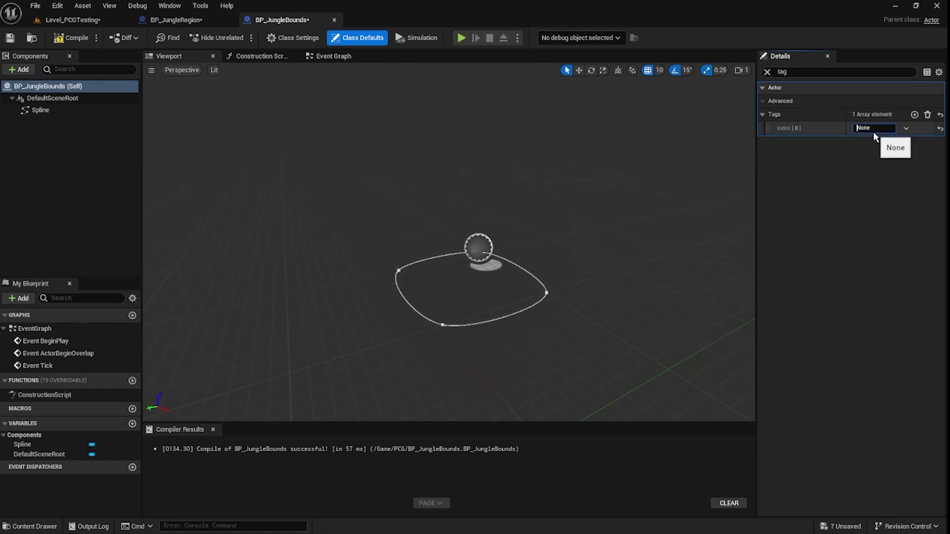
{"action": "double_click", "coordinate": [874, 130]}
{"action": "type", "text": "PCG"}
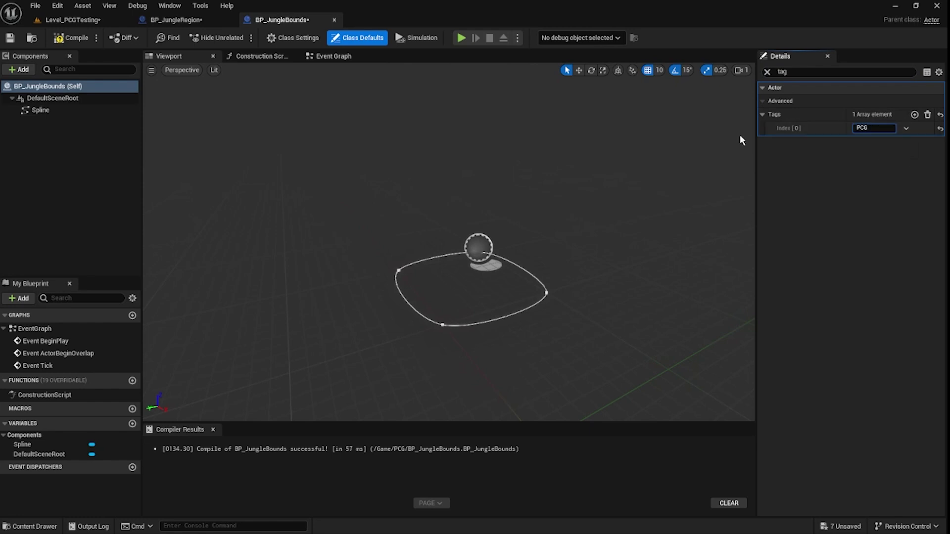
{"action": "type", "text": "JungleBounds"}
{"action": "key", "text": "Return"}
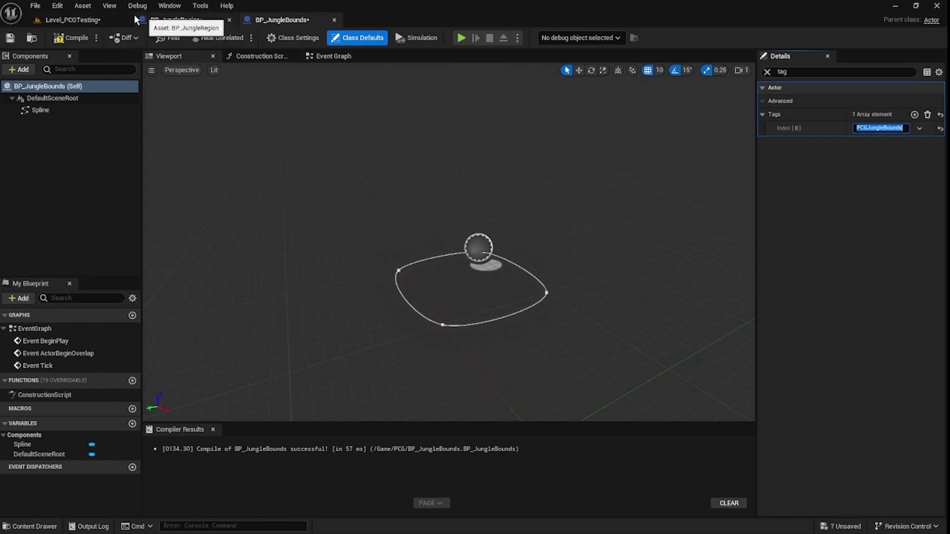
{"action": "left_click", "coordinate": [72, 37]}
{"action": "left_click", "coordinate": [10, 37]}
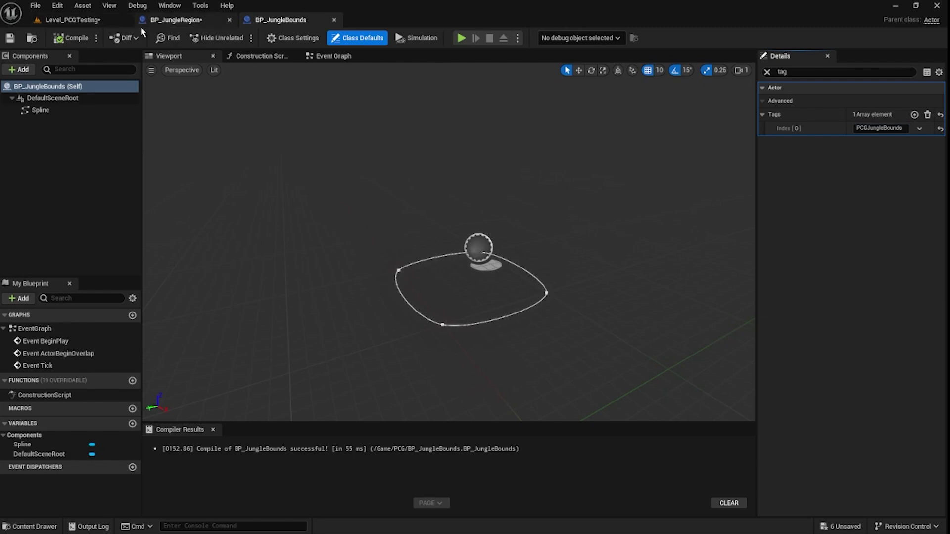
Step: Open the PCG_JungleRegion graph and add a Get Spline Data node to it
{"action": "key", "text": "ctrl+b"}
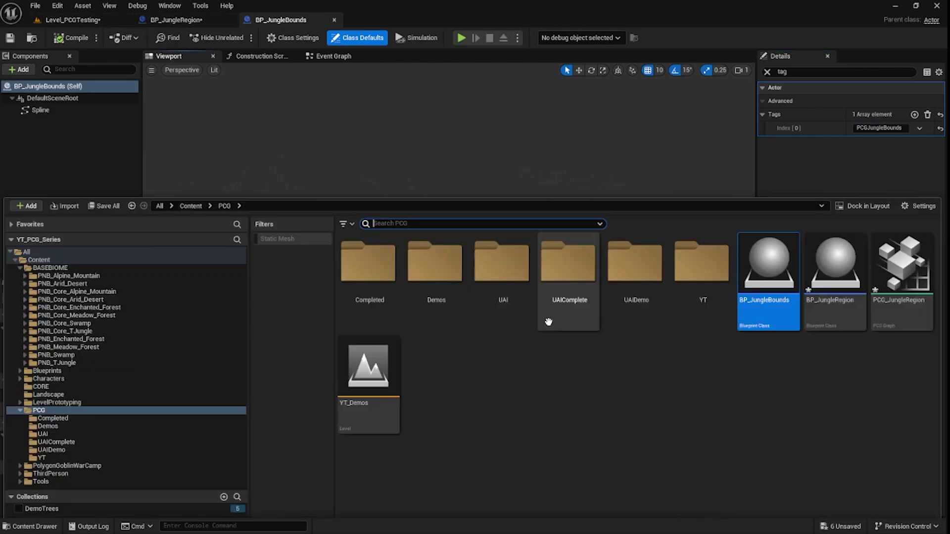
{"action": "double_click", "coordinate": [899, 166]}
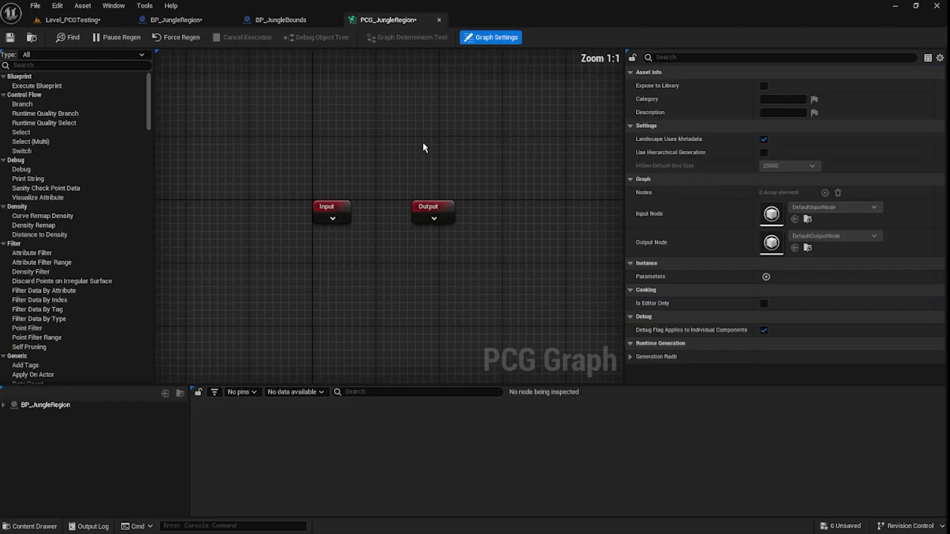
{"action": "right_click_drag", "start_coordinate": [391, 233], "coordinate": [216, 200]}
{"action": "right_click", "coordinate": [214, 179]}
{"action": "type", "text": "get spline"}
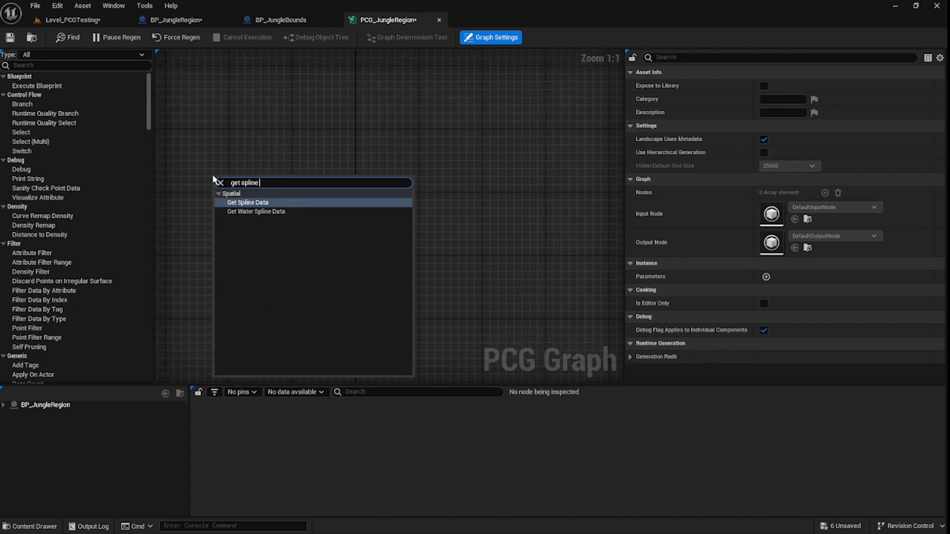
{"action": "key", "text": "Return"}
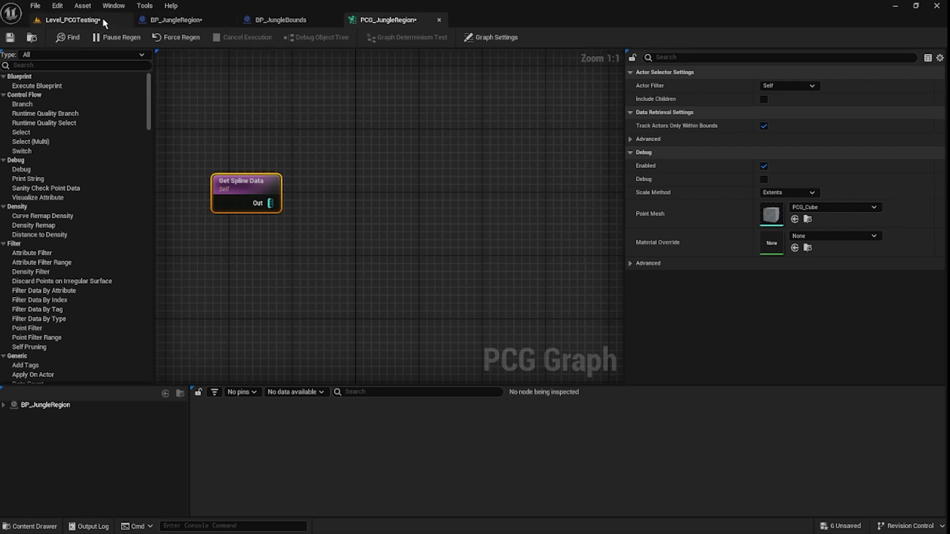
{"action": "left_click", "coordinate": [80, 20]}
{"action": "left_click", "coordinate": [490, 288]}
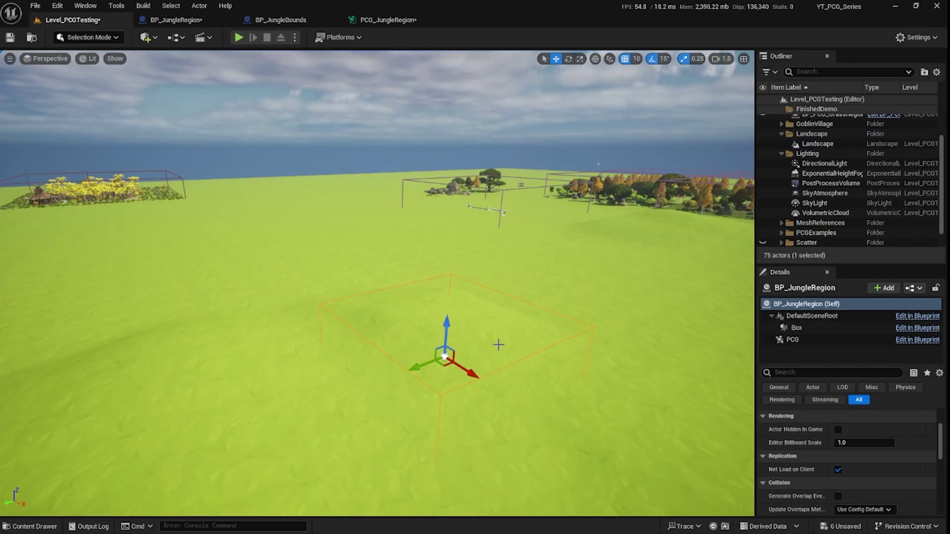
{"action": "left_click", "coordinate": [886, 289]}
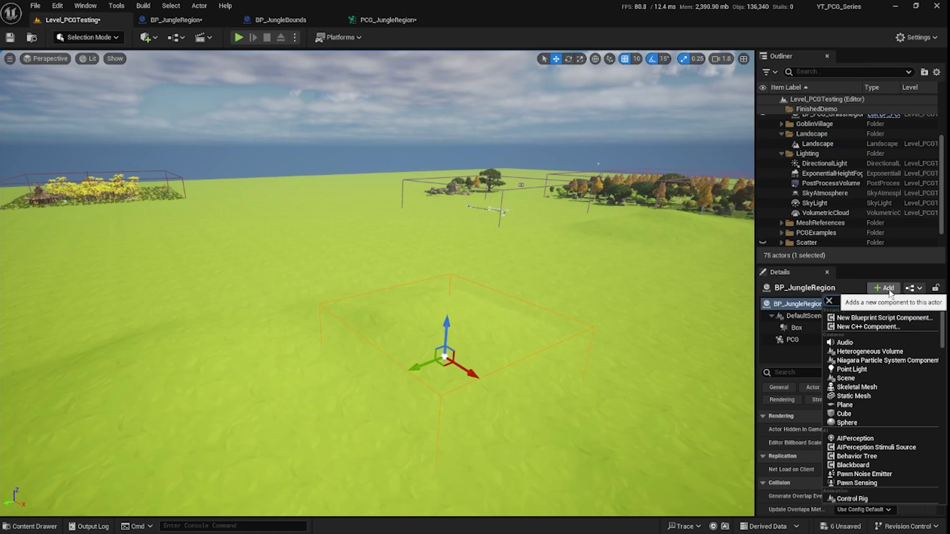
{"action": "type", "text": "spline"}
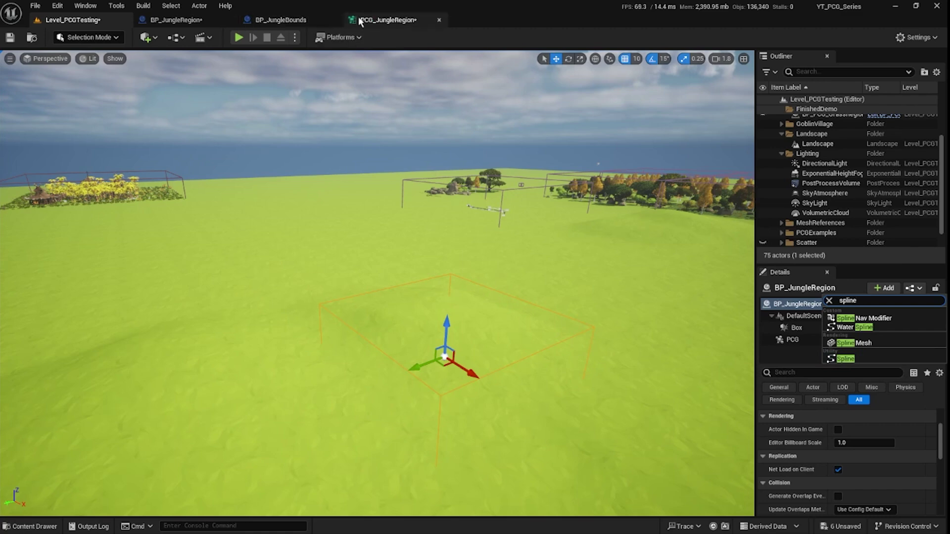
{"action": "left_click", "coordinate": [381, 20]}
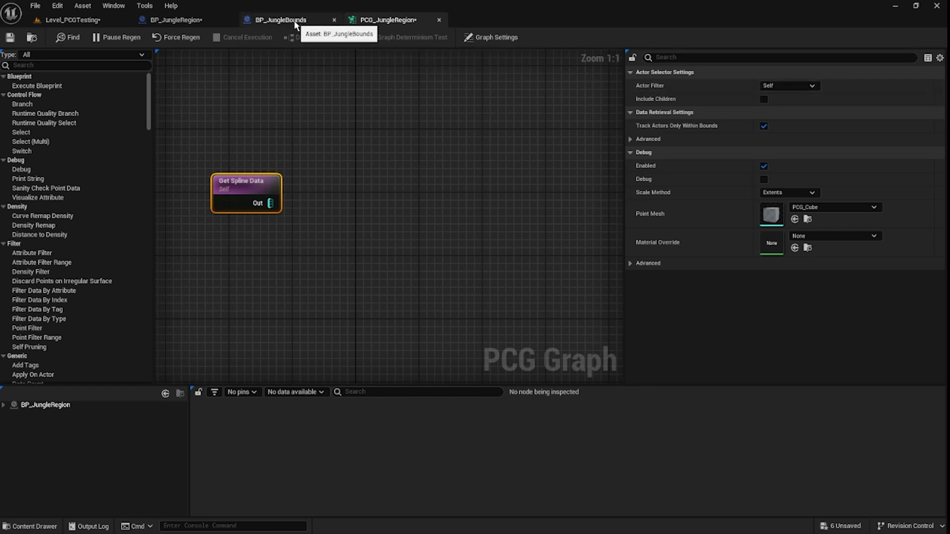
Step: Set Get Spline Data to All World Actors by tag PCGJungleBounds, enable Select Multiple and Must Overlap Self, and save the graph
{"action": "left_click", "coordinate": [788, 86]}
{"action": "left_click", "coordinate": [789, 123]}
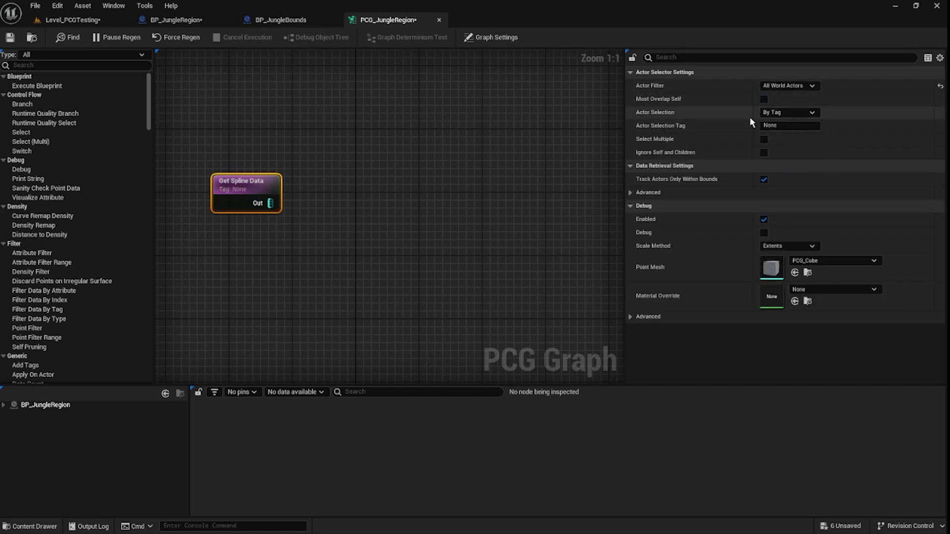
{"action": "left_click", "coordinate": [793, 126]}
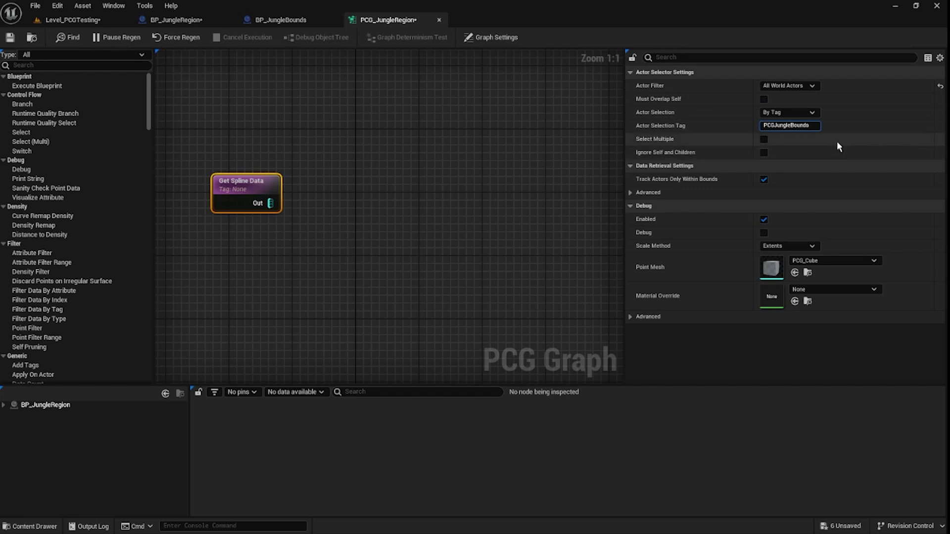
{"action": "key", "text": "Return"}
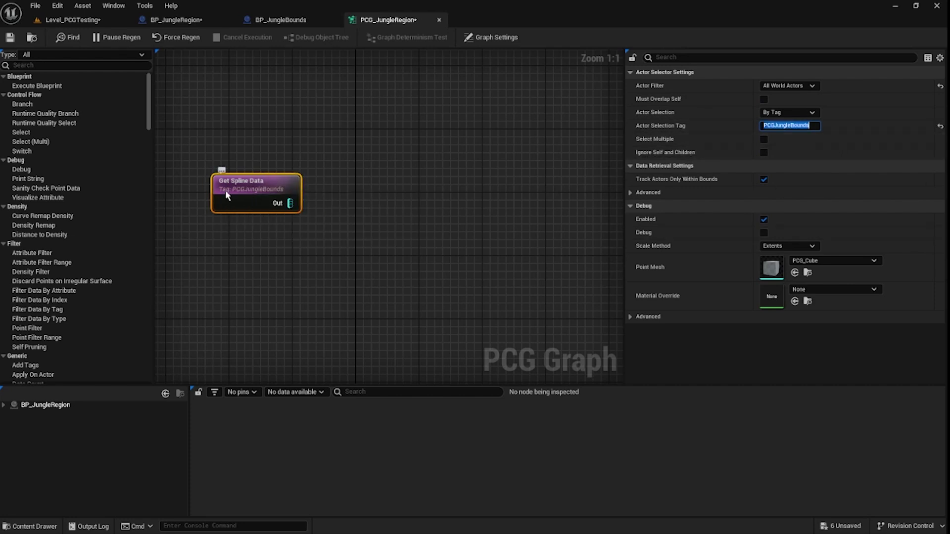
{"action": "left_click", "coordinate": [764, 140]}
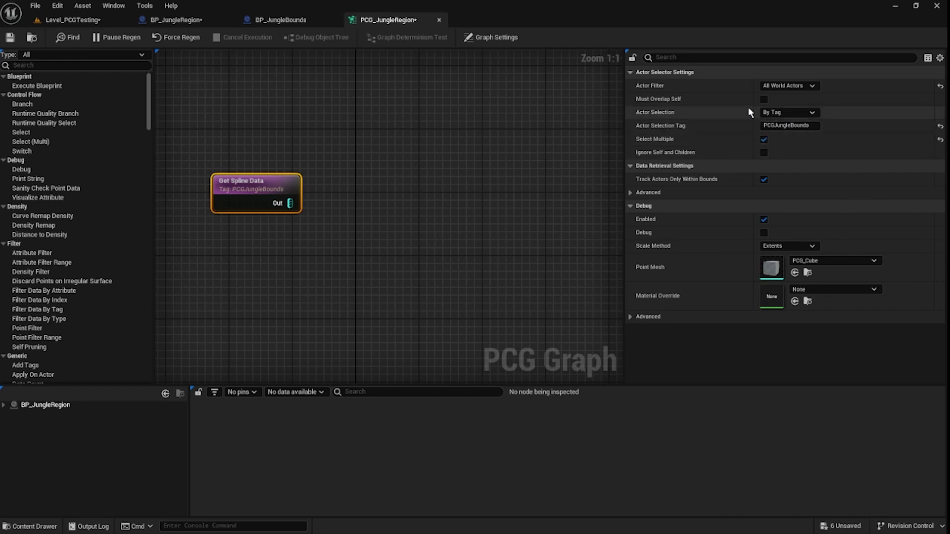
{"action": "left_click", "coordinate": [763, 99]}
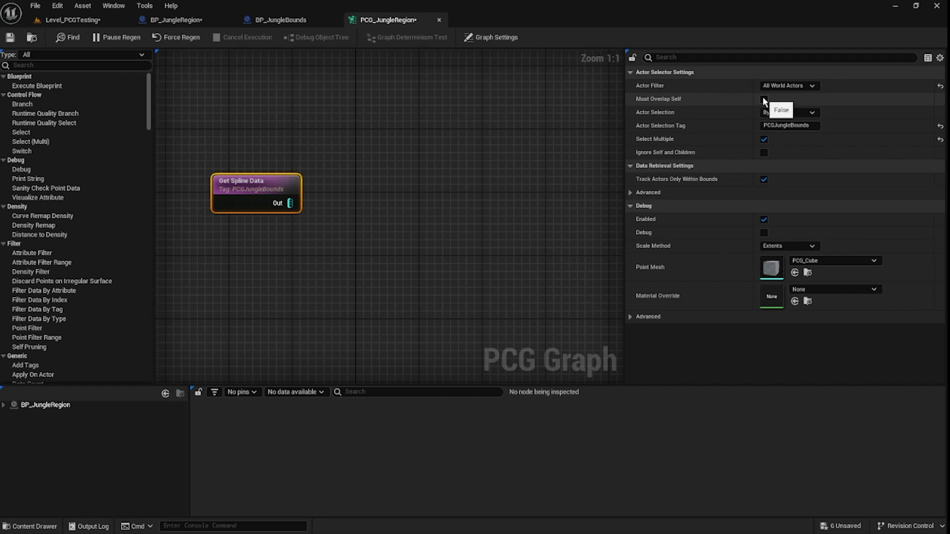
{"action": "left_click", "coordinate": [5, 39]}
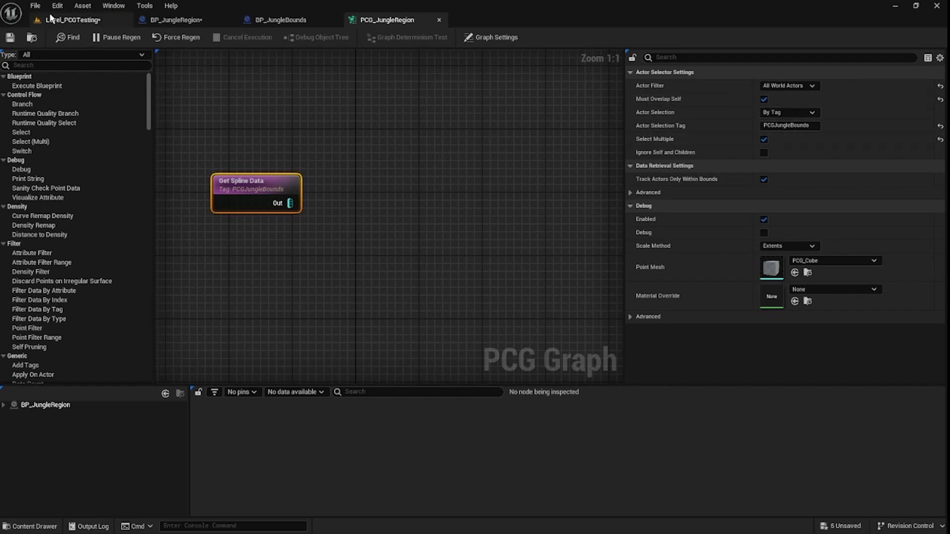
Step: Place a BP_JungleBounds actor in the level just outside the near corner of the jungle region box
{"action": "left_click", "coordinate": [70, 19]}
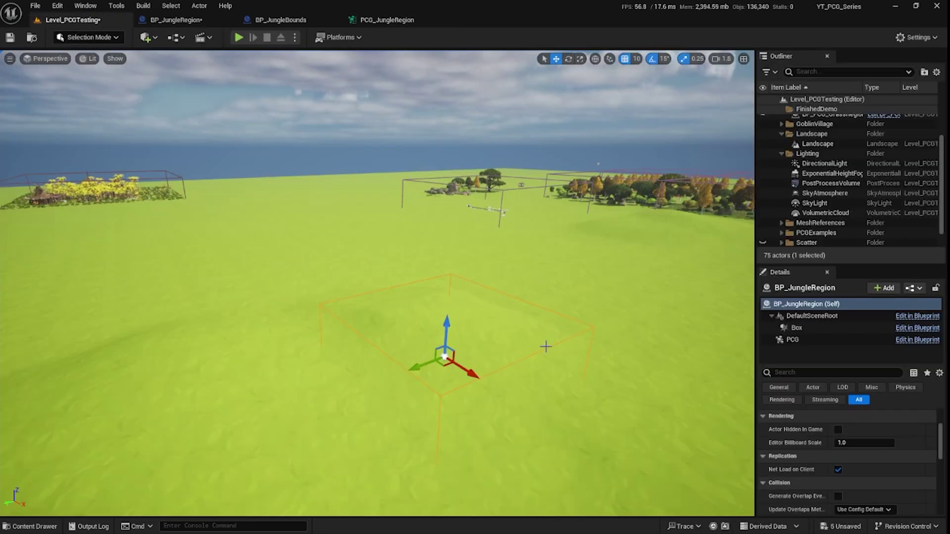
{"action": "right_click_drag", "start_coordinate": [578, 346], "coordinate": [508, 337]}
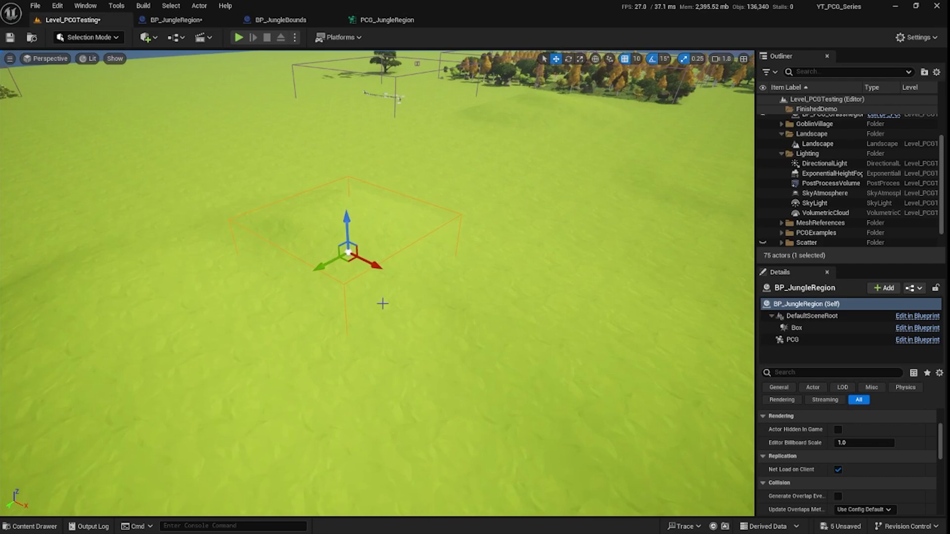
{"action": "key", "text": "ctrl+space"}
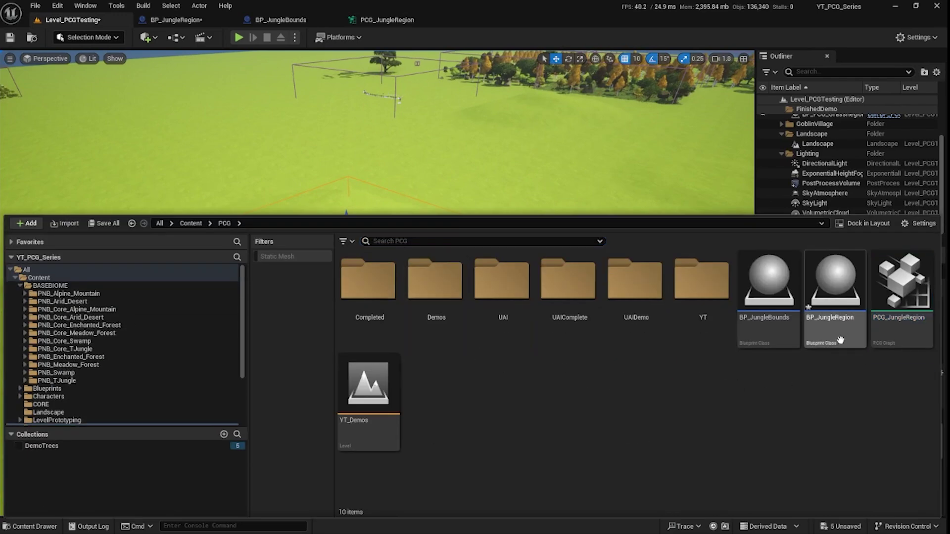
{"action": "left_click", "coordinate": [777, 300]}
{"action": "left_click_drag", "start_coordinate": [771, 285], "coordinate": [326, 302]}
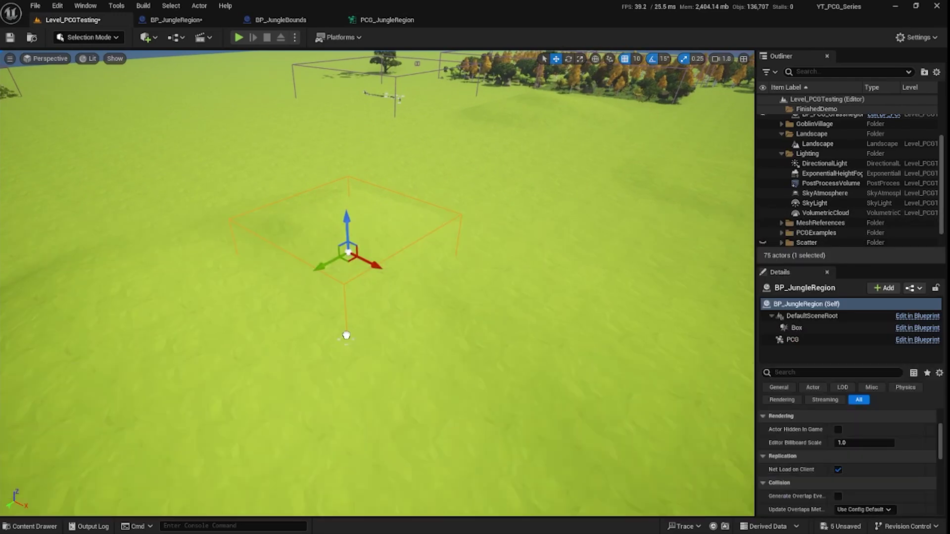
{"action": "left_click_drag", "start_coordinate": [346, 335], "coordinate": [352, 338]}
Step: Spread the BP_JungleBounds spline points into a wide loop, with points at about X 1070 Y -1680, X -950 Y -950 and X 730 Y 660
{"action": "left_click", "coordinate": [348, 348]}
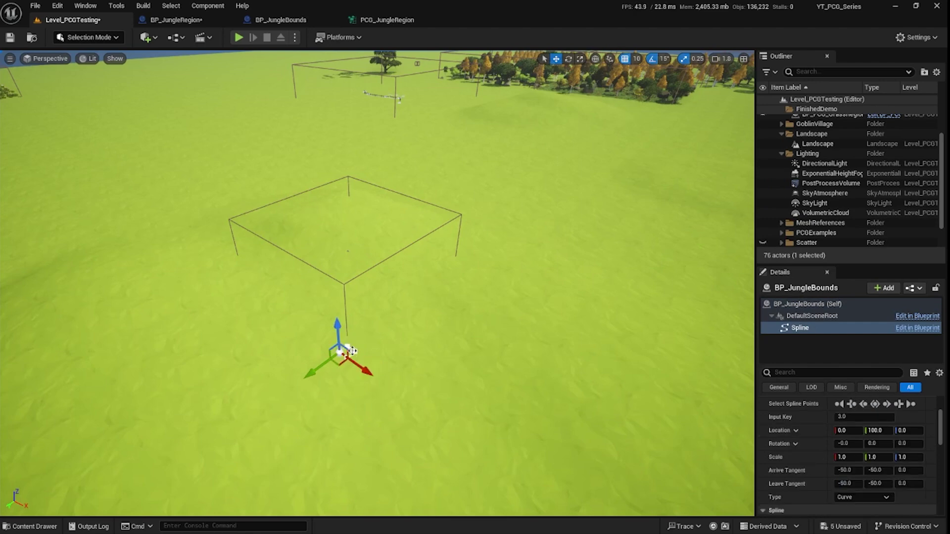
{"action": "left_click", "coordinate": [358, 352]}
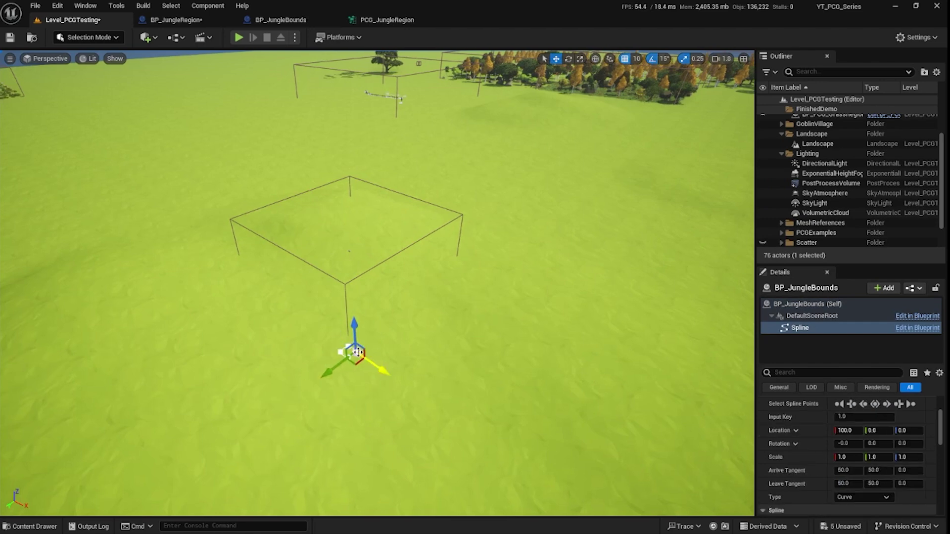
{"action": "left_click_drag", "start_coordinate": [360, 363], "coordinate": [533, 313]}
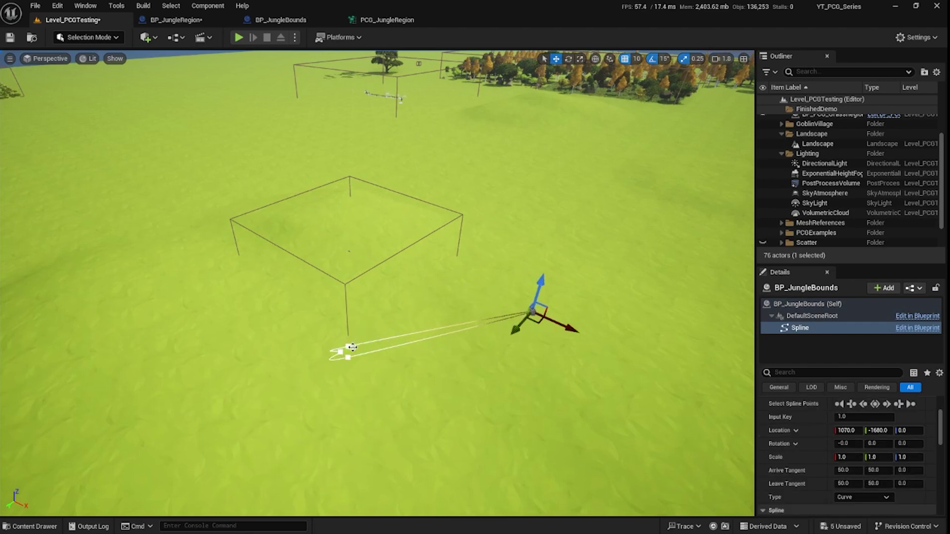
{"action": "left_click", "coordinate": [342, 351]}
{"action": "left_click_drag", "start_coordinate": [346, 346], "coordinate": [350, 270]}
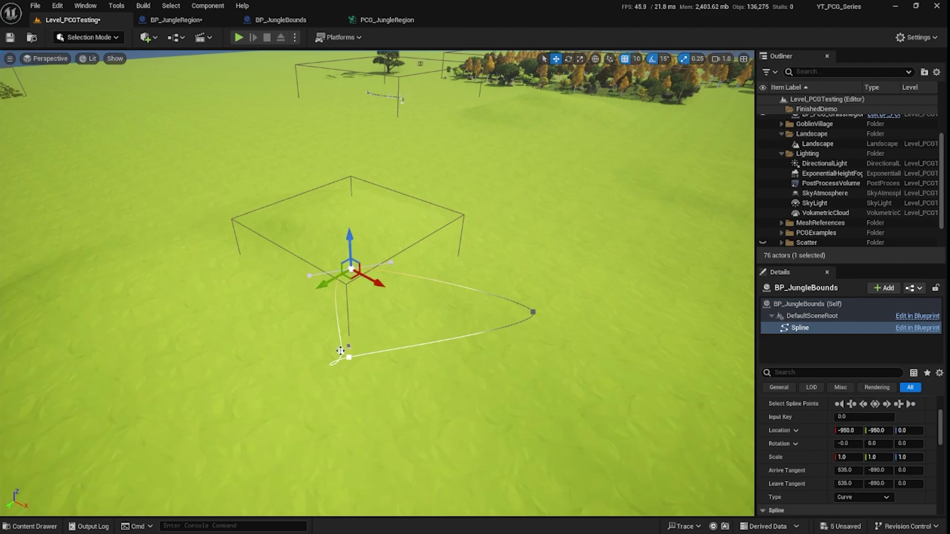
{"action": "left_click", "coordinate": [349, 357]}
{"action": "left_click_drag", "start_coordinate": [349, 356], "coordinate": [350, 445], "text": "alt"}
{"action": "left_click", "coordinate": [351, 358]}
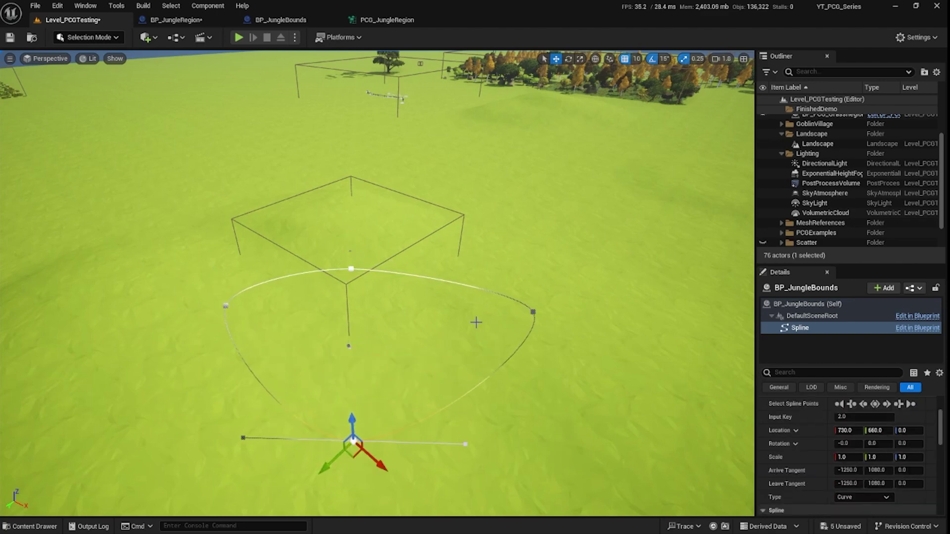
Step: Place a second BP_JungleBounds actor inside the far corner of the jungle region box and select its spline
{"action": "right_click_drag", "start_coordinate": [475, 321], "coordinate": [474, 330]}
{"action": "key", "text": "ctrl+space"}
{"action": "left_click_drag", "start_coordinate": [753, 286], "coordinate": [372, 216]}
{"action": "left_click", "coordinate": [362, 214]}
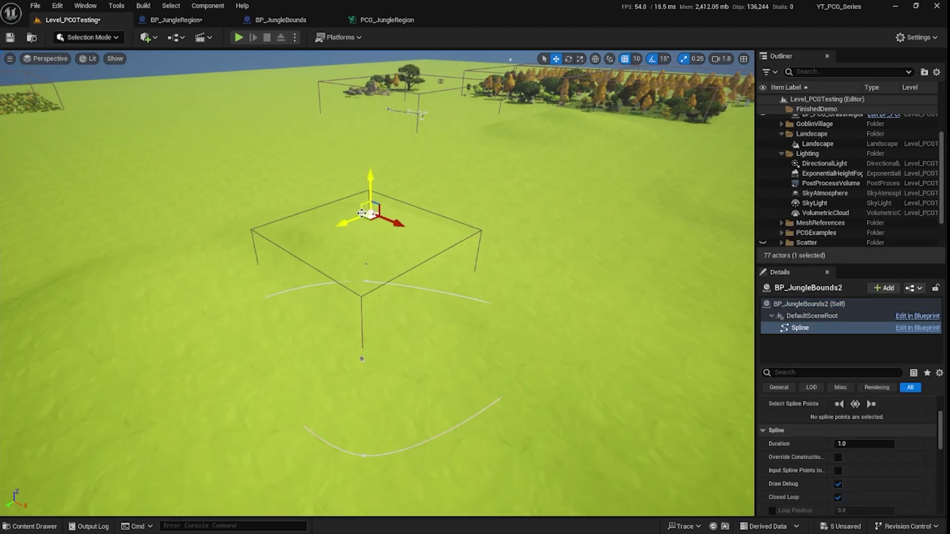
Step: Spread the second BP_JungleBounds spline points into a smaller loop across the box's far corner, with one point at about X 860, Y -740
{"action": "left_click", "coordinate": [363, 214]}
{"action": "left_click_drag", "start_coordinate": [363, 214], "coordinate": [297, 215]}
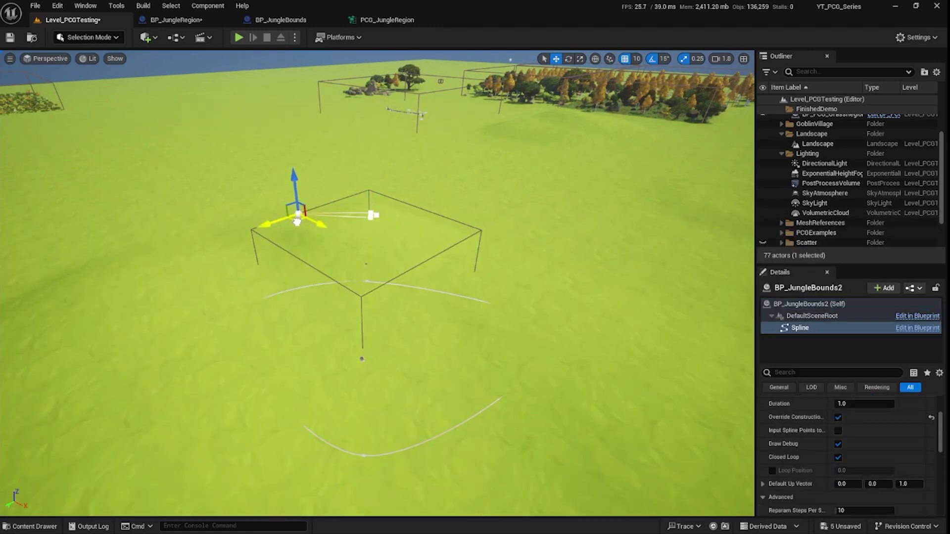
{"action": "left_click", "coordinate": [374, 215]}
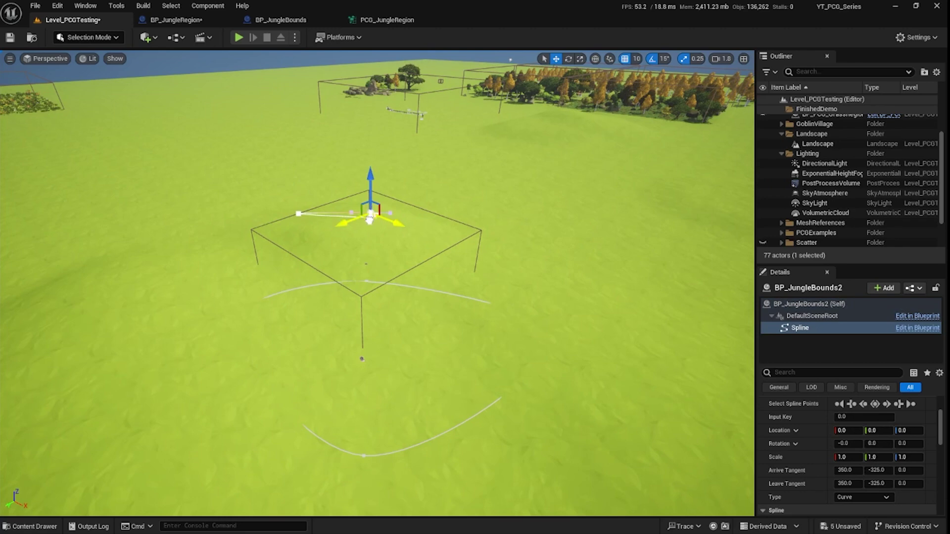
{"action": "left_click_drag", "start_coordinate": [370, 221], "coordinate": [463, 216], "text": "alt"}
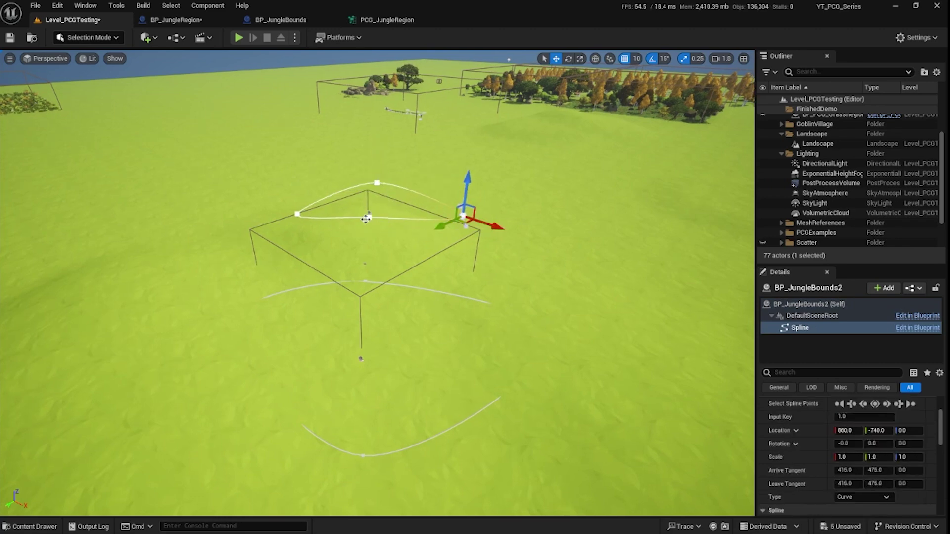
{"action": "left_click", "coordinate": [372, 220]}
{"action": "left_click_drag", "start_coordinate": [370, 221], "coordinate": [370, 275]}
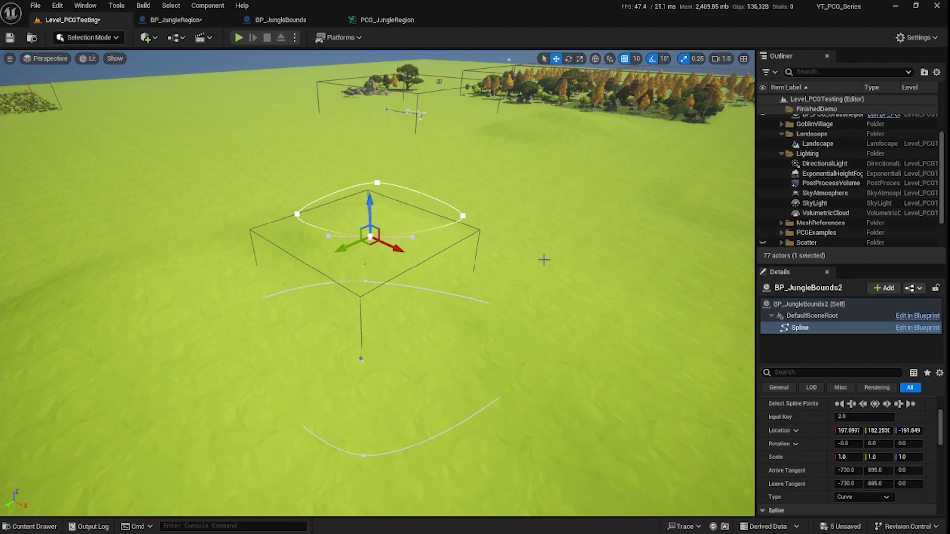
{"action": "right_click_drag", "start_coordinate": [544, 258], "coordinate": [590, 294]}
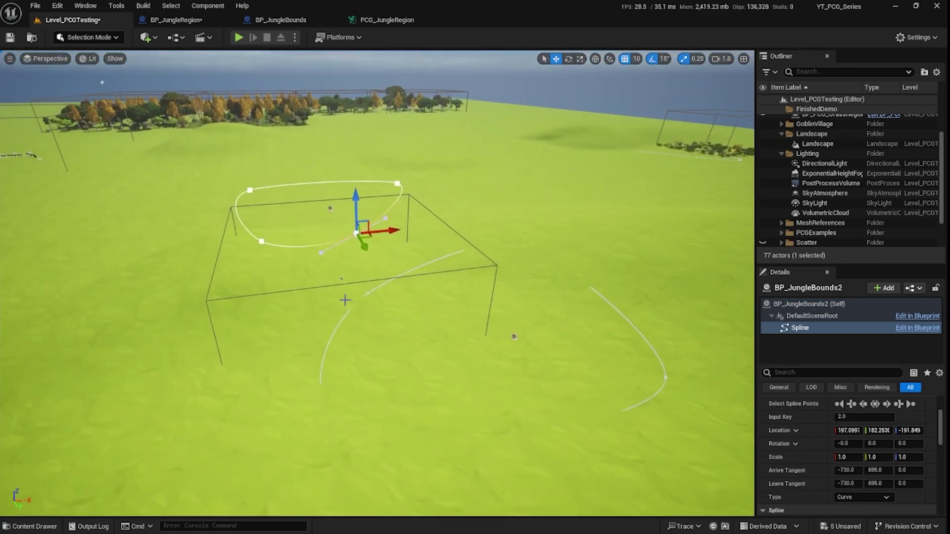
Step: In the PCG_JungleRegion graph, connect a Spline Sampler node to the Get Spline Data output and save the graph
{"action": "left_click", "coordinate": [388, 20]}
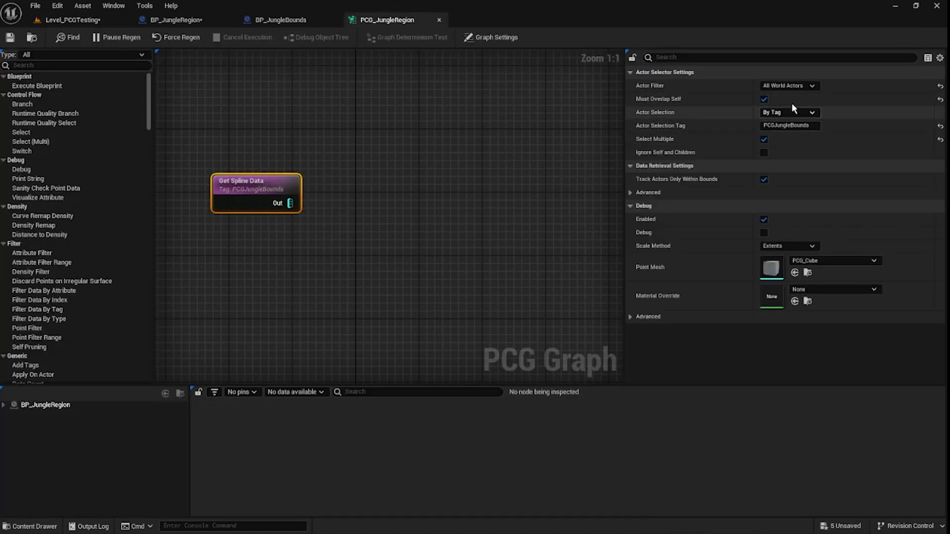
{"action": "left_click_drag", "start_coordinate": [291, 202], "coordinate": [384, 215]}
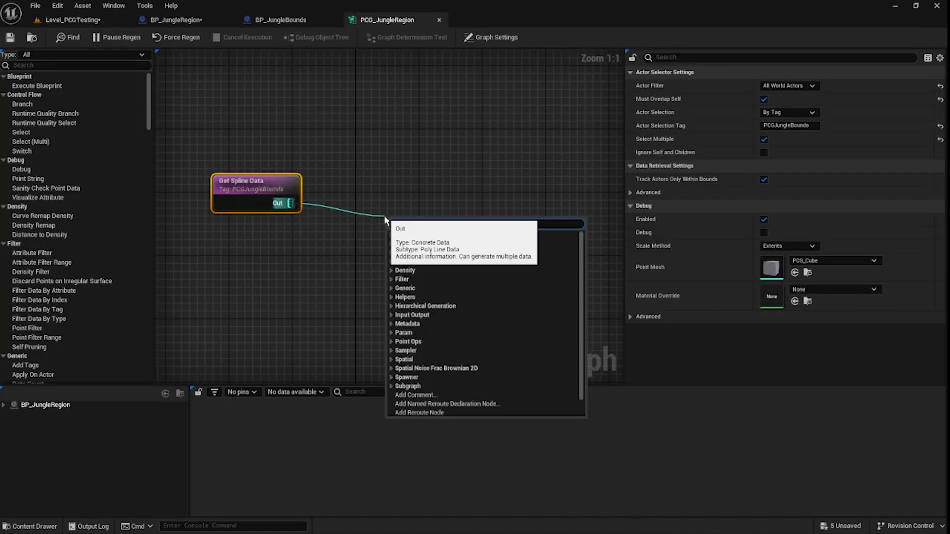
{"action": "type", "text": "spline"}
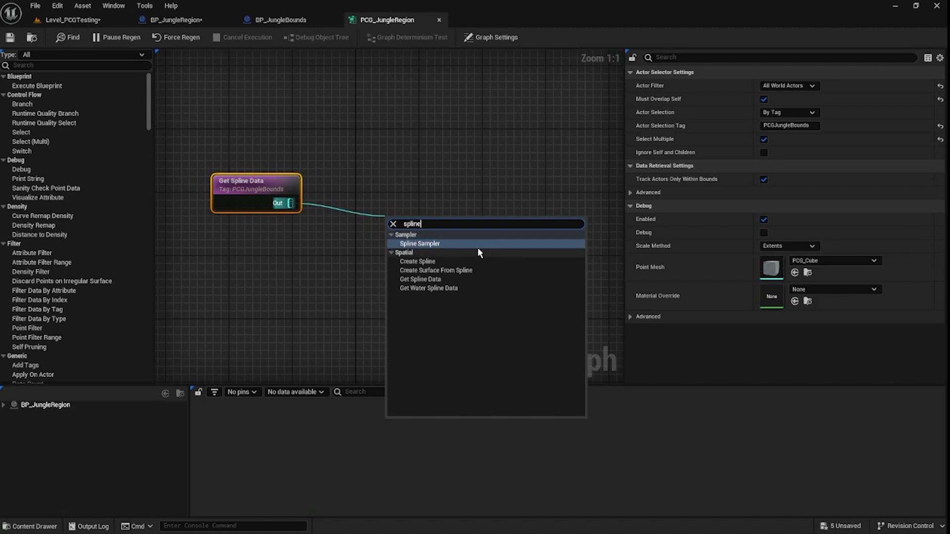
{"action": "left_click", "coordinate": [477, 251]}
{"action": "left_click_drag", "start_coordinate": [428, 240], "coordinate": [376, 208]}
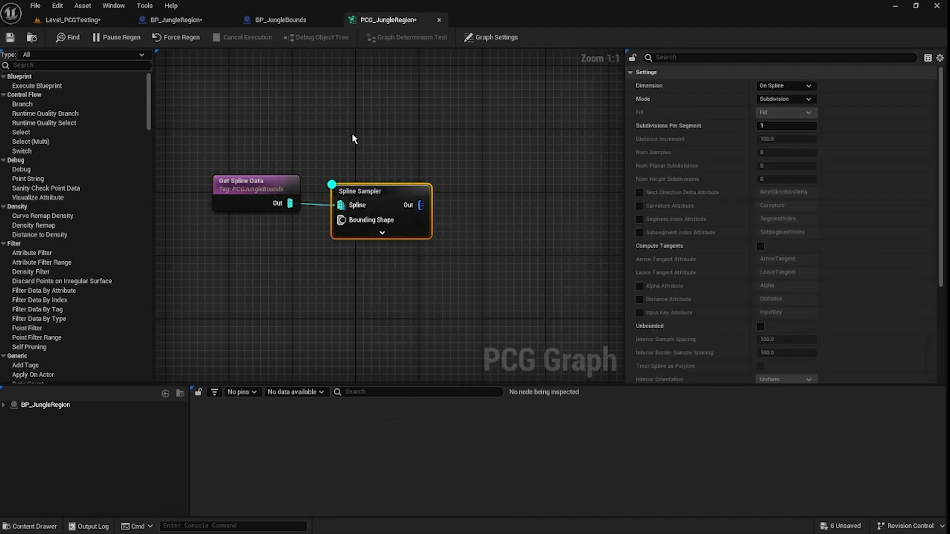
{"action": "left_click", "coordinate": [10, 38]}
Step: Select the level's BP_JungleRegion PCG component as the graph's debug instance and inspect the Spline Sampler node's points
{"action": "left_click", "coordinate": [72, 19]}
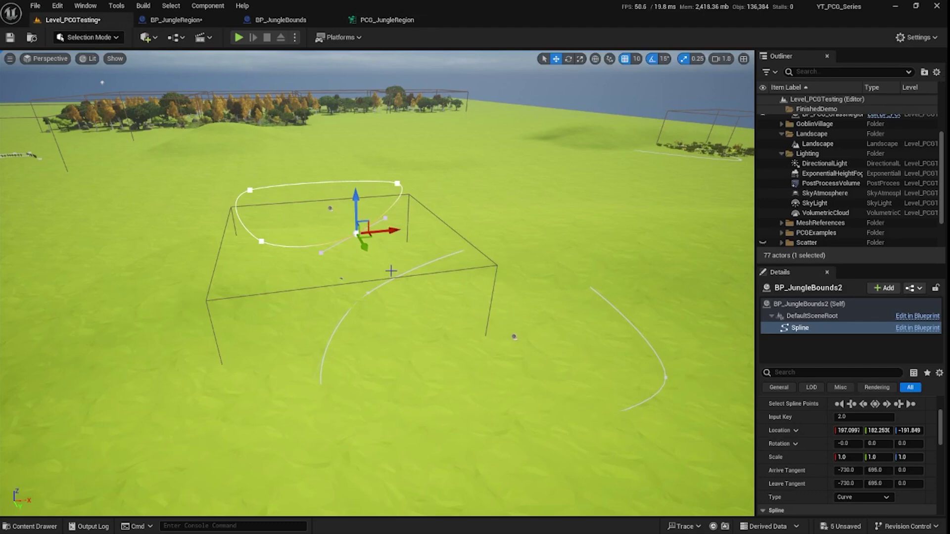
{"action": "scroll", "coordinate": [545, 273], "scroll_direction": "up", "scroll_amount": 5}
{"action": "scroll", "coordinate": [186, 280], "scroll_direction": "up", "scroll_amount": 3}
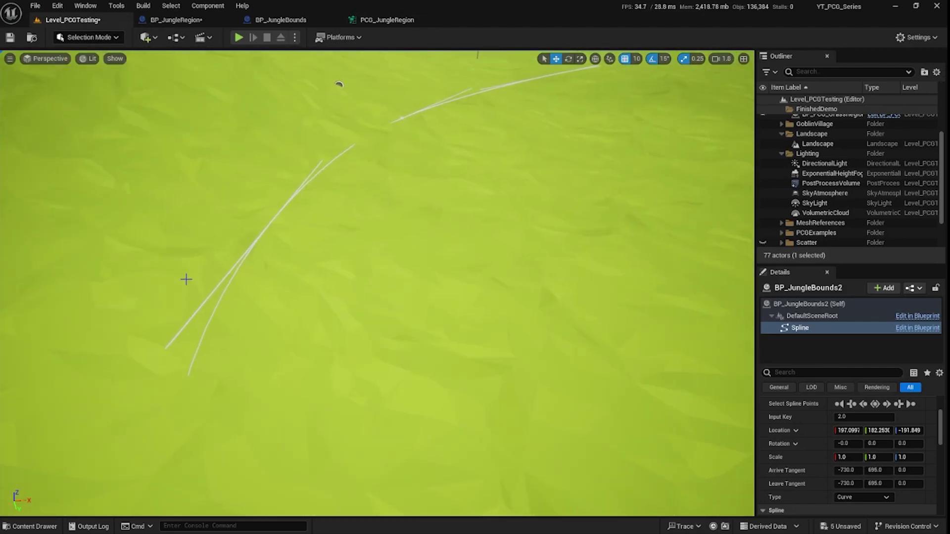
{"action": "scroll", "coordinate": [645, 210], "scroll_direction": "down", "scroll_amount": 4}
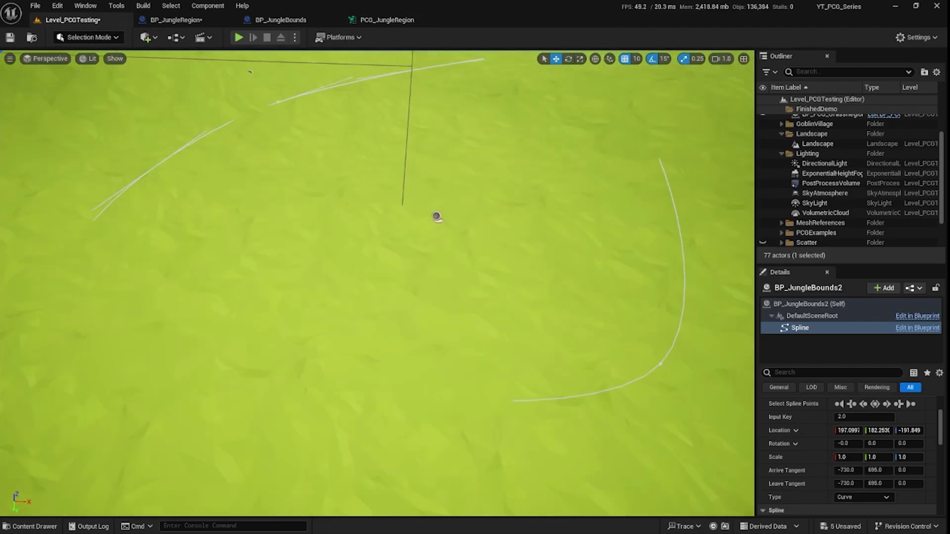
{"action": "left_click", "coordinate": [391, 20]}
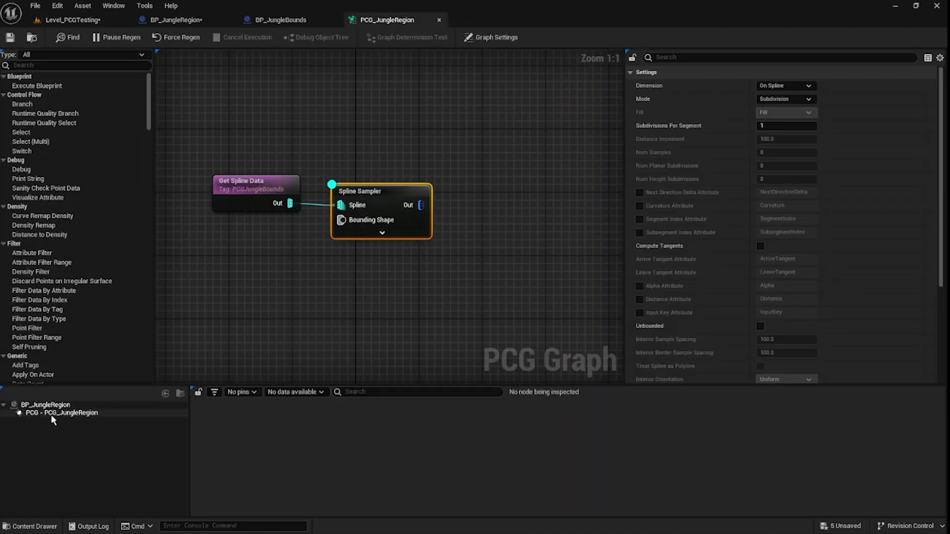
{"action": "left_click", "coordinate": [108, 412]}
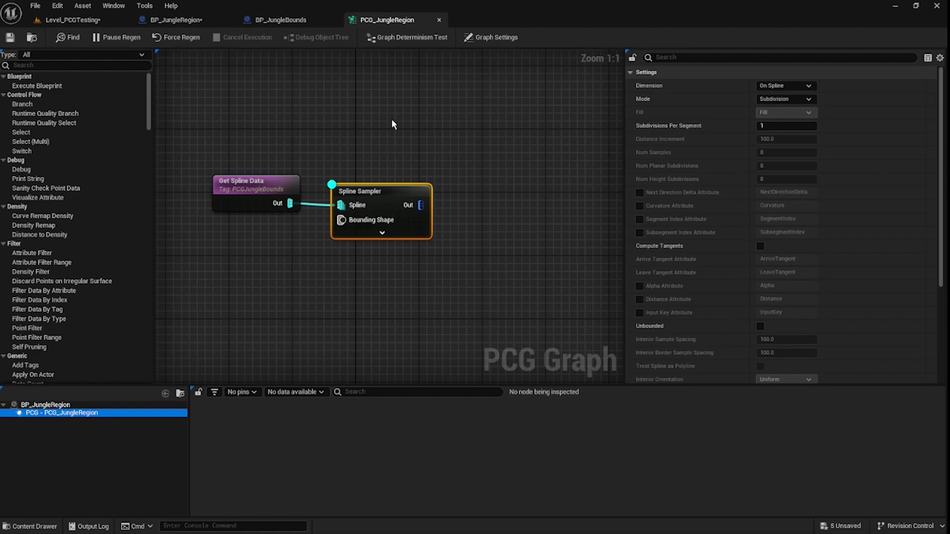
{"action": "key", "text": "a"}
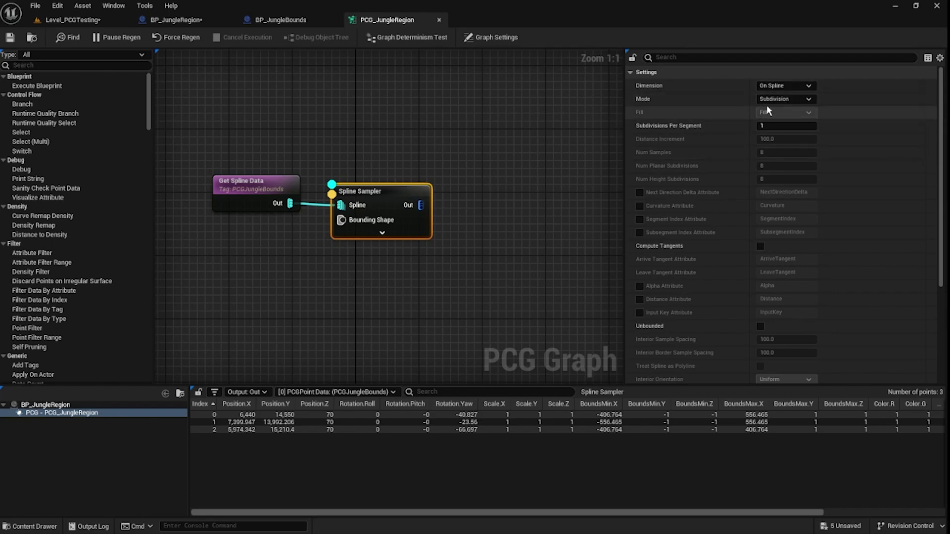
Step: Set the Spline Sampler's mode to Distance and raise the selected point of the second BP_JungleBounds spline to about Z -142
{"action": "left_click", "coordinate": [787, 98]}
{"action": "left_click", "coordinate": [785, 118]}
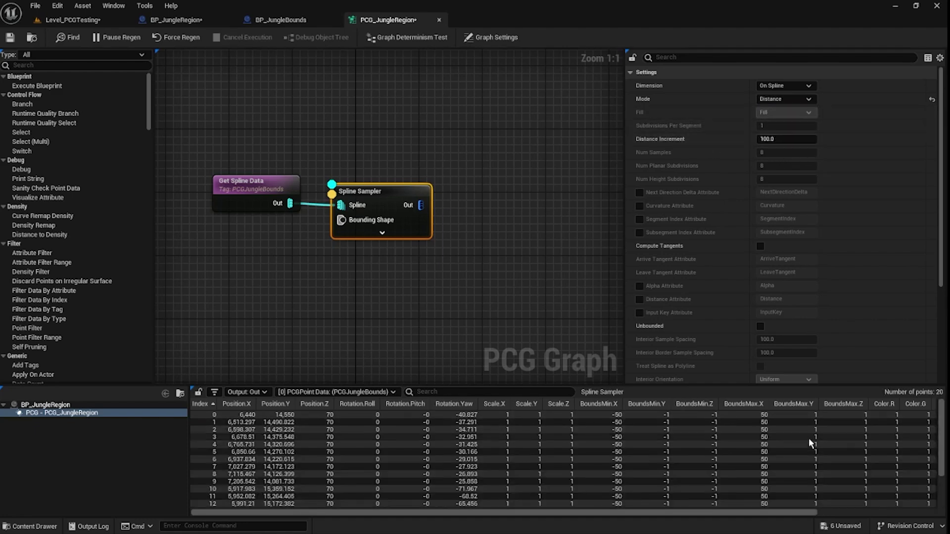
{"action": "left_click", "coordinate": [60, 22]}
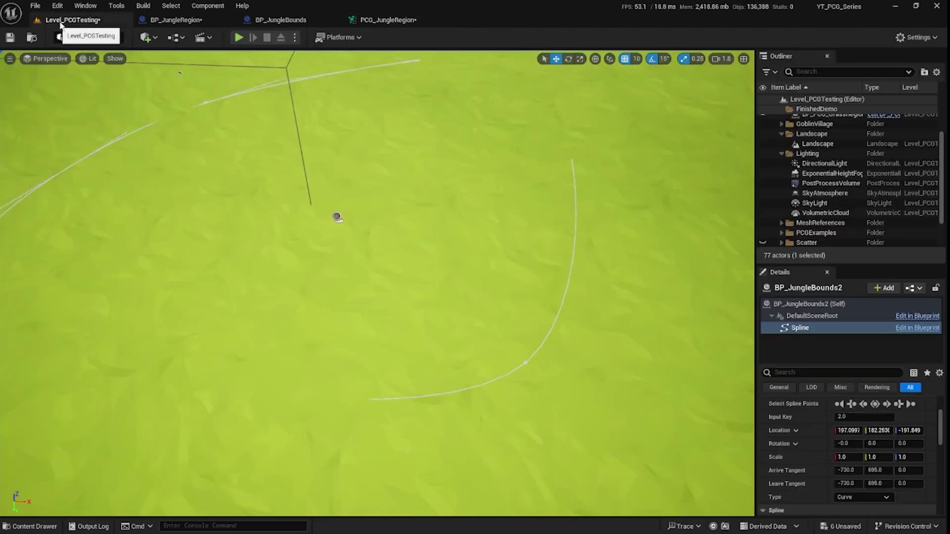
{"action": "right_click_drag", "start_coordinate": [376, 282], "coordinate": [378, 190]}
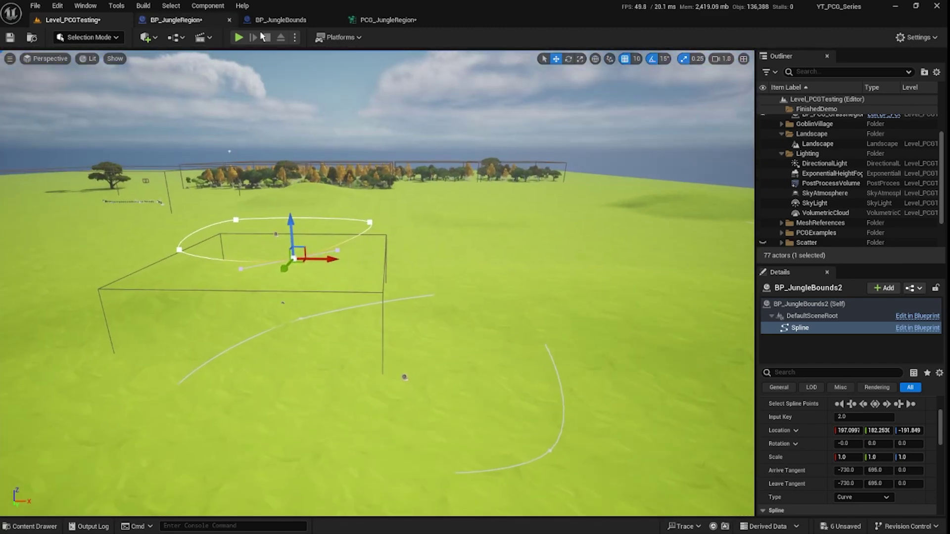
{"action": "left_click_drag", "start_coordinate": [294, 221], "coordinate": [294, 216]}
Step: Set the Spline Sampler's dimension to On Interior, enable Unbounded, and view the sampled points in the level
{"action": "left_click", "coordinate": [388, 19]}
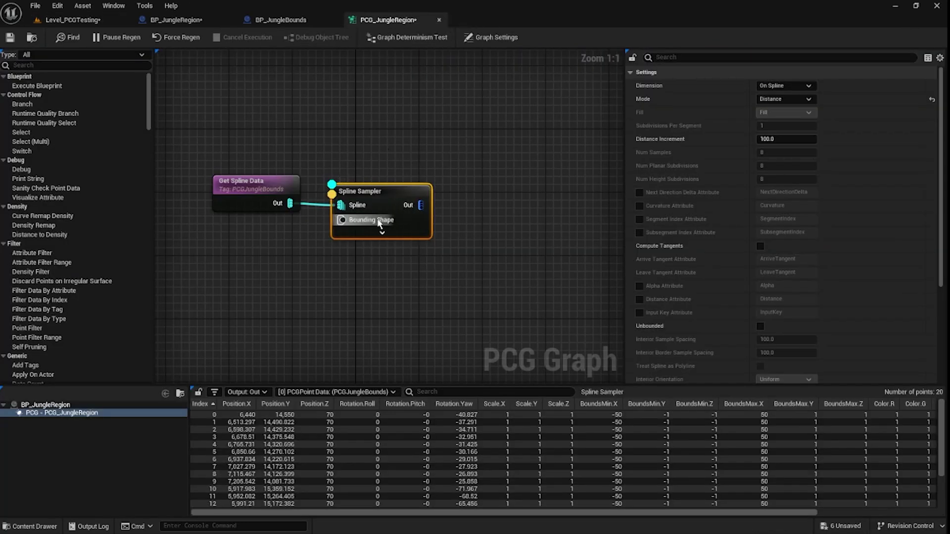
{"action": "left_click", "coordinate": [787, 87]}
{"action": "left_click", "coordinate": [792, 126]}
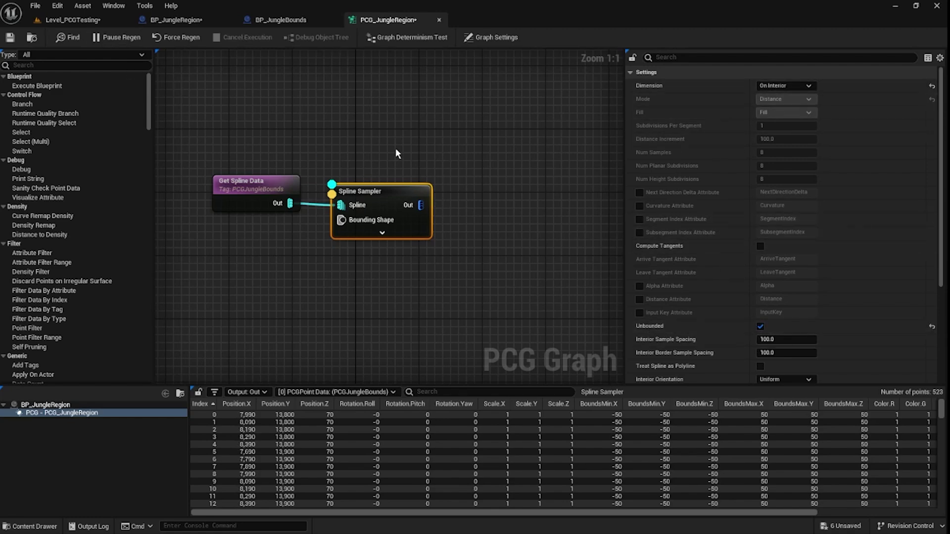
{"action": "left_click", "coordinate": [73, 20]}
{"action": "right_click_drag", "start_coordinate": [500, 295], "coordinate": [499, 239]}
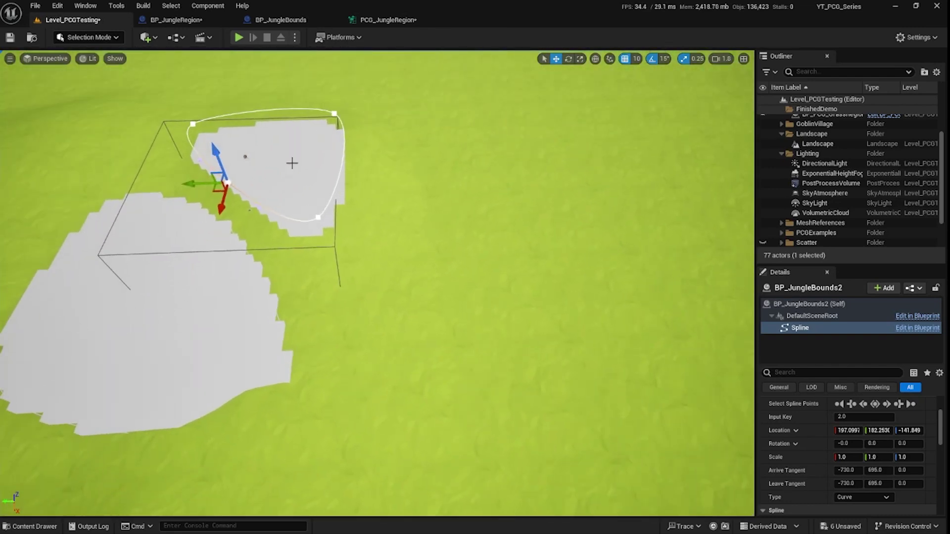
Step: Select the BP_JungleRegion actor and shift it sideways across the two spline loops to regenerate its points
{"action": "left_click", "coordinate": [335, 246]}
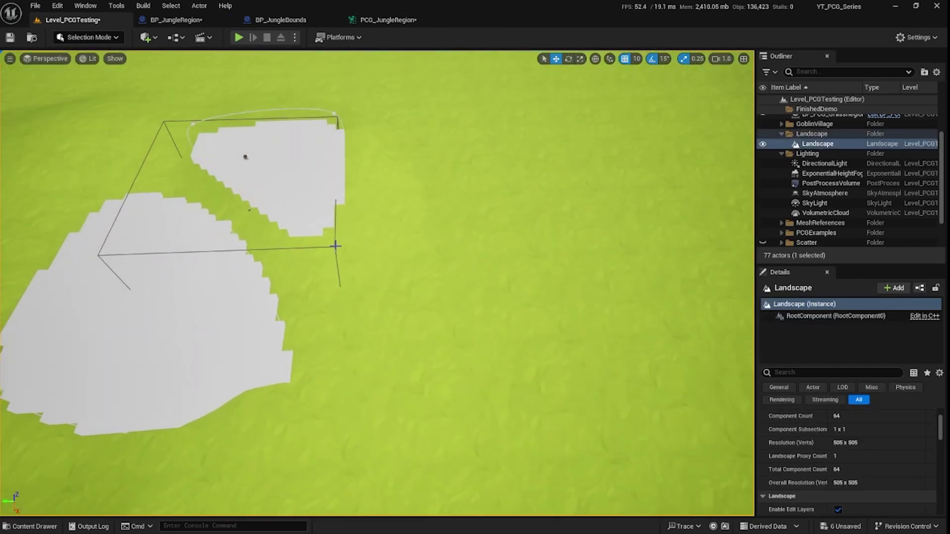
{"action": "left_click", "coordinate": [335, 246]}
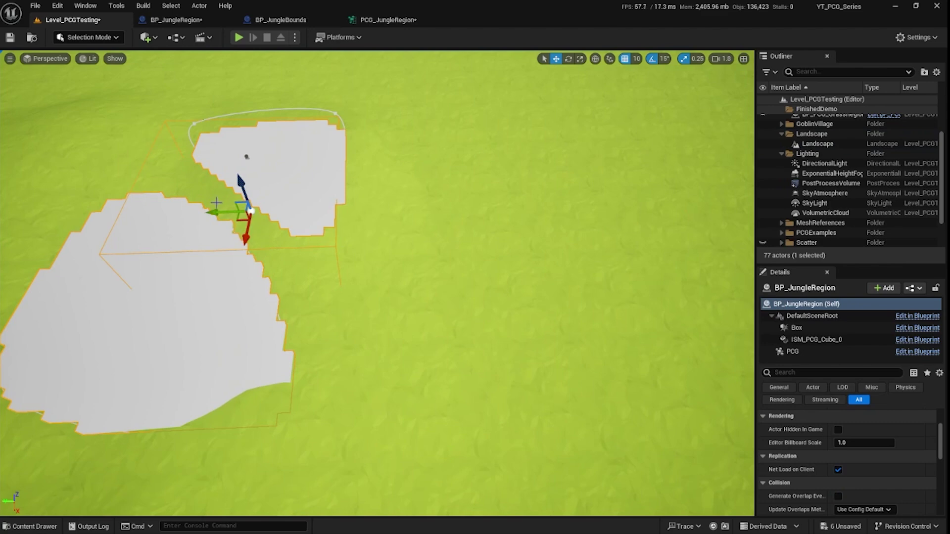
{"action": "mouse_move", "coordinate": [251, 211]}
{"action": "left_mouse_down"}
{"action": "mouse_move", "coordinate": [150, 214]}
{"action": "mouse_move", "coordinate": [259, 213]}
{"action": "left_mouse_up"}
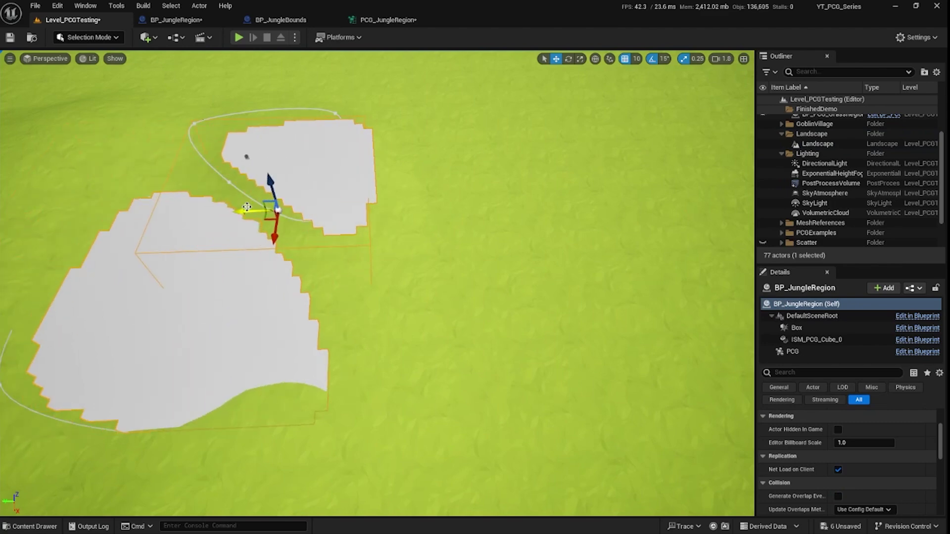
Step: Turn off Unbounded on the Spline Sampler node and check the generated points in the level
{"action": "left_click", "coordinate": [375, 22]}
{"action": "left_click", "coordinate": [761, 326]}
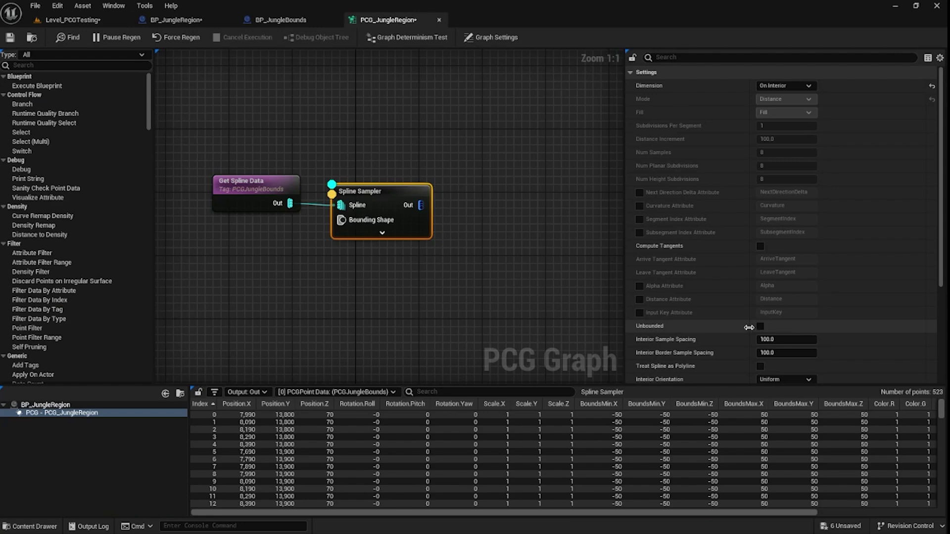
{"action": "left_click", "coordinate": [92, 22]}
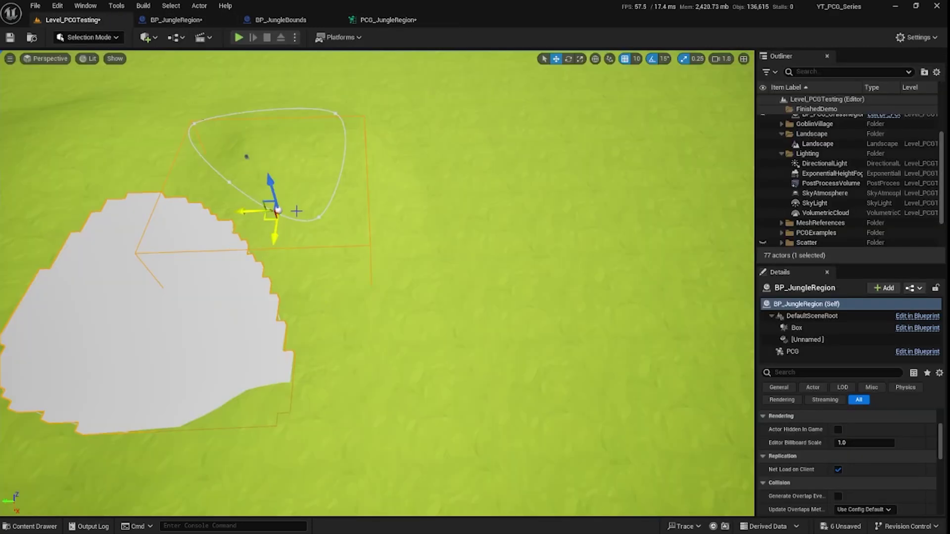
Step: Move the BP_JungleRegion actor horizontally along both X and Y, keeping its box overlapping both spline loops
{"action": "mouse_move", "coordinate": [276, 229]}
{"action": "right_mouse_down"}
{"action": "mouse_move", "coordinate": [277, 218]}
{"action": "mouse_move", "coordinate": [285, 238]}
{"action": "right_mouse_up"}
{"action": "right_click_drag", "start_coordinate": [561, 168], "coordinate": [553, 177]}
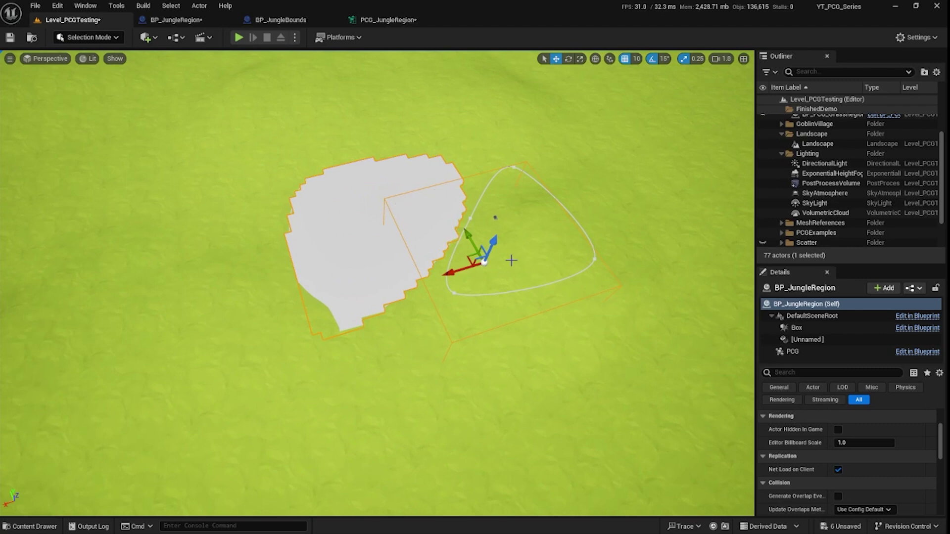
{"action": "left_click_drag", "start_coordinate": [472, 258], "coordinate": [447, 229]}
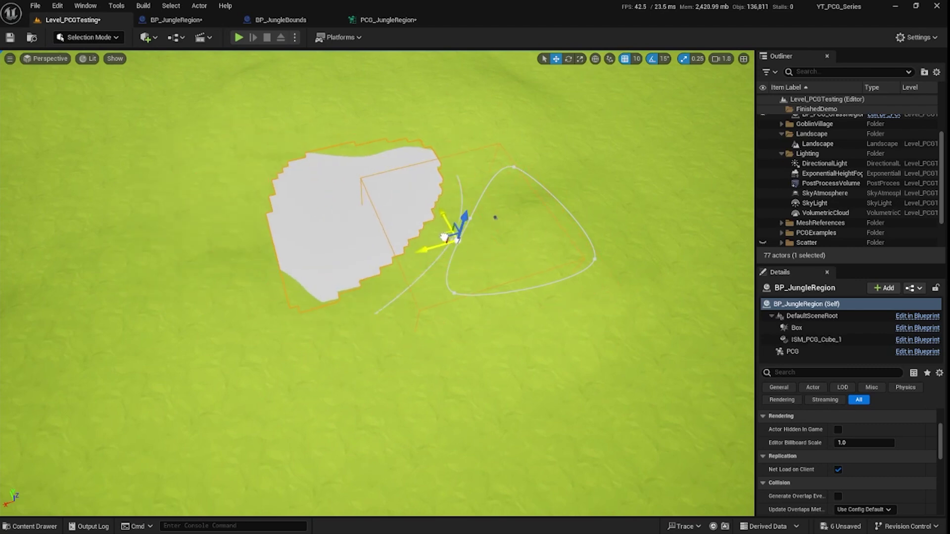
{"action": "left_click", "coordinate": [386, 20]}
{"action": "left_click", "coordinate": [69, 20]}
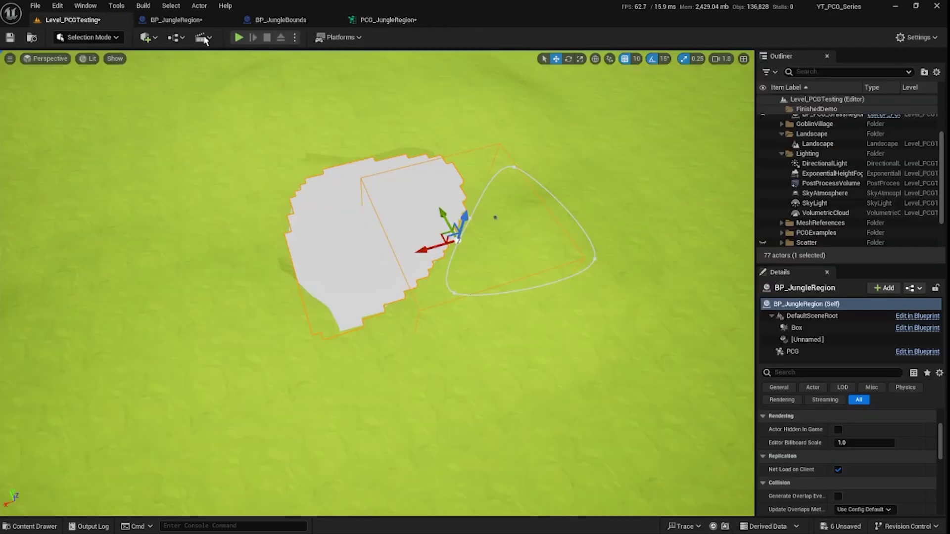
Step: Enable Unbounded on the Spline Sampler node, review the Get Spline Data overlap settings, and save the graph
{"action": "left_click", "coordinate": [384, 20]}
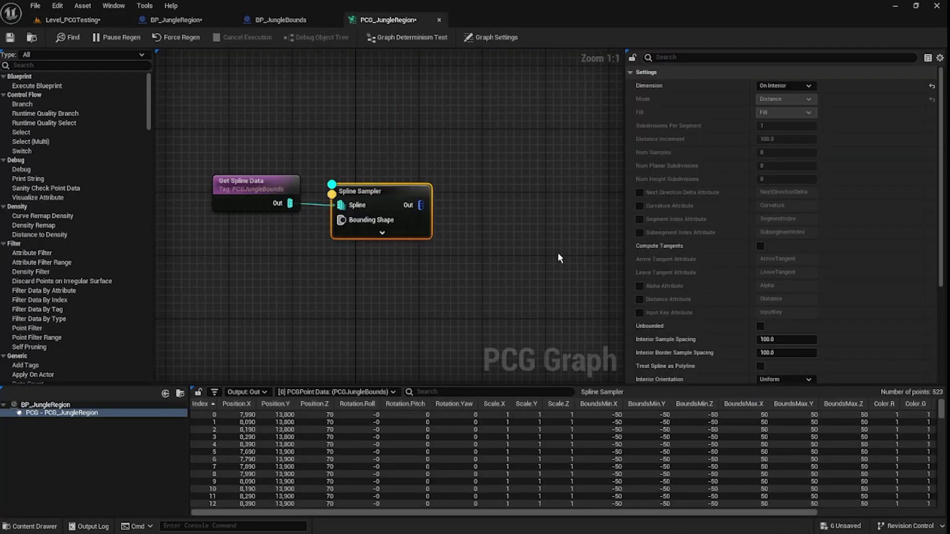
{"action": "left_click", "coordinate": [761, 327]}
{"action": "left_click", "coordinate": [279, 186]}
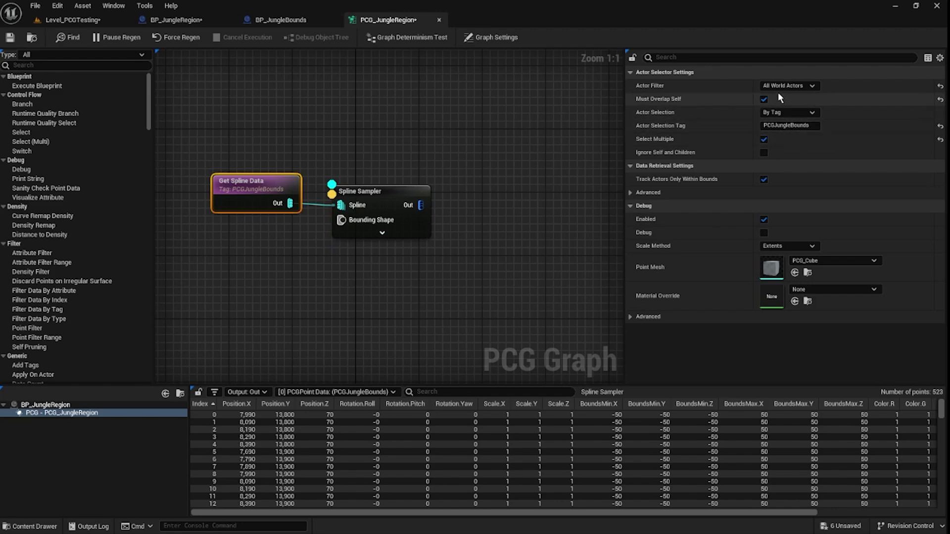
{"action": "left_click", "coordinate": [72, 20]}
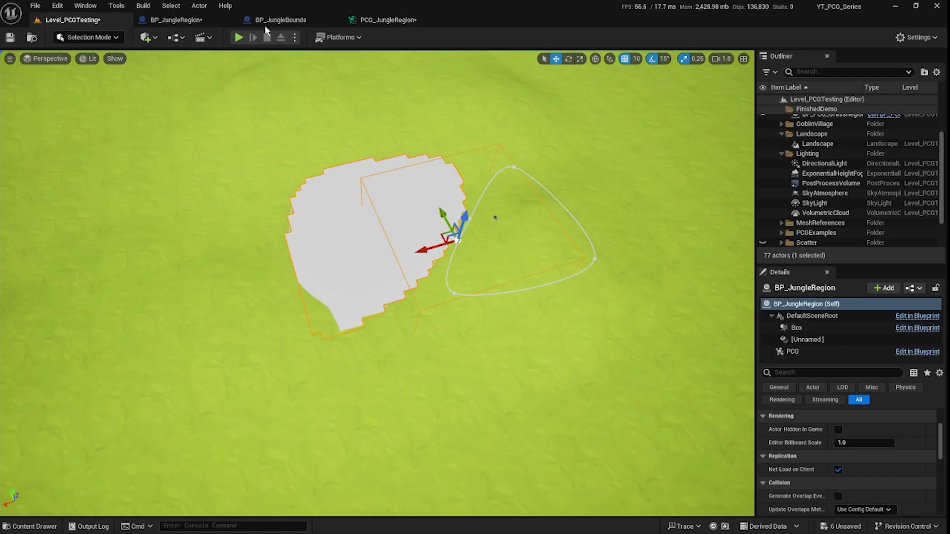
{"action": "left_click", "coordinate": [382, 20]}
{"action": "left_click", "coordinate": [396, 213]}
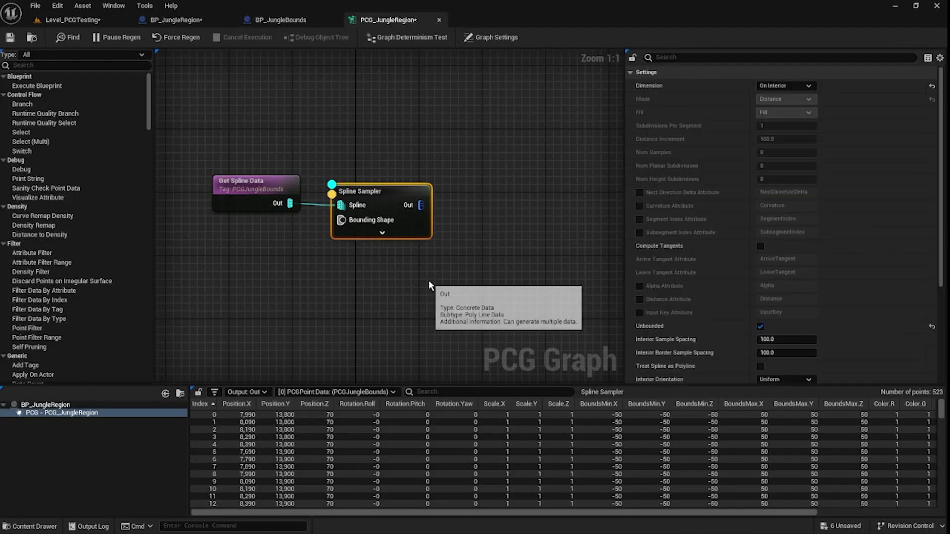
{"action": "key", "text": "d"}
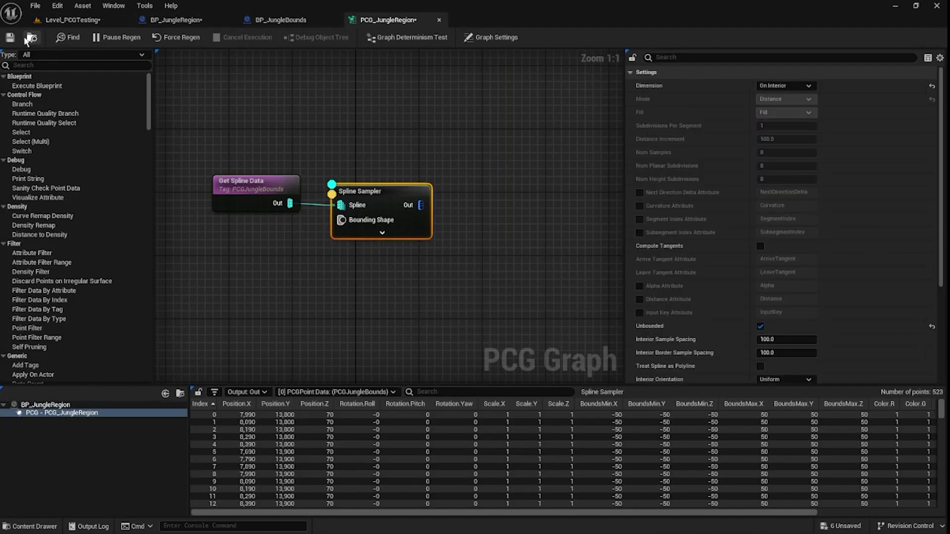
Step: Close the BP_JungleBounds blueprint editor and return to the PCG_JungleRegion graph
{"action": "left_click", "coordinate": [287, 21]}
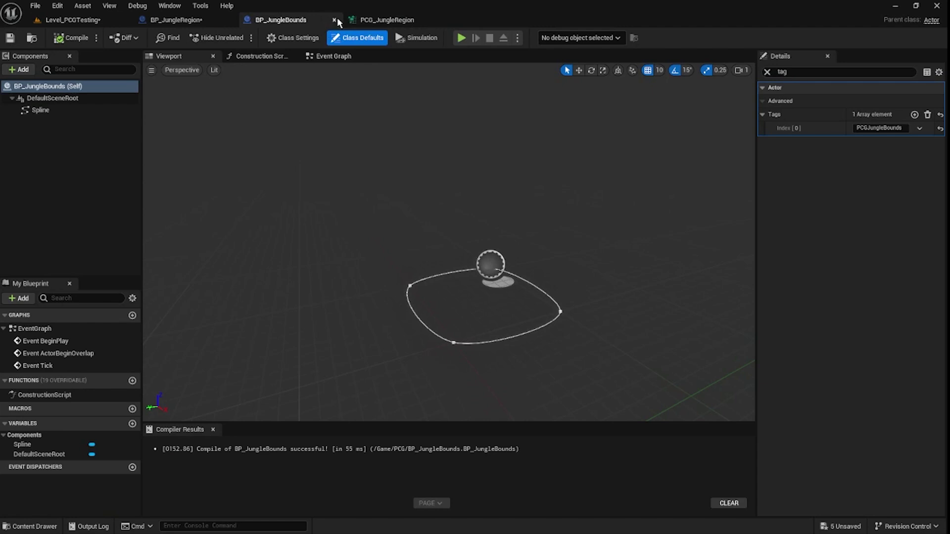
{"action": "left_click", "coordinate": [334, 21]}
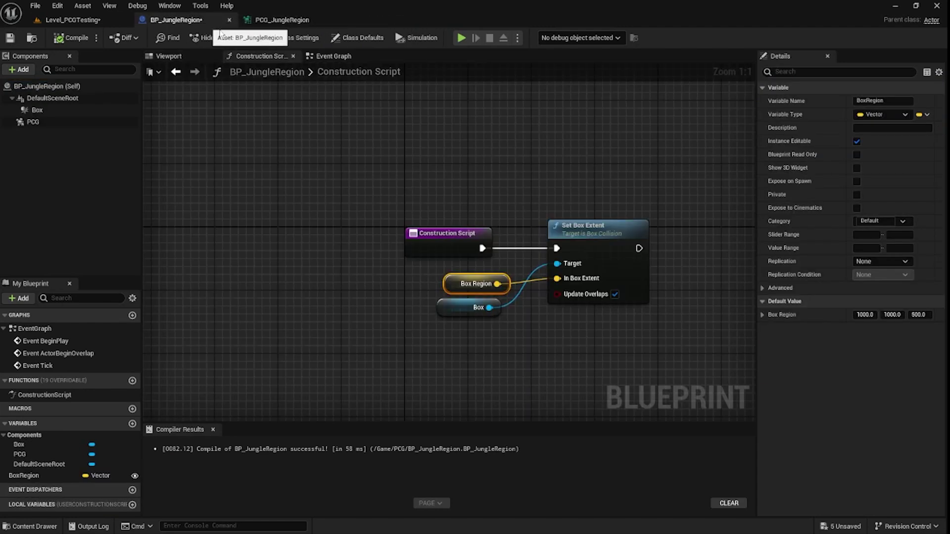
{"action": "right_click_drag", "start_coordinate": [635, 195], "coordinate": [503, 174]}
{"action": "left_click", "coordinate": [293, 21]}
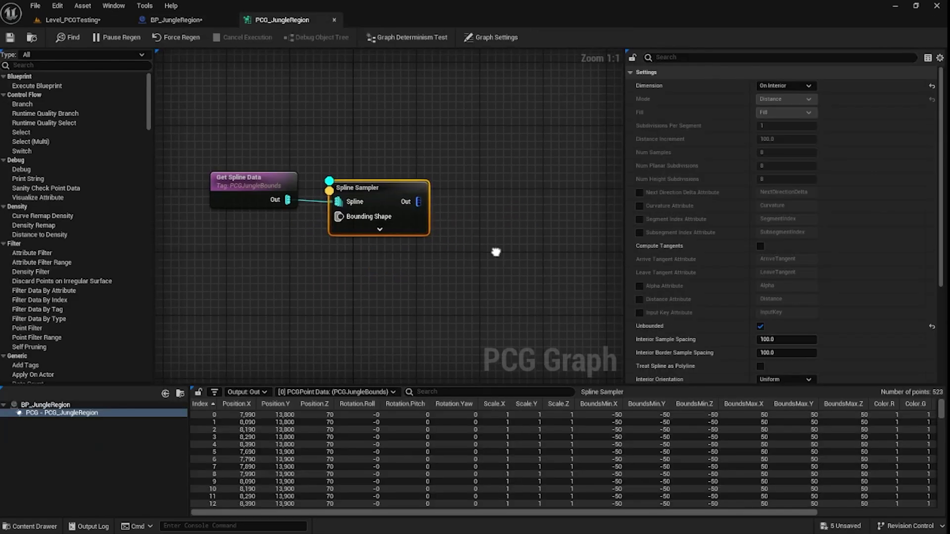
{"action": "right_click_drag", "start_coordinate": [495, 252], "coordinate": [477, 230]}
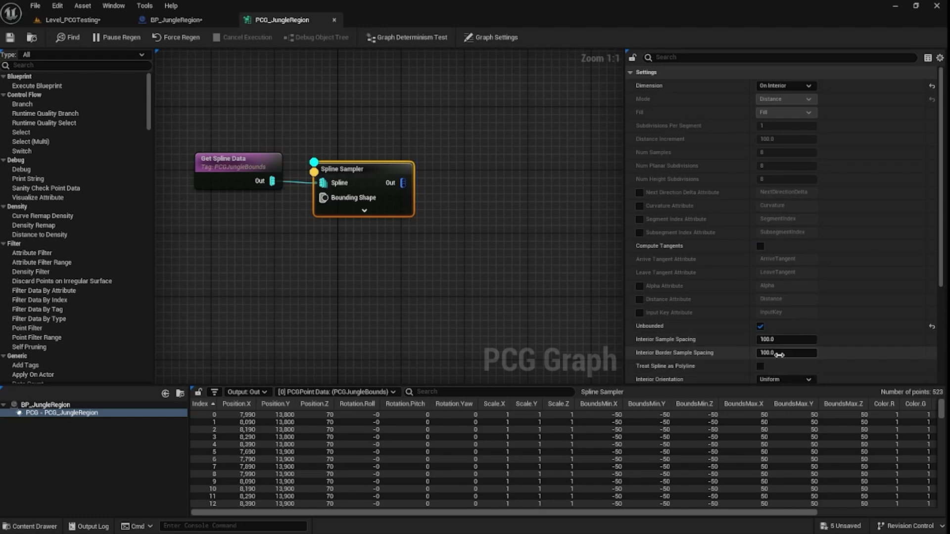
Step: Select the second BP_JungleBounds actor in the level and lower its spline loop toward the terrain to regenerate its interior points
{"action": "left_click", "coordinate": [83, 21]}
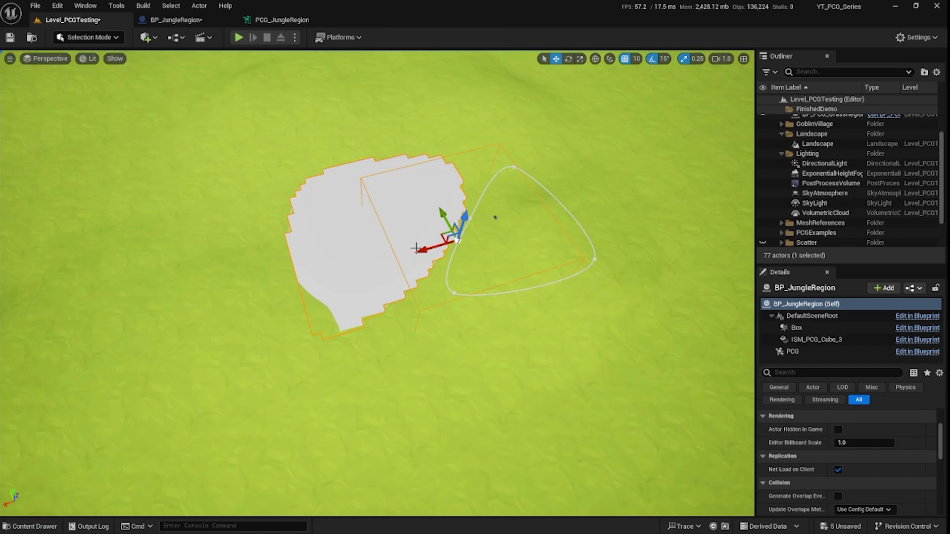
{"action": "left_click", "coordinate": [567, 296]}
{"action": "left_click", "coordinate": [593, 262]}
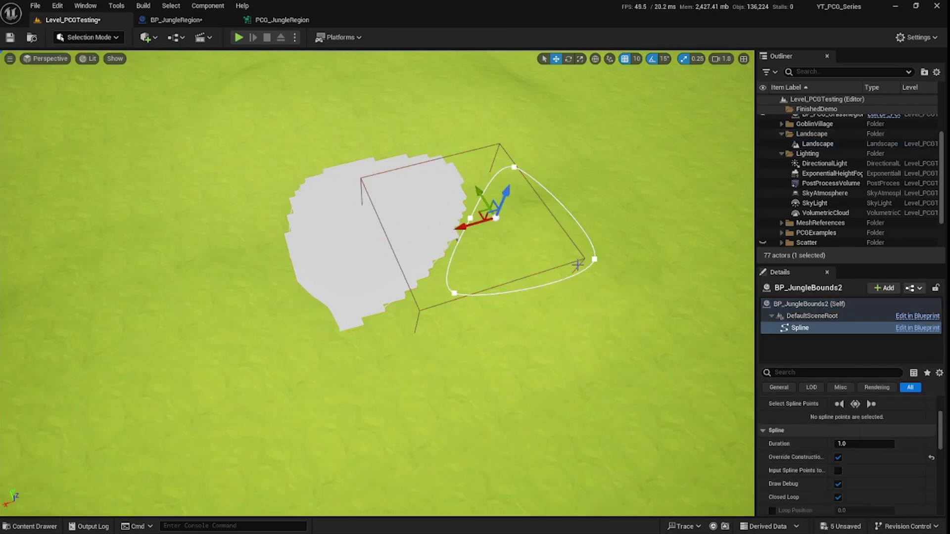
{"action": "left_click_drag", "start_coordinate": [467, 223], "coordinate": [468, 246]}
{"action": "left_click_drag", "start_coordinate": [418, 269], "coordinate": [461, 256]}
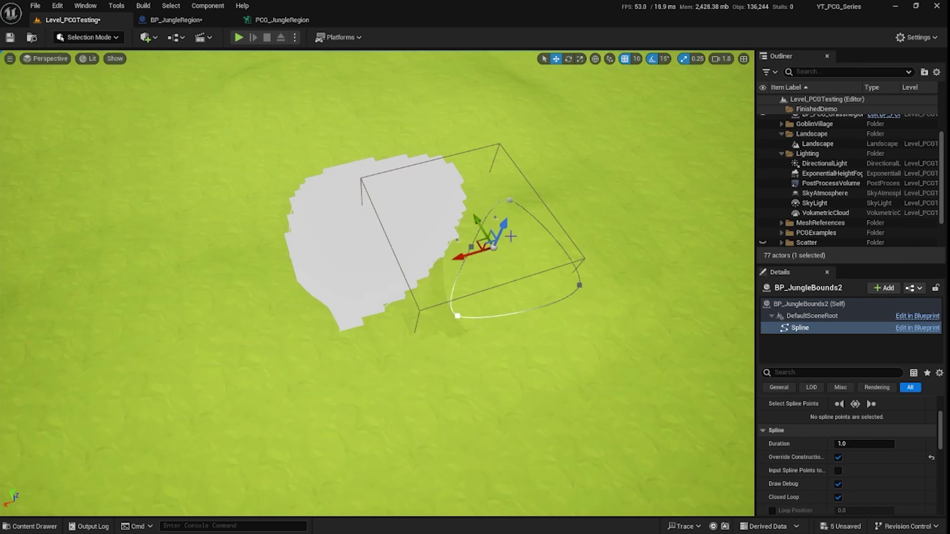
{"action": "left_click_drag", "start_coordinate": [501, 228], "coordinate": [507, 215]}
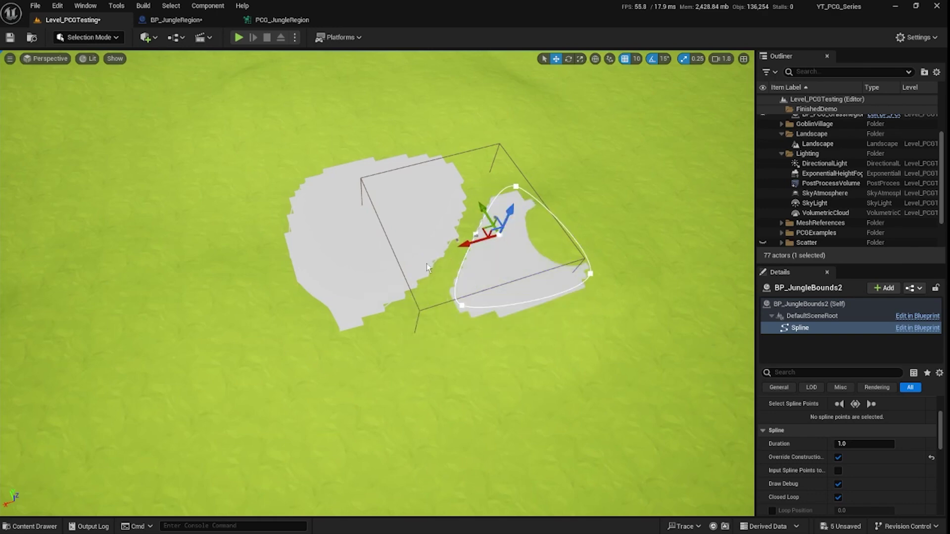
{"action": "right_click_drag", "start_coordinate": [427, 264], "coordinate": [290, 71]}
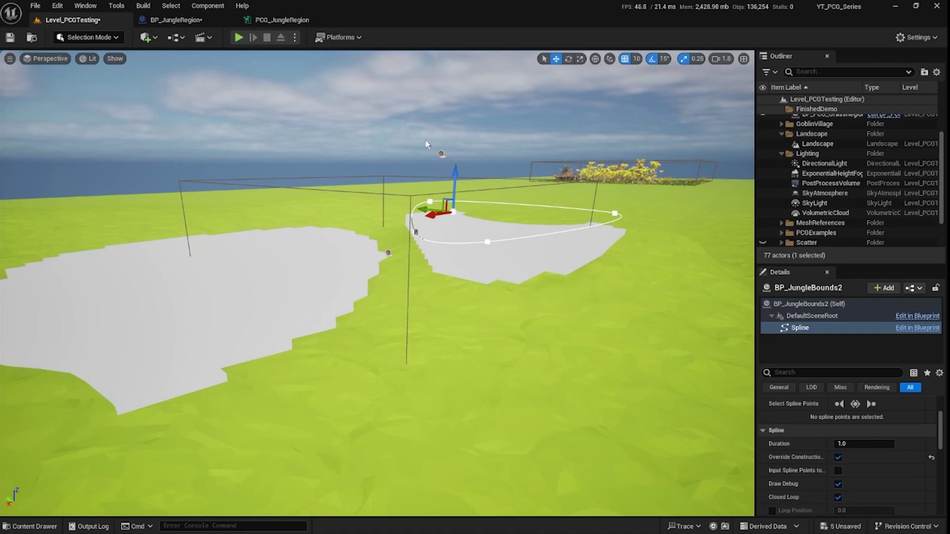
{"action": "mouse_move", "coordinate": [438, 256]}
{"action": "right_mouse_down"}
{"action": "mouse_move", "coordinate": [438, 337]}
{"action": "mouse_move", "coordinate": [437, 237]}
{"action": "right_mouse_up"}
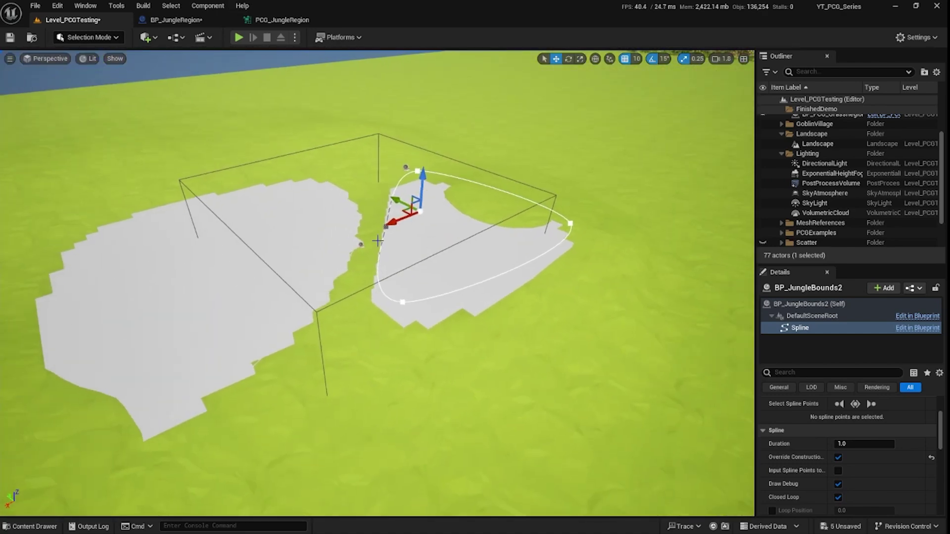
Step: Set the Spline Sampler's Interior Sample Spacing to 500 and check the sampled points in the level
{"action": "left_click", "coordinate": [299, 17]}
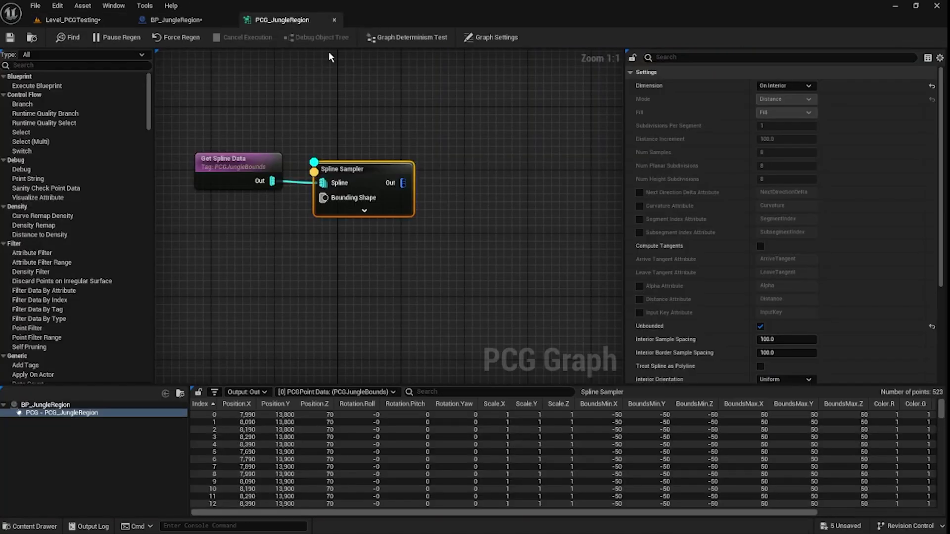
{"action": "left_click", "coordinate": [788, 342]}
{"action": "type", "text": "500"}
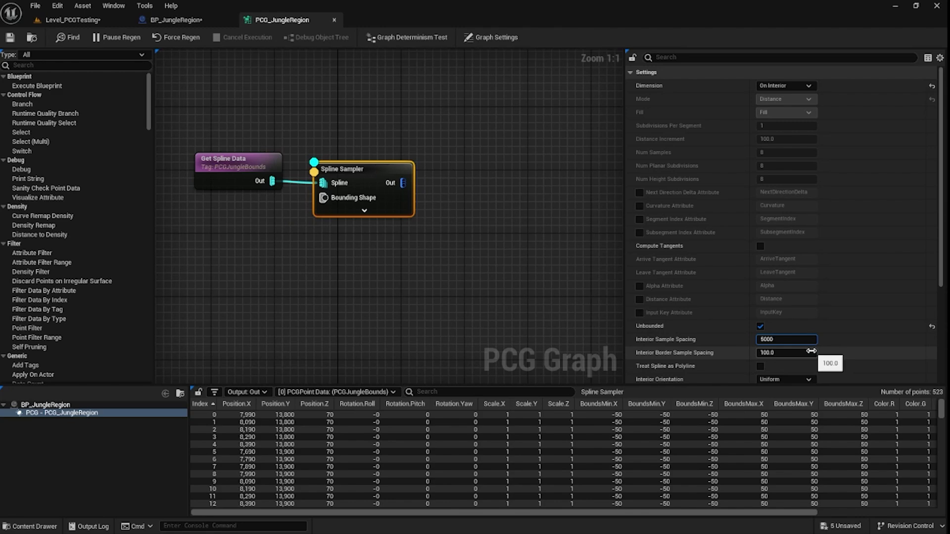
{"action": "left_click", "coordinate": [74, 20]}
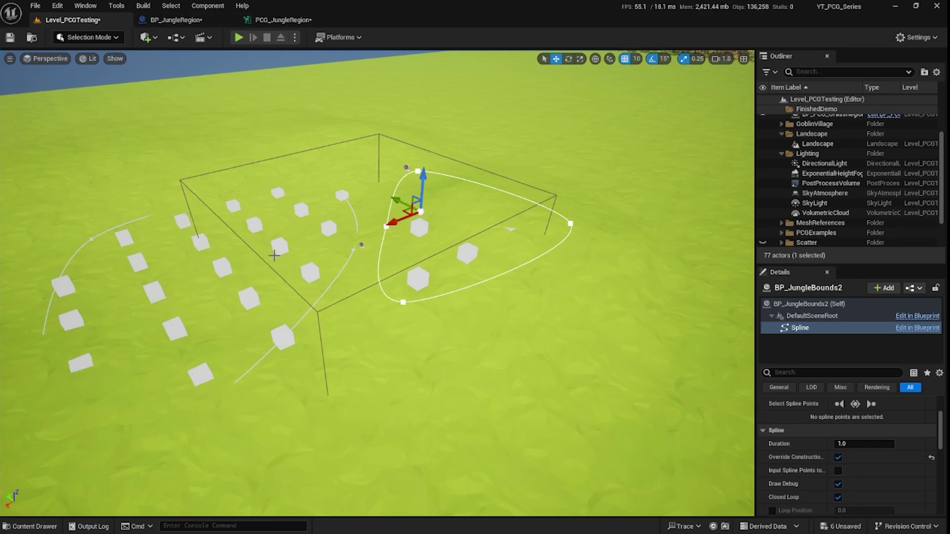
Step: Add a Transform Points node fed by the Spline Sampler's output and align it beside the sampler
{"action": "left_click", "coordinate": [291, 18]}
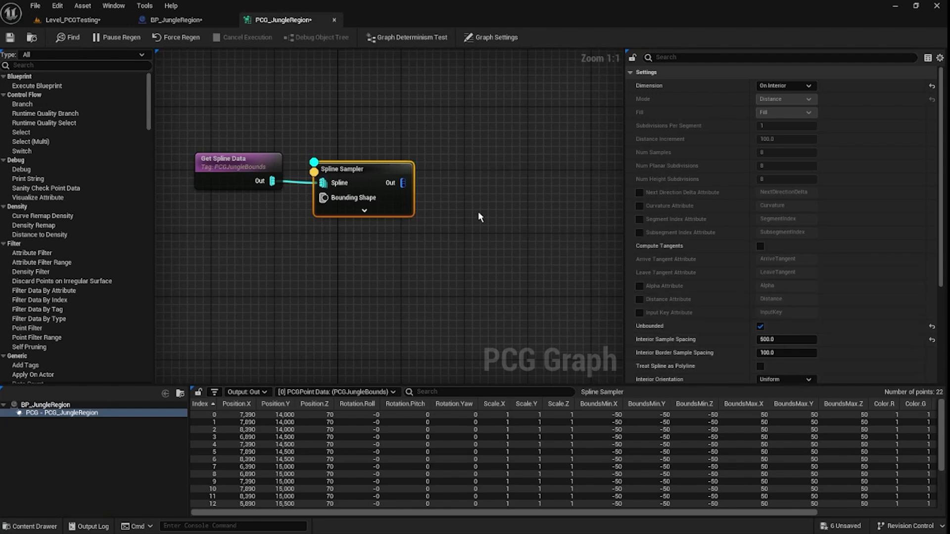
{"action": "right_click_drag", "start_coordinate": [479, 212], "coordinate": [432, 220]}
{"action": "left_click_drag", "start_coordinate": [356, 192], "coordinate": [430, 186]}
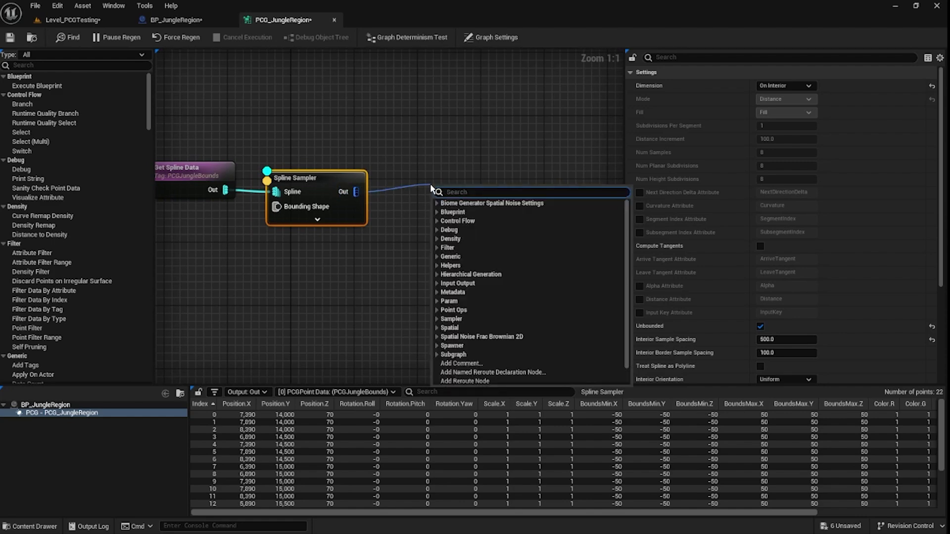
{"action": "type", "text": "transform point"}
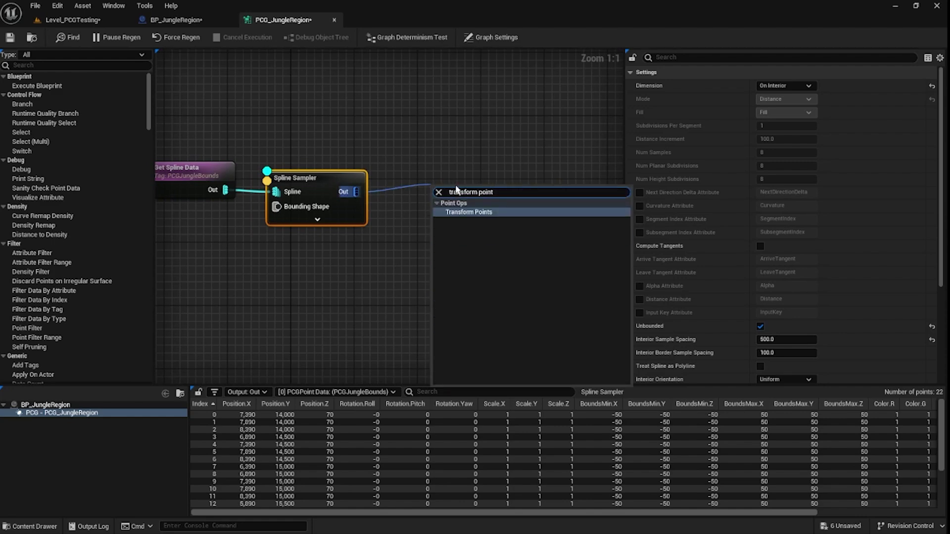
{"action": "left_click", "coordinate": [509, 212]}
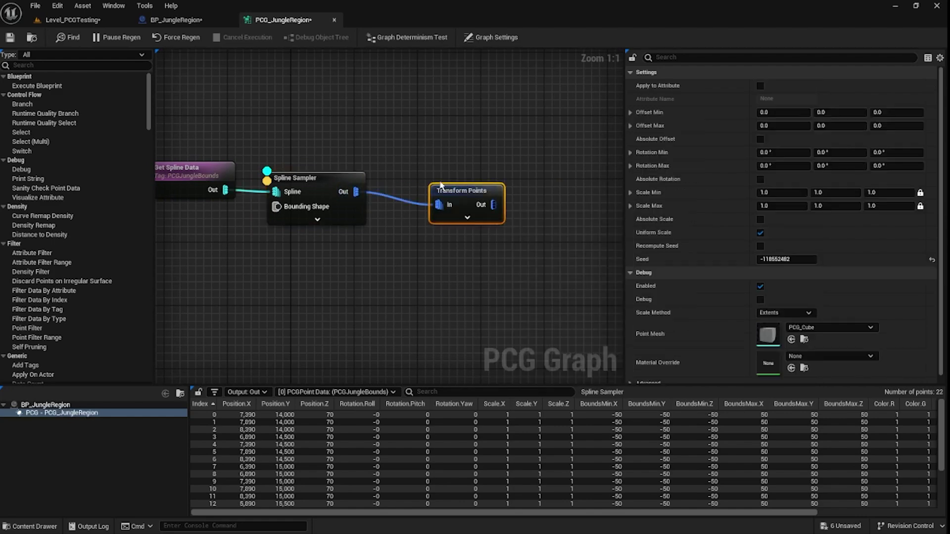
{"action": "left_click", "coordinate": [72, 20]}
{"action": "left_click", "coordinate": [295, 20]}
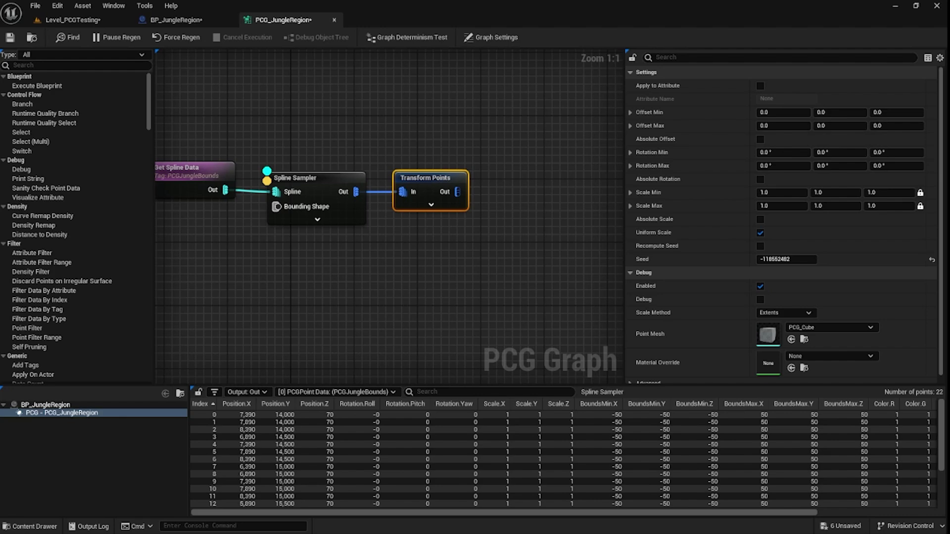
Step: Set the Transform Points node's Offset Min to -250 and Offset Max to 250 on both X and Y
{"action": "left_click", "coordinate": [781, 114]}
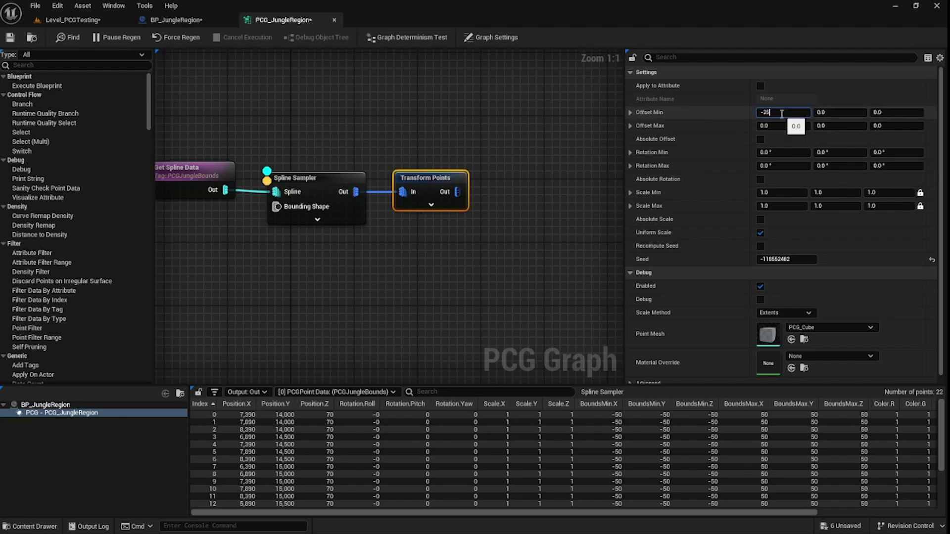
{"action": "left_click", "coordinate": [840, 114]}
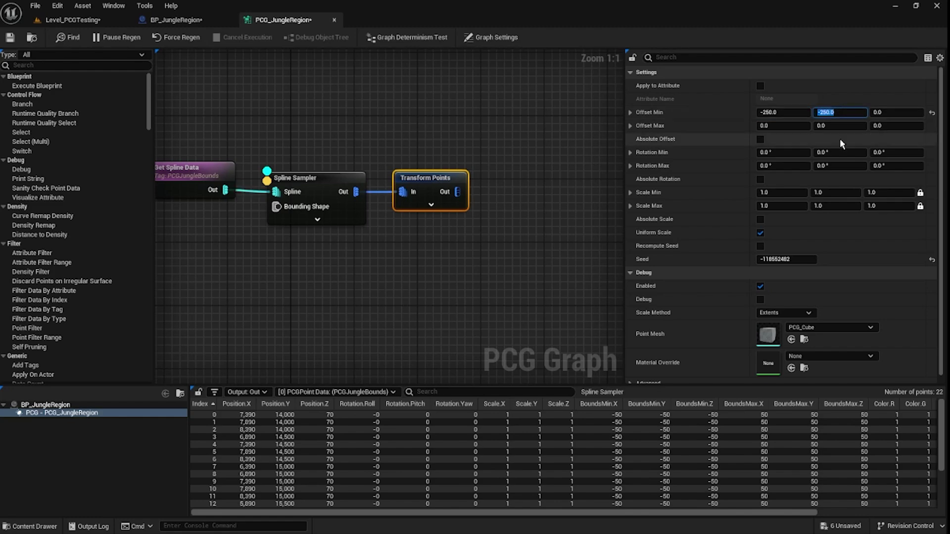
{"action": "left_click", "coordinate": [787, 126]}
{"action": "type", "text": "2"}
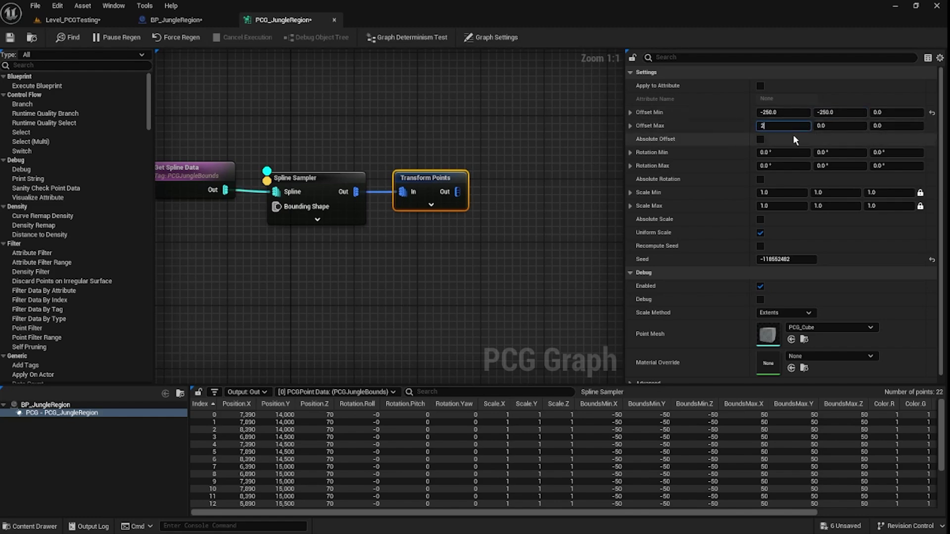
{"action": "type", "text": "50"}
{"action": "left_click", "coordinate": [846, 127]}
{"action": "type", "text": "5"}
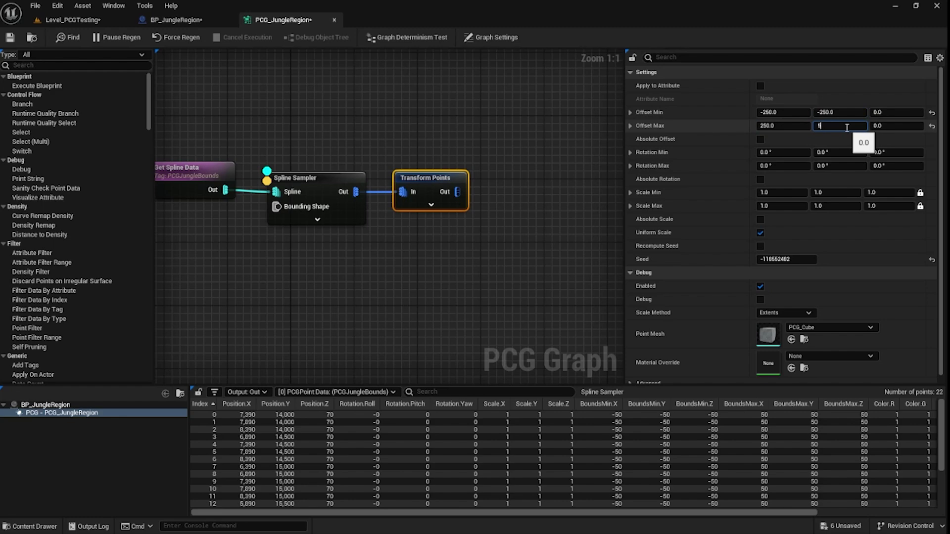
{"action": "type", "text": "0"}
{"action": "key", "text": "Return"}
{"action": "type", "text": "2"}
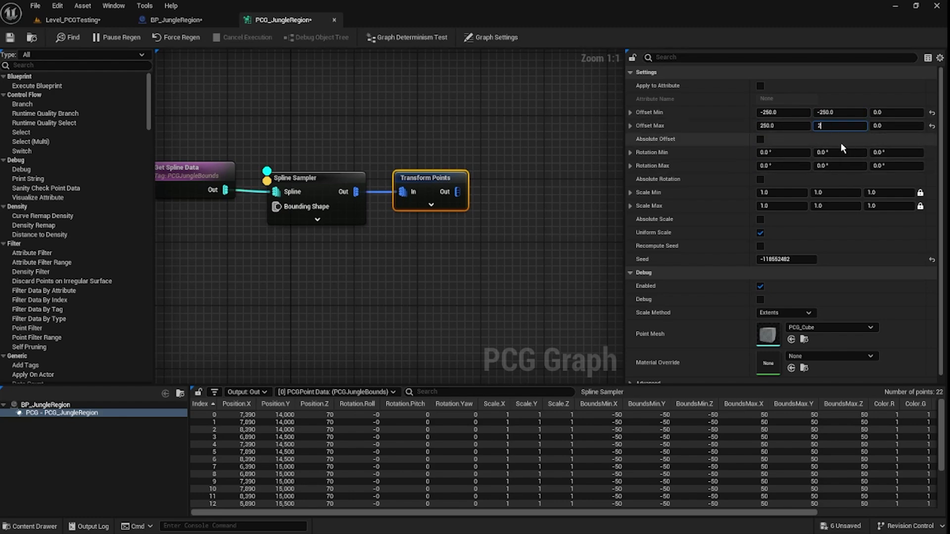
{"action": "type", "text": "50"}
{"action": "key", "text": "Return"}
Step: Switch debug display from the Spline Sampler to the Transform Points node and inspect the offset points in the level
{"action": "left_click_drag", "start_coordinate": [465, 137], "coordinate": [419, 227]}
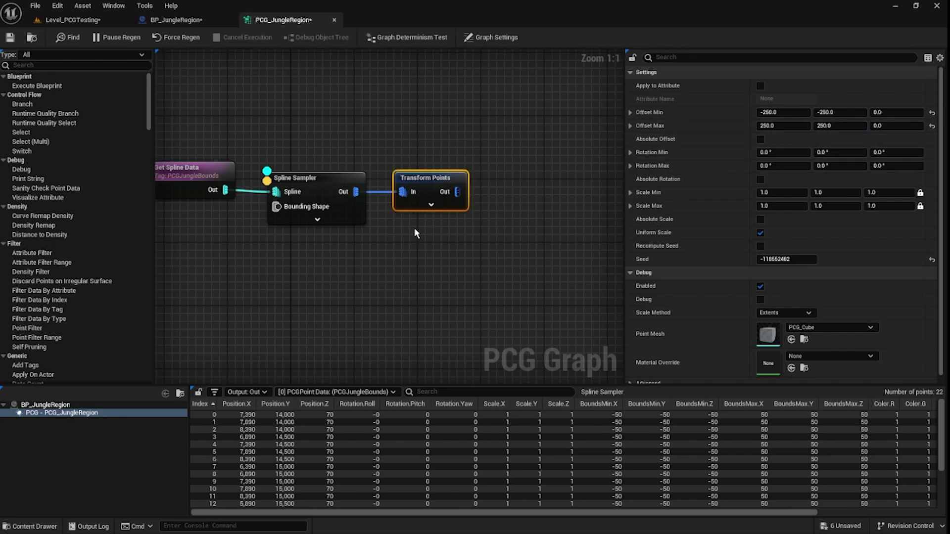
{"action": "left_click", "coordinate": [316, 217]}
{"action": "left_click", "coordinate": [74, 20]}
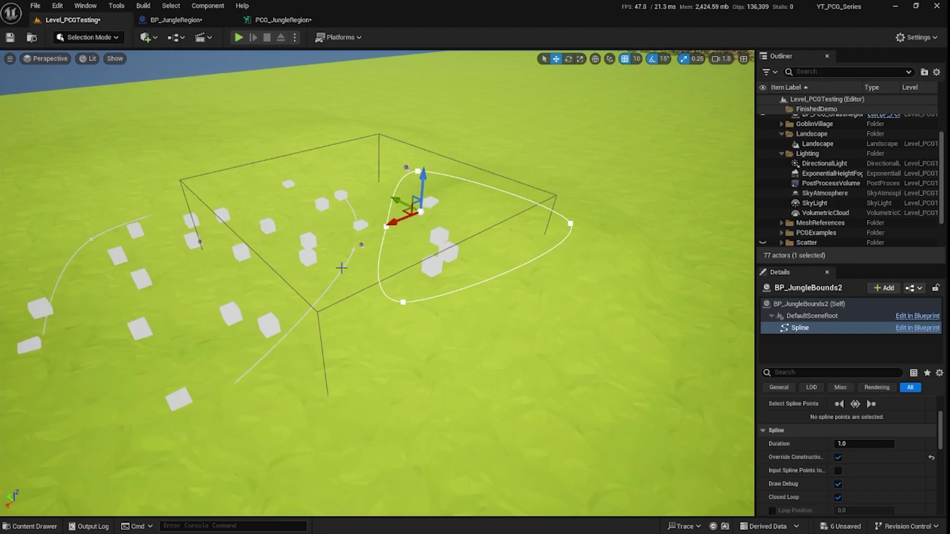
{"action": "key", "text": "Left"}
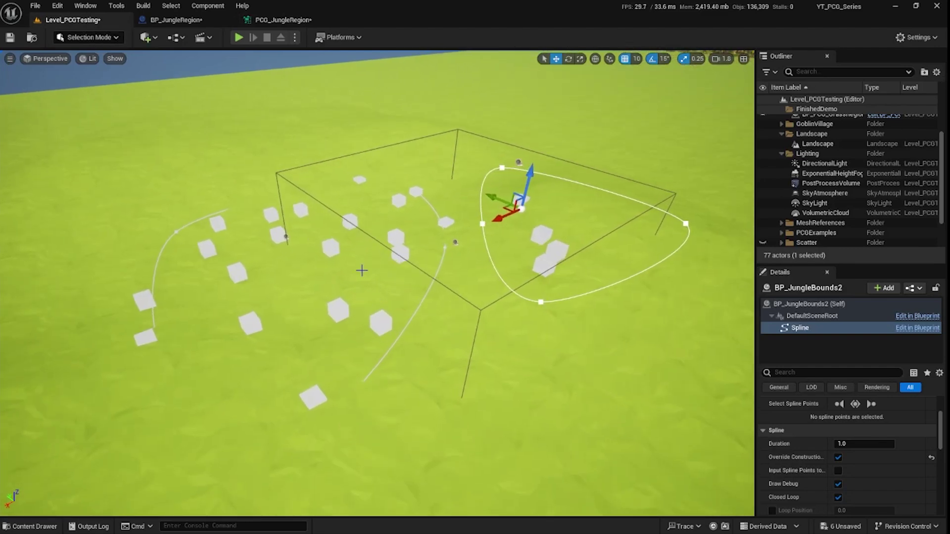
{"action": "key", "text": "Down"}
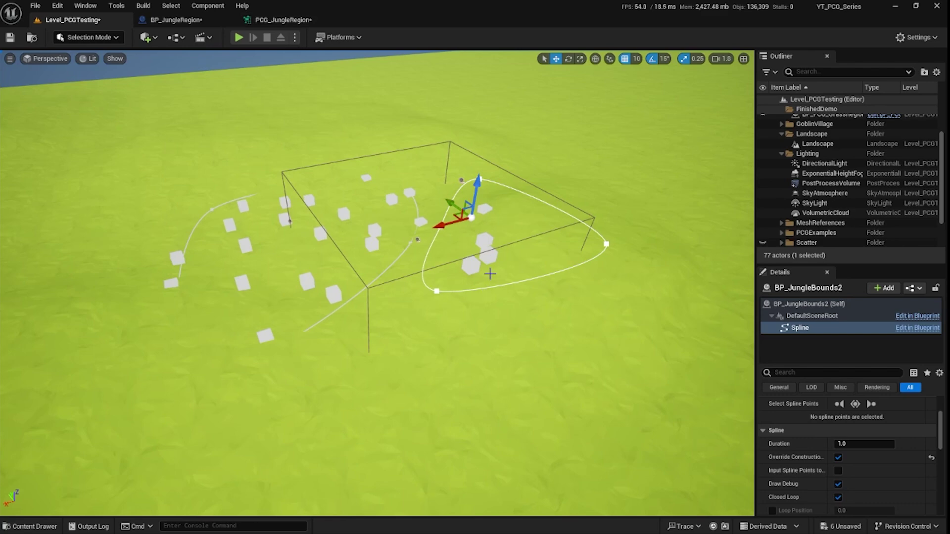
Step: Add an unconnected Surface Sampler node above the Spline Sampler in the PCG_JungleRegion graph
{"action": "left_click", "coordinate": [302, 20]}
{"action": "right_click_drag", "start_coordinate": [298, 76], "coordinate": [335, 165]}
{"action": "type", "text": "surface"}
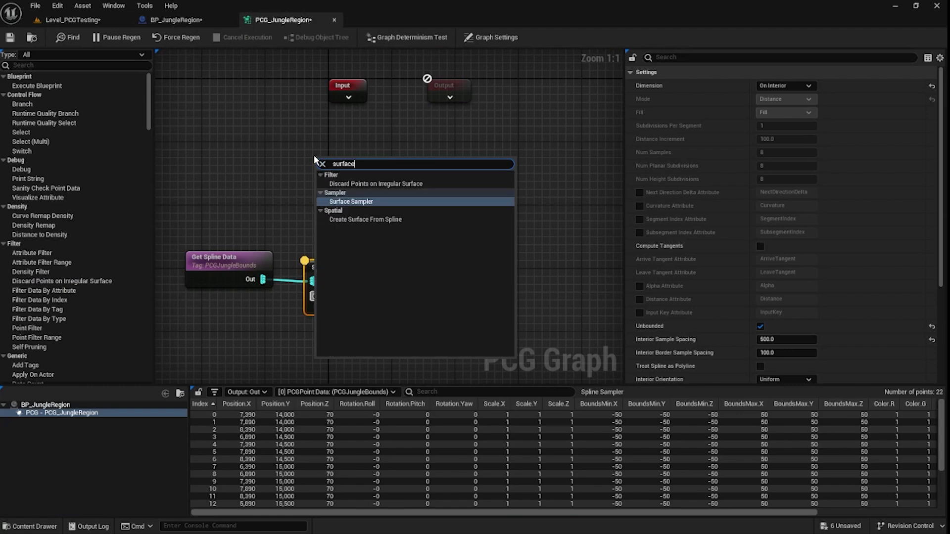
{"action": "key", "text": "Return"}
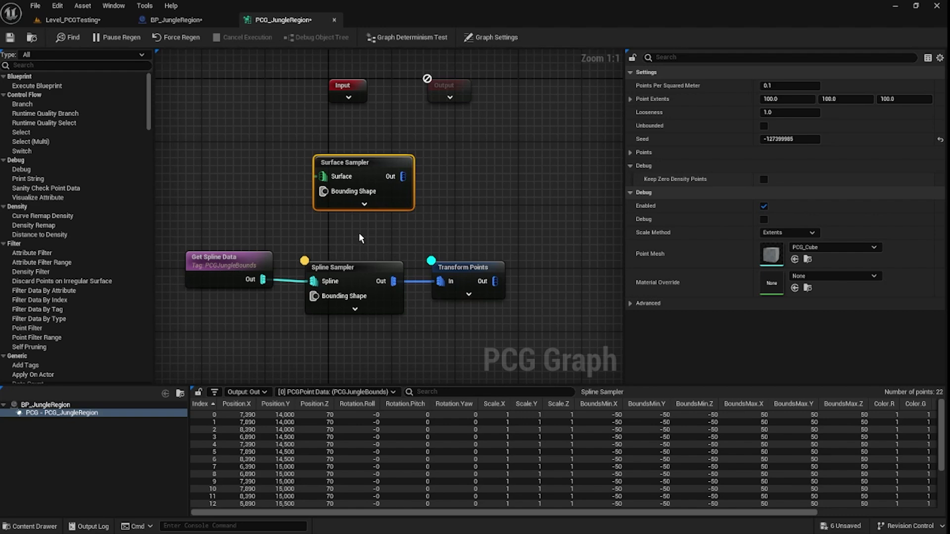
Step: Compare the Spline Sampler, Surface Sampler and Transform Points settings, and review the offset points in the level
{"action": "left_click", "coordinate": [376, 278]}
{"action": "scroll", "coordinate": [718, 345], "scroll_direction": "down", "scroll_amount": 5}
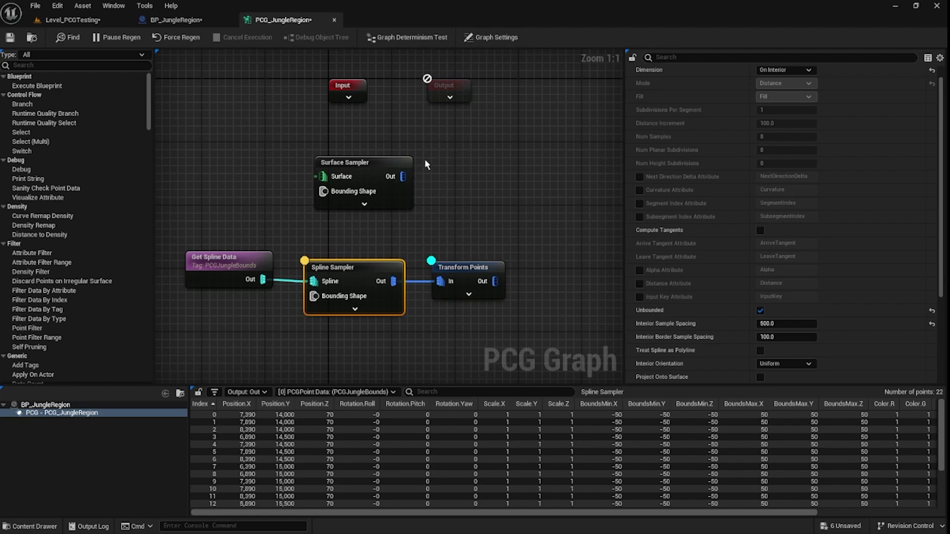
{"action": "left_click", "coordinate": [346, 198]}
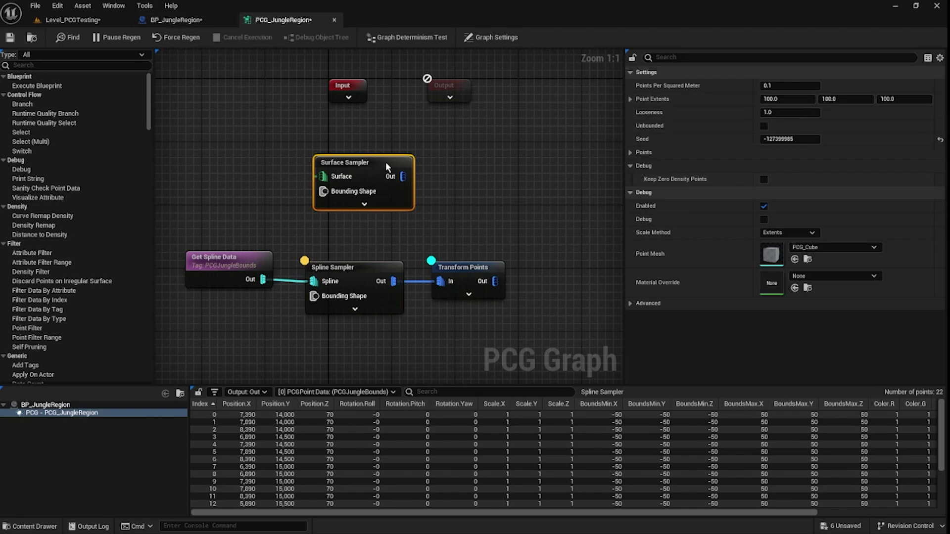
{"action": "left_click_drag", "start_coordinate": [499, 233], "coordinate": [430, 302]}
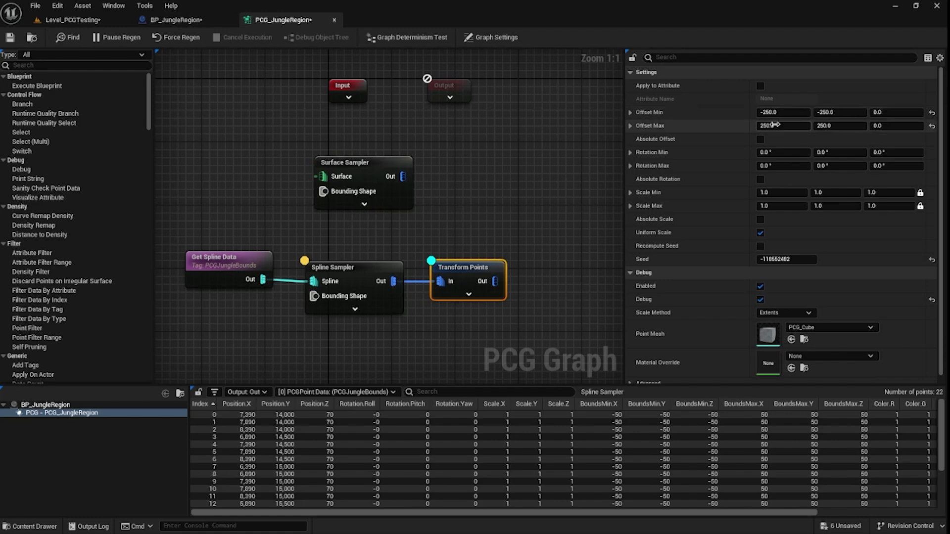
{"action": "left_click", "coordinate": [74, 20]}
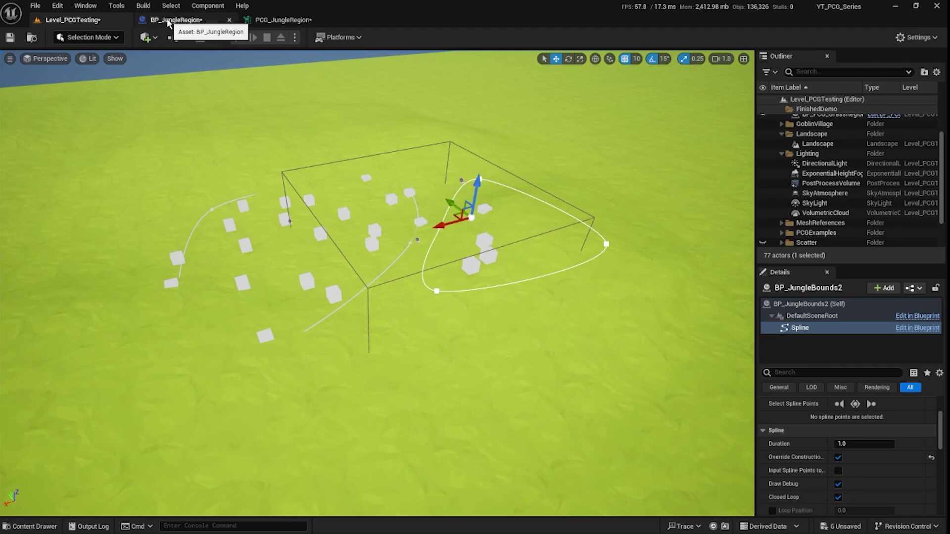
{"action": "left_click", "coordinate": [295, 22]}
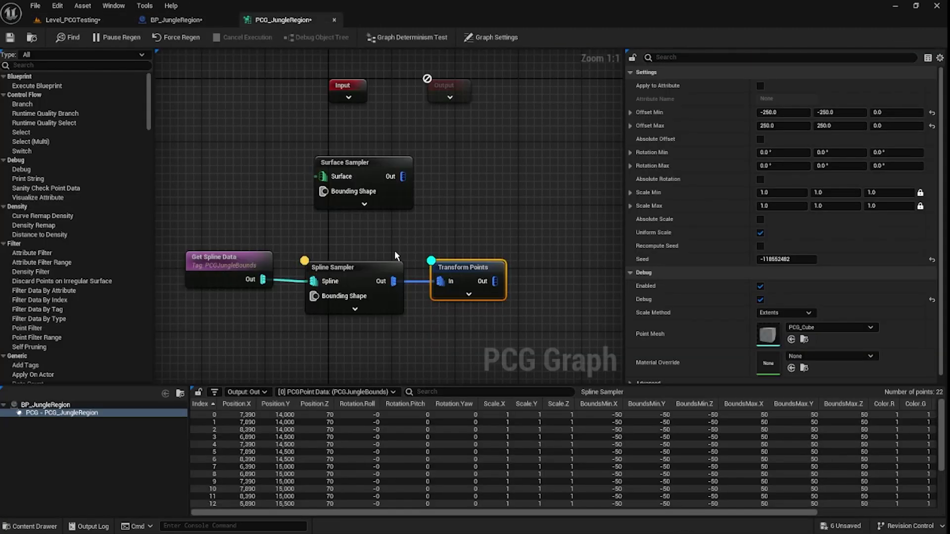
Step: Delete the Surface Sampler node from the graph
{"action": "left_click_drag", "start_coordinate": [452, 131], "coordinate": [406, 221]}
{"action": "key", "text": "Delete"}
{"action": "left_click", "coordinate": [491, 37]}
{"action": "right_click_drag", "start_coordinate": [476, 222], "coordinate": [488, 128]}
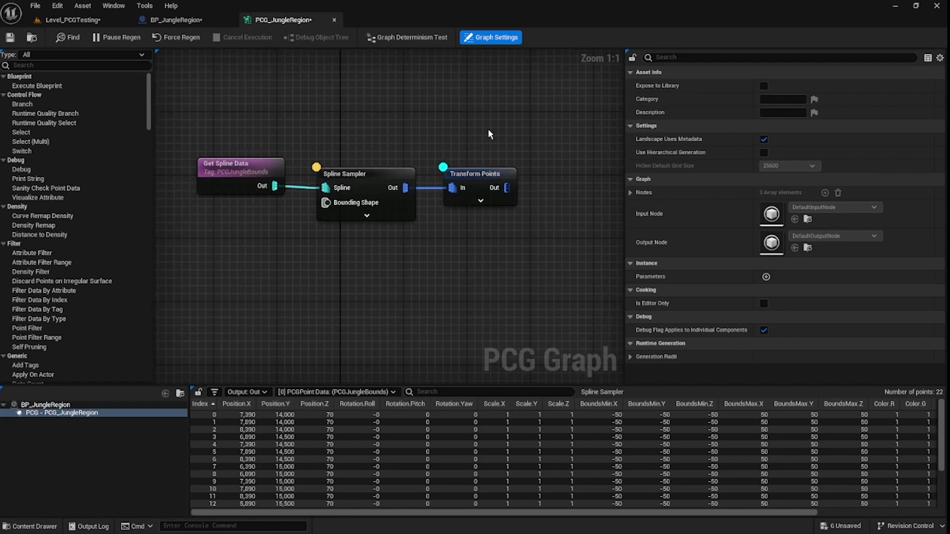
Step: Add a float graph parameter named PointScaleLow with a value of 0.7
{"action": "left_click", "coordinate": [477, 178]}
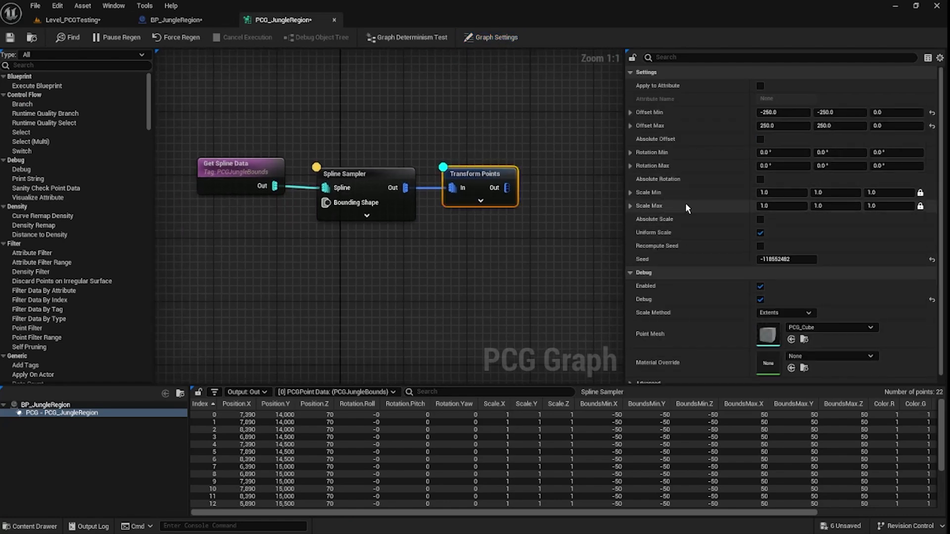
{"action": "left_click", "coordinate": [456, 243]}
{"action": "right_click_drag", "start_coordinate": [550, 284], "coordinate": [488, 212]}
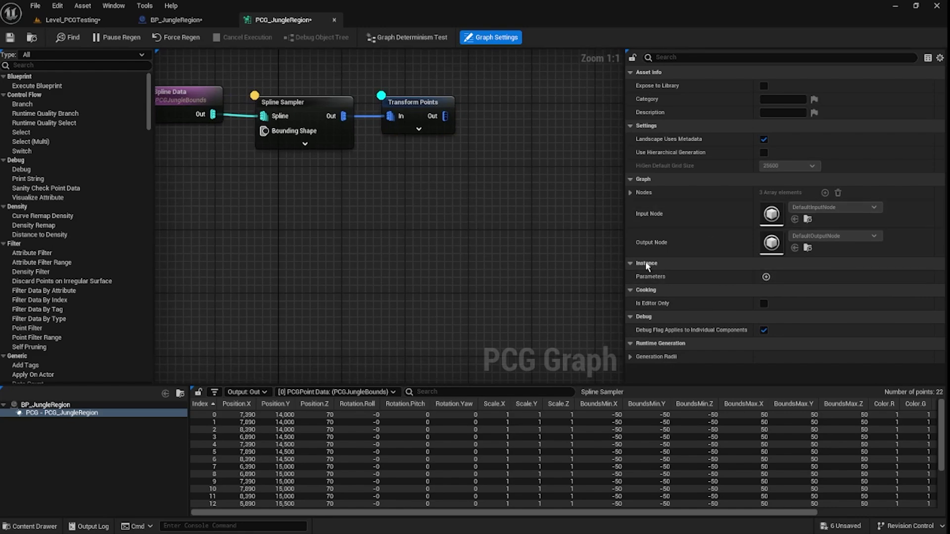
{"action": "left_click", "coordinate": [766, 277]}
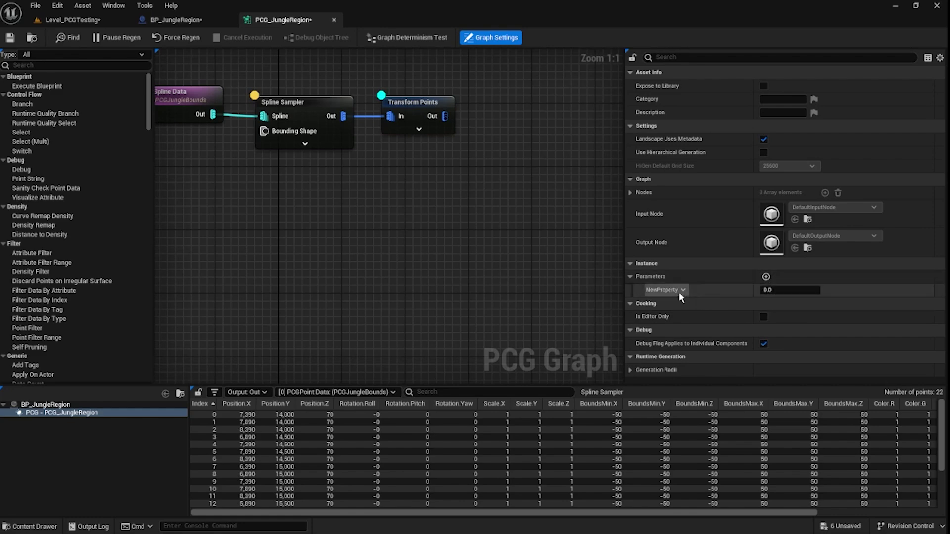
{"action": "left_click", "coordinate": [678, 291]}
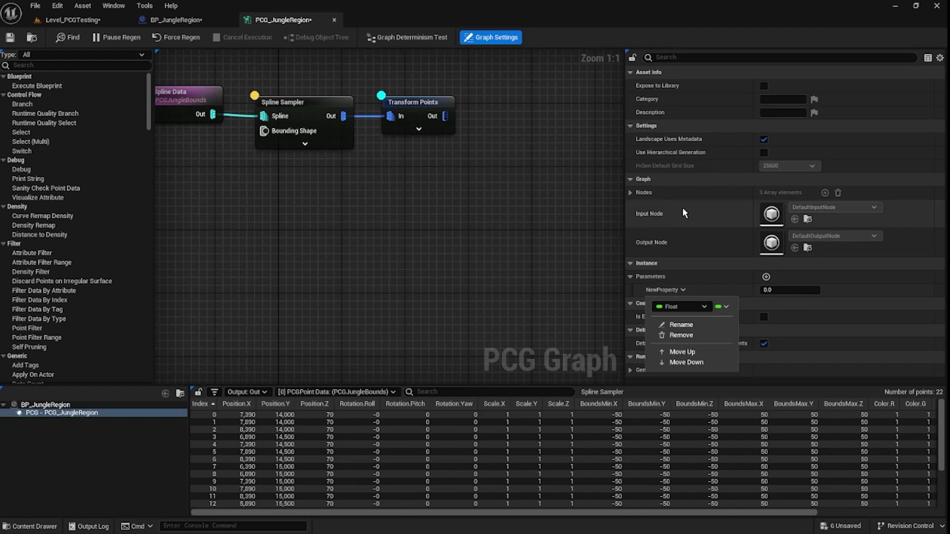
{"action": "left_click", "coordinate": [688, 327]}
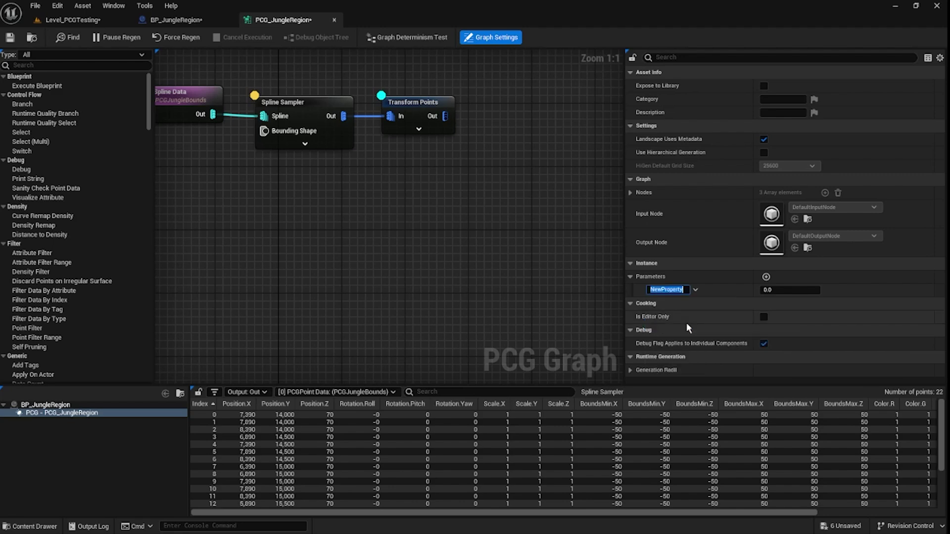
{"action": "type", "text": "PointScaleLow"}
{"action": "left_click", "coordinate": [768, 291]}
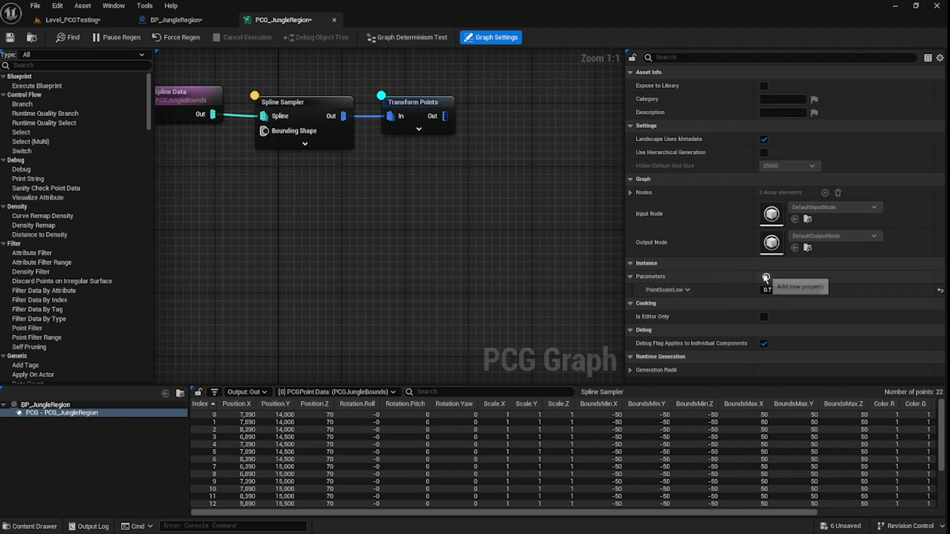
Step: Add a second float graph parameter named PointScaleHigh with a value of 1.0
{"action": "left_click", "coordinate": [766, 277]}
{"action": "left_click", "coordinate": [683, 303]}
{"action": "left_click", "coordinate": [683, 338]}
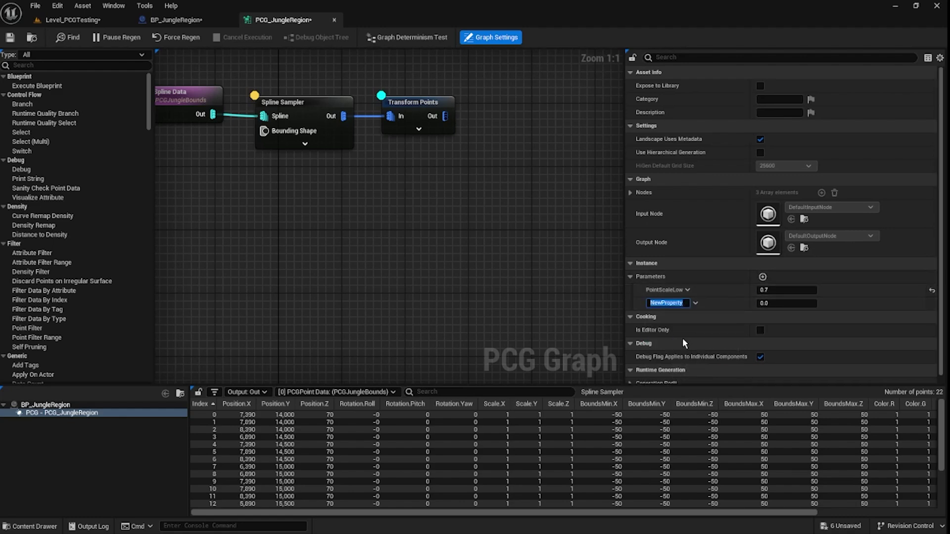
{"action": "type", "text": "PointScaleHigh"}
{"action": "key", "text": "Return"}
{"action": "left_click", "coordinate": [783, 301]}
{"action": "type", "text": "1.0"}
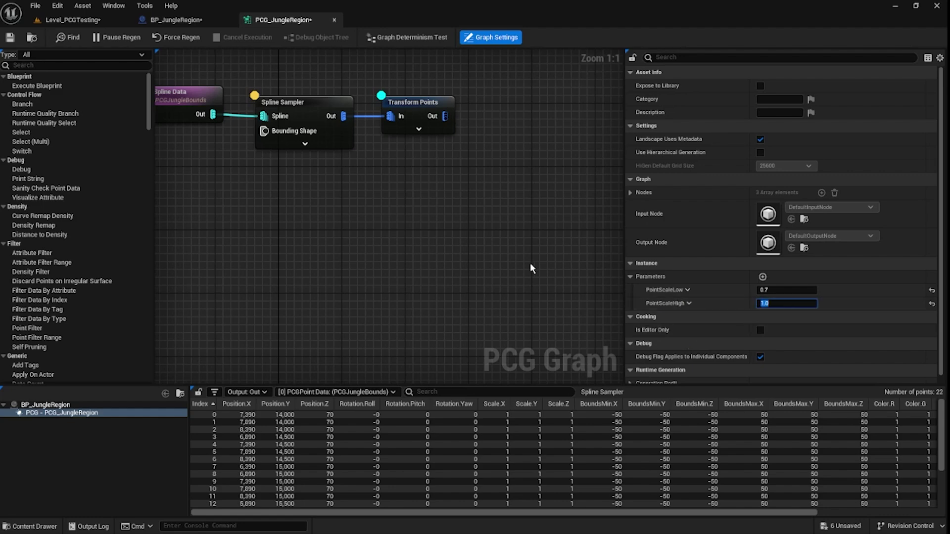
{"action": "key", "text": "Return"}
Step: Add a getter node for the PointScaleHigh graph parameter in the empty area below the Spline Sampler
{"action": "right_click_drag", "start_coordinate": [259, 213], "coordinate": [309, 233]}
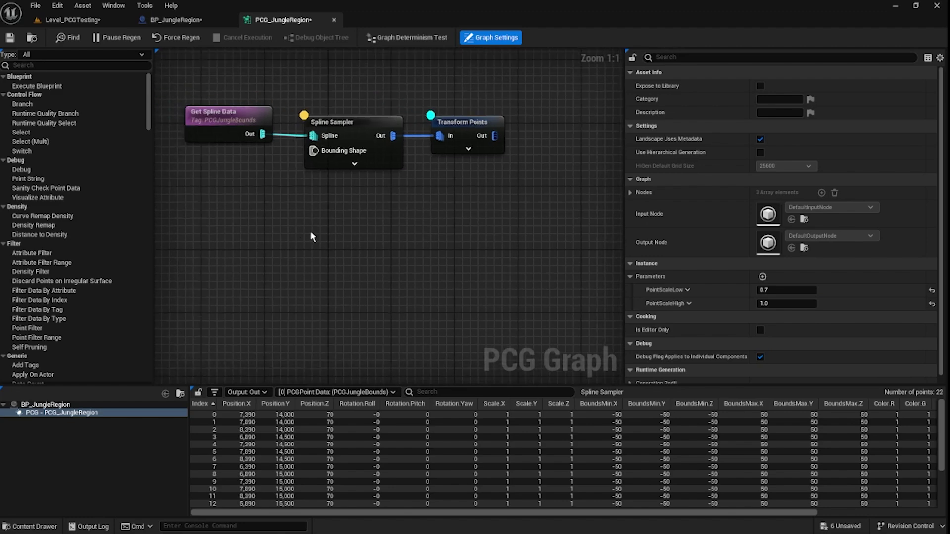
{"action": "right_click", "coordinate": [354, 236]}
{"action": "type", "text": "point scal"}
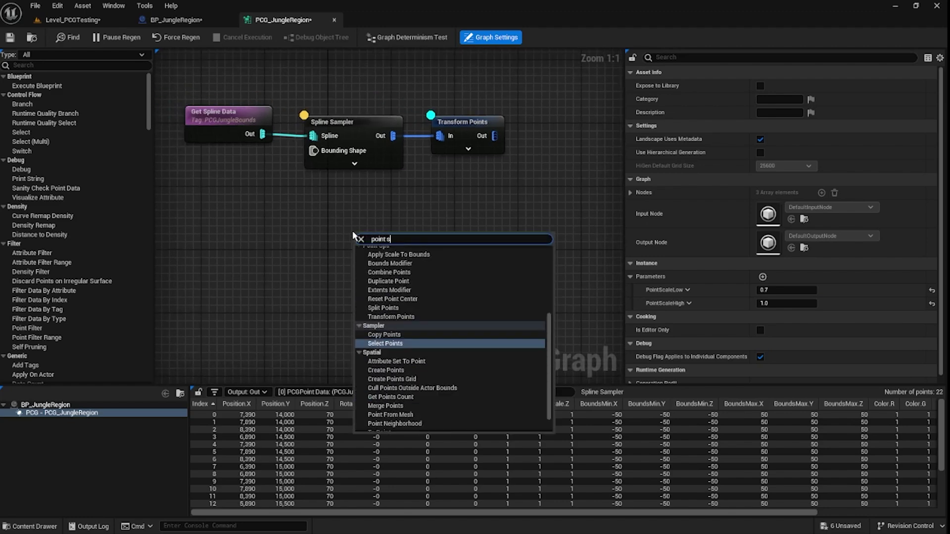
{"action": "key", "text": "Up"}
{"action": "key", "text": "Up"}
{"action": "key", "text": "Return"}
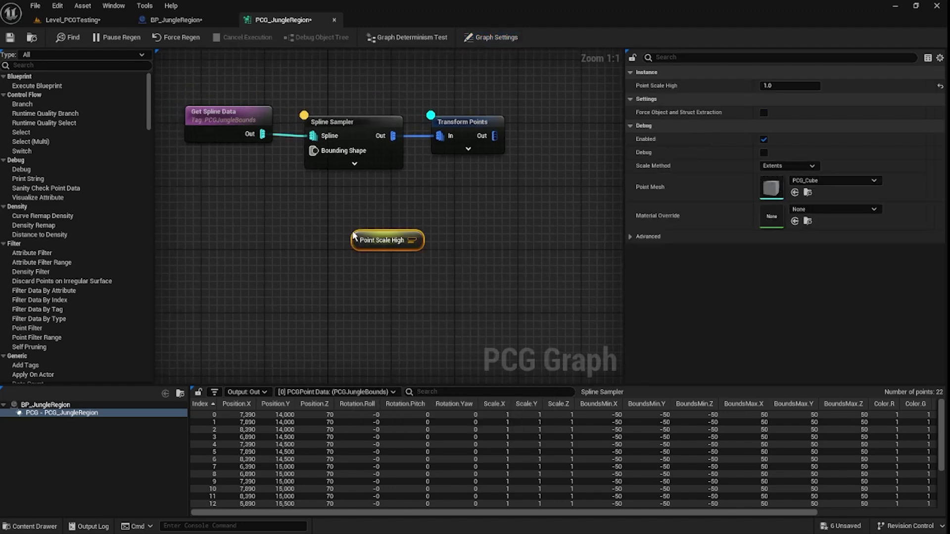
Step: Add a getter node for the PointScaleLow graph parameter above the Point Scale High node
{"action": "left_click", "coordinate": [357, 196]}
{"action": "right_click", "coordinate": [357, 196]}
{"action": "type", "text": "poi"}
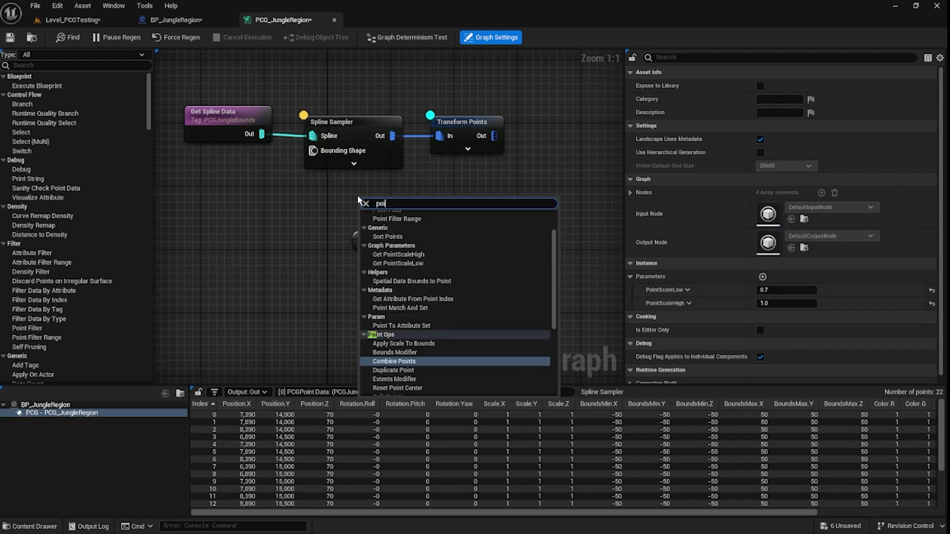
{"action": "type", "text": "nt scale"}
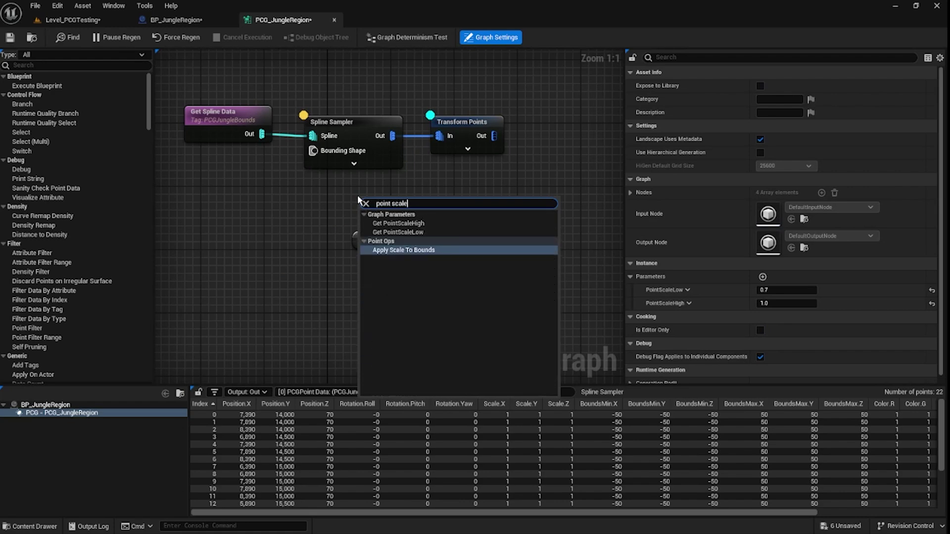
{"action": "left_click", "coordinate": [405, 231]}
Step: Stack the Point Scale Low and Point Scale High nodes directly beneath each other below the Spline Sampler
{"action": "left_click", "coordinate": [386, 241]}
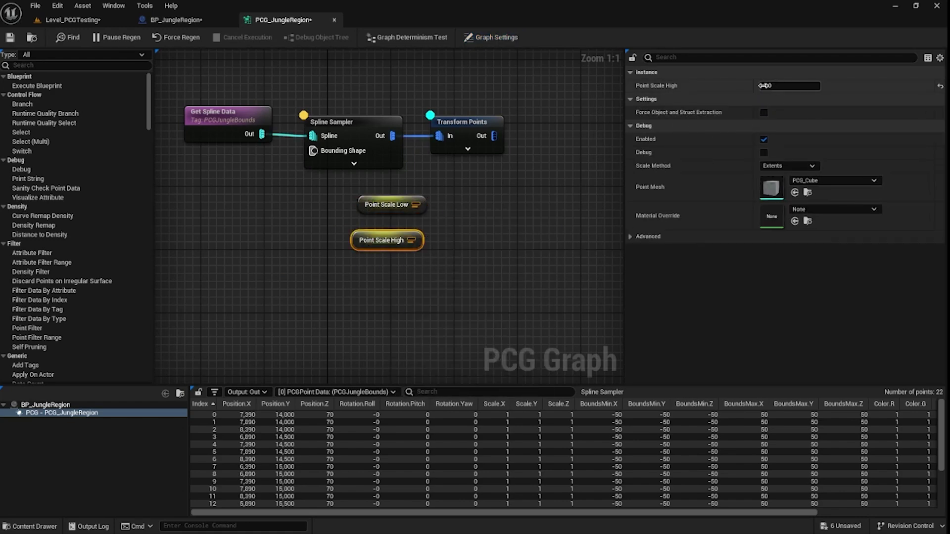
{"action": "left_click_drag", "start_coordinate": [355, 190], "coordinate": [447, 225]}
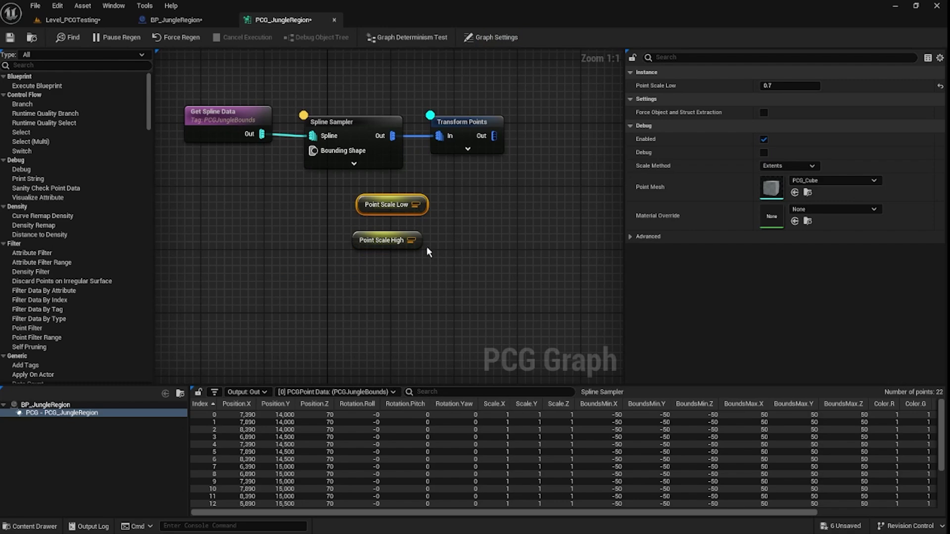
{"action": "left_click_drag", "start_coordinate": [369, 203], "coordinate": [328, 238]}
{"action": "left_click", "coordinate": [400, 239], "text": "shift"}
{"action": "left_click", "coordinate": [470, 201]}
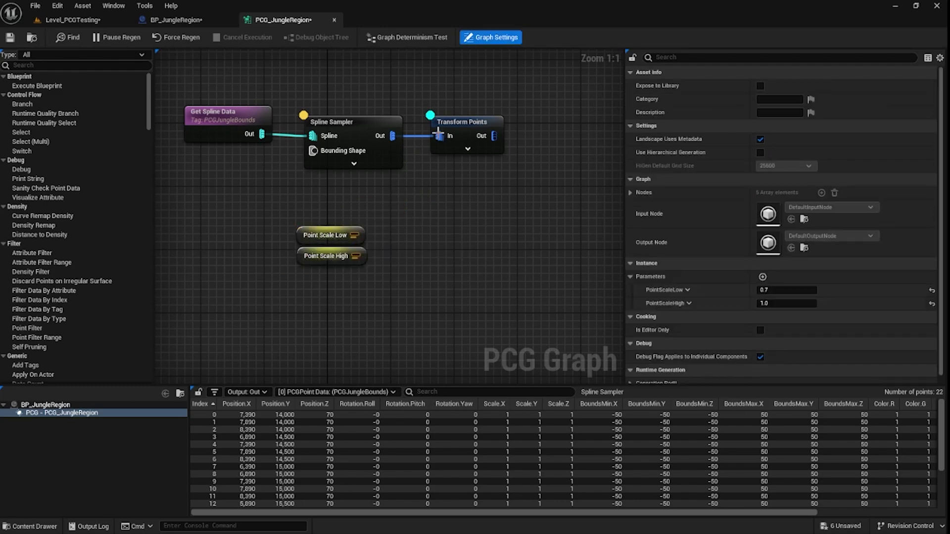
Step: Expand the override inputs of the Transform Points node and space out the two point scale parameter nodes beside it
{"action": "left_click", "coordinate": [468, 149]}
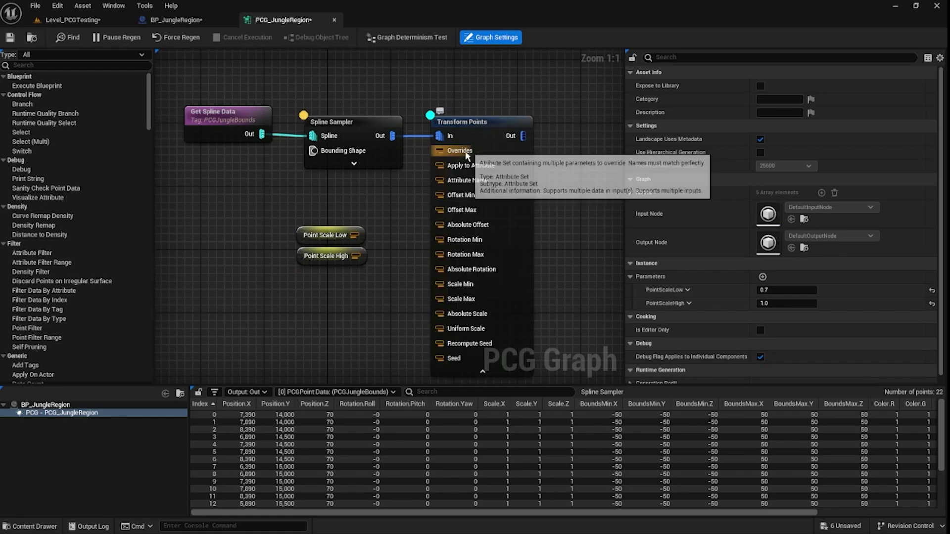
{"action": "right_click_drag", "start_coordinate": [478, 239], "coordinate": [551, 186]}
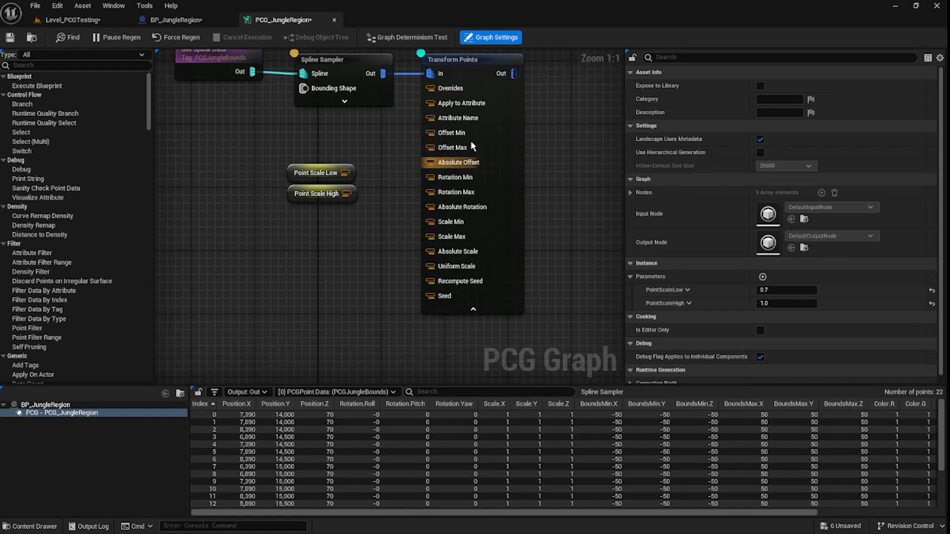
{"action": "left_click_drag", "start_coordinate": [459, 271], "coordinate": [366, 173]}
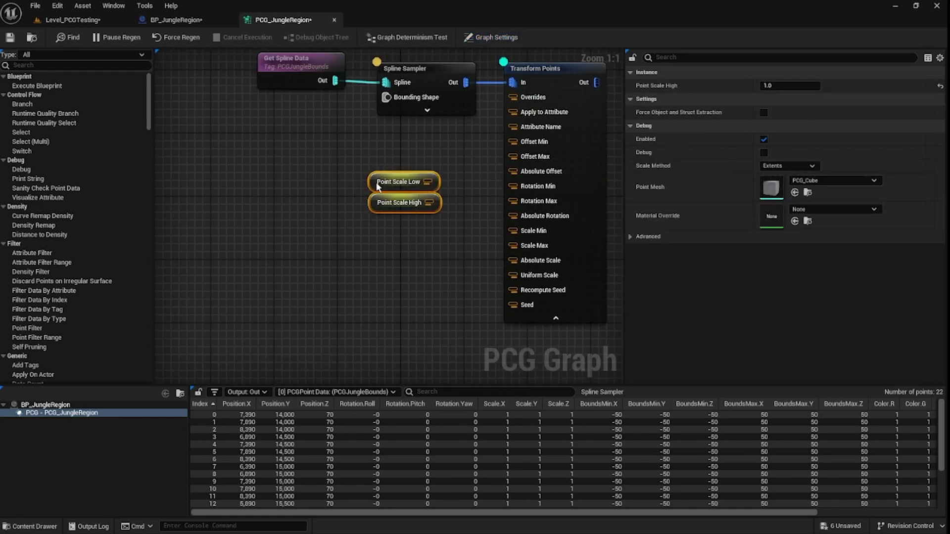
{"action": "left_click_drag", "start_coordinate": [399, 202], "coordinate": [350, 251]}
{"action": "left_click", "coordinate": [399, 259]}
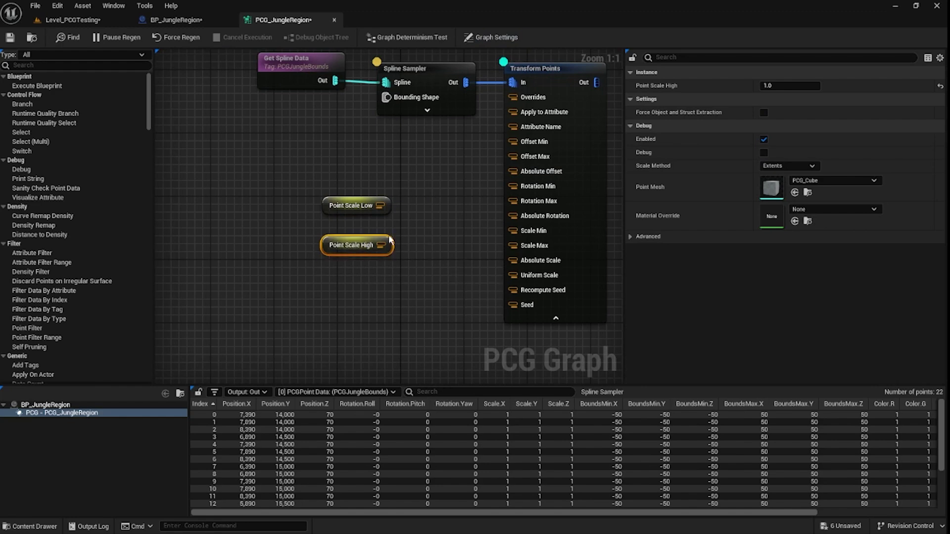
Step: Add a Make Vector Attribute node and line it up with the Point Scale Low node below the Spline Sampler
{"action": "left_click", "coordinate": [417, 225]}
{"action": "right_click", "coordinate": [416, 226]}
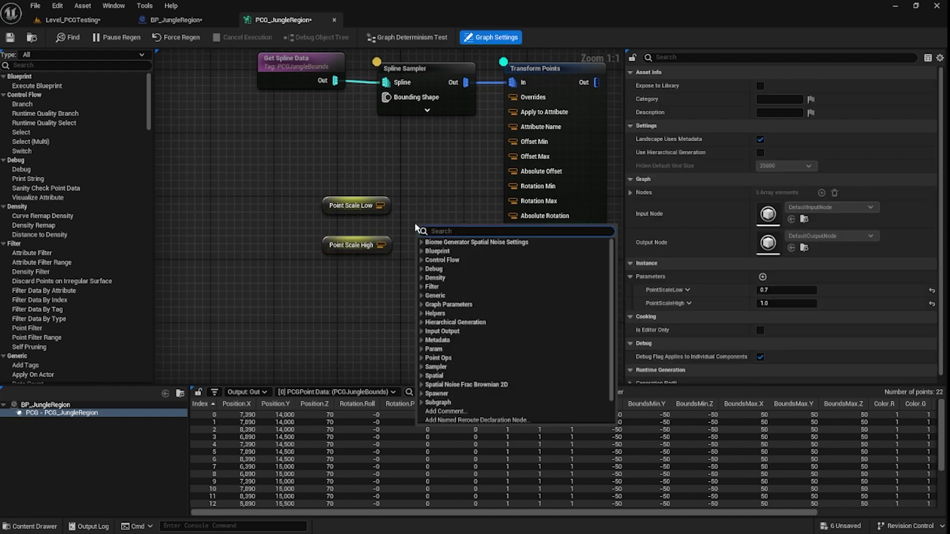
{"action": "type", "text": "vector"}
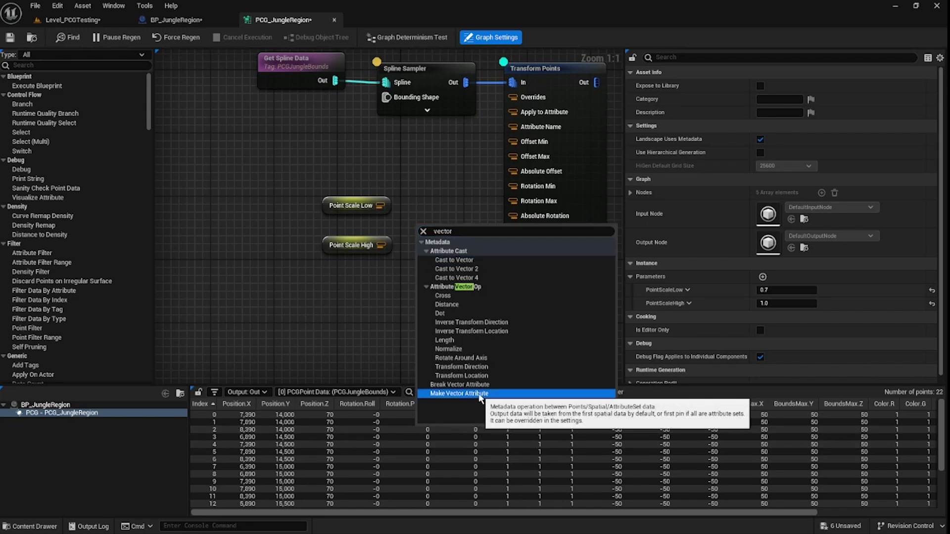
{"action": "left_click", "coordinate": [459, 394]}
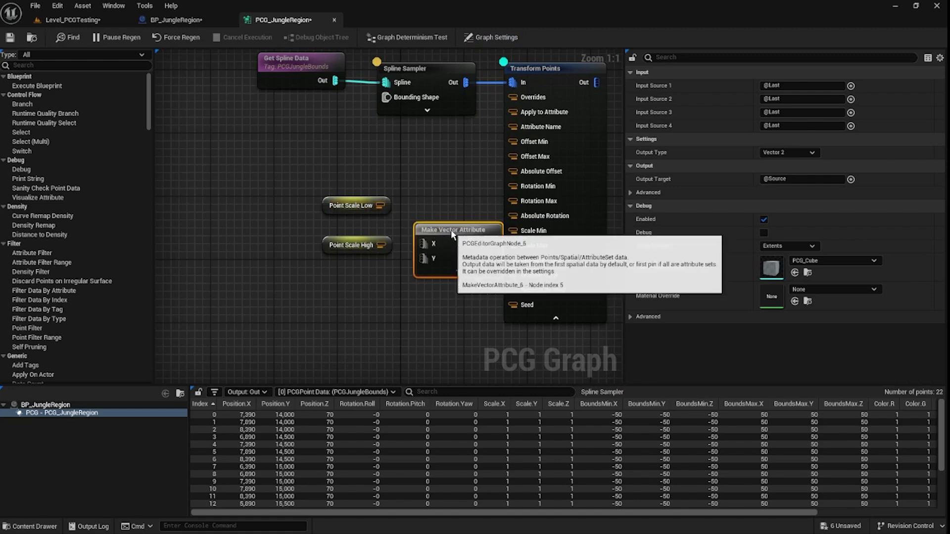
{"action": "left_click_drag", "start_coordinate": [450, 230], "coordinate": [397, 150]}
{"action": "left_click", "coordinate": [346, 206], "text": "ctrl"}
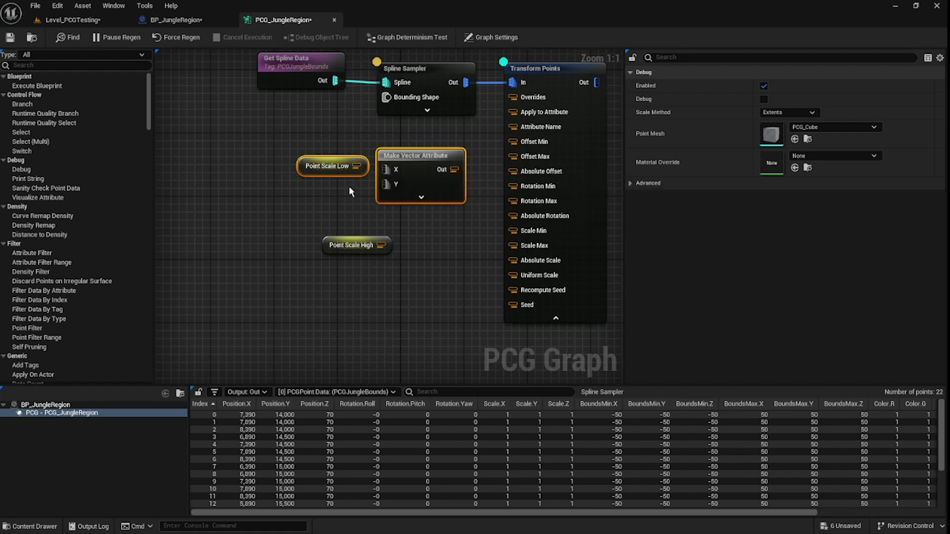
{"action": "left_click", "coordinate": [340, 143]}
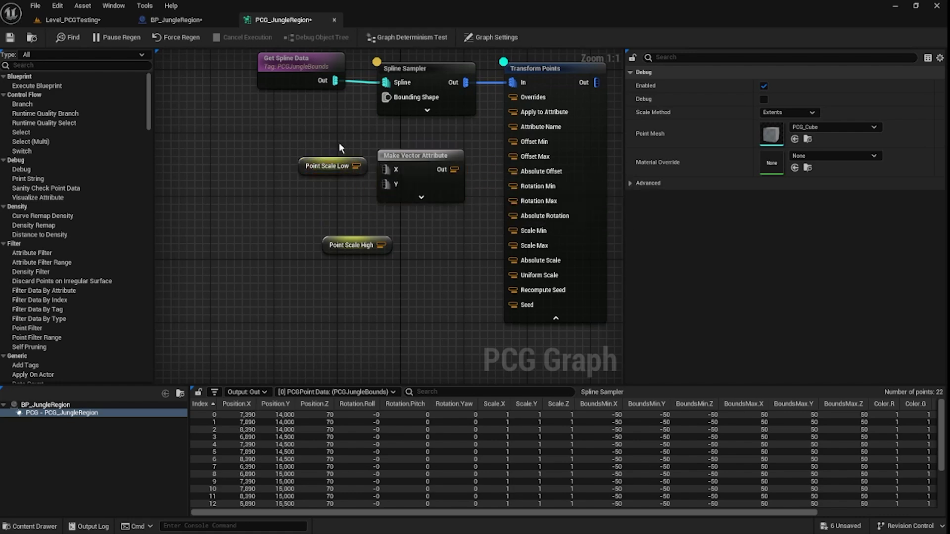
Step: Set the Make Vector Attribute node's output type to Vector so it takes X, Y and Z
{"action": "left_click", "coordinate": [328, 170]}
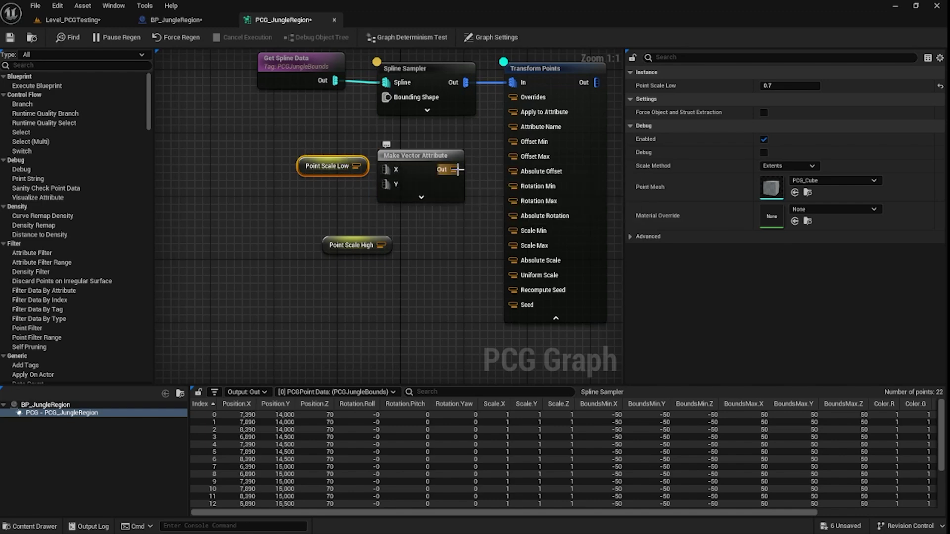
{"action": "left_click_drag", "start_coordinate": [450, 170], "coordinate": [486, 172]}
{"action": "left_click", "coordinate": [461, 222]}
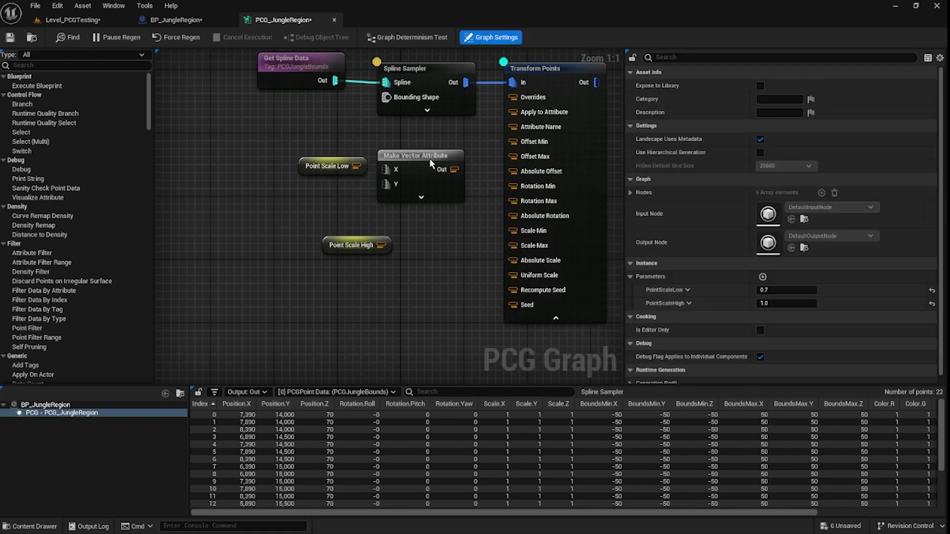
{"action": "left_click", "coordinate": [420, 186]}
{"action": "left_click", "coordinate": [787, 152]}
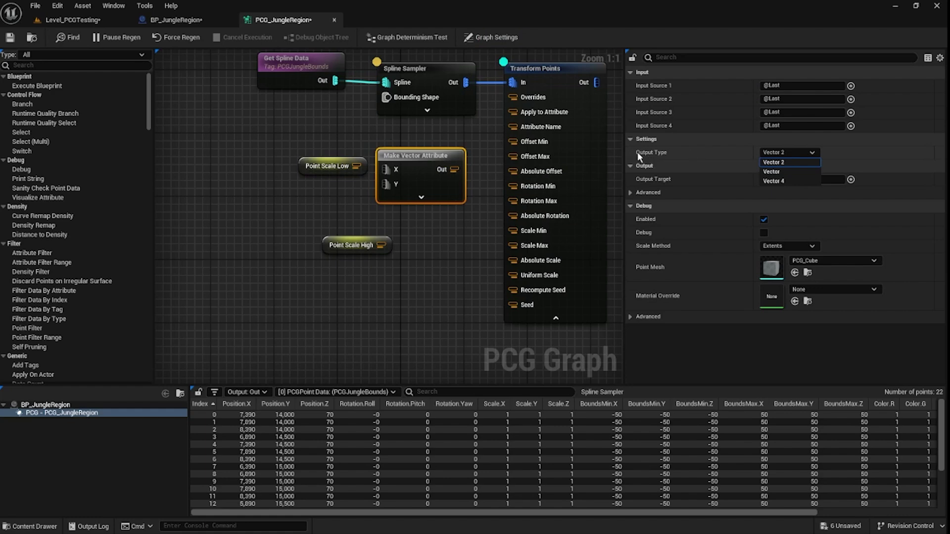
{"action": "left_click", "coordinate": [784, 172]}
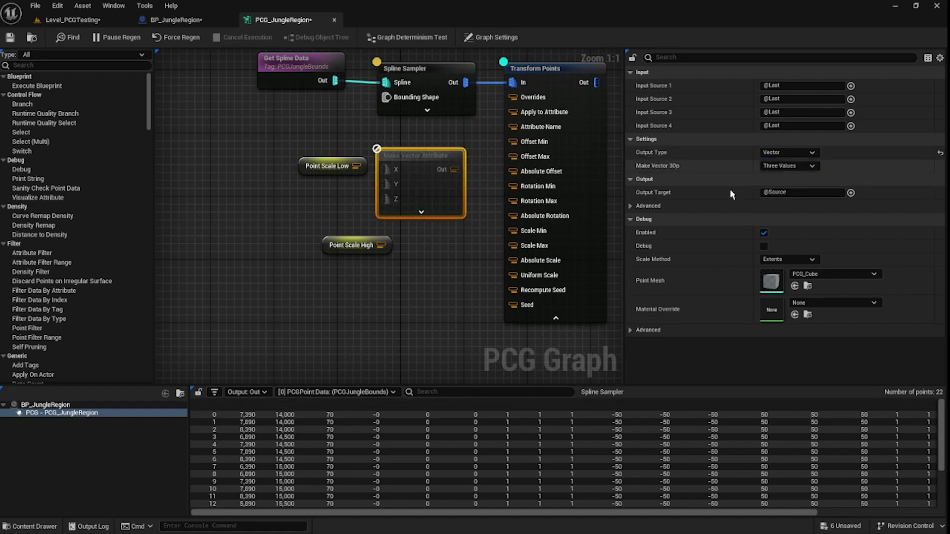
Step: Duplicate the Make Vector Attribute node and wire Point Scale Low and Point Scale High into X, Y and Z of one each
{"action": "key", "text": "ctrl+d"}
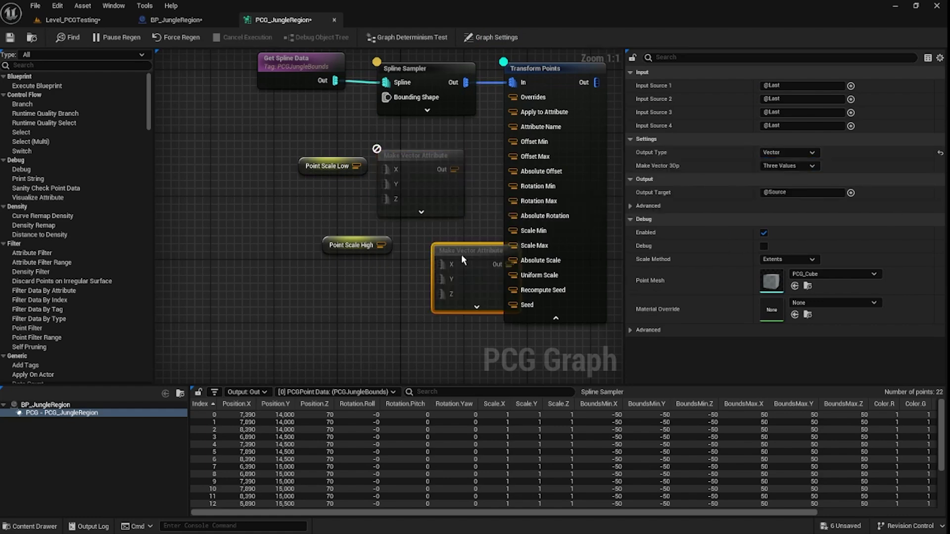
{"action": "left_click_drag", "start_coordinate": [462, 260], "coordinate": [402, 281]}
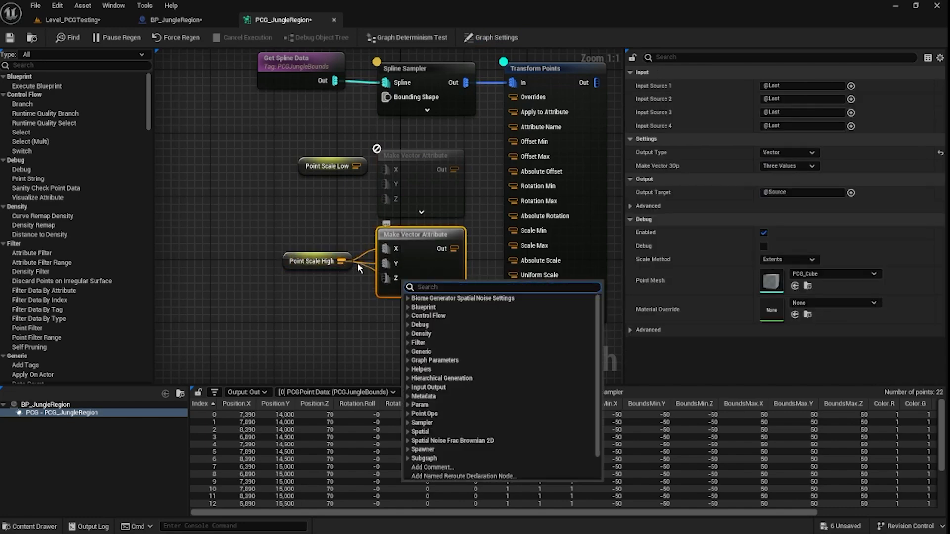
{"action": "left_click", "coordinate": [360, 268]}
{"action": "left_click_drag", "start_coordinate": [342, 260], "coordinate": [386, 278]}
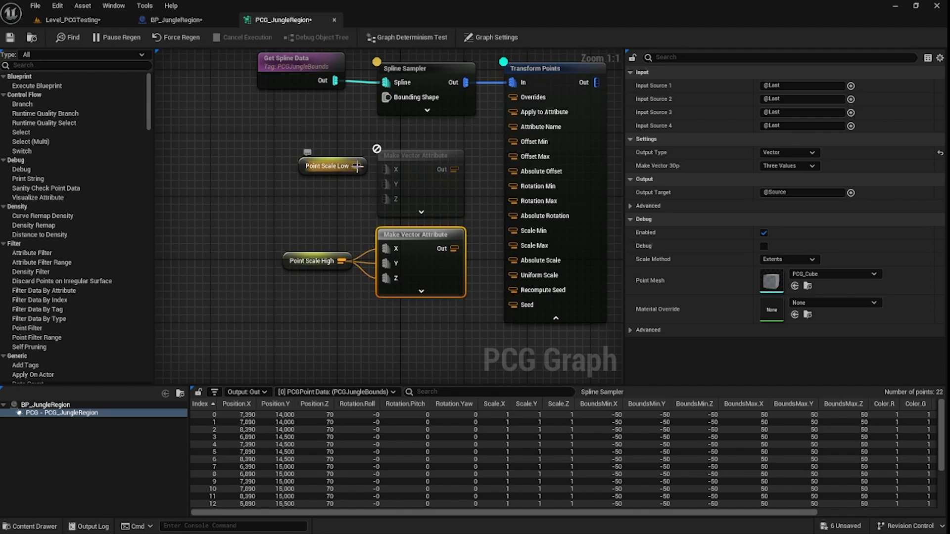
{"action": "left_click_drag", "start_coordinate": [356, 166], "coordinate": [295, 179]}
{"action": "left_click", "coordinate": [291, 211]}
Step: Connect the low vector to Scale Min and the high vector to Scale Max on Transform Points, and collapse its unused inputs
{"action": "left_click", "coordinate": [422, 156]}
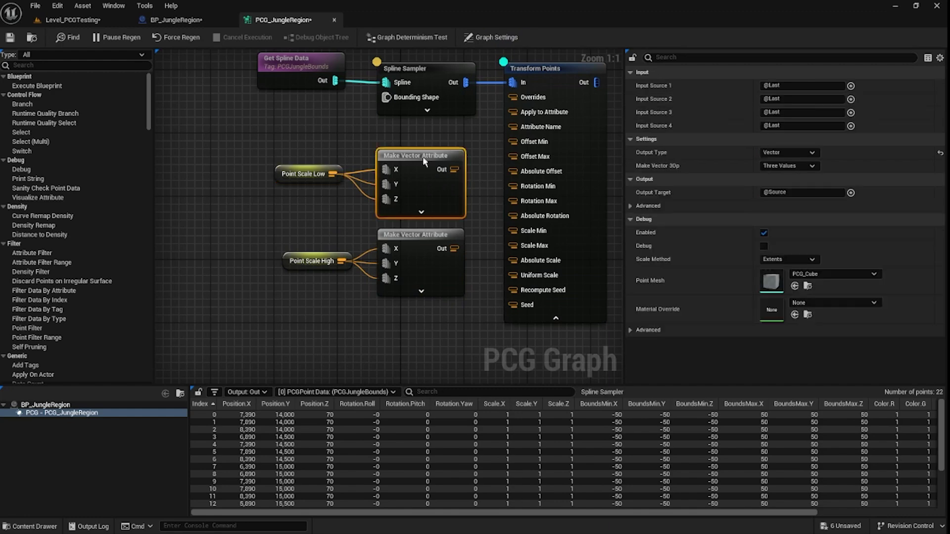
{"action": "left_click_drag", "start_coordinate": [455, 169], "coordinate": [515, 245]}
{"action": "left_click", "coordinate": [569, 318]}
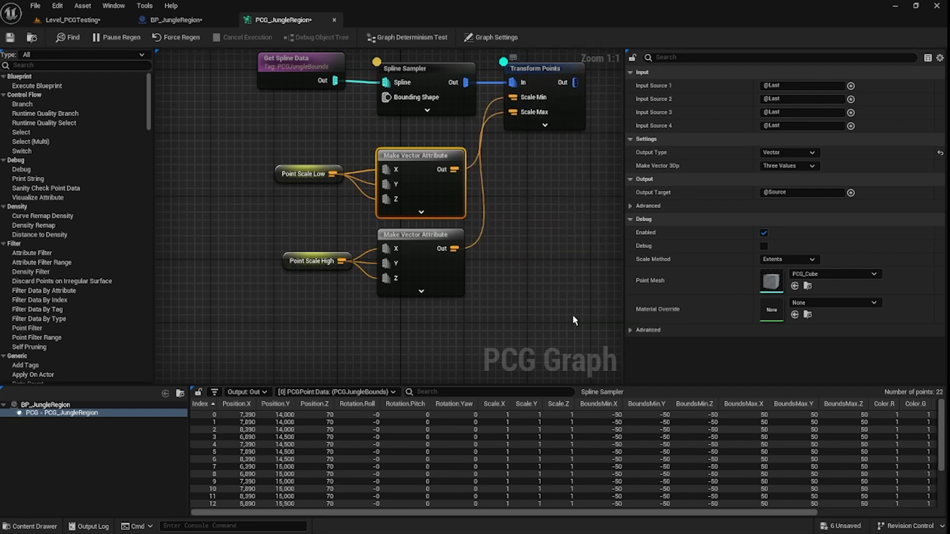
Step: Check the Transform Points scale overrides and save the PCG_JungleRegion graph
{"action": "right_click_drag", "start_coordinate": [576, 194], "coordinate": [537, 252]}
{"action": "left_click", "coordinate": [512, 149]}
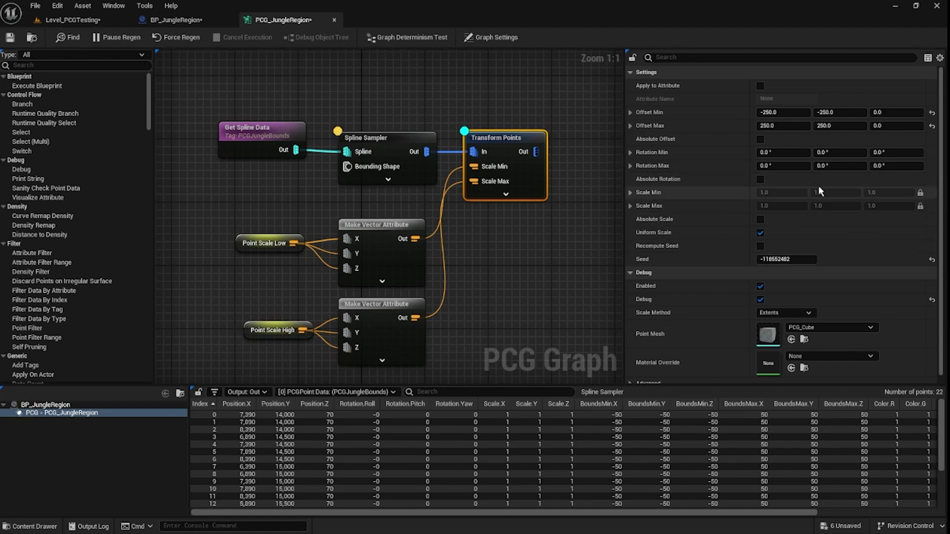
{"action": "left_click_drag", "start_coordinate": [221, 223], "coordinate": [320, 342]}
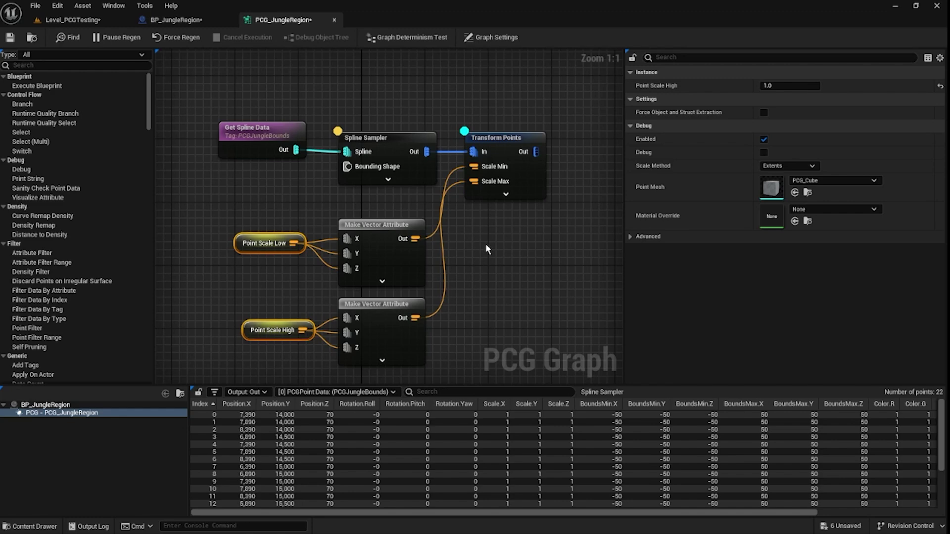
{"action": "left_click", "coordinate": [10, 37]}
Step: Review the Get Spline Data and Spline Sampler nodes and inspect the scaled points in the Level_PCGTesting viewport
{"action": "left_click", "coordinate": [281, 130]}
{"action": "left_click", "coordinate": [409, 160]}
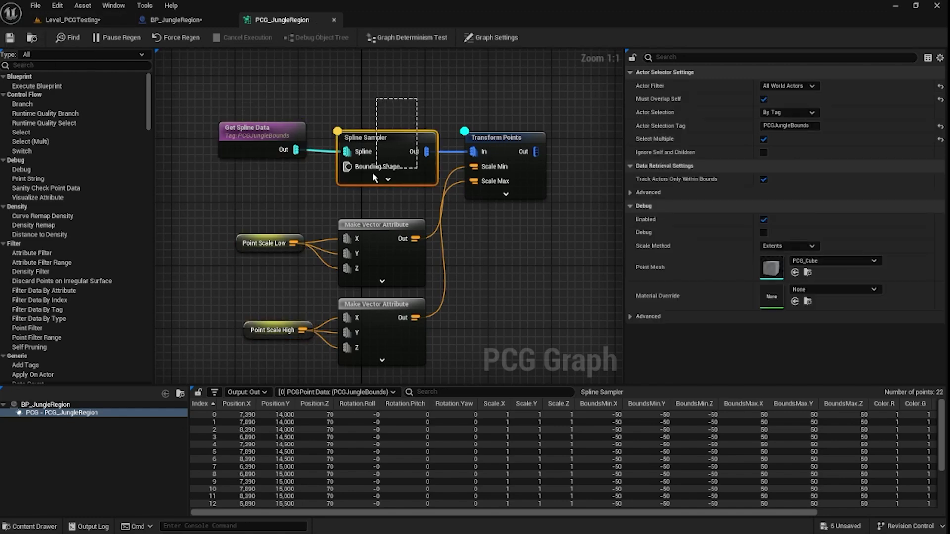
{"action": "left_click", "coordinate": [71, 19]}
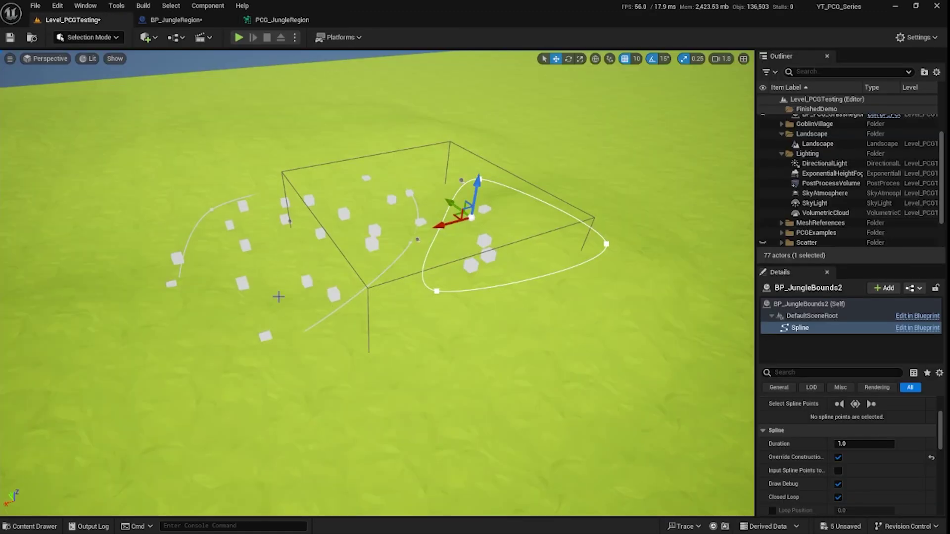
Step: In the PCG_JungleRegion graph, move Transform Points farther from the Spline Sampler and shift the point scale and vector nodes close to it
{"action": "left_click", "coordinate": [299, 23]}
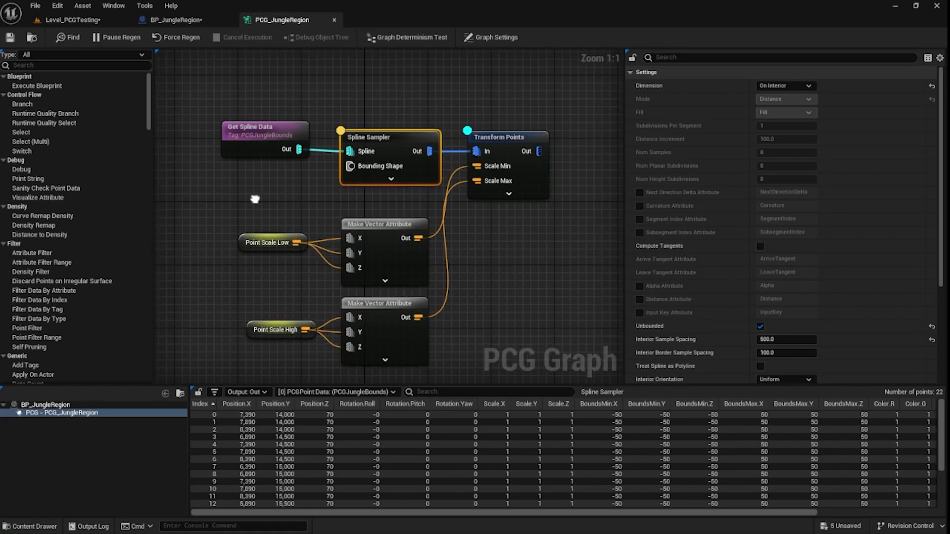
{"action": "scroll", "coordinate": [483, 197], "scroll_direction": "up", "scroll_amount": 2}
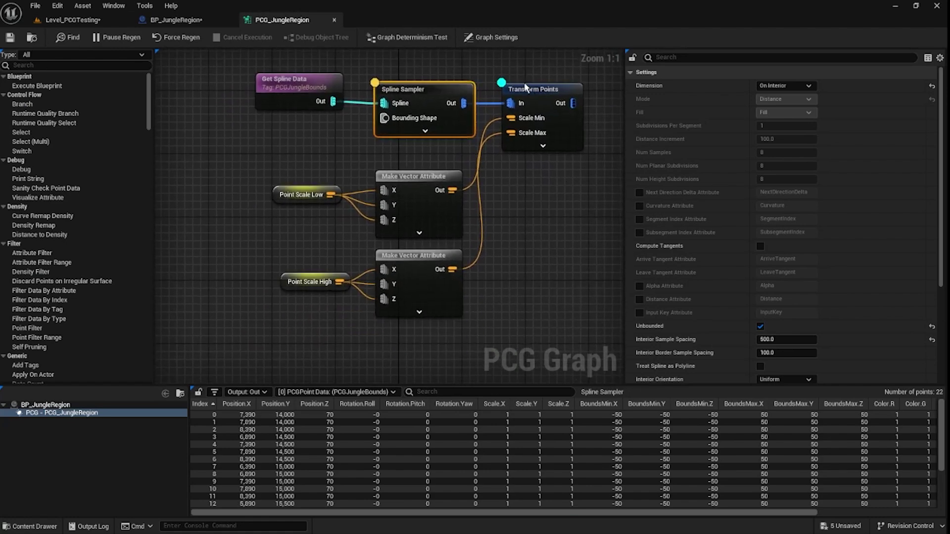
{"action": "left_click_drag", "start_coordinate": [525, 88], "coordinate": [616, 89]}
{"action": "left_click_drag", "start_coordinate": [521, 326], "coordinate": [245, 169]}
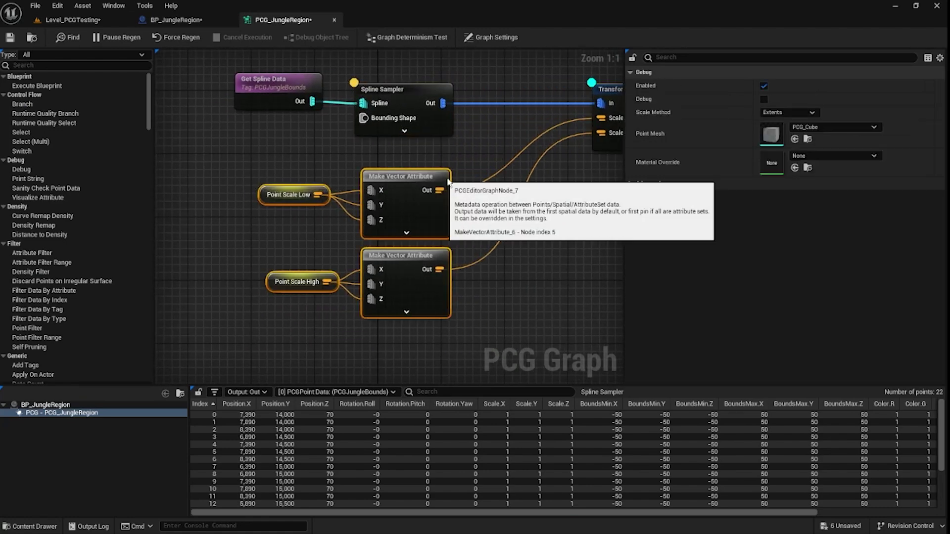
{"action": "left_click_drag", "start_coordinate": [448, 180], "coordinate": [615, 156]}
{"action": "right_click_drag", "start_coordinate": [614, 156], "coordinate": [433, 180]}
{"action": "left_click_drag", "start_coordinate": [463, 112], "coordinate": [615, 114]}
{"action": "right_click_drag", "start_coordinate": [615, 114], "coordinate": [589, 119]}
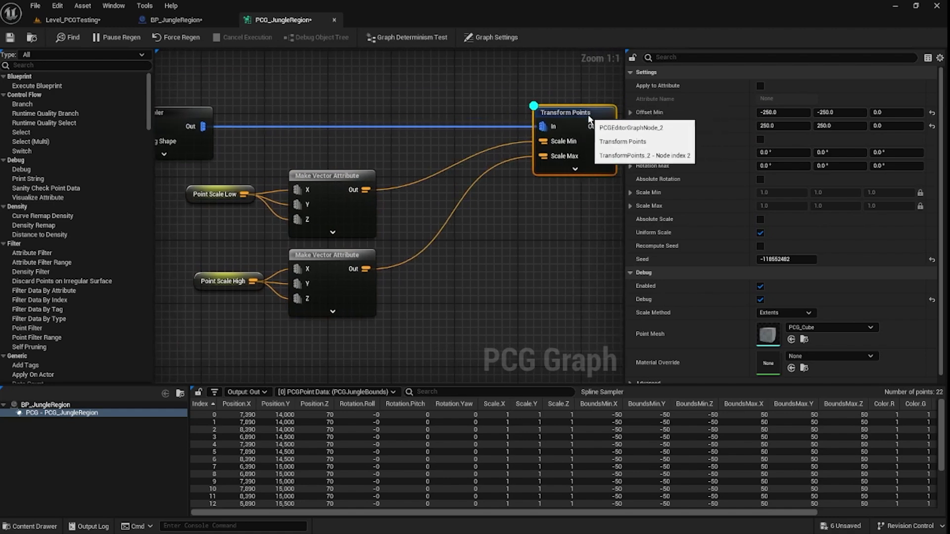
{"action": "left_click_drag", "start_coordinate": [400, 339], "coordinate": [169, 166]}
{"action": "left_click_drag", "start_coordinate": [342, 176], "coordinate": [446, 152]}
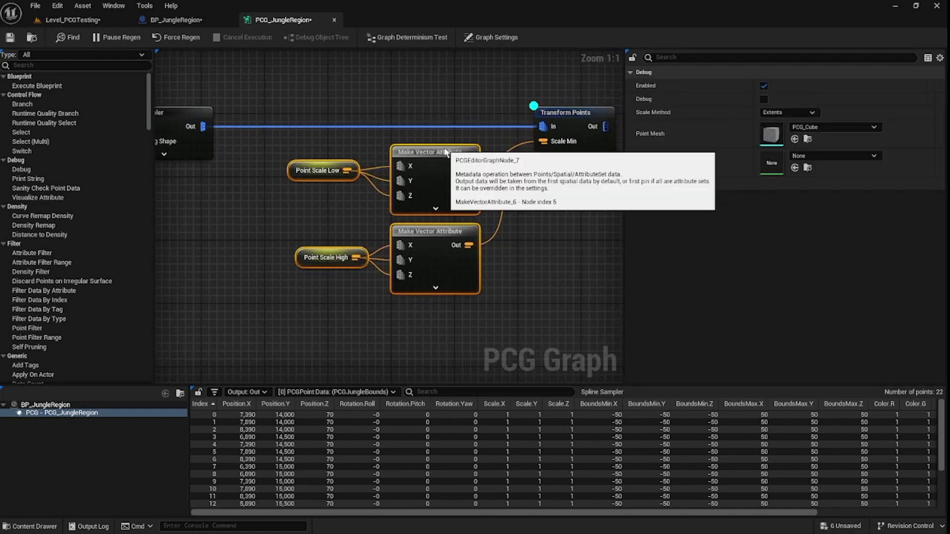
Step: Set the first two Rotation Min values of the Transform Points node to -4 degrees
{"action": "right_click_drag", "start_coordinate": [492, 115], "coordinate": [407, 112]}
{"action": "left_click", "coordinate": [496, 110]}
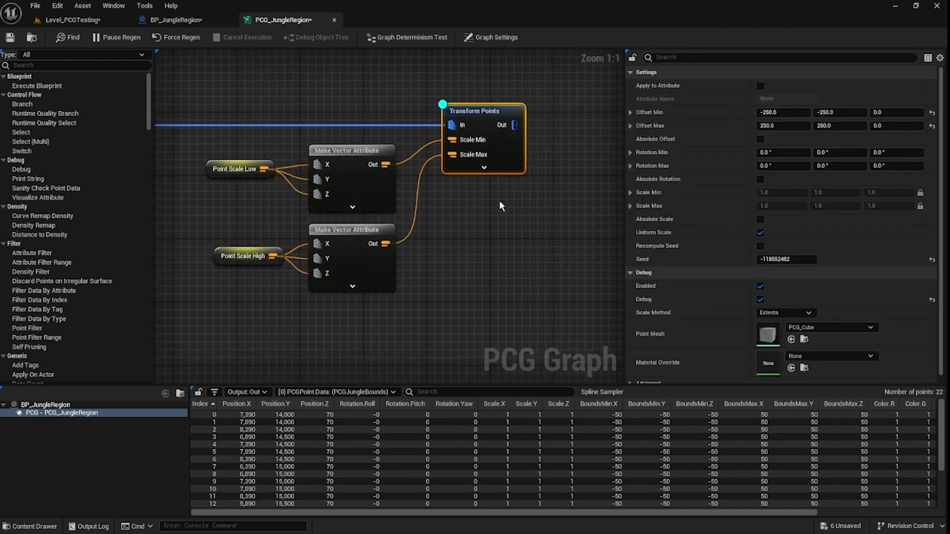
{"action": "left_click", "coordinate": [792, 153]}
{"action": "type", "text": "-"}
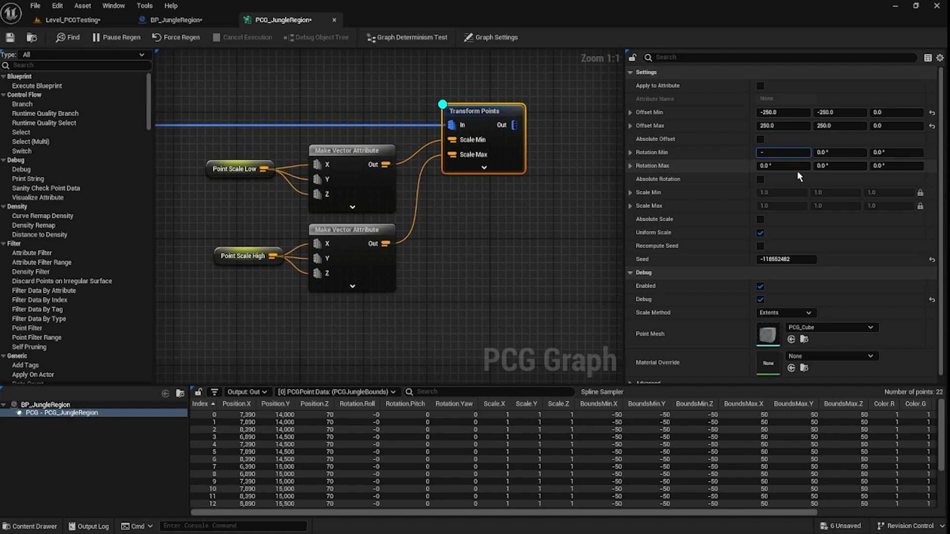
{"action": "type", "text": "4"}
{"action": "left_click", "coordinate": [843, 156]}
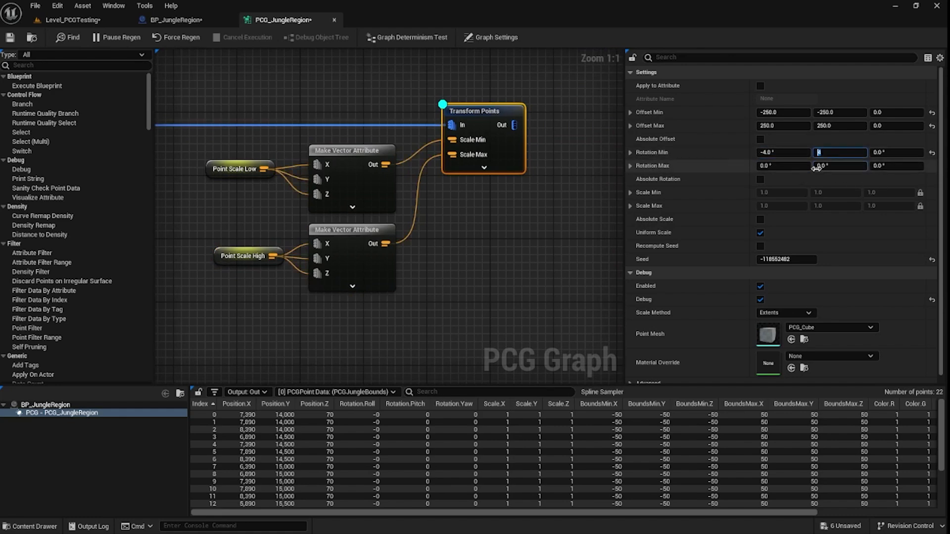
{"action": "type", "text": "4"}
Step: Set Transform Points Rotation Max to 4, 4 and 360 degrees, and check the rotated points in the Level_PCGTesting viewport
{"action": "left_click", "coordinate": [833, 164]}
{"action": "type", "text": "4"}
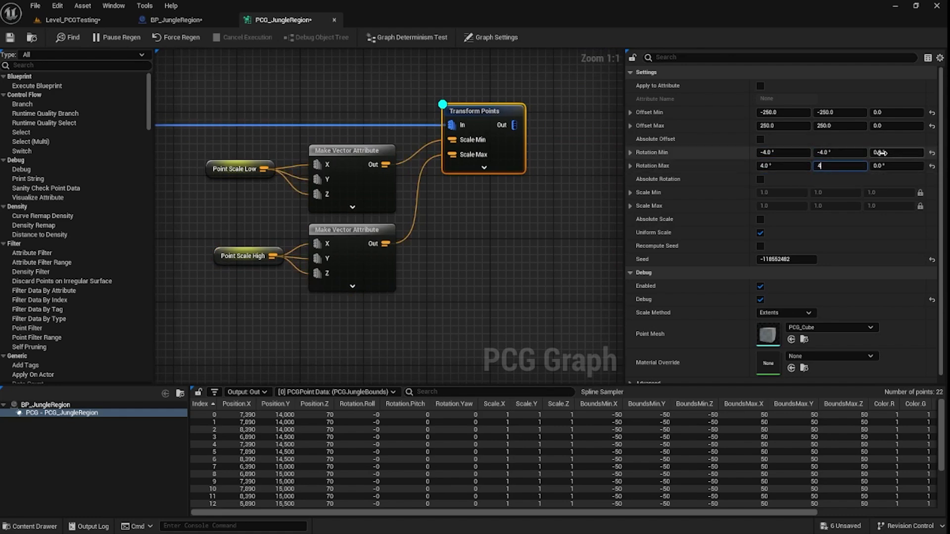
{"action": "left_click", "coordinate": [881, 153]}
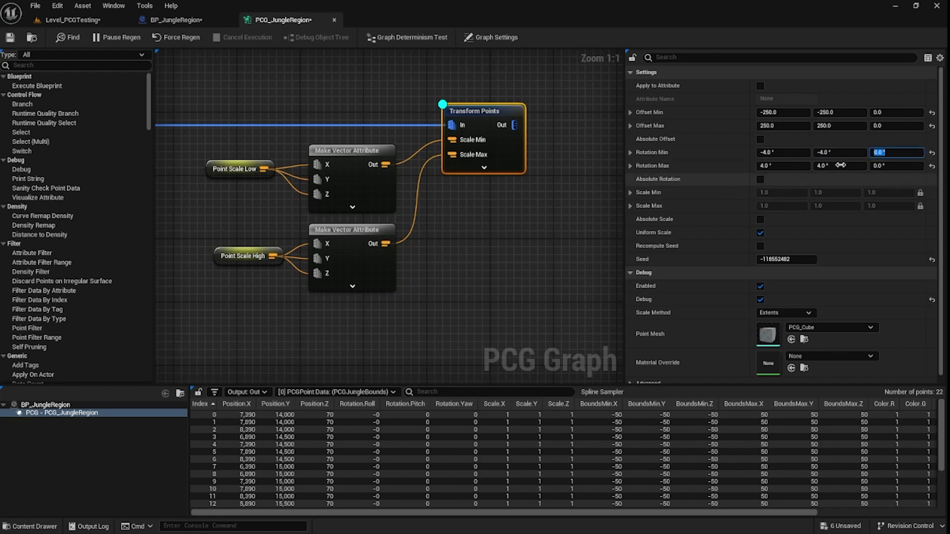
{"action": "left_click", "coordinate": [888, 166]}
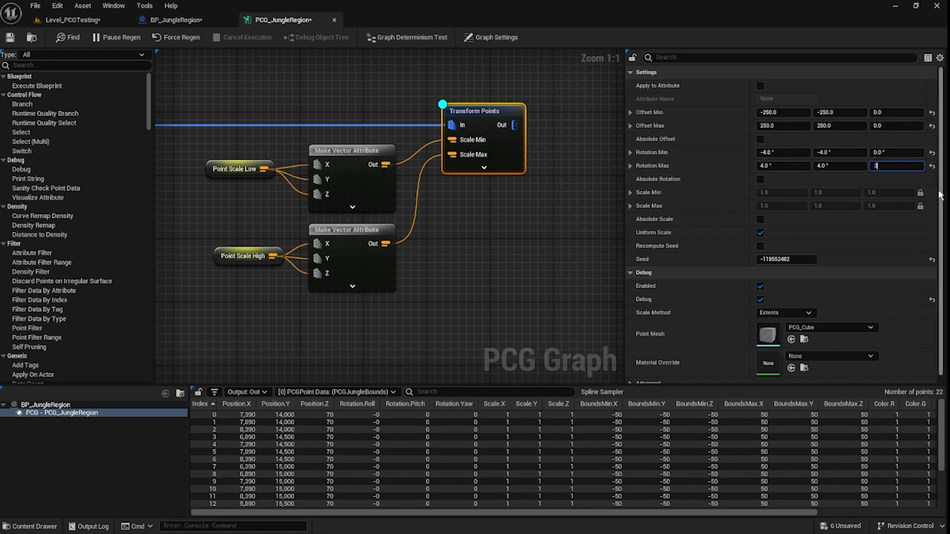
{"action": "key", "text": "Return"}
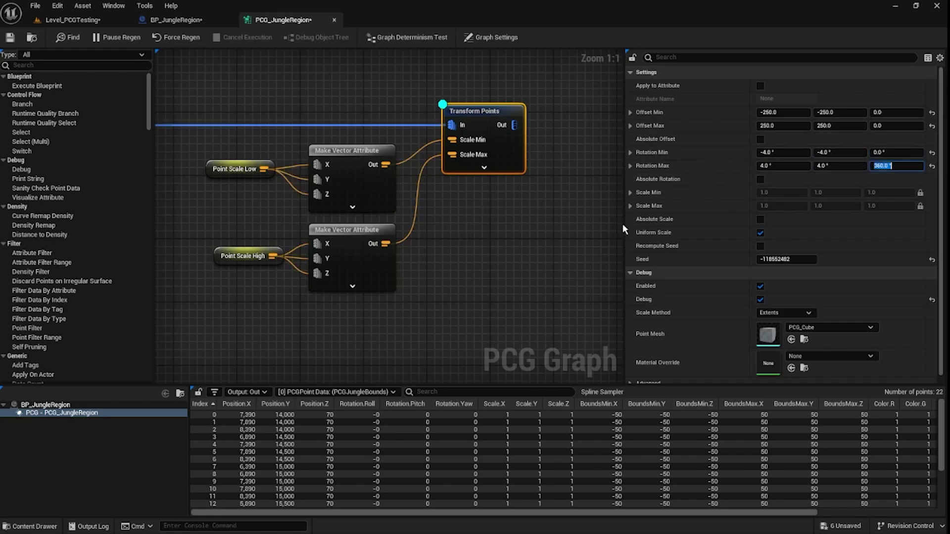
{"action": "left_click", "coordinate": [69, 20]}
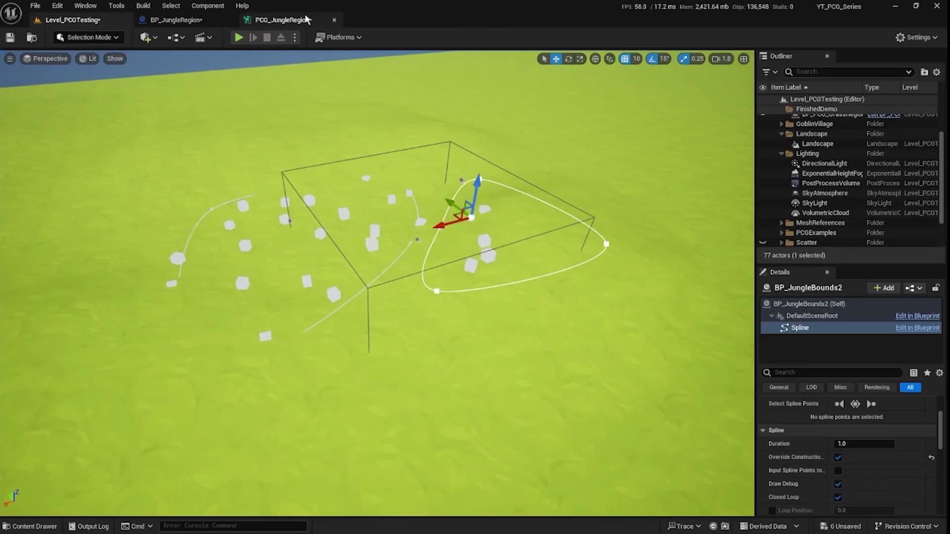
{"action": "left_click", "coordinate": [282, 20]}
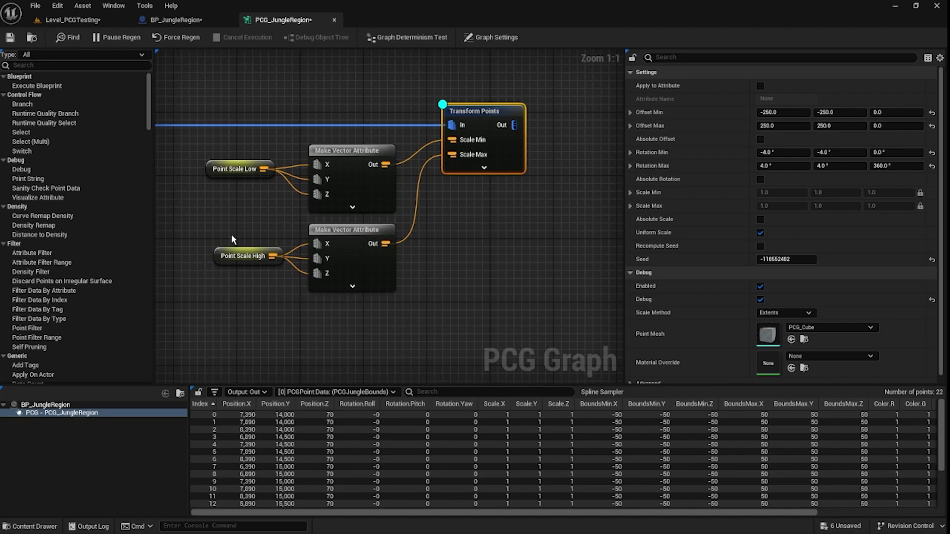
Step: In the PCG_JungleRegion graph, shift Get Spline Data and Spline Sampler together, farther away from the point scale nodes
{"action": "right_click_drag", "start_coordinate": [224, 218], "coordinate": [513, 194]}
{"action": "right_click_drag", "start_coordinate": [377, 133], "coordinate": [435, 217]}
{"action": "left_click_drag", "start_coordinate": [435, 242], "coordinate": [320, 158]}
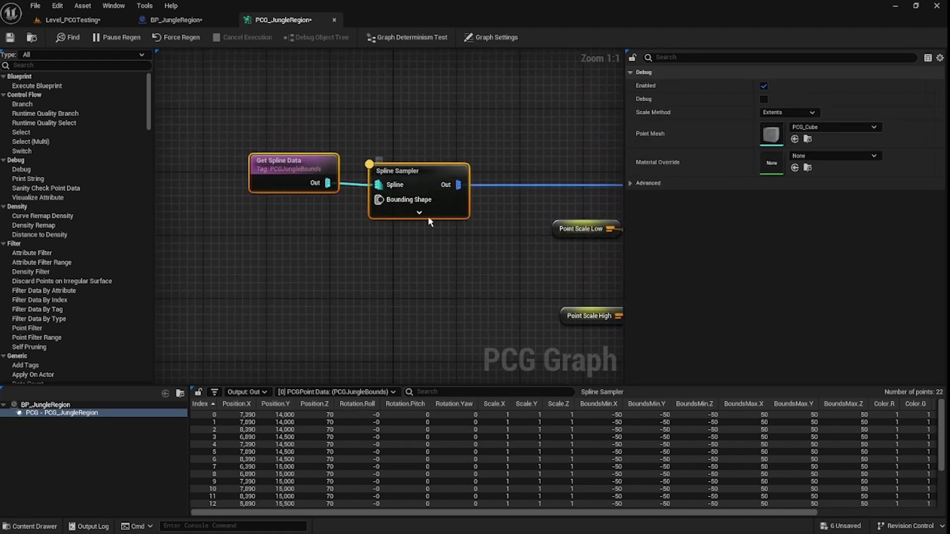
{"action": "left_click_drag", "start_coordinate": [429, 218], "coordinate": [295, 131]}
{"action": "left_click_drag", "start_coordinate": [321, 148], "coordinate": [391, 209]}
{"action": "left_click_drag", "start_coordinate": [299, 166], "coordinate": [198, 96]}
{"action": "left_click_drag", "start_coordinate": [253, 82], "coordinate": [314, 174]}
{"action": "left_click_drag", "start_coordinate": [344, 271], "coordinate": [328, 205]}
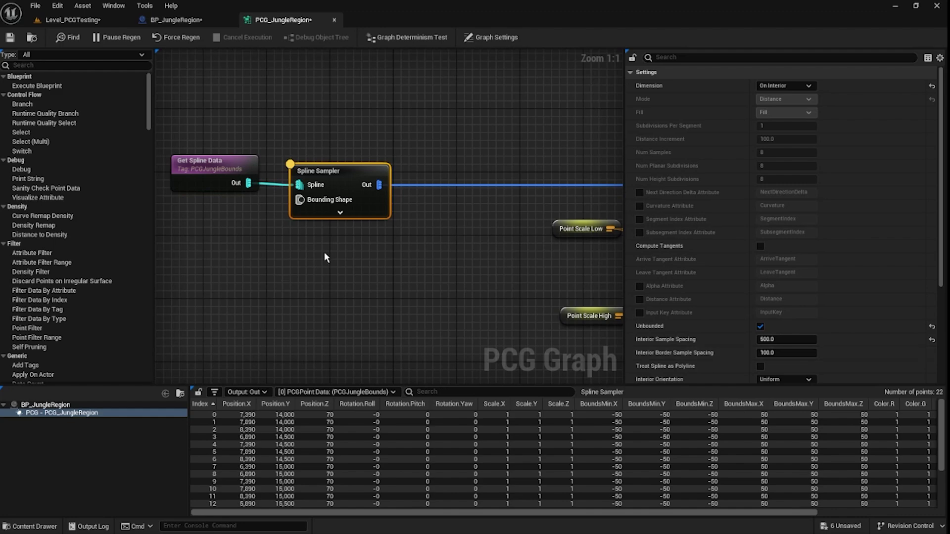
Step: Add a graph parameter named PointSampleSpacing and set its default value to 500
{"action": "right_click_drag", "start_coordinate": [325, 257], "coordinate": [440, 229]}
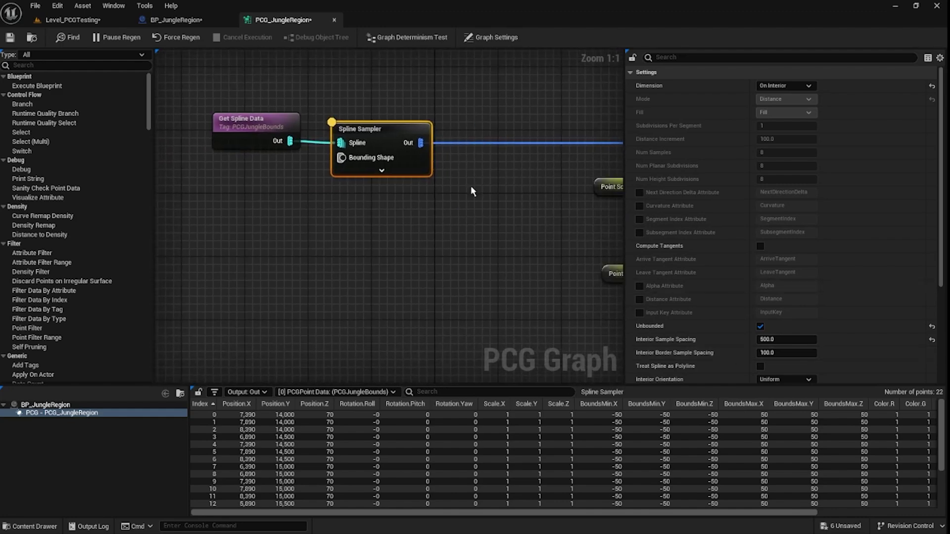
{"action": "left_click", "coordinate": [492, 37]}
{"action": "left_click", "coordinate": [763, 277]}
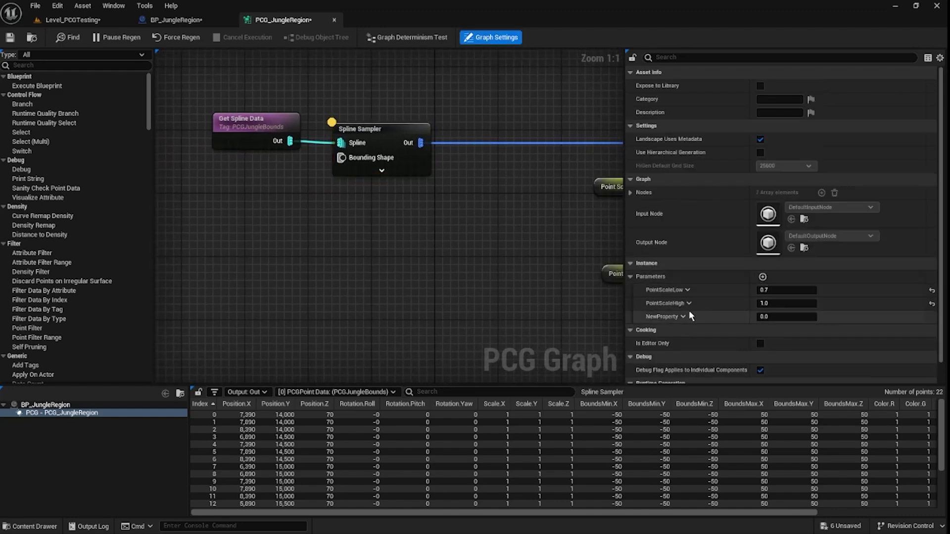
{"action": "left_click", "coordinate": [681, 313]}
{"action": "left_click", "coordinate": [677, 349]}
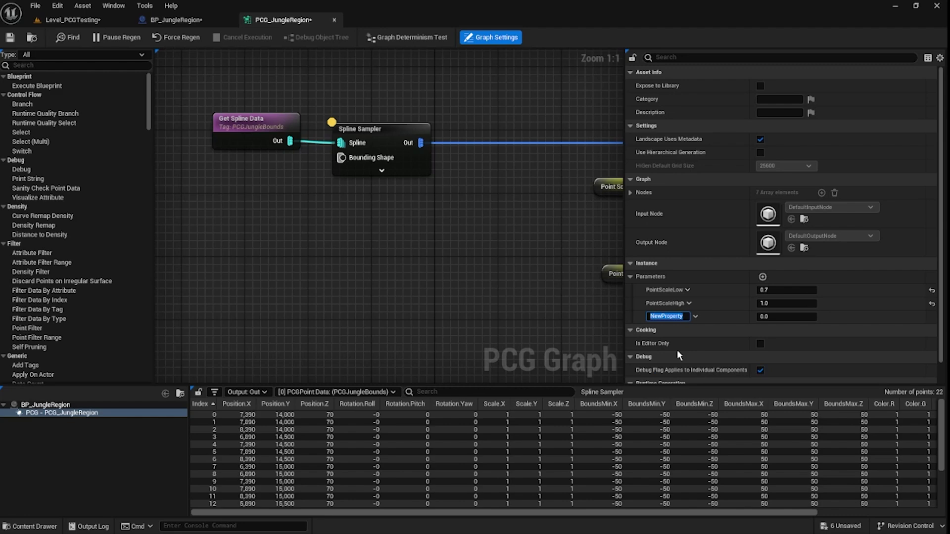
{"action": "type", "text": "PointSampleSpacing"}
{"action": "key", "text": "Return"}
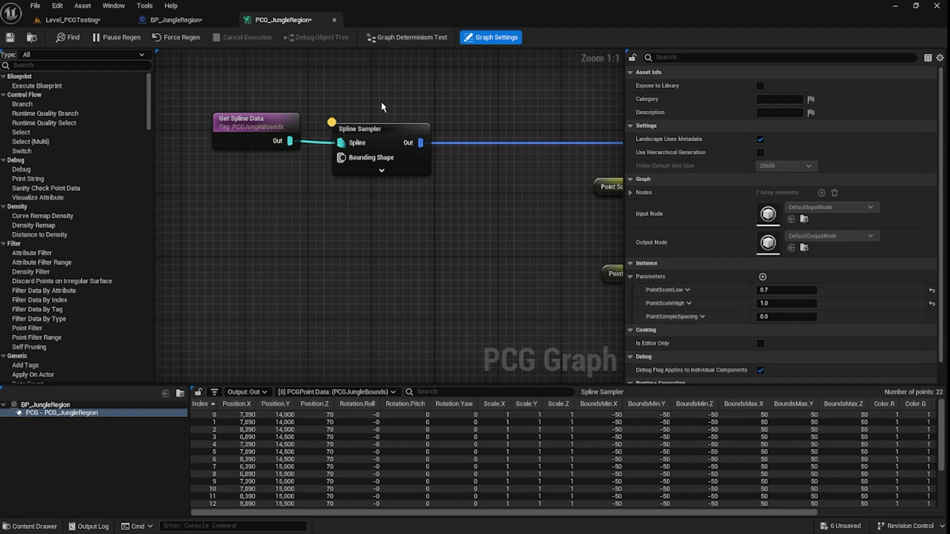
{"action": "left_click", "coordinate": [379, 129]}
{"action": "left_click", "coordinate": [460, 119]}
{"action": "left_click", "coordinate": [787, 317]}
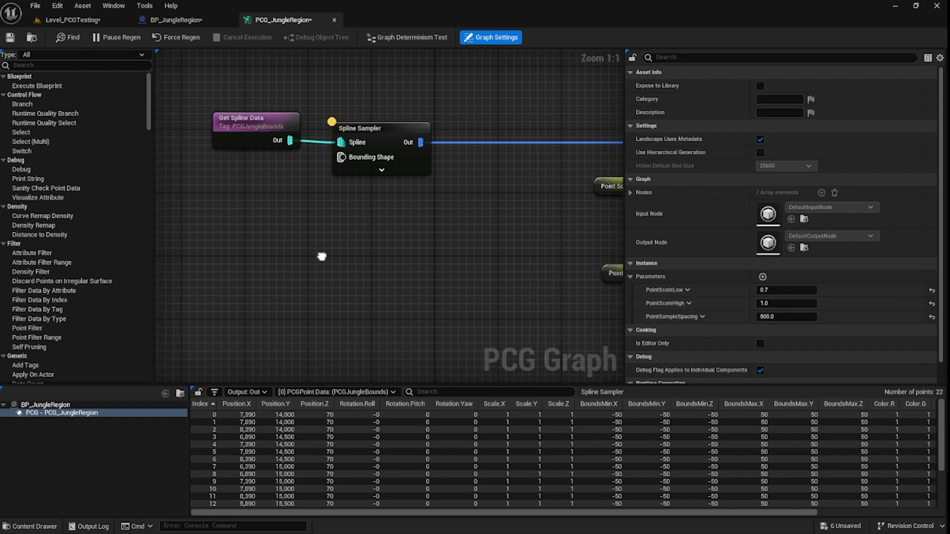
Step: Add a Get PointSampleSpacing node to the graph and place it below the Get Spline Data node
{"action": "right_click", "coordinate": [322, 259]}
{"action": "type", "text": "point sample s"}
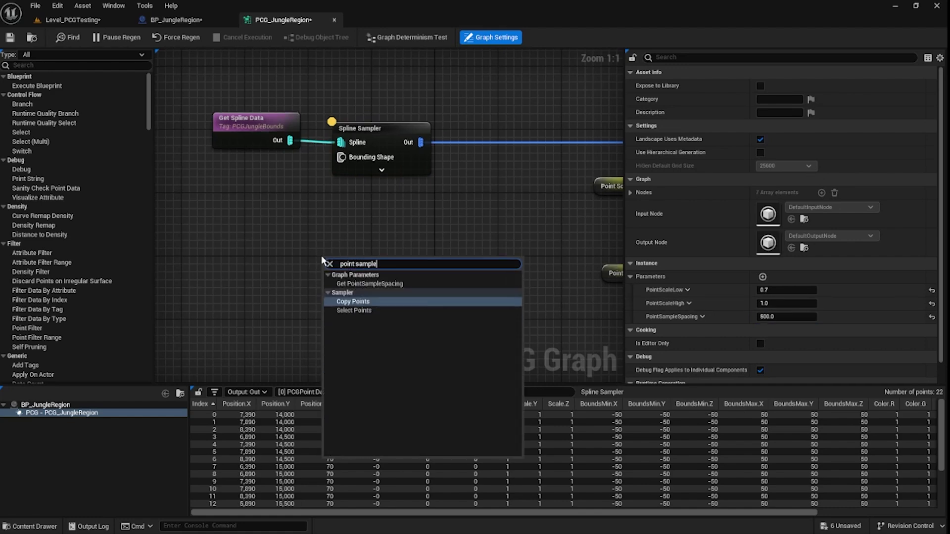
{"action": "left_click", "coordinate": [398, 284]}
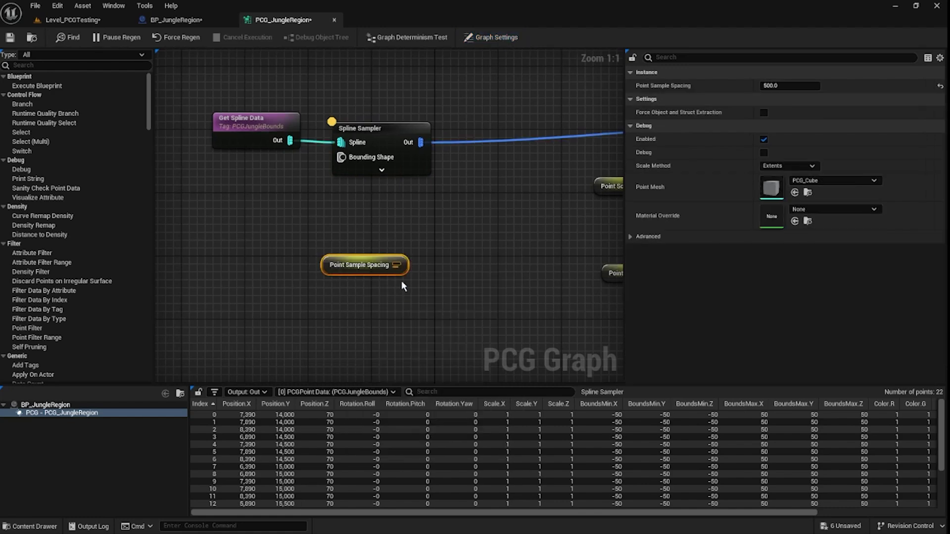
{"action": "left_click_drag", "start_coordinate": [359, 268], "coordinate": [266, 221]}
Step: Expand the Spline Sampler's override inputs and connect Point Sample Spacing to Interior Sample Spacing
{"action": "left_click", "coordinate": [381, 169]}
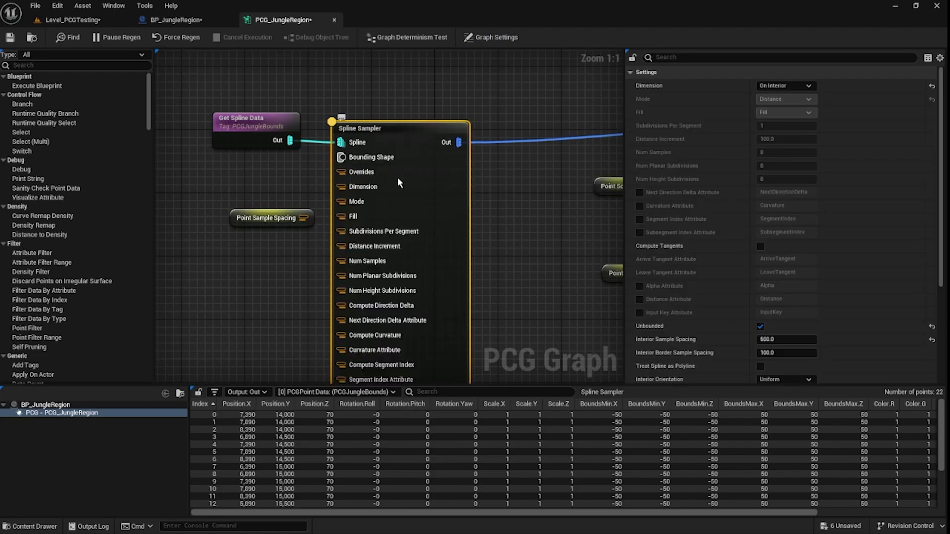
{"action": "right_click_drag", "start_coordinate": [451, 267], "coordinate": [460, 201]}
{"action": "scroll", "coordinate": [475, 165], "scroll_direction": "down", "scroll_amount": 2}
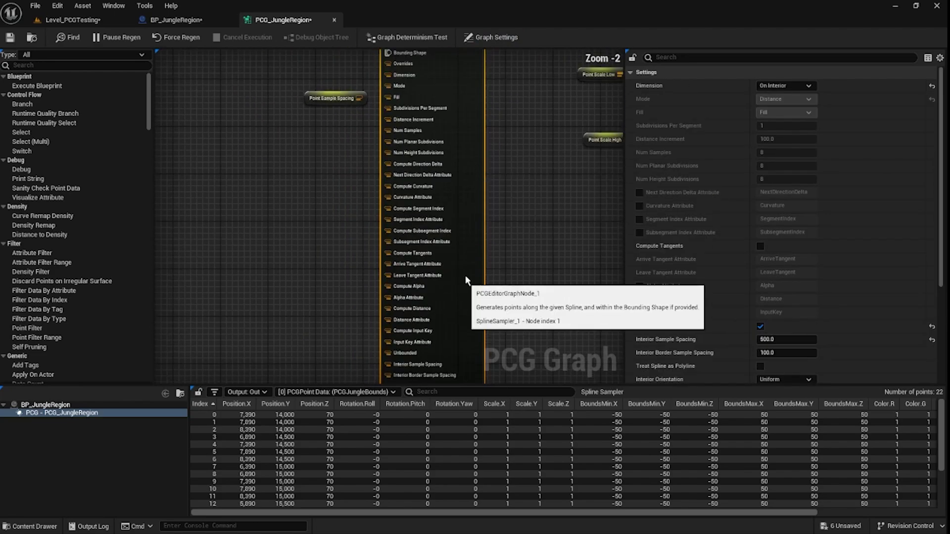
{"action": "right_click_drag", "start_coordinate": [465, 275], "coordinate": [504, 164]}
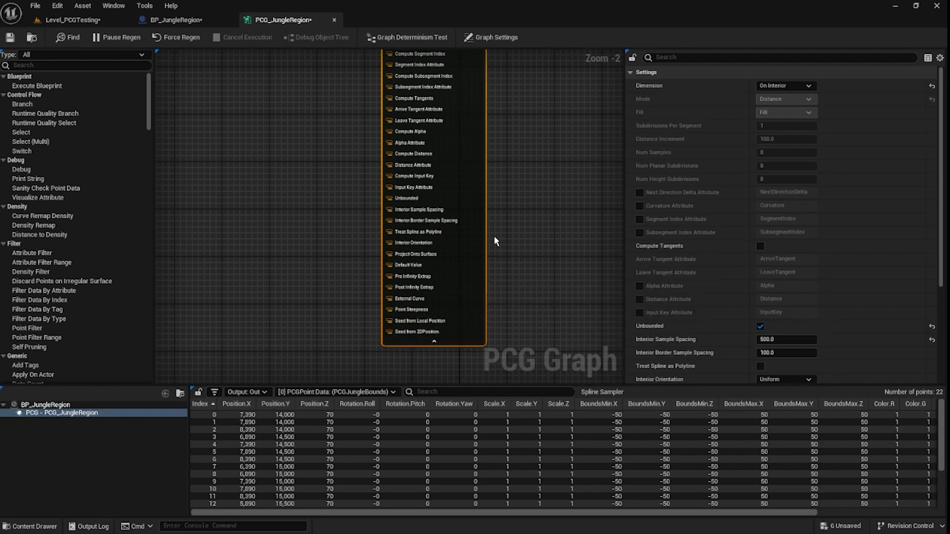
{"action": "right_click_drag", "start_coordinate": [521, 163], "coordinate": [508, 181]}
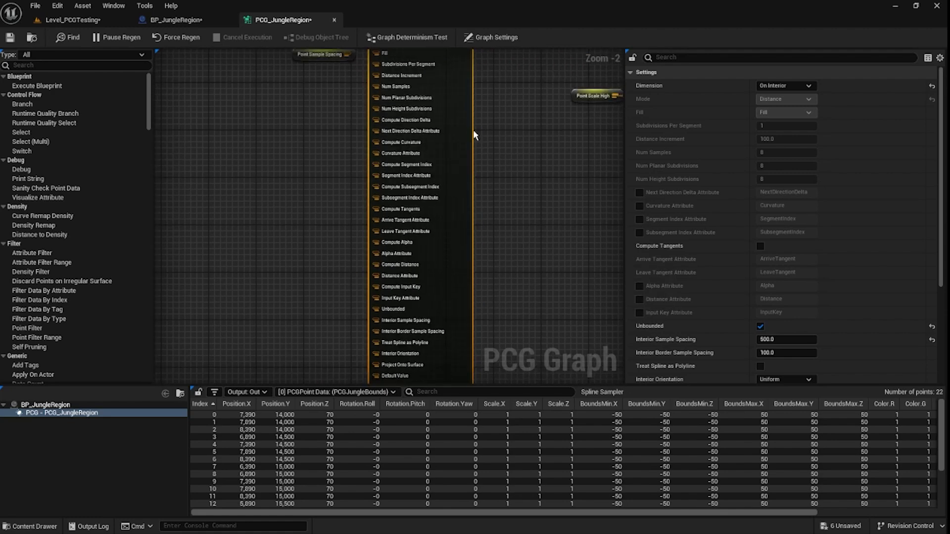
{"action": "right_click_drag", "start_coordinate": [453, 145], "coordinate": [453, 344]}
{"action": "left_click", "coordinate": [440, 95]}
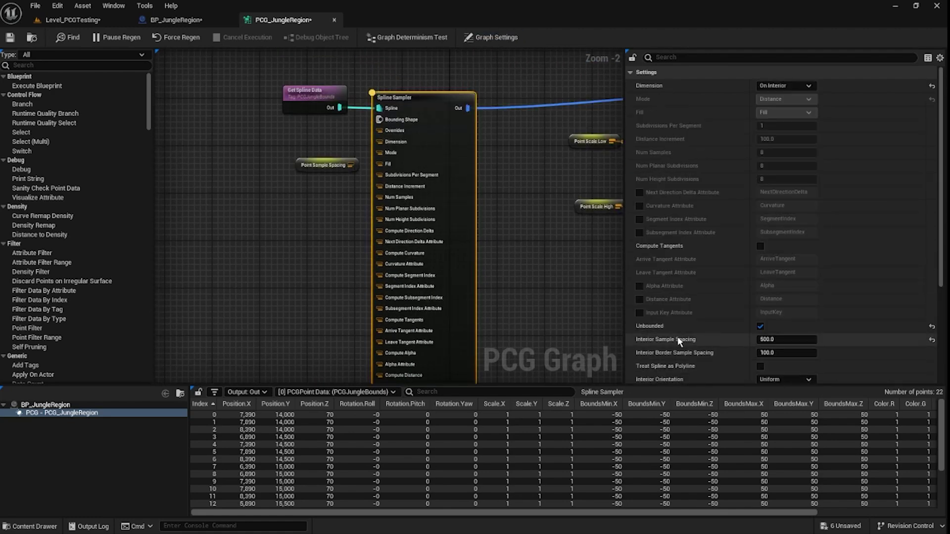
{"action": "right_click_drag", "start_coordinate": [410, 275], "coordinate": [436, 141]}
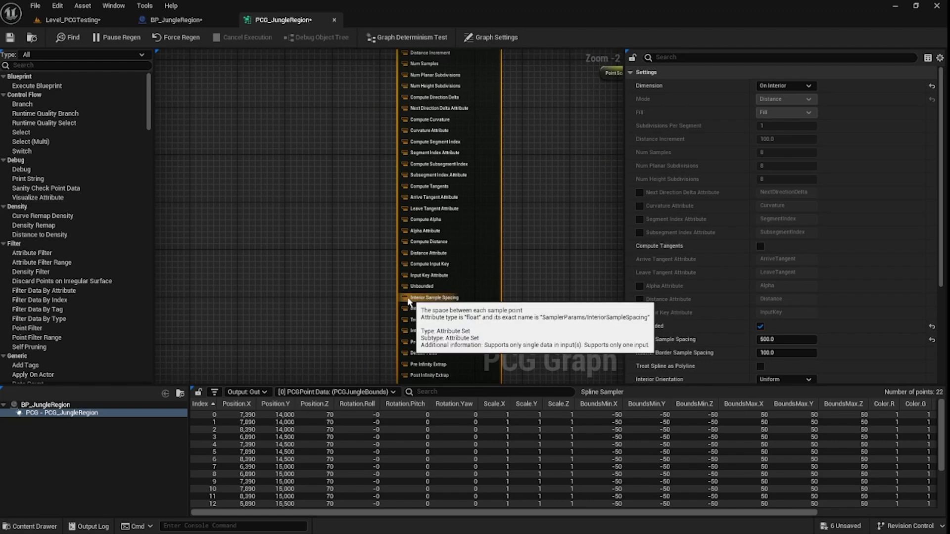
{"action": "left_click_drag", "start_coordinate": [439, 311], "coordinate": [376, 170]}
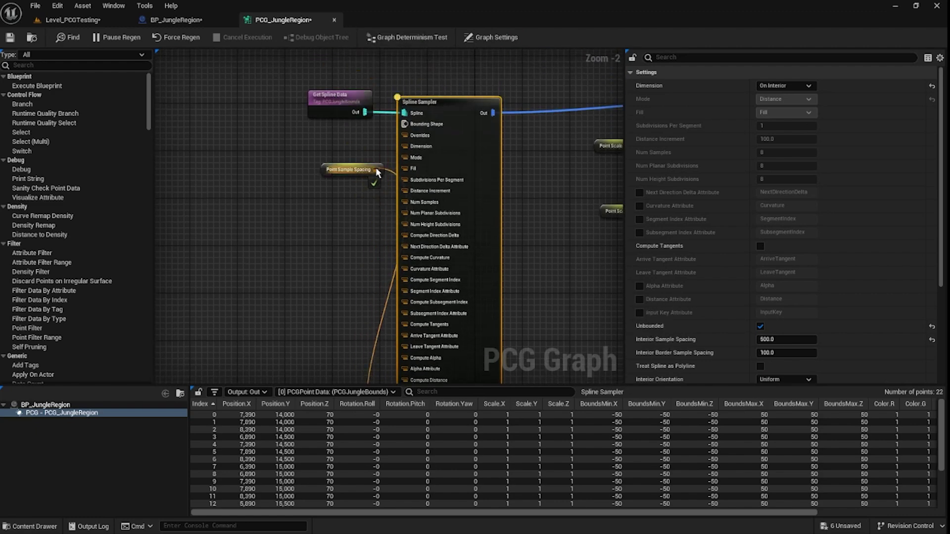
Step: Collapse the Spline Sampler's unused inputs and move the Point Sample Spacing node up close to its connected input
{"action": "right_click_drag", "start_coordinate": [542, 291], "coordinate": [521, 128]}
{"action": "right_click_drag", "start_coordinate": [484, 313], "coordinate": [435, 286]}
{"action": "left_click", "coordinate": [435, 287]}
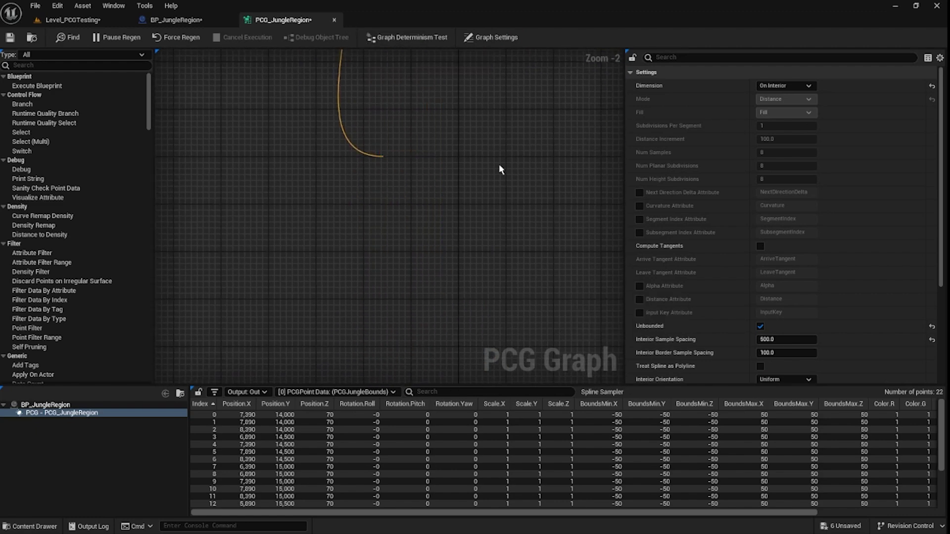
{"action": "right_click_drag", "start_coordinate": [500, 170], "coordinate": [383, 292]}
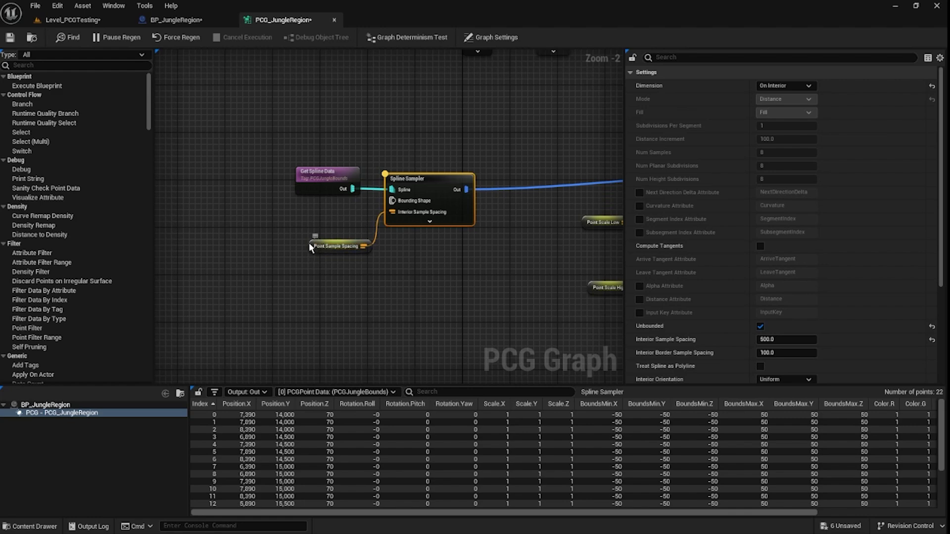
{"action": "left_click_drag", "start_coordinate": [310, 248], "coordinate": [306, 220]}
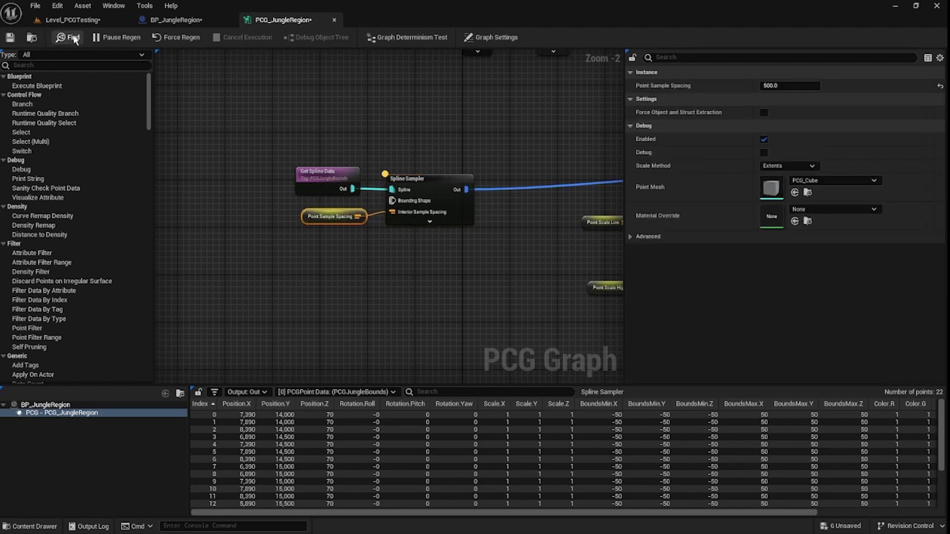
Step: Save the graph and move Transform Points with the point scale and vector nodes closer to the Spline Sampler
{"action": "left_click", "coordinate": [10, 37]}
{"action": "right_click_drag", "start_coordinate": [549, 186], "coordinate": [345, 169]}
{"action": "left_click_drag", "start_coordinate": [606, 316], "coordinate": [376, 156]}
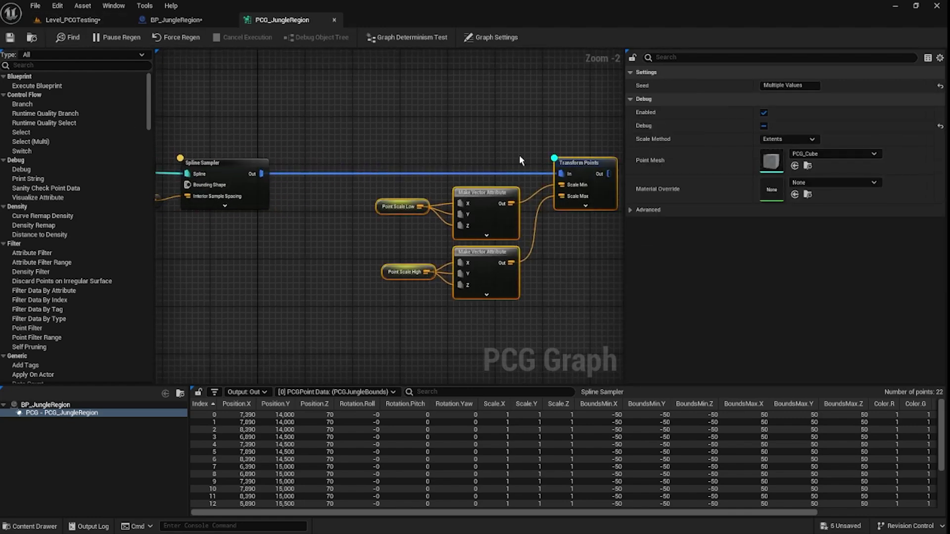
{"action": "left_click_drag", "start_coordinate": [571, 168], "coordinate": [477, 167]}
{"action": "left_click", "coordinate": [583, 220]}
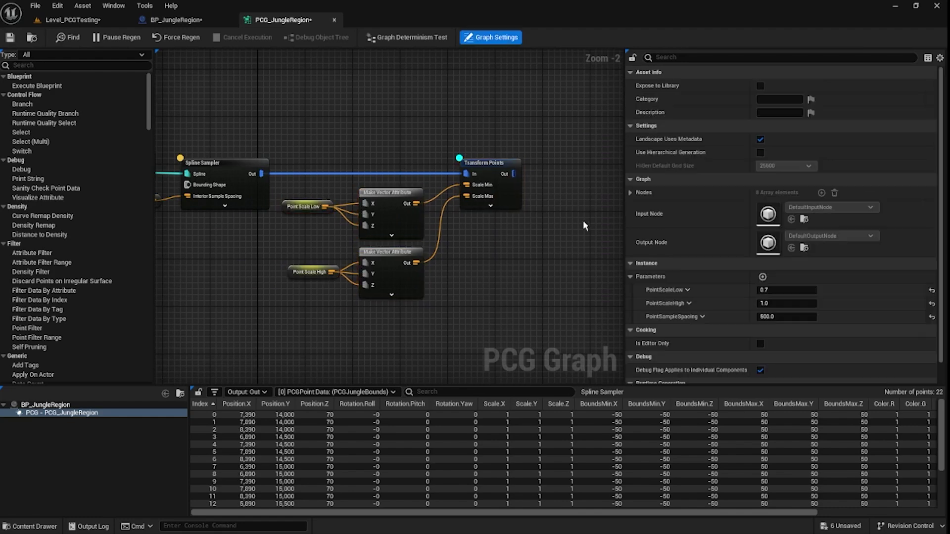
Step: Add a Static Mesh Spawner connected to the Transform Points output and align it beside that node
{"action": "right_click_drag", "start_coordinate": [583, 220], "coordinate": [472, 240]}
{"action": "left_click_drag", "start_coordinate": [397, 193], "coordinate": [476, 201]}
{"action": "type", "text": "static"}
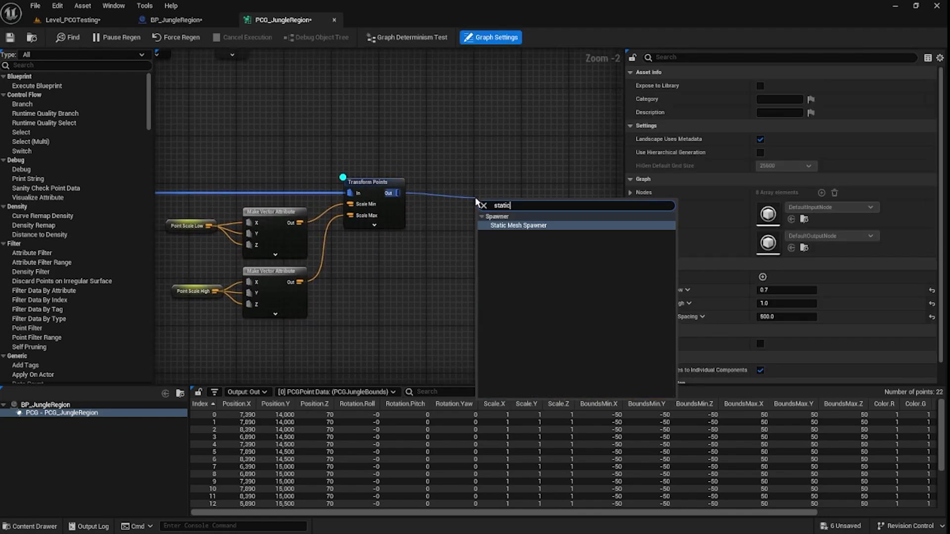
{"action": "key", "text": "Return"}
{"action": "left_click_drag", "start_coordinate": [512, 216], "coordinate": [475, 198]}
{"action": "right_click", "coordinate": [483, 188]}
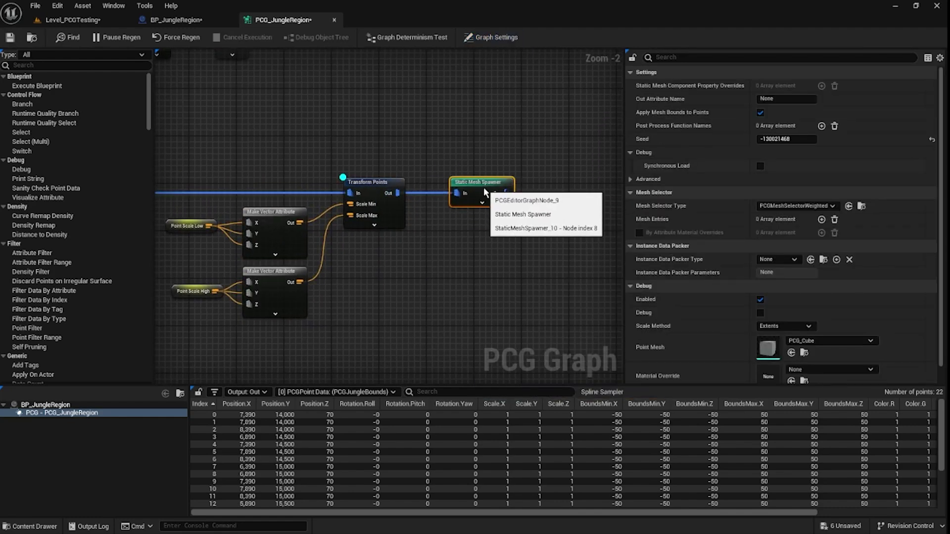
{"action": "left_click_drag", "start_coordinate": [487, 134], "coordinate": [461, 221]}
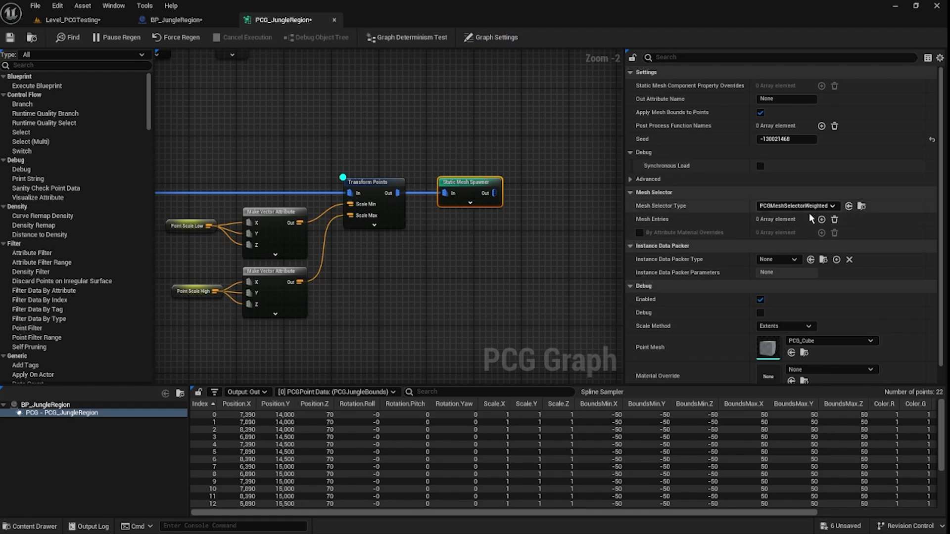
Step: Add two mesh entries to the Static Mesh Spawner and filter the details by "static"
{"action": "left_click", "coordinate": [821, 219]}
{"action": "left_click", "coordinate": [821, 219]}
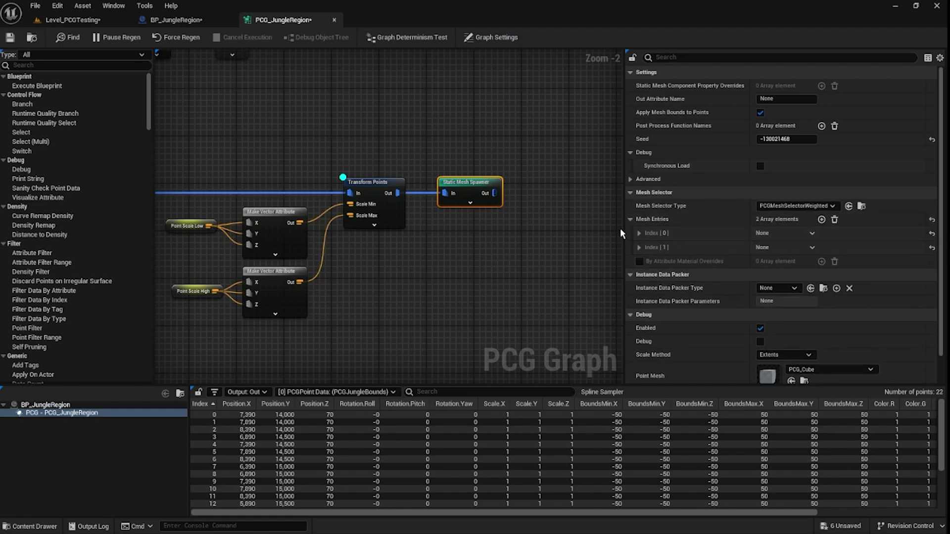
{"action": "left_click", "coordinate": [700, 58]}
{"action": "type", "text": "stat"}
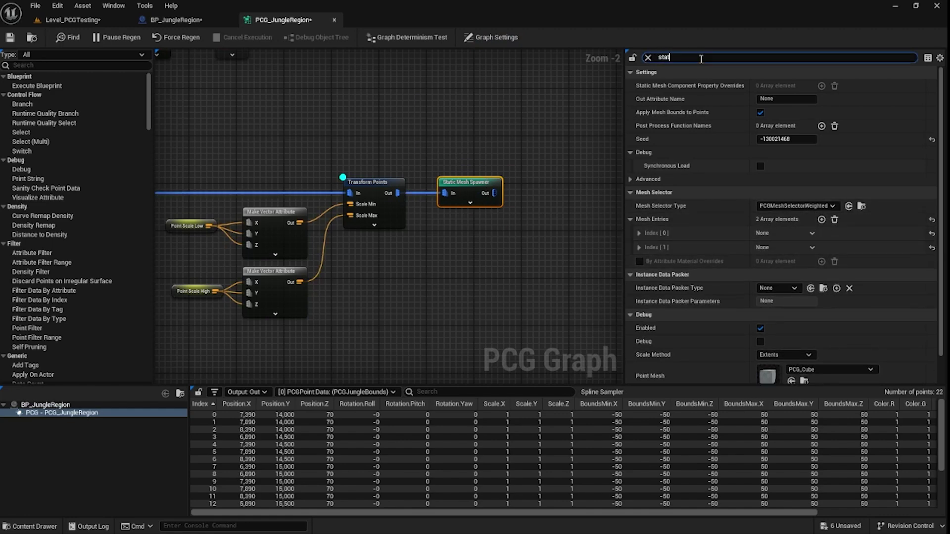
{"action": "type", "text": "ic"}
{"action": "left_click", "coordinate": [504, 278]}
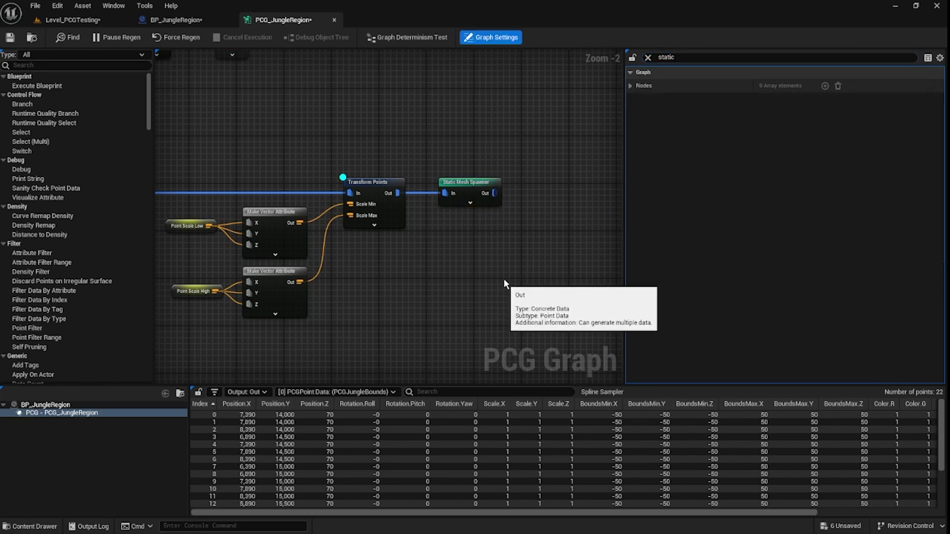
Step: Assign SM_Env_Tree_Palm_01 from the DemoTrees collection as the first mesh entry's static mesh
{"action": "left_click", "coordinate": [470, 183]}
{"action": "left_click", "coordinate": [559, 293]}
{"action": "key", "text": "ctrl+space"}
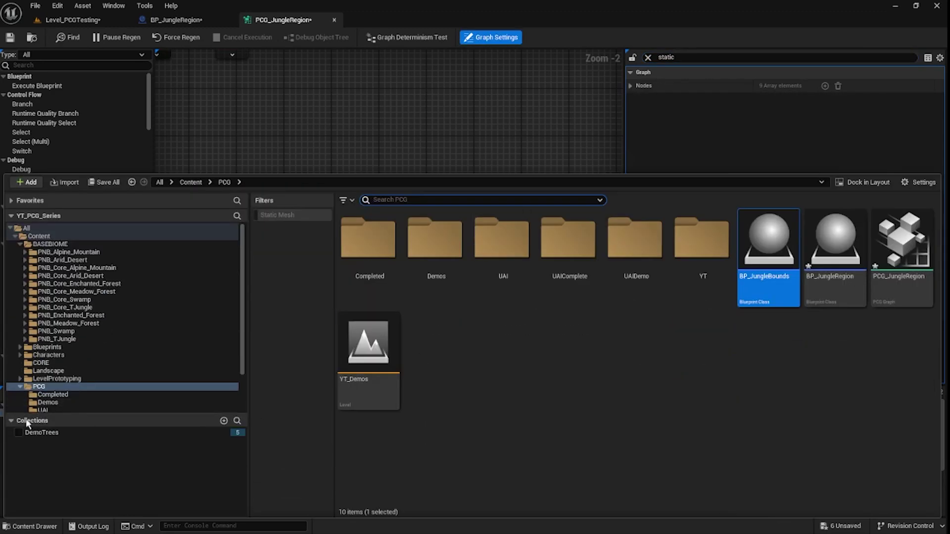
{"action": "left_click", "coordinate": [41, 433]}
{"action": "left_click", "coordinate": [569, 244]}
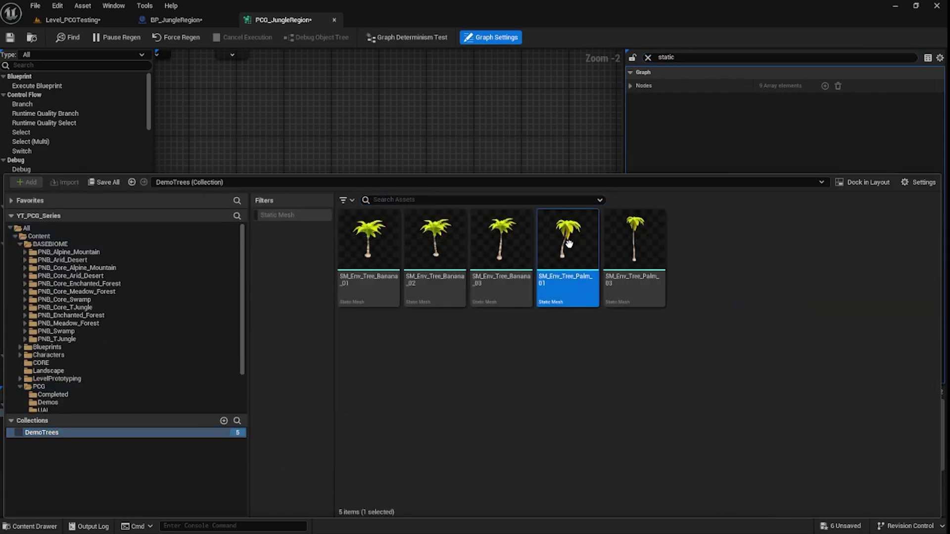
{"action": "left_click", "coordinate": [542, 112]}
{"action": "left_click", "coordinate": [464, 188]}
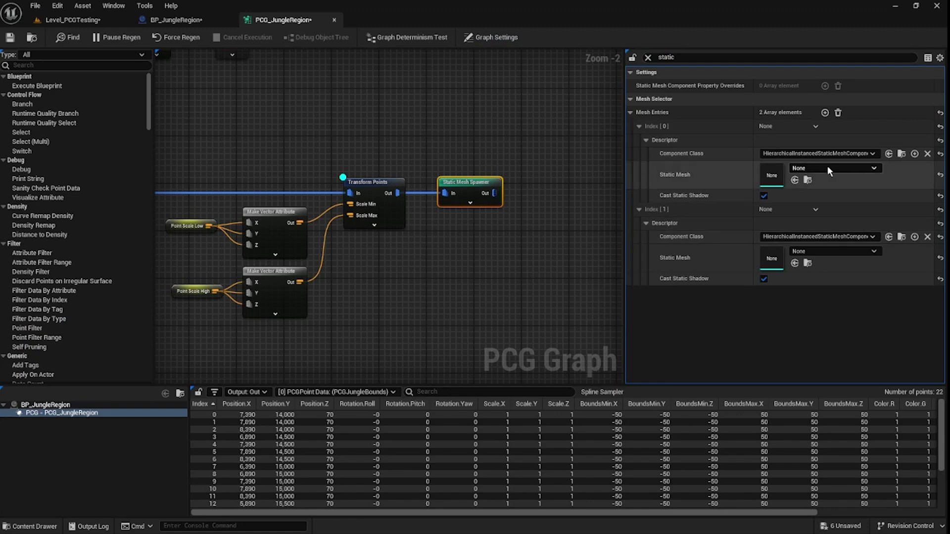
{"action": "left_click", "coordinate": [794, 180]}
Step: Assign SM_Env_Tree_Palm_03 from the DemoTrees collection as the second mesh entry's static mesh
{"action": "left_click", "coordinate": [436, 213]}
{"action": "key", "text": "ctrl+space"}
{"action": "left_click", "coordinate": [621, 248]}
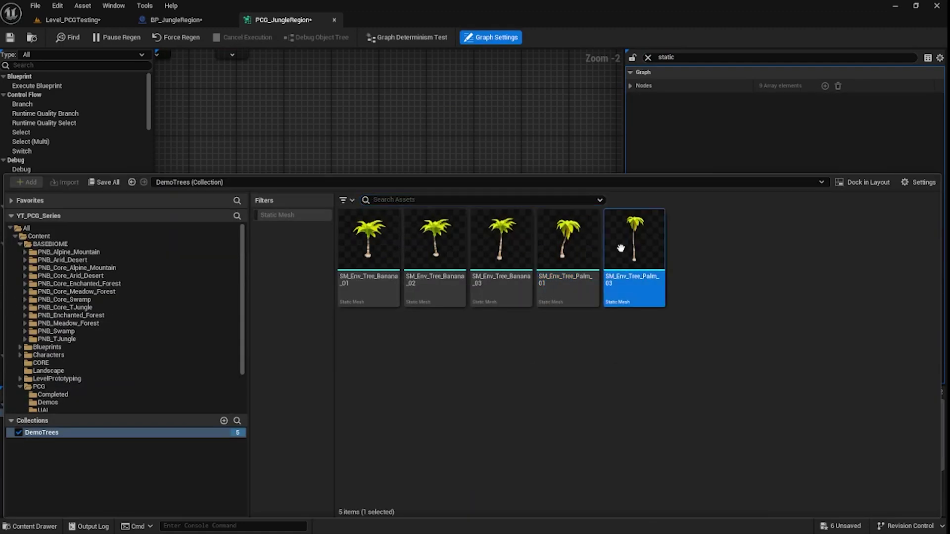
{"action": "key", "text": "ctrl+space"}
{"action": "left_click_drag", "start_coordinate": [457, 214], "coordinate": [459, 214]}
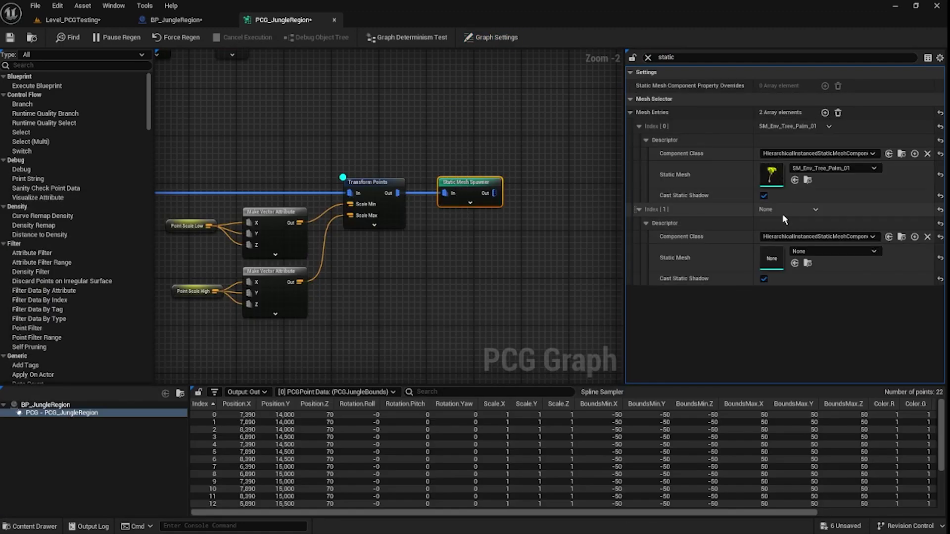
{"action": "left_click", "coordinate": [795, 263]}
Step: Turn off the debug display on Transform Points and save the PCG graph
{"action": "left_click_drag", "start_coordinate": [377, 164], "coordinate": [388, 262]}
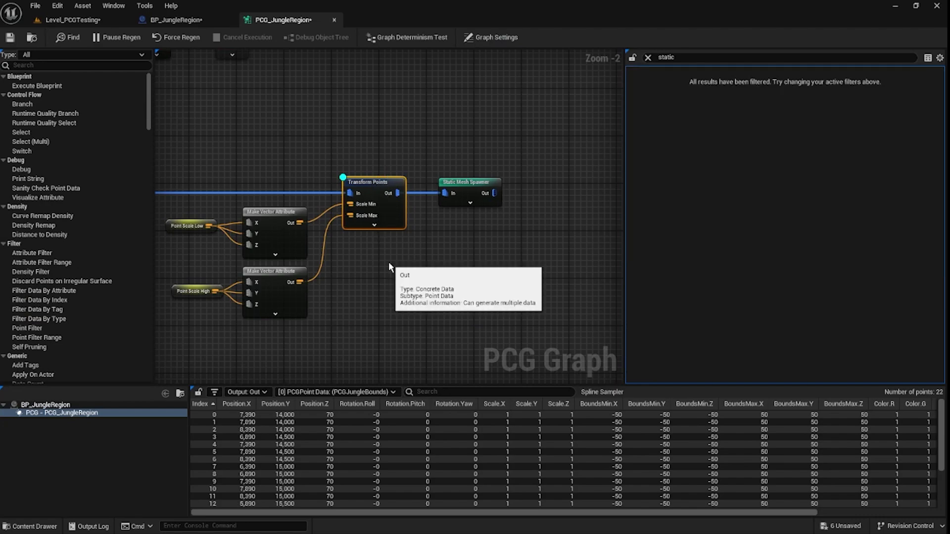
{"action": "left_click", "coordinate": [10, 38]}
Step: In the level, move BP_JungleBounds2's spline point 3 to about (-1670, 660, 0) and point 1 to about (230, -1610, 0)
{"action": "left_click", "coordinate": [73, 20]}
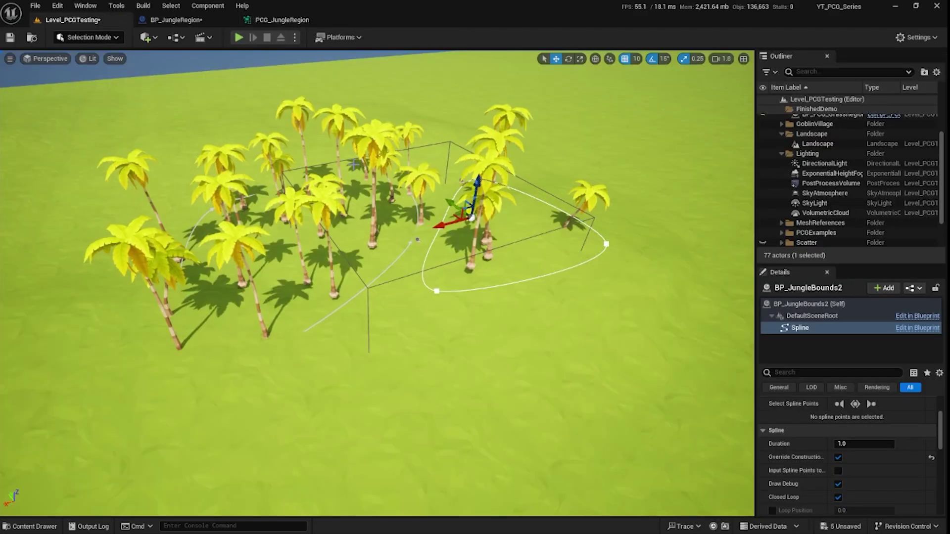
{"action": "right_click_drag", "start_coordinate": [552, 313], "coordinate": [405, 201]}
{"action": "left_click", "coordinate": [416, 156]}
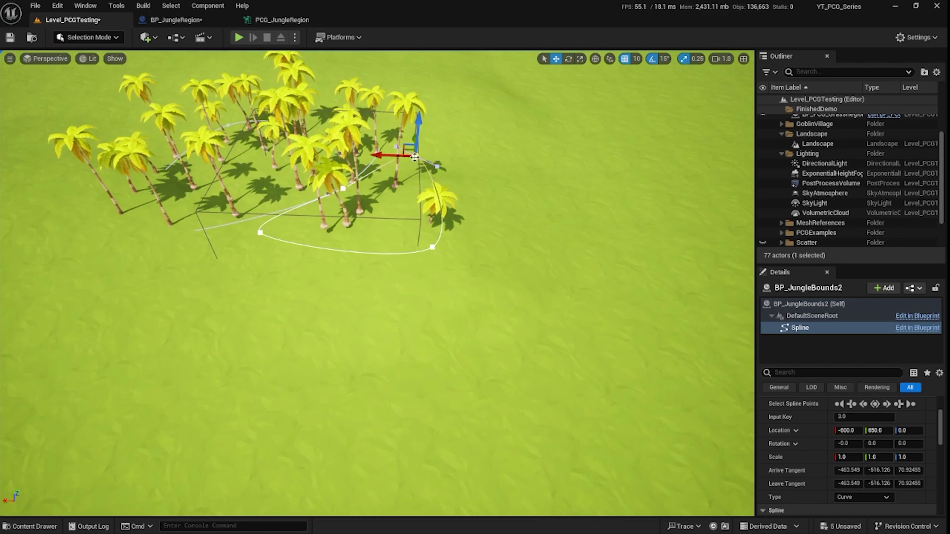
{"action": "left_click_drag", "start_coordinate": [406, 150], "coordinate": [502, 144]}
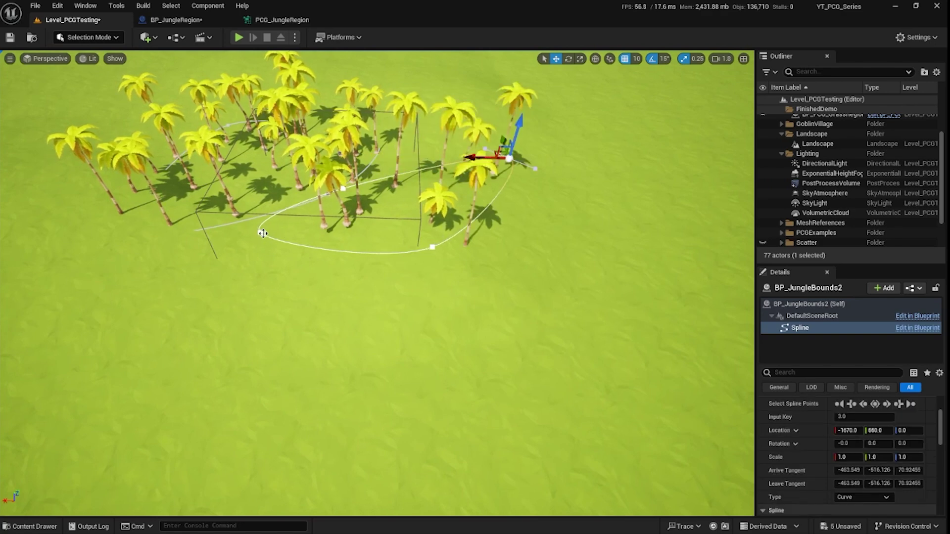
{"action": "left_click", "coordinate": [432, 247]}
{"action": "left_click", "coordinate": [262, 234]}
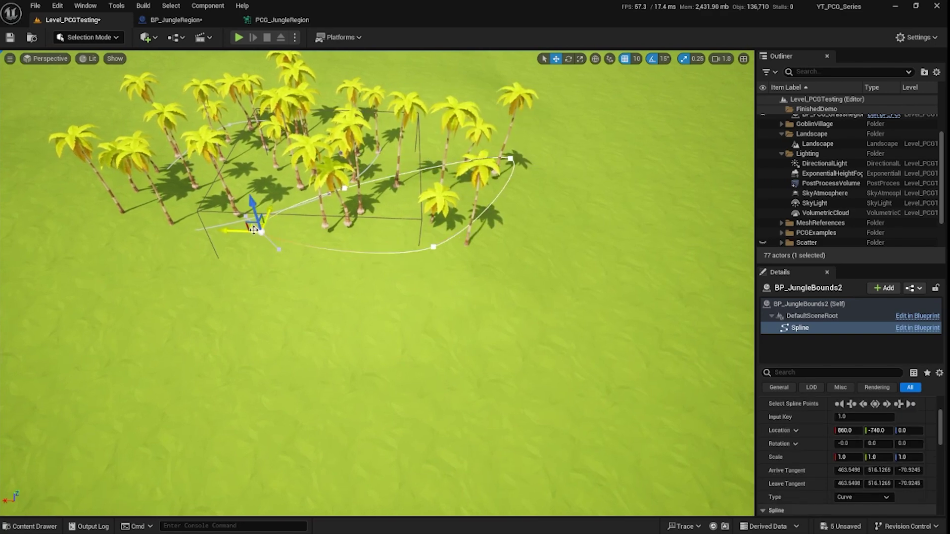
{"action": "left_click_drag", "start_coordinate": [254, 230], "coordinate": [313, 310]}
Step: Move spline point 2 of BP_JungleBounds2 nearer to point 1 and point 0 to about (-1710, -1630, 0)
{"action": "left_click", "coordinate": [344, 188]}
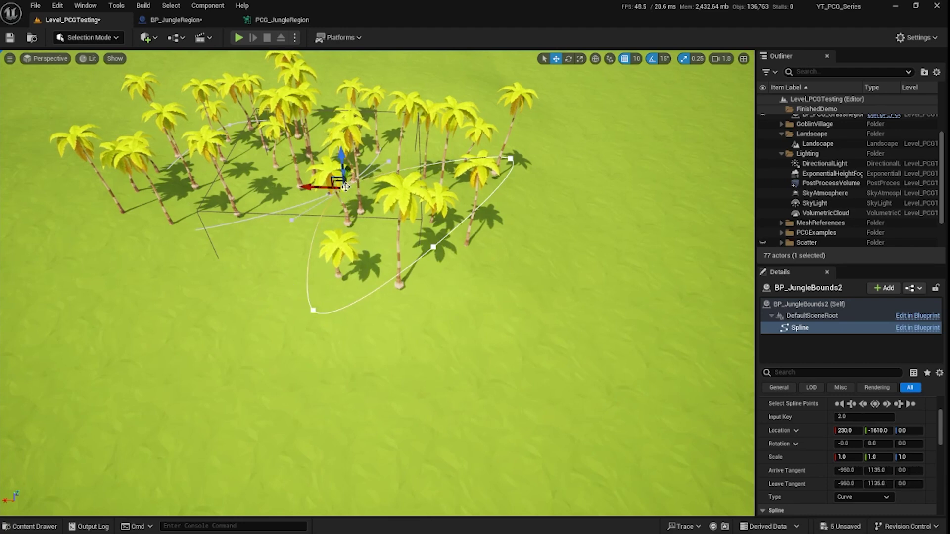
{"action": "left_click_drag", "start_coordinate": [336, 183], "coordinate": [415, 246]}
{"action": "left_click", "coordinate": [435, 246]}
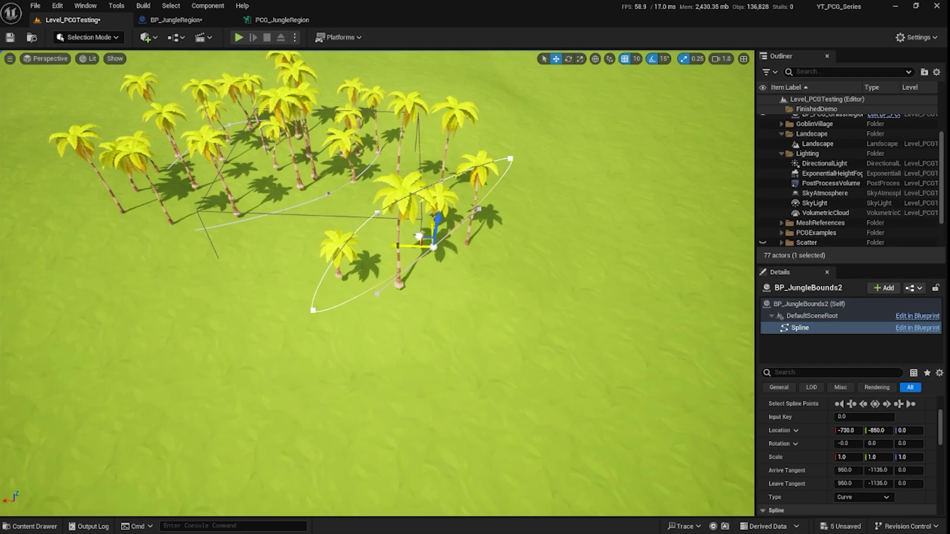
{"action": "left_click_drag", "start_coordinate": [435, 245], "coordinate": [530, 212]}
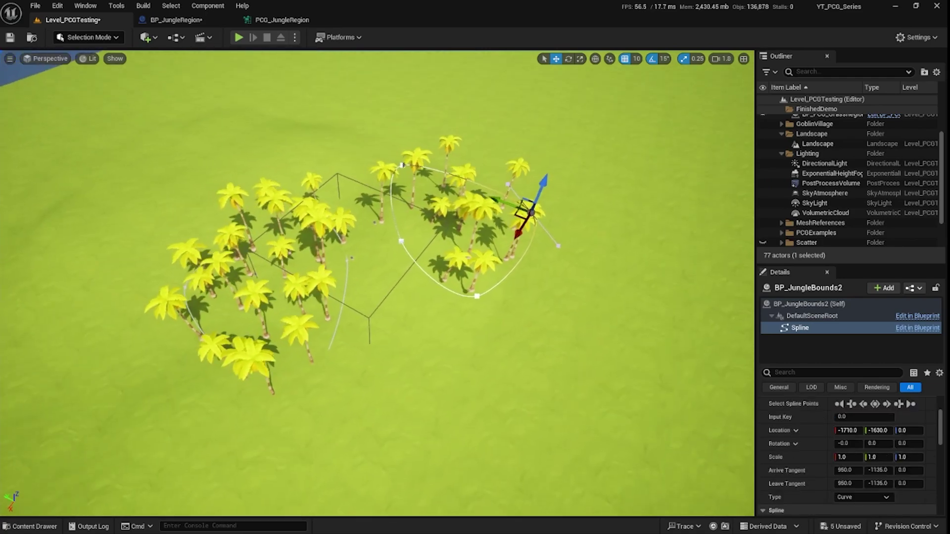
{"action": "scroll", "coordinate": [249, 260], "scroll_direction": "up", "scroll_amount": 5}
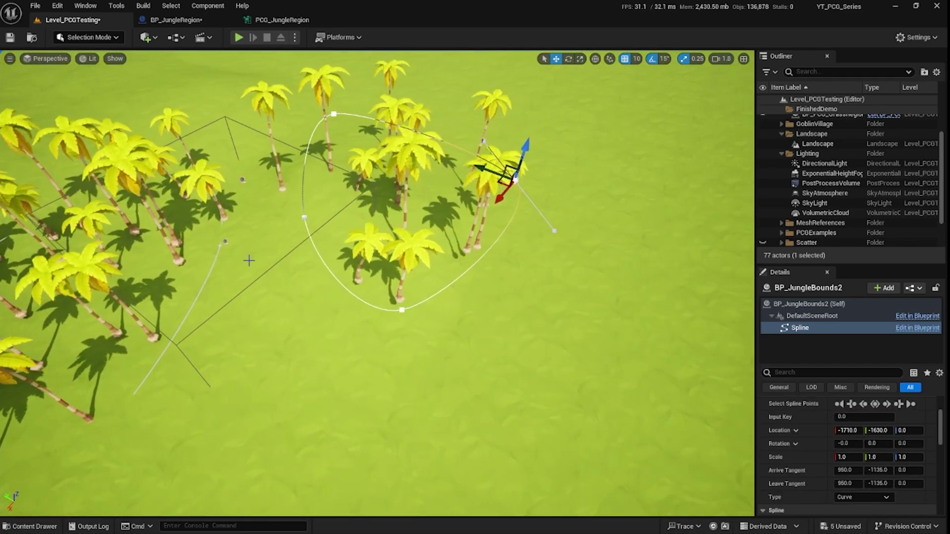
{"action": "scroll", "coordinate": [249, 260], "scroll_direction": "down", "scroll_amount": 3}
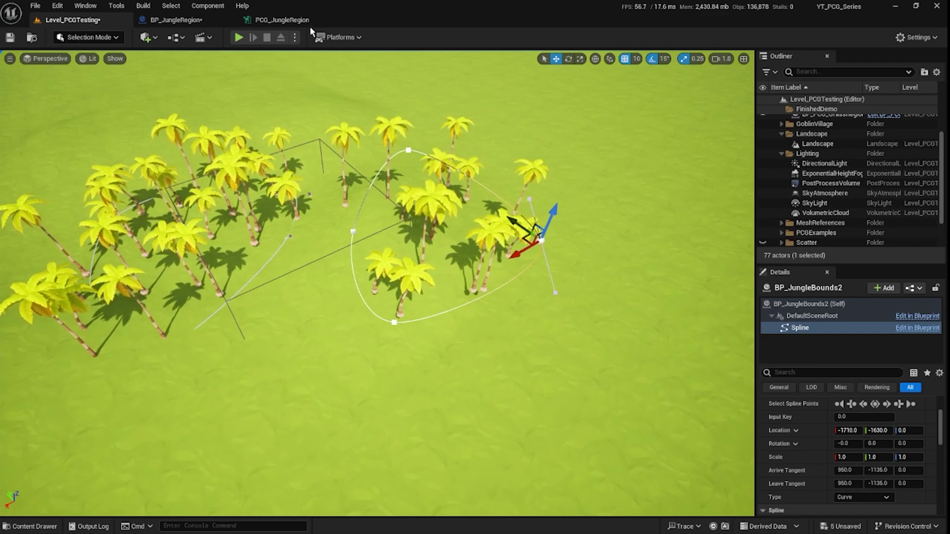
Step: Return to the PCG_JungleRegion graph, show its graph settings and clear the "static" details filter
{"action": "left_click", "coordinate": [292, 20]}
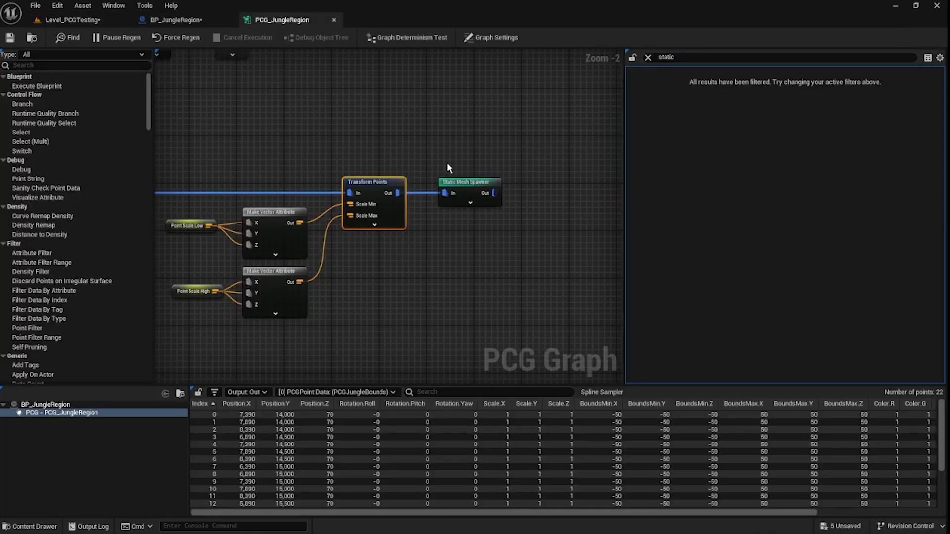
{"action": "scroll", "coordinate": [515, 247], "scroll_direction": "up", "scroll_amount": 2}
{"action": "left_click", "coordinate": [491, 37]}
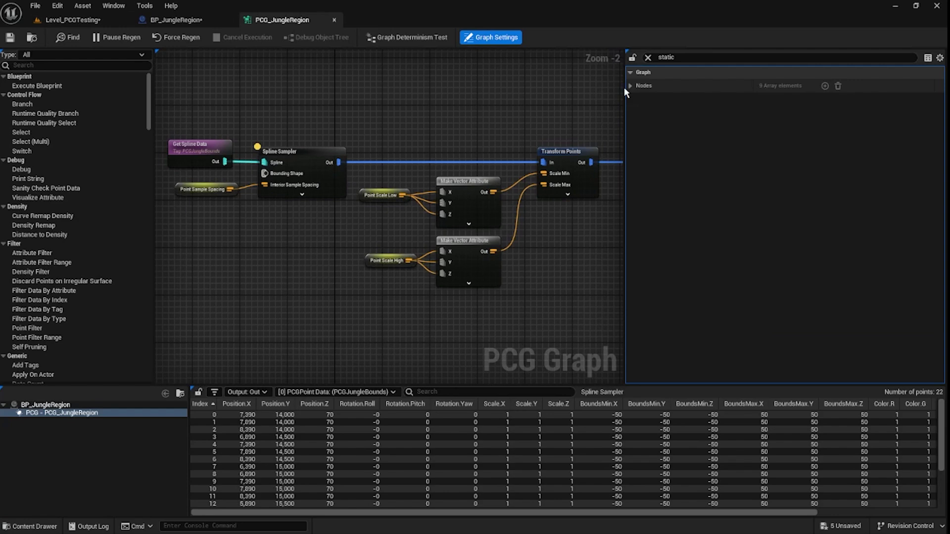
{"action": "left_click", "coordinate": [648, 57]}
{"action": "scroll", "coordinate": [480, 132], "scroll_direction": "down", "scroll_amount": 2}
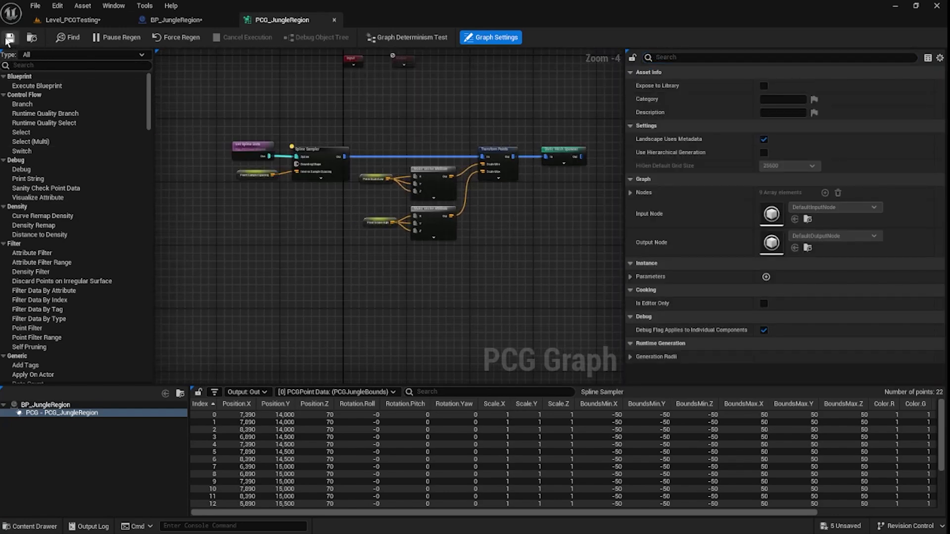
Step: In BP_JungleRegion's Construction Script, add a Sequence node after Set Box Extent and align it with that node
{"action": "left_click", "coordinate": [192, 26]}
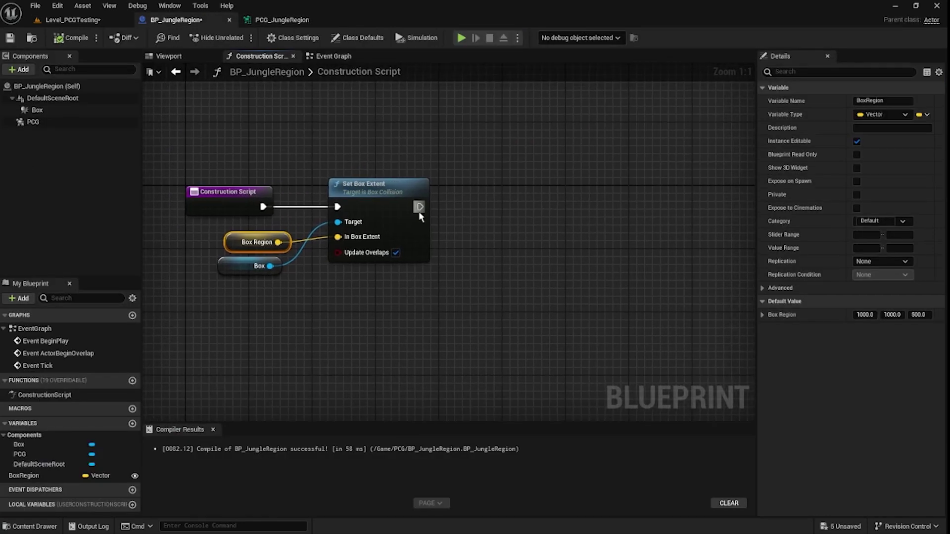
{"action": "left_click_drag", "start_coordinate": [419, 208], "coordinate": [503, 228]}
{"action": "type", "text": "sequence"}
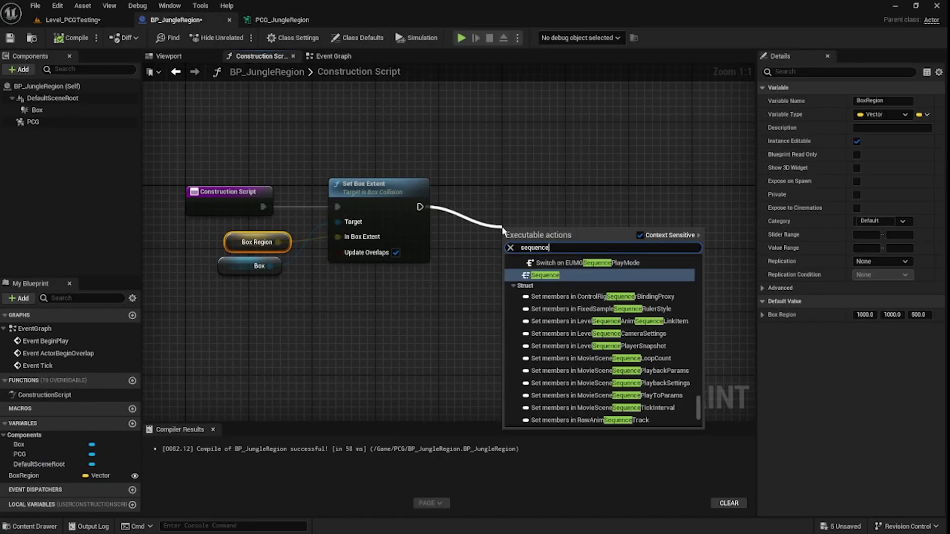
{"action": "key", "text": "Return"}
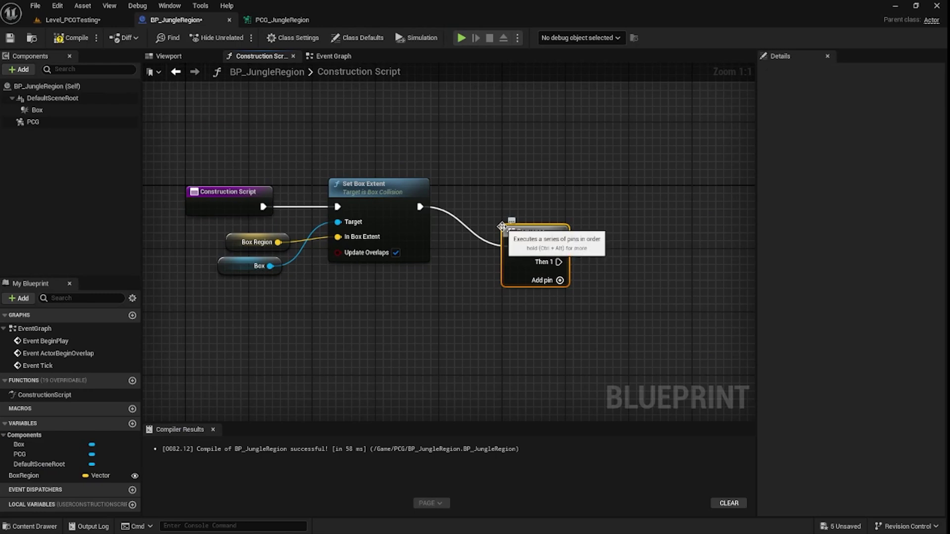
{"action": "left_click_drag", "start_coordinate": [537, 232], "coordinate": [507, 204]}
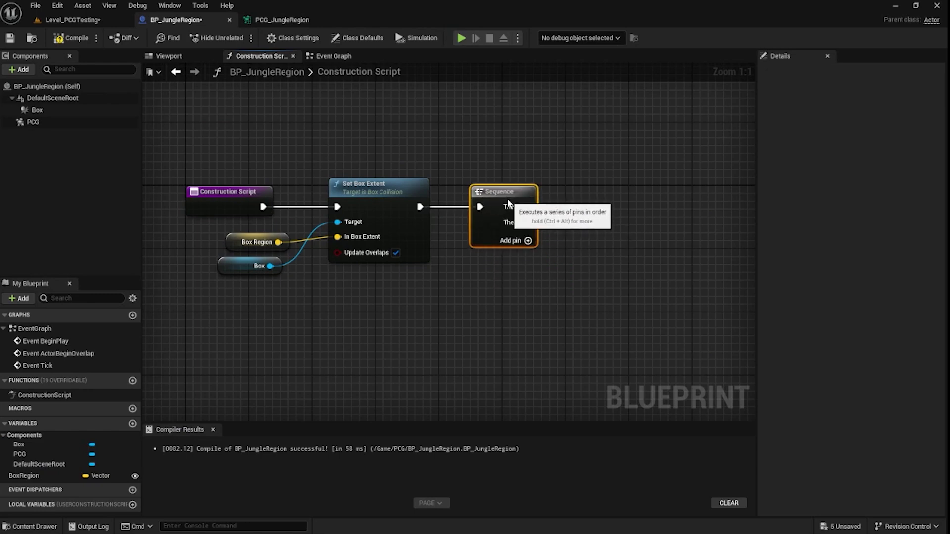
{"action": "right_click_drag", "start_coordinate": [589, 209], "coordinate": [361, 219]}
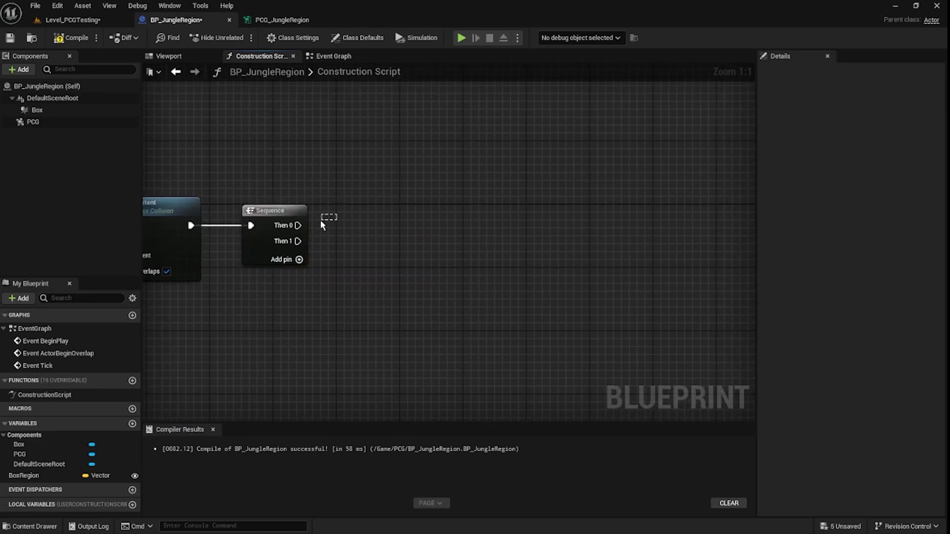
Step: Compile and save the BP_JungleRegion blueprint
{"action": "left_click", "coordinate": [265, 227]}
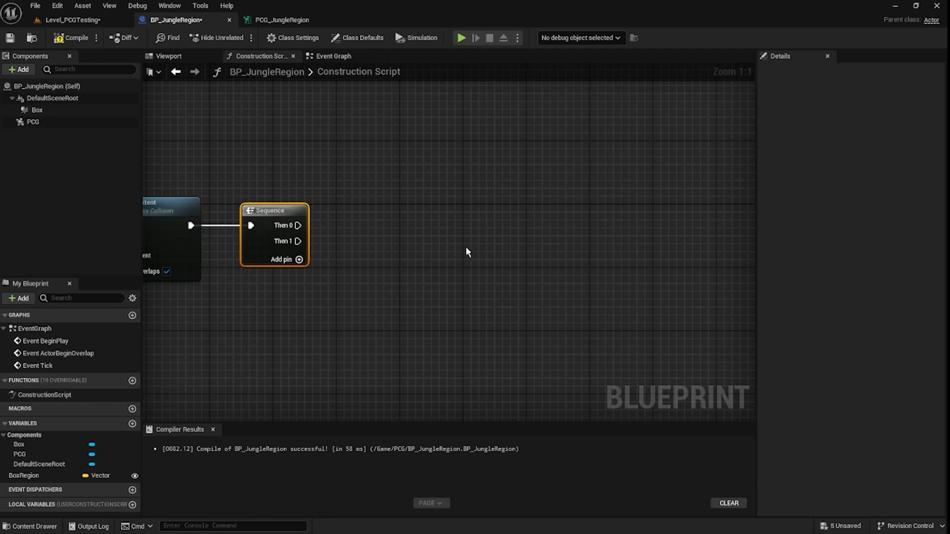
{"action": "left_click", "coordinate": [71, 38]}
{"action": "left_click", "coordinate": [10, 38]}
Step: Place a reference to the PCG component below the Sequence node in the Construction Script
{"action": "right_click_drag", "start_coordinate": [359, 246], "coordinate": [417, 205]}
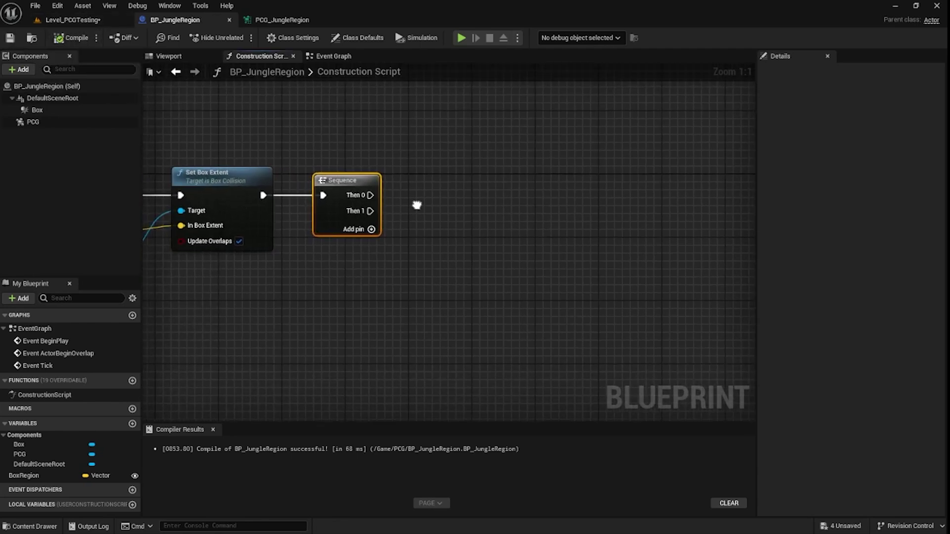
{"action": "left_click", "coordinate": [33, 121]}
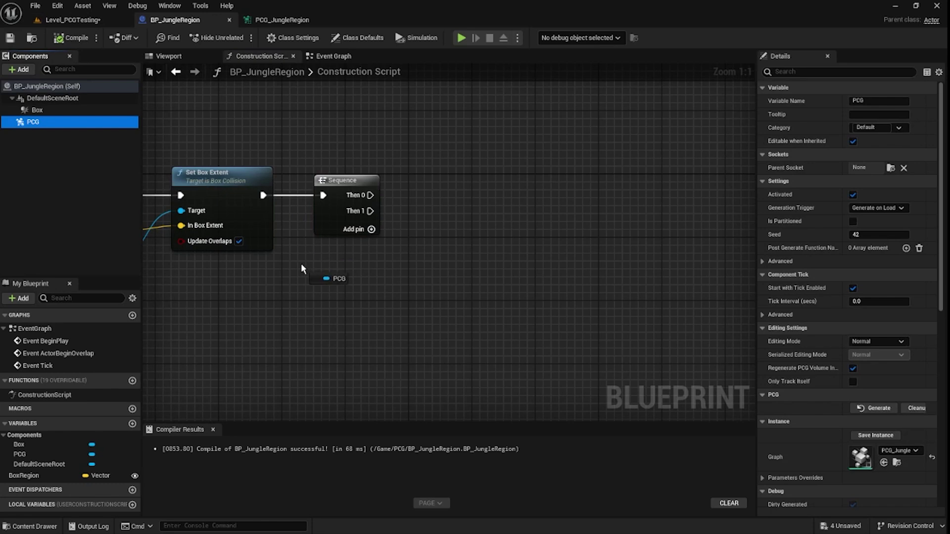
{"action": "left_click_drag", "start_coordinate": [303, 268], "coordinate": [339, 280]}
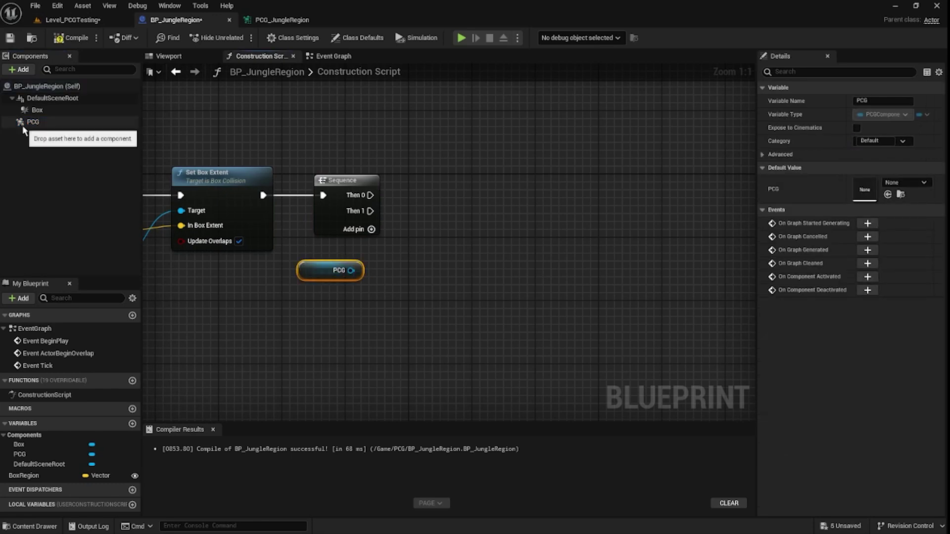
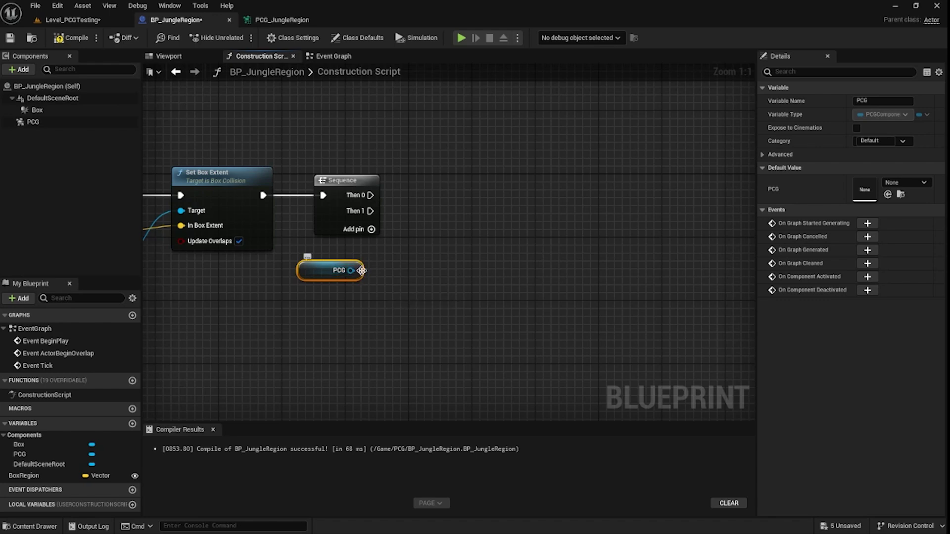
{"action": "left_click", "coordinate": [69, 123]}
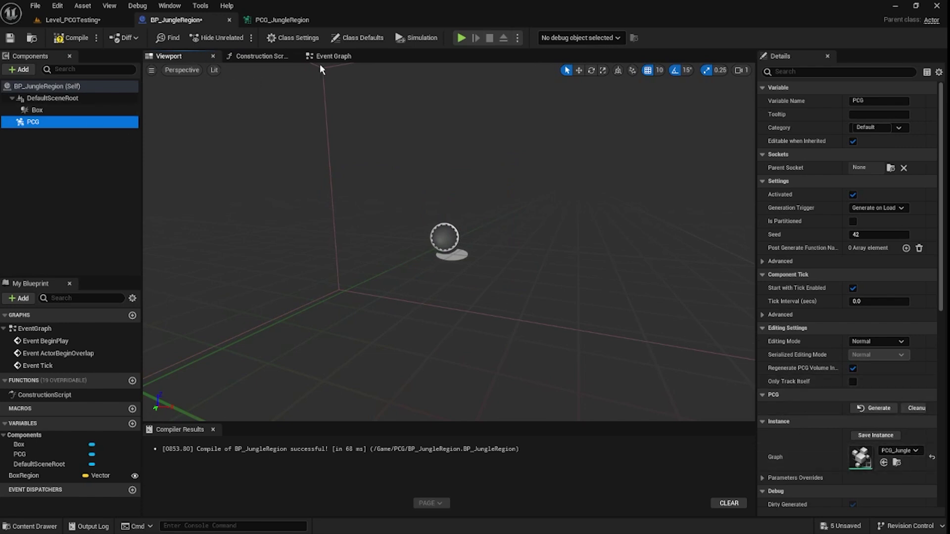
{"action": "left_click", "coordinate": [267, 57]}
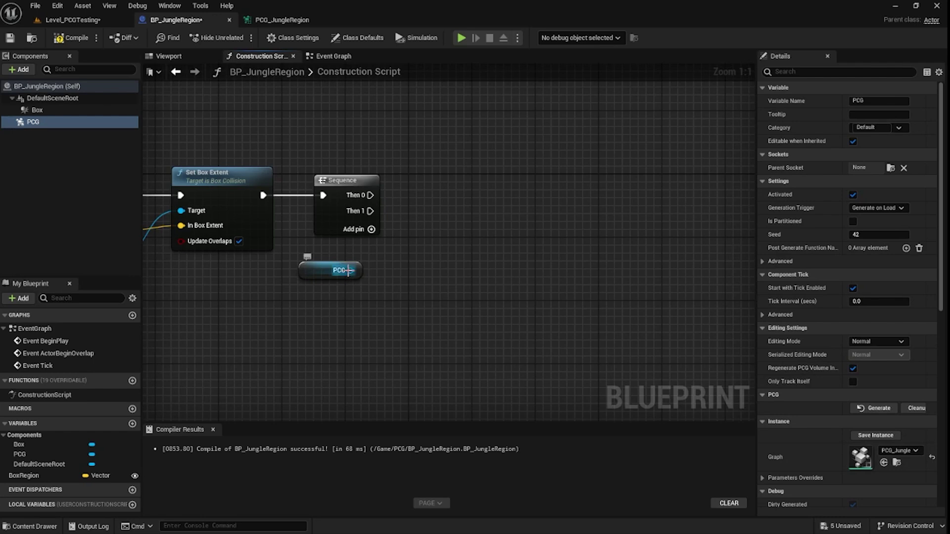
Step: Add a Graph Instance getter node connected to the PCG component reference
{"action": "left_click_drag", "start_coordinate": [349, 270], "coordinate": [438, 339]}
{"action": "type", "text": "graph"}
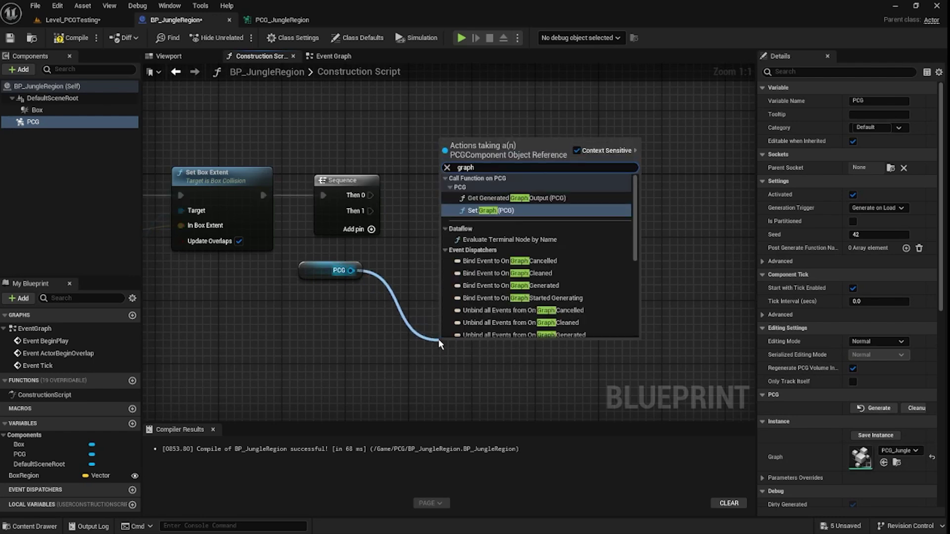
{"action": "type", "text": " in"}
{"action": "key", "text": "Return"}
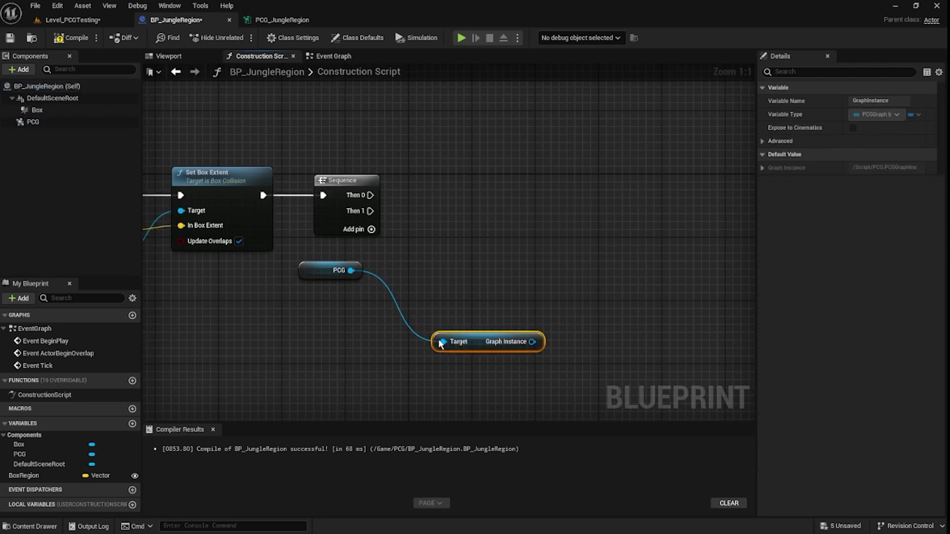
Step: Arrange the PCG reference and Graph Instance getter side by side beneath the Set Box Extent and Sequence nodes
{"action": "left_click_drag", "start_coordinate": [473, 342], "coordinate": [297, 262]}
{"action": "left_click_drag", "start_coordinate": [446, 270], "coordinate": [342, 286]}
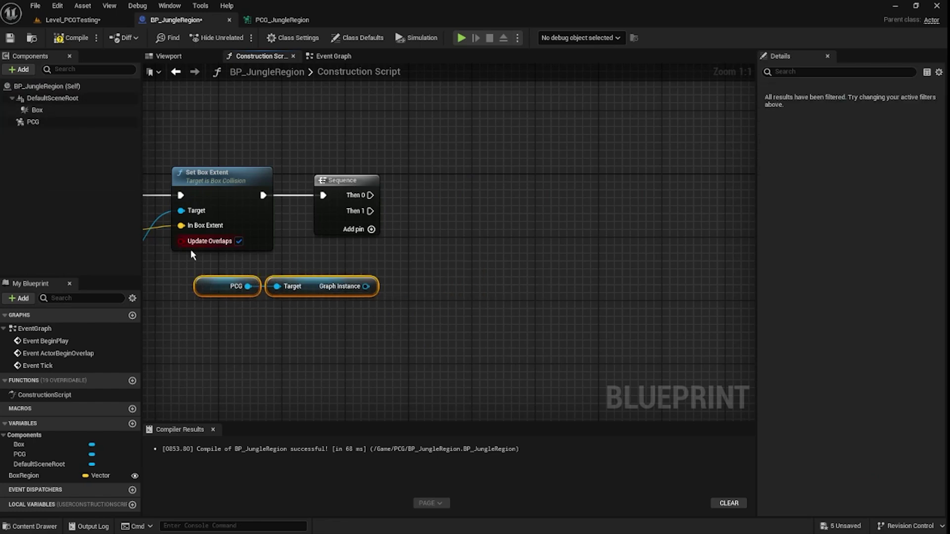
{"action": "left_click", "coordinate": [437, 341]}
Step: Add a Set Float Parameter node fed by the Graph Instance output, placing it beyond the Sequence node
{"action": "left_click_drag", "start_coordinate": [366, 286], "coordinate": [485, 183]}
{"action": "type", "text": "set par"}
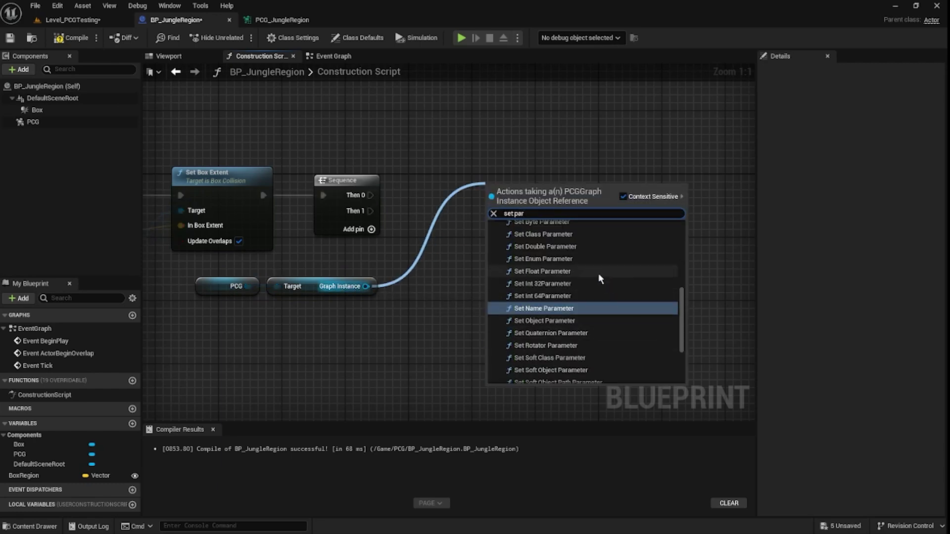
{"action": "scroll", "coordinate": [598, 278], "scroll_direction": "down", "scroll_amount": 4}
{"action": "scroll", "coordinate": [622, 328], "scroll_direction": "up", "scroll_amount": 6}
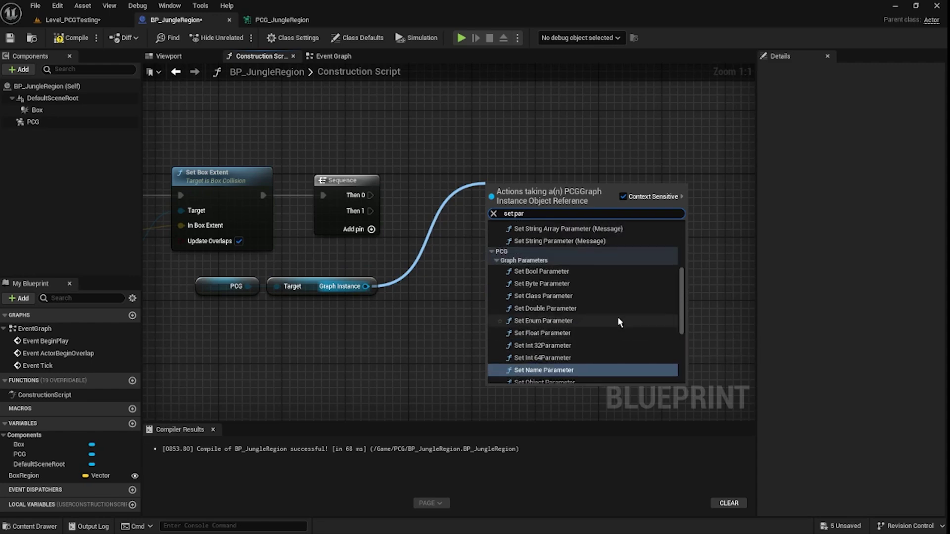
{"action": "scroll", "coordinate": [628, 312], "scroll_direction": "down", "scroll_amount": 2}
{"action": "scroll", "coordinate": [619, 292], "scroll_direction": "down", "scroll_amount": 3}
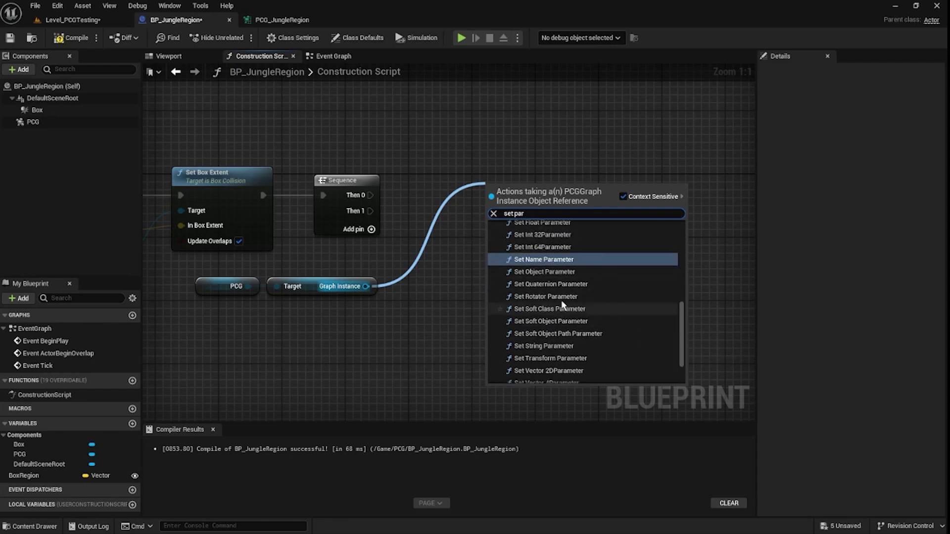
{"action": "scroll", "coordinate": [581, 262], "scroll_direction": "up", "scroll_amount": 2}
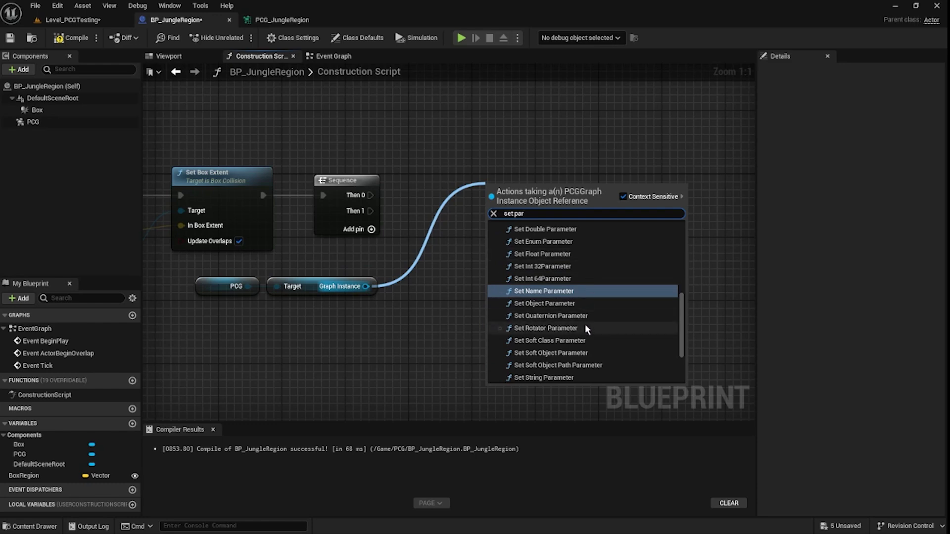
{"action": "scroll", "coordinate": [593, 319], "scroll_direction": "up", "scroll_amount": 2}
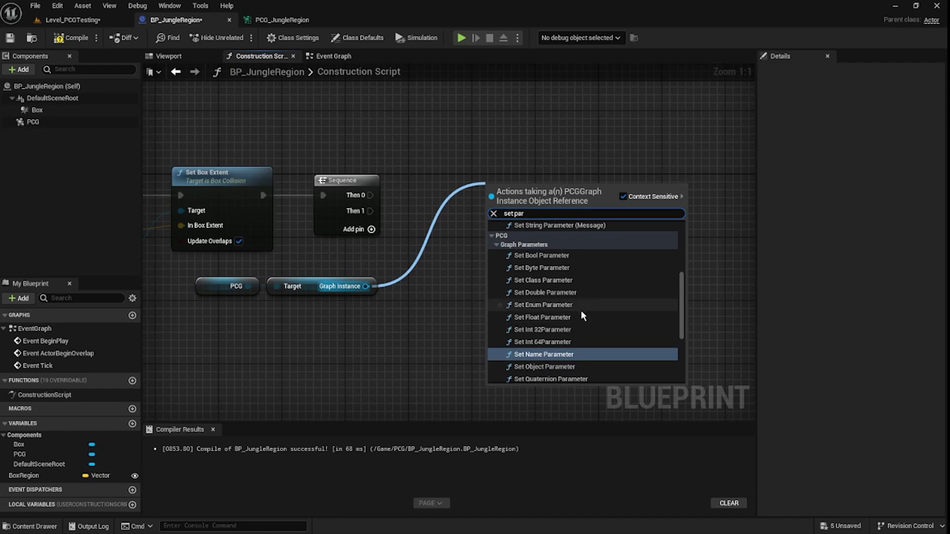
{"action": "scroll", "coordinate": [581, 310], "scroll_direction": "down", "scroll_amount": 4}
{"action": "scroll", "coordinate": [584, 299], "scroll_direction": "down", "scroll_amount": 3}
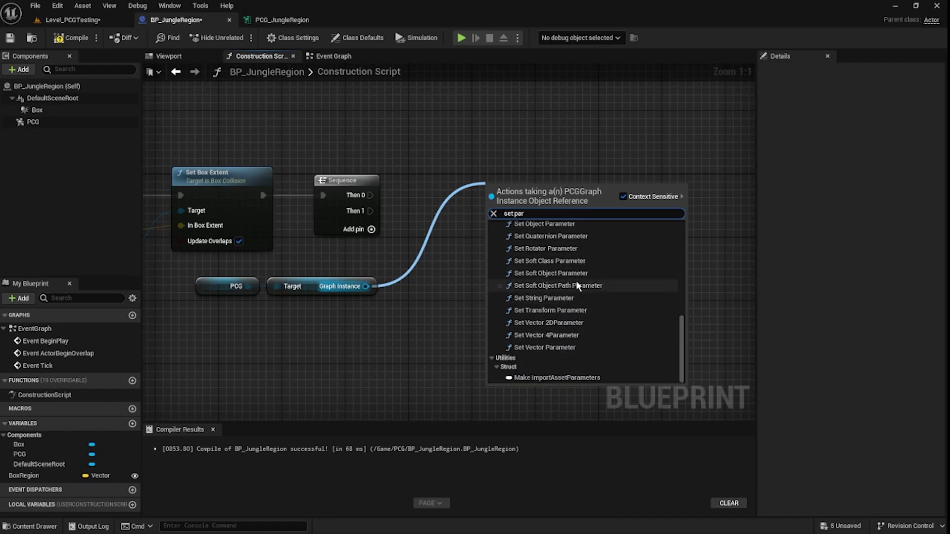
{"action": "scroll", "coordinate": [552, 294], "scroll_direction": "up", "scroll_amount": 4}
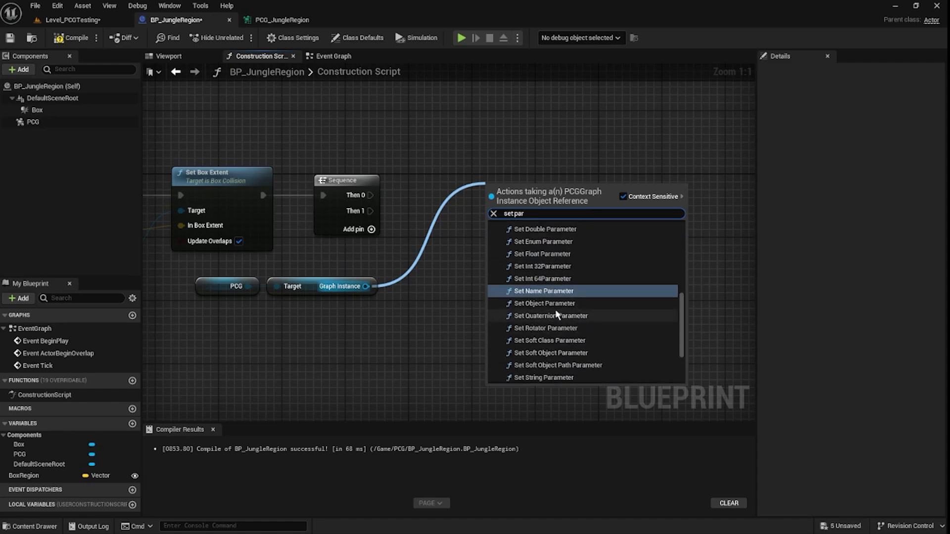
{"action": "left_click", "coordinate": [572, 256]}
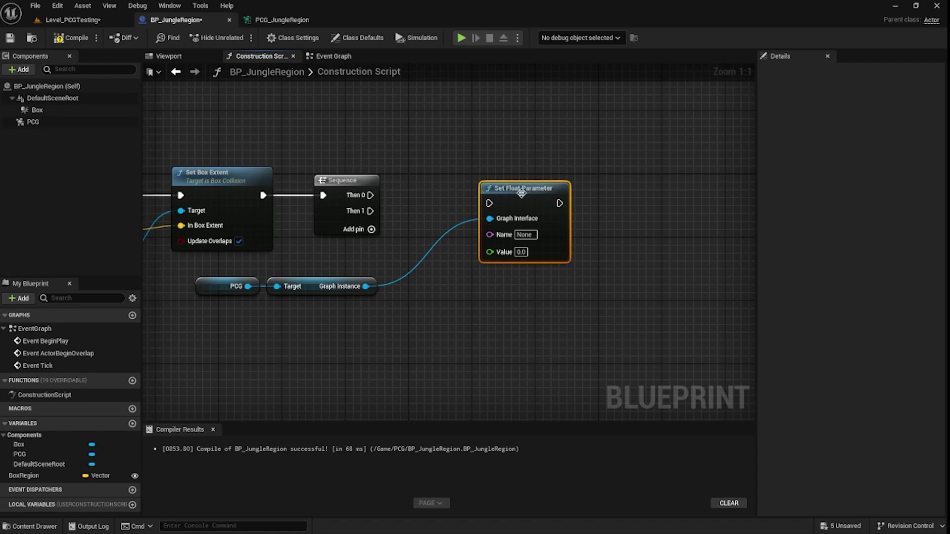
Step: Connect the Sequence's Then 0 output to Set Float Parameter's execution input and align the two nodes
{"action": "left_click_drag", "start_coordinate": [376, 200], "coordinate": [489, 204]}
{"action": "left_click_drag", "start_coordinate": [513, 198], "coordinate": [528, 191]}
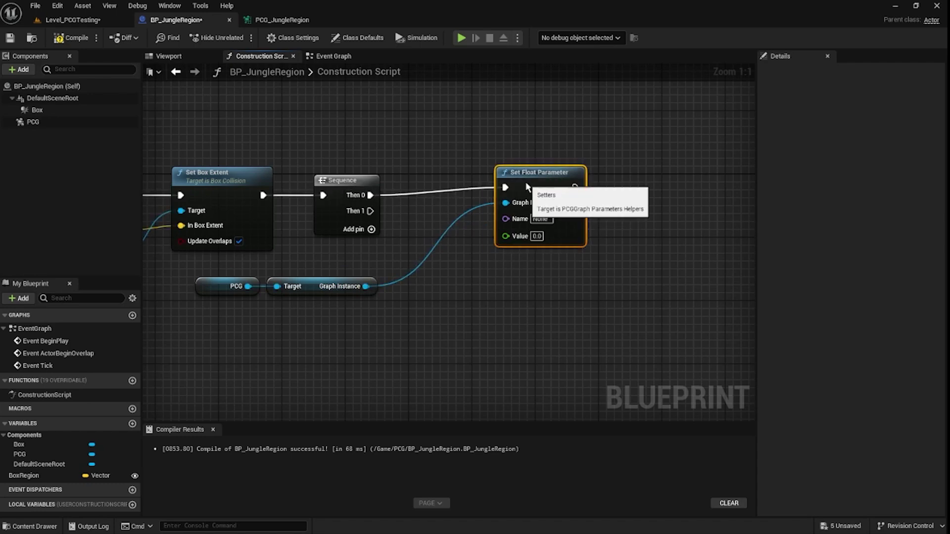
{"action": "left_click", "coordinate": [470, 120]}
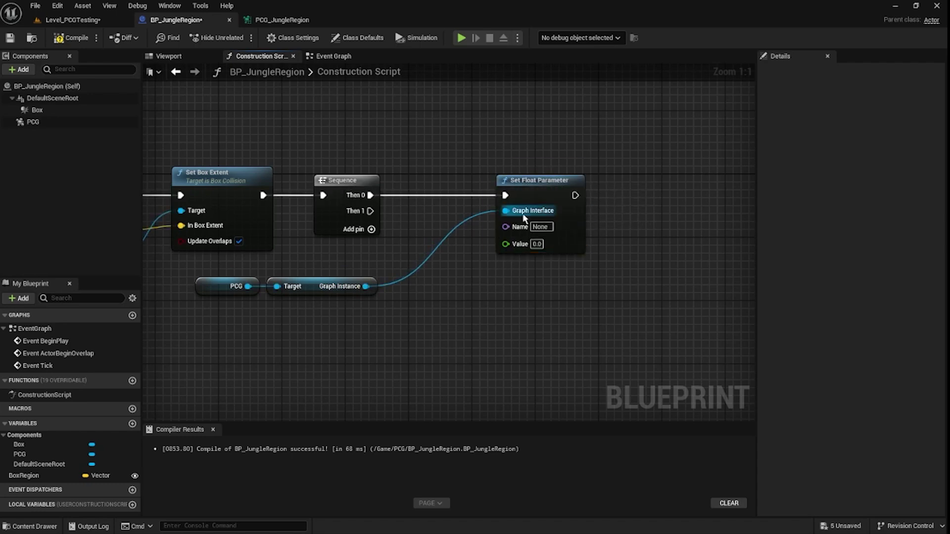
Step: In the PCG_JungleRegion graph, straighten Get Spline Data's link to the Spline Sampler and select the Point Sample Spacing node
{"action": "left_click", "coordinate": [290, 19]}
{"action": "scroll", "coordinate": [226, 177], "scroll_direction": "up", "scroll_amount": 4}
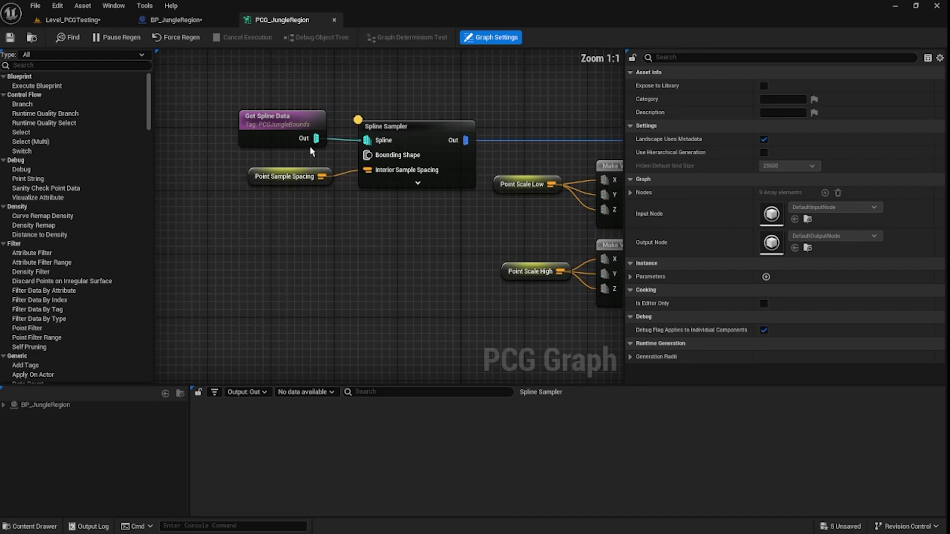
{"action": "mouse_move", "coordinate": [310, 146]}
{"action": "left_mouse_down"}
{"action": "mouse_move", "coordinate": [277, 171]}
{"action": "mouse_move", "coordinate": [302, 147]}
{"action": "left_mouse_up"}
{"action": "left_click_drag", "start_coordinate": [314, 227], "coordinate": [289, 177]}
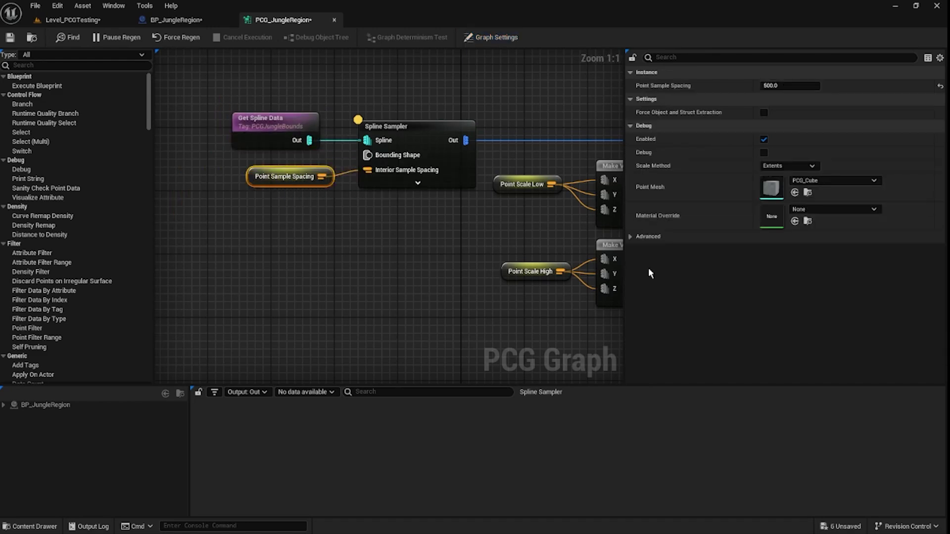
Step: Copy the PointSampleSpacing parameter name from PCG_JungleRegion into the Name of BP_JungleRegion's Set Float Parameter node
{"action": "left_click", "coordinate": [278, 292]}
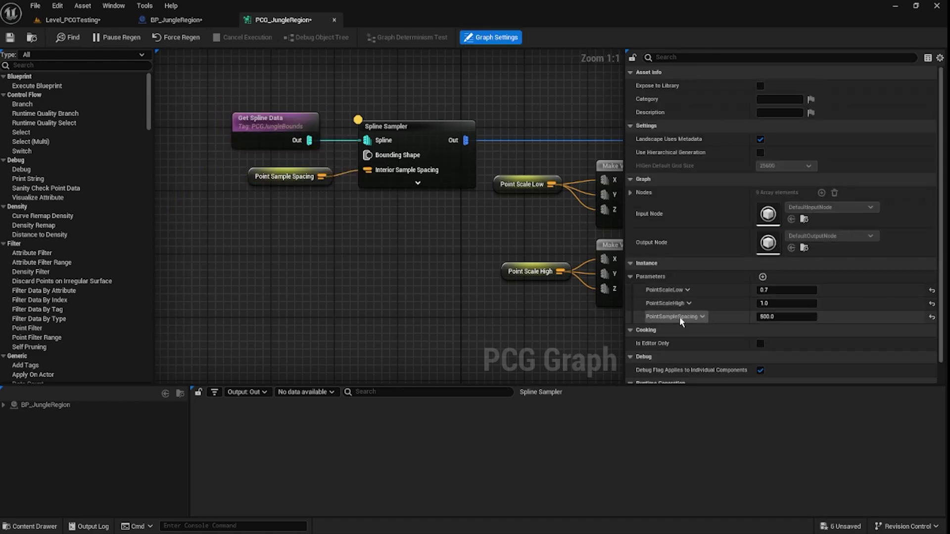
{"action": "right_click", "coordinate": [679, 317]}
{"action": "left_click", "coordinate": [713, 358]}
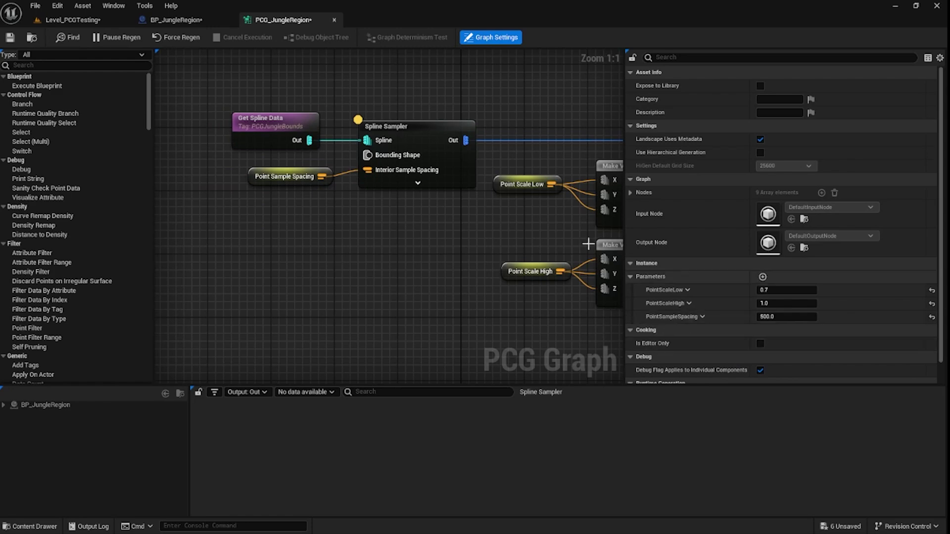
{"action": "left_click", "coordinate": [202, 19]}
{"action": "left_click", "coordinate": [541, 227]}
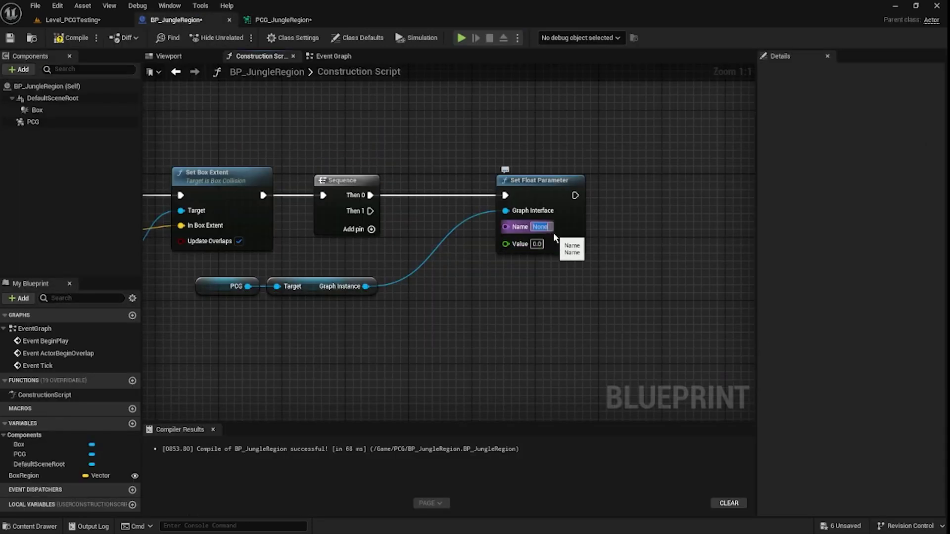
{"action": "key", "text": "ctrl+v"}
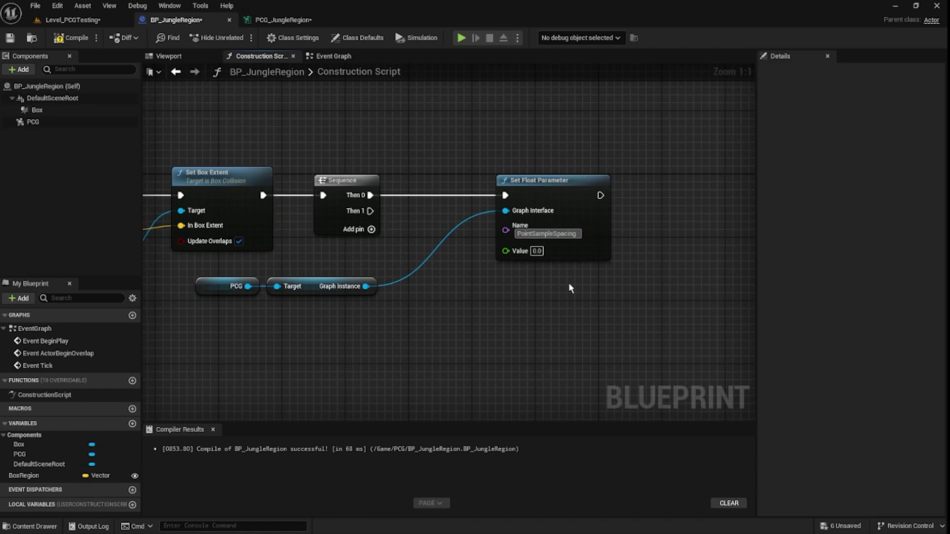
Step: Set the Set Float Parameter value to 500.0, then promote it to a variable with its node below Graph Instance
{"action": "left_click", "coordinate": [292, 20]}
{"action": "left_click_drag", "start_coordinate": [268, 179], "coordinate": [269, 178]}
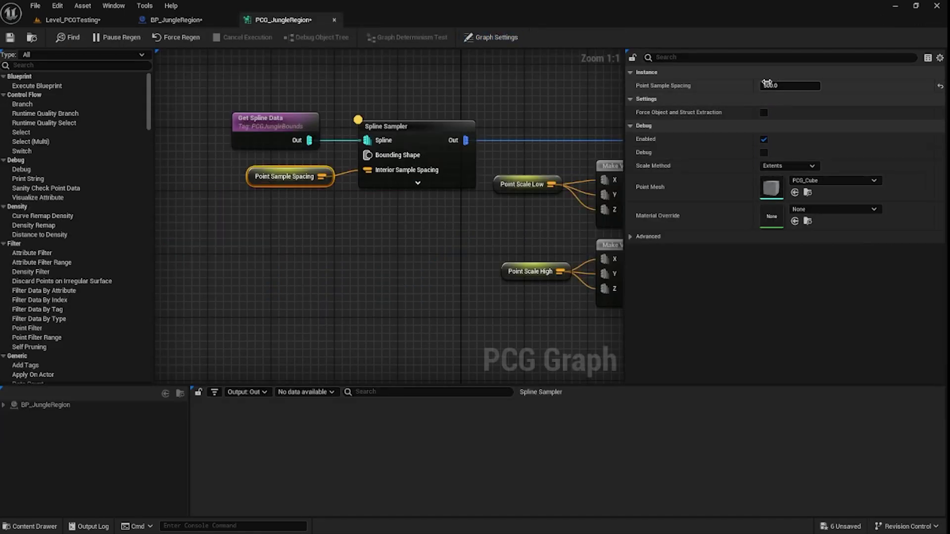
{"action": "left_click", "coordinate": [178, 20]}
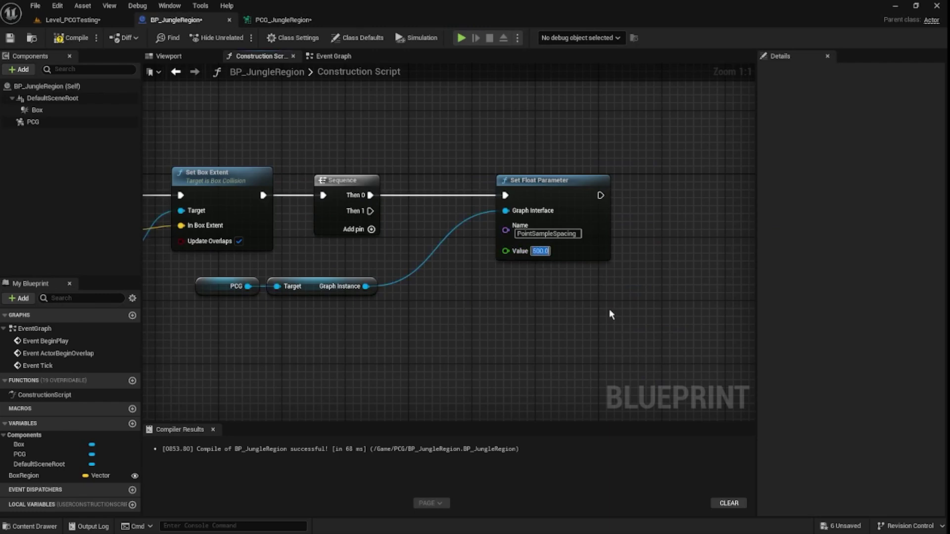
{"action": "right_click", "coordinate": [505, 250]}
{"action": "left_click", "coordinate": [542, 285]}
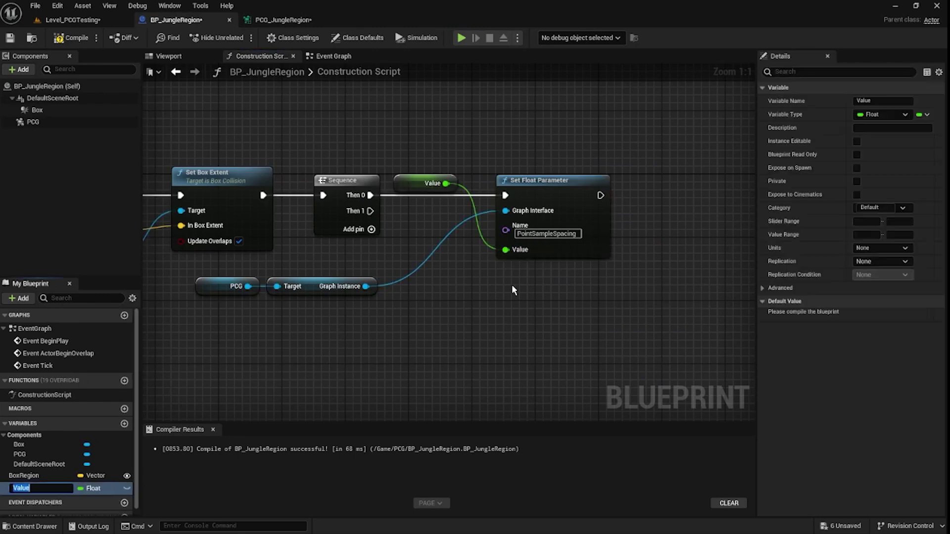
{"action": "left_click_drag", "start_coordinate": [401, 181], "coordinate": [382, 326]}
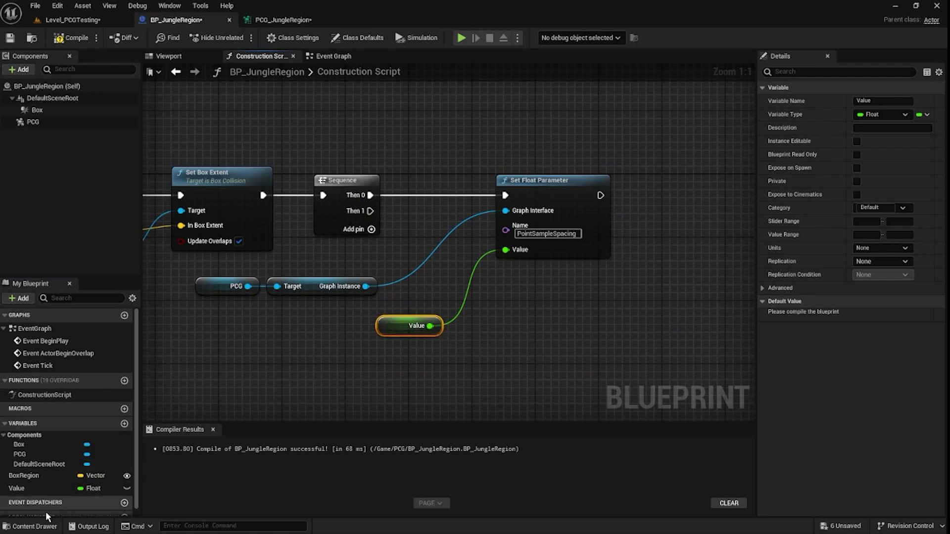
Step: Rename the new float variable Value to PointSampleSpacing
{"action": "left_click", "coordinate": [20, 489]}
{"action": "left_click", "coordinate": [19, 489]}
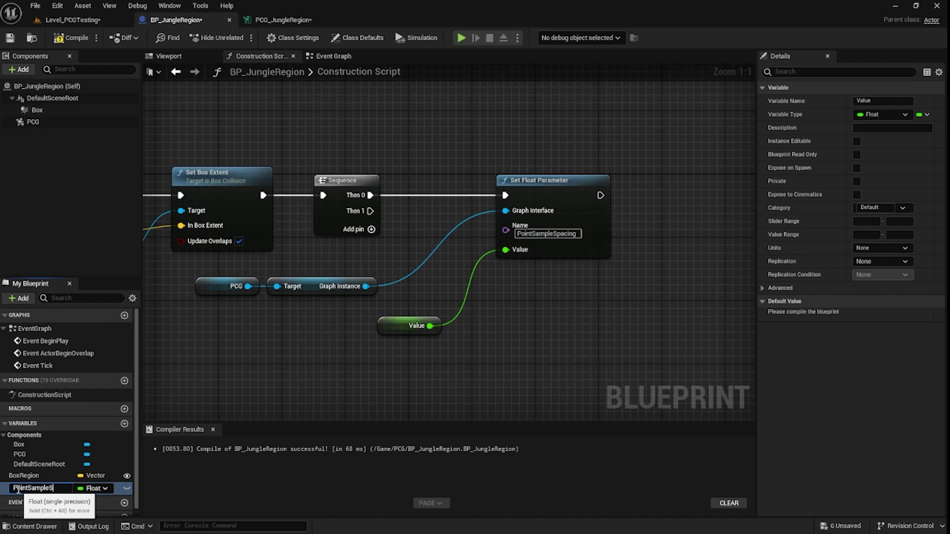
{"action": "type", "text": "PointSampleSpacing"}
{"action": "key", "text": "Return"}
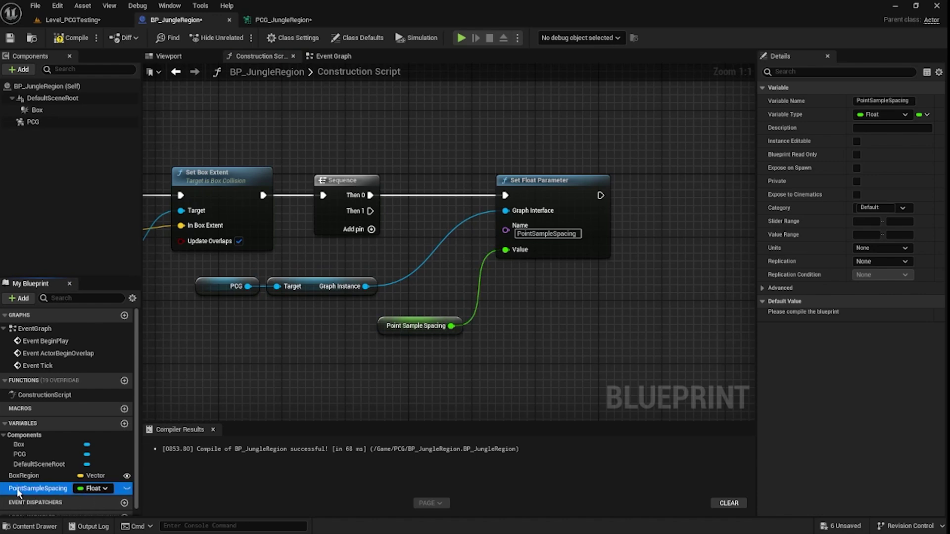
Step: Make the PointSampleSpacing variable instance editable and compile the blueprint
{"action": "left_click", "coordinate": [69, 38]}
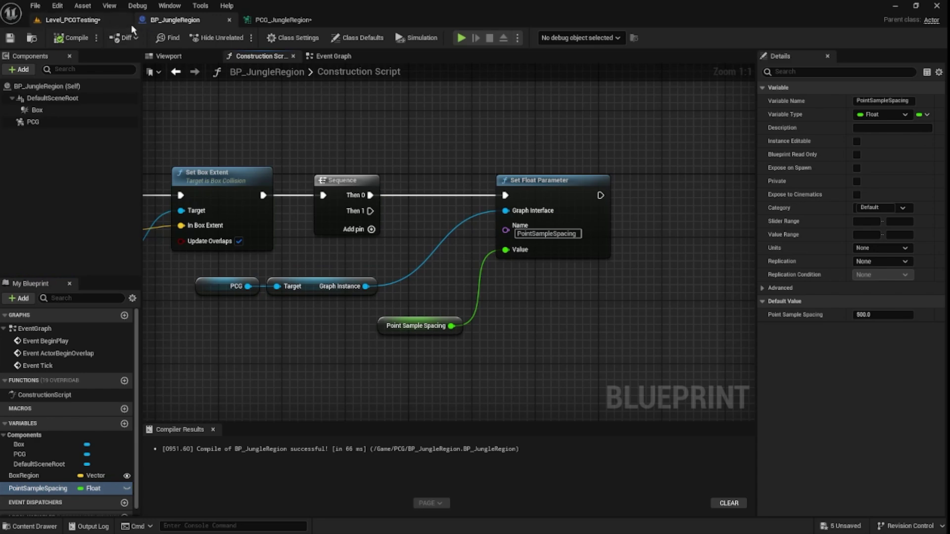
{"action": "left_click", "coordinate": [127, 489]}
{"action": "left_click", "coordinate": [70, 38]}
Step: Select BP_JungleRegion in the level and try a smaller Point Sample Spacing, then a larger one of about 2151
{"action": "left_click", "coordinate": [73, 21]}
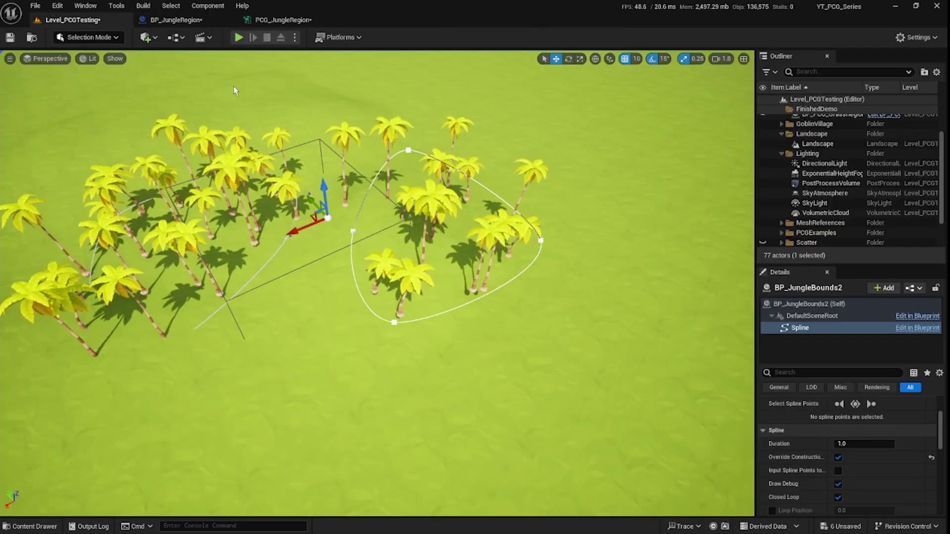
{"action": "left_click", "coordinate": [317, 140]}
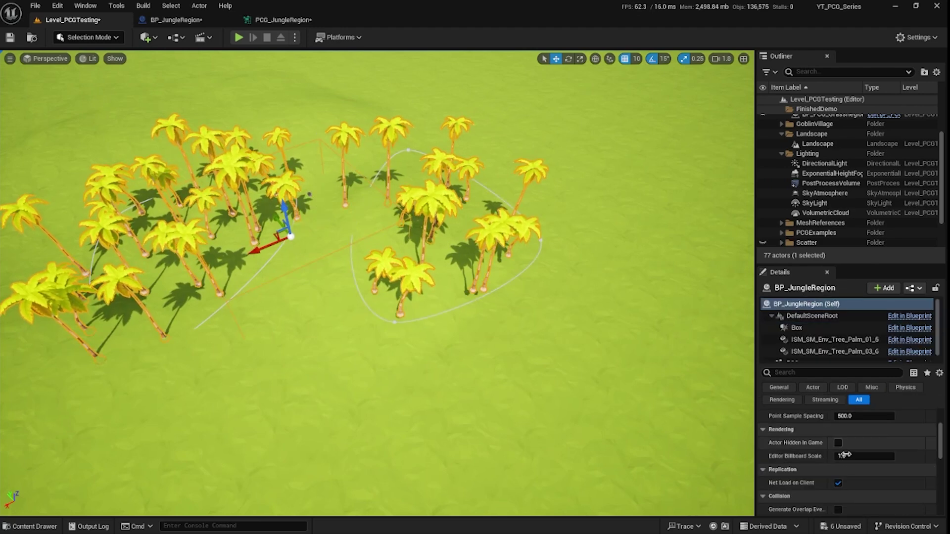
{"action": "scroll", "coordinate": [851, 485], "scroll_direction": "up", "scroll_amount": 3}
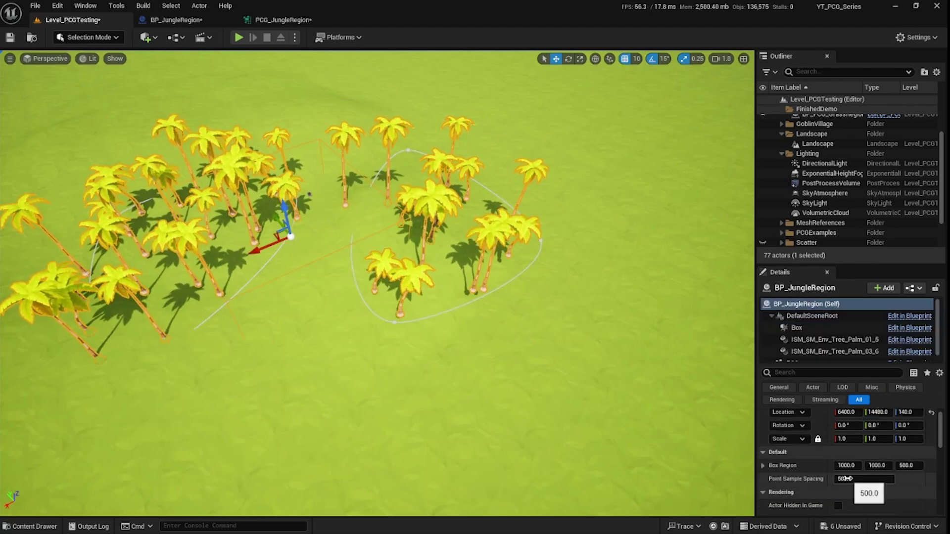
{"action": "left_click_drag", "start_coordinate": [857, 477], "coordinate": [885, 481]}
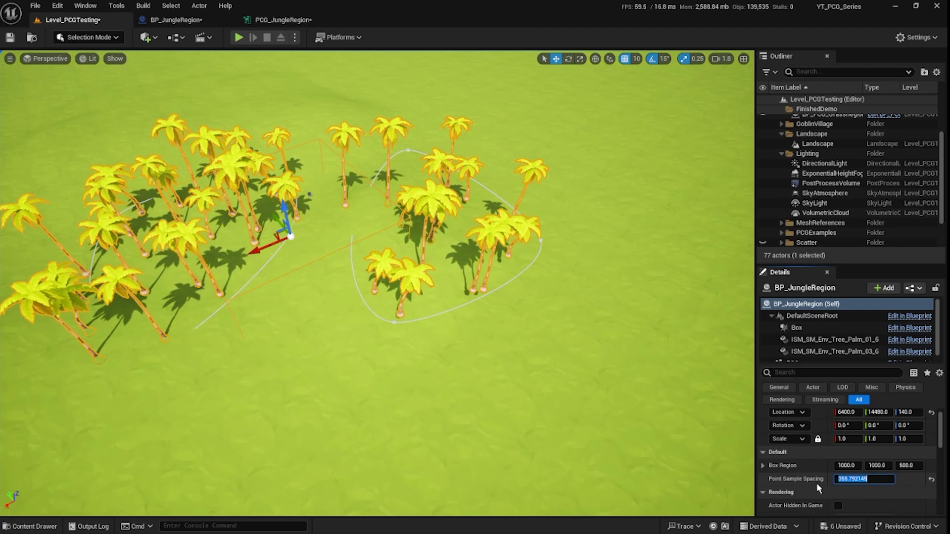
{"action": "left_click", "coordinate": [851, 479]}
{"action": "left_click_drag", "start_coordinate": [841, 480], "coordinate": [912, 486]}
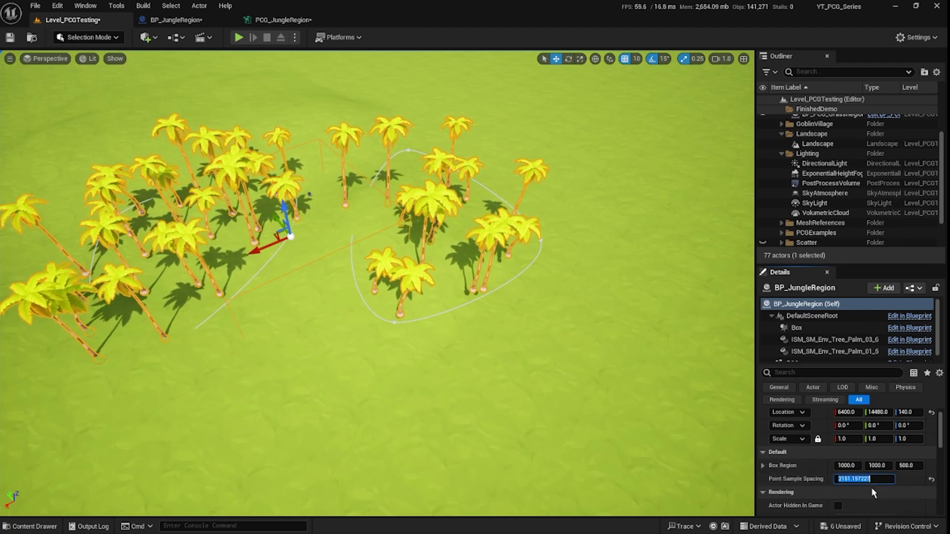
Step: Set the selected jungle region's Point Sample Spacing back to 500
{"action": "type", "text": "5000"}
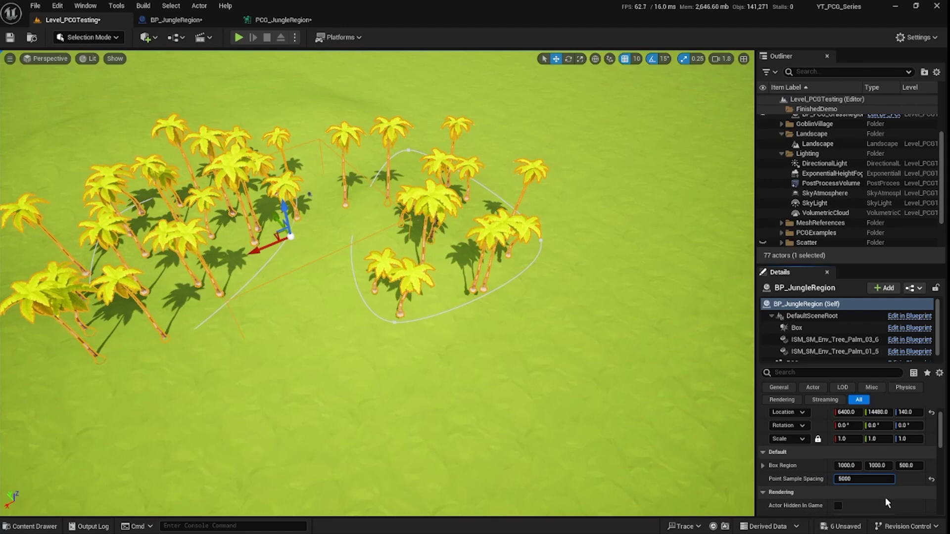
{"action": "key", "text": "BackSpace"}
{"action": "key", "text": "Return"}
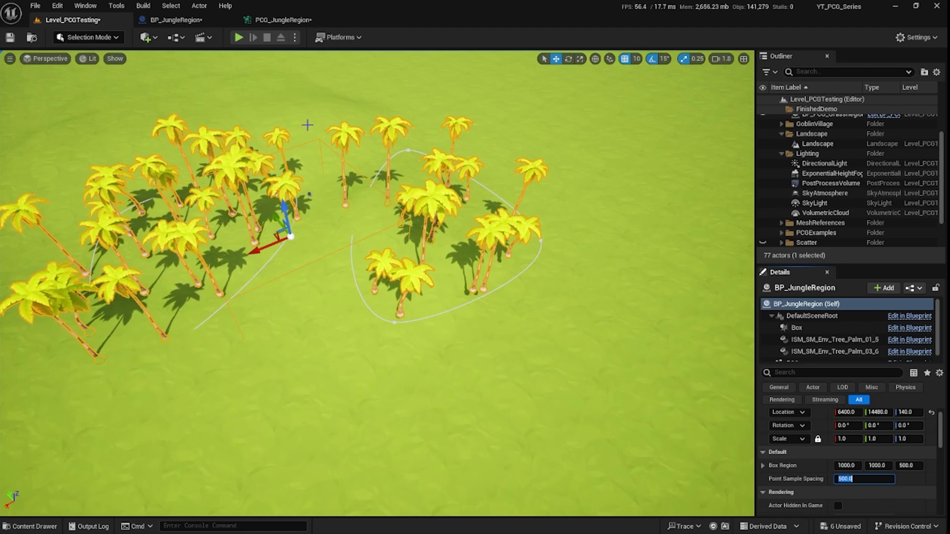
Step: Add a PCG component reference to BP_JungleRegion's Construction Script and a Generate Local node targeting it
{"action": "left_click", "coordinate": [198, 20]}
{"action": "right_click_drag", "start_coordinate": [450, 267], "coordinate": [371, 193]}
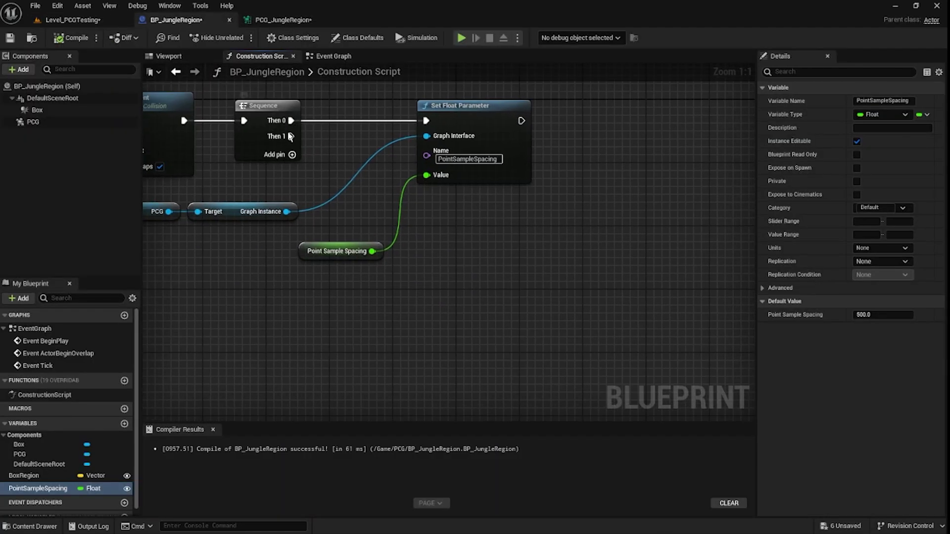
{"action": "right_click_drag", "start_coordinate": [307, 151], "coordinate": [351, 99]}
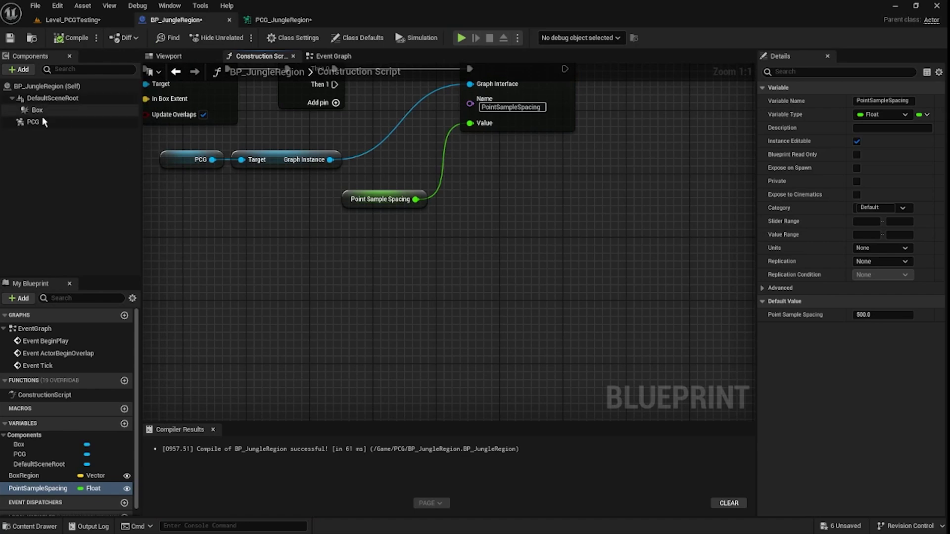
{"action": "left_click_drag", "start_coordinate": [33, 122], "coordinate": [501, 242]}
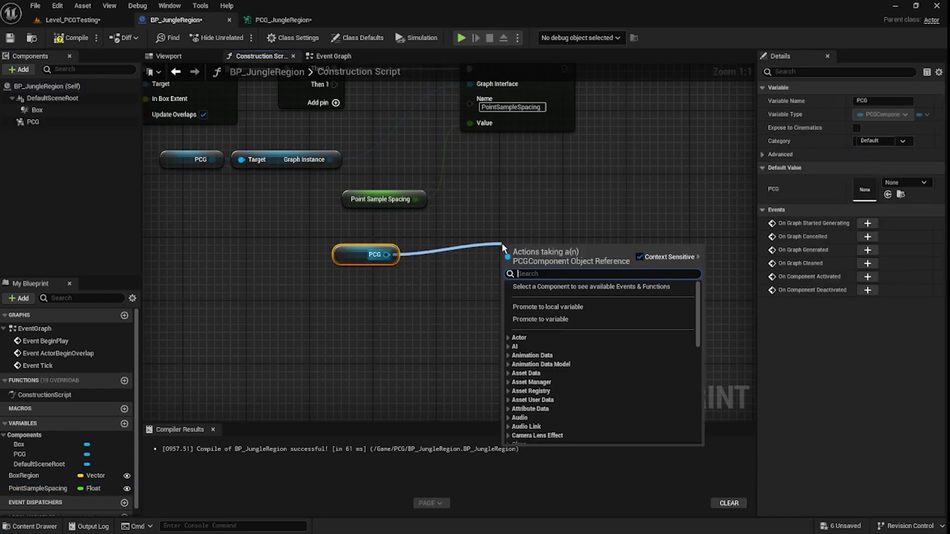
{"action": "type", "text": "gener"}
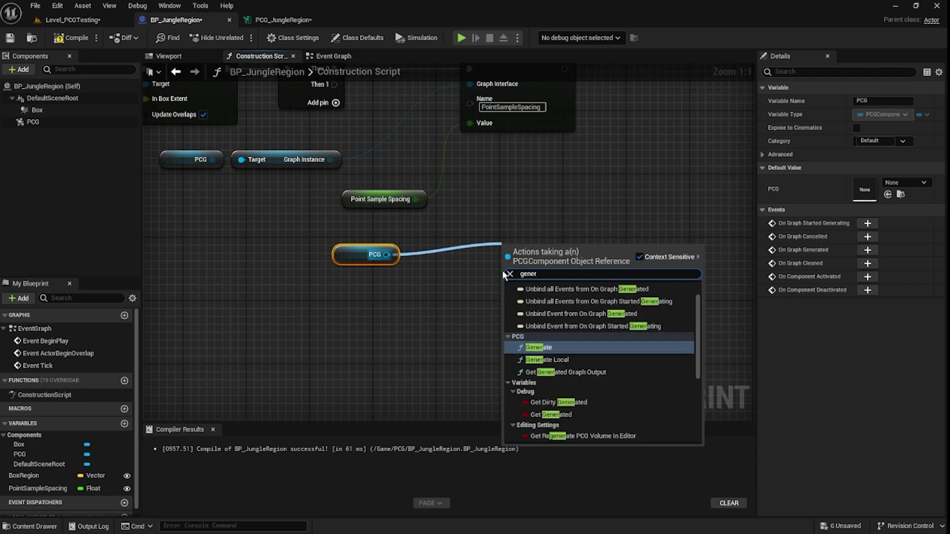
{"action": "left_click", "coordinate": [540, 360]}
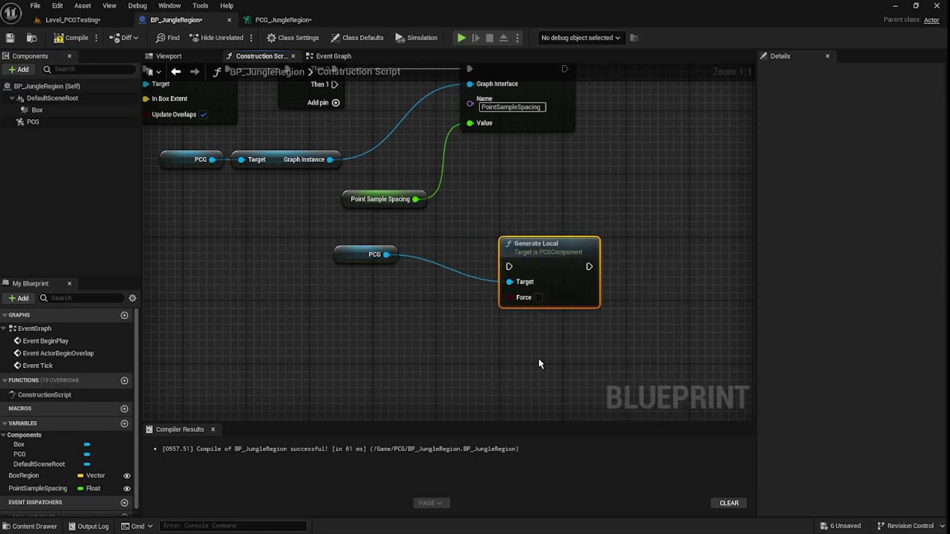
Step: Connect the Sequence's Then 1 output to Generate Local with Force enabled, tidy the nodes, and compile and save the blueprint
{"action": "left_click_drag", "start_coordinate": [342, 87], "coordinate": [511, 193]}
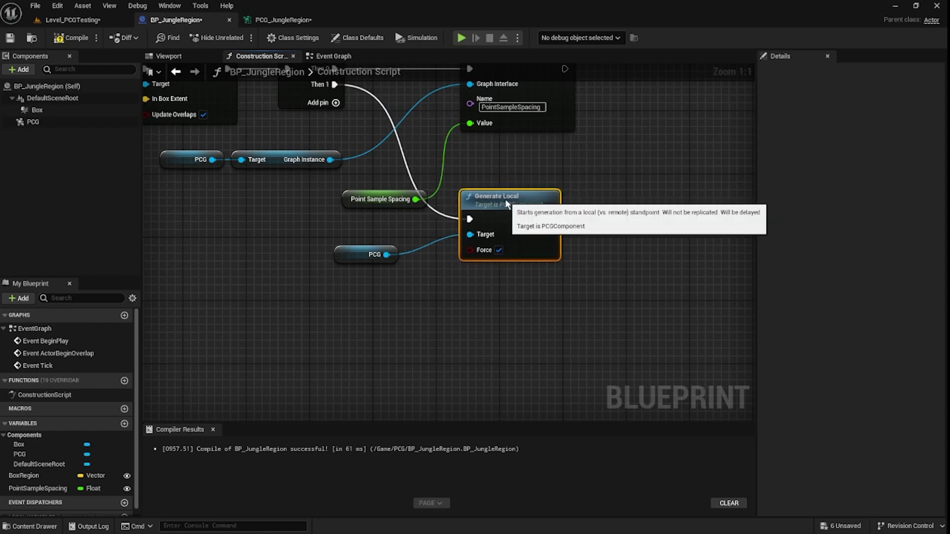
{"action": "left_click_drag", "start_coordinate": [343, 207], "coordinate": [289, 205]}
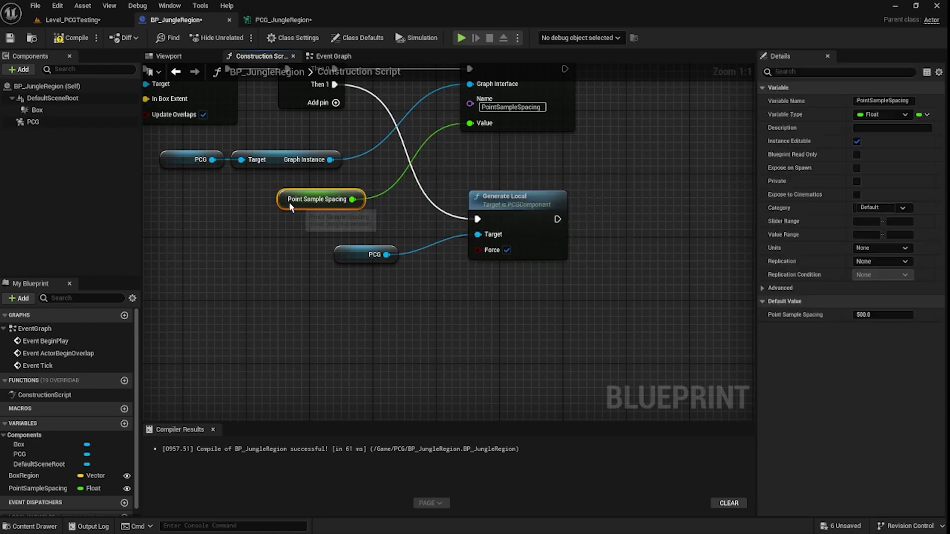
{"action": "left_click", "coordinate": [345, 223]}
{"action": "left_click", "coordinate": [66, 38]}
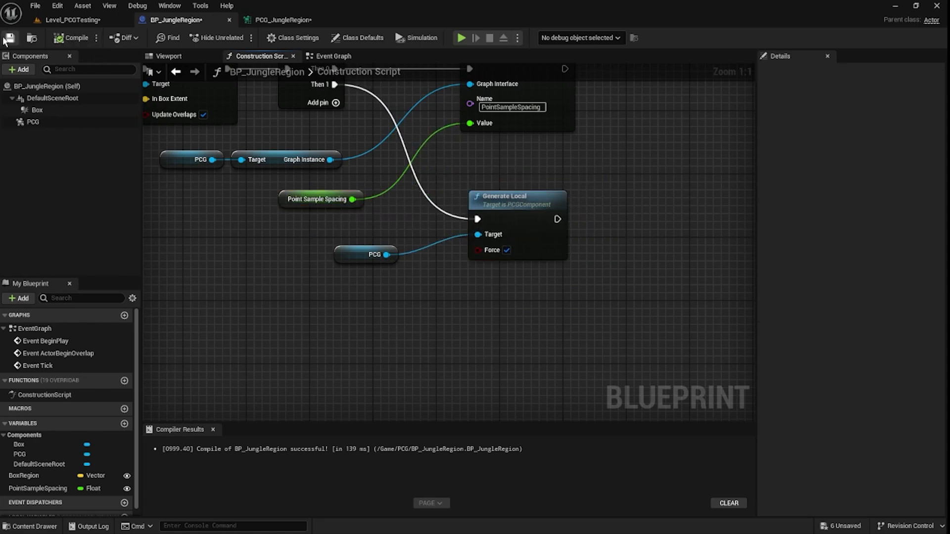
Step: Change the jungle region's Point Sample Spacing in the level to about 1191 to test regeneration
{"action": "left_click", "coordinate": [73, 20]}
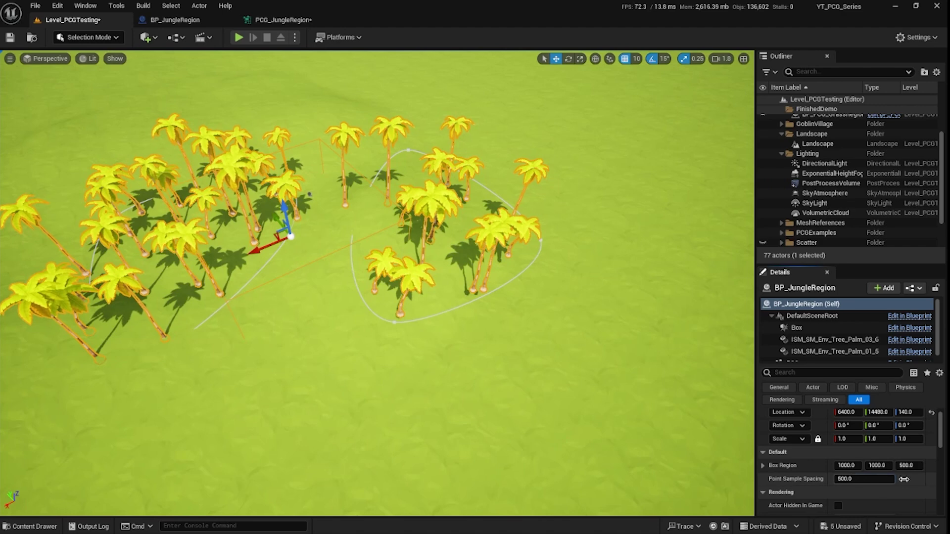
{"action": "left_click_drag", "start_coordinate": [904, 479], "coordinate": [925, 480]}
{"action": "left_click", "coordinate": [870, 480]}
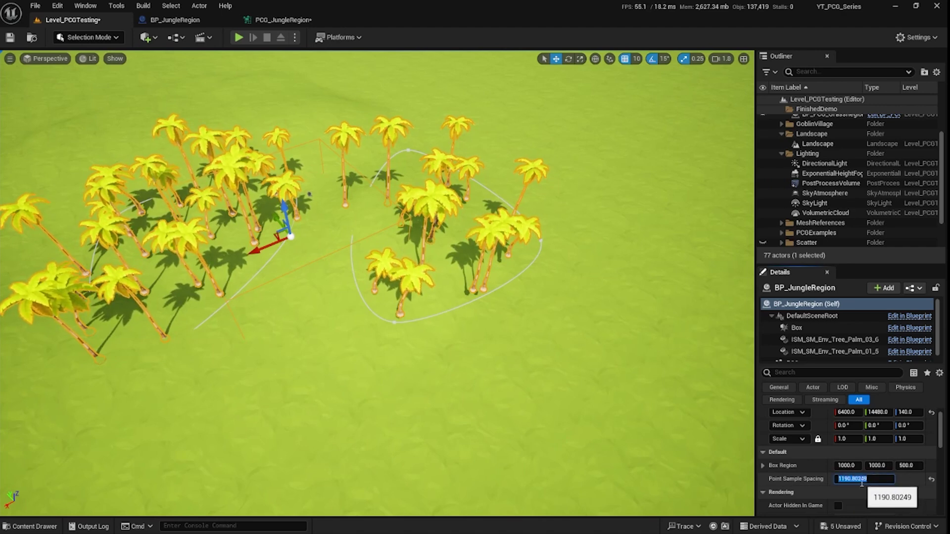
{"action": "left_click", "coordinate": [861, 481]}
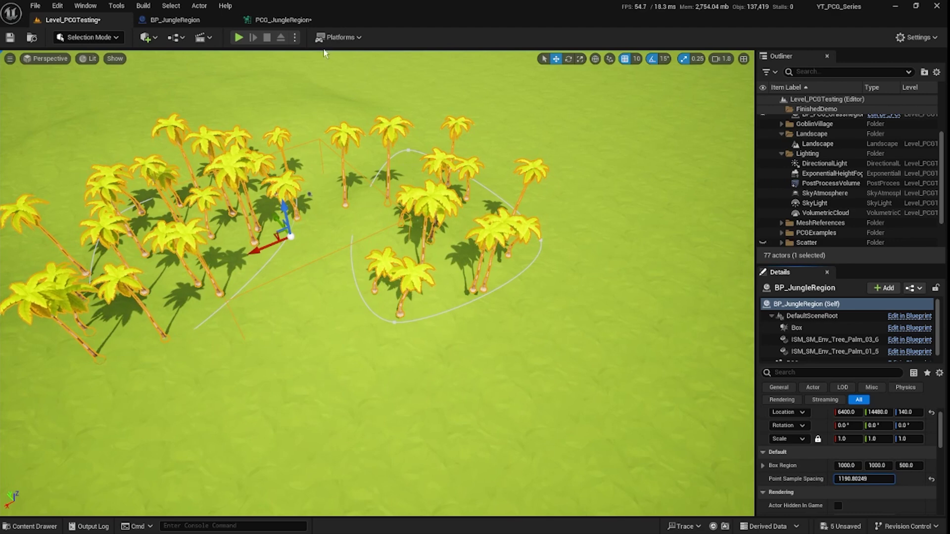
Step: Add a new function to the BP_JungleRegion blueprint
{"action": "left_click", "coordinate": [176, 20]}
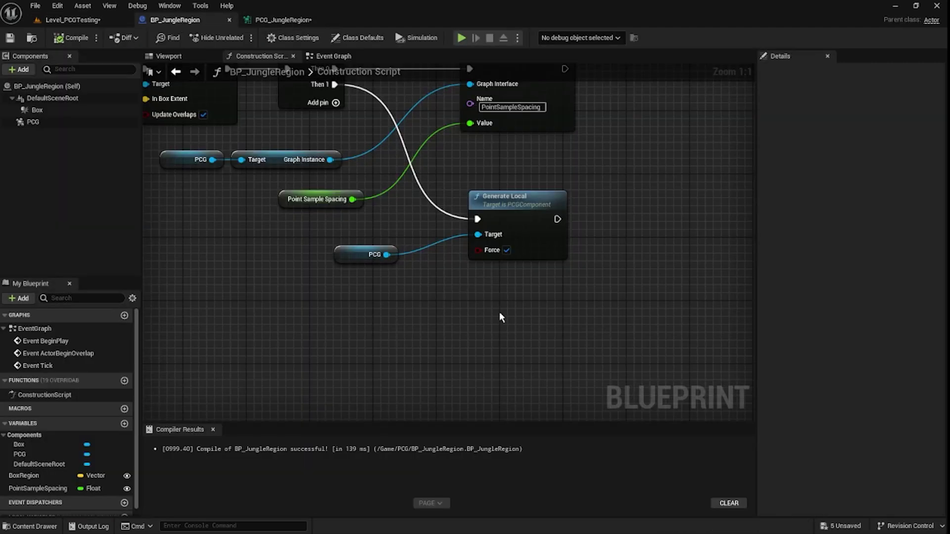
{"action": "right_click_drag", "start_coordinate": [502, 181], "coordinate": [476, 221]}
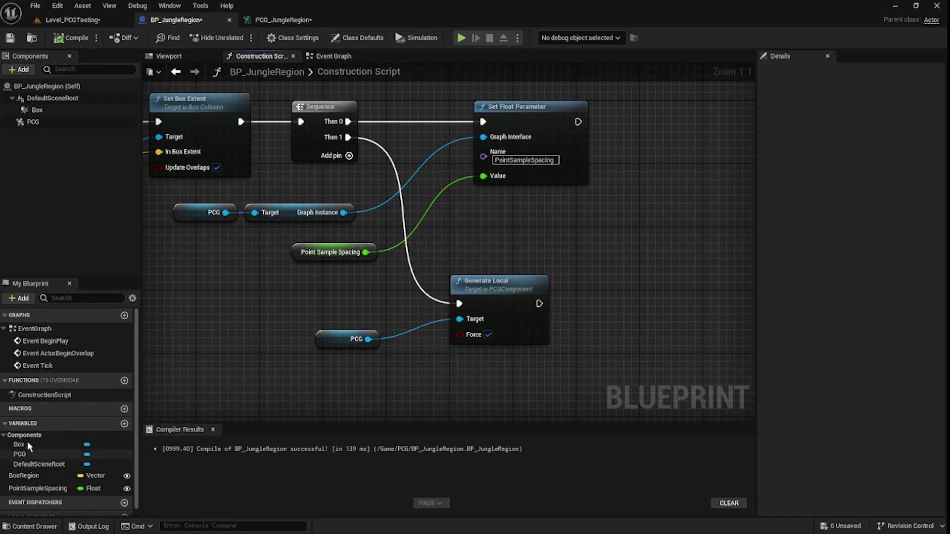
{"action": "mouse_move", "coordinate": [79, 382]}
{"action": "left_click", "coordinate": [125, 382]}
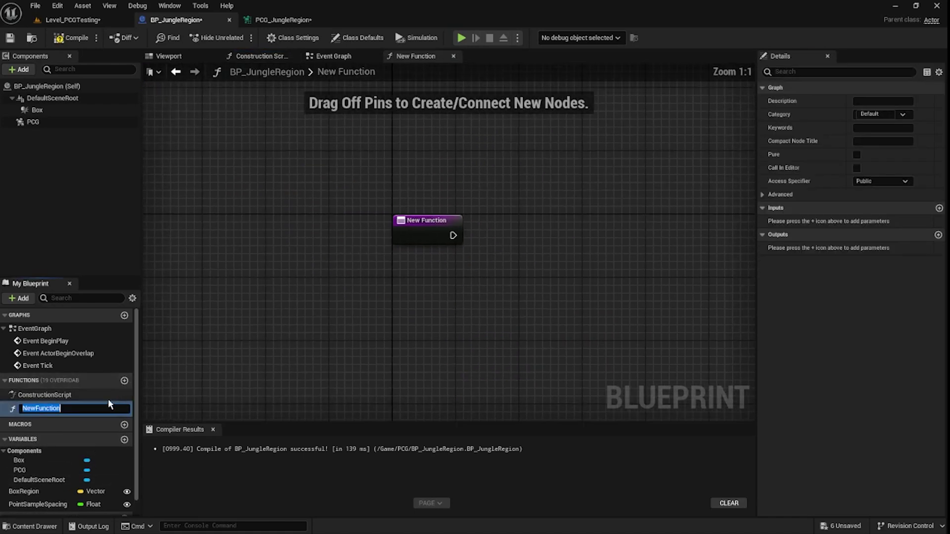
Step: Copy the PCG and Generate Local nodes from the Construction Script into the new function and connect the function entry to Generate Local
{"action": "left_click", "coordinate": [337, 56]}
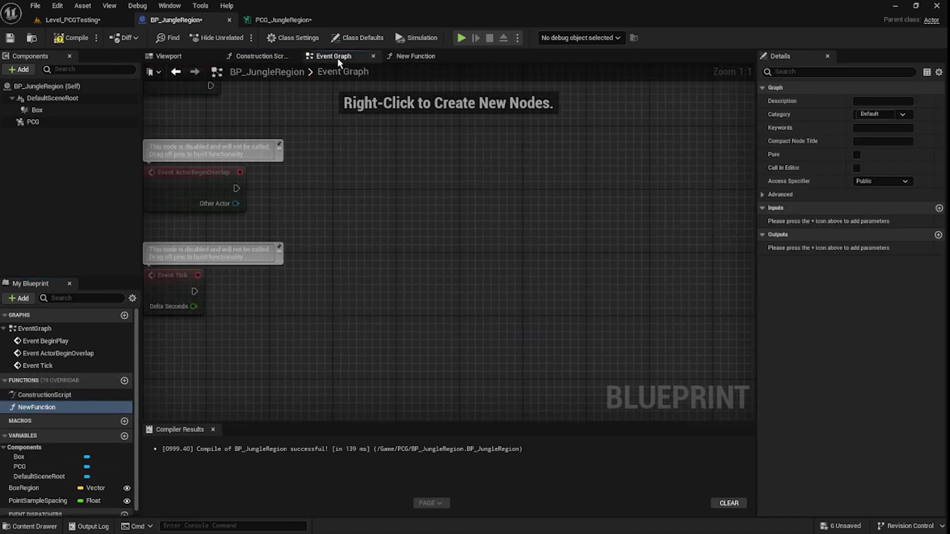
{"action": "left_click", "coordinate": [257, 56]}
{"action": "left_click_drag", "start_coordinate": [521, 388], "coordinate": [346, 332]}
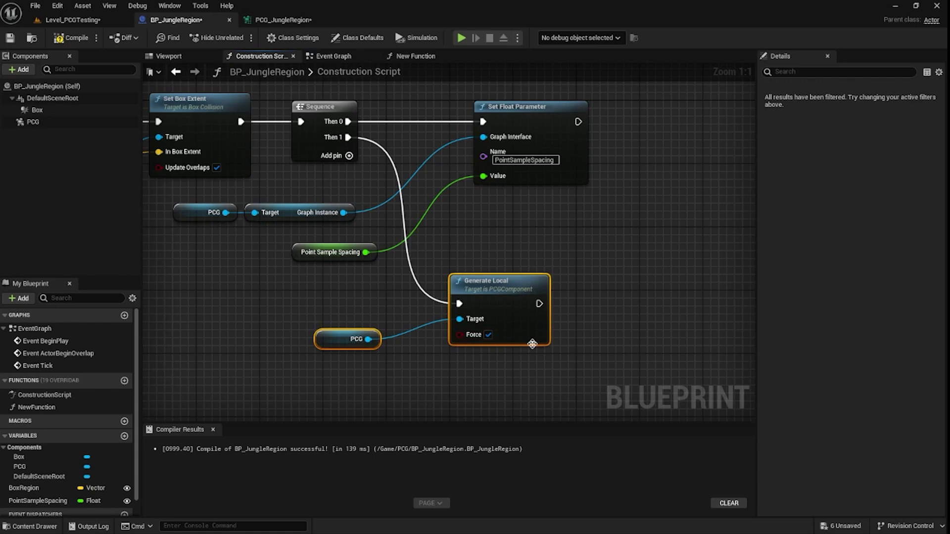
{"action": "left_click", "coordinate": [415, 55]}
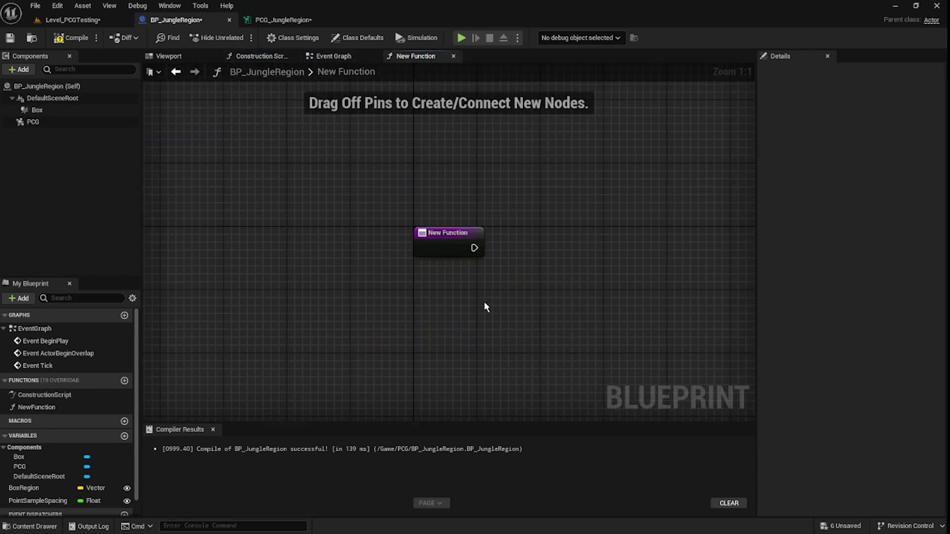
{"action": "key", "text": "ctrl+v"}
{"action": "left_click_drag", "start_coordinate": [474, 247], "coordinate": [574, 238]}
{"action": "right_click_drag", "start_coordinate": [616, 251], "coordinate": [434, 240]}
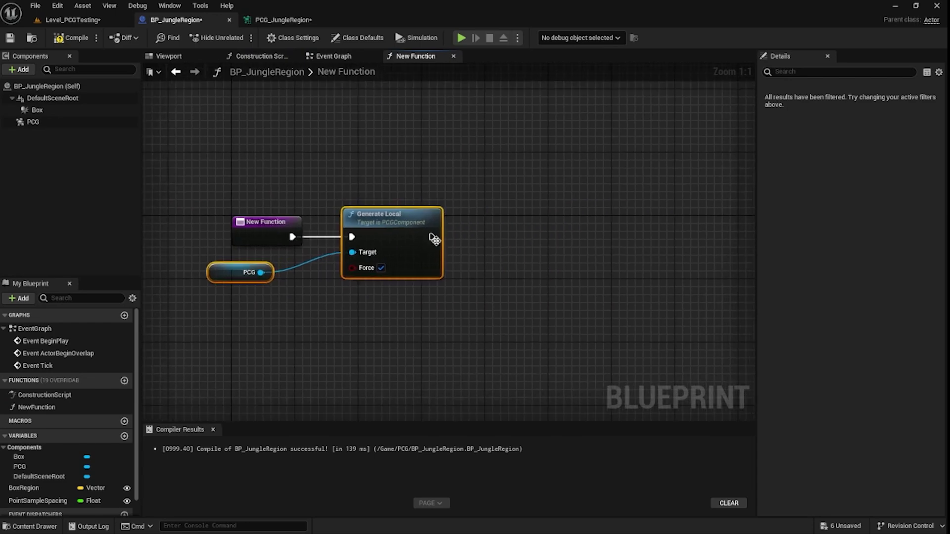
Step: Add a Return Node after Generate Local and align it with the other nodes
{"action": "left_click_drag", "start_coordinate": [433, 237], "coordinate": [508, 239]}
{"action": "type", "text": "e"}
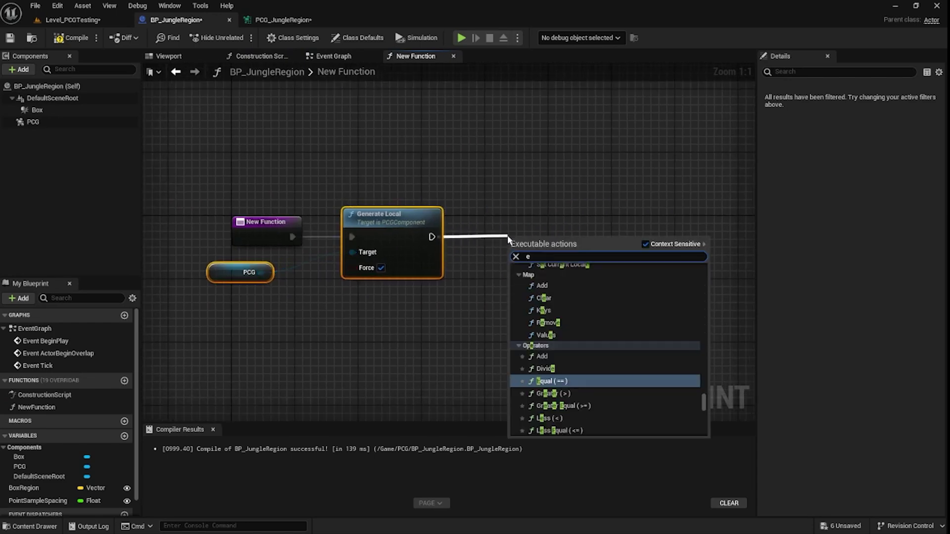
{"action": "type", "text": "eturn"}
{"action": "key", "text": "Return"}
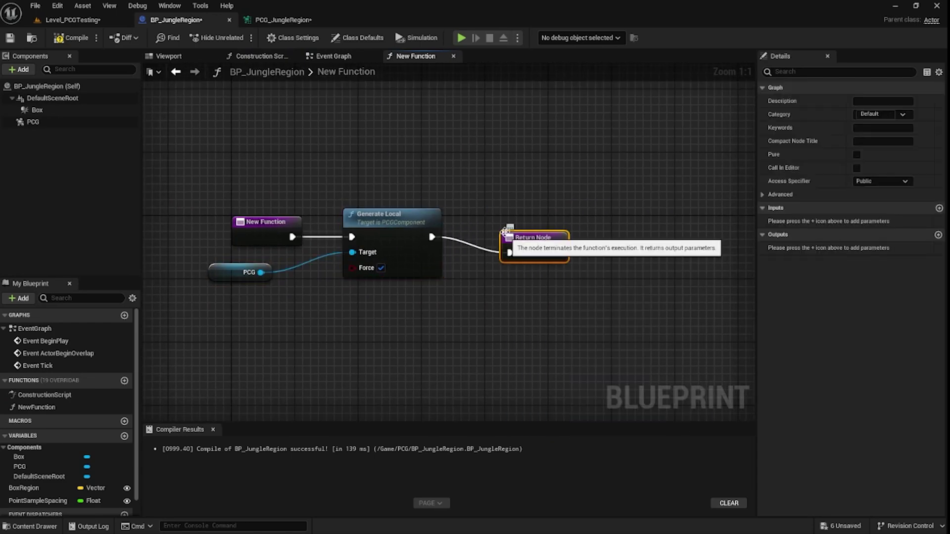
{"action": "left_click_drag", "start_coordinate": [545, 245], "coordinate": [521, 230]}
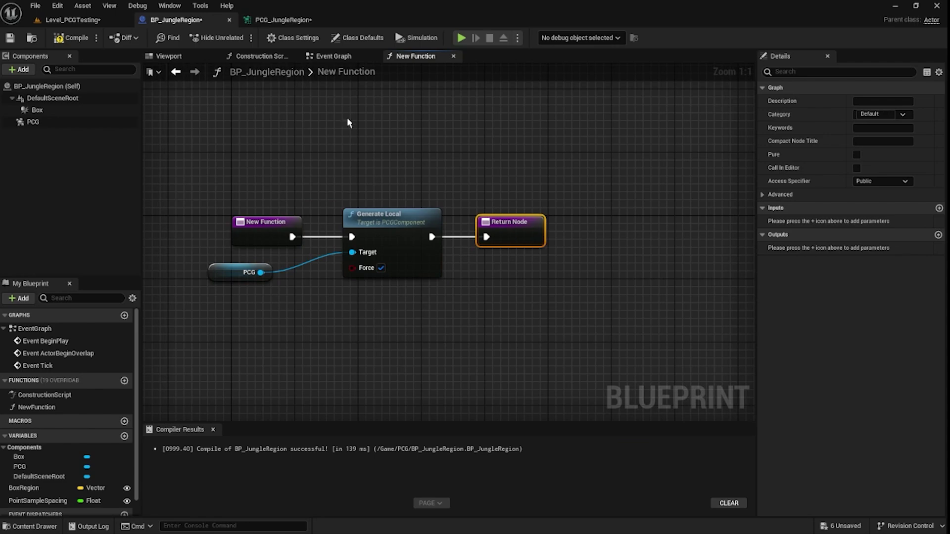
{"action": "left_click", "coordinate": [275, 57]}
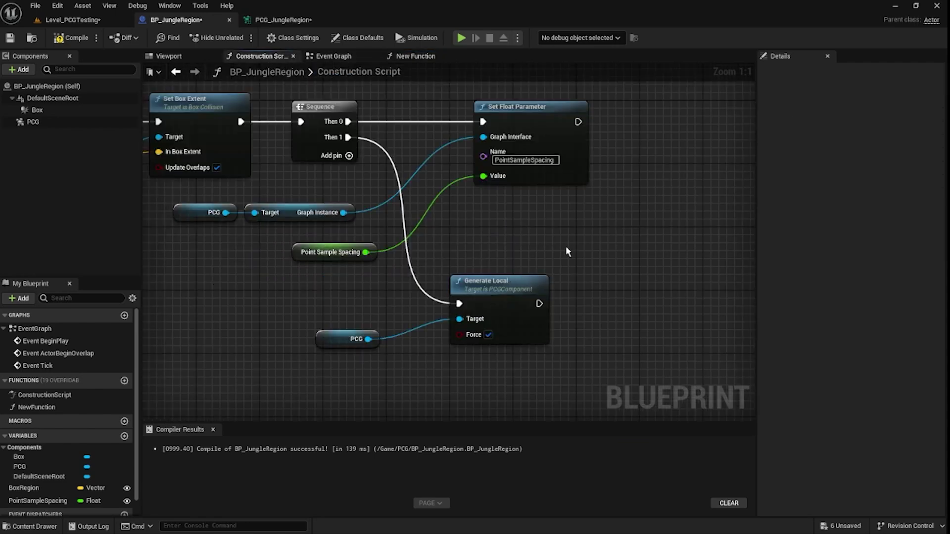
{"action": "left_click_drag", "start_coordinate": [269, 399], "coordinate": [612, 283]}
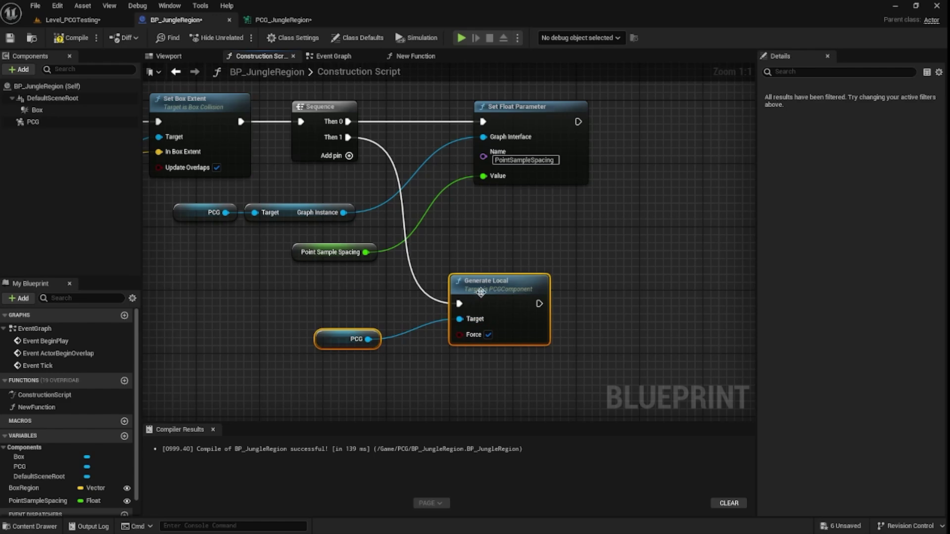
{"action": "left_click", "coordinate": [418, 56]}
Step: Rename the new function to Force Regen
{"action": "left_click", "coordinate": [250, 240]}
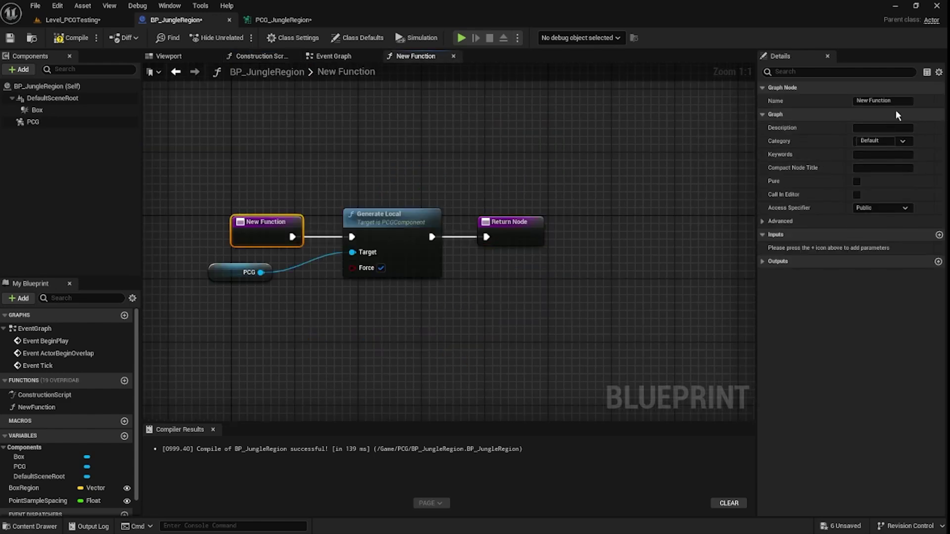
{"action": "left_click", "coordinate": [883, 102]}
{"action": "type", "text": "Force"}
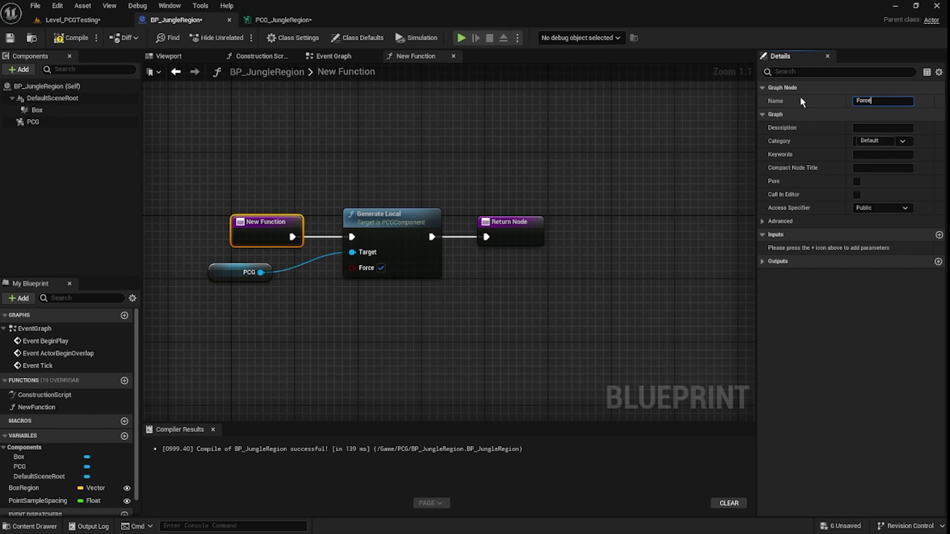
{"action": "type", "text": " Regen"}
{"action": "key", "text": "Return"}
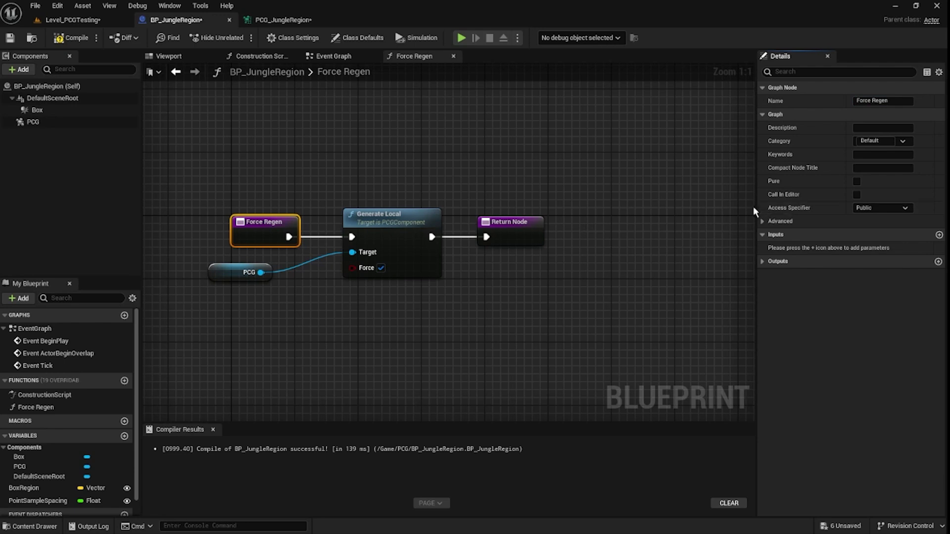
Step: Enable Call In Editor for the Force Regen function, and compile and save the blueprint
{"action": "left_click", "coordinate": [856, 194]}
{"action": "left_click", "coordinate": [72, 42]}
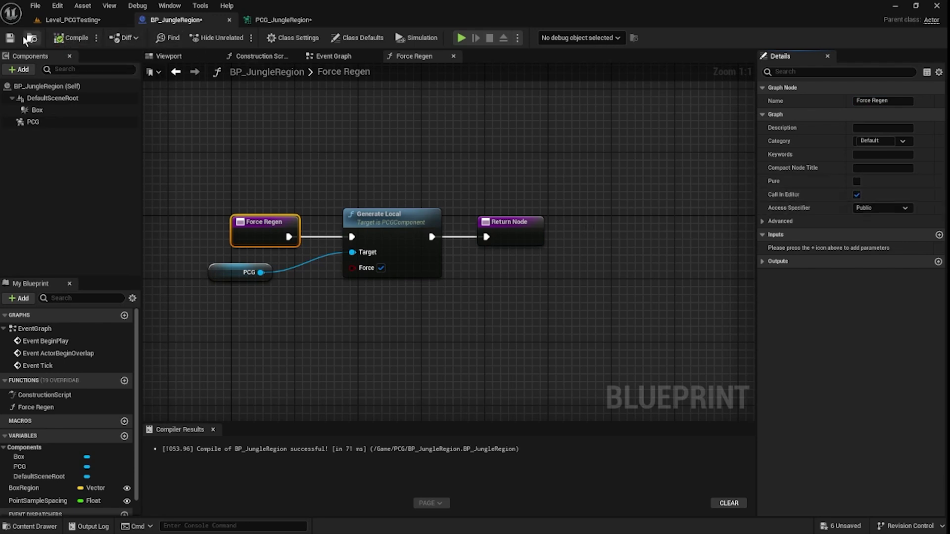
{"action": "left_click", "coordinate": [15, 37]}
Step: Switch to Level_PCGTesting and run Force Regen on the selected BP_JungleRegion instance
{"action": "left_click", "coordinate": [71, 23]}
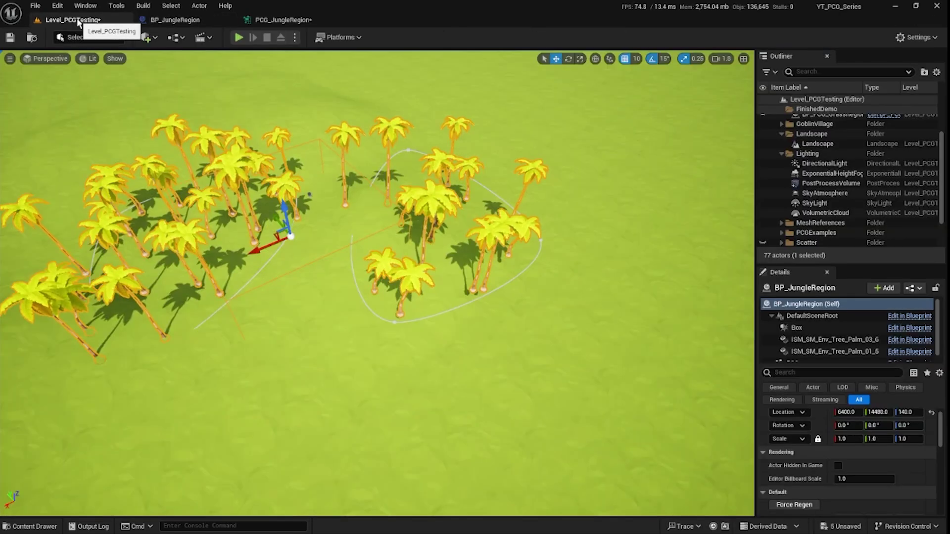
{"action": "scroll", "coordinate": [886, 495], "scroll_direction": "down", "scroll_amount": 2}
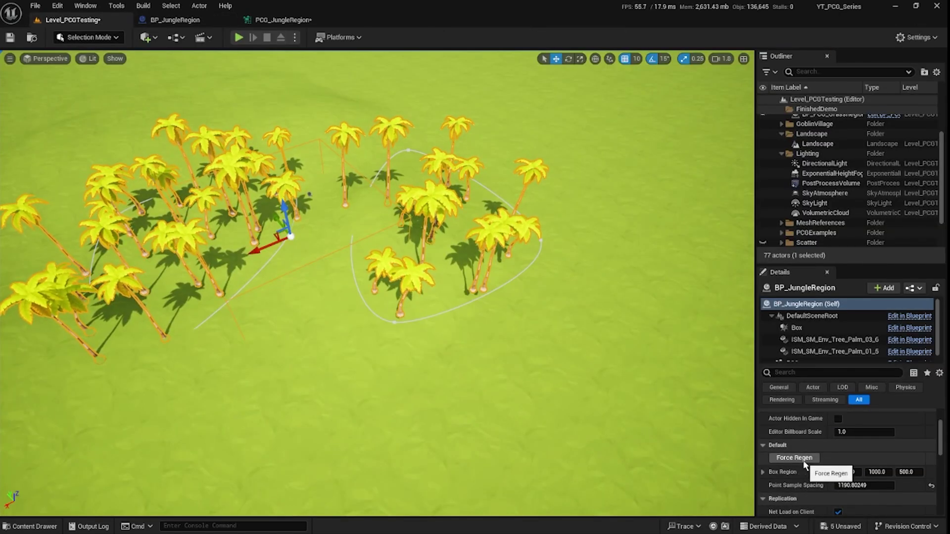
{"action": "left_click", "coordinate": [803, 460]}
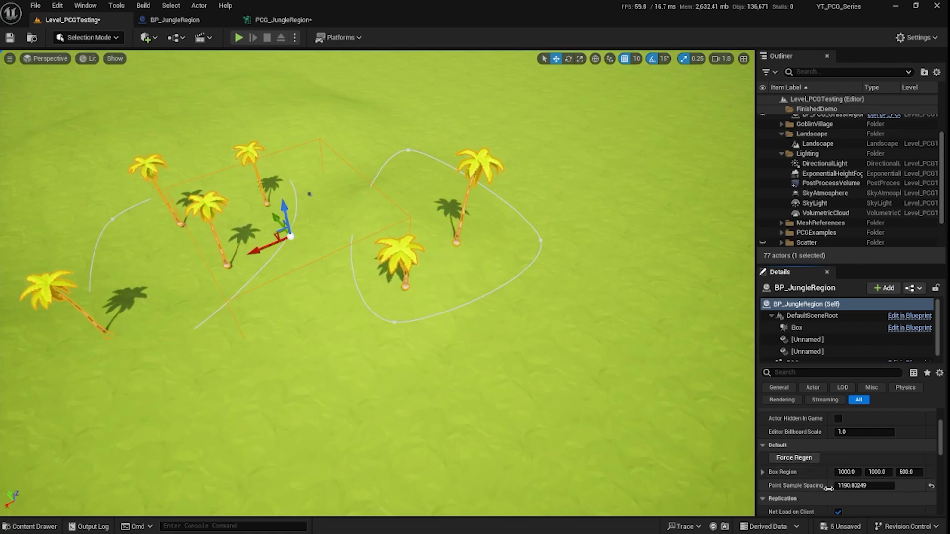
Step: Set the jungle region's Point Sample Spacing to 200 and regenerate it with Force Regen
{"action": "type", "text": "200"}
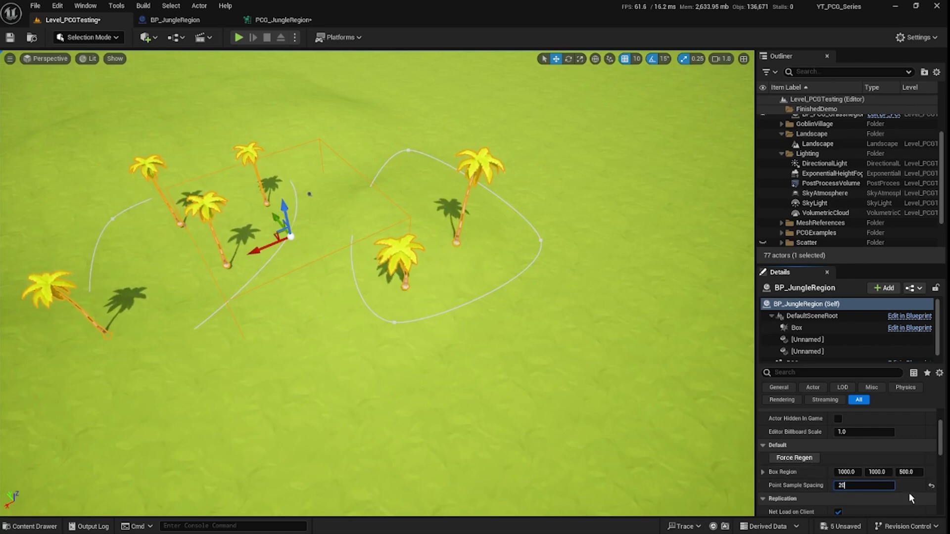
{"action": "key", "text": "Return"}
{"action": "left_click", "coordinate": [790, 460]}
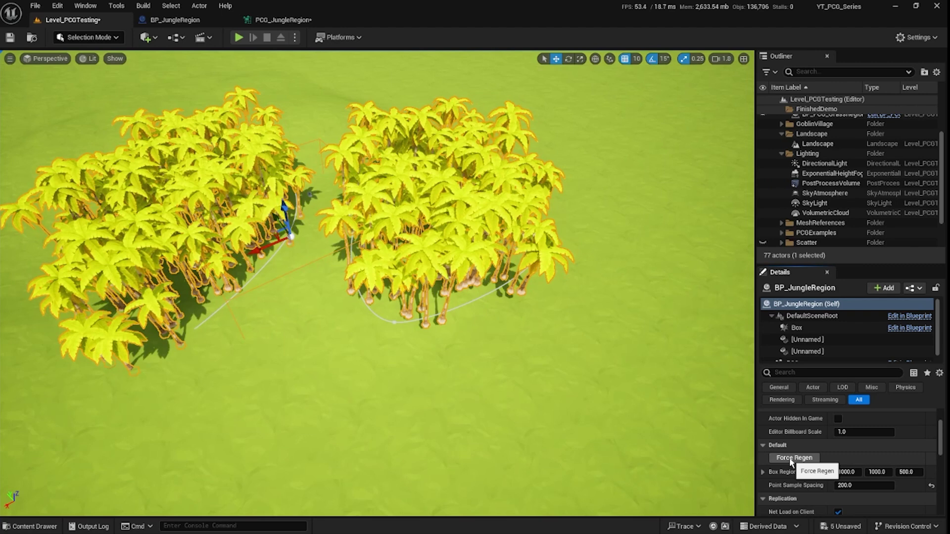
Step: Set the jungle region's Point Sample Spacing to 400 and regenerate it with Force Regen
{"action": "left_click", "coordinate": [861, 487]}
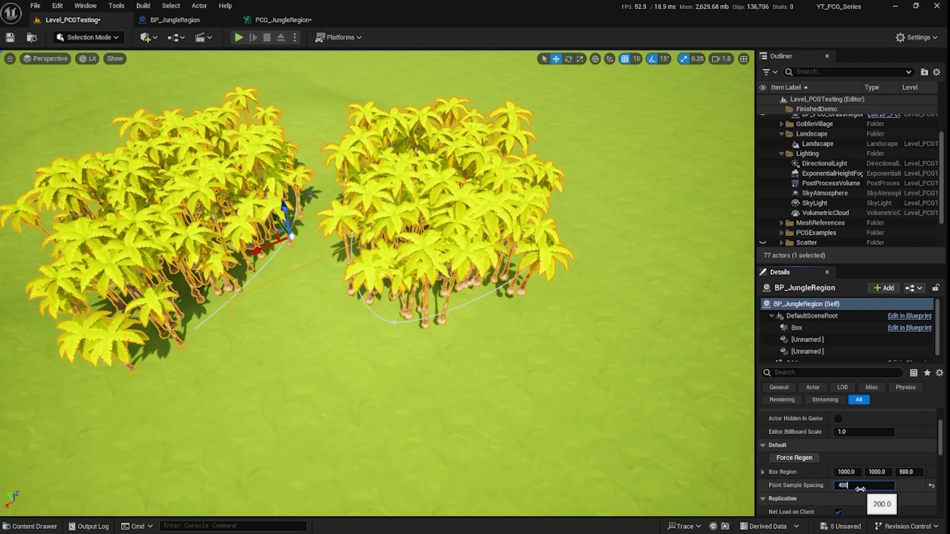
{"action": "type", "text": "400"}
{"action": "key", "text": "Return"}
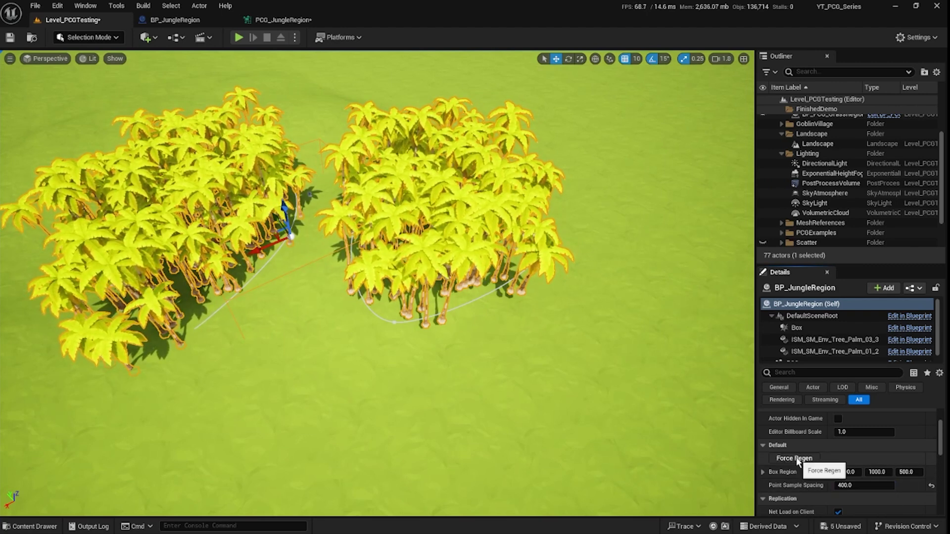
{"action": "left_click", "coordinate": [796, 459]}
Step: Place a second BP_JungleRegion from the Content/PCG folder on the empty grass beside the existing jungle
{"action": "key", "text": "w"}
{"action": "right_click_drag", "start_coordinate": [377, 283], "coordinate": [411, 321]}
{"action": "key", "text": "s"}
{"action": "right_click_drag", "start_coordinate": [466, 308], "coordinate": [471, 309]}
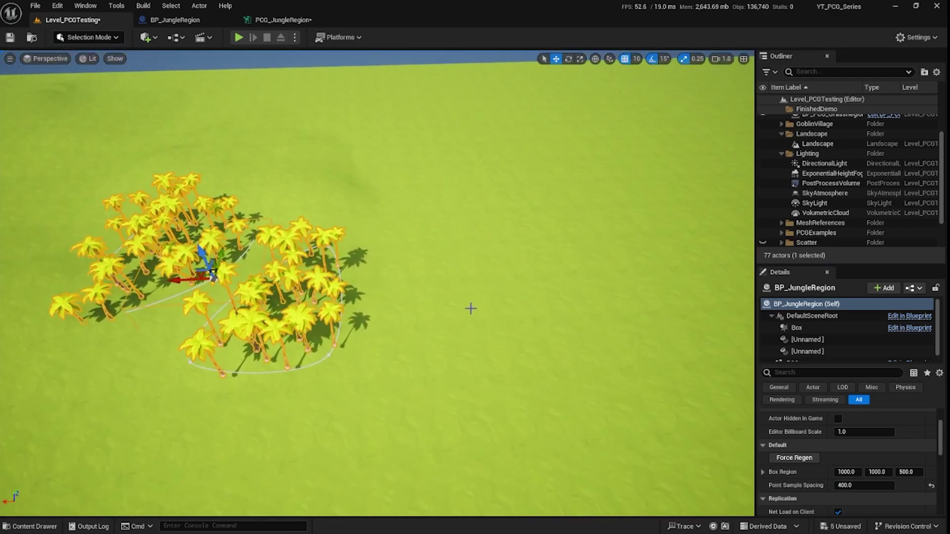
{"action": "left_click", "coordinate": [30, 526]}
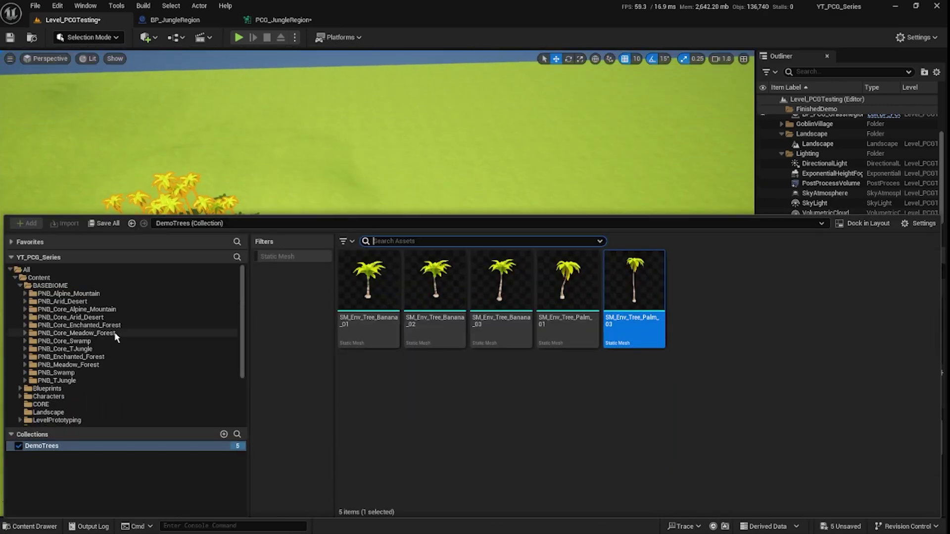
{"action": "scroll", "coordinate": [67, 382], "scroll_direction": "down", "scroll_amount": 3}
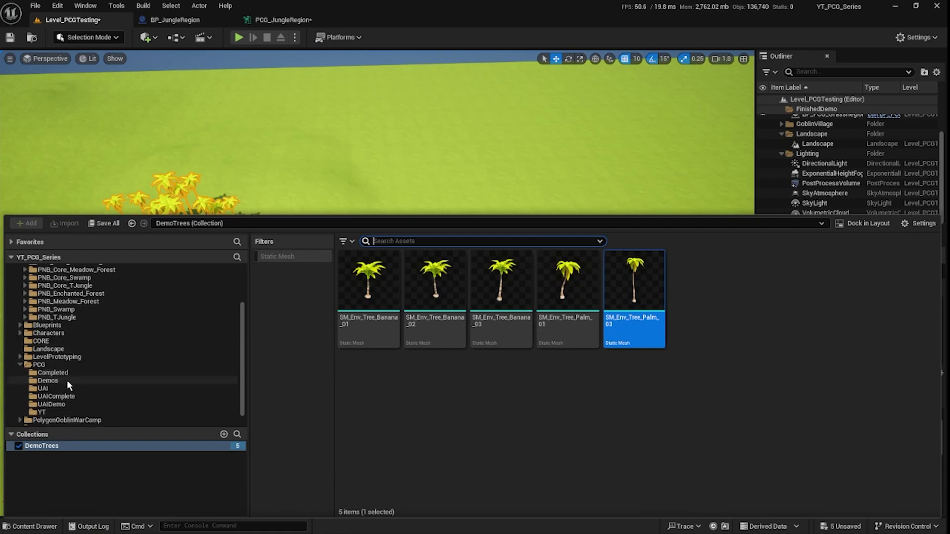
{"action": "scroll", "coordinate": [68, 381], "scroll_direction": "up", "scroll_amount": 3}
{"action": "scroll", "coordinate": [66, 382], "scroll_direction": "down", "scroll_amount": 3}
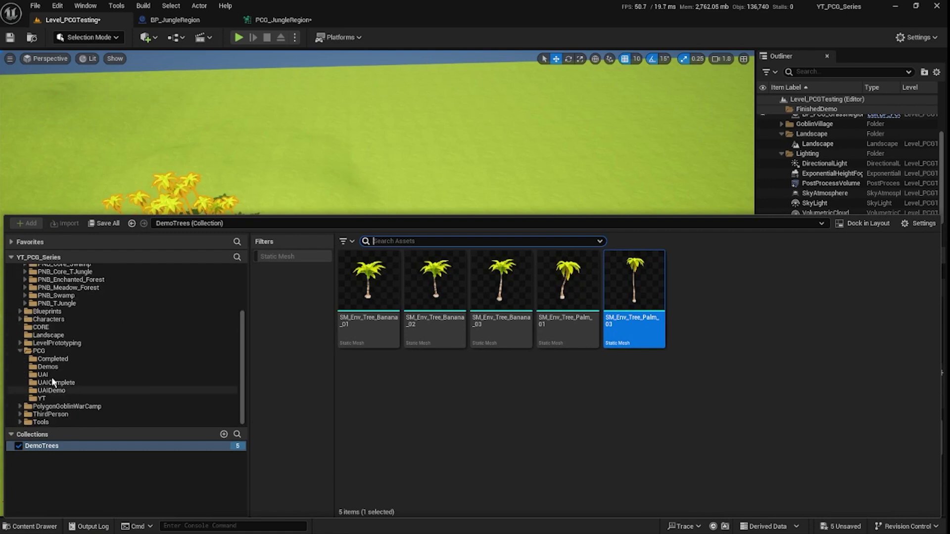
{"action": "left_click", "coordinate": [51, 352]}
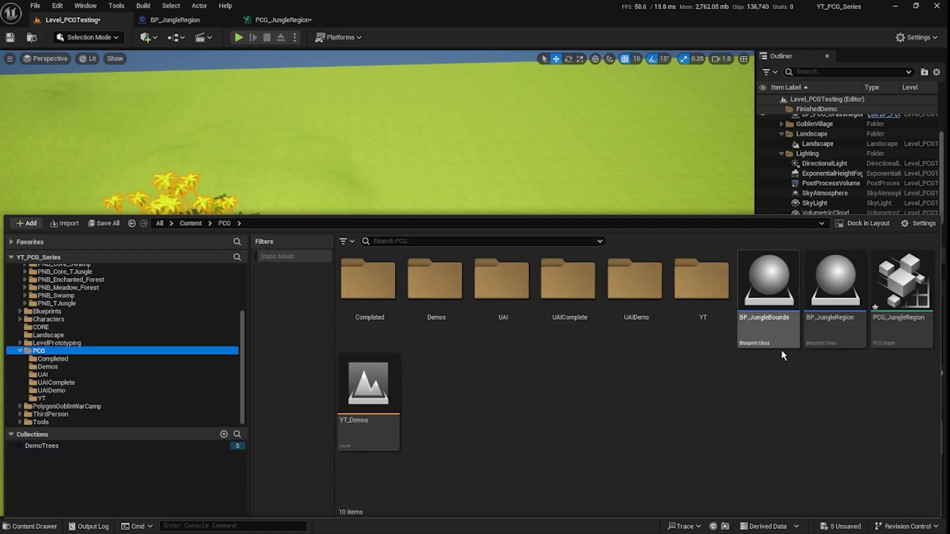
{"action": "left_click_drag", "start_coordinate": [836, 310], "coordinate": [574, 198]}
Step: Place a BP_JungleBounds actor at a corner of the new jungle region's box
{"action": "right_click_drag", "start_coordinate": [675, 396], "coordinate": [675, 396]}
{"action": "key", "text": "ctrl+space"}
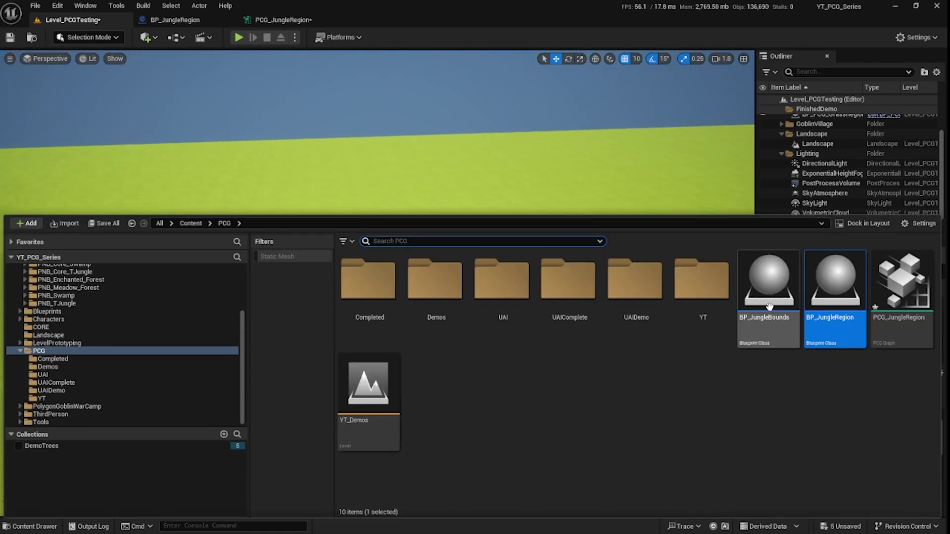
{"action": "left_click_drag", "start_coordinate": [769, 292], "coordinate": [377, 334]}
{"action": "left_click_drag", "start_coordinate": [337, 363], "coordinate": [331, 360]}
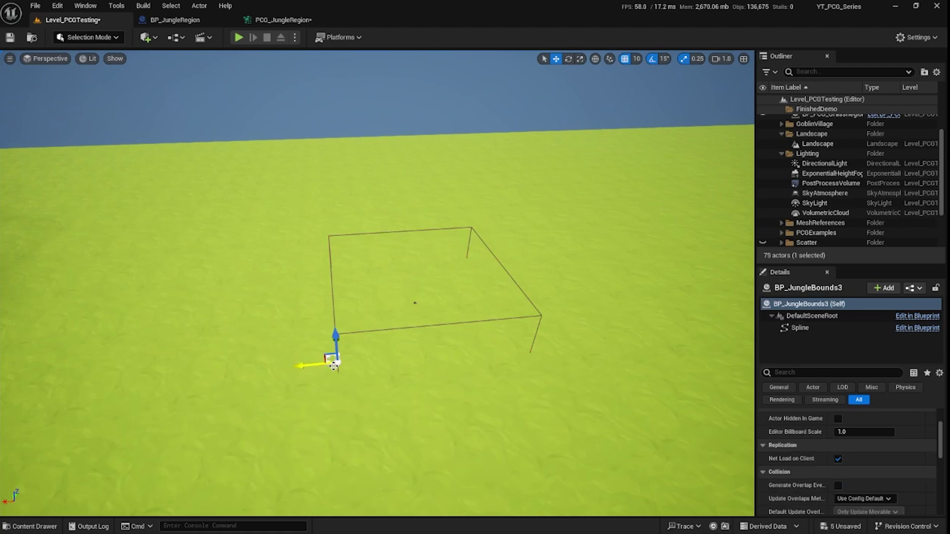
Step: Spread the new jungle bounds' four spline points outward into a wide closed loop overlapping one corner of the region's box
{"action": "left_click", "coordinate": [329, 360]}
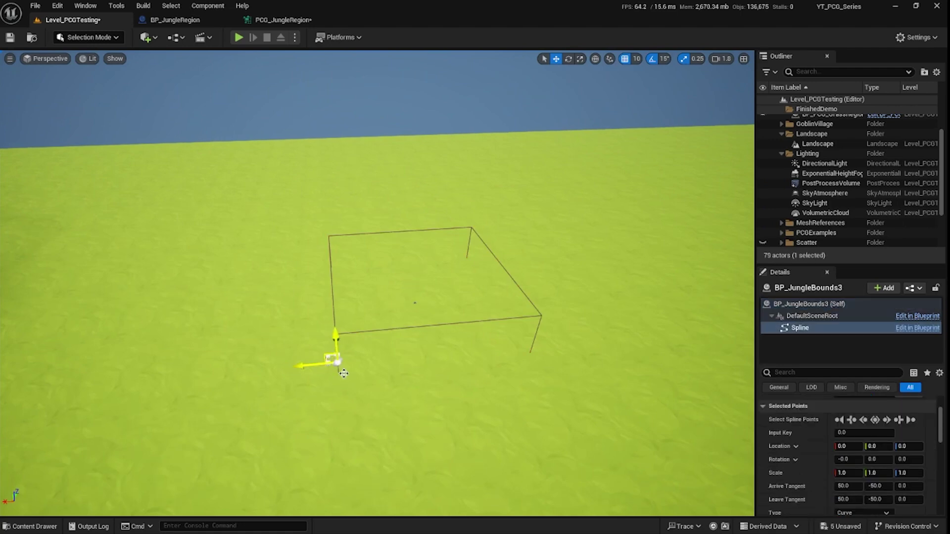
{"action": "right_click_drag", "start_coordinate": [390, 377], "coordinate": [391, 377]}
{"action": "left_click_drag", "start_coordinate": [358, 366], "coordinate": [529, 380]}
{"action": "left_click", "coordinate": [368, 358]}
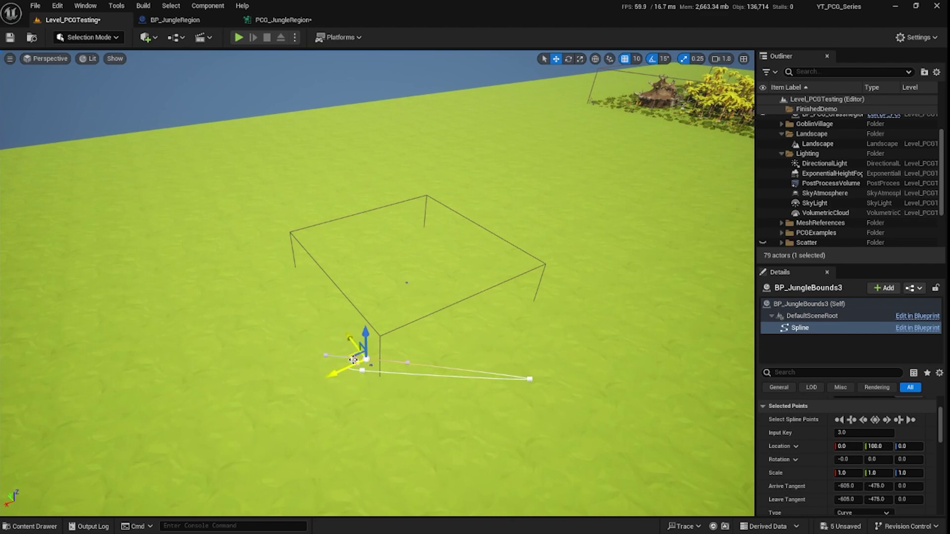
{"action": "left_click_drag", "start_coordinate": [348, 357], "coordinate": [242, 270]}
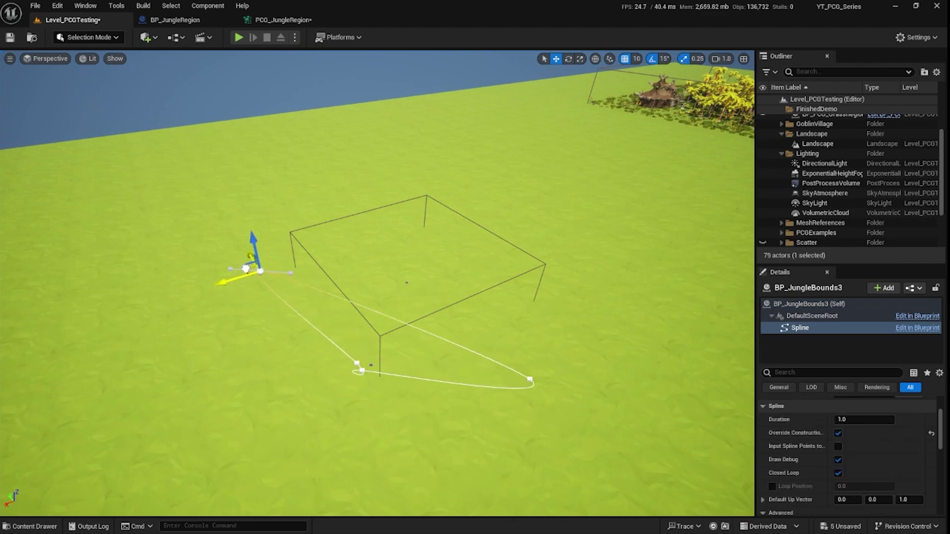
{"action": "left_click", "coordinate": [358, 367]}
{"action": "left_click_drag", "start_coordinate": [342, 363], "coordinate": [223, 378]}
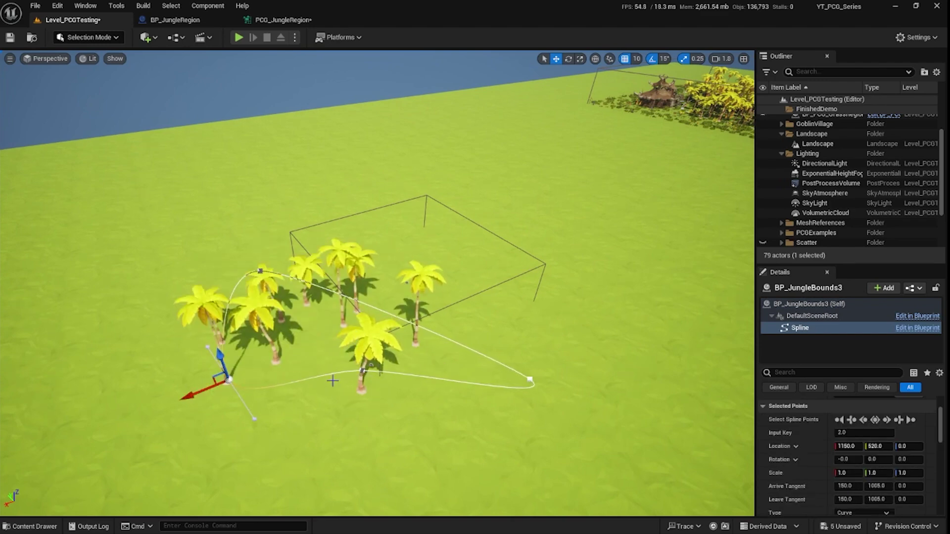
{"action": "left_click", "coordinate": [359, 373]}
{"action": "left_click_drag", "start_coordinate": [346, 371], "coordinate": [337, 411]}
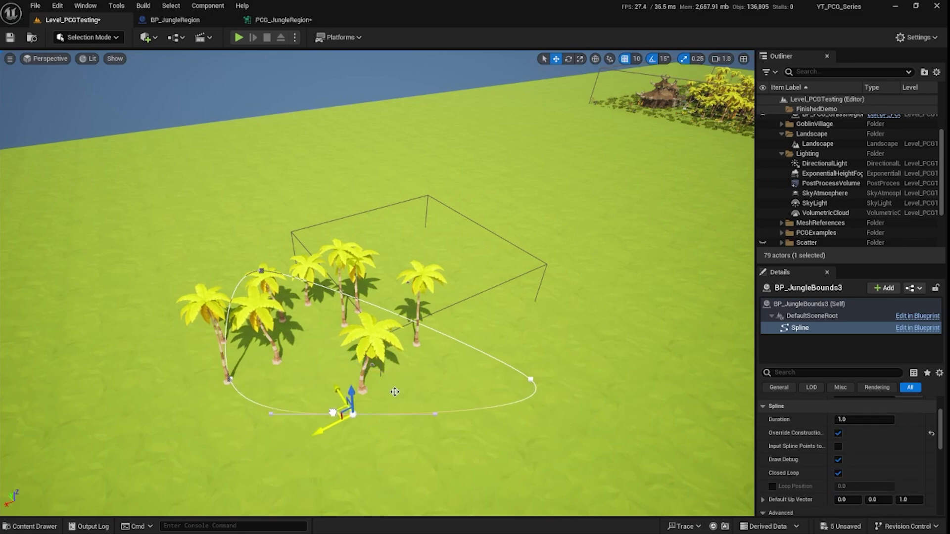
Step: Duplicate the whole new BP_JungleBounds actor and place the copy across the opposite side of the new region's box
{"action": "right_click_drag", "start_coordinate": [394, 391], "coordinate": [322, 313]}
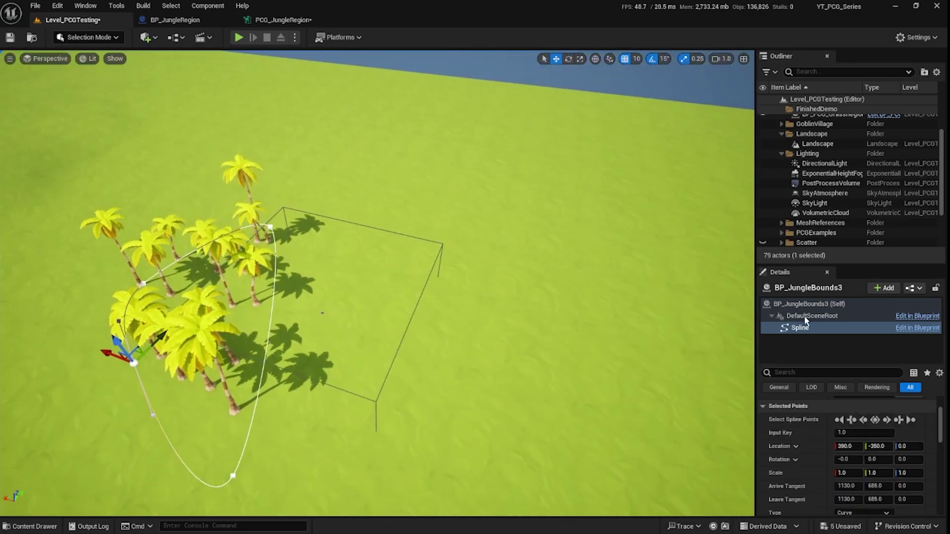
{"action": "left_click", "coordinate": [807, 304]}
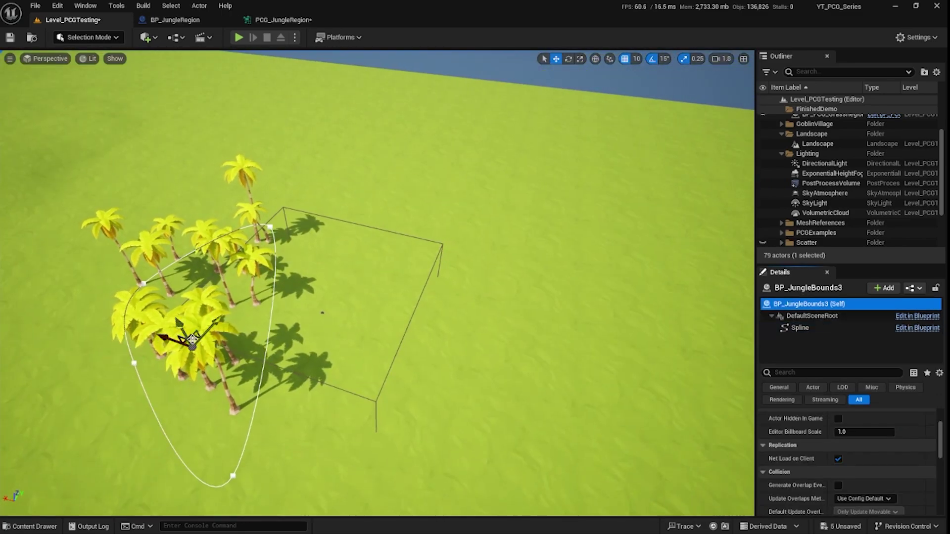
{"action": "left_click_drag", "start_coordinate": [193, 339], "coordinate": [441, 246], "text": "alt"}
{"action": "right_click_drag", "start_coordinate": [500, 331], "coordinate": [522, 352]}
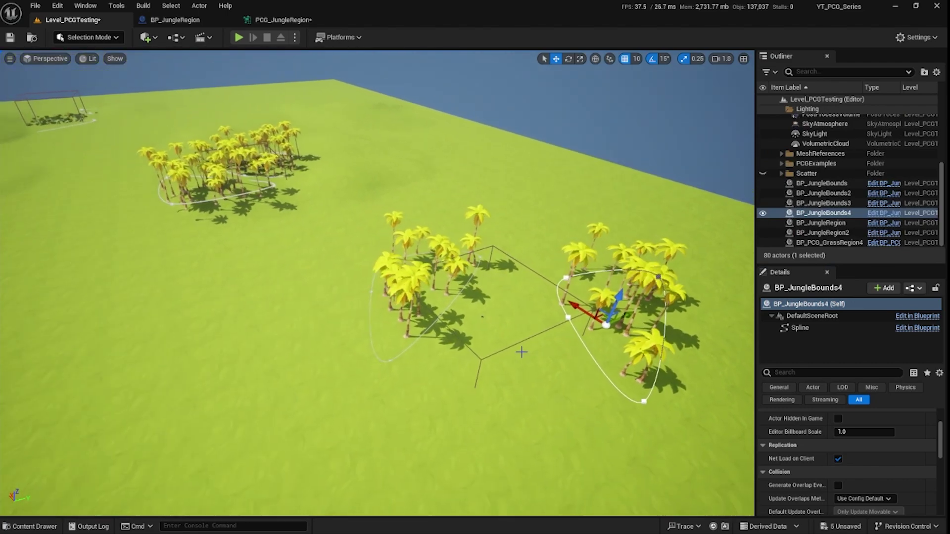
Step: Set the Point Sample Spacing of the second jungle region, BP_JungleRegion2, to 200
{"action": "left_click", "coordinate": [478, 357]}
{"action": "left_click", "coordinate": [481, 359]}
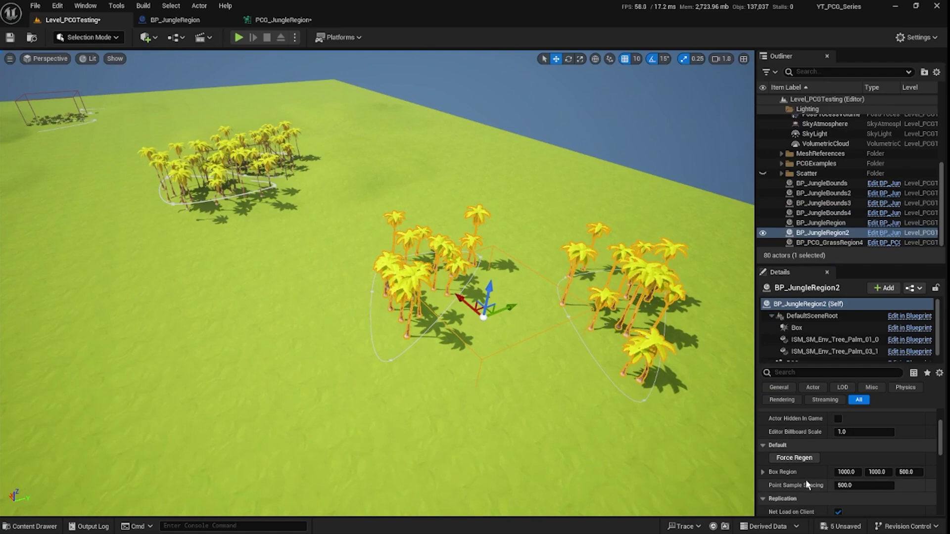
{"action": "left_click", "coordinate": [867, 485]}
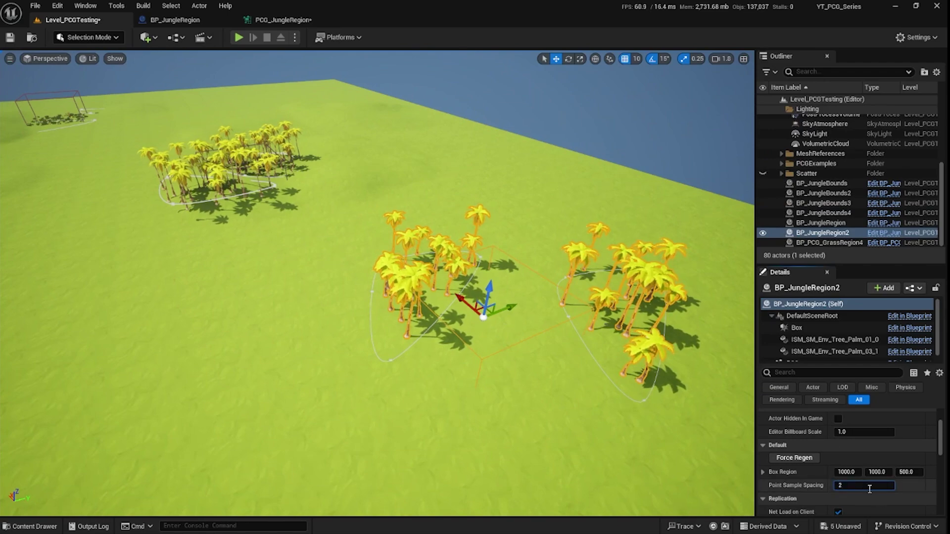
{"action": "type", "text": "200"}
{"action": "key", "text": "Return"}
{"action": "key", "text": "a"}
{"action": "right_click_drag", "start_coordinate": [377, 282], "coordinate": [599, 285]}
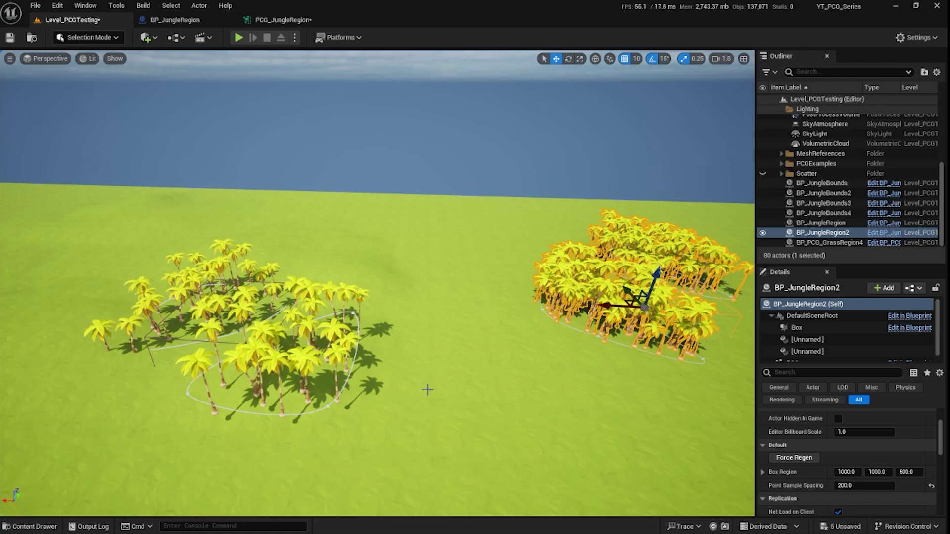
Step: Set BP_JungleRegion2's Point Sample Spacing to 500
{"action": "left_click", "coordinate": [864, 485]}
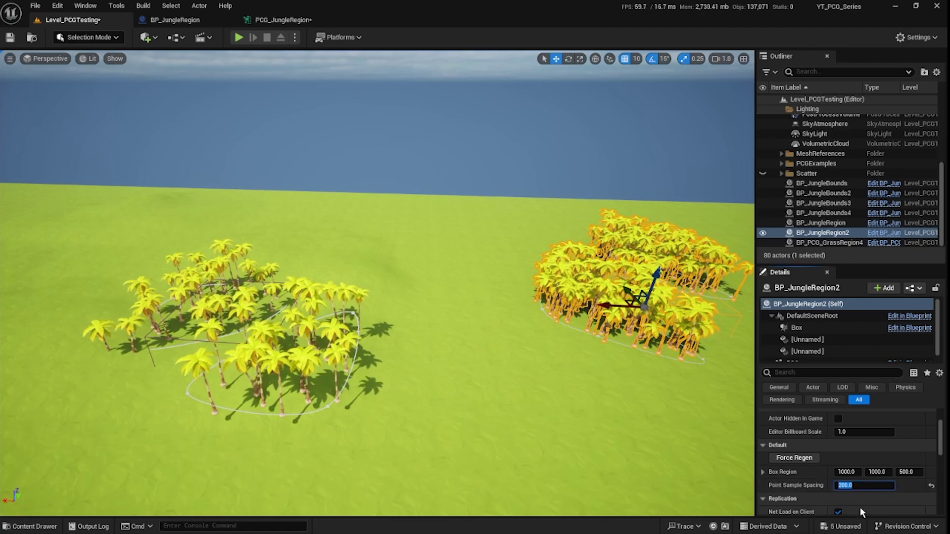
{"action": "type", "text": "500"}
{"action": "key", "text": "Return"}
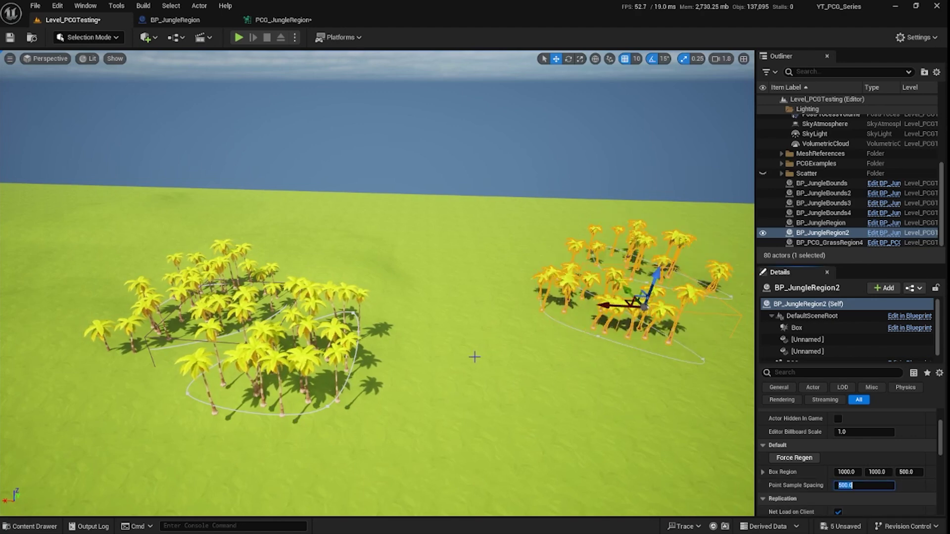
Step: Select the original BP_JungleRegion in the level and set its Point Sample Spacing to 500
{"action": "left_click", "coordinate": [226, 352]}
{"action": "left_click", "coordinate": [481, 360]}
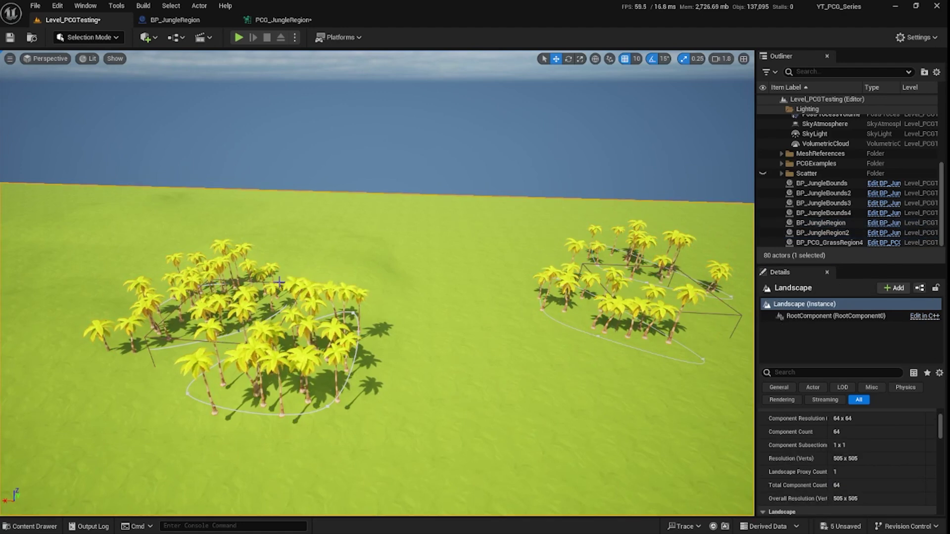
{"action": "key", "text": "ctrl+z"}
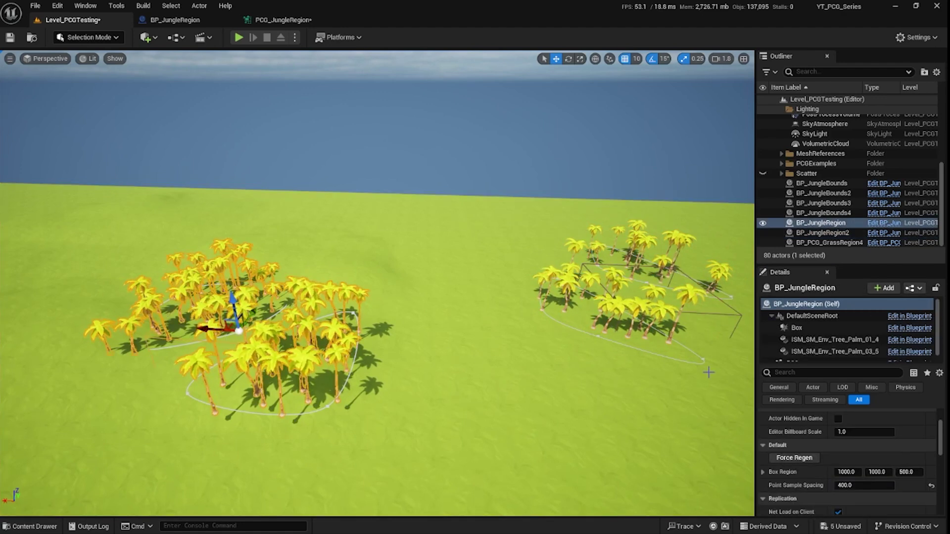
{"action": "left_click", "coordinate": [862, 488]}
{"action": "type", "text": "500"}
{"action": "key", "text": "Return"}
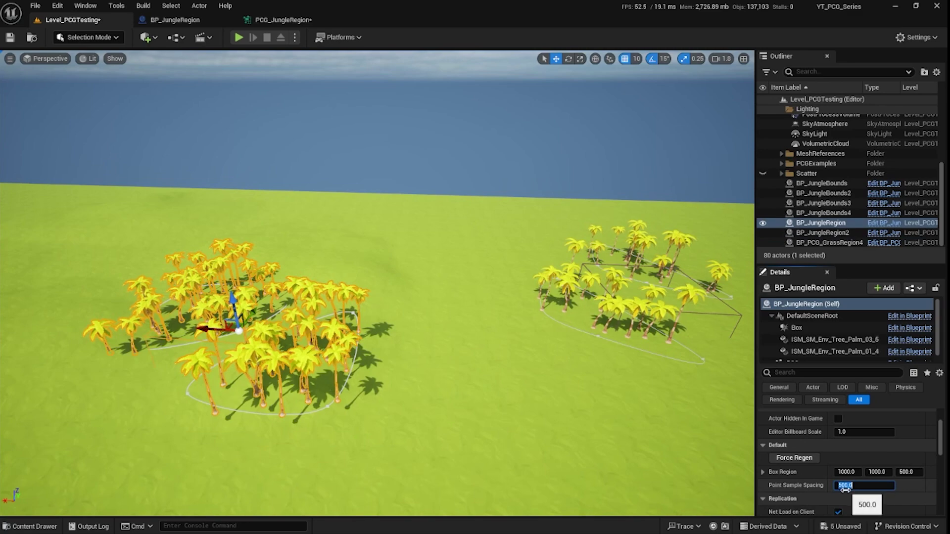
Step: Open the PCG_JungleRegion graph and inspect the Point Scale Low and Point Scale High parameter nodes feeding Transform Points
{"action": "right_click_drag", "start_coordinate": [397, 390], "coordinate": [320, 142]}
{"action": "left_click", "coordinate": [298, 21]}
{"action": "right_click_drag", "start_coordinate": [442, 267], "coordinate": [254, 288]}
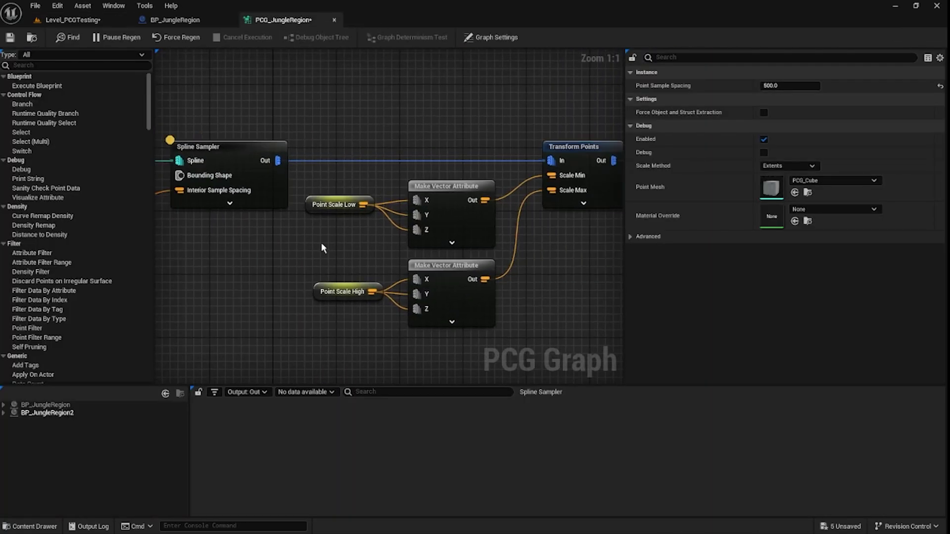
{"action": "left_click", "coordinate": [364, 210]}
{"action": "left_click", "coordinate": [371, 292]}
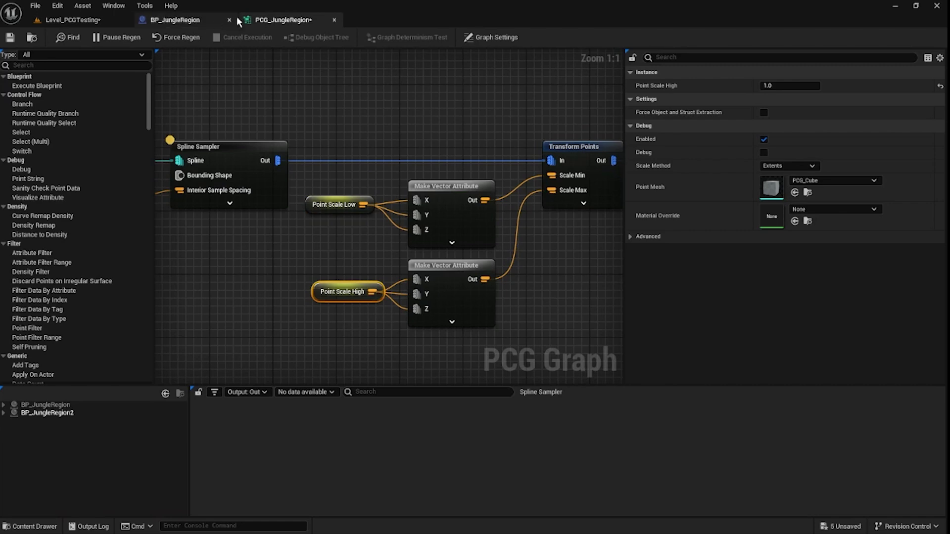
Step: Duplicate the Set Float Parameter node twice in BP_JungleRegion's Construction Script and chain both copies after the original's execution output
{"action": "left_click", "coordinate": [193, 22]}
{"action": "left_click", "coordinate": [258, 55]}
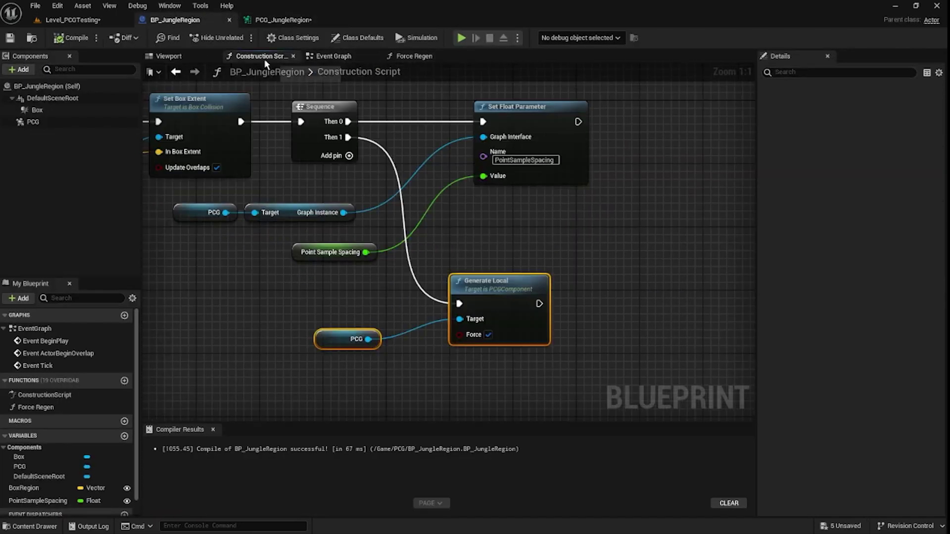
{"action": "right_click_drag", "start_coordinate": [666, 224], "coordinate": [510, 267]}
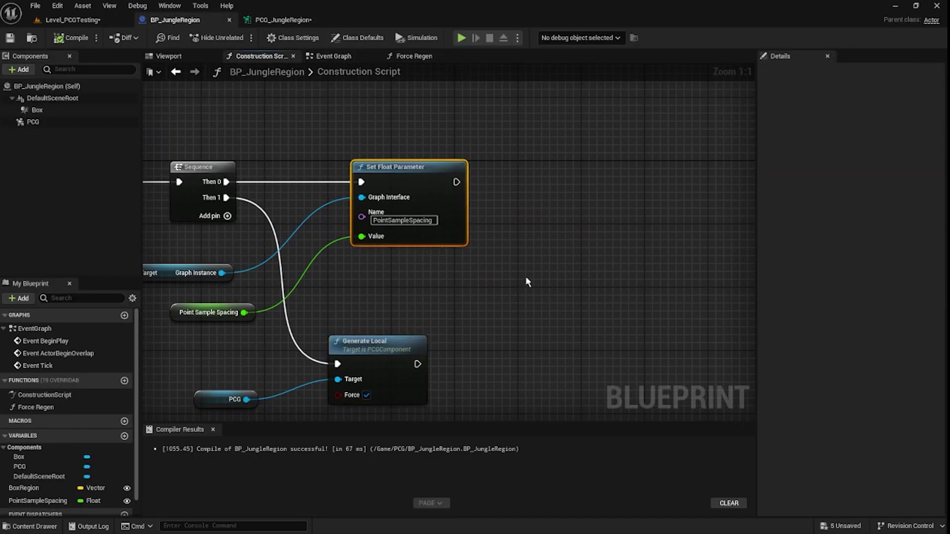
{"action": "key", "text": "ctrl+v"}
{"action": "left_click_drag", "start_coordinate": [557, 277], "coordinate": [551, 168]}
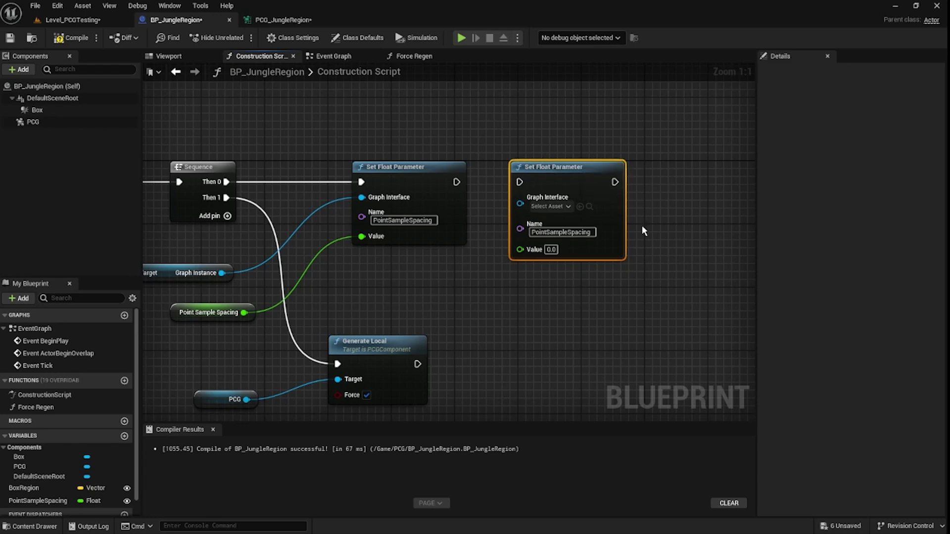
{"action": "key", "text": "ctrl+v"}
{"action": "left_click_drag", "start_coordinate": [703, 254], "coordinate": [723, 167]}
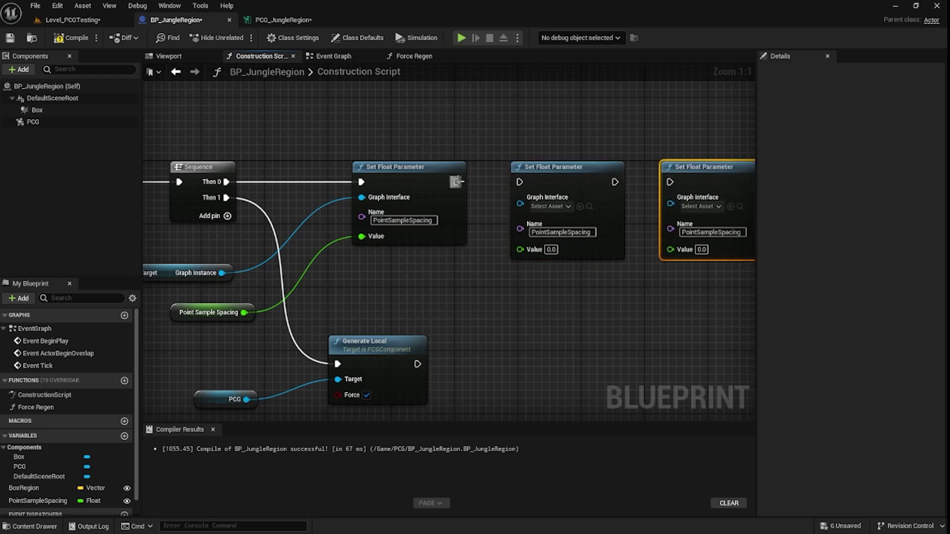
{"action": "left_click_drag", "start_coordinate": [456, 181], "coordinate": [521, 181]}
{"action": "left_click_drag", "start_coordinate": [614, 181], "coordinate": [670, 180]}
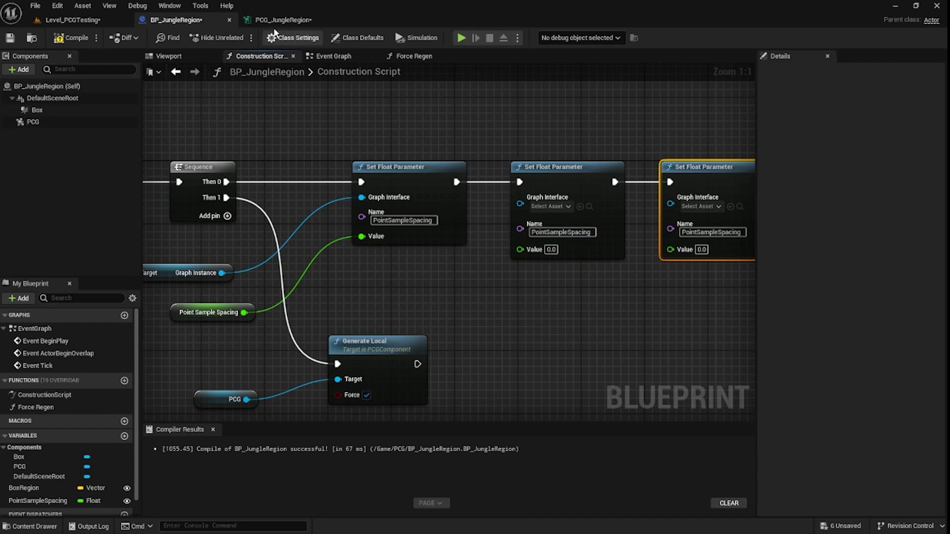
Step: Copy the PointScaleLow parameter name from the PCG_JungleRegion graph into the second Set Float Parameter node's Name in BP_JungleRegion
{"action": "left_click", "coordinate": [279, 19]}
{"action": "left_click", "coordinate": [284, 255]}
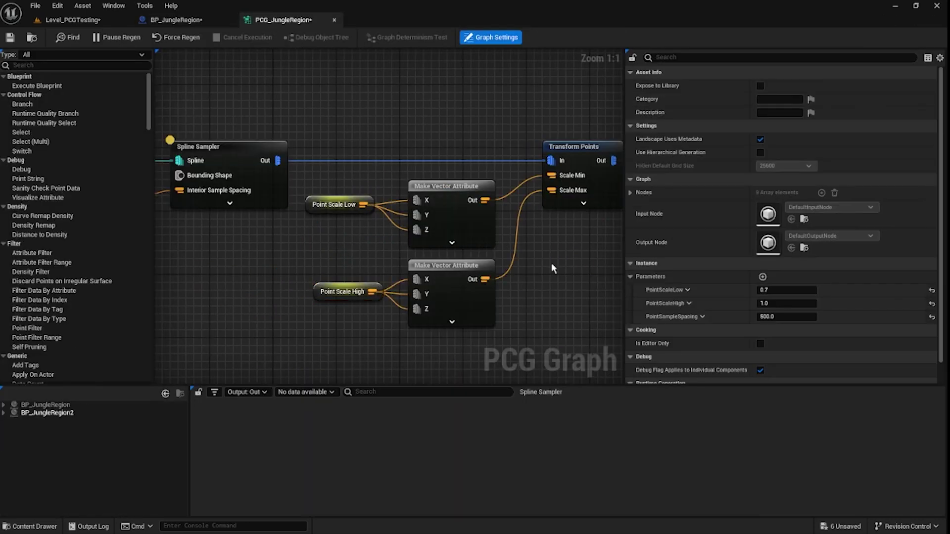
{"action": "left_click", "coordinate": [686, 290]}
{"action": "left_click", "coordinate": [689, 328]}
{"action": "key", "text": "ctrl+c"}
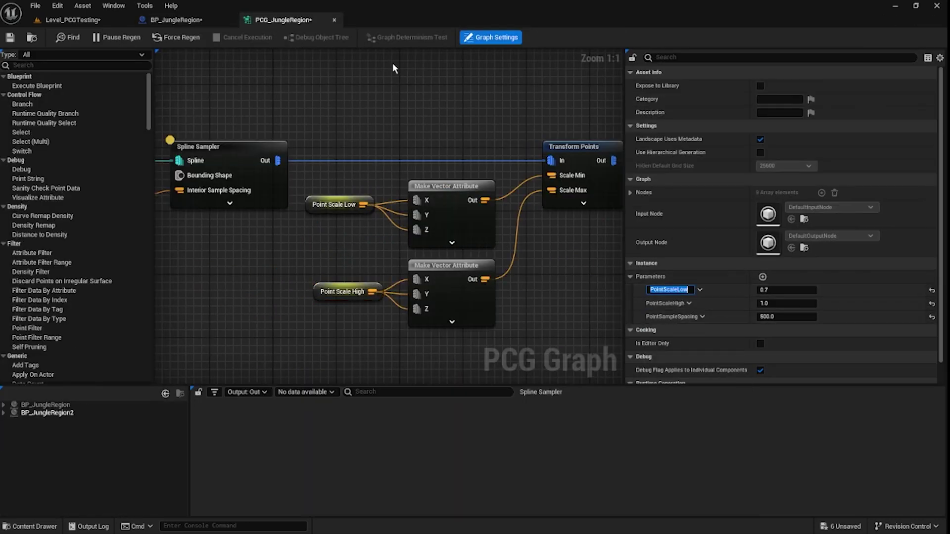
{"action": "left_click", "coordinate": [175, 20]}
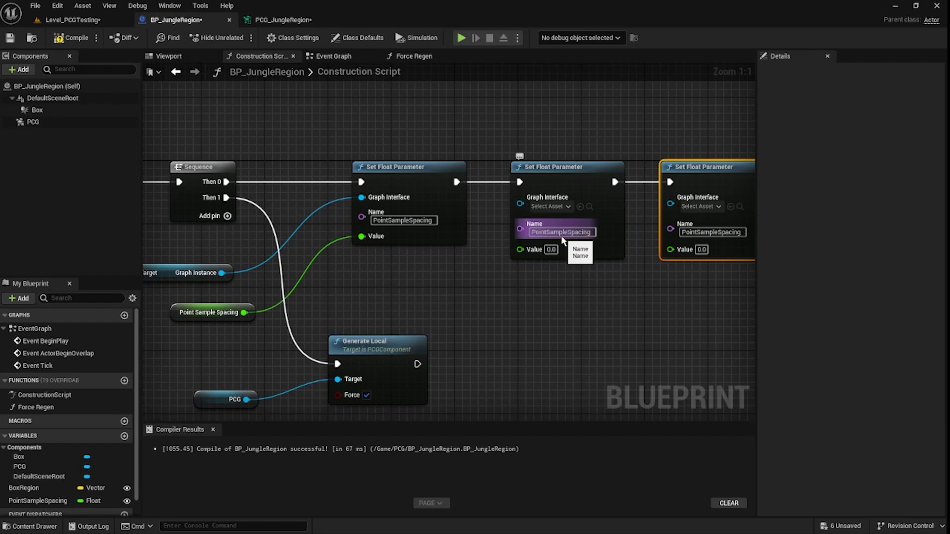
{"action": "key", "text": "ctrl+v"}
{"action": "left_click", "coordinate": [535, 255]}
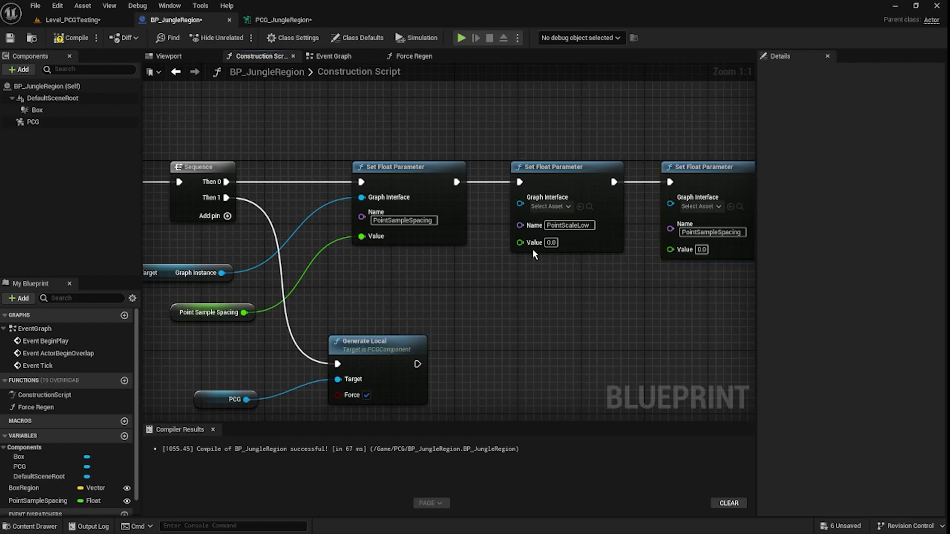
Step: Copy the PointScaleHigh parameter name from the PCG_JungleRegion graph into the third Set Float Parameter node's Name in BP_JungleRegion
{"action": "left_click", "coordinate": [283, 20]}
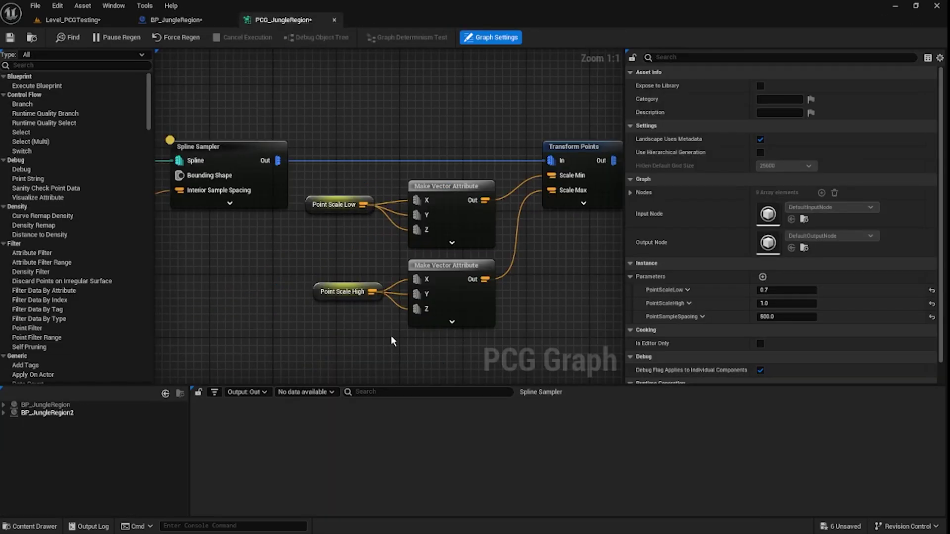
{"action": "right_click", "coordinate": [666, 303]}
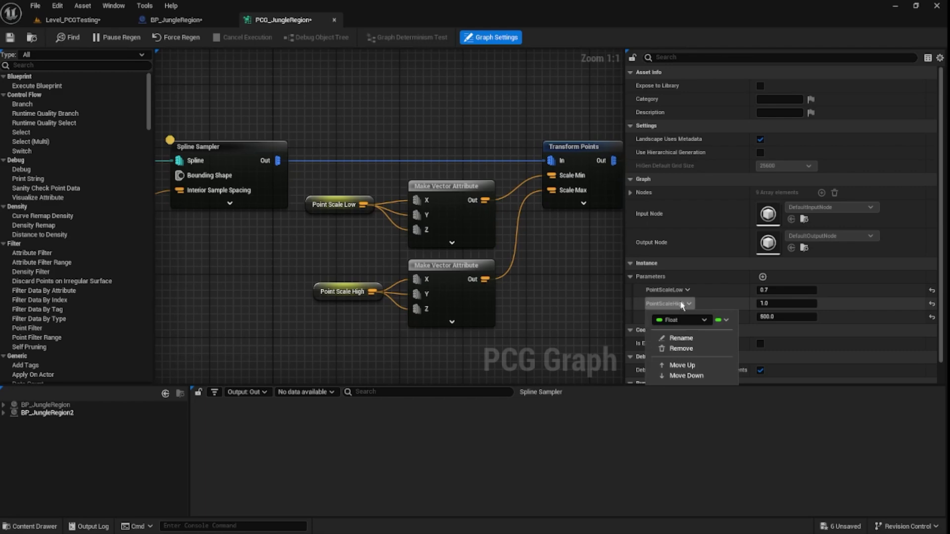
{"action": "left_click", "coordinate": [681, 341]}
{"action": "key", "text": "ctrl+c"}
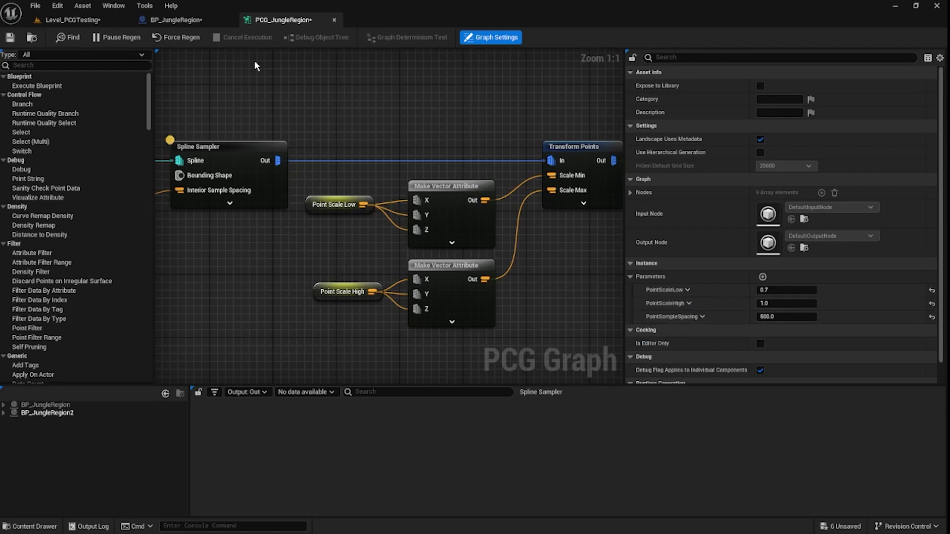
{"action": "left_click", "coordinate": [176, 20]}
{"action": "left_click", "coordinate": [718, 225]}
{"action": "key", "text": "ctrl+v"}
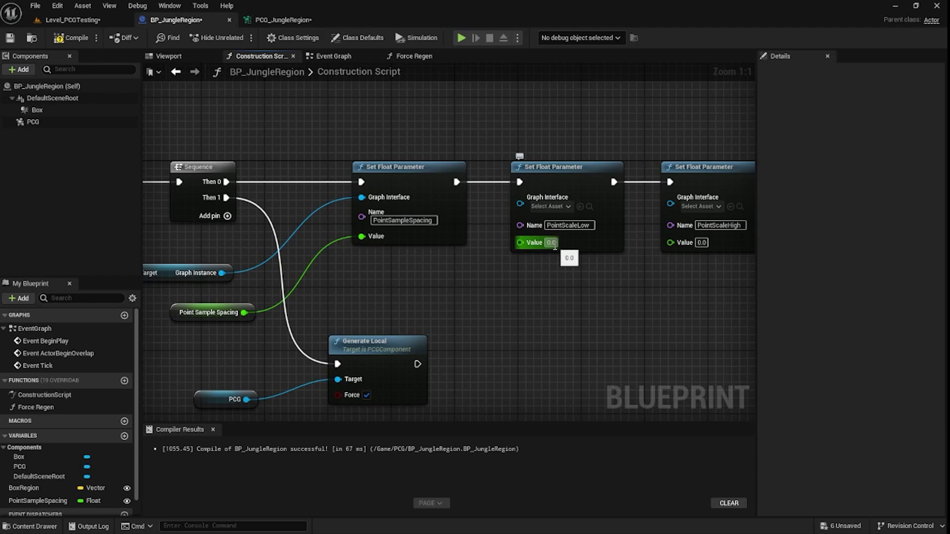
Step: Set the Value to 0.7 on the PointScaleLow node and 1.0 on the PointScaleHigh node
{"action": "type", "text": "0.7"}
{"action": "left_click", "coordinate": [701, 242]}
{"action": "type", "text": "1.0"}
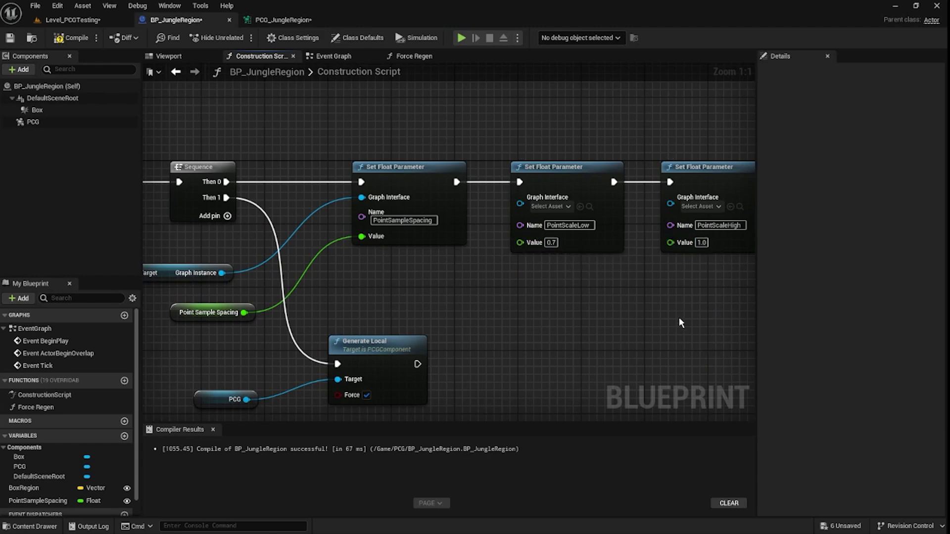
Step: Wire Graph Instance to both new Set Float Parameter nodes through reroute points below them, and compile and save the blueprint
{"action": "left_click_drag", "start_coordinate": [221, 273], "coordinate": [520, 204]}
{"action": "left_click_drag", "start_coordinate": [221, 272], "coordinate": [491, 284]}
{"action": "double_click", "coordinate": [489, 200]}
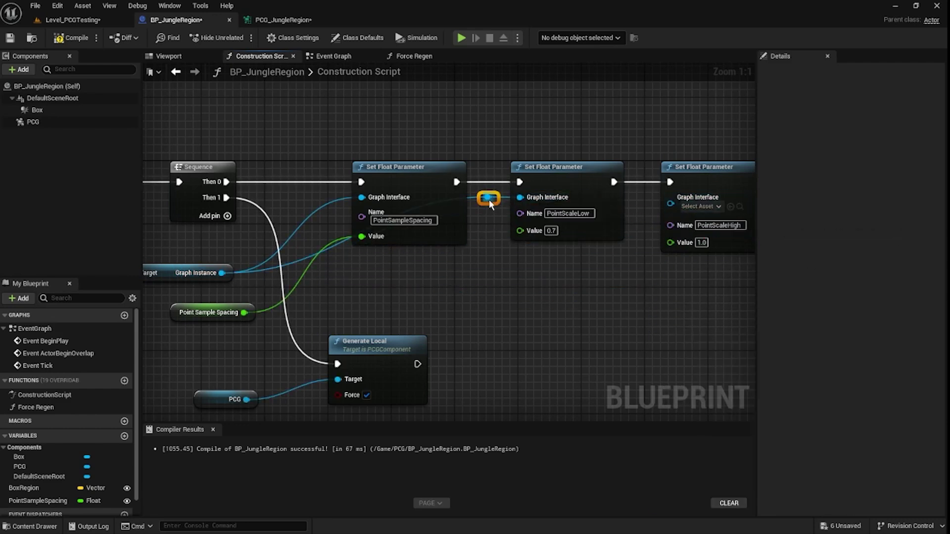
{"action": "left_click_drag", "start_coordinate": [489, 200], "coordinate": [673, 205]}
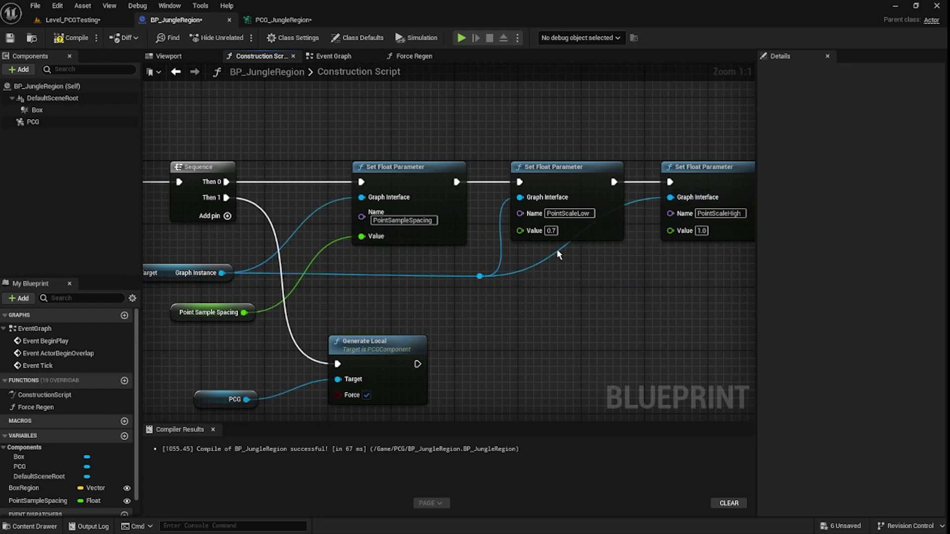
{"action": "double_click", "coordinate": [559, 250]}
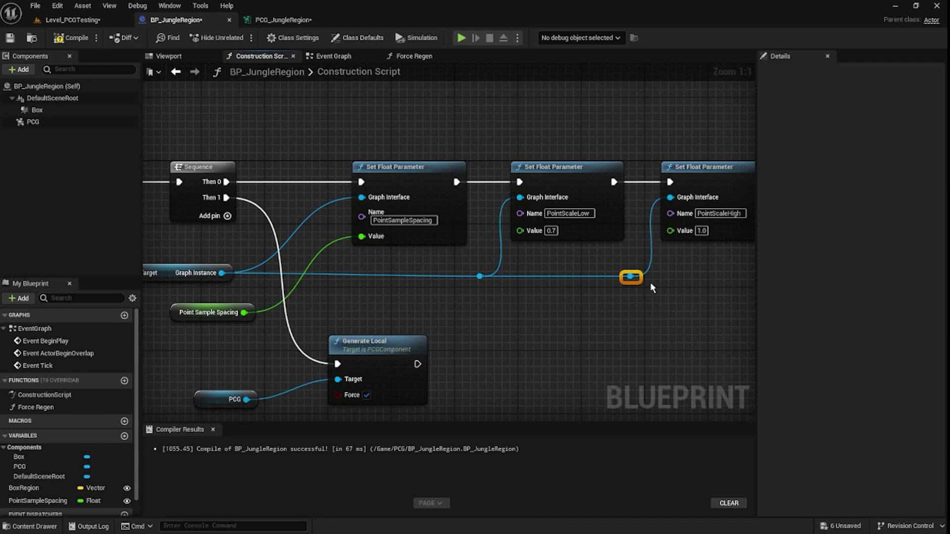
{"action": "left_click", "coordinate": [72, 40]}
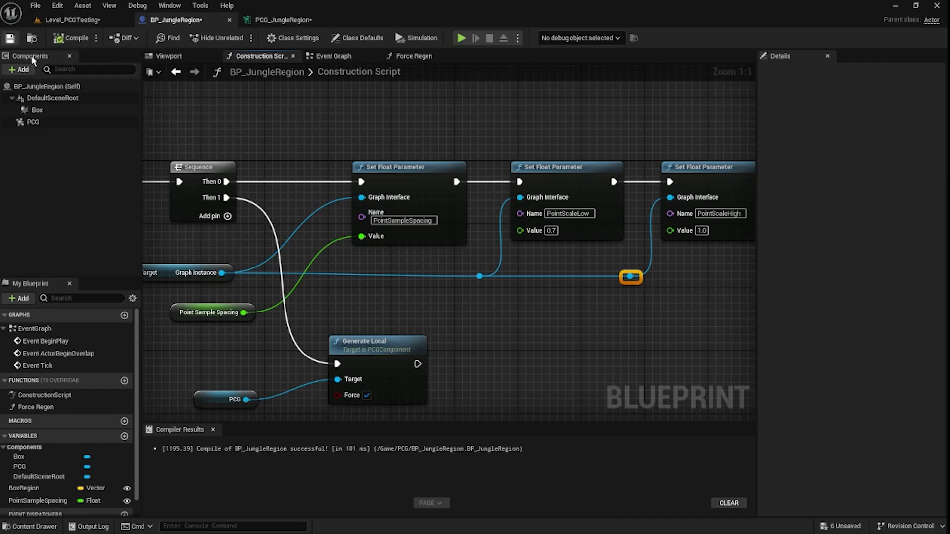
Step: Promote the PointScaleLow node's Value to an instance-editable float variable named PointScaleLow, placing its getter below the first Set Float Parameter node
{"action": "scroll", "coordinate": [100, 467], "scroll_direction": "down", "scroll_amount": 1}
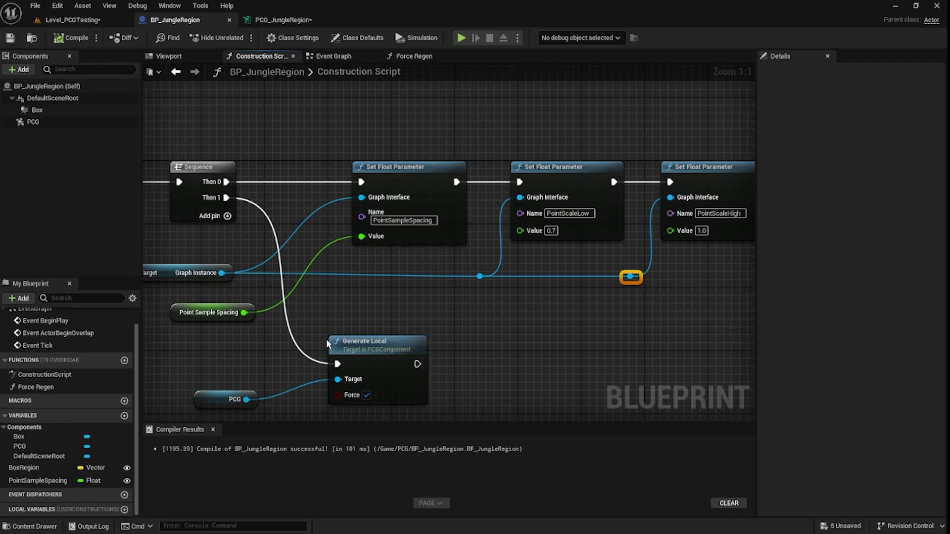
{"action": "right_click", "coordinate": [517, 230]}
{"action": "left_click", "coordinate": [584, 264]}
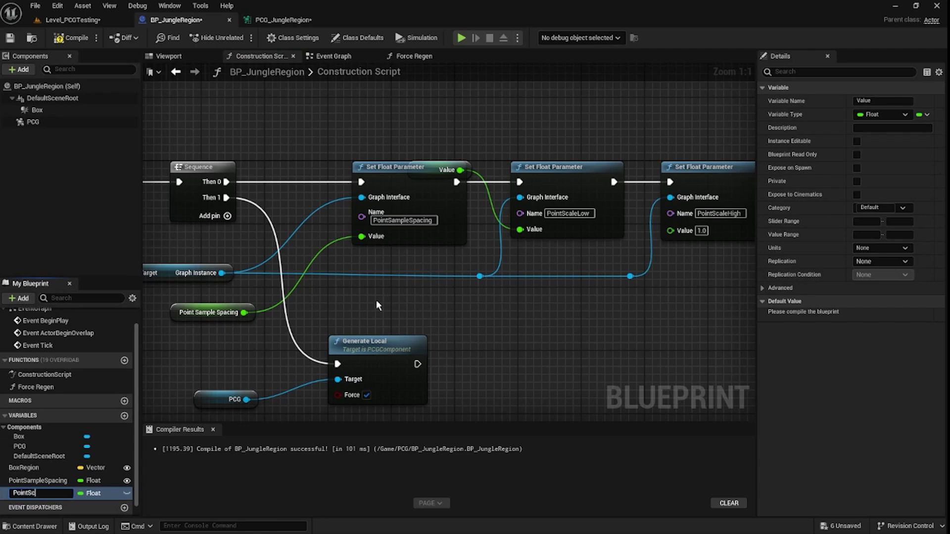
{"action": "type", "text": "PointScaleLow"}
{"action": "key", "text": "Return"}
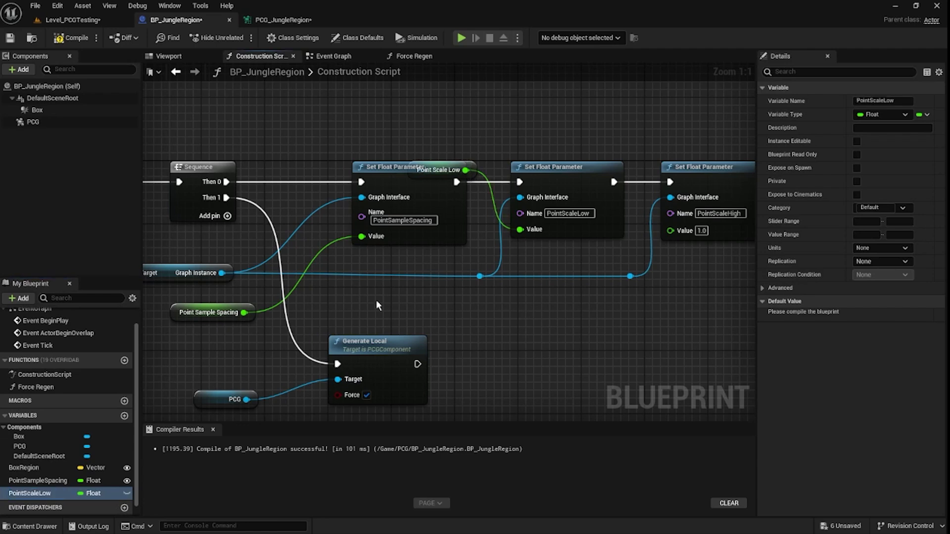
{"action": "left_click_drag", "start_coordinate": [436, 169], "coordinate": [414, 297]}
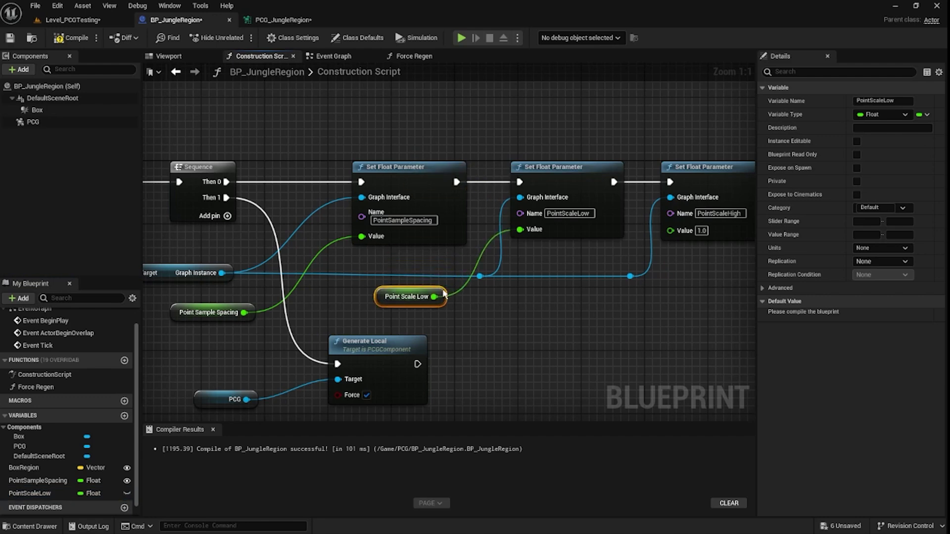
{"action": "left_click", "coordinate": [126, 492]}
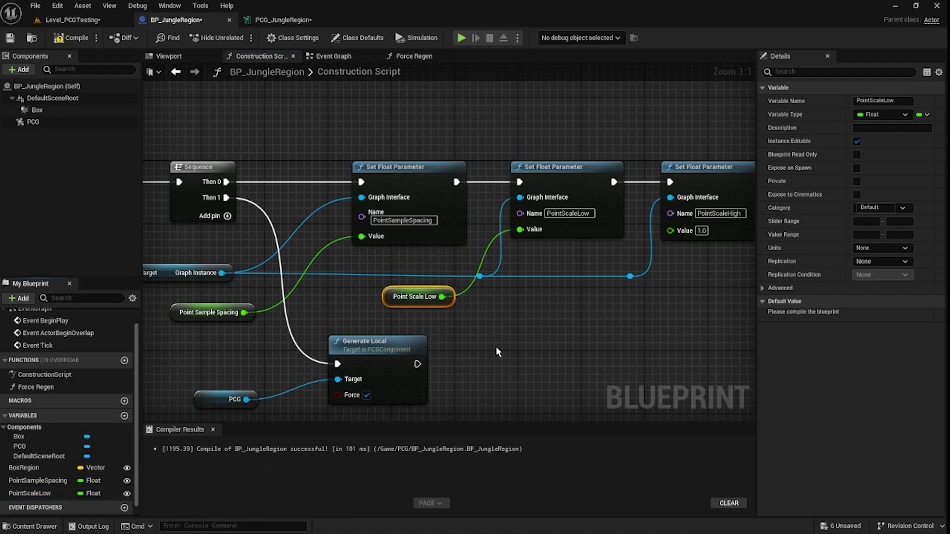
Step: Promote the PointScaleHigh node's Value to an instance-editable float variable named PointScaleHigh, and compile and save the blueprint
{"action": "right_click", "coordinate": [672, 231]}
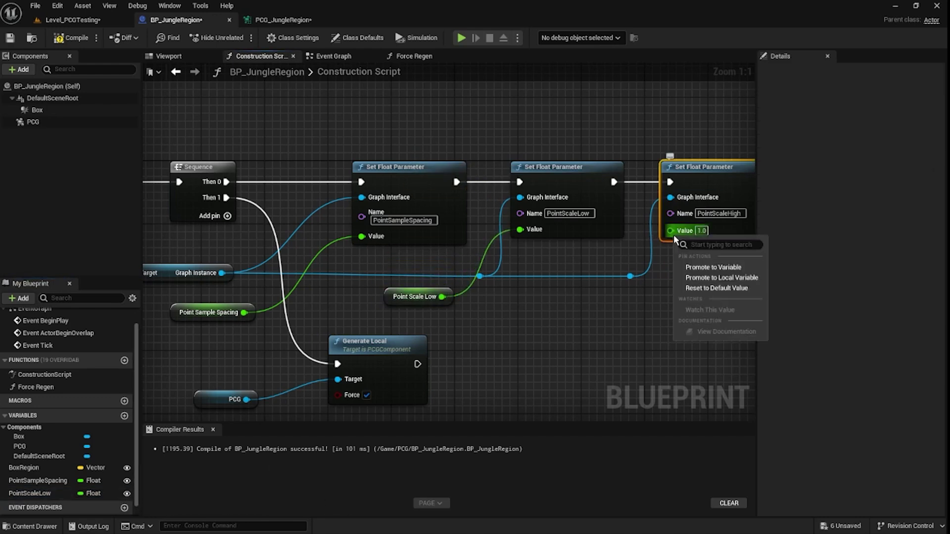
{"action": "left_click", "coordinate": [709, 261]}
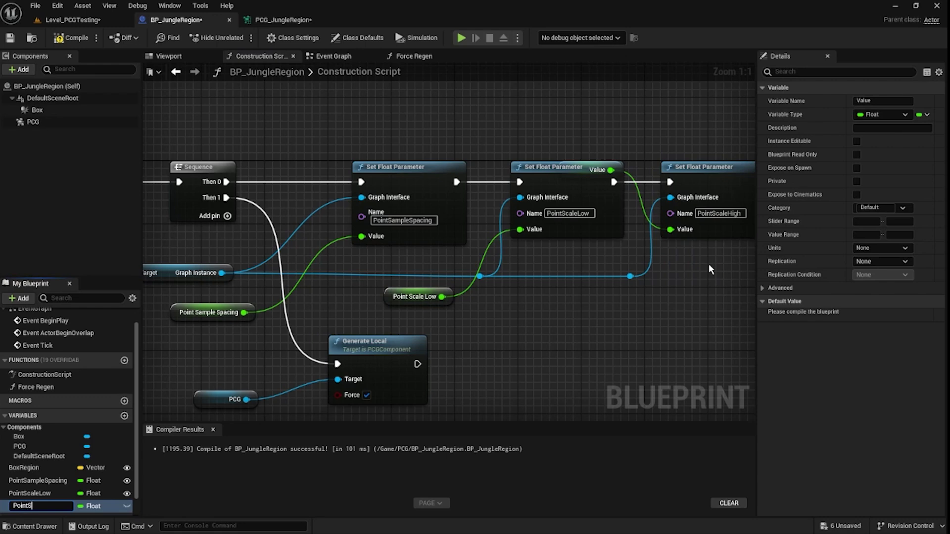
{"action": "type", "text": "PointScaleHigh"}
{"action": "key", "text": "Return"}
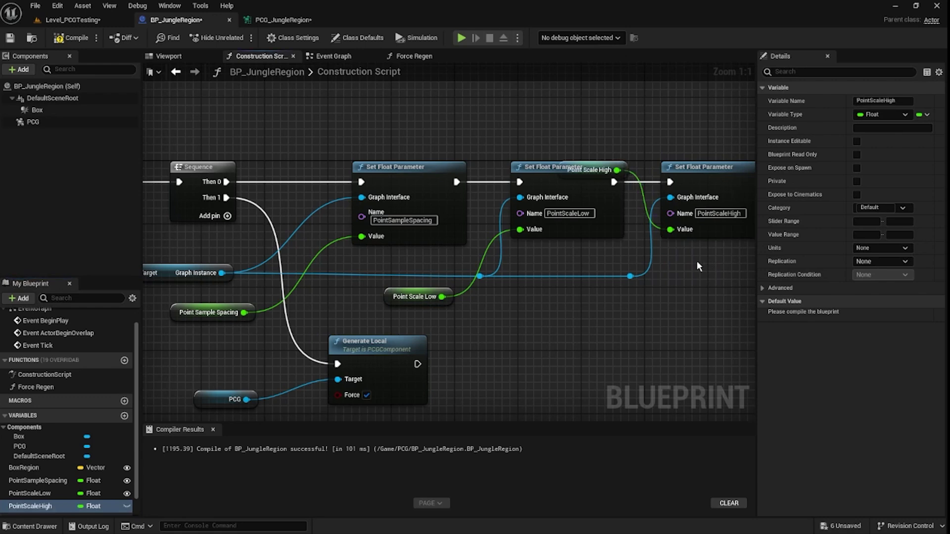
{"action": "left_click", "coordinate": [127, 506]}
{"action": "left_click", "coordinate": [71, 38]}
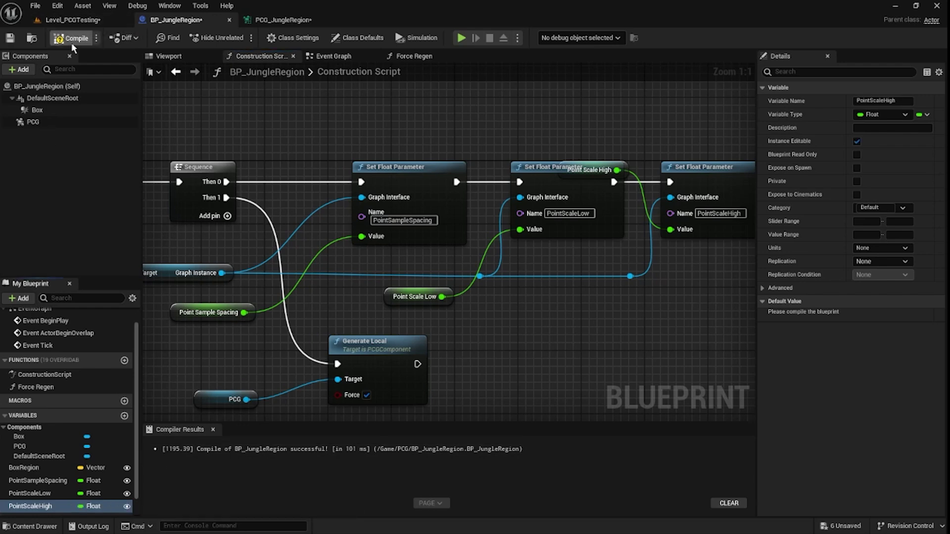
{"action": "left_click", "coordinate": [14, 39]}
Step: In Level_PCGTesting, set BP_JungleRegion's Point Scale High to 2.0 and force regeneration of the palms
{"action": "left_click", "coordinate": [101, 21]}
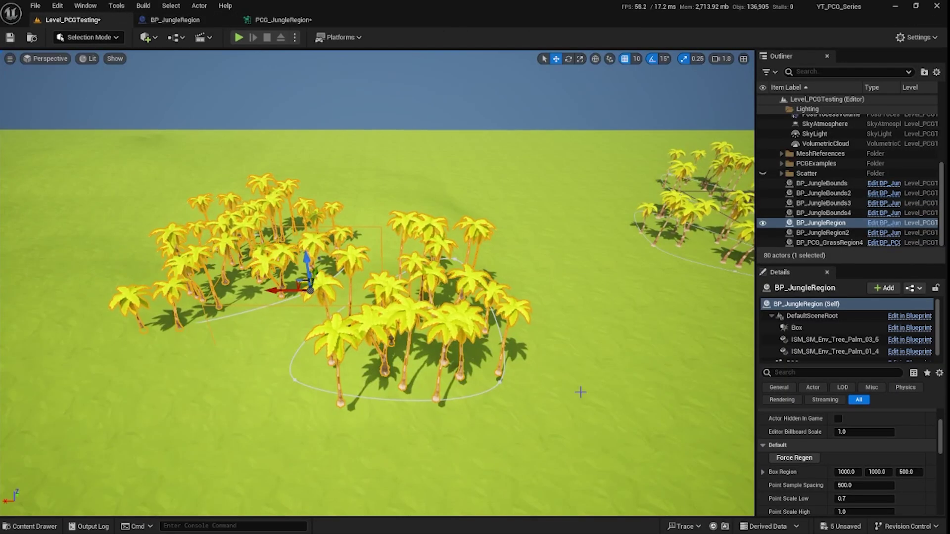
{"action": "scroll", "coordinate": [853, 494], "scroll_direction": "down", "scroll_amount": 1}
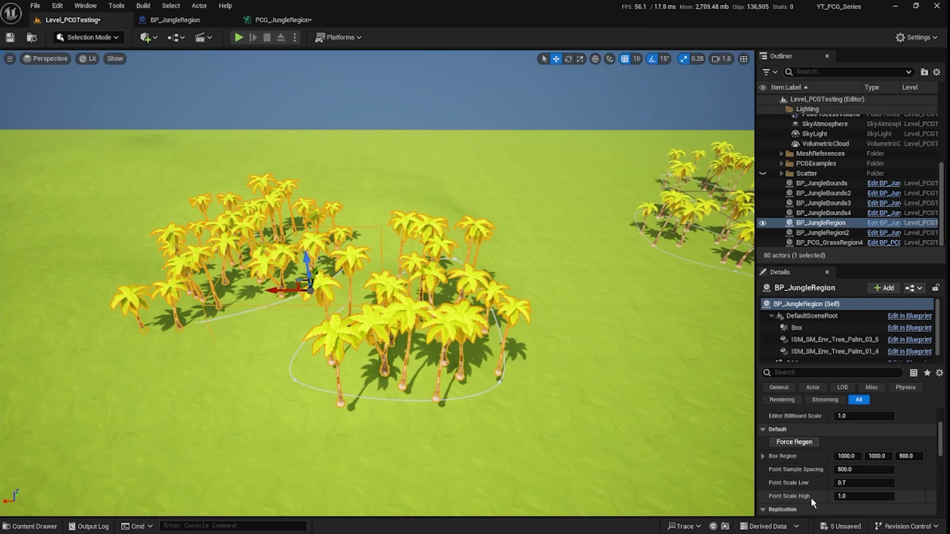
{"action": "left_click", "coordinate": [847, 497]}
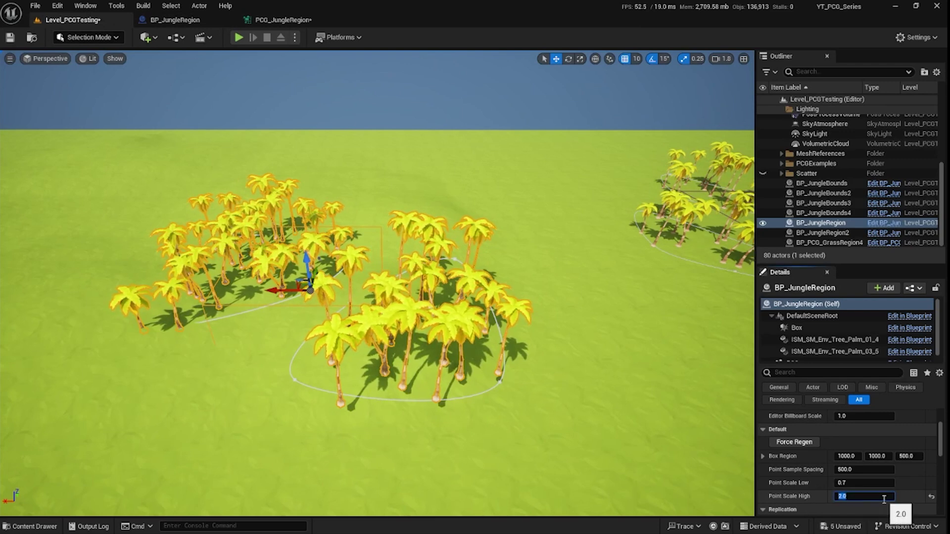
{"action": "left_click", "coordinate": [797, 443]}
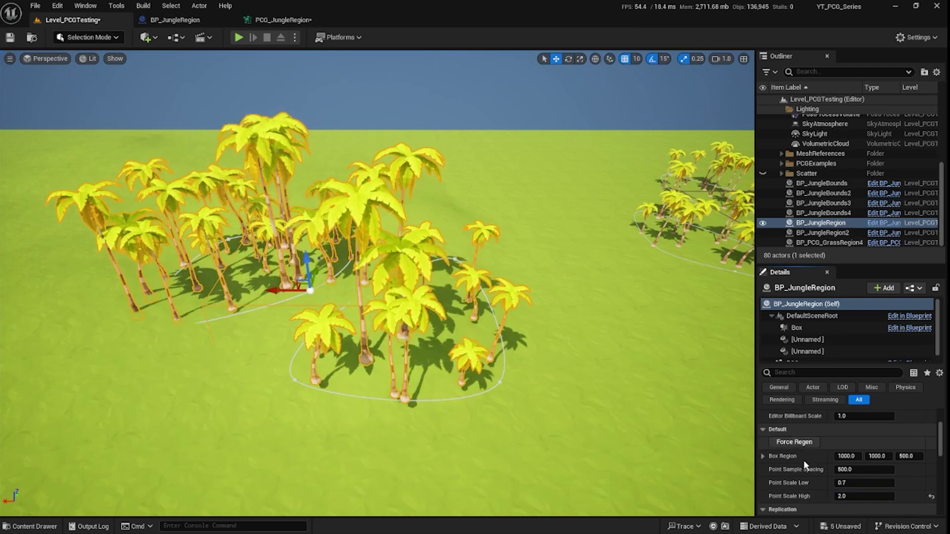
Step: Return BP_JungleRegion's Point Scale High to 1.0 and force regeneration of the palms
{"action": "left_click", "coordinate": [850, 496]}
{"action": "type", "text": "1.0"}
{"action": "key", "text": "Return"}
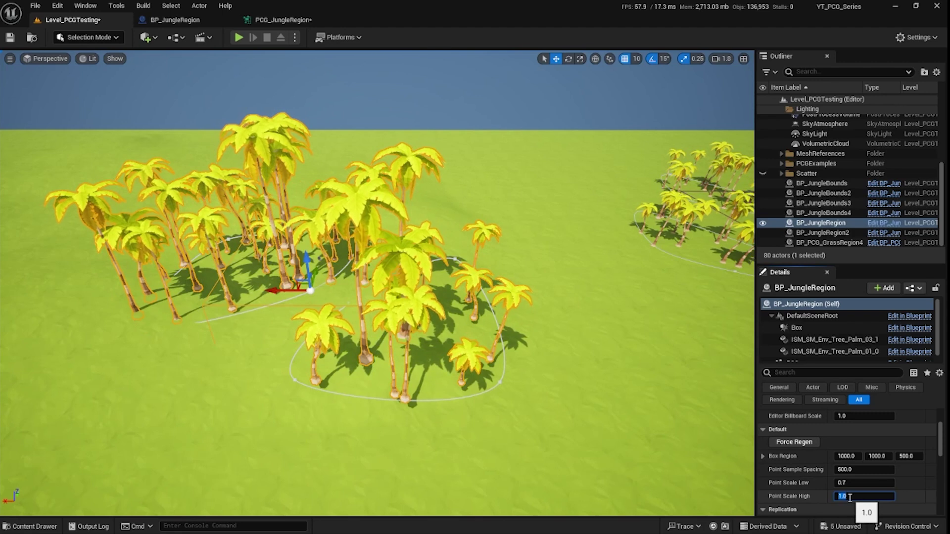
{"action": "left_click", "coordinate": [797, 443]}
Step: Set BP_JungleRegion's Point Scale Low to 0.5 and force regeneration of the palms
{"action": "left_click", "coordinate": [860, 483]}
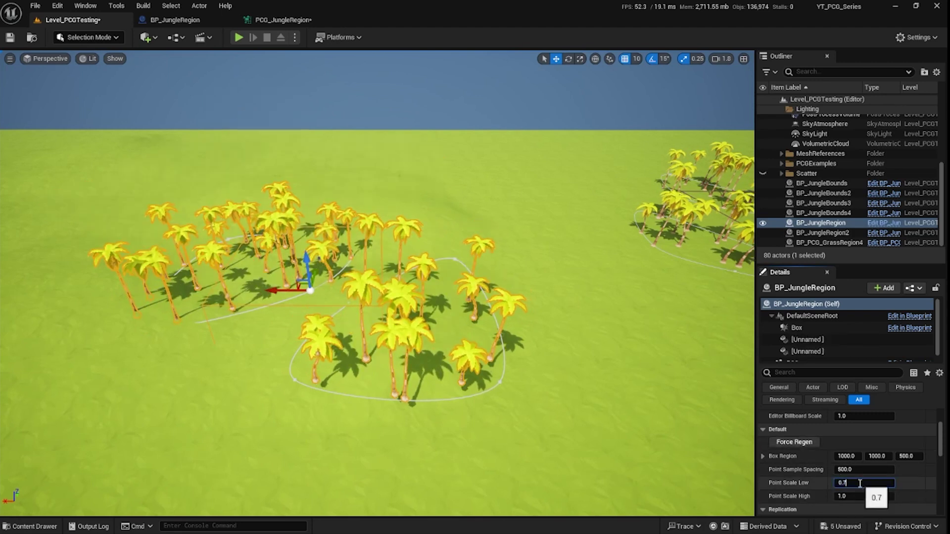
{"action": "type", "text": "0.5"}
{"action": "key", "text": "Return"}
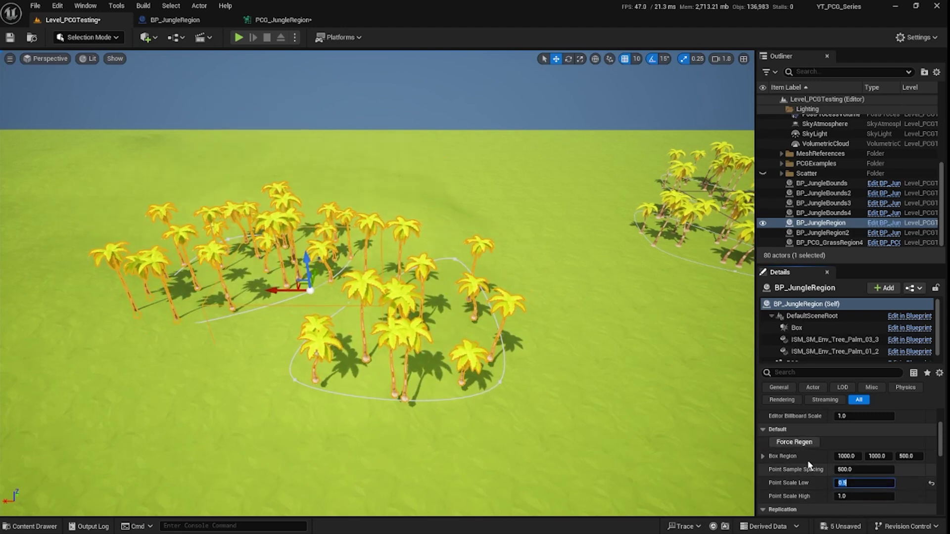
{"action": "left_click", "coordinate": [800, 443]}
Step: Restore BP_JungleRegion's Point Scale Low to 0.7 and force regeneration of the palms
{"action": "left_click", "coordinate": [863, 483]}
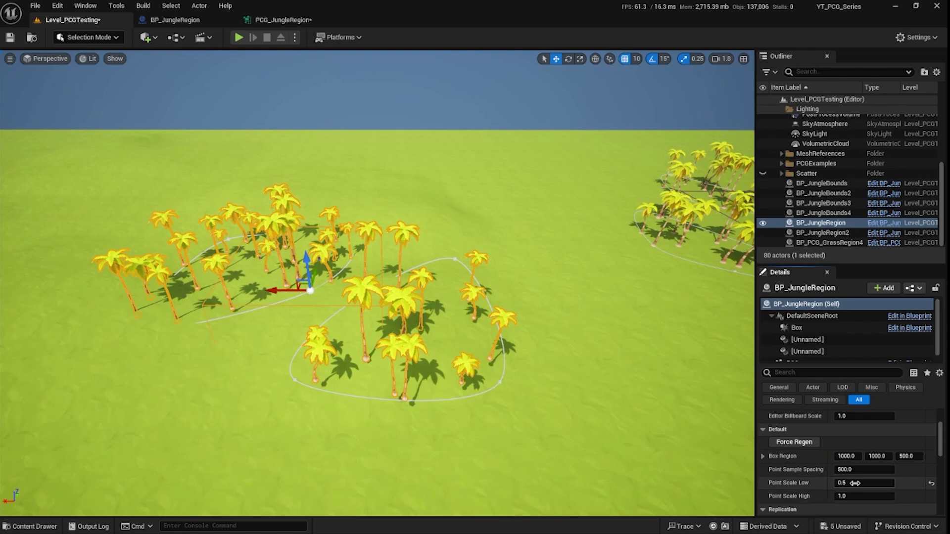
{"action": "type", "text": "0.7"}
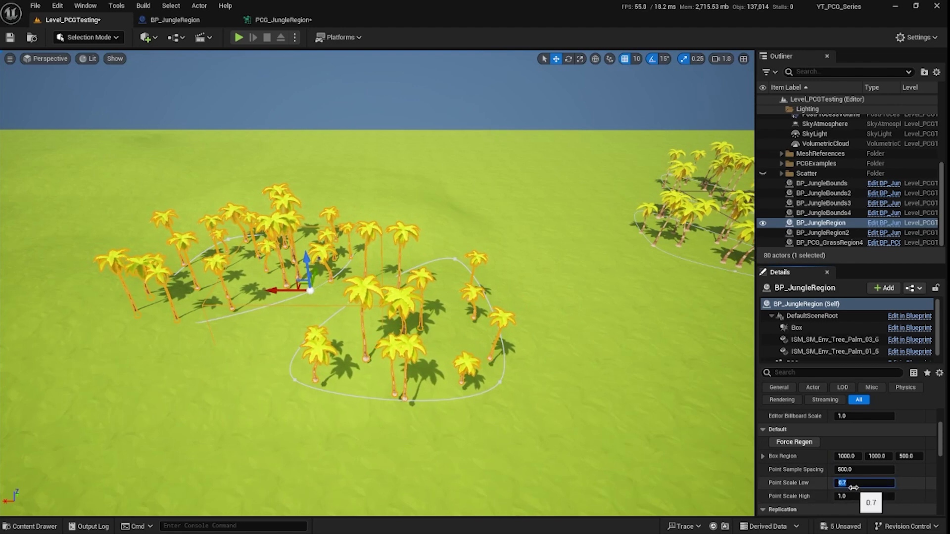
{"action": "left_click", "coordinate": [794, 442]}
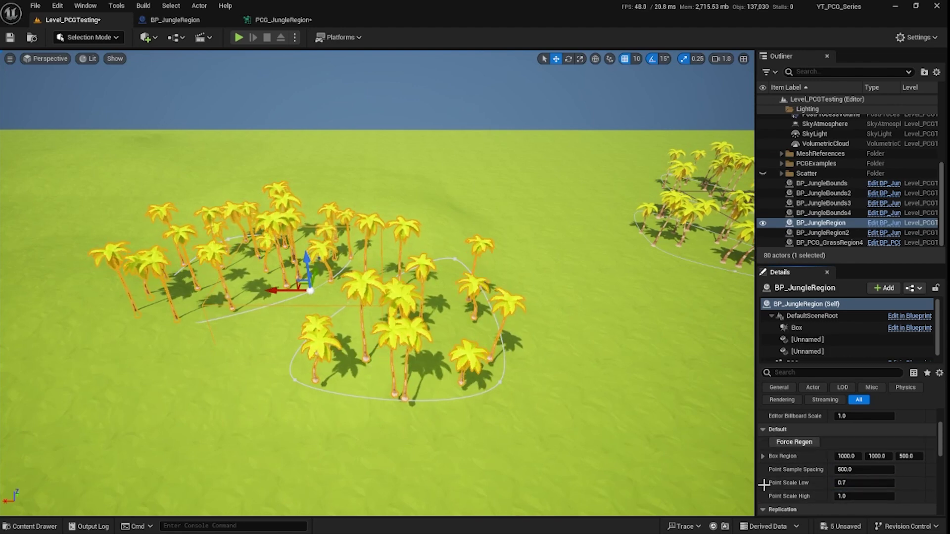
Step: Raise BP_JungleRegion's Point Scale High to 2.0 again and regenerate it for comparison with the other jungle region
{"action": "right_click_drag", "start_coordinate": [426, 340], "coordinate": [450, 349]}
{"action": "left_click", "coordinate": [852, 497]}
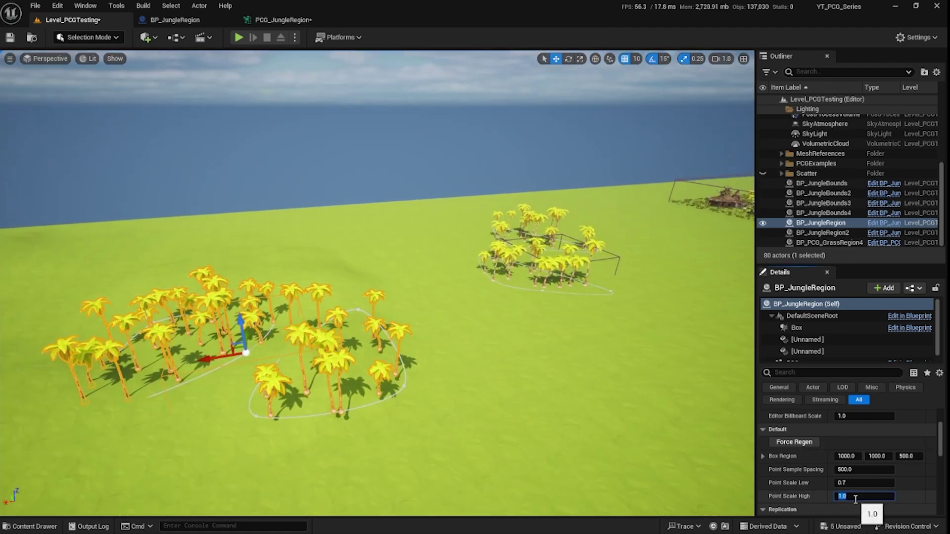
{"action": "type", "text": "2"}
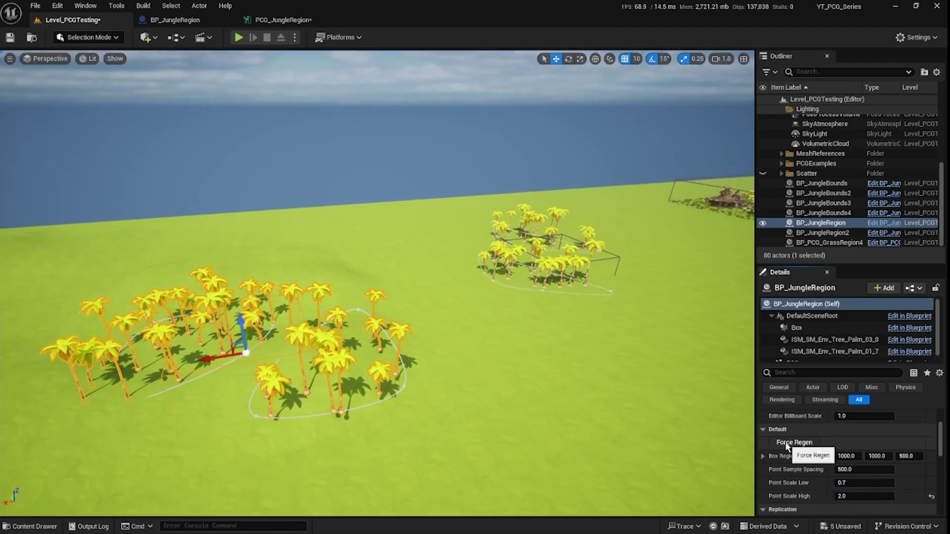
{"action": "left_click", "coordinate": [794, 442]}
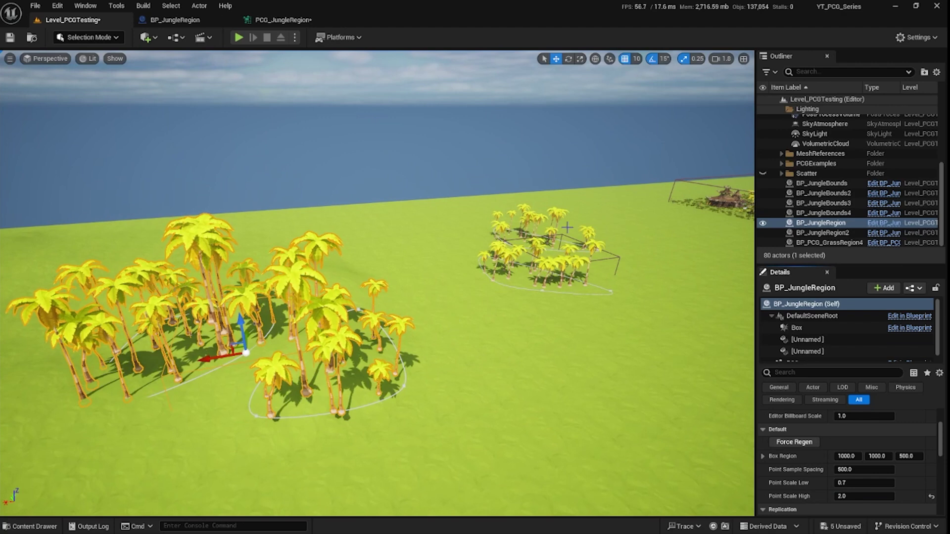
Step: Set BP_JungleRegion's Point Scale High back to 1.0 and regenerate its palms
{"action": "left_click", "coordinate": [867, 496]}
{"action": "type", "text": "1"}
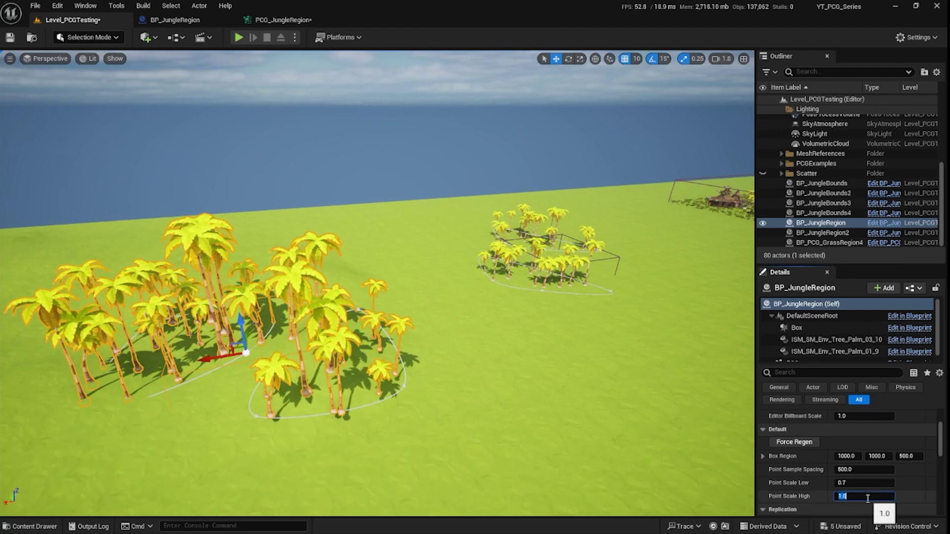
{"action": "left_click", "coordinate": [794, 442]}
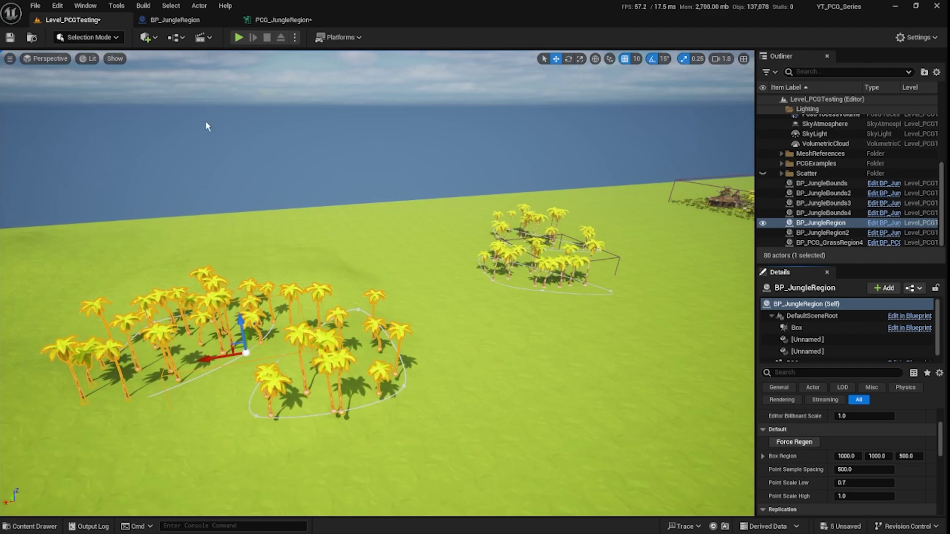
Step: Open the PCG_JungleRegion graph, select the Spline Sampler node and widen the graph area by narrowing the node settings area
{"action": "left_click", "coordinate": [294, 21]}
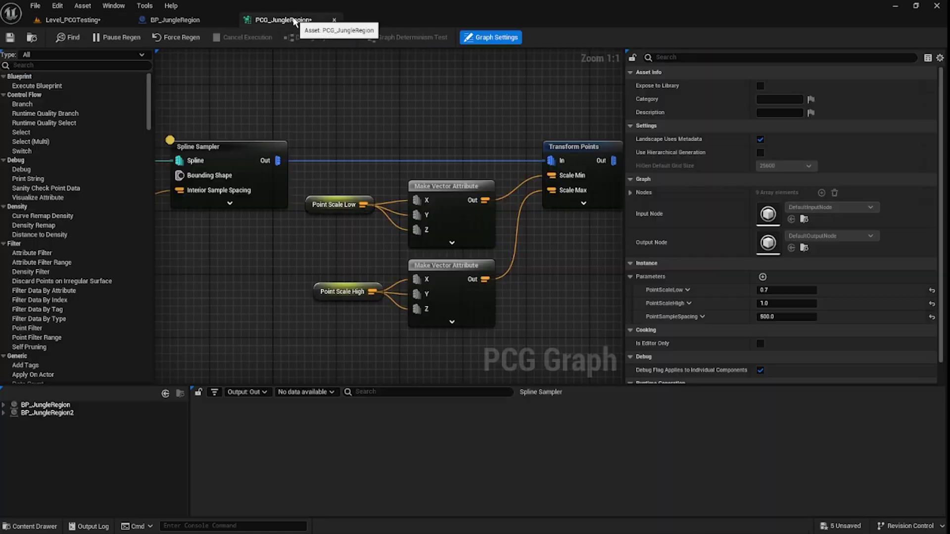
{"action": "right_click_drag", "start_coordinate": [569, 262], "coordinate": [519, 236]}
{"action": "scroll", "coordinate": [518, 236], "scroll_direction": "down", "scroll_amount": 4}
{"action": "left_click", "coordinate": [353, 199]}
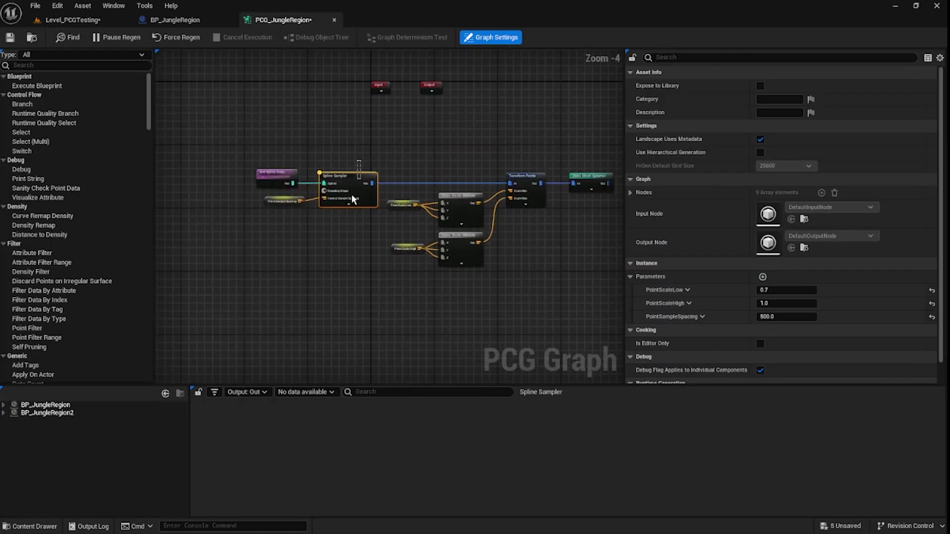
{"action": "left_click_drag", "start_coordinate": [624, 159], "coordinate": [596, 163]}
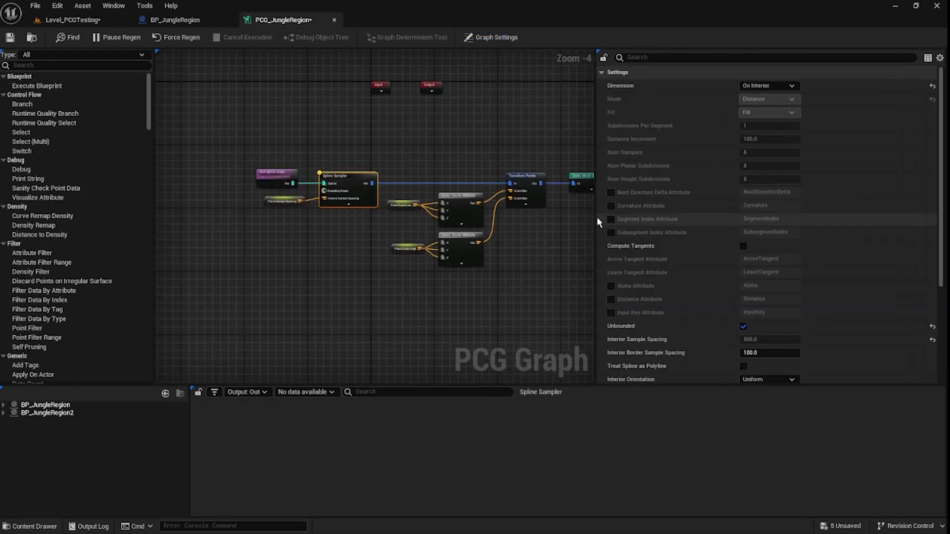
{"action": "left_click_drag", "start_coordinate": [597, 222], "coordinate": [694, 227]}
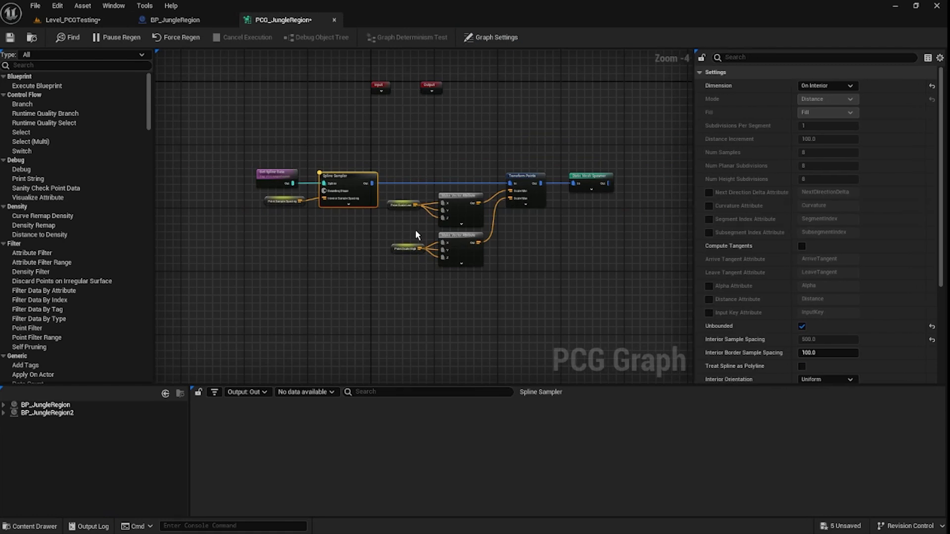
Step: Move the Static Mesh Spawner node far to the right of Transform Points and break the link between them
{"action": "left_click_drag", "start_coordinate": [335, 146], "coordinate": [273, 248]}
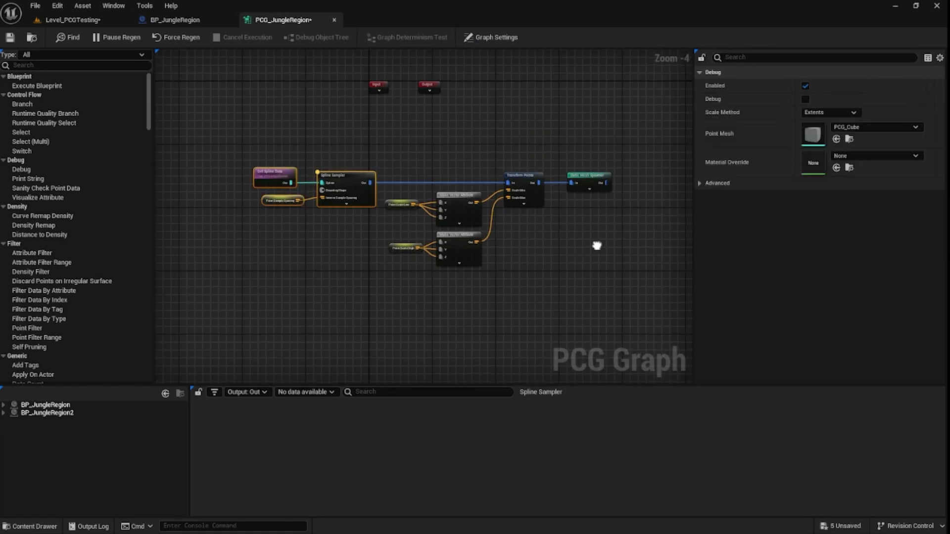
{"action": "right_click_drag", "start_coordinate": [600, 240], "coordinate": [377, 252]}
{"action": "left_click_drag", "start_coordinate": [340, 231], "coordinate": [340, 230]}
{"action": "left_click_drag", "start_coordinate": [370, 179], "coordinate": [653, 186]}
{"action": "key", "text": "q"}
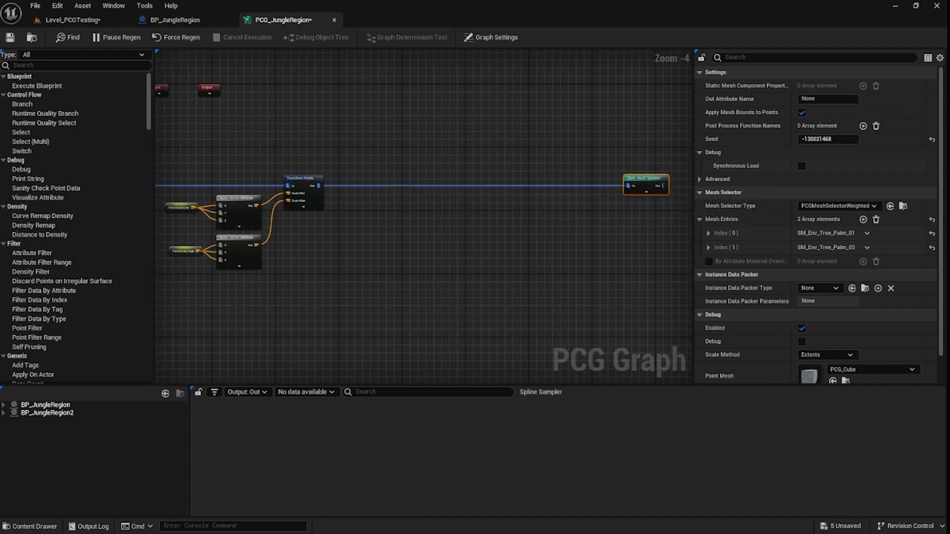
{"action": "left_click", "coordinate": [596, 185], "text": "alt"}
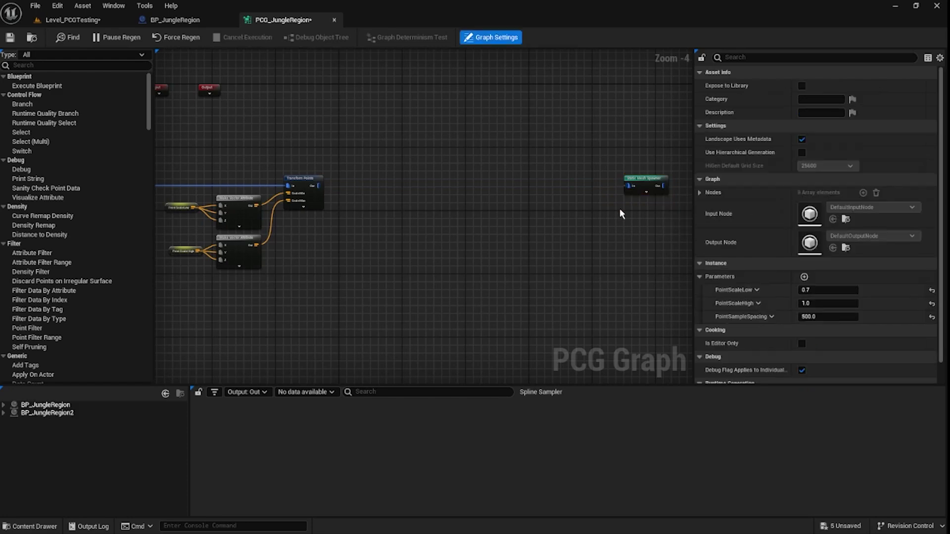
Step: Add an Attribute Noise node connected to the Transform Points output
{"action": "scroll", "coordinate": [344, 224], "scroll_direction": "up", "scroll_amount": 4}
{"action": "left_click_drag", "start_coordinate": [271, 173], "coordinate": [401, 203]}
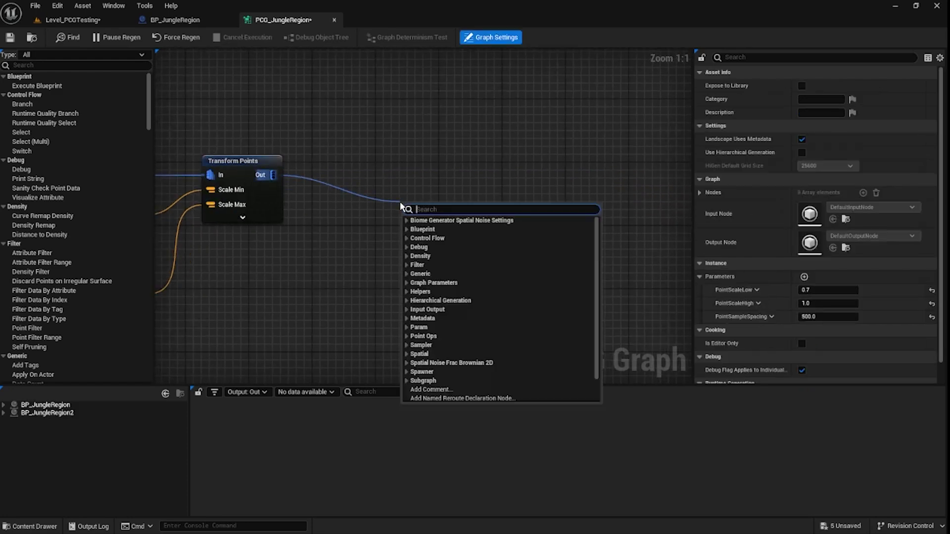
{"action": "type", "text": "attrob"}
{"action": "key", "text": "BackSpace"}
{"action": "key", "text": "BackSpace"}
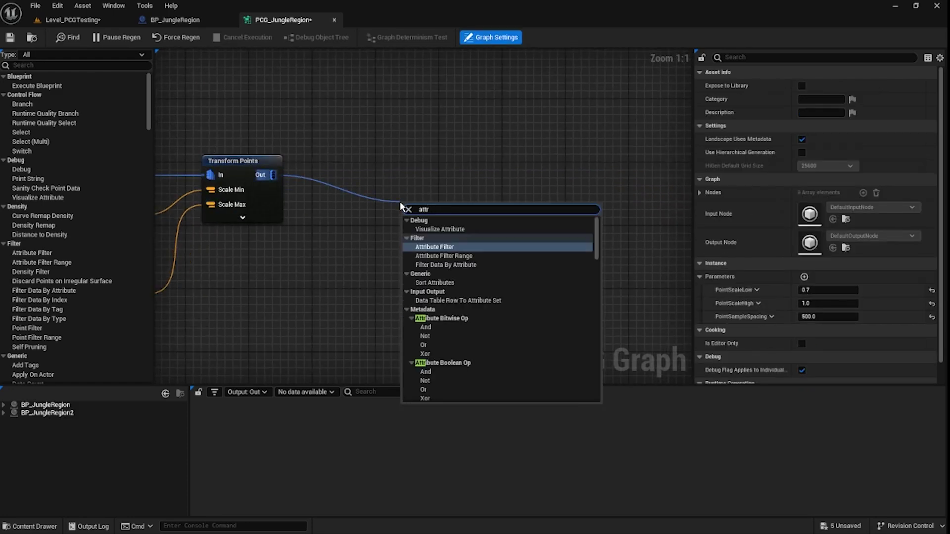
{"action": "type", "text": "ibute noise"}
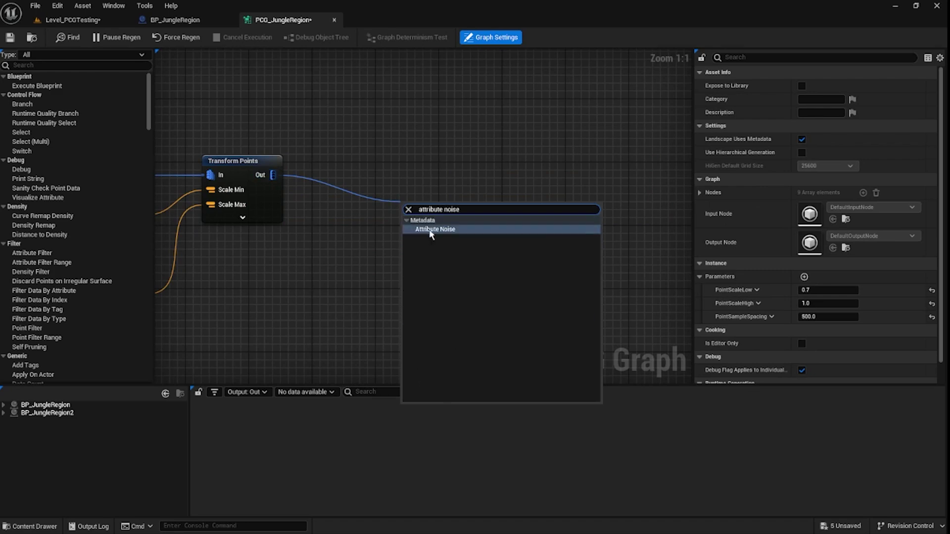
{"action": "left_click", "coordinate": [434, 230]}
Step: Enable debug display on the Transform Points node and check the regions in Level_PCGTesting
{"action": "left_click_drag", "start_coordinate": [257, 129], "coordinate": [232, 228]}
{"action": "right_click_drag", "start_coordinate": [487, 152], "coordinate": [560, 184]}
{"action": "key", "text": "d"}
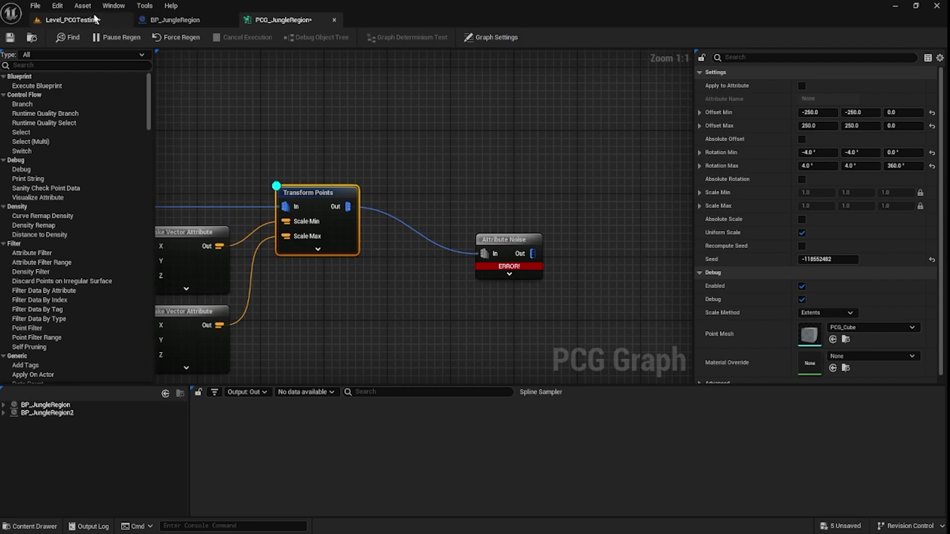
{"action": "left_click", "coordinate": [75, 20]}
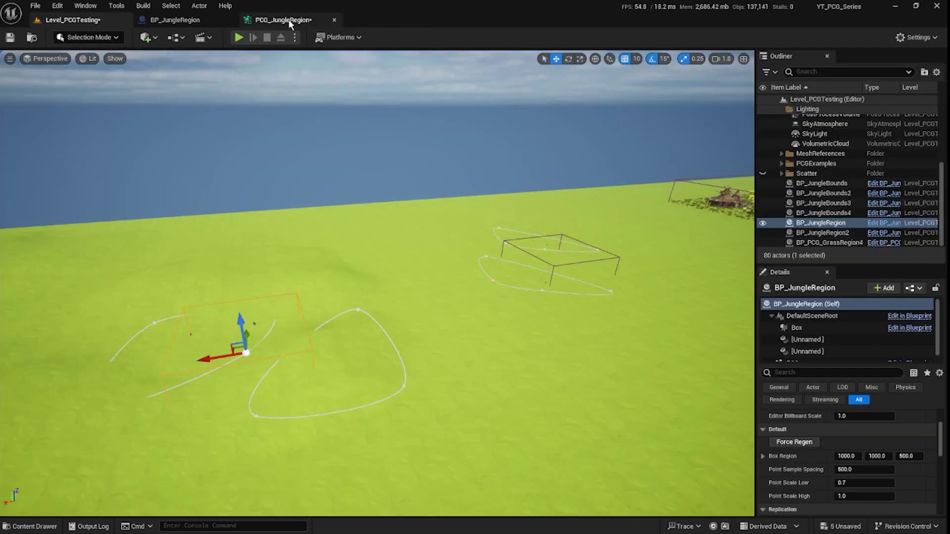
{"action": "left_click", "coordinate": [312, 19]}
Step: Select the Spline Sampler, set BP_JungleRegion's PCG component as the debug object, and view the level
{"action": "scroll", "coordinate": [604, 219], "scroll_direction": "down", "scroll_amount": 3}
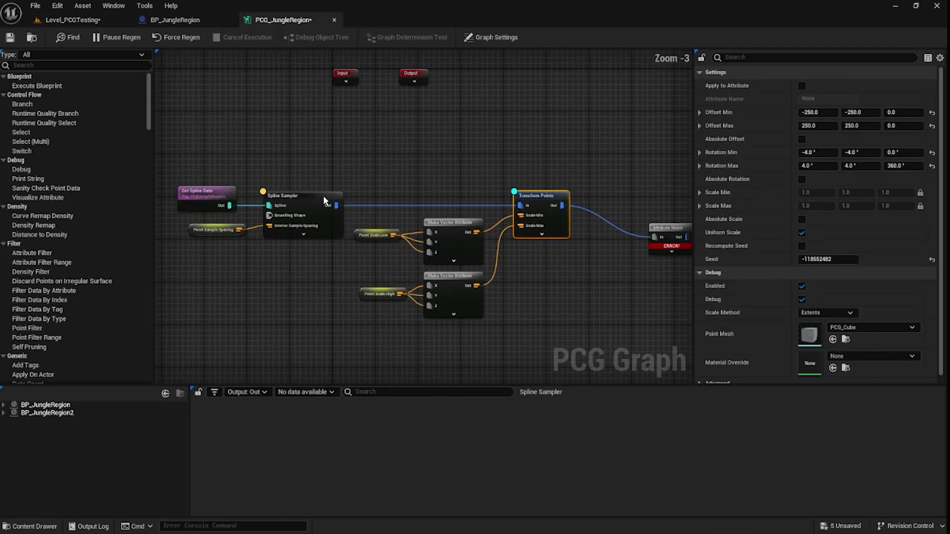
{"action": "left_click_drag", "start_coordinate": [315, 176], "coordinate": [286, 320]}
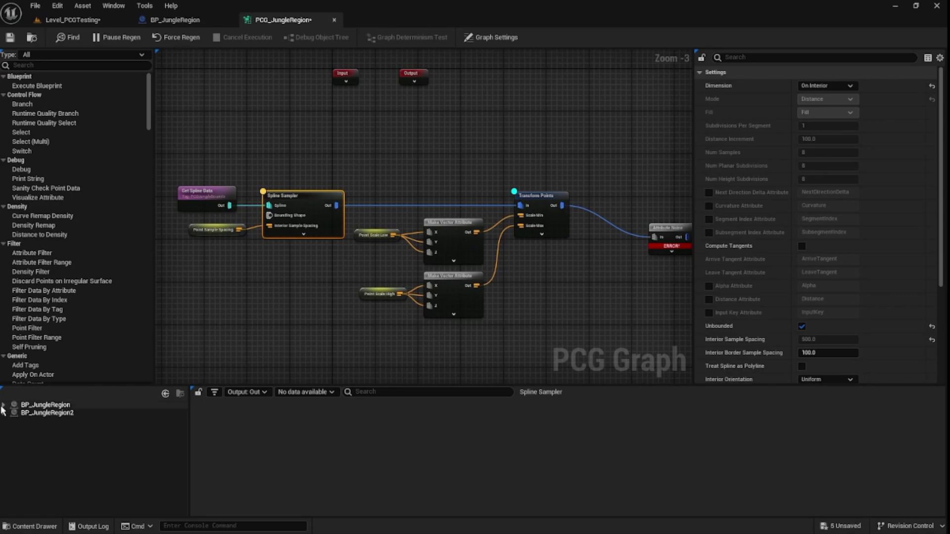
{"action": "left_click", "coordinate": [4, 405]}
{"action": "left_click", "coordinate": [62, 413]}
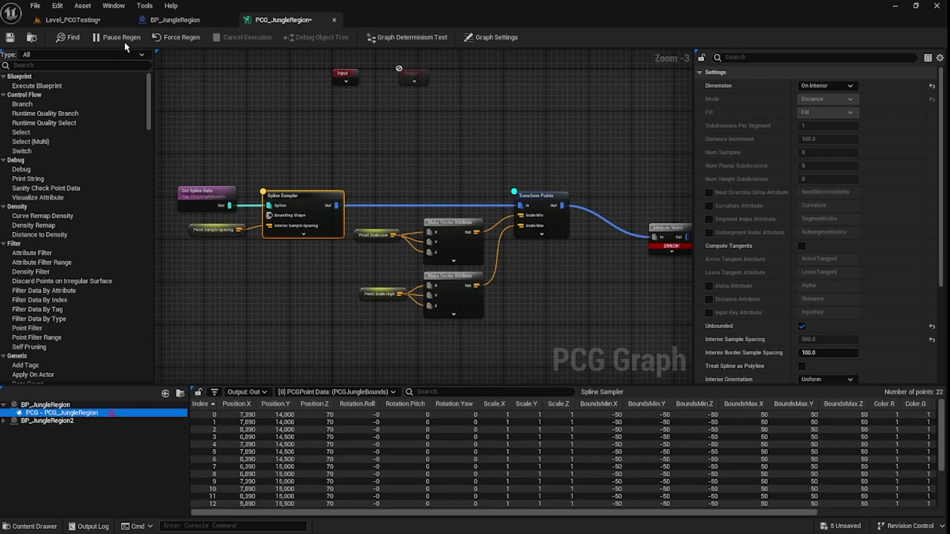
{"action": "left_click", "coordinate": [94, 20]}
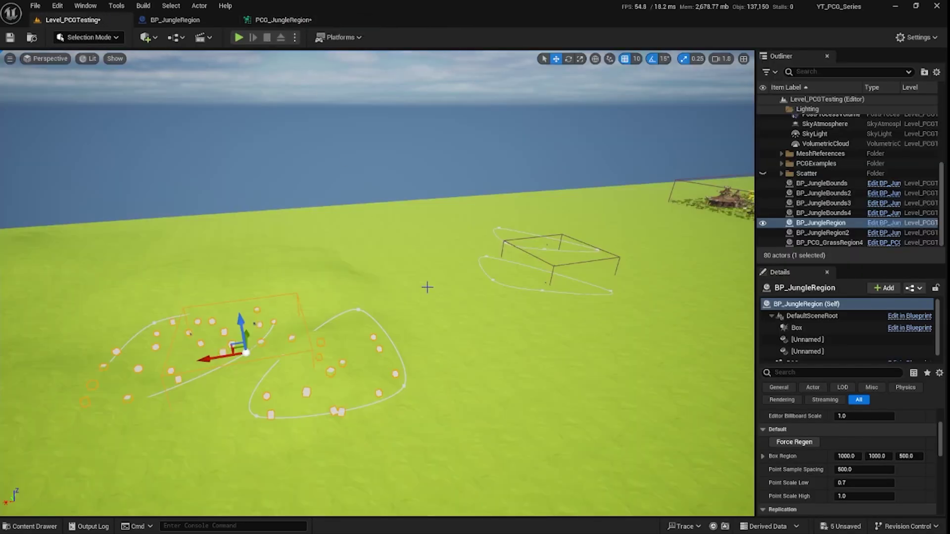
Step: Place Attribute Noise beside Transform Points and switch the debug display from Transform Points to Attribute Noise
{"action": "key", "text": "w"}
{"action": "right_click_drag", "start_coordinate": [427, 287], "coordinate": [414, 103]}
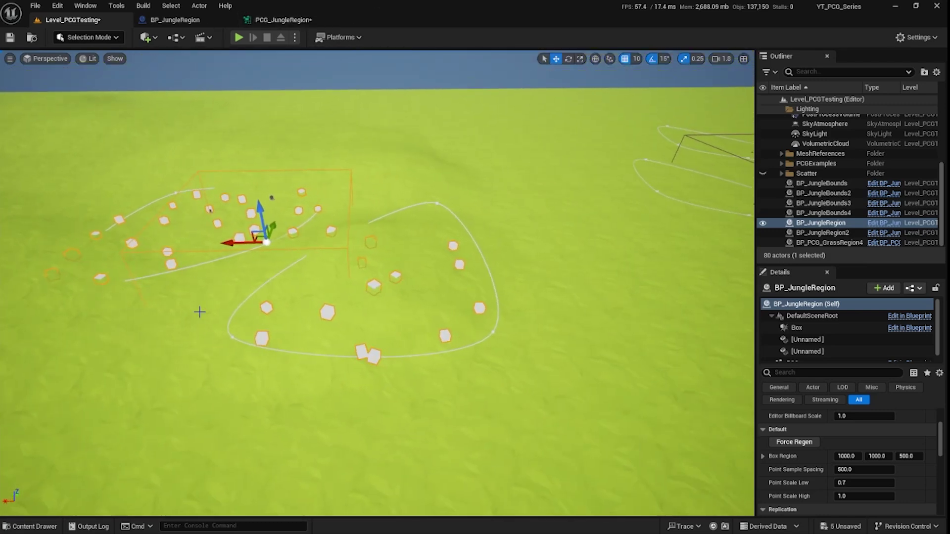
{"action": "left_click", "coordinate": [277, 20]}
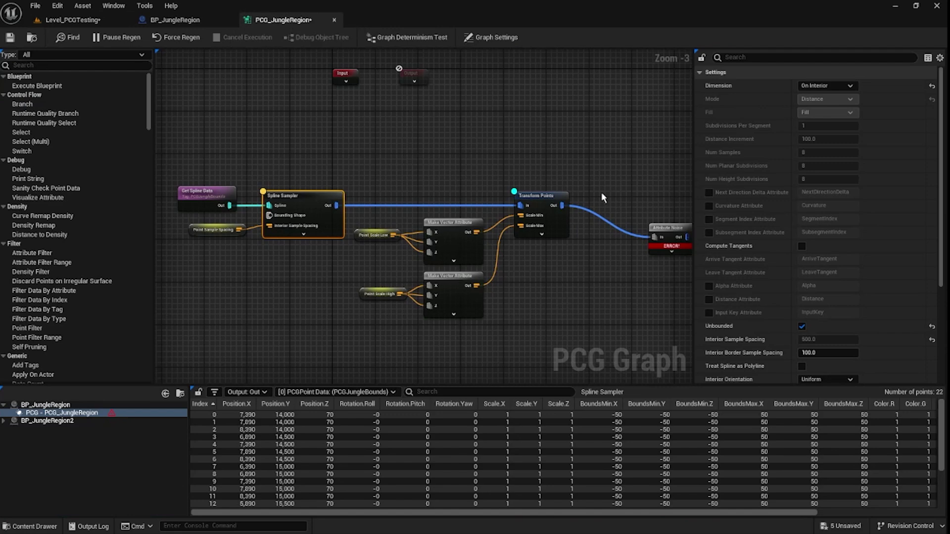
{"action": "right_click_drag", "start_coordinate": [604, 198], "coordinate": [504, 223]}
{"action": "left_click_drag", "start_coordinate": [503, 222], "coordinate": [461, 190]}
{"action": "key", "text": "d"}
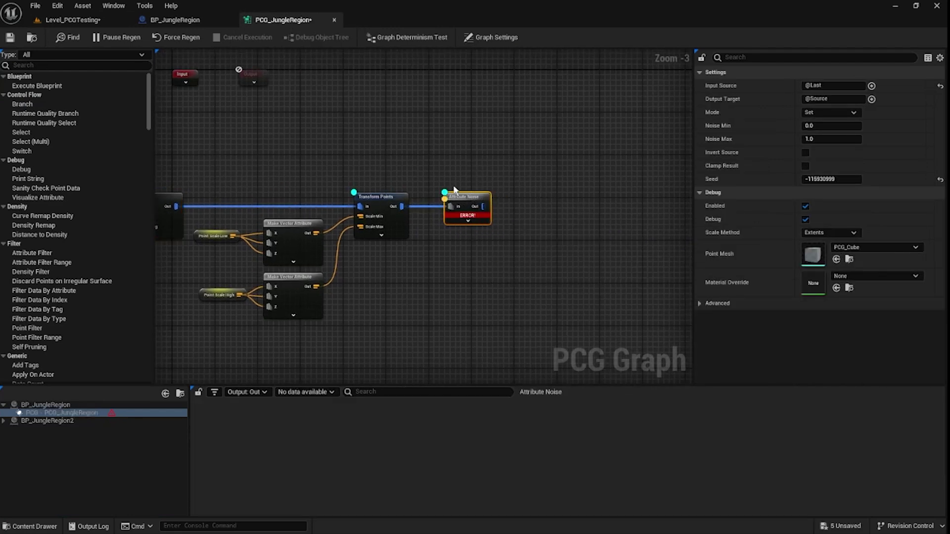
{"action": "left_click", "coordinate": [377, 196]}
{"action": "key", "text": "d"}
Step: Set the Attribute Noise input source to $Density and check the debug points in Level_PCGTesting
{"action": "left_click", "coordinate": [468, 208]}
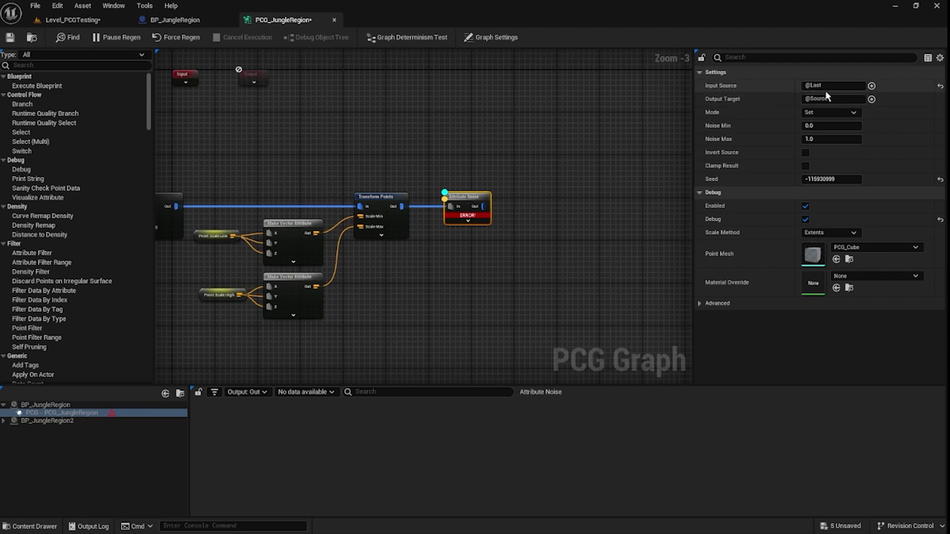
{"action": "left_click", "coordinate": [871, 86]}
{"action": "left_click", "coordinate": [901, 149]}
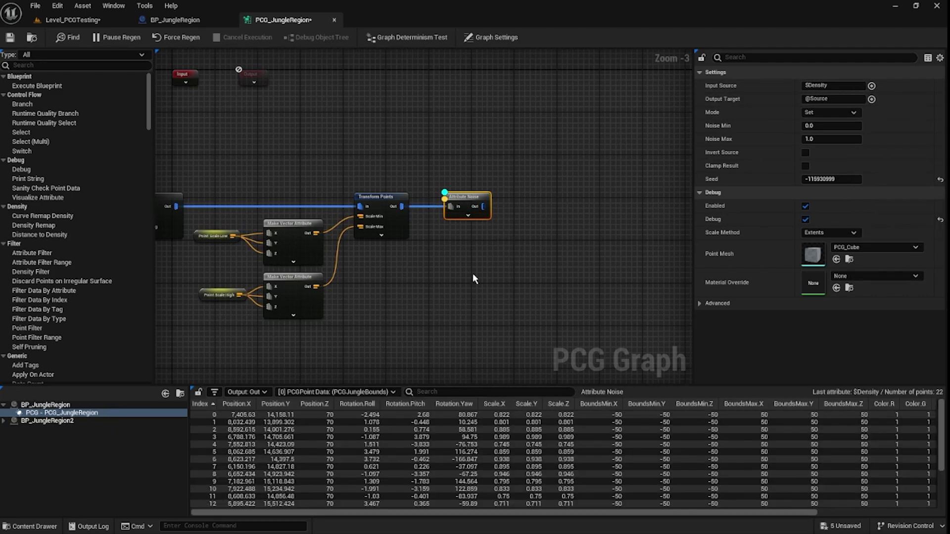
{"action": "left_click", "coordinate": [69, 20]}
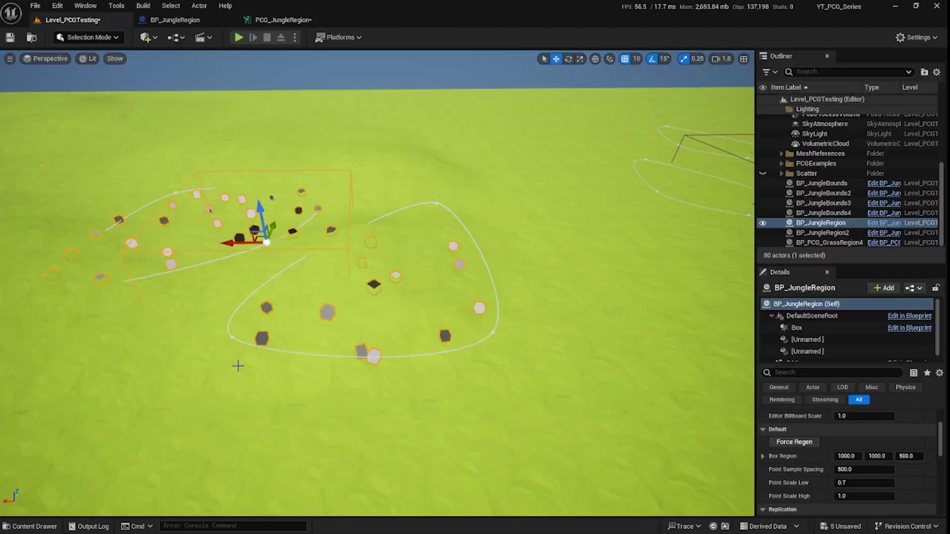
{"action": "left_click", "coordinate": [271, 19]}
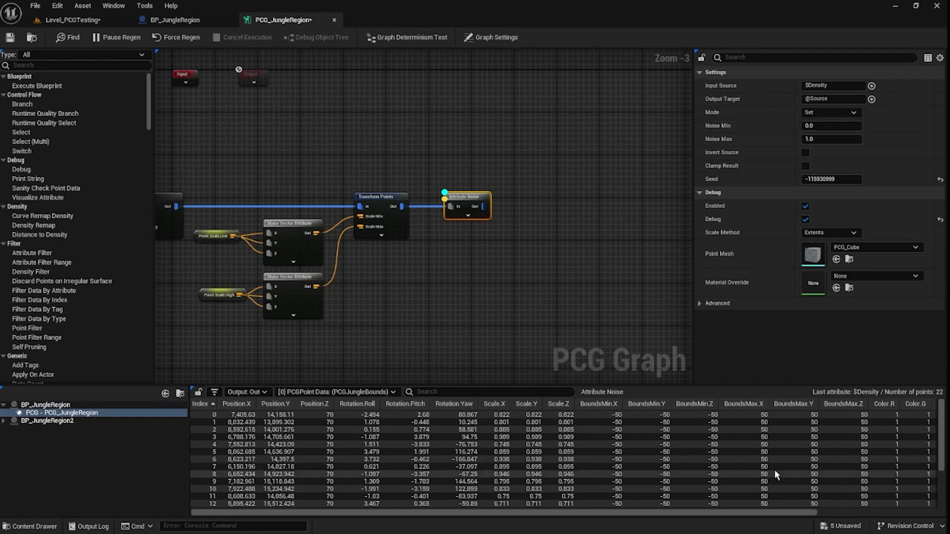
Step: Compare the Density values output by Transform Points and Attribute Noise in the point data table
{"action": "left_click", "coordinate": [379, 196]}
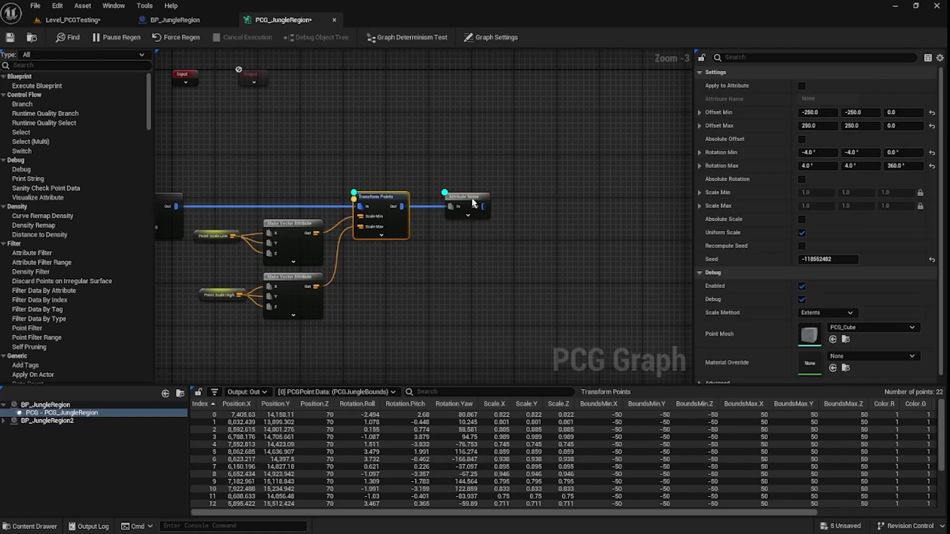
{"action": "left_click_drag", "start_coordinate": [693, 514], "coordinate": [841, 483]}
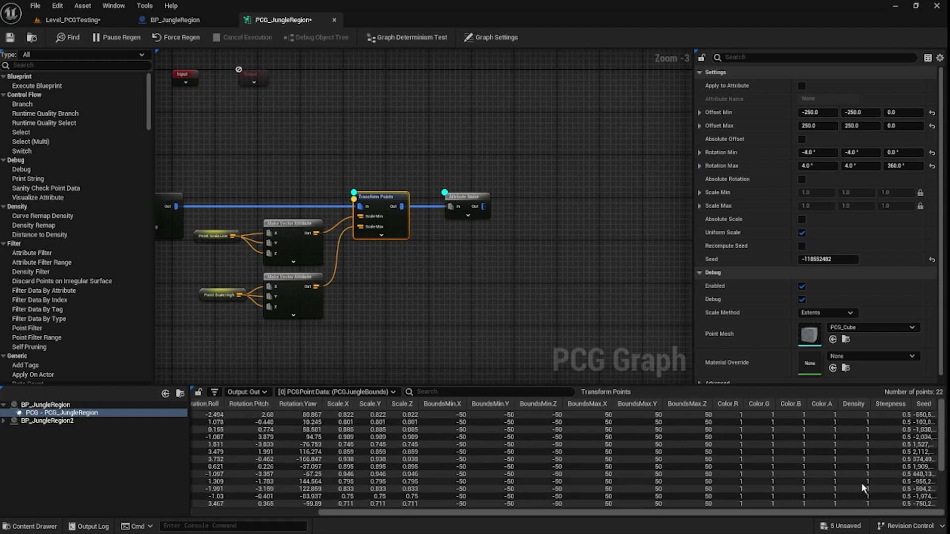
{"action": "left_click", "coordinate": [464, 198]}
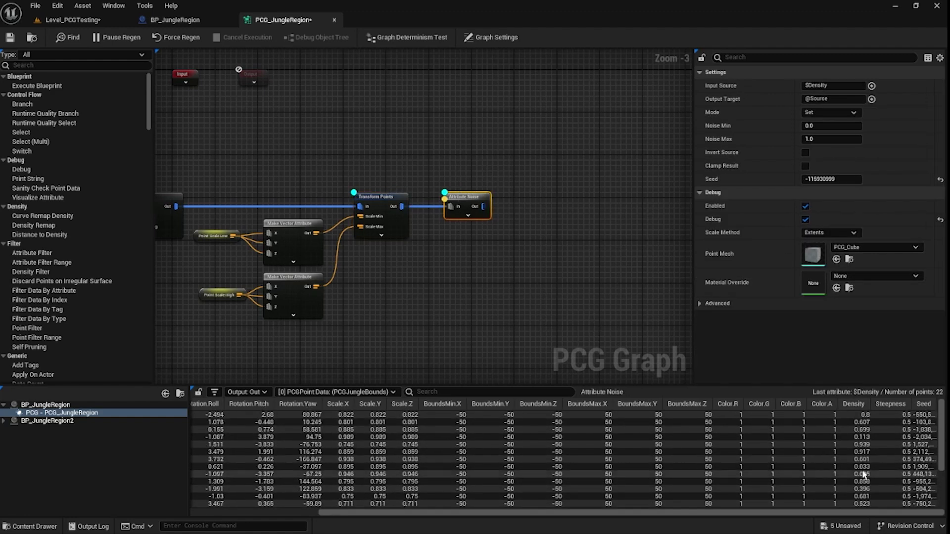
{"action": "scroll", "coordinate": [876, 422], "scroll_direction": "down", "scroll_amount": 3}
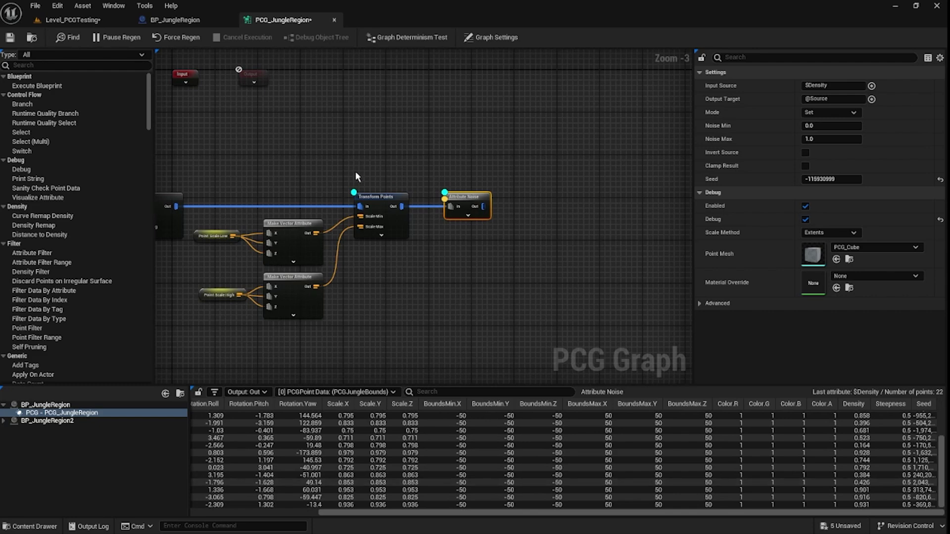
{"action": "left_click", "coordinate": [391, 225]}
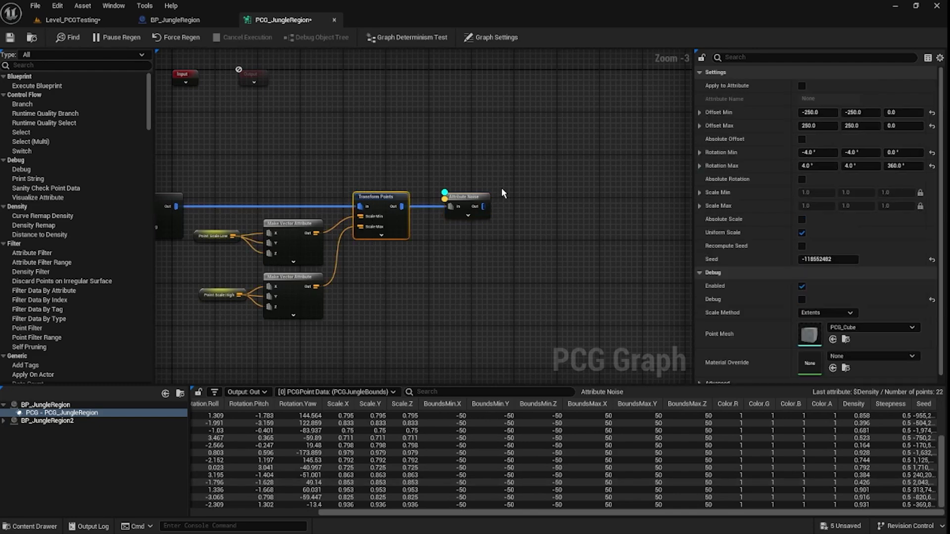
Step: Add a Density Filter connected to the Attribute Noise output, line both nodes up after Transform Points, and enable the filter's debug display
{"action": "left_click_drag", "start_coordinate": [485, 209], "coordinate": [464, 223]}
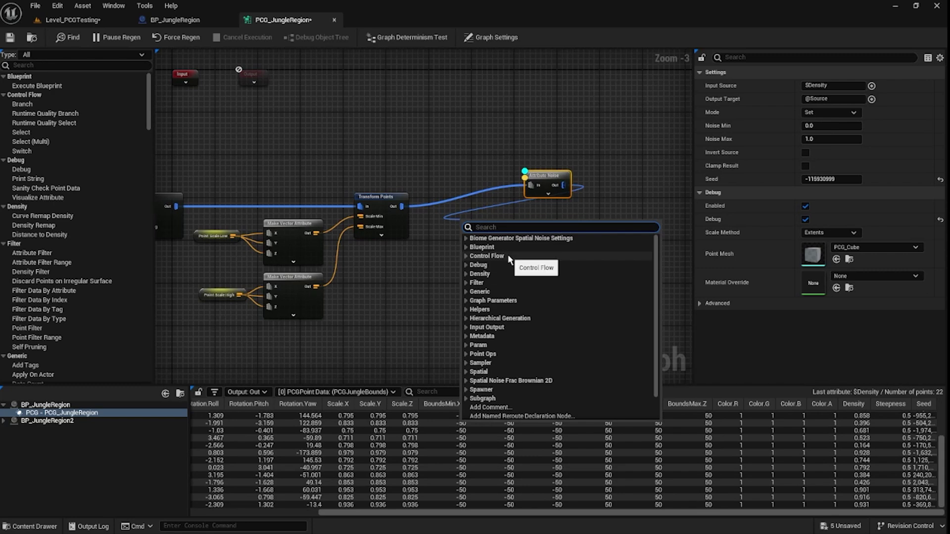
{"action": "type", "text": "filter"}
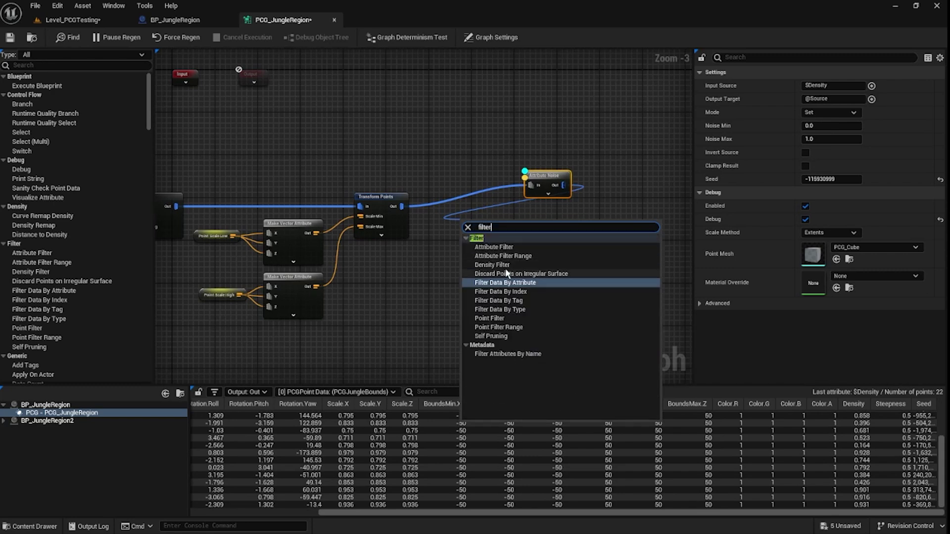
{"action": "left_click", "coordinate": [505, 267]}
{"action": "left_click_drag", "start_coordinate": [495, 229], "coordinate": [590, 223]}
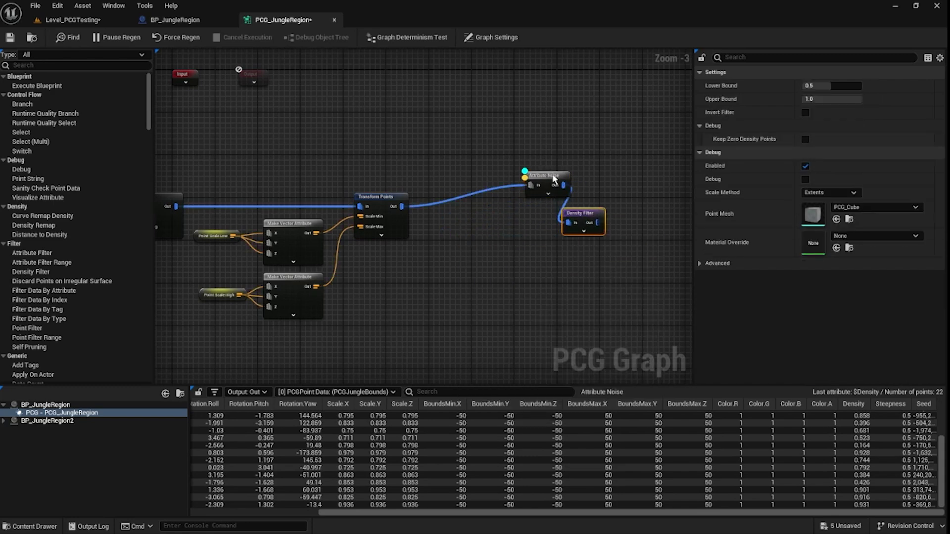
{"action": "left_click_drag", "start_coordinate": [555, 179], "coordinate": [469, 200]}
{"action": "left_click_drag", "start_coordinate": [580, 214], "coordinate": [534, 211]}
{"action": "key", "text": "d"}
Step: Add a float graph parameter named TreeDensityBoundLow with a value of 0.6
{"action": "left_click", "coordinate": [543, 264]}
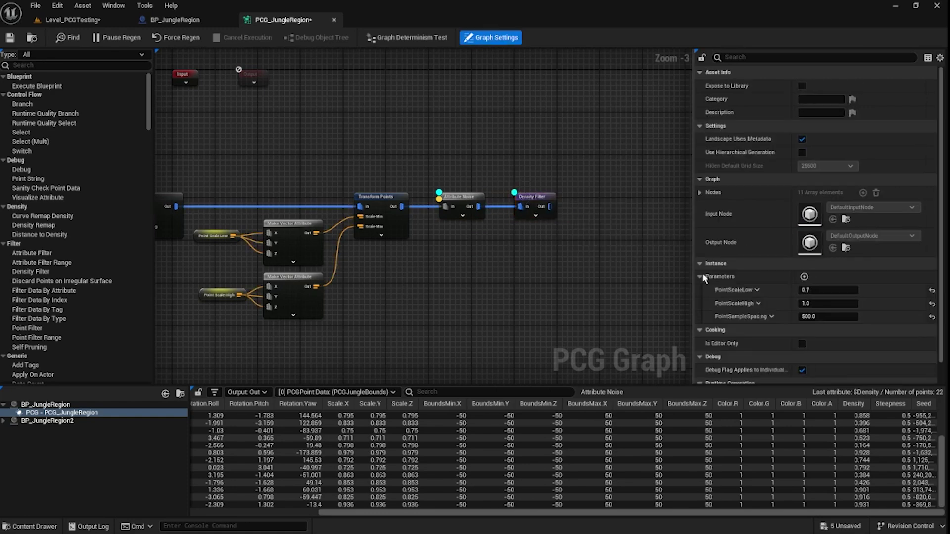
{"action": "left_click", "coordinate": [804, 277]}
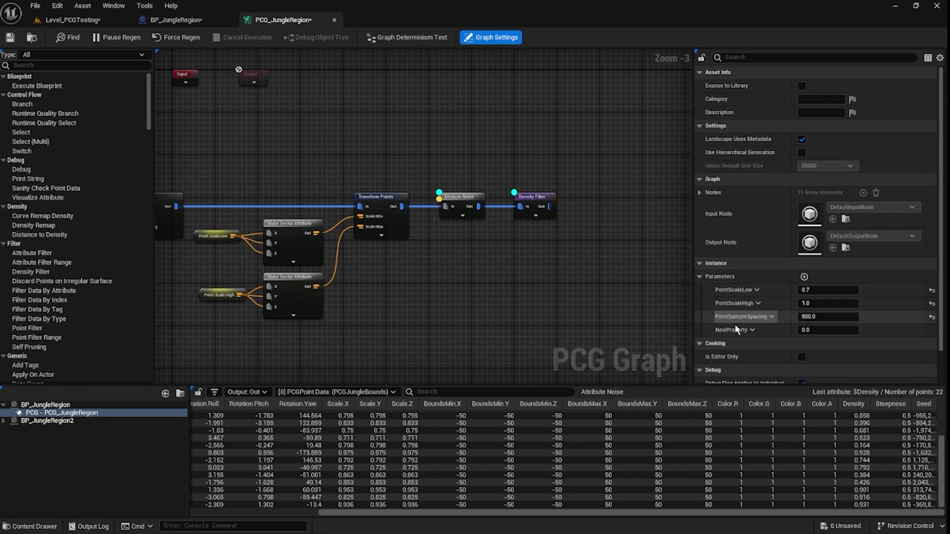
{"action": "left_click", "coordinate": [743, 329]}
{"action": "left_click", "coordinate": [756, 369]}
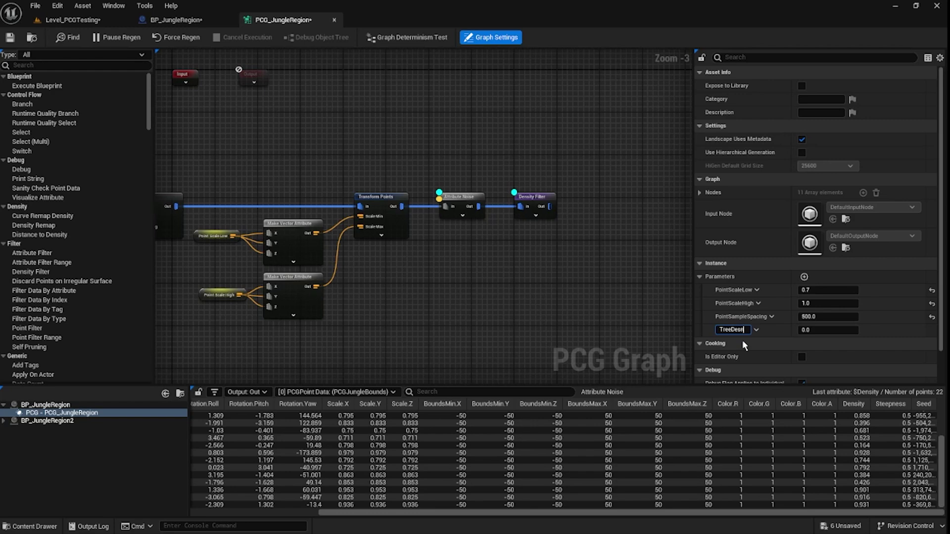
{"action": "type", "text": "TreeDensityBoundLow"}
{"action": "key", "text": "Return"}
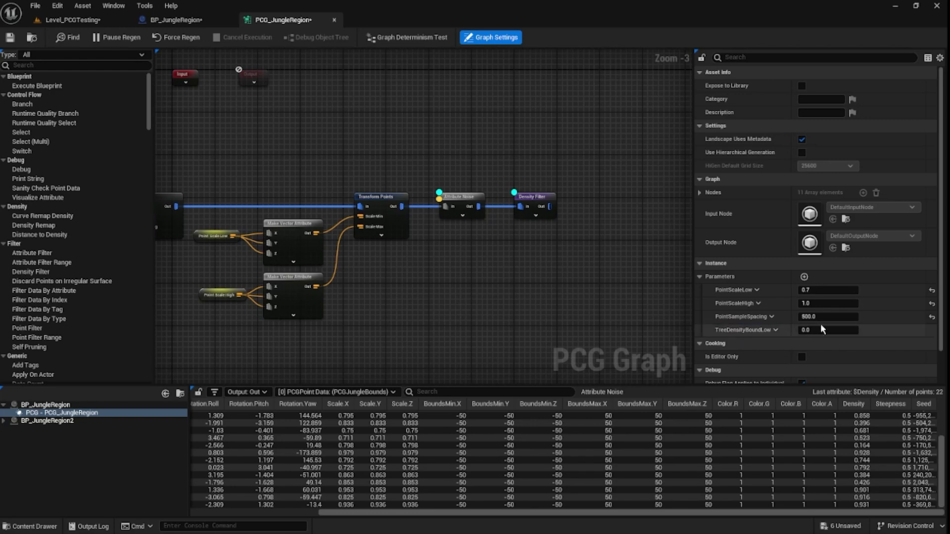
{"action": "left_click", "coordinate": [824, 329]}
{"action": "type", "text": "0.6"}
{"action": "key", "text": "Return"}
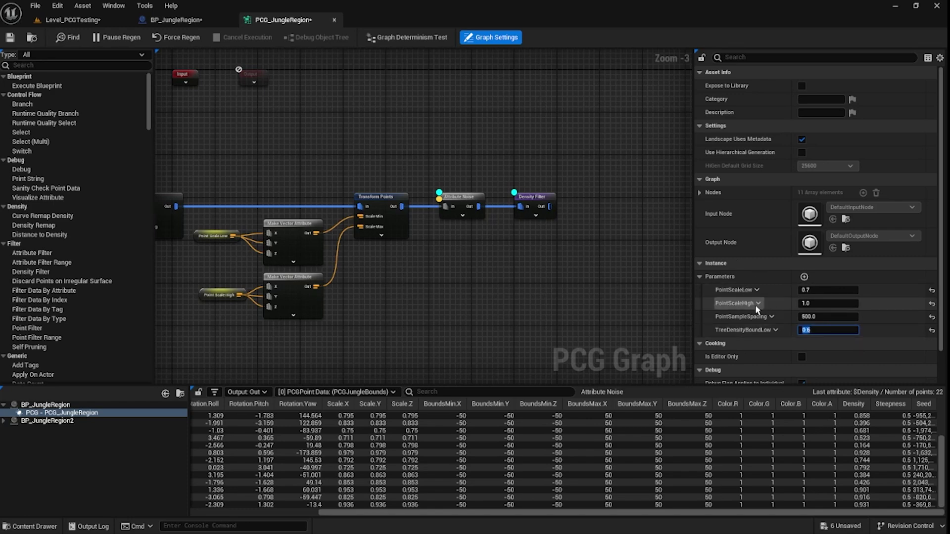
Step: Add a Get TreeDensityBoundLow node, connect it to the Density Filter's Lower Bound, and save the PCG graph
{"action": "right_click", "coordinate": [458, 267]}
{"action": "type", "text": "tree"}
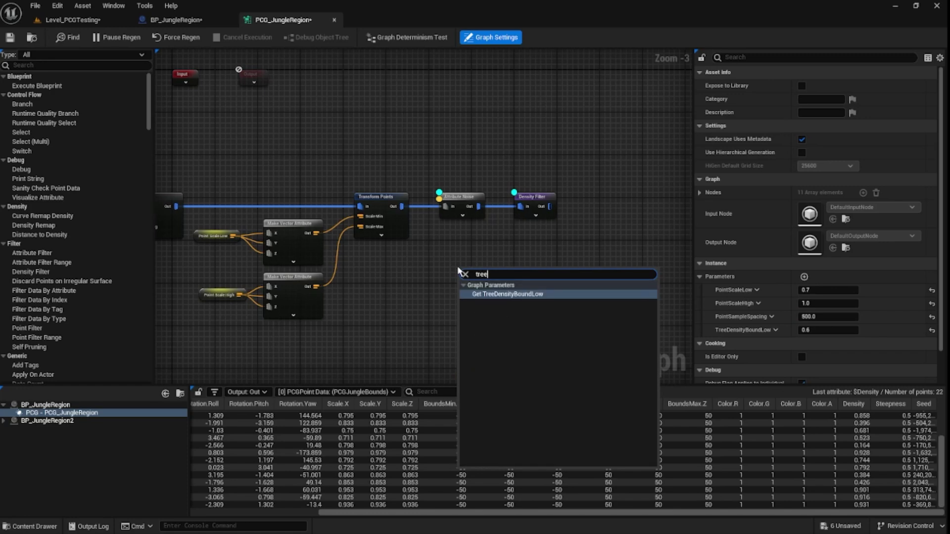
{"action": "key", "text": "Return"}
{"action": "scroll", "coordinate": [513, 228], "scroll_direction": "up", "scroll_amount": 4}
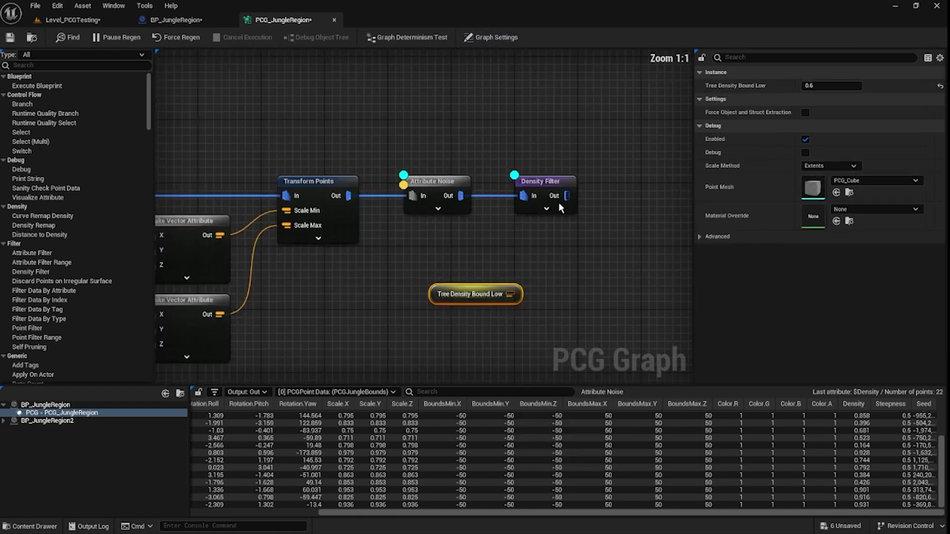
{"action": "left_click", "coordinate": [558, 205]}
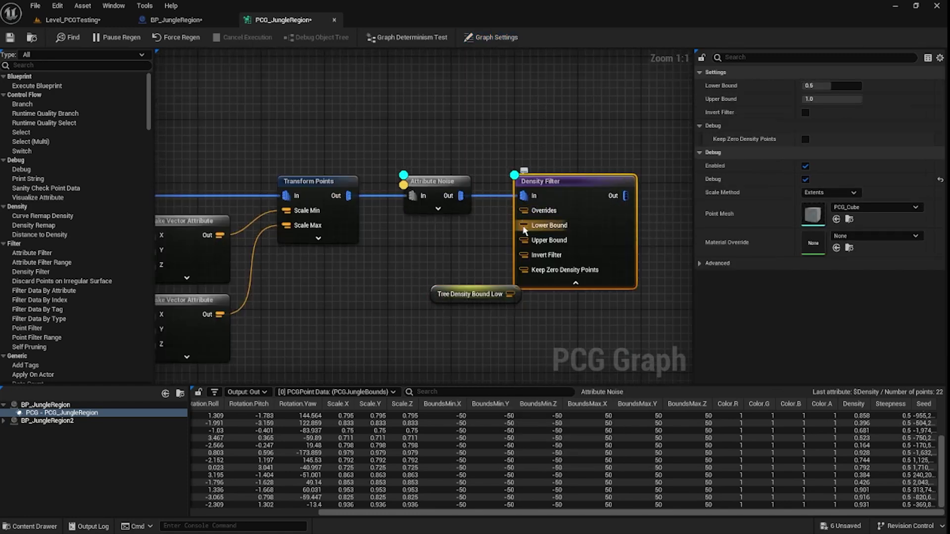
{"action": "left_click_drag", "start_coordinate": [523, 225], "coordinate": [437, 241]}
{"action": "left_click", "coordinate": [585, 287]}
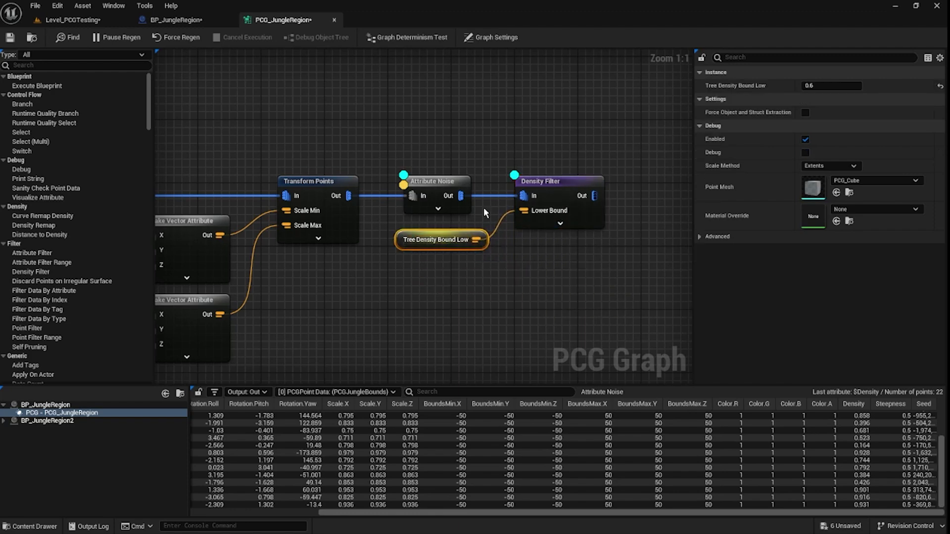
{"action": "left_click", "coordinate": [570, 217]}
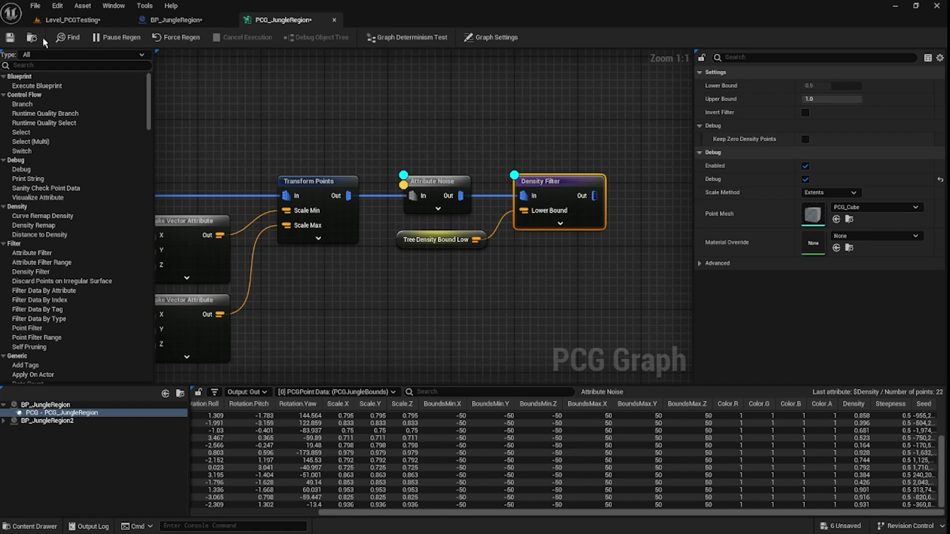
{"action": "left_click", "coordinate": [9, 39]}
Step: Try to copy the TreeDensityBoundLow parameter name from the graph settings
{"action": "left_click", "coordinate": [435, 240]}
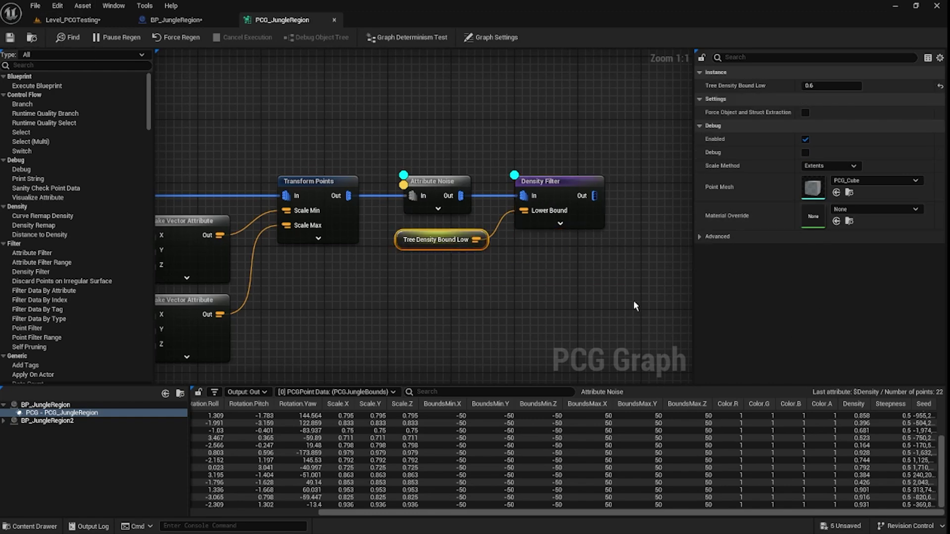
{"action": "left_click", "coordinate": [465, 281]}
{"action": "left_click", "coordinate": [757, 330]}
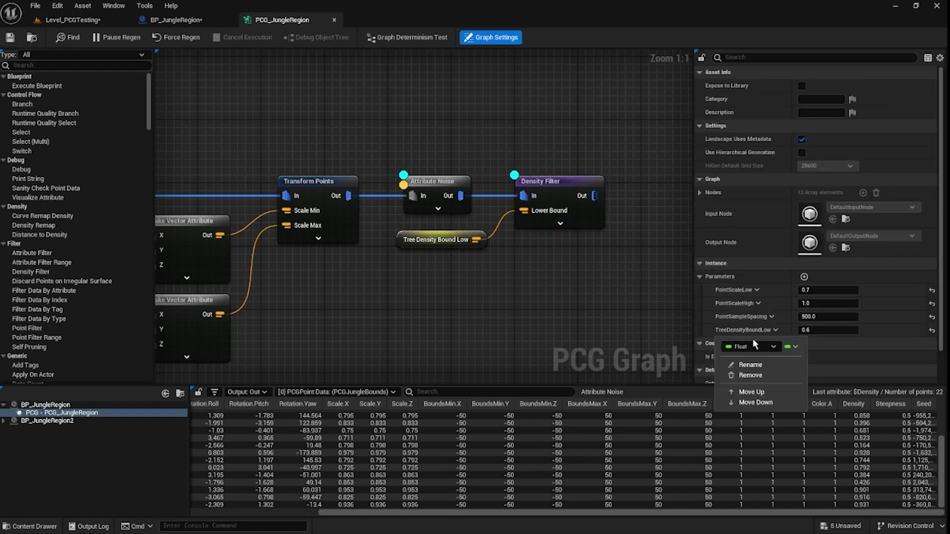
{"action": "left_click", "coordinate": [750, 365]}
Step: In BP_JungleRegion's Construction Script, add a Set Float Parameter node fed by the graph instance wire, with PointScaleHigh as its name
{"action": "left_click", "coordinate": [164, 22]}
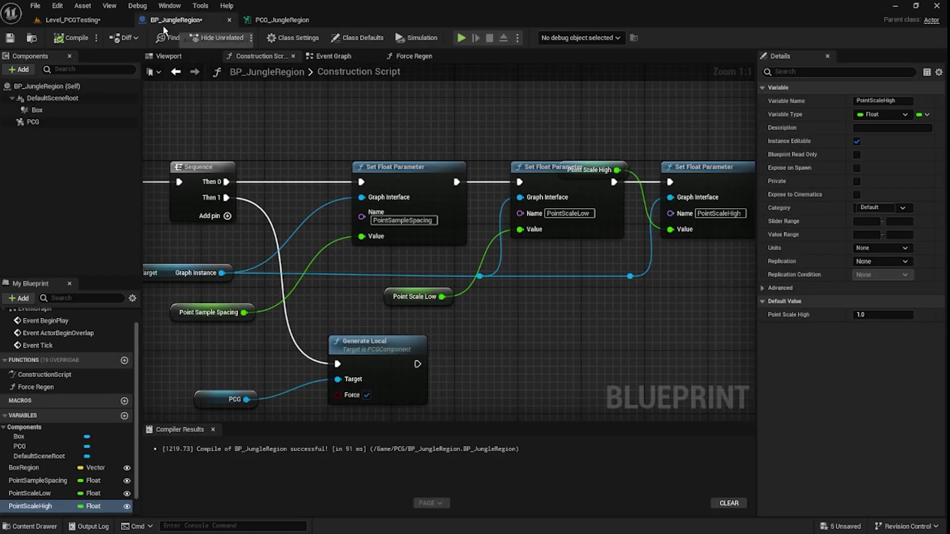
{"action": "right_click_drag", "start_coordinate": [670, 293], "coordinate": [287, 283]}
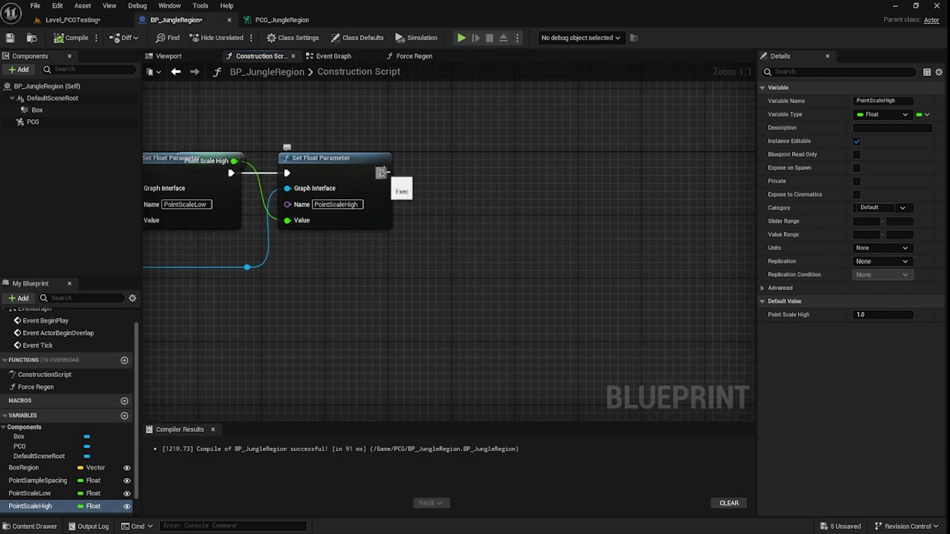
{"action": "left_click_drag", "start_coordinate": [248, 268], "coordinate": [447, 282]}
{"action": "type", "text": "set float "}
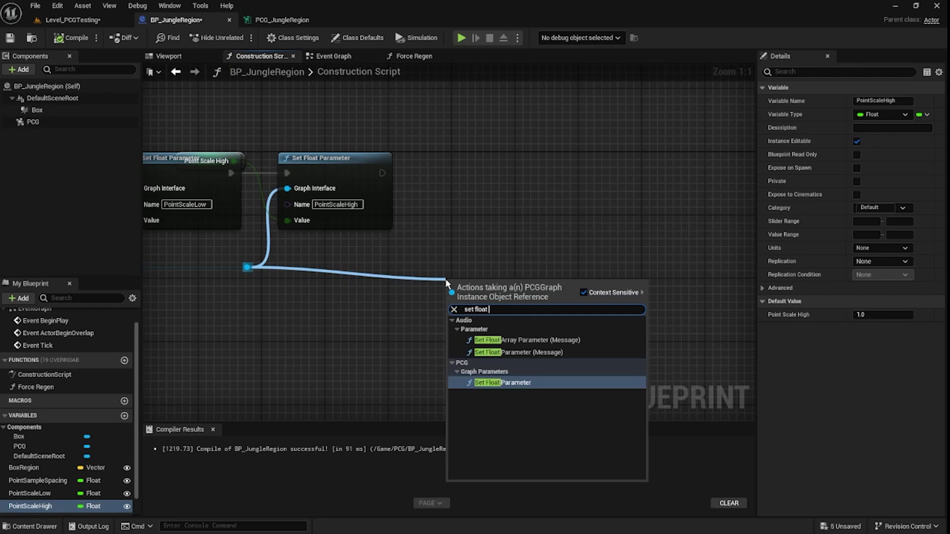
{"action": "type", "text": "pa"}
{"action": "left_click", "coordinate": [538, 384]}
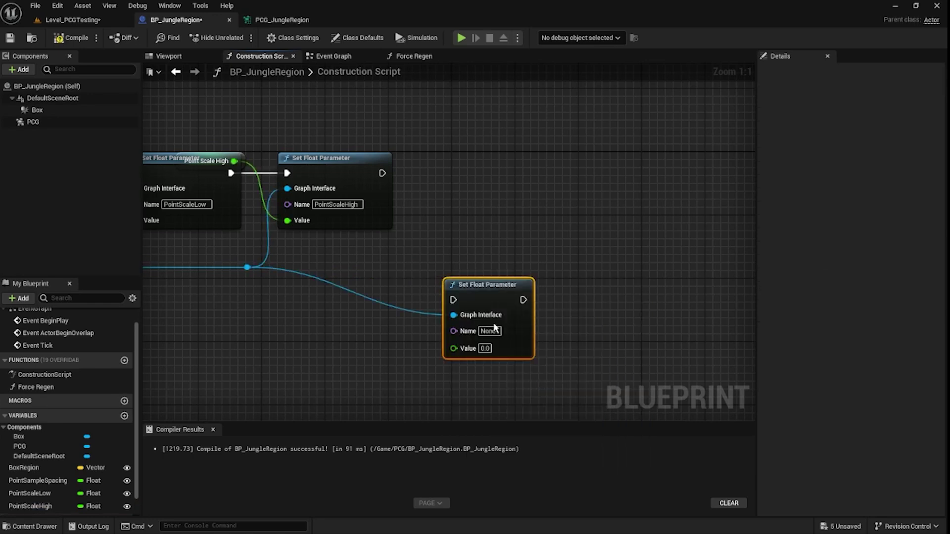
{"action": "type", "text": "PointScaleHigh"}
{"action": "left_click", "coordinate": [601, 328]}
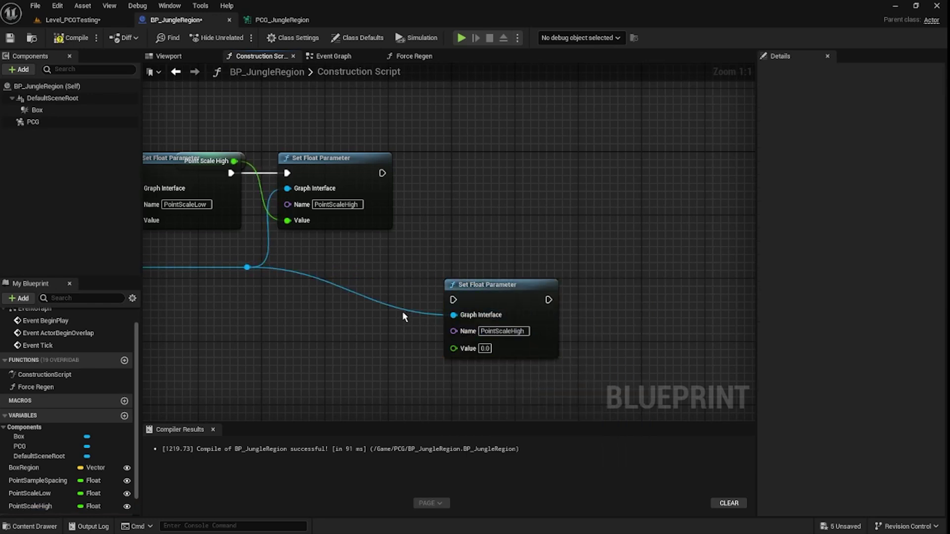
Step: Add an aligned reroute point on the new node's graph instance wire and chain the node after the existing PointScaleHigh Set Float Parameter
{"action": "double_click", "coordinate": [403, 311]}
{"action": "left_click_drag", "start_coordinate": [406, 306], "coordinate": [401, 279]}
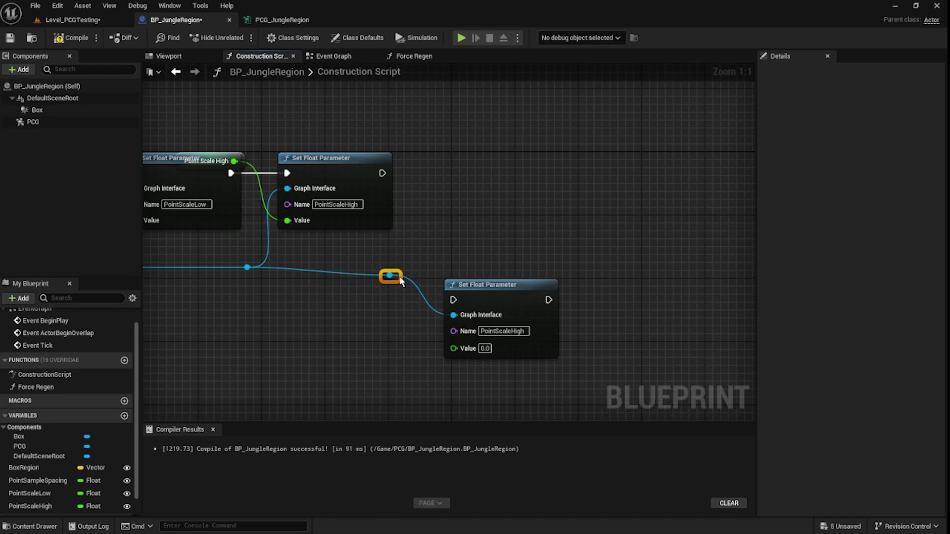
{"action": "left_click", "coordinate": [402, 282]}
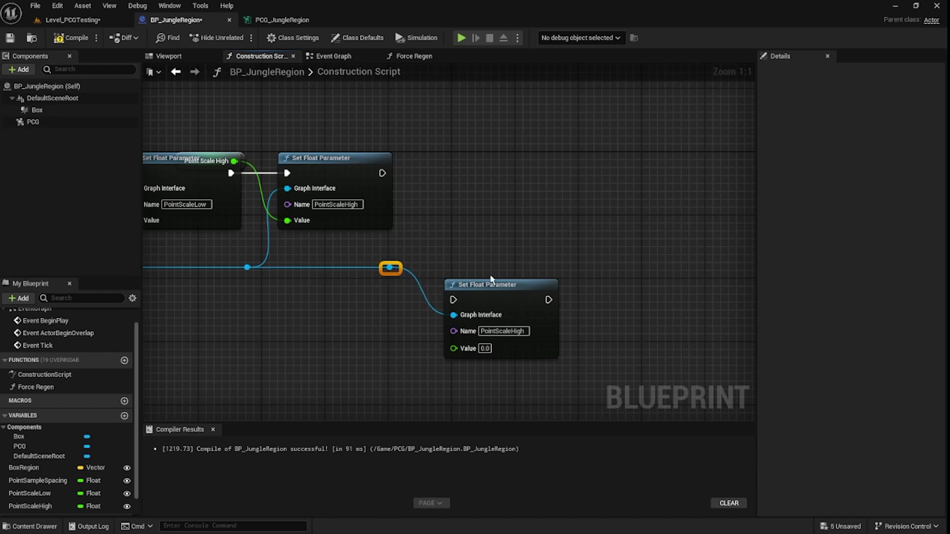
{"action": "left_click_drag", "start_coordinate": [498, 286], "coordinate": [473, 159]}
{"action": "left_click_drag", "start_coordinate": [382, 173], "coordinate": [429, 173]}
Step: Copy the TreeDensityBoundLow parameter name from the PCG_JungleRegion graph settings, leaving the name unchanged
{"action": "left_click", "coordinate": [304, 20]}
{"action": "left_click", "coordinate": [734, 328]}
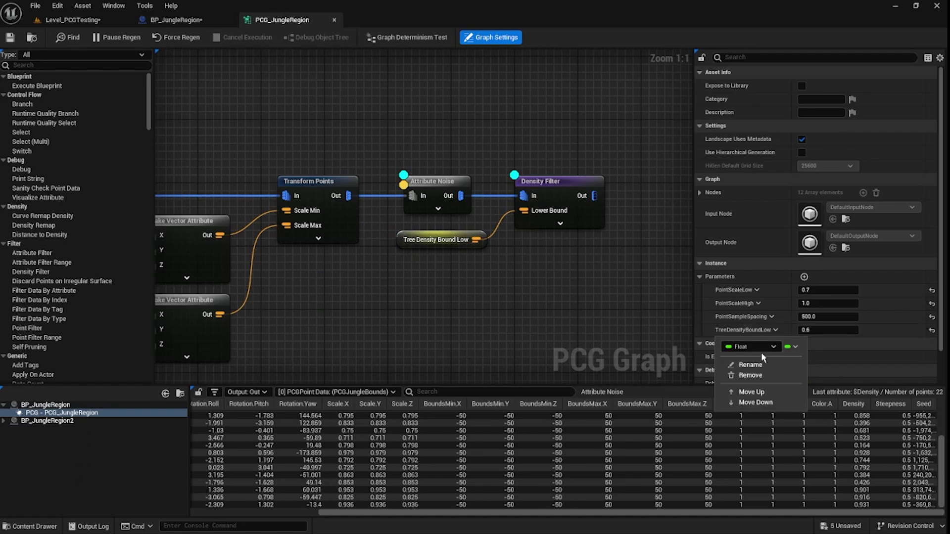
{"action": "left_click", "coordinate": [750, 366]}
{"action": "key", "text": "ctrl+c"}
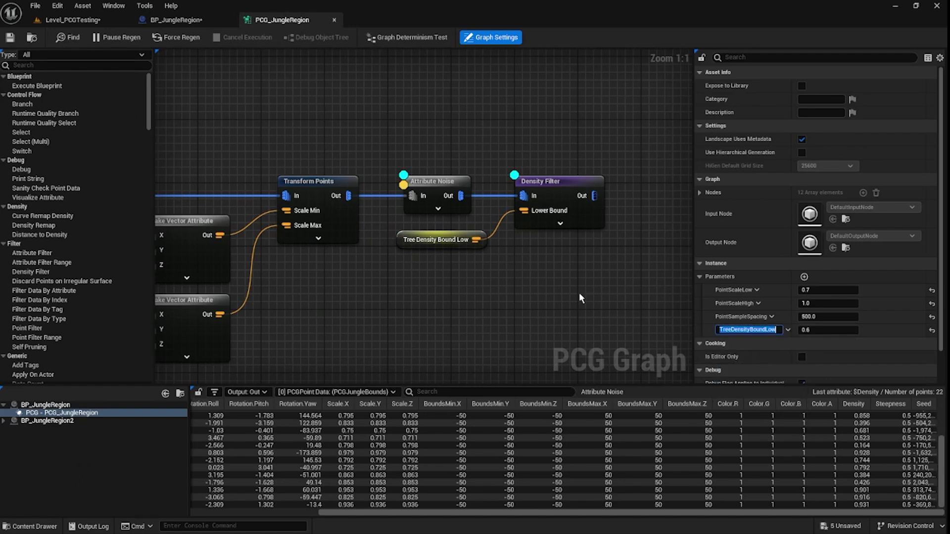
{"action": "left_click", "coordinate": [416, 140]}
Step: In BP_JungleRegion, name the newest Set Float Parameter's target TreeDensityBoundLow, set its value to 0.6, and move the node farther along the chain
{"action": "left_click", "coordinate": [175, 20]}
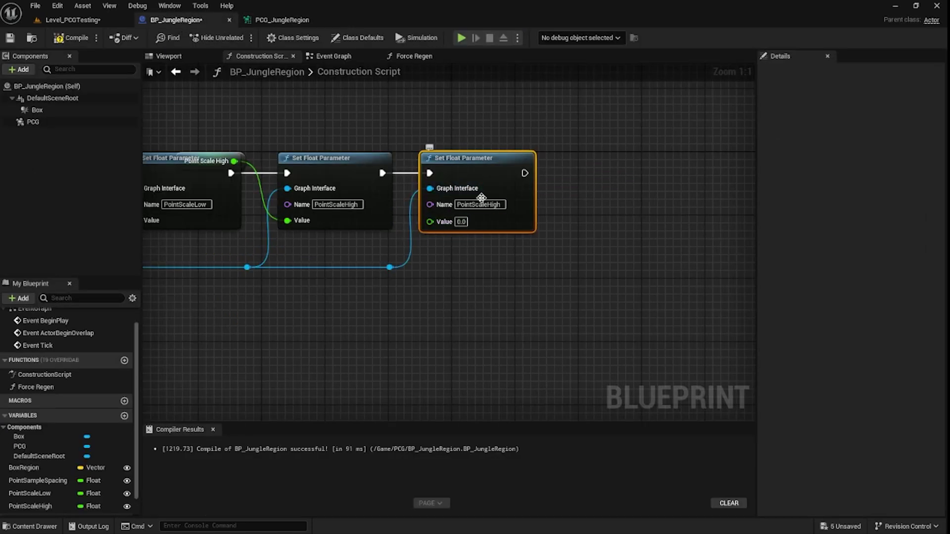
{"action": "double_click", "coordinate": [478, 205]}
{"action": "key", "text": "ctrl+v"}
{"action": "left_click_drag", "start_coordinate": [487, 177], "coordinate": [533, 176]}
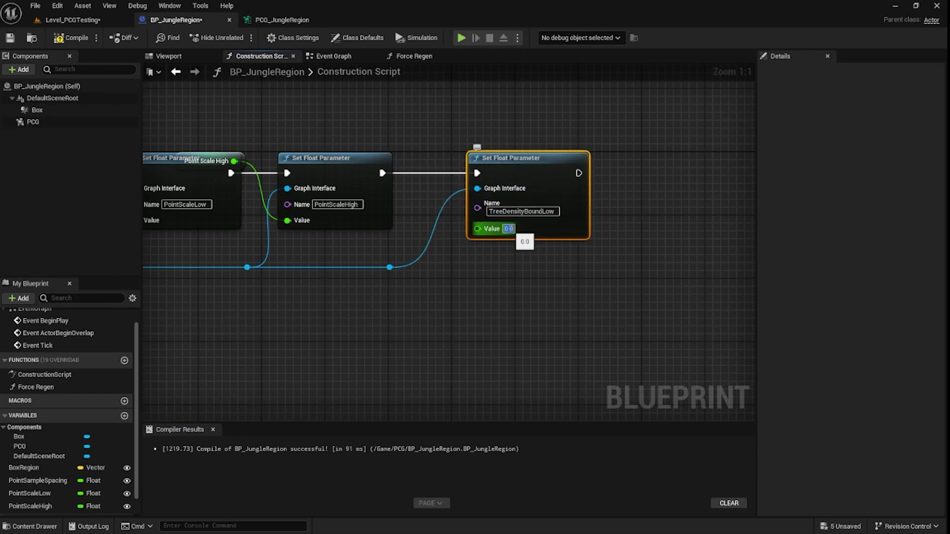
{"action": "left_click", "coordinate": [516, 295]}
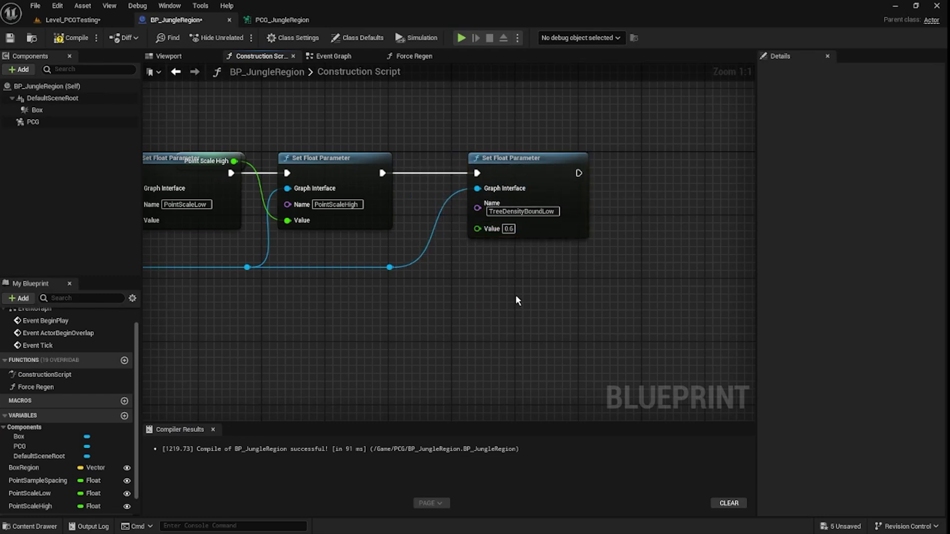
Step: Promote the TreeDensityBoundLow node's Value input to a float variable named TreeDensityBoundLow
{"action": "right_click", "coordinate": [485, 230]}
{"action": "left_click", "coordinate": [511, 259]}
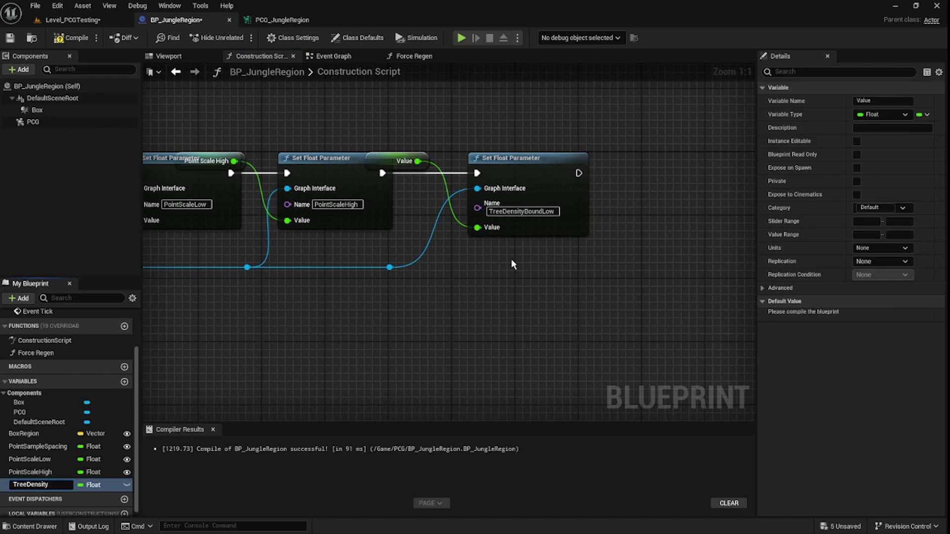
{"action": "type", "text": "TreeDensityBoundLow"}
{"action": "key", "text": "Return"}
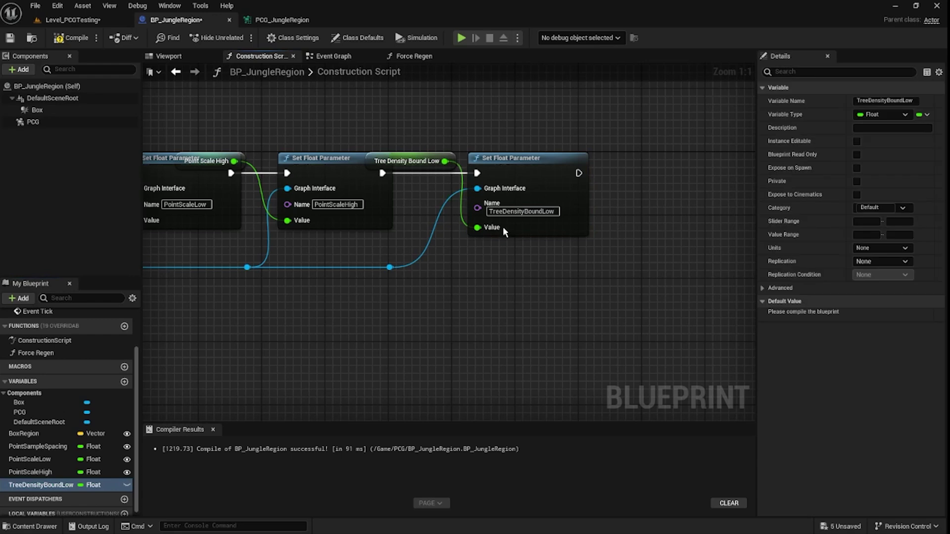
Step: Move the Tree Density Bound Low and Point Scale High getters below the graph wire, then make TreeDensityBoundLow instance editable and compile
{"action": "left_click", "coordinate": [418, 165]}
{"action": "left_click_drag", "start_coordinate": [420, 182], "coordinate": [381, 329]}
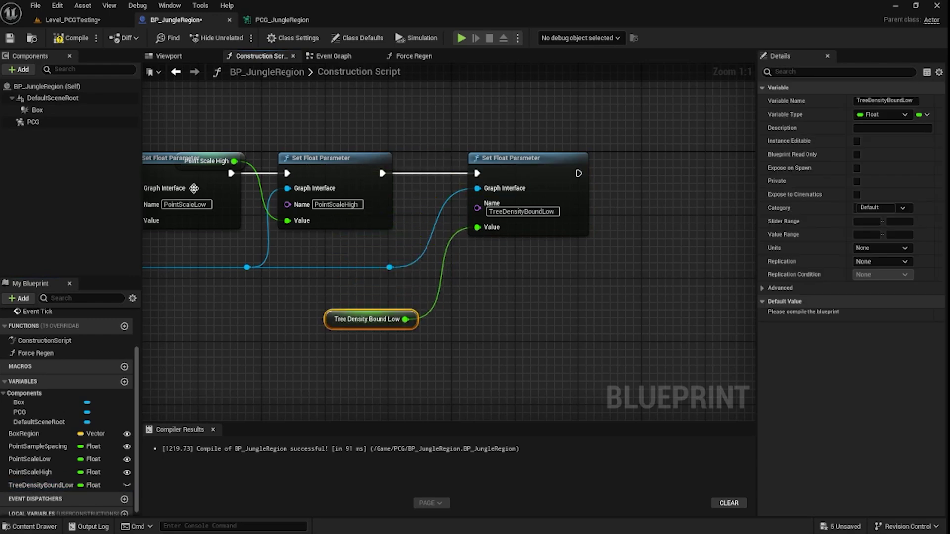
{"action": "left_click_drag", "start_coordinate": [212, 160], "coordinate": [201, 303]}
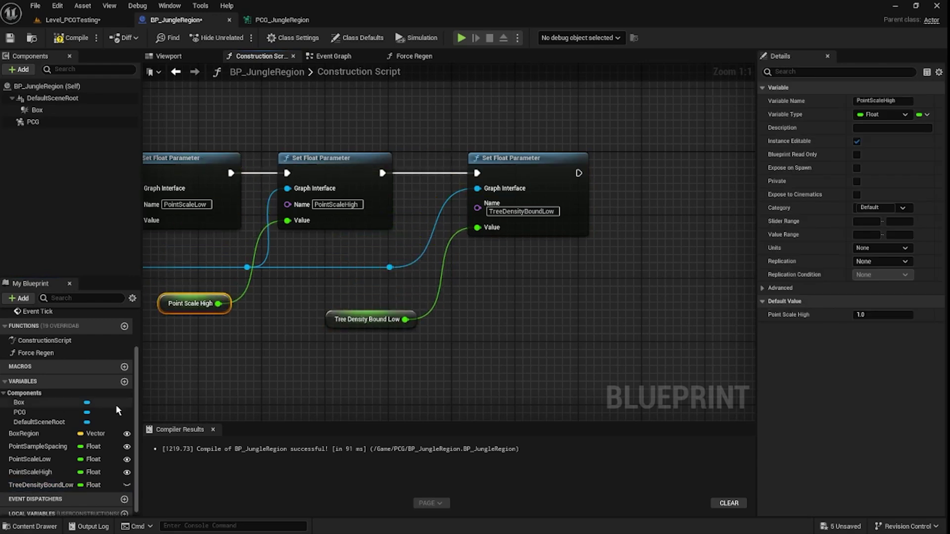
{"action": "left_click", "coordinate": [127, 484]}
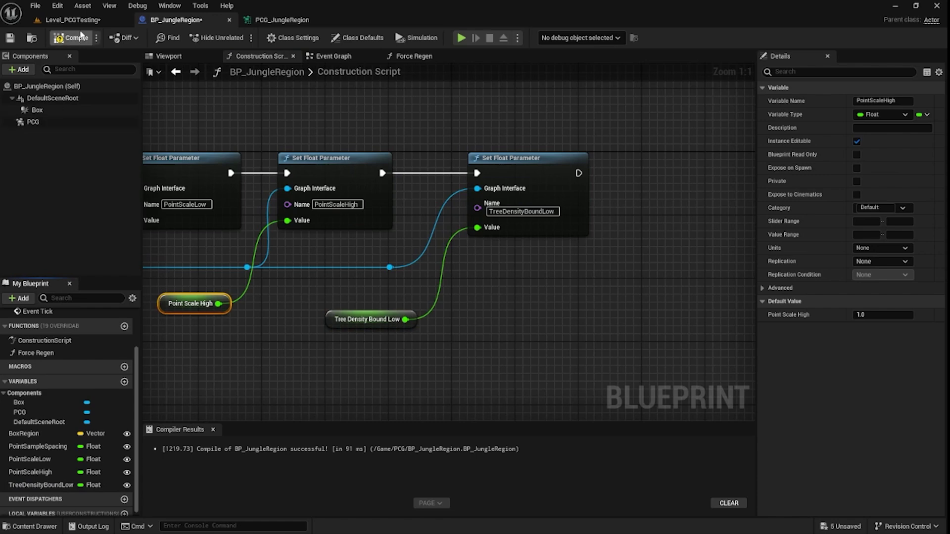
Step: In Level_PCGTesting, try Tree Density Bound Low values of 0.184, 0.288 and 0.576 on BP_JungleRegion, forcing regeneration
{"action": "left_click", "coordinate": [69, 20]}
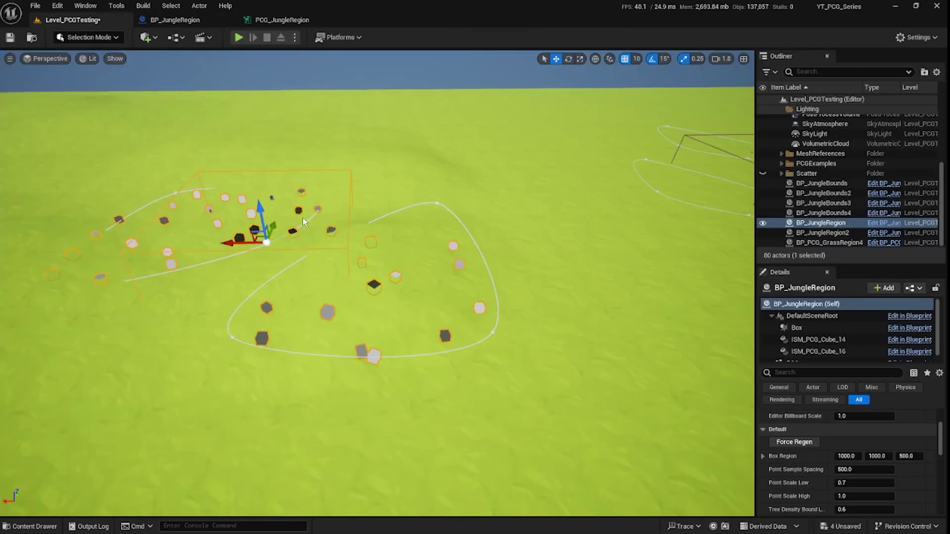
{"action": "left_click_drag", "start_coordinate": [842, 510], "coordinate": [863, 510]}
{"action": "left_click", "coordinate": [794, 442]}
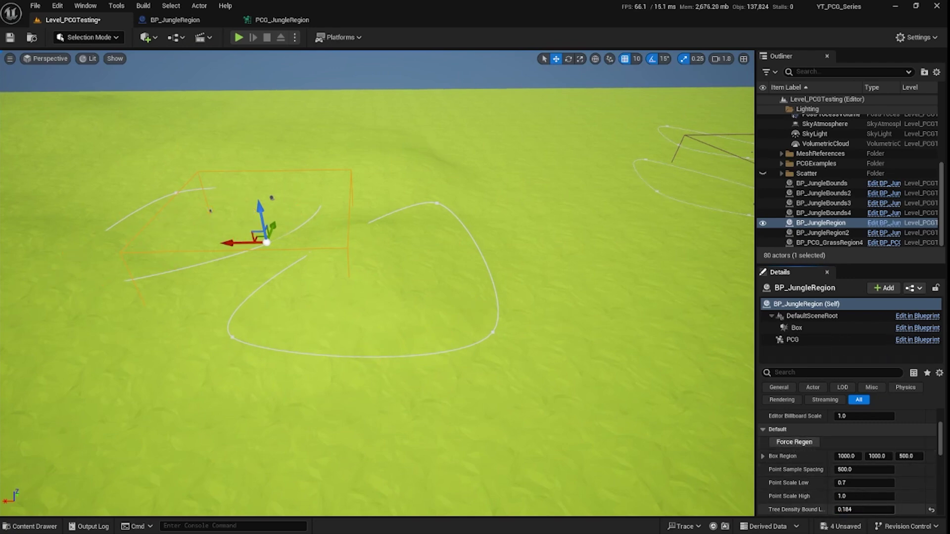
{"action": "left_click", "coordinate": [806, 442]}
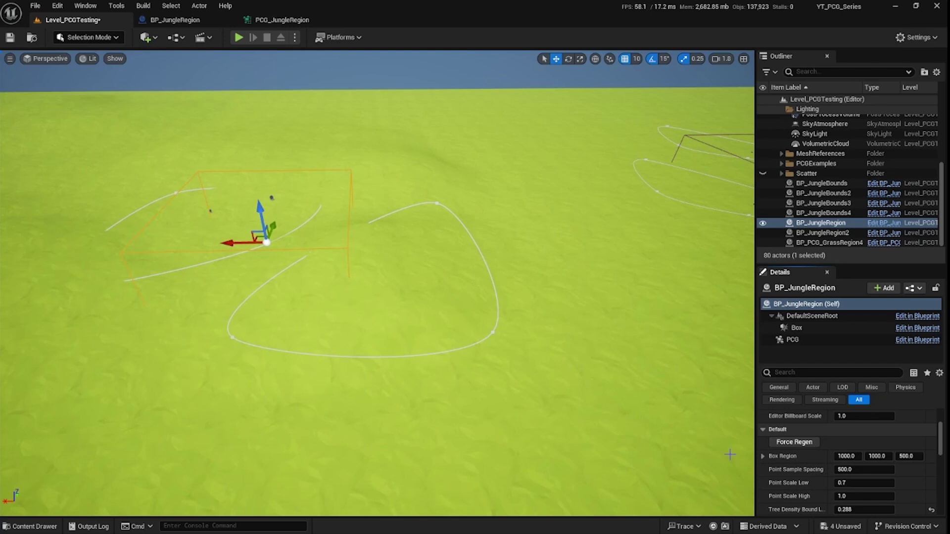
{"action": "left_click_drag", "start_coordinate": [851, 510], "coordinate": [871, 510]}
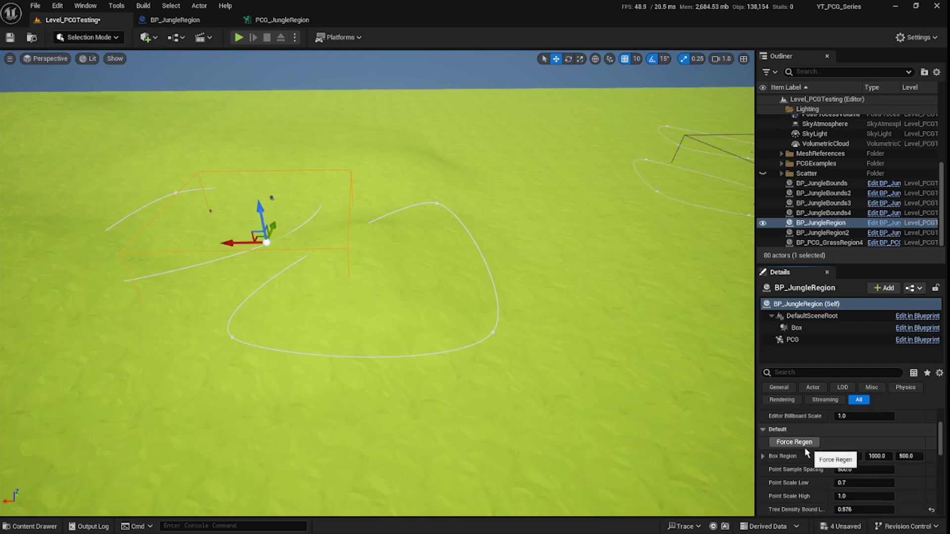
{"action": "mouse_move", "coordinate": [317, 123]}
{"action": "right_mouse_down"}
{"action": "mouse_move", "coordinate": [317, 148]}
{"action": "mouse_move", "coordinate": [318, 122]}
{"action": "right_mouse_up"}
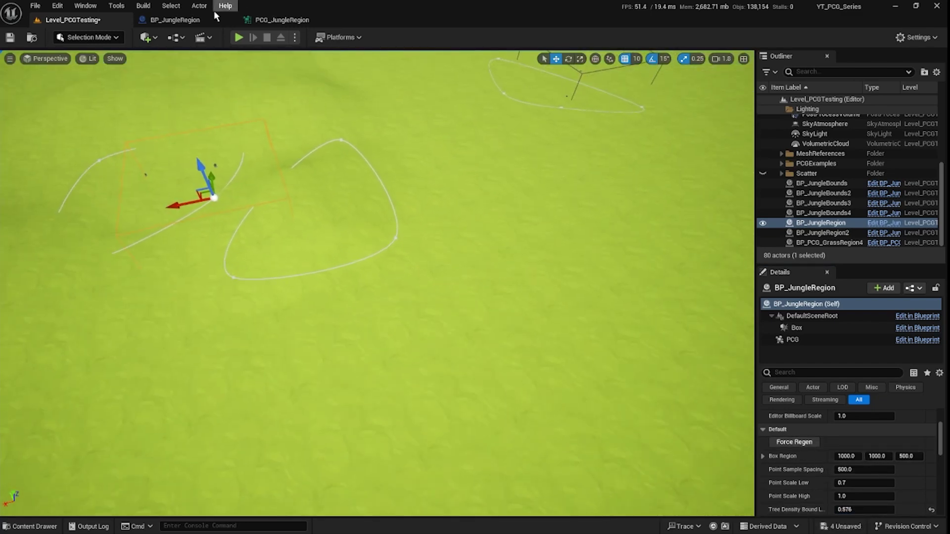
Step: Select BP_JungleRegion's PCG component as the PCG graph's debug object and check the debug cubes in the level
{"action": "left_click", "coordinate": [279, 20]}
{"action": "left_click", "coordinate": [4, 405]}
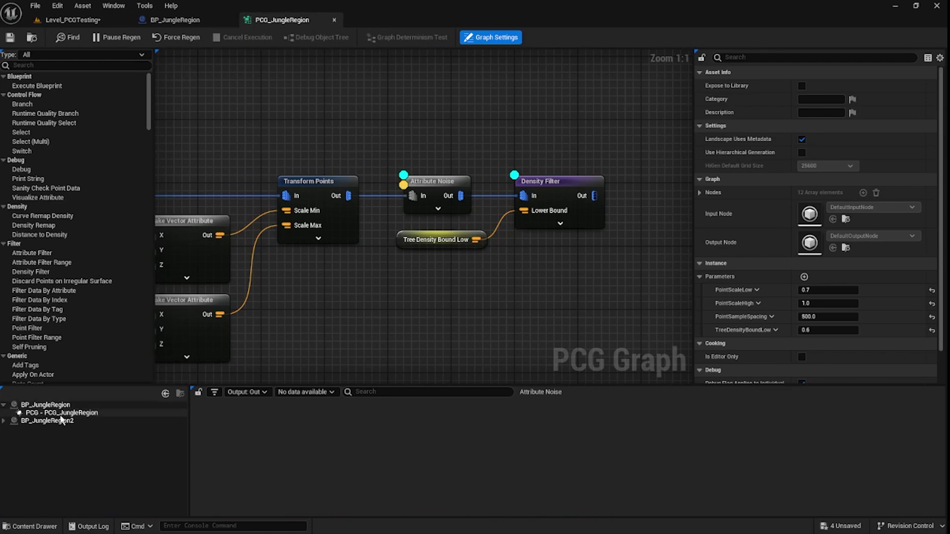
{"action": "left_click", "coordinate": [60, 412]}
{"action": "left_click", "coordinate": [74, 20]}
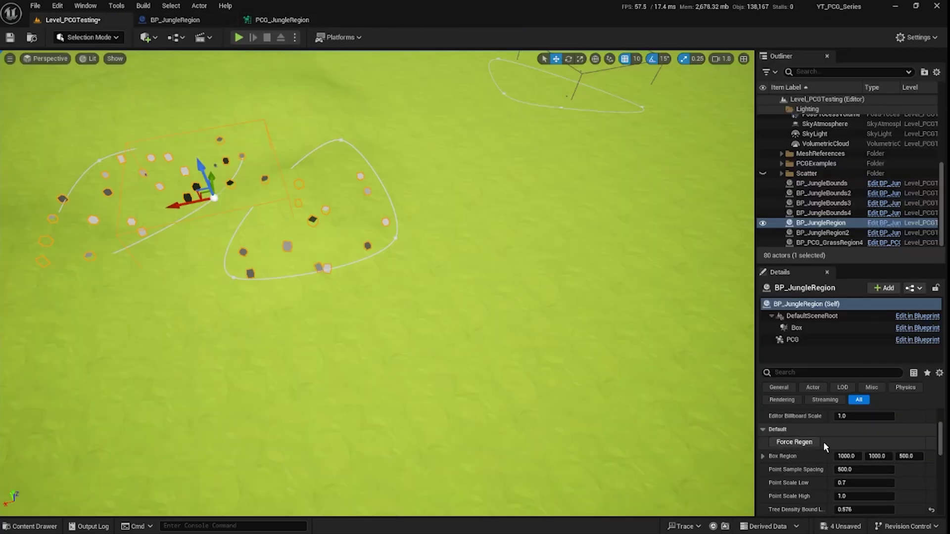
{"action": "scroll", "coordinate": [825, 445], "scroll_direction": "down", "scroll_amount": 2}
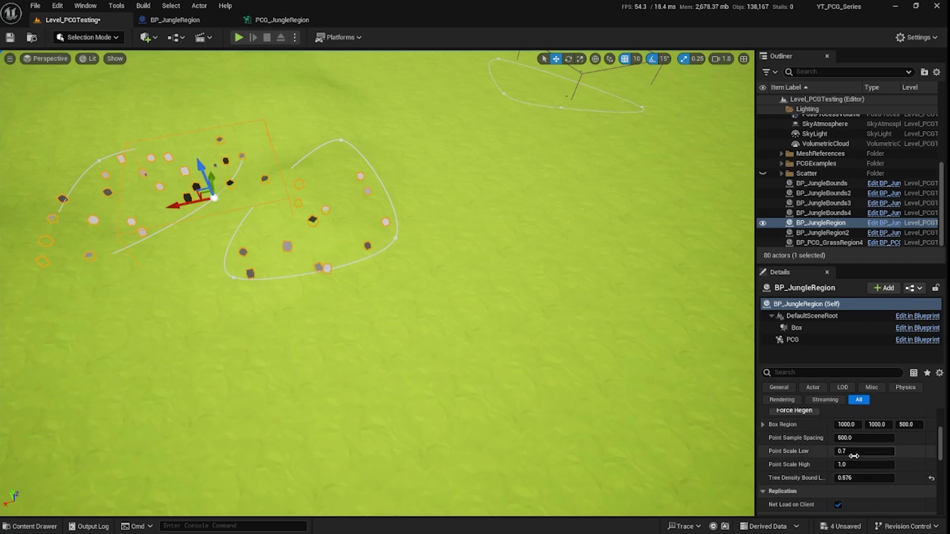
Step: Turn off the debug display on the Attribute Noise node in PCG_JungleRegion, keeping it on for the Density Filter
{"action": "left_click", "coordinate": [282, 20]}
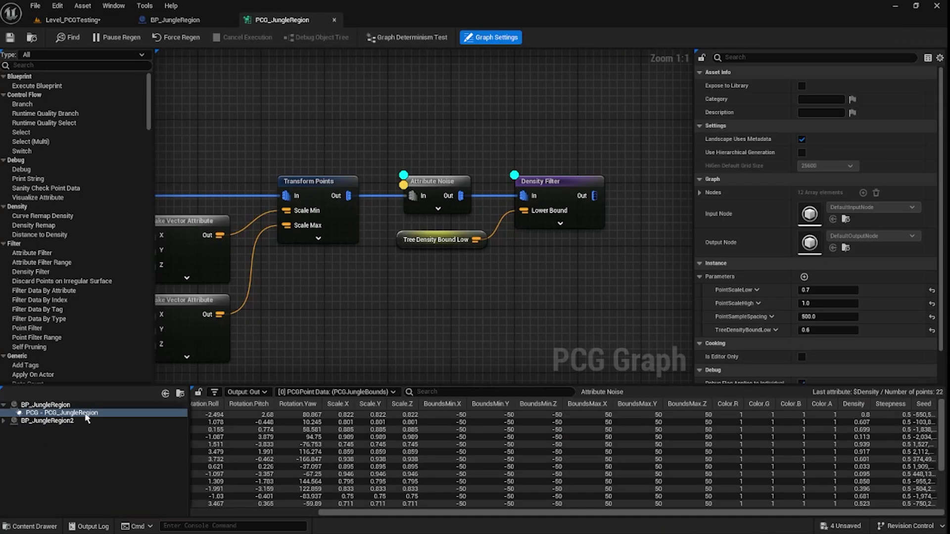
{"action": "left_click_drag", "start_coordinate": [442, 119], "coordinate": [421, 208]}
{"action": "left_click_drag", "start_coordinate": [519, 153], "coordinate": [573, 244]}
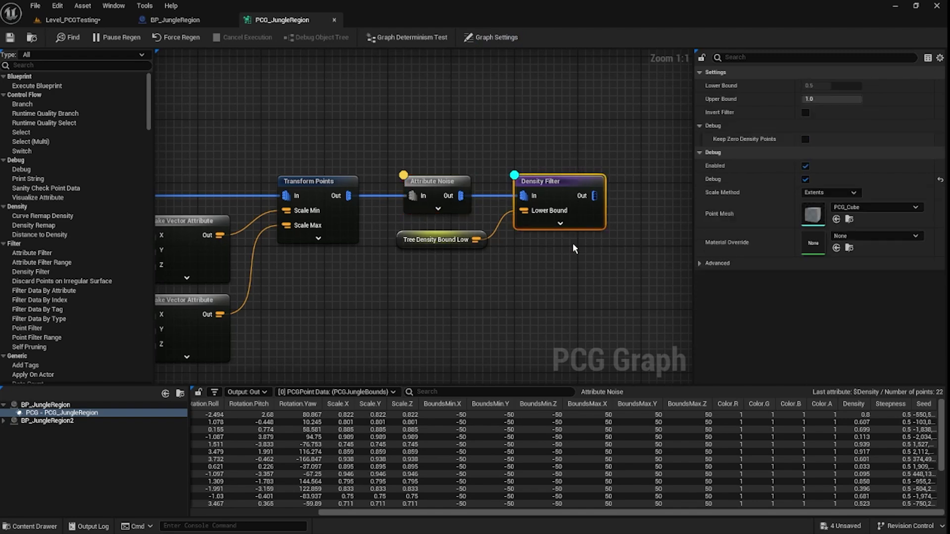
Step: Raise BP_JungleRegion's Tree Density Bound Low to 0.984 in the level and force regeneration
{"action": "left_click", "coordinate": [81, 19]}
{"action": "left_click_drag", "start_coordinate": [864, 478], "coordinate": [898, 478]}
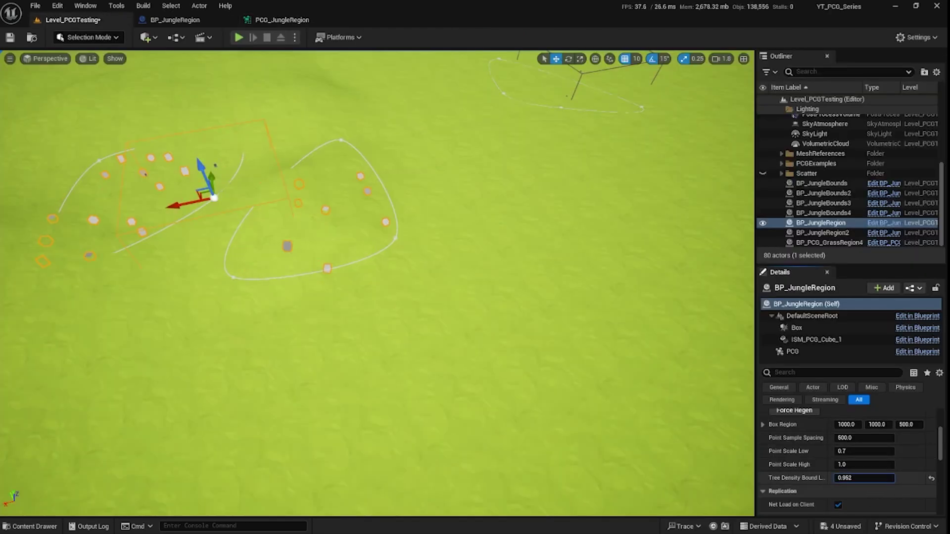
{"action": "left_click", "coordinate": [866, 480]}
{"action": "left_click", "coordinate": [794, 411]}
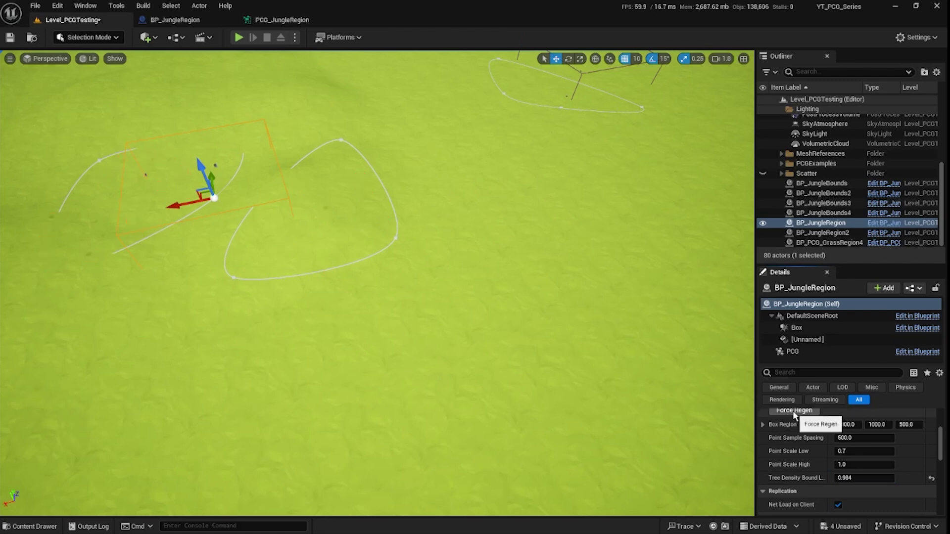
Step: Set BP_JungleRegion's Tree Density Bound Low to 0.8, force regeneration, and reselect its PCG component for debugging to show the points
{"action": "left_click", "coordinate": [852, 479]}
{"action": "left_click", "coordinate": [853, 479]}
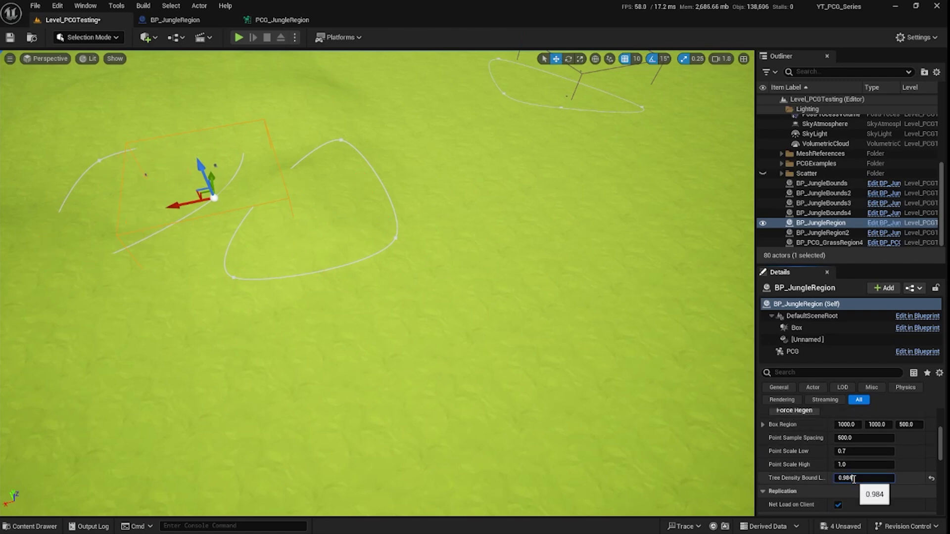
{"action": "type", "text": "8"}
{"action": "key", "text": "Return"}
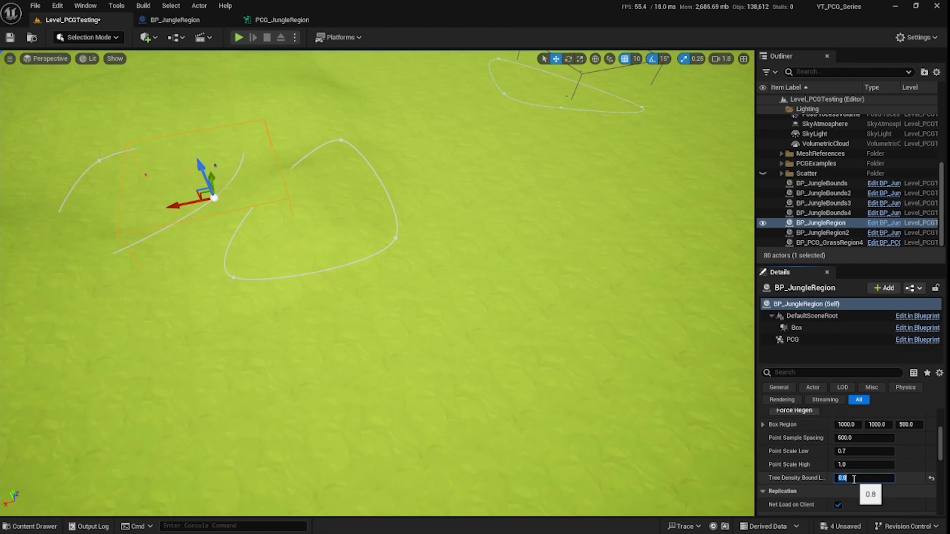
{"action": "left_click", "coordinate": [794, 410]}
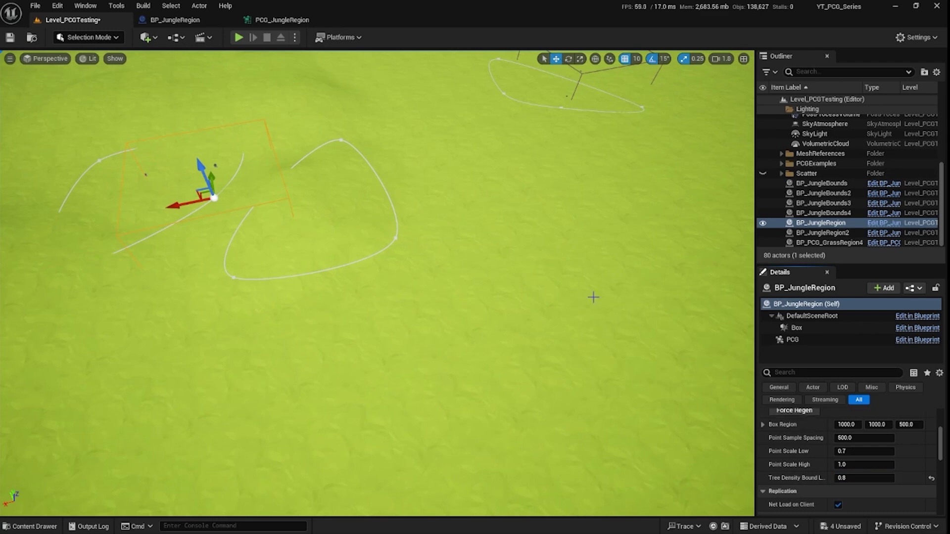
{"action": "left_click", "coordinate": [281, 19]}
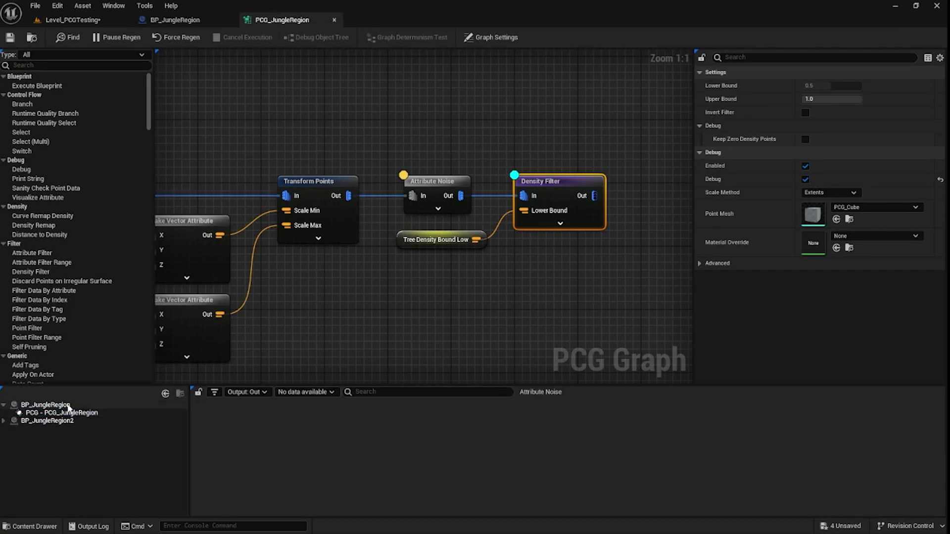
{"action": "left_click", "coordinate": [73, 19]}
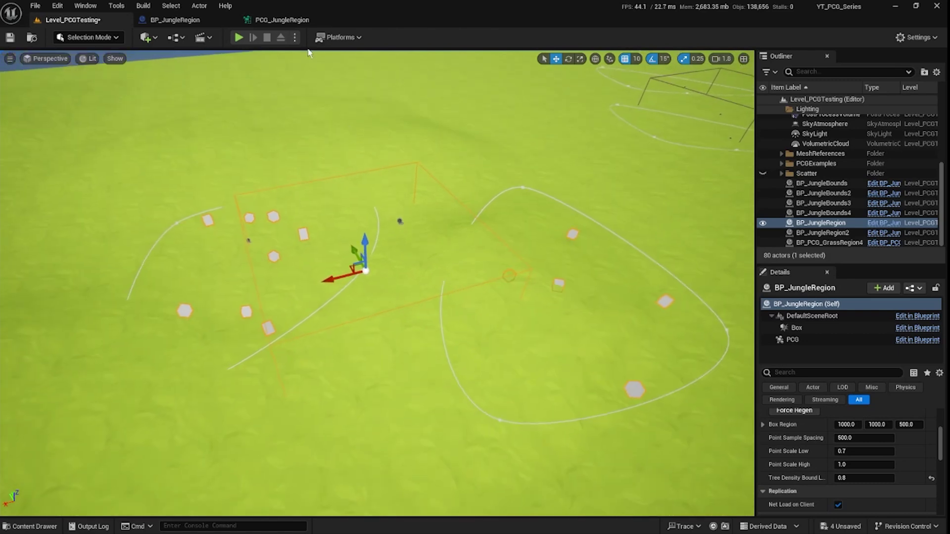
{"action": "left_click", "coordinate": [299, 21]}
{"action": "right_click_drag", "start_coordinate": [610, 270], "coordinate": [537, 249]}
{"action": "left_click_drag", "start_coordinate": [536, 249], "coordinate": [407, 109]}
{"action": "left_click", "coordinate": [470, 222]}
{"action": "left_click", "coordinate": [388, 220]}
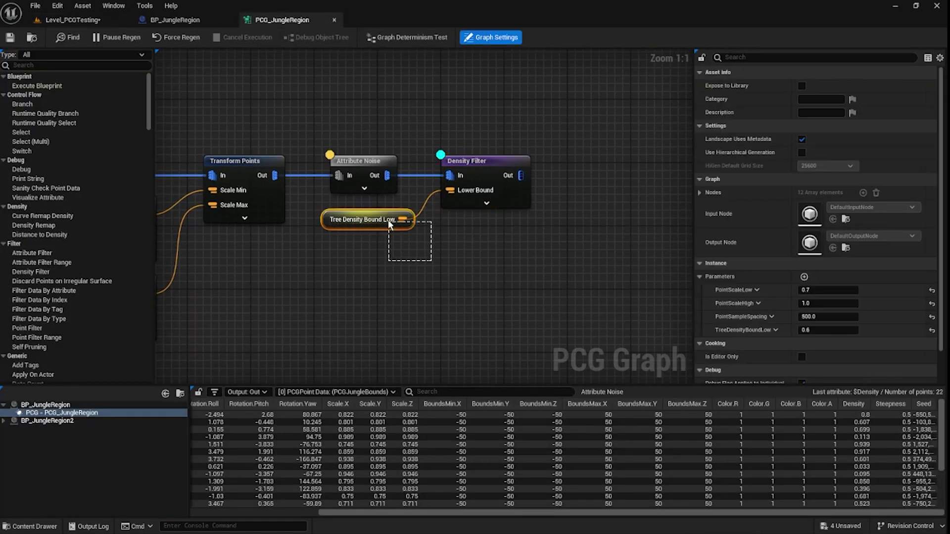
{"action": "left_click_drag", "start_coordinate": [520, 117], "coordinate": [457, 229]}
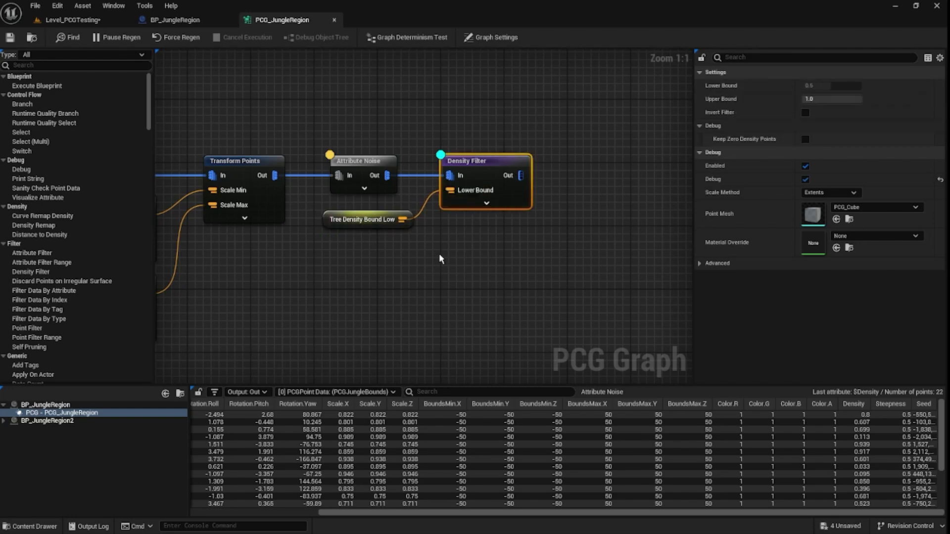
Step: Try branching a second Density Filter off the Attribute Noise output, then delete it
{"action": "left_click_drag", "start_coordinate": [387, 175], "coordinate": [444, 89]}
{"action": "type", "text": "density"}
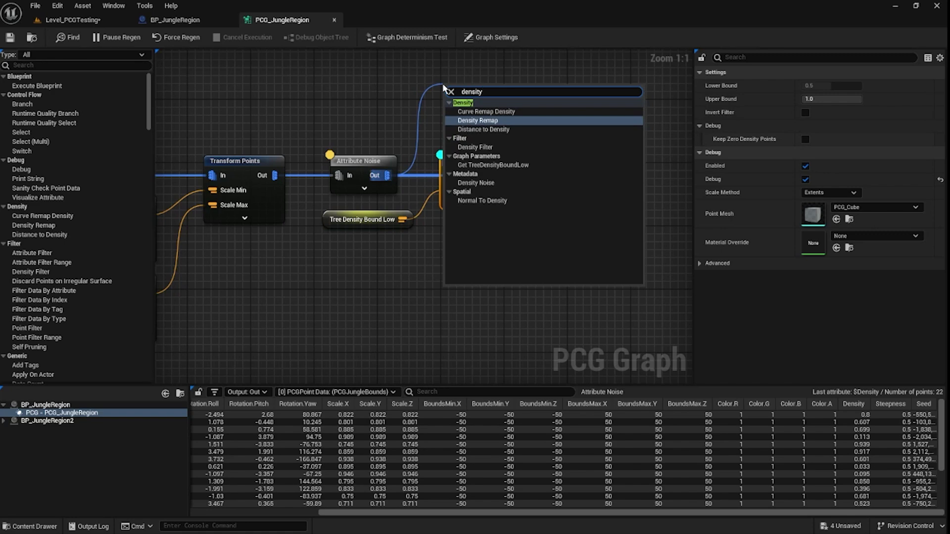
{"action": "left_click", "coordinate": [477, 147]}
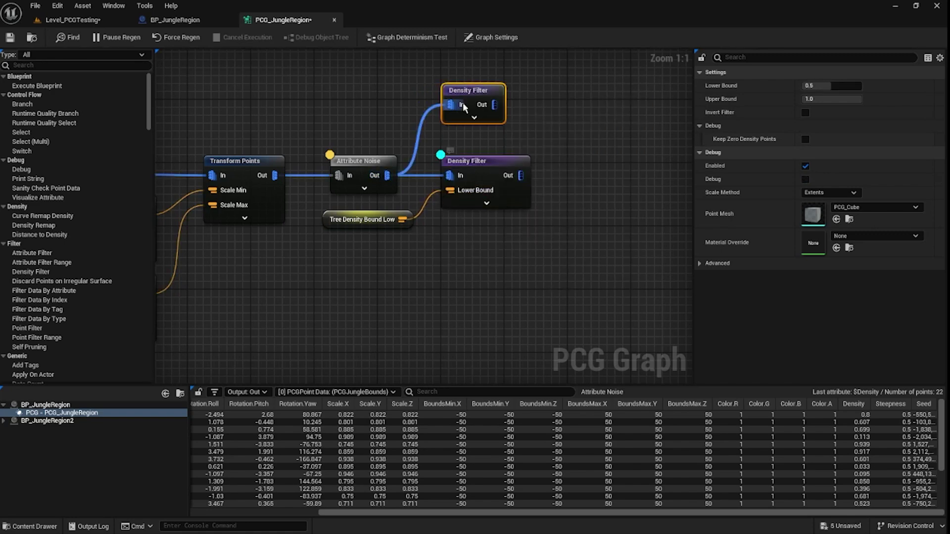
{"action": "right_click_drag", "start_coordinate": [505, 104], "coordinate": [503, 118]}
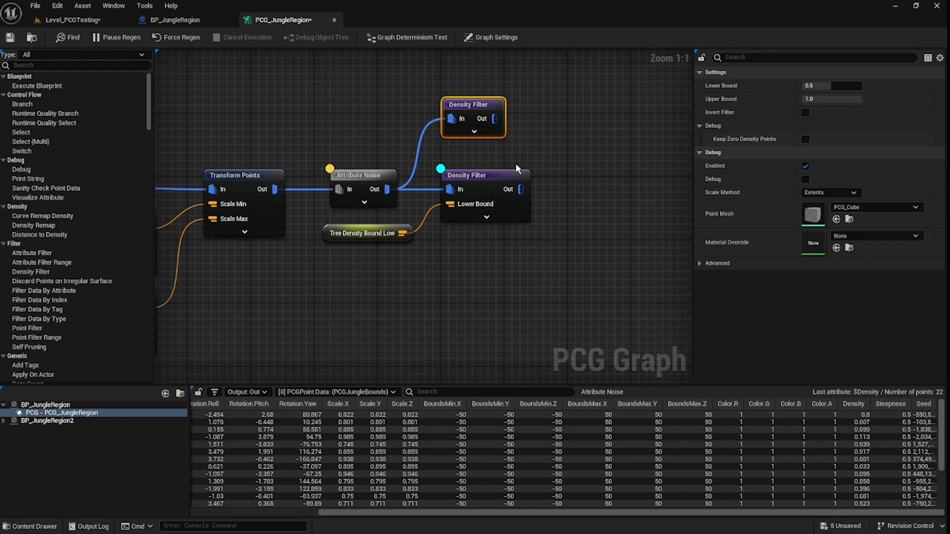
{"action": "key", "text": "Delete"}
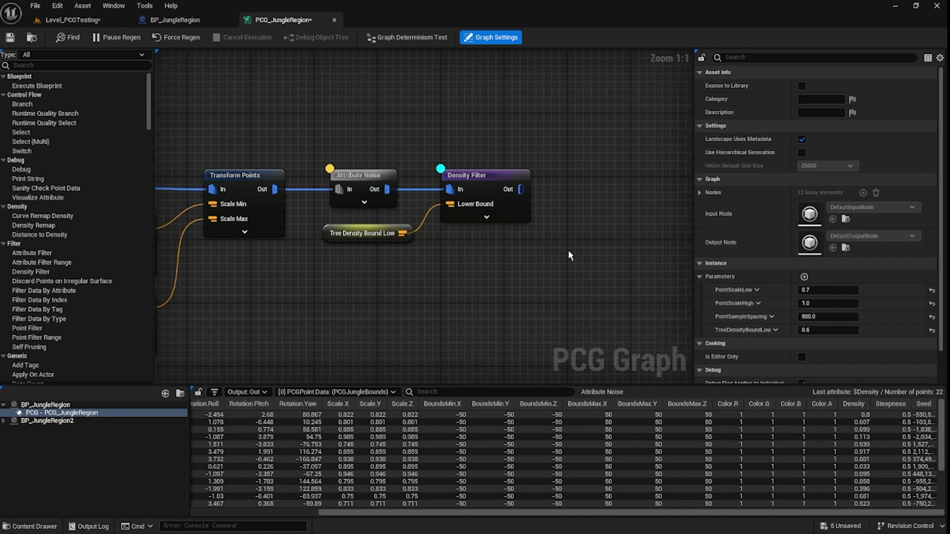
Step: Add a Self Pruning node after the Density Filter in PCG_JungleRegion, connect it, and align it with the node row
{"action": "right_click_drag", "start_coordinate": [568, 250], "coordinate": [440, 248]}
{"action": "left_click_drag", "start_coordinate": [400, 187], "coordinate": [478, 202]}
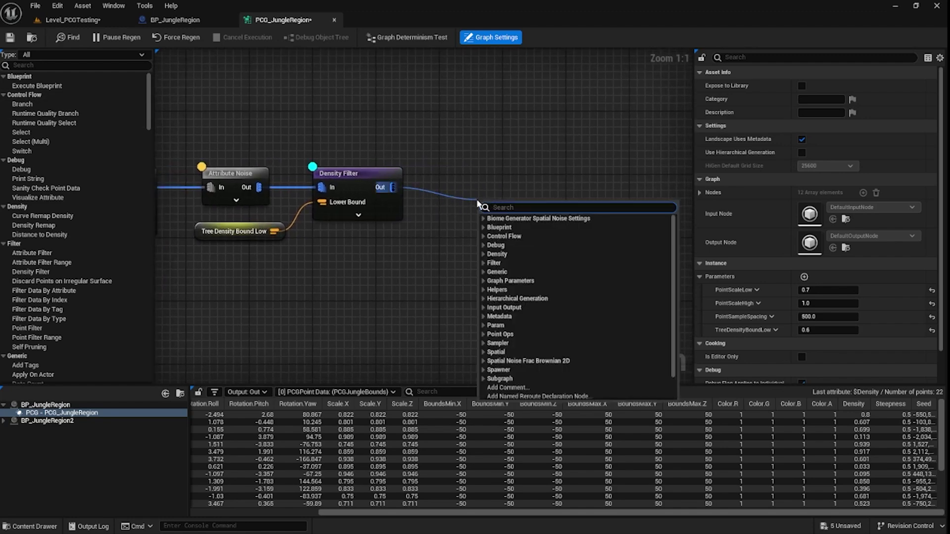
{"action": "type", "text": "self prunin"}
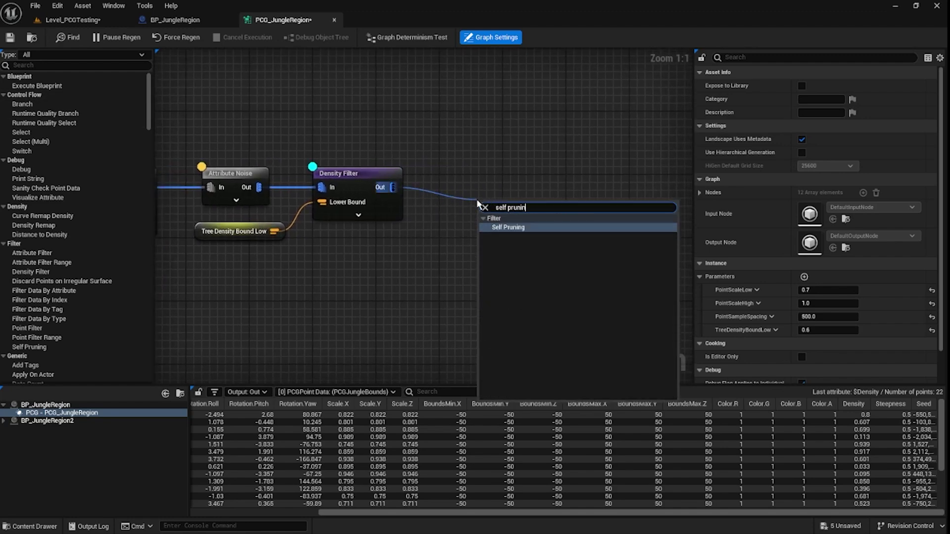
{"action": "key", "text": "Return"}
{"action": "left_click_drag", "start_coordinate": [515, 209], "coordinate": [462, 173]}
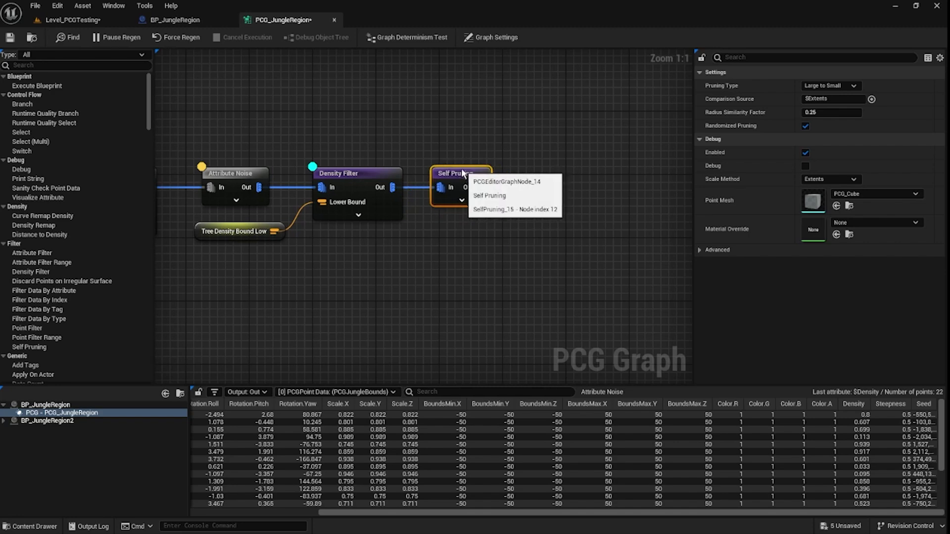
Step: Switch the debug display from the Density Filter to the Self Pruning node and inspect the pruned points in the level
{"action": "left_click", "coordinate": [361, 174]}
{"action": "left_click", "coordinate": [396, 252]}
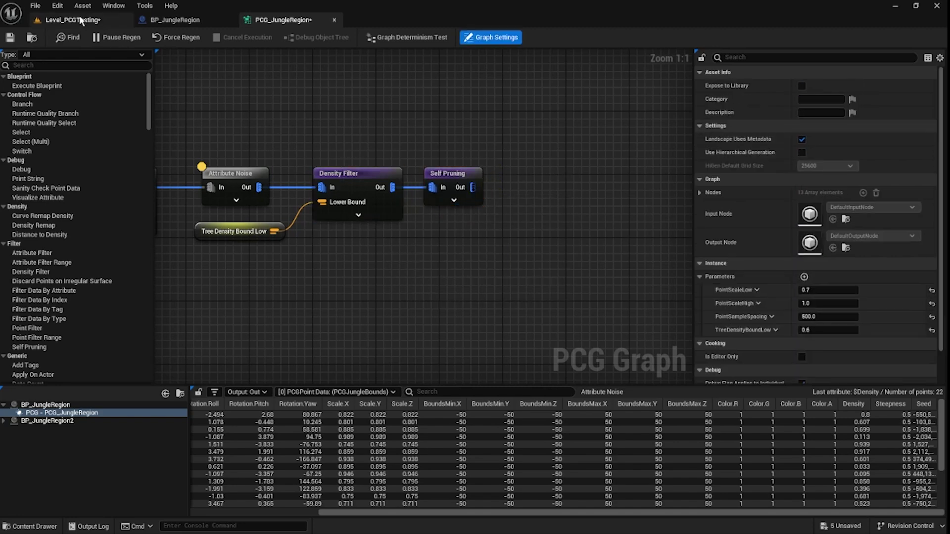
{"action": "left_click", "coordinate": [80, 20]}
{"action": "left_click", "coordinate": [282, 20]}
{"action": "left_click", "coordinate": [448, 178]}
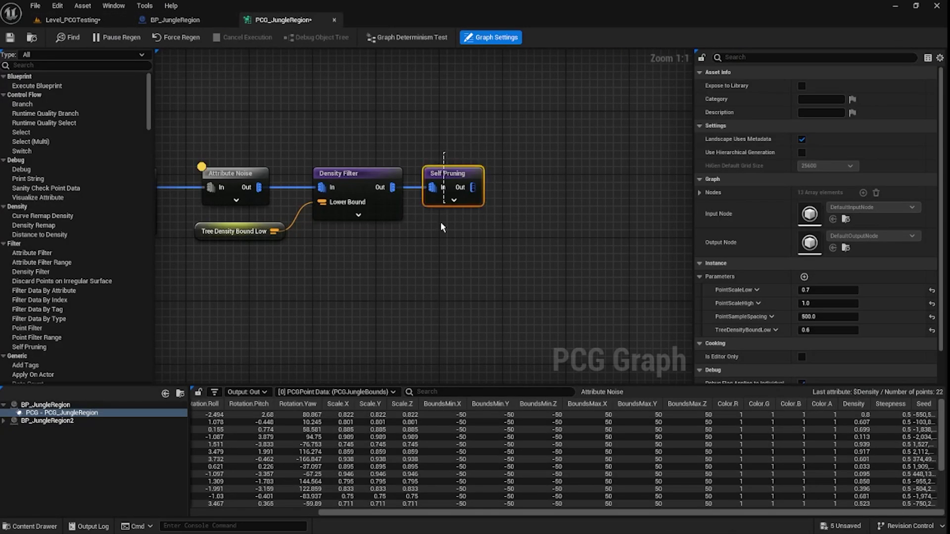
{"action": "left_click", "coordinate": [81, 20]}
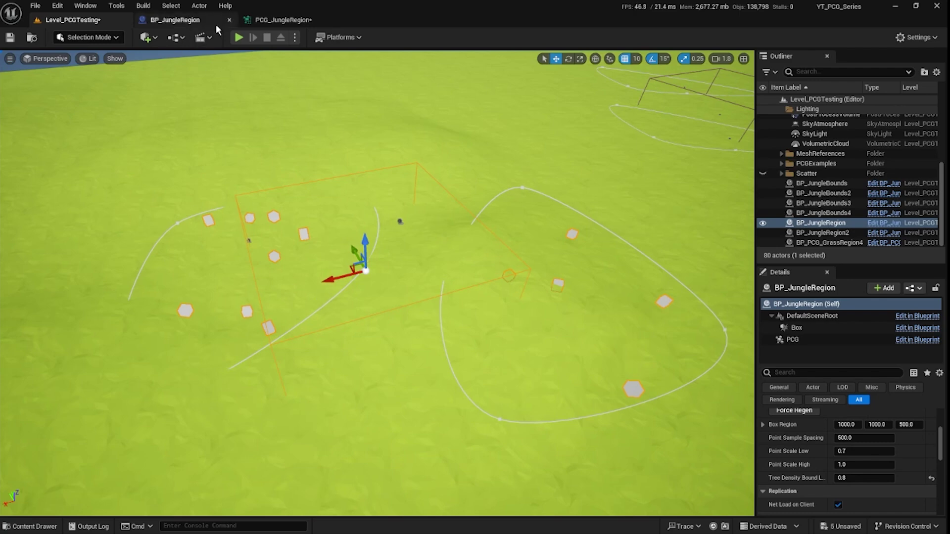
Step: Add a Projection node to PCG_JungleRegion fed by the Self Pruning output and line it up with the row
{"action": "left_click", "coordinate": [297, 20]}
{"action": "left_click_drag", "start_coordinate": [473, 187], "coordinate": [572, 197]}
{"action": "type", "text": "project"}
{"action": "key", "text": "Return"}
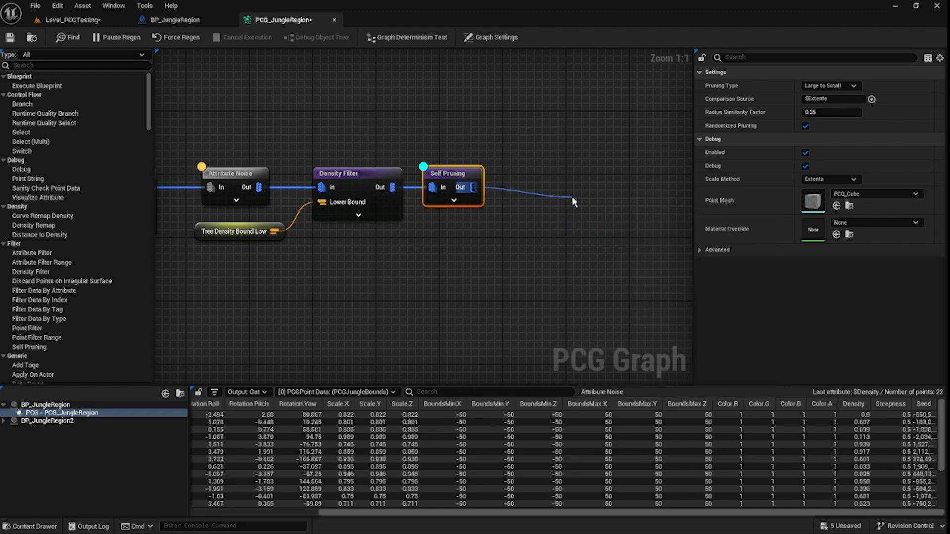
{"action": "left_click_drag", "start_coordinate": [605, 207], "coordinate": [553, 177]}
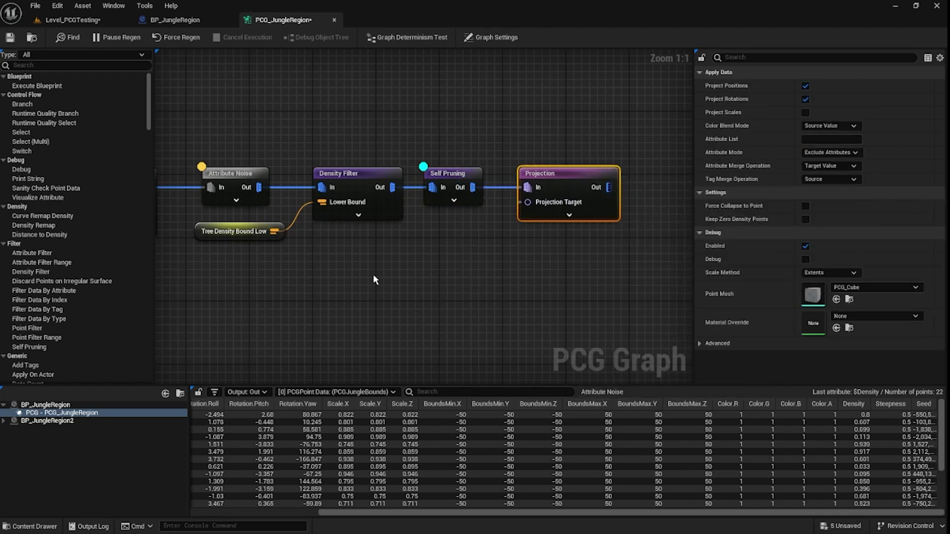
Step: Add a Get Landscape Data node, connect it to the Projection node's Projection Target, and place it beneath Self Pruning
{"action": "right_click", "coordinate": [376, 272]}
{"action": "type", "text": "get landsca"}
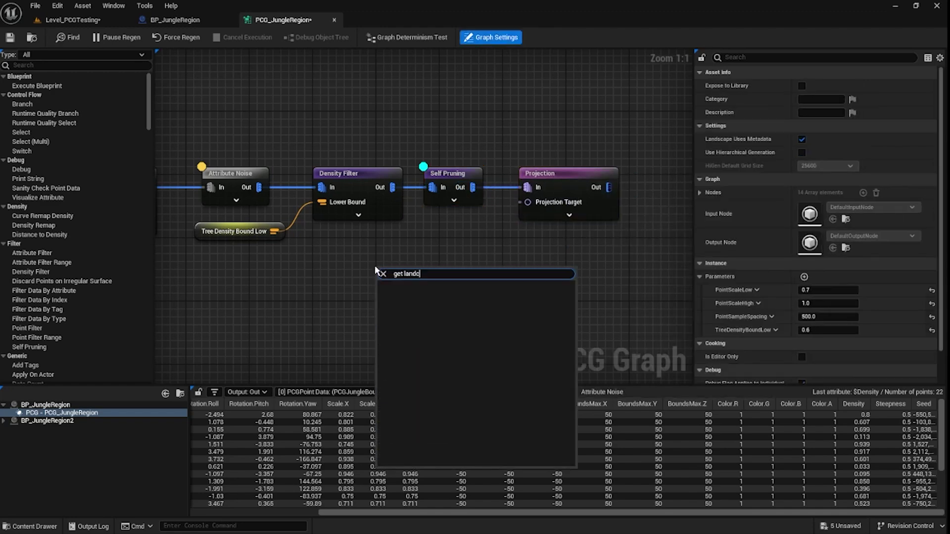
{"action": "key", "text": "Return"}
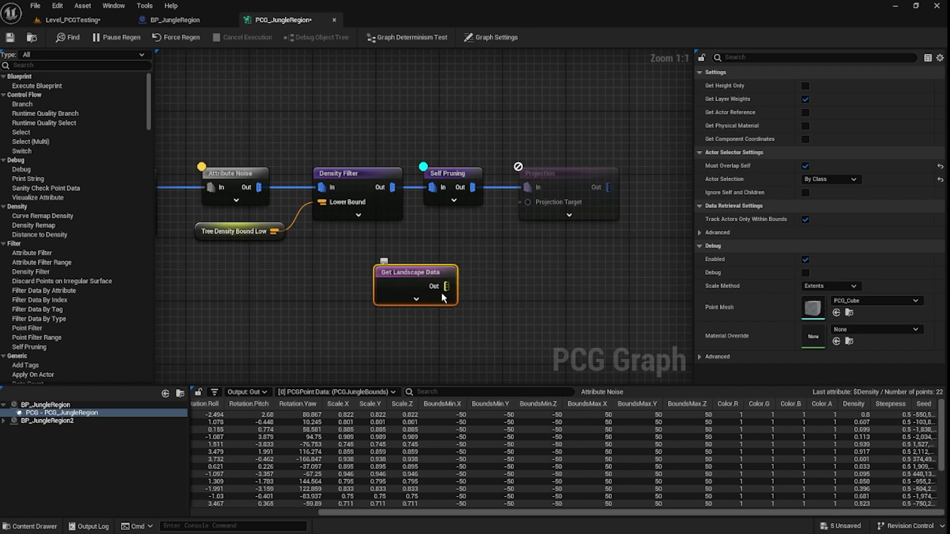
{"action": "left_click_drag", "start_coordinate": [446, 286], "coordinate": [537, 200]}
{"action": "left_click_drag", "start_coordinate": [405, 274], "coordinate": [447, 233]}
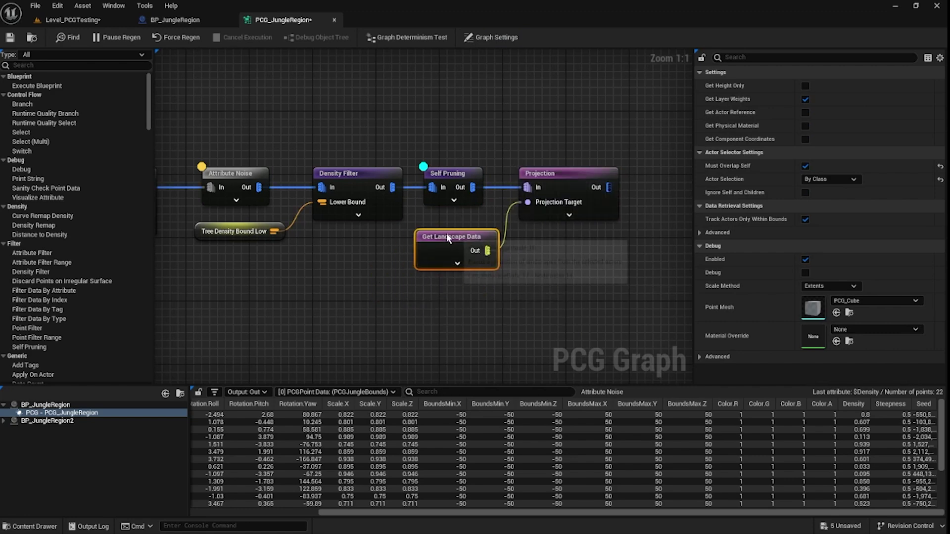
Step: Disable Project Rotations on the Projection node and connect its output to the Static Mesh Spawner
{"action": "left_click", "coordinate": [562, 181]}
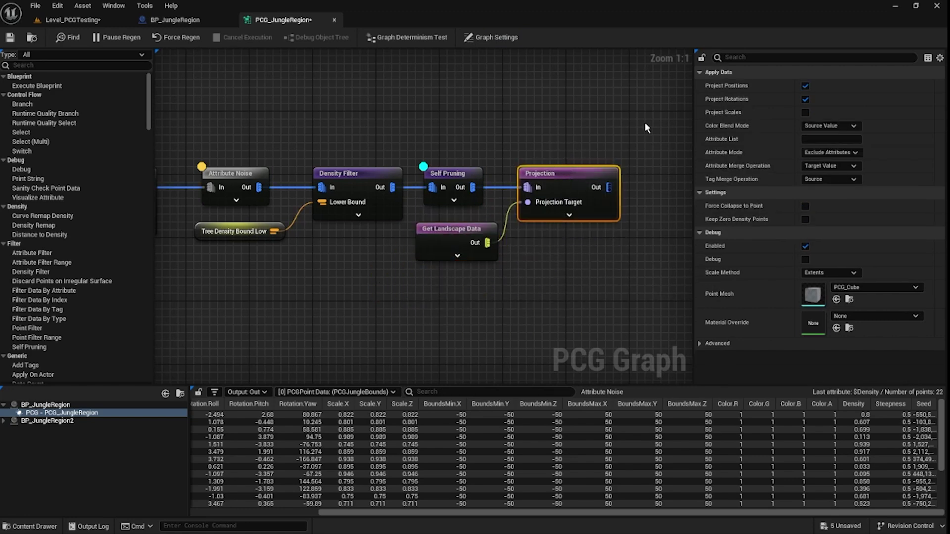
{"action": "left_click", "coordinate": [803, 99]}
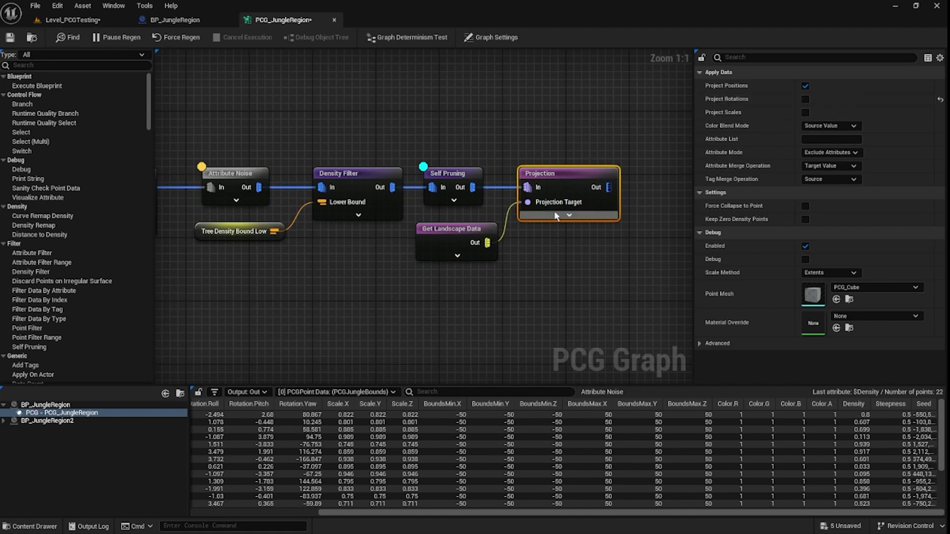
{"action": "right_click_drag", "start_coordinate": [554, 215], "coordinate": [453, 217]}
{"action": "left_click_drag", "start_coordinate": [508, 188], "coordinate": [562, 174]}
Step: Turn off debugging on Self Pruning, save the PCG graph, and view the spawned palms in the level
{"action": "left_click", "coordinate": [353, 191]}
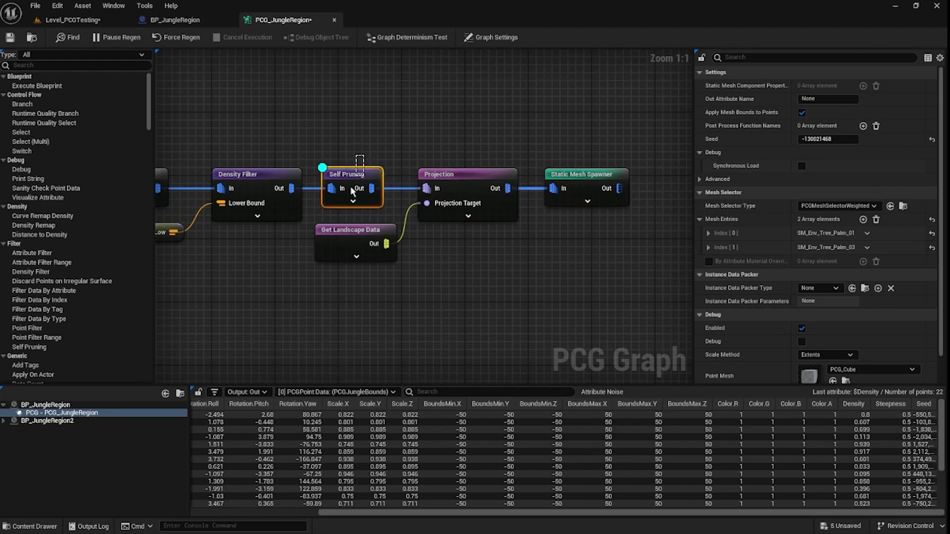
{"action": "left_click", "coordinate": [10, 37]}
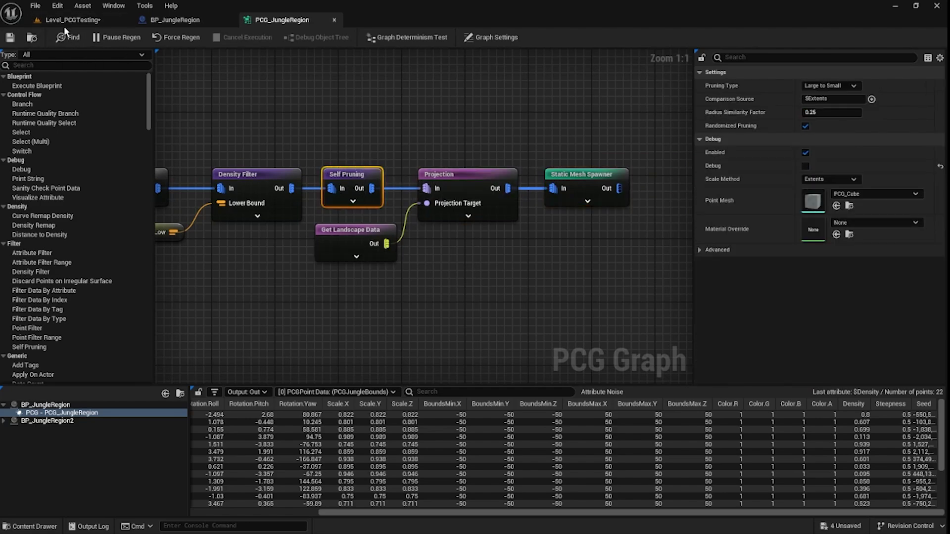
{"action": "left_click", "coordinate": [64, 20]}
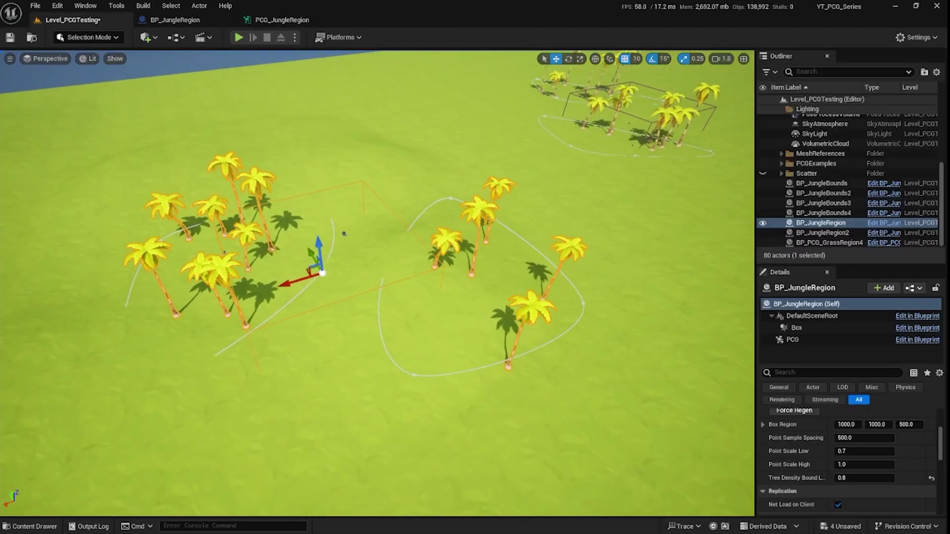
{"action": "right_click_drag", "start_coordinate": [344, 233], "coordinate": [528, 345]}
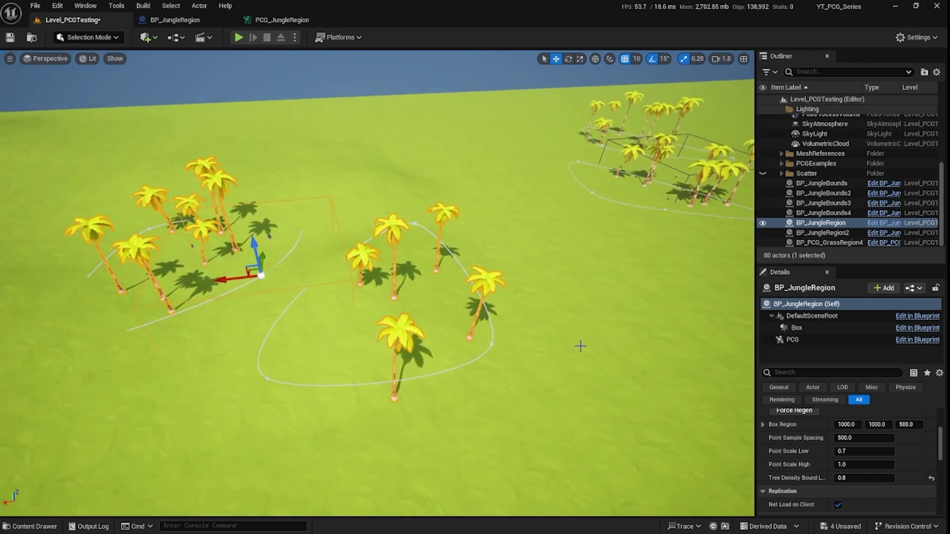
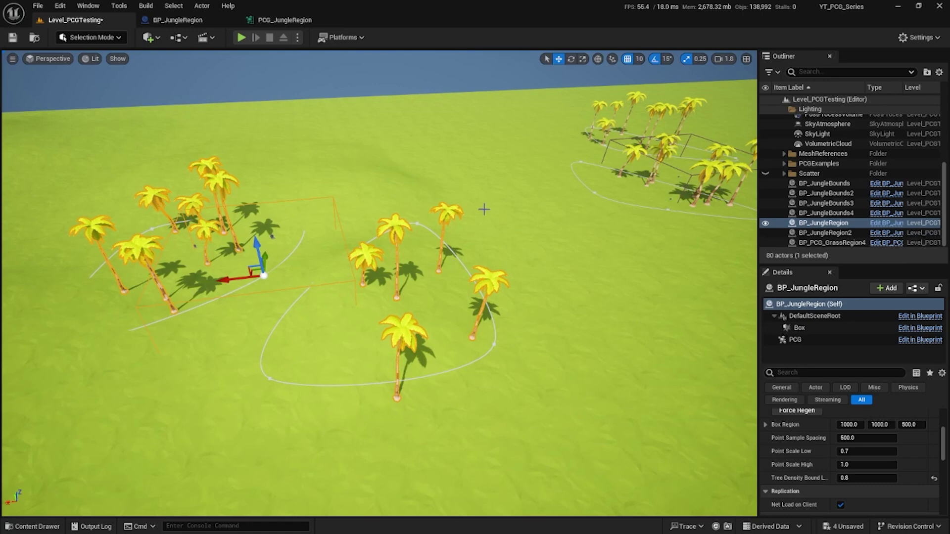
Step: Move the Get Spline Data, Point Sample Spacing and Spline Sampler nodes away from the chain, and disconnect the Spline Sampler's output
{"action": "left_click", "coordinate": [257, 20]}
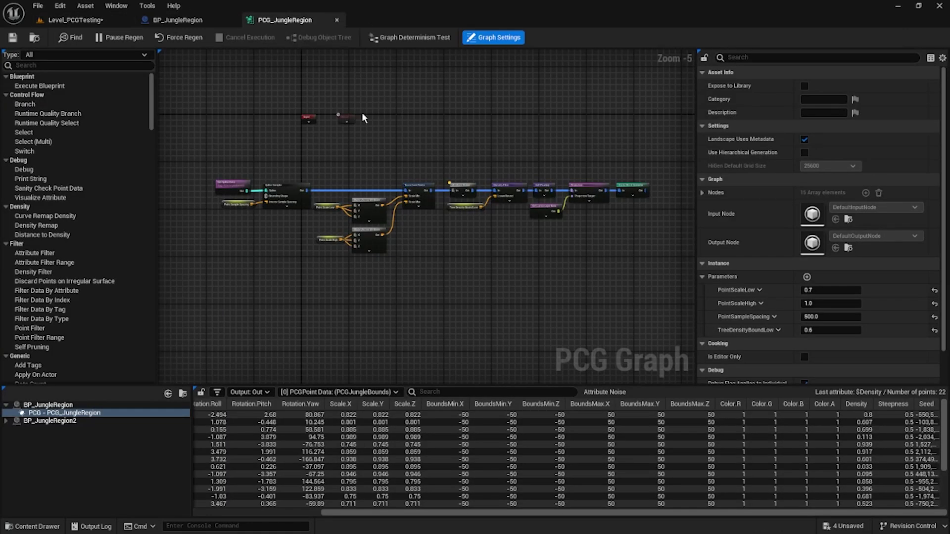
{"action": "scroll", "coordinate": [266, 224], "scroll_direction": "up", "scroll_amount": 6}
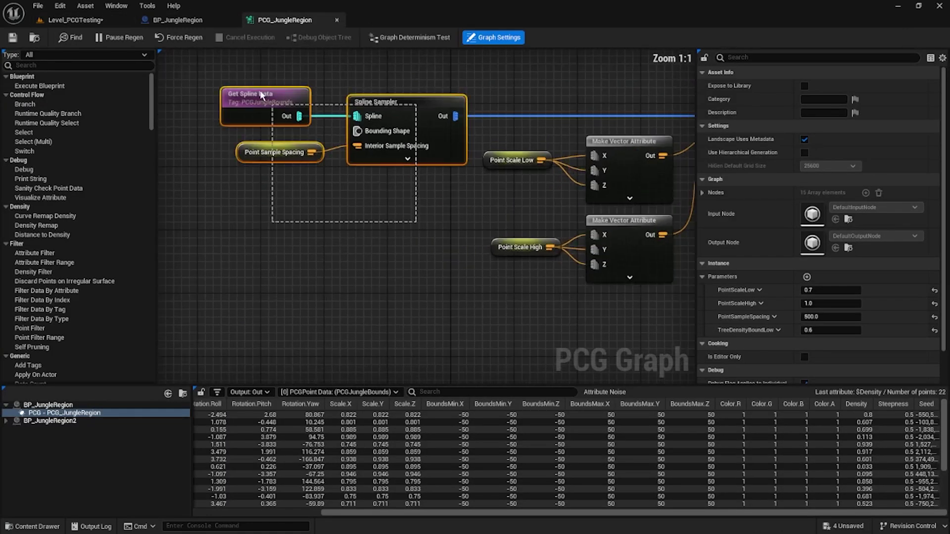
{"action": "right_click_drag", "start_coordinate": [401, 200], "coordinate": [218, 215]}
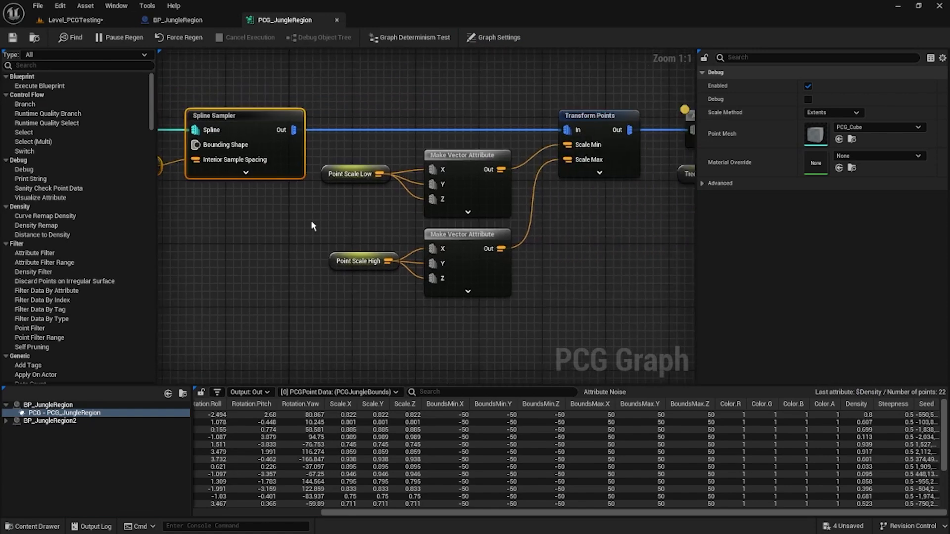
{"action": "scroll", "coordinate": [524, 206], "scroll_direction": "down", "scroll_amount": 4}
{"action": "scroll", "coordinate": [452, 224], "scroll_direction": "down", "scroll_amount": 2}
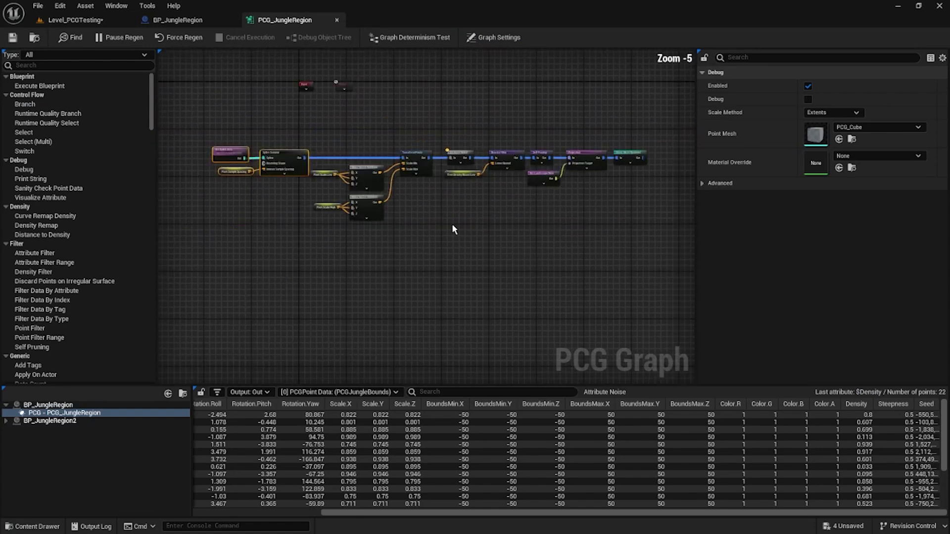
{"action": "right_click_drag", "start_coordinate": [453, 224], "coordinate": [487, 217]}
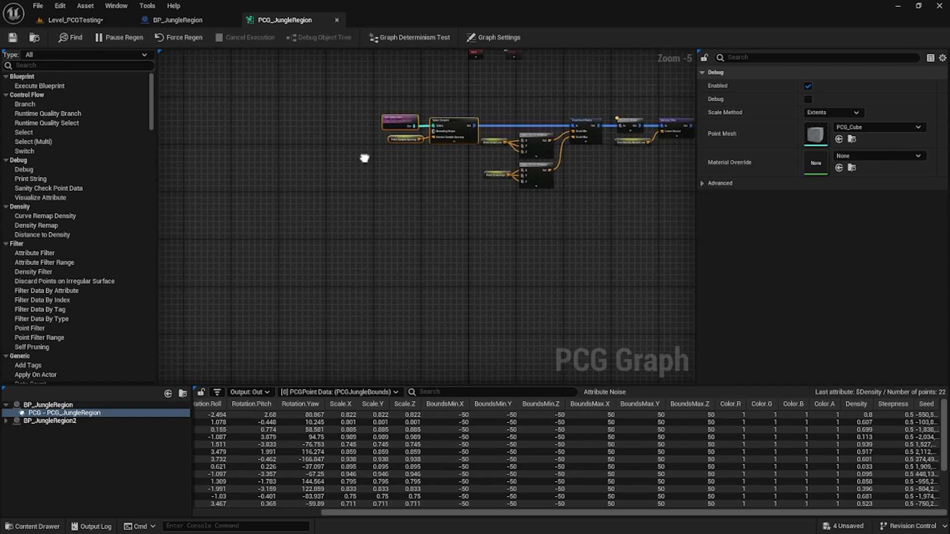
{"action": "scroll", "coordinate": [362, 155], "scroll_direction": "up", "scroll_amount": 5}
{"action": "left_click_drag", "start_coordinate": [538, 90], "coordinate": [224, 85]}
{"action": "left_click", "coordinate": [376, 109]}
{"action": "right_click_drag", "start_coordinate": [357, 123], "coordinate": [460, 130]}
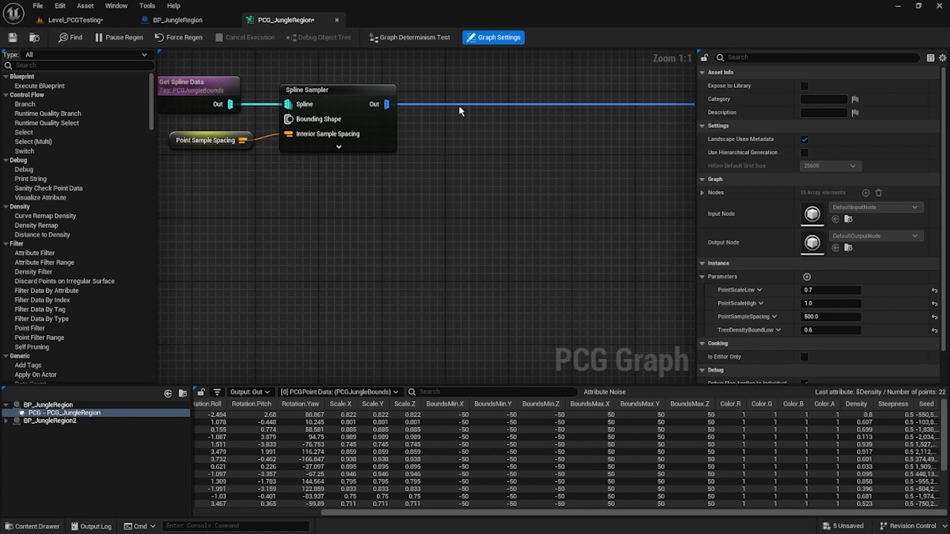
{"action": "double_click", "coordinate": [459, 105]}
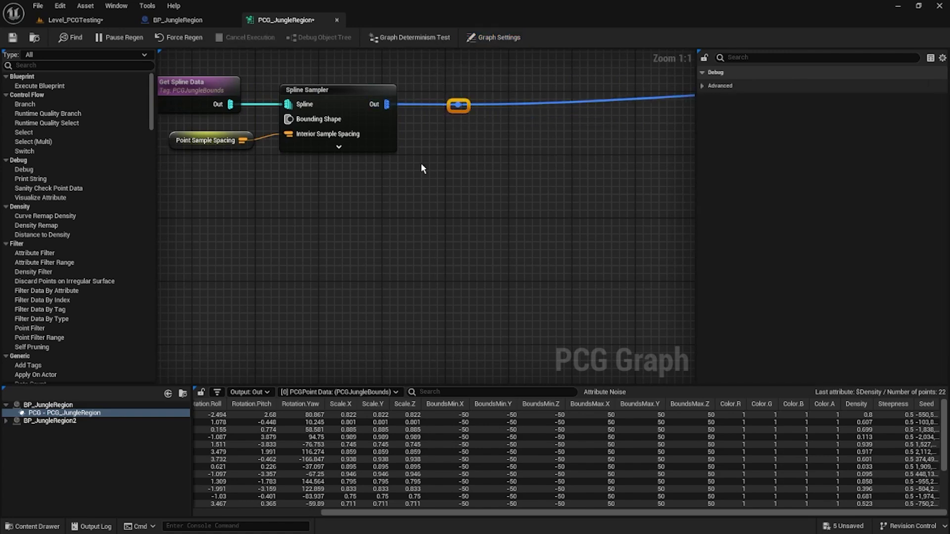
{"action": "key", "text": "Delete"}
{"action": "left_click_drag", "start_coordinate": [387, 104], "coordinate": [460, 147]}
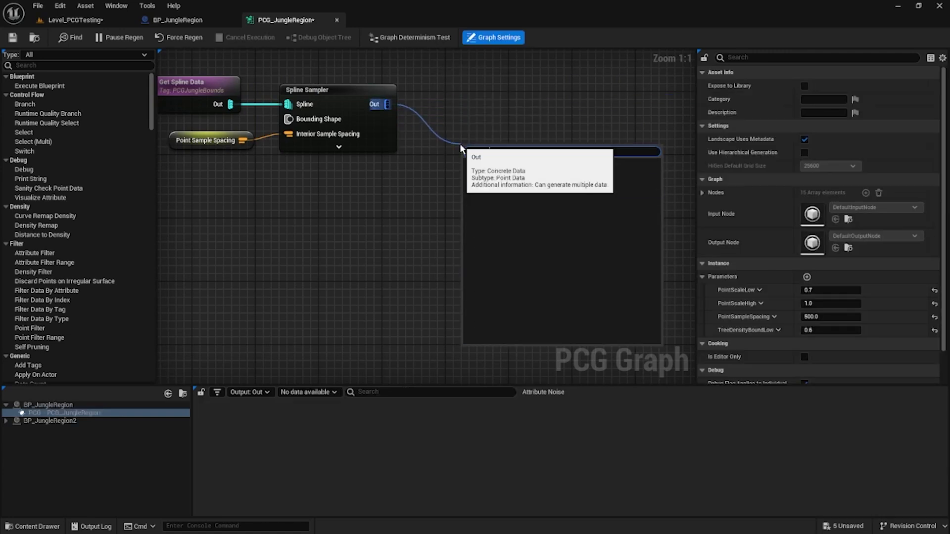
{"action": "type", "text": "un"}
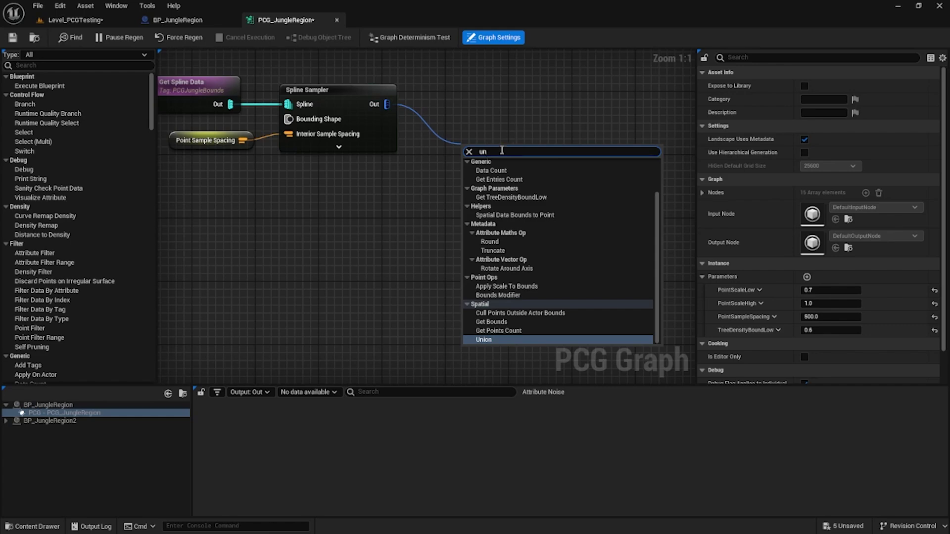
{"action": "key", "text": "BackSpace"}
{"action": "key", "text": "BackSpace"}
{"action": "type", "text": "trans"}
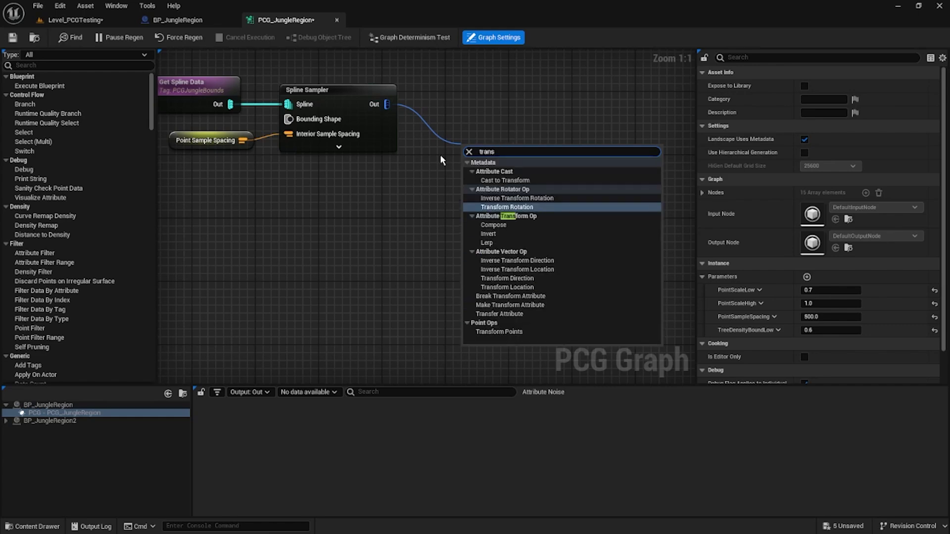
{"action": "type", "text": "form"}
{"action": "key", "text": "Return"}
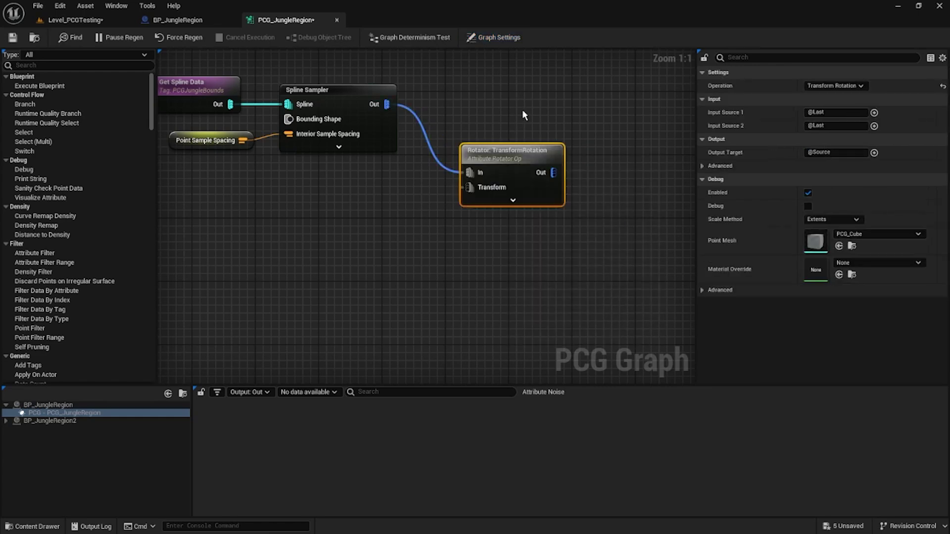
{"action": "key", "text": "Delete"}
Step: Add an unconnected Transform Points node beside the Spline Sampler
{"action": "right_click", "coordinate": [464, 122]}
{"action": "type", "text": "tr"}
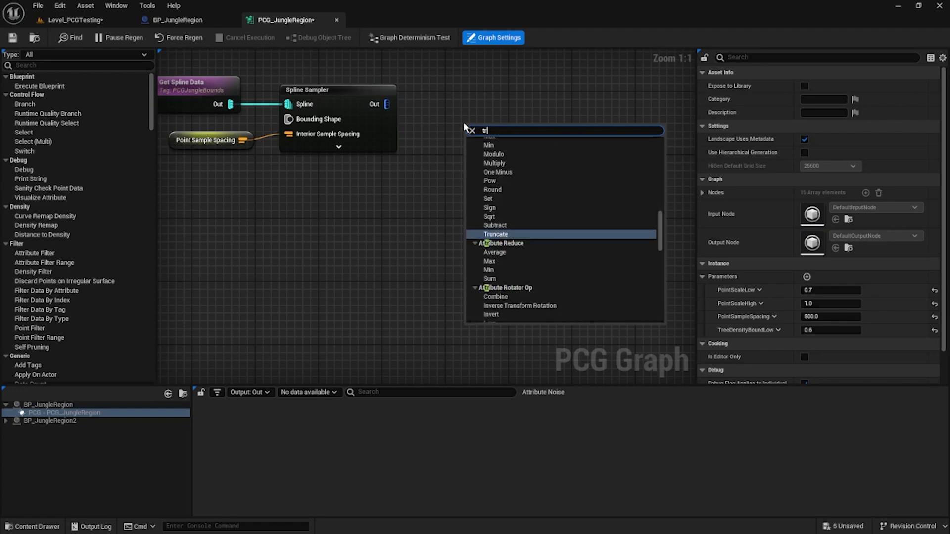
{"action": "type", "text": "ansform"}
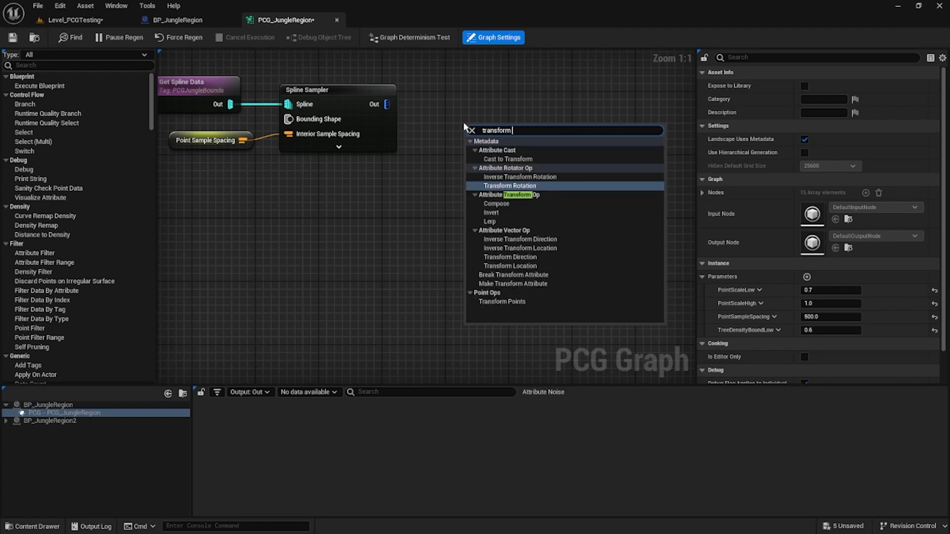
{"action": "type", "text": " poi"}
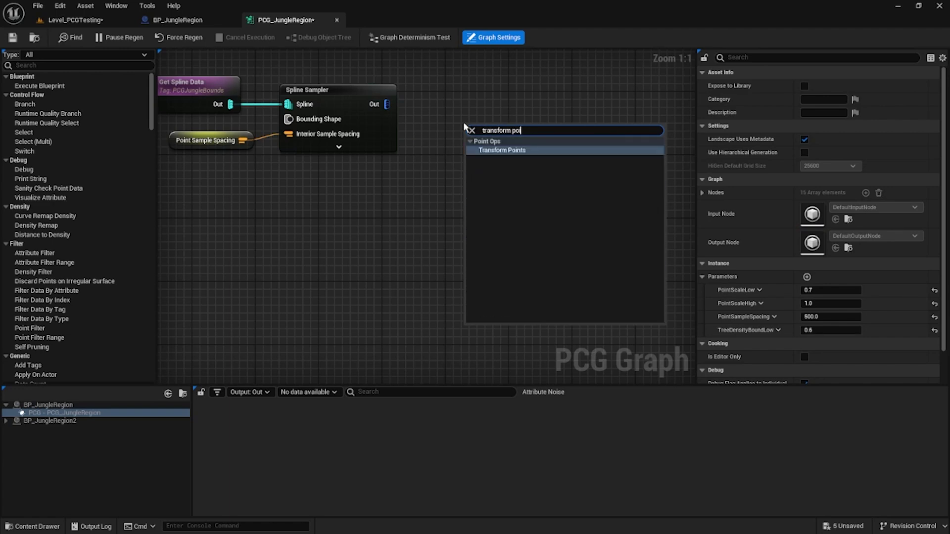
{"action": "left_click", "coordinate": [493, 150]}
Step: Enable debugging on the Spline Sampler, inspect its sampled points in the level, and return to PCG_JungleRegion
{"action": "left_click", "coordinate": [366, 87]}
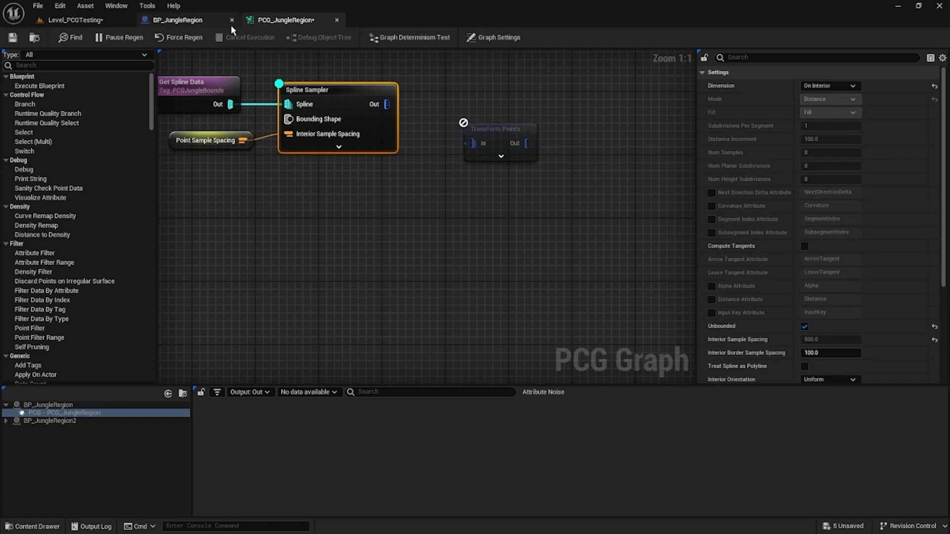
{"action": "left_click", "coordinate": [75, 20]}
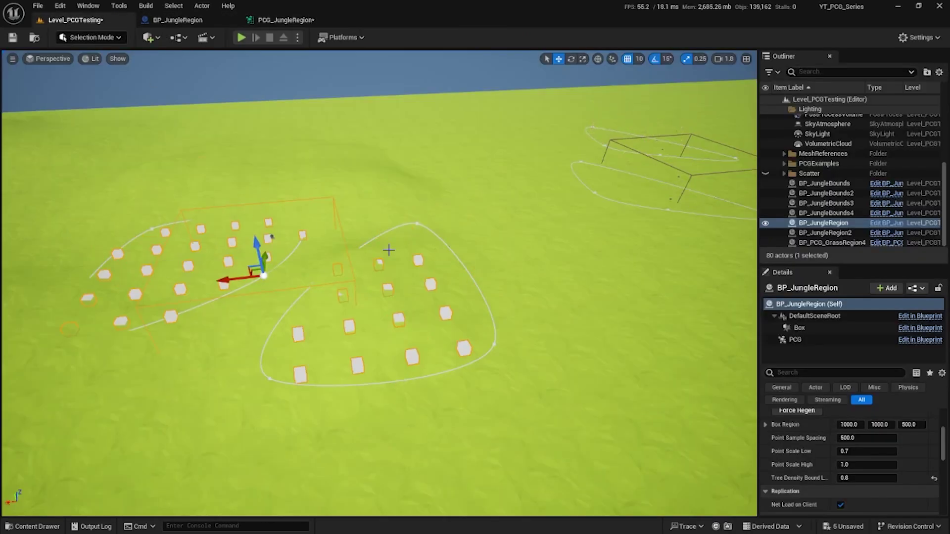
{"action": "left_click", "coordinate": [286, 20]}
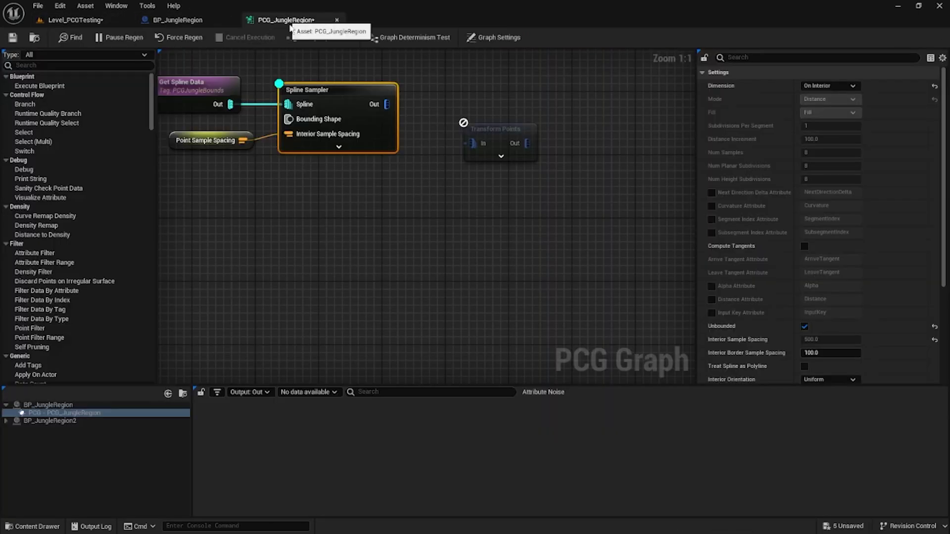
Step: Set the unconnected Transform Points node's Offset Min to -250 and Offset Max to 250 on X and Y
{"action": "left_click", "coordinate": [524, 130]}
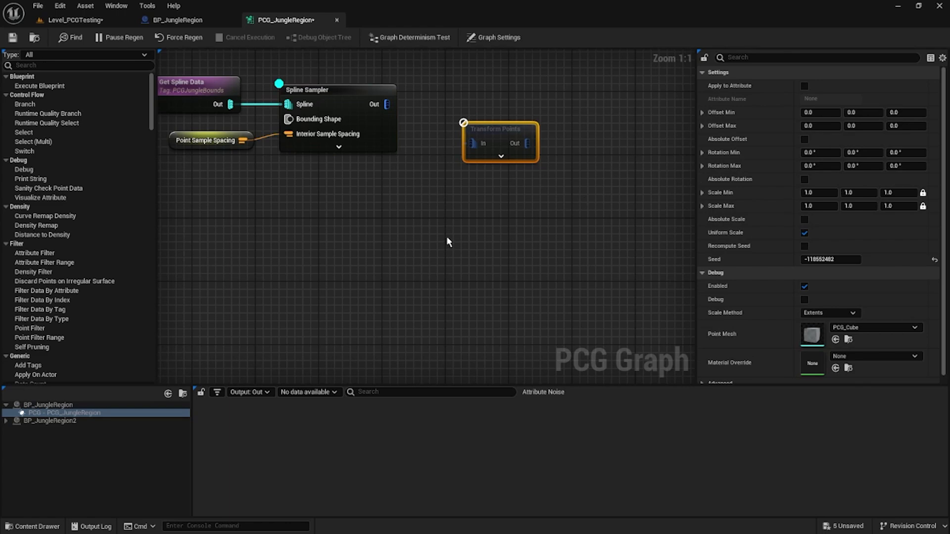
{"action": "left_click", "coordinate": [816, 113]}
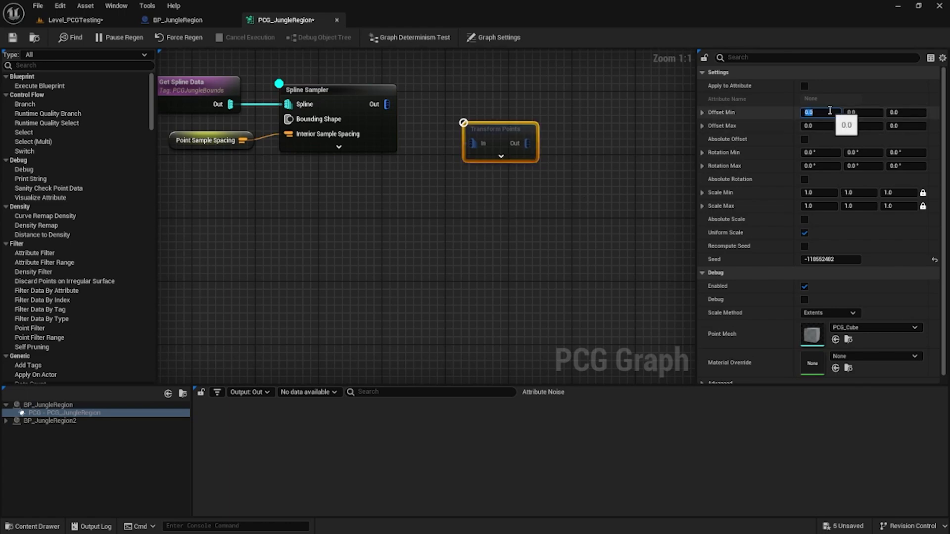
{"action": "type", "text": "-250"}
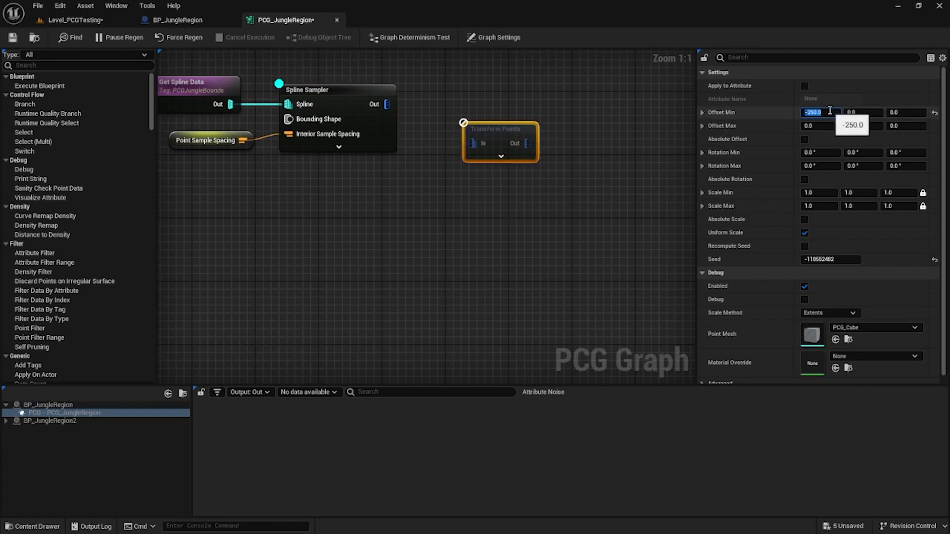
{"action": "left_click", "coordinate": [856, 114]}
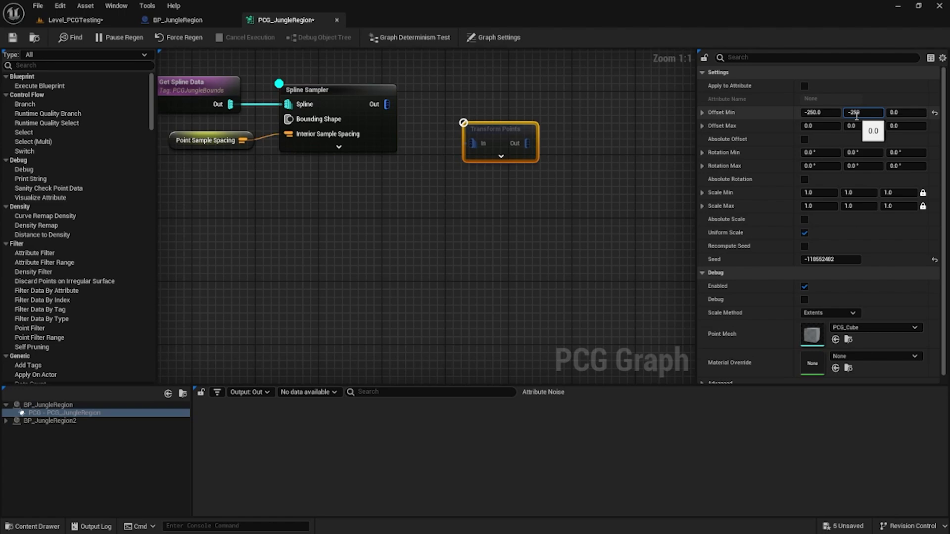
{"action": "type", "text": "-250"}
{"action": "left_click", "coordinate": [830, 127]}
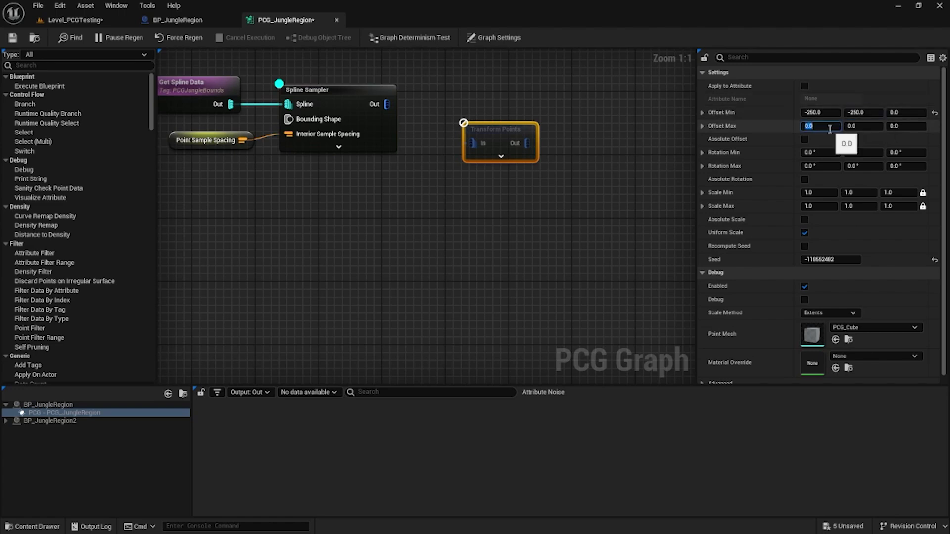
{"action": "type", "text": "250"}
{"action": "left_click", "coordinate": [861, 127]}
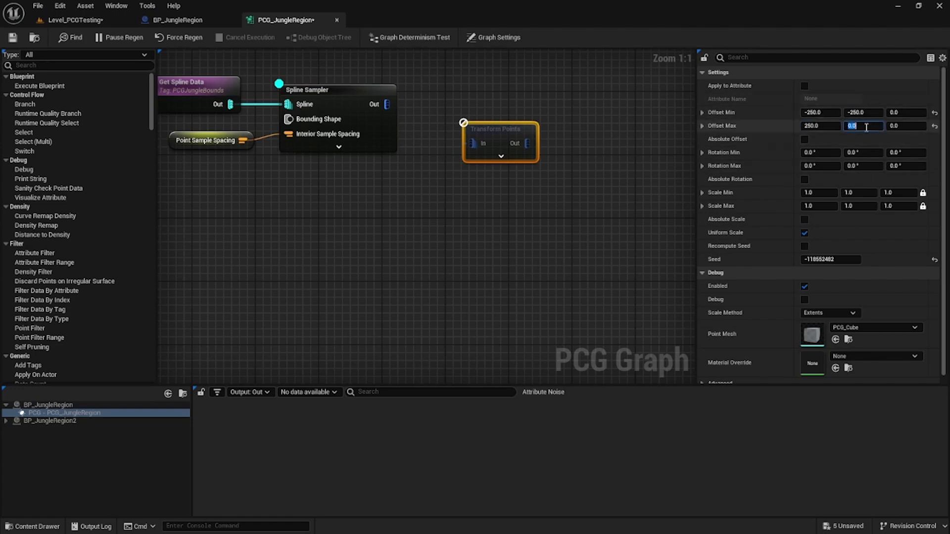
{"action": "type", "text": "250"}
{"action": "key", "text": "Return"}
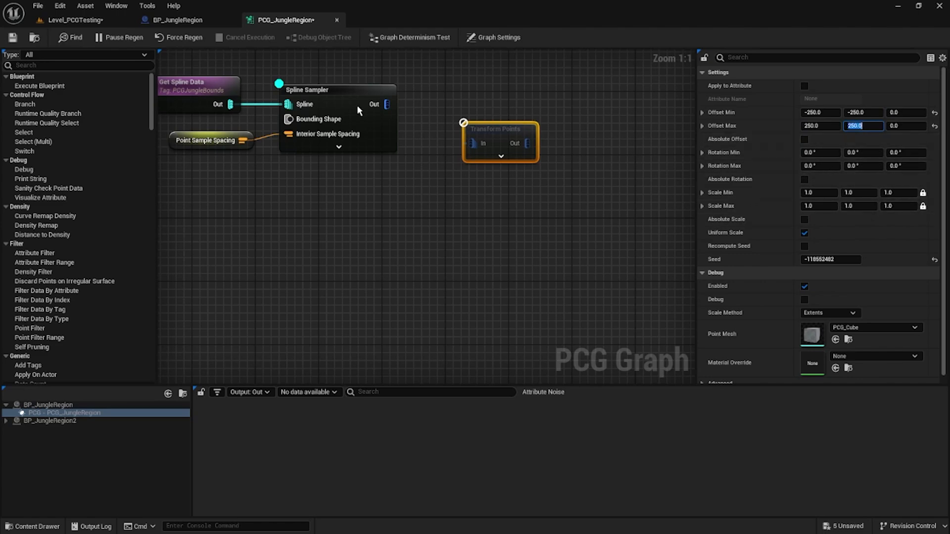
Step: Connect the Spline Sampler's output to Transform Points, and switch debugging to that node to check the offset points in the level
{"action": "left_click", "coordinate": [335, 89]}
{"action": "key", "text": "d"}
{"action": "left_click", "coordinate": [500, 128]}
{"action": "key", "text": "d"}
{"action": "left_click_drag", "start_coordinate": [387, 104], "coordinate": [454, 91]}
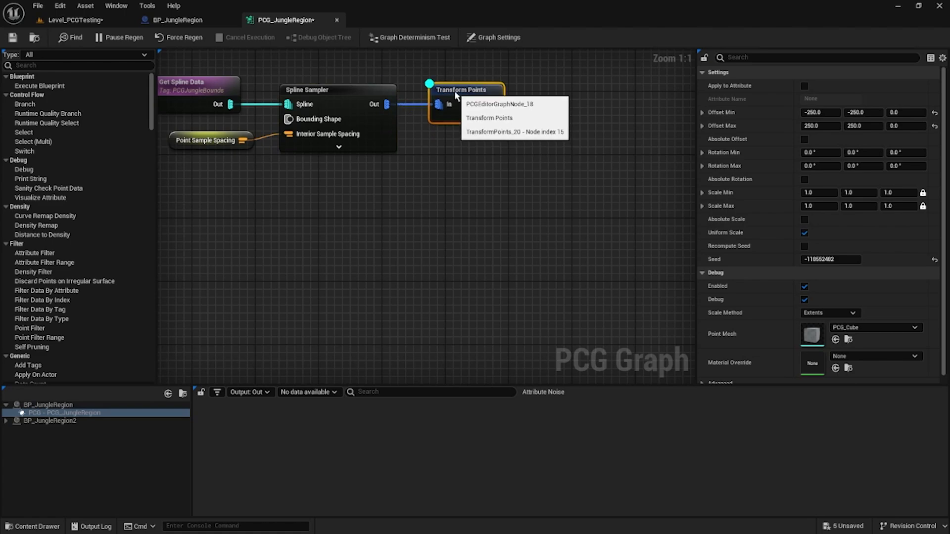
{"action": "left_click", "coordinate": [74, 19]}
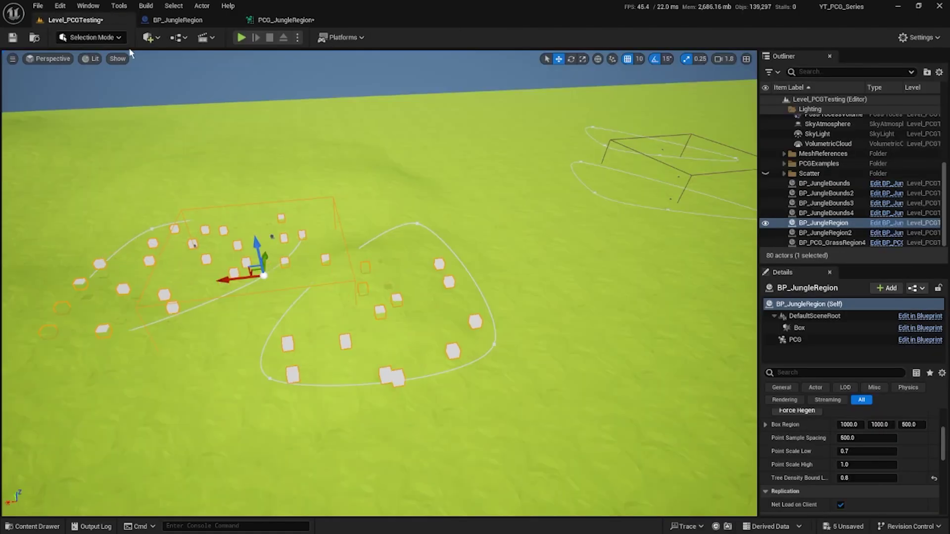
{"action": "left_click", "coordinate": [313, 21]}
Step: Add an Extents Modifier node fed by the Transform Points output and align it with the chain
{"action": "right_click_drag", "start_coordinate": [497, 103], "coordinate": [423, 167]}
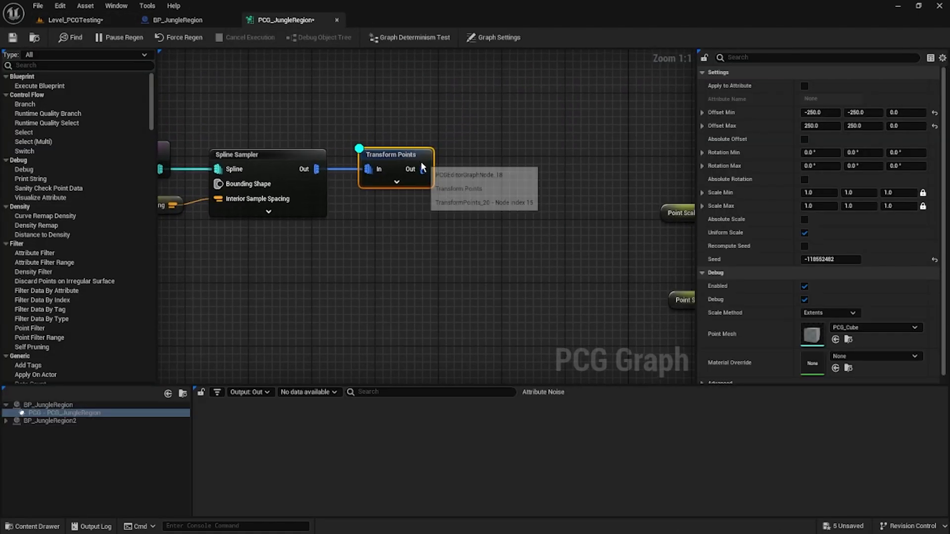
{"action": "left_click_drag", "start_coordinate": [423, 169], "coordinate": [517, 164]}
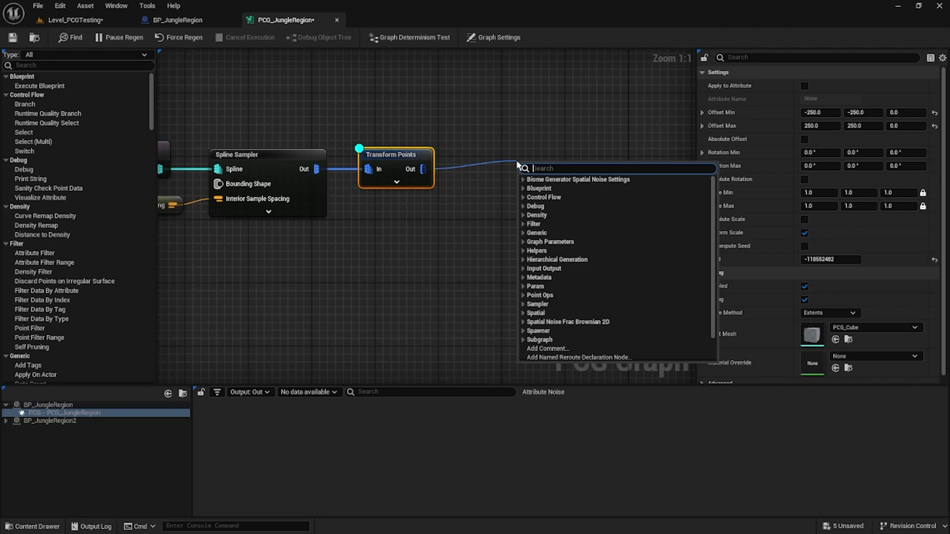
{"action": "type", "text": "extents"}
{"action": "key", "text": "Return"}
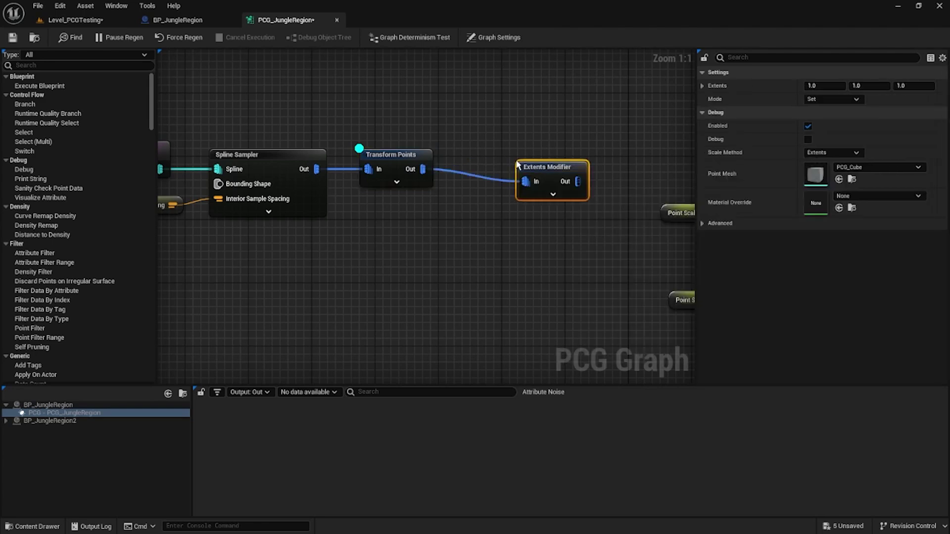
{"action": "left_click_drag", "start_coordinate": [540, 167], "coordinate": [484, 154]}
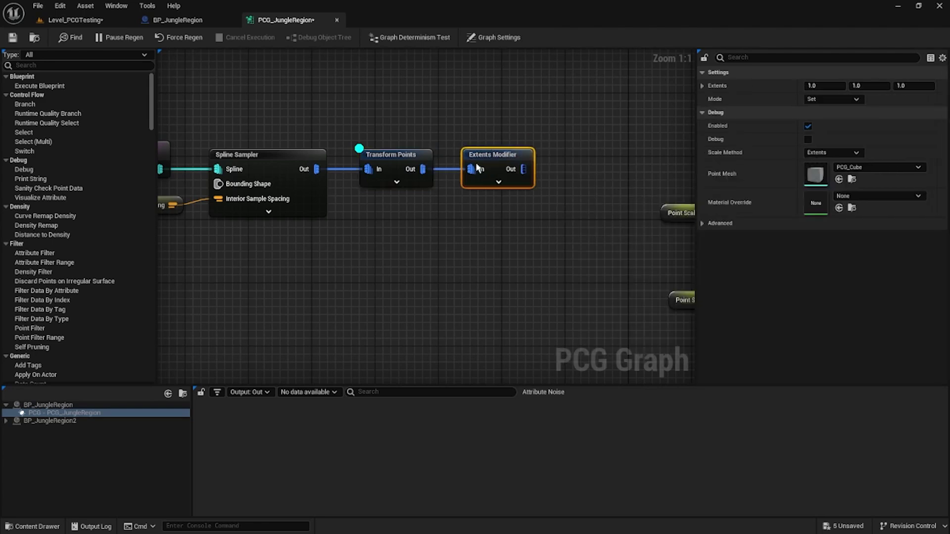
Step: Switch debugging from Transform Points to the Extents Modifier and inspect its points in the level
{"action": "key", "text": "d"}
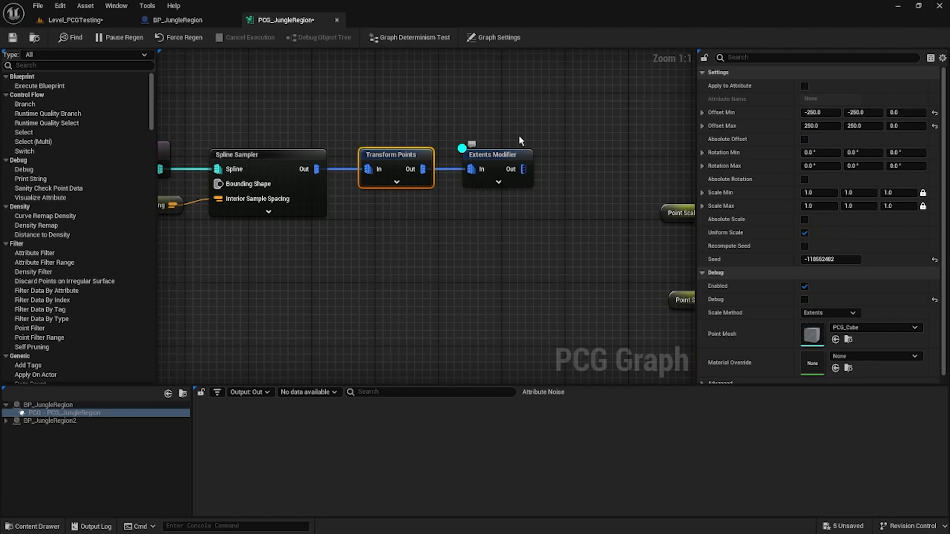
{"action": "left_click", "coordinate": [515, 157]}
{"action": "left_click", "coordinate": [75, 21]}
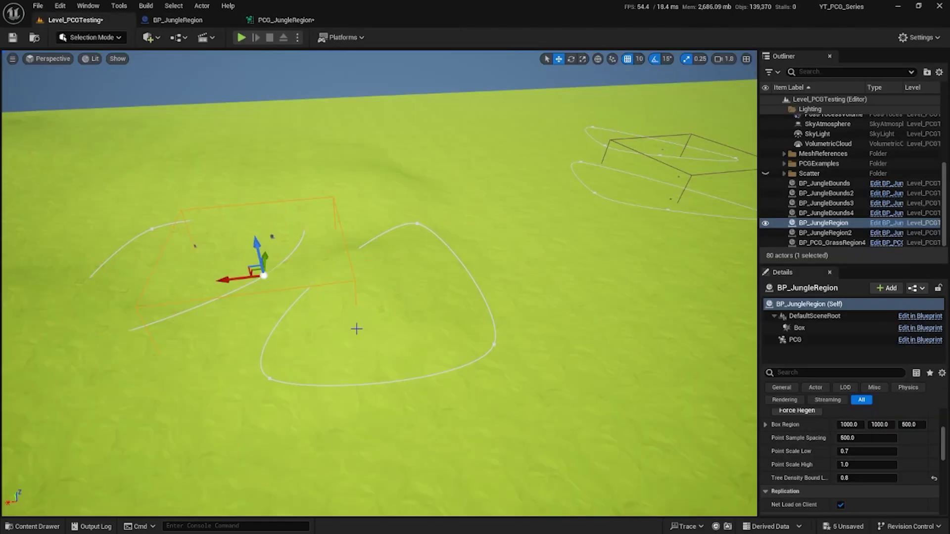
{"action": "right_click_drag", "start_coordinate": [354, 290], "coordinate": [370, 239]}
{"action": "key", "text": "w"}
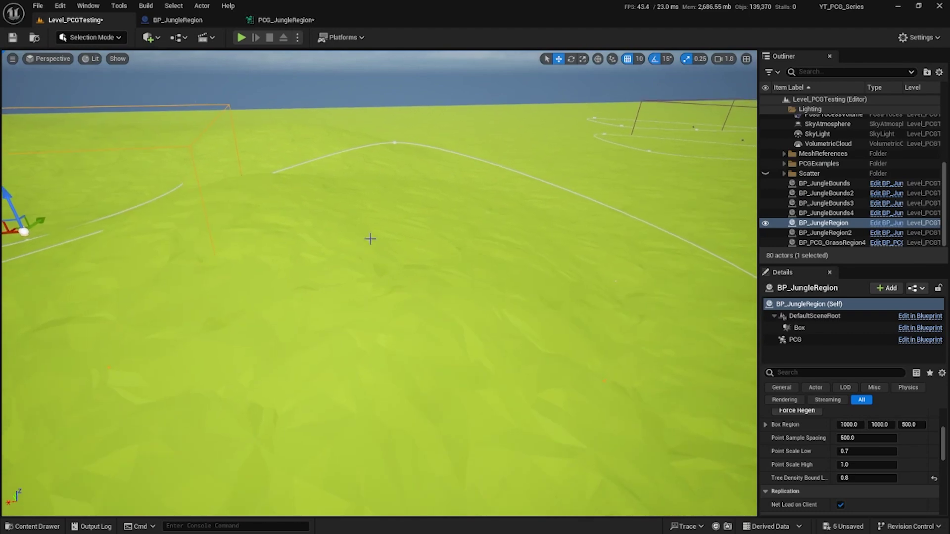
{"action": "left_click", "coordinate": [284, 20]}
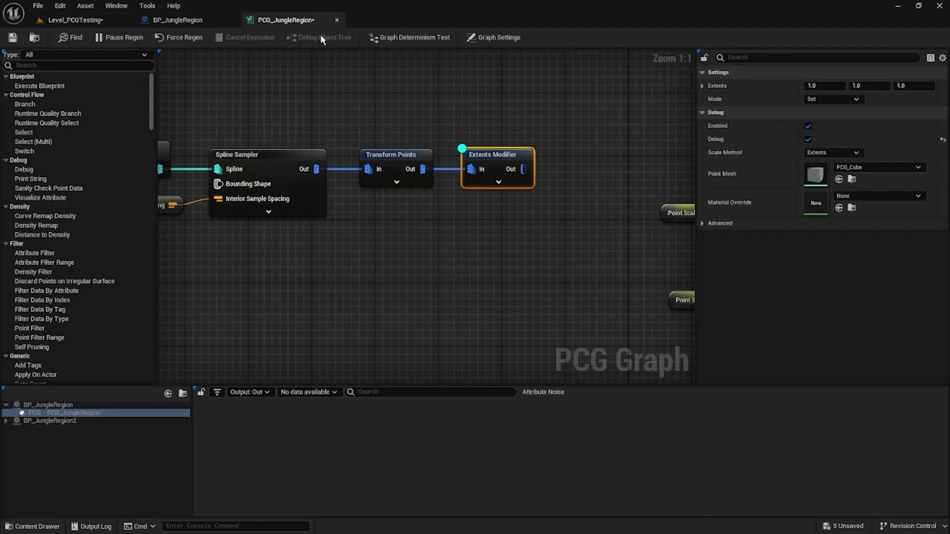
Step: Set the Extents Modifier's extents to 35, 35, 100 and inspect the resized points in the level
{"action": "left_click", "coordinate": [843, 85]}
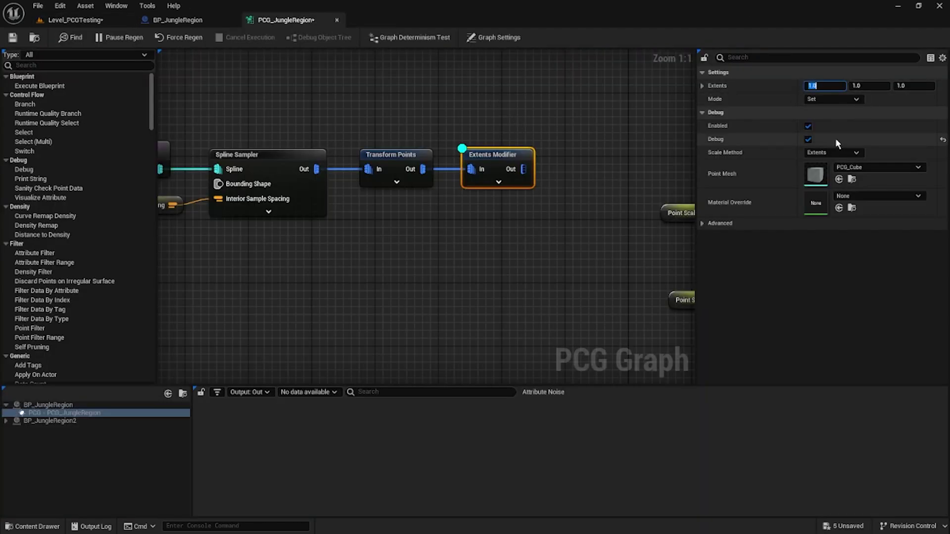
{"action": "type", "text": "35"}
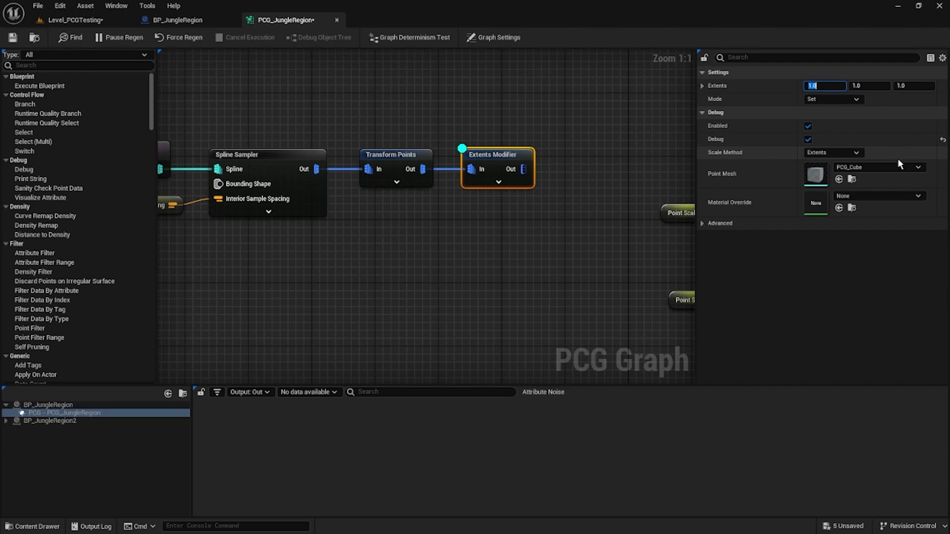
{"action": "left_click", "coordinate": [889, 88]}
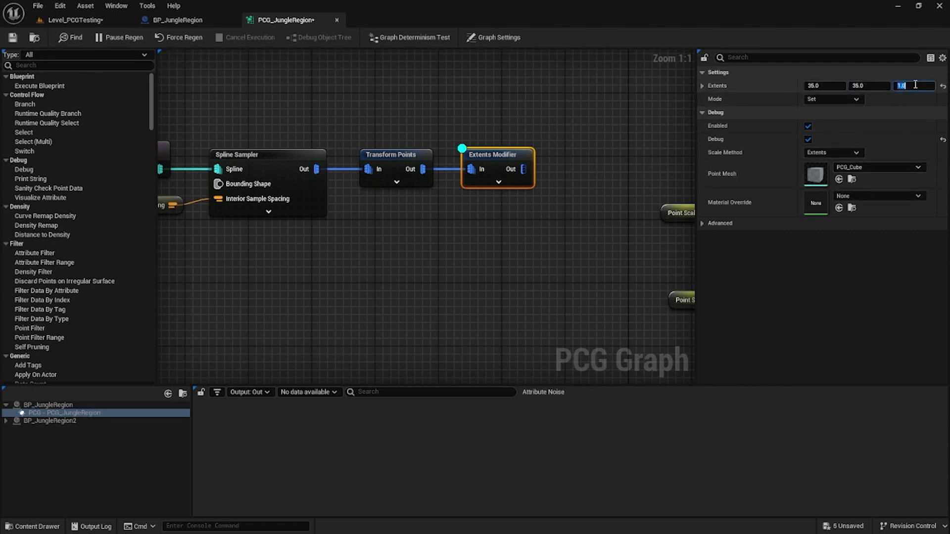
{"action": "left_click", "coordinate": [85, 21]}
{"action": "right_click_drag", "start_coordinate": [477, 301], "coordinate": [438, 378]}
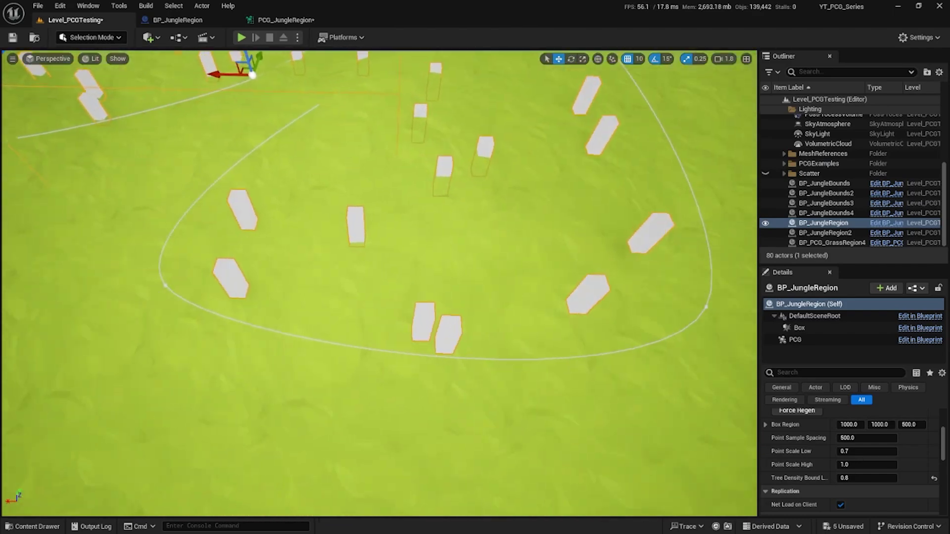
{"action": "scroll", "coordinate": [329, 261], "scroll_direction": "down", "scroll_amount": 5}
{"action": "left_click", "coordinate": [283, 20]}
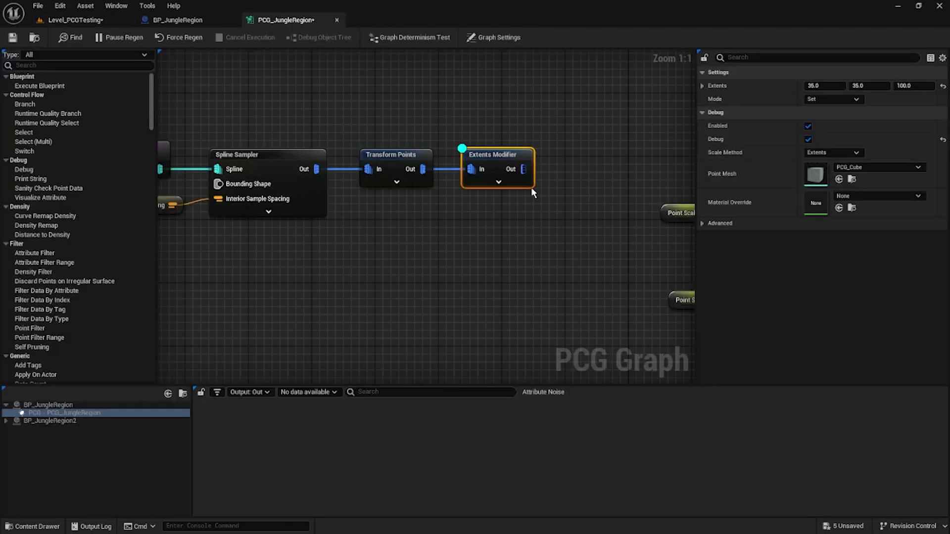
Step: Rearrange the graph to widen the vertical gap between the spline sampling chain and the Point Scale nodes
{"action": "scroll", "coordinate": [526, 196], "scroll_direction": "down", "scroll_amount": 5}
{"action": "left_click_drag", "start_coordinate": [500, 203], "coordinate": [331, 117]}
{"action": "left_click_drag", "start_coordinate": [573, 74], "coordinate": [326, 140]}
{"action": "scroll", "coordinate": [475, 253], "scroll_direction": "up", "scroll_amount": 6}
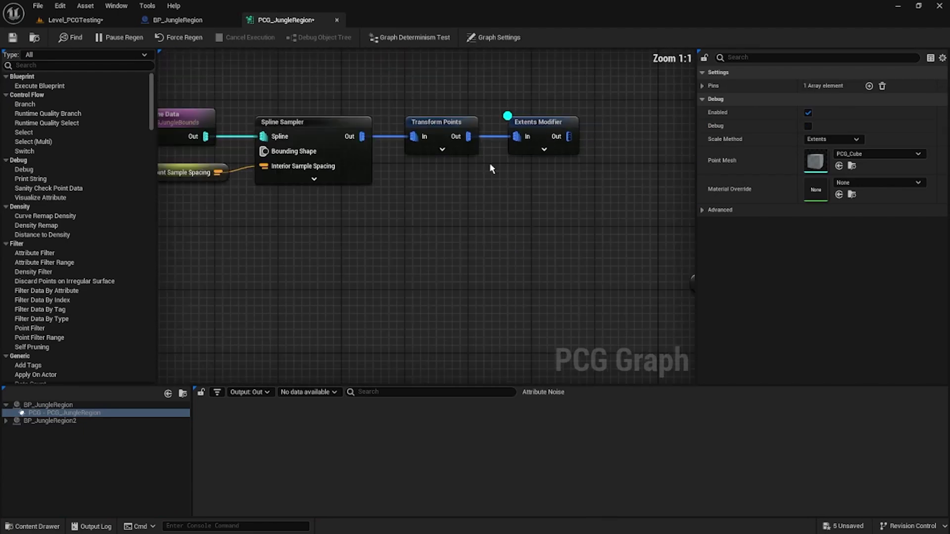
Step: Add a Union node after the Extents Modifier, align it with the chain, and turn off the Extents Modifier's debugging
{"action": "right_click_drag", "start_coordinate": [492, 165], "coordinate": [420, 178]}
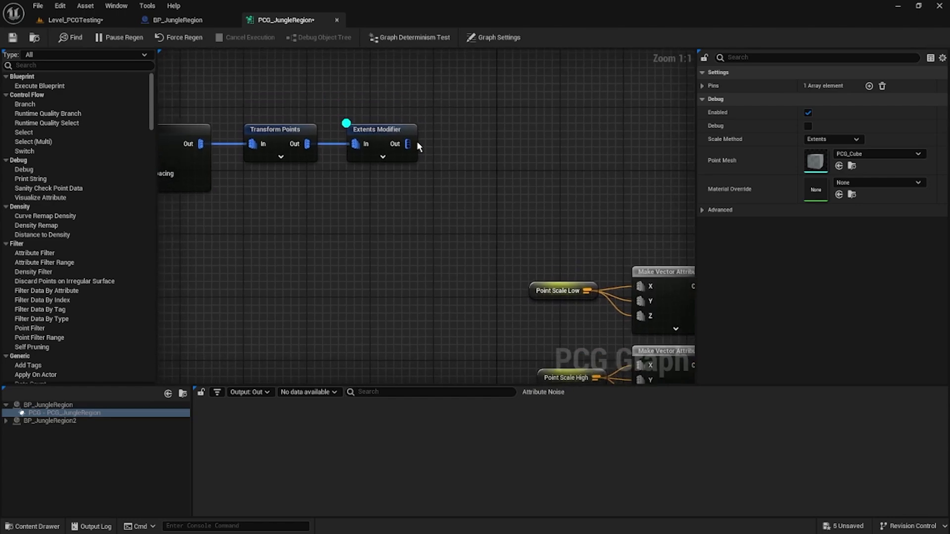
{"action": "left_click_drag", "start_coordinate": [407, 144], "coordinate": [500, 140]}
{"action": "type", "text": "uniono"}
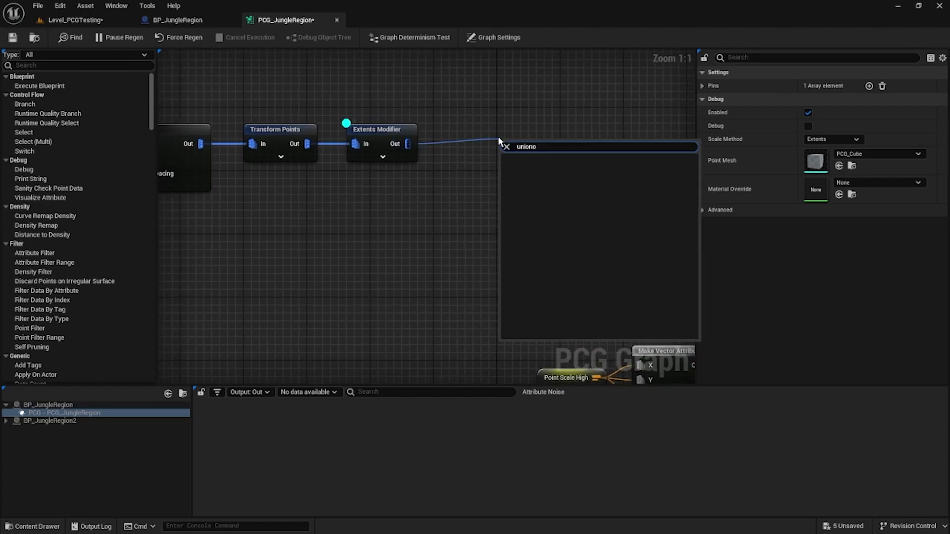
{"action": "key", "text": "BackSpace"}
{"action": "left_click", "coordinate": [536, 166]}
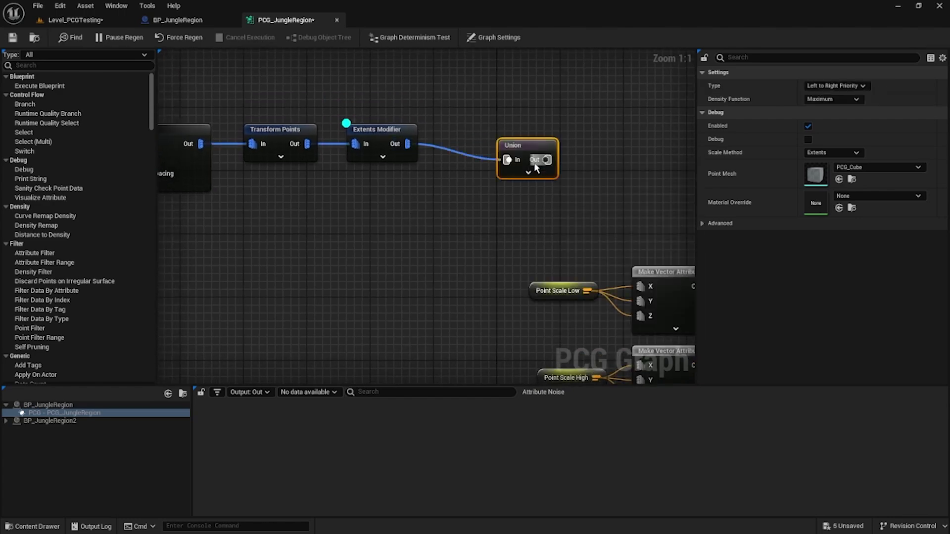
{"action": "left_click", "coordinate": [380, 142]}
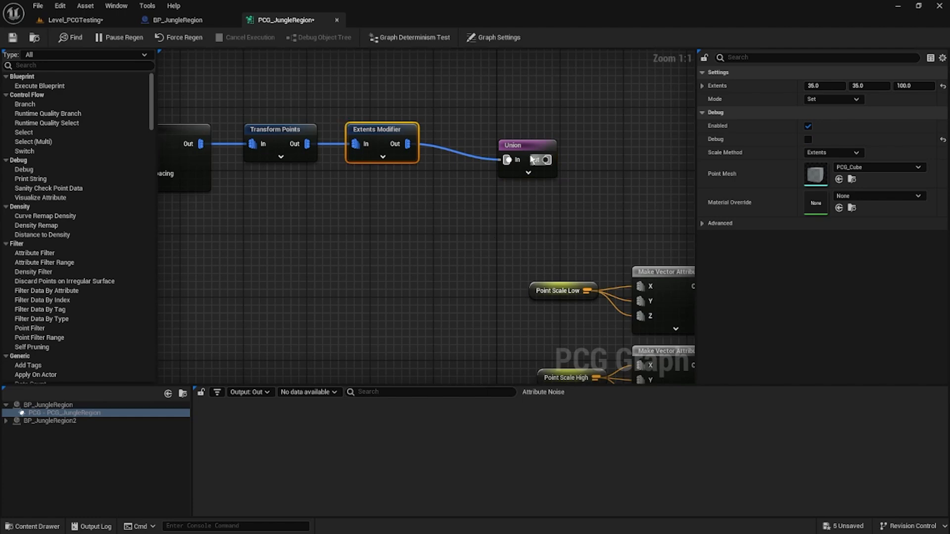
{"action": "left_click_drag", "start_coordinate": [531, 146], "coordinate": [480, 130]}
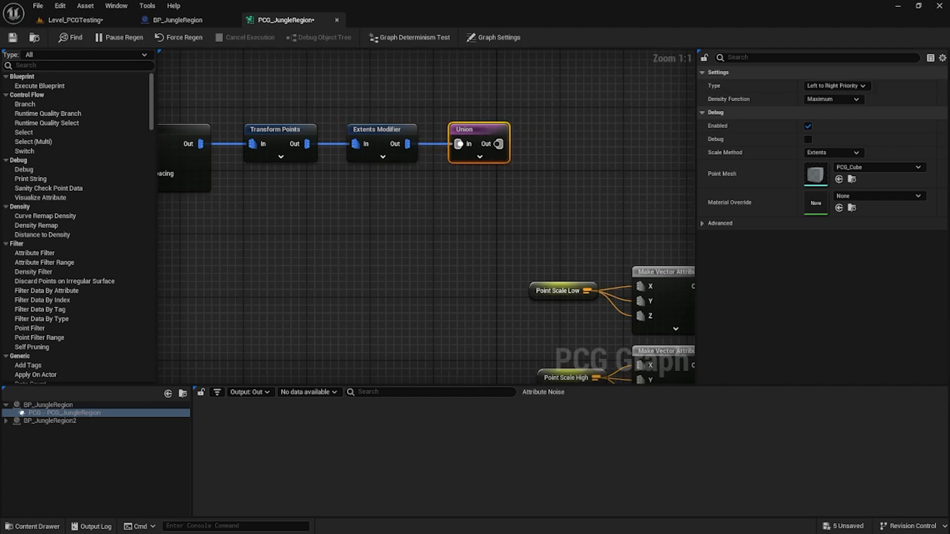
Step: Add a named reroute declaration called OriginalTreePoints from the Union output and place it beside the Union node
{"action": "right_click_drag", "start_coordinate": [500, 144], "coordinate": [403, 150]}
{"action": "left_click_drag", "start_coordinate": [402, 150], "coordinate": [497, 130]}
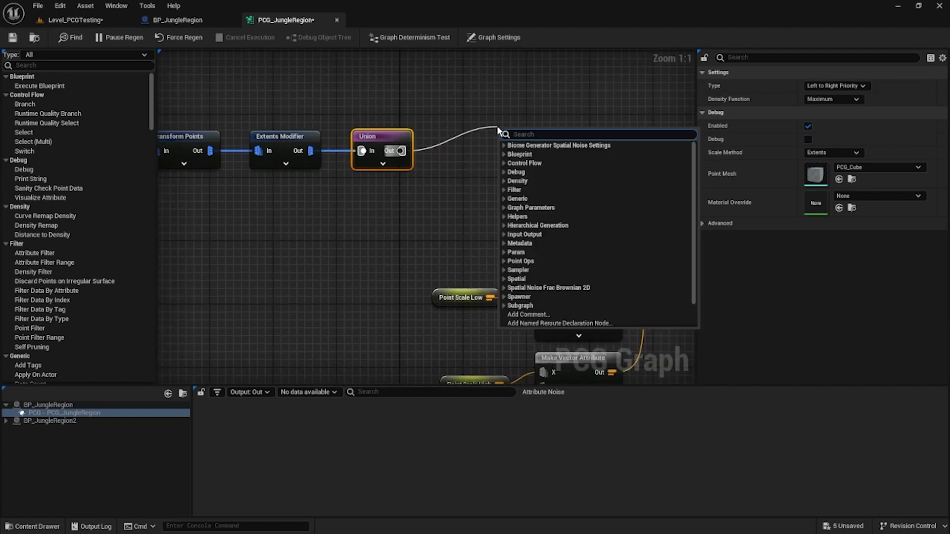
{"action": "type", "text": "named"}
{"action": "key", "text": "Return"}
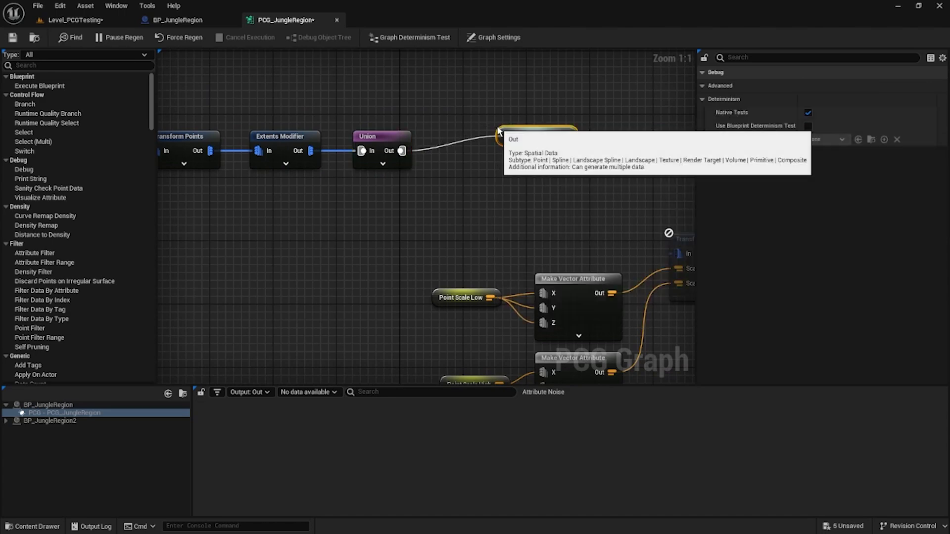
{"action": "key", "text": "F2"}
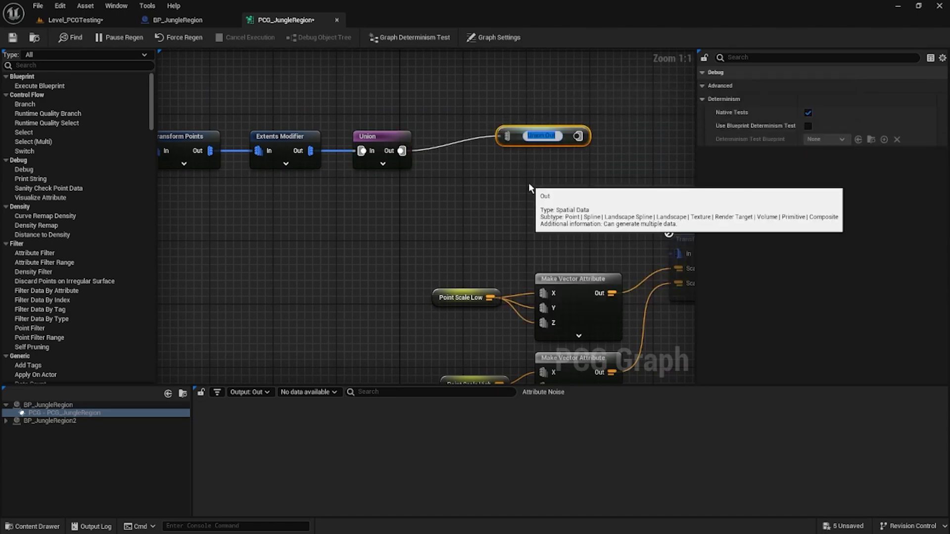
{"action": "type", "text": "Orig"}
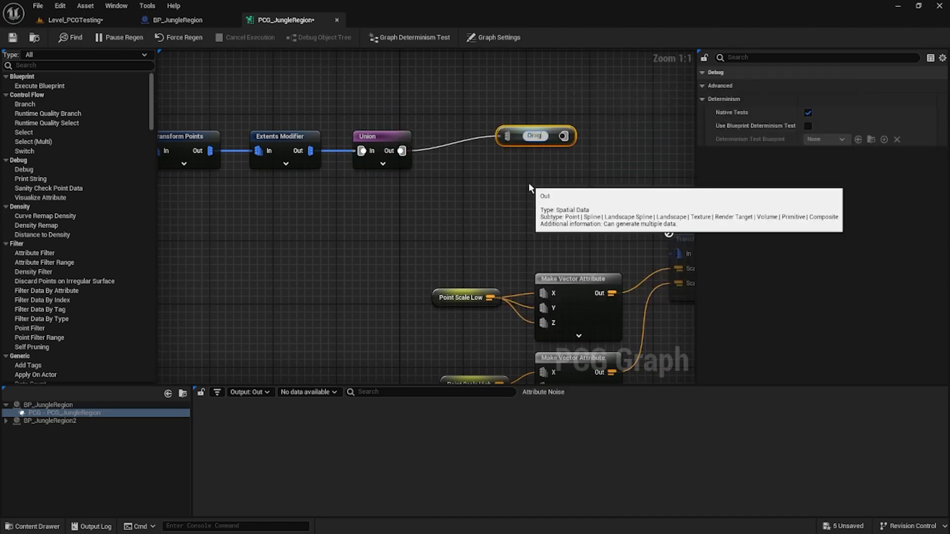
{"action": "type", "text": "inal"}
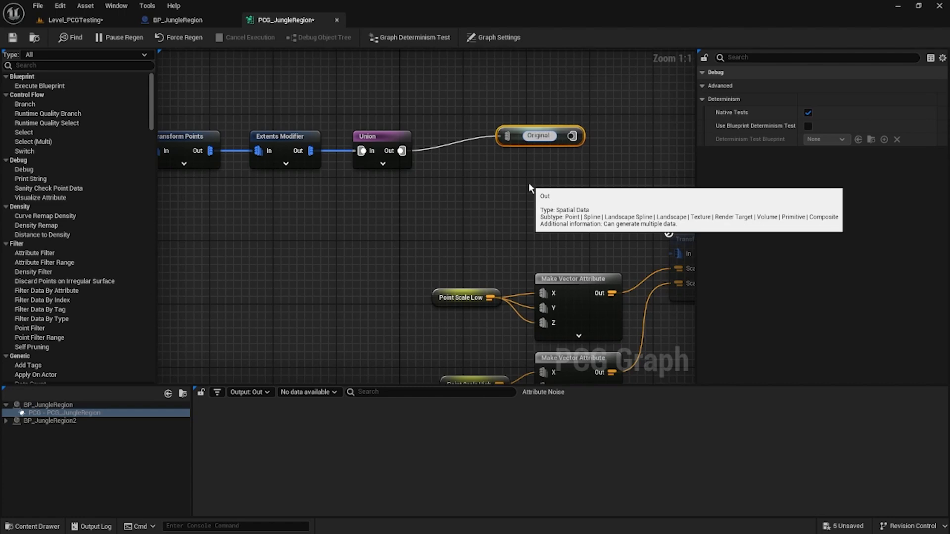
{"action": "type", "text": "TreePoints"}
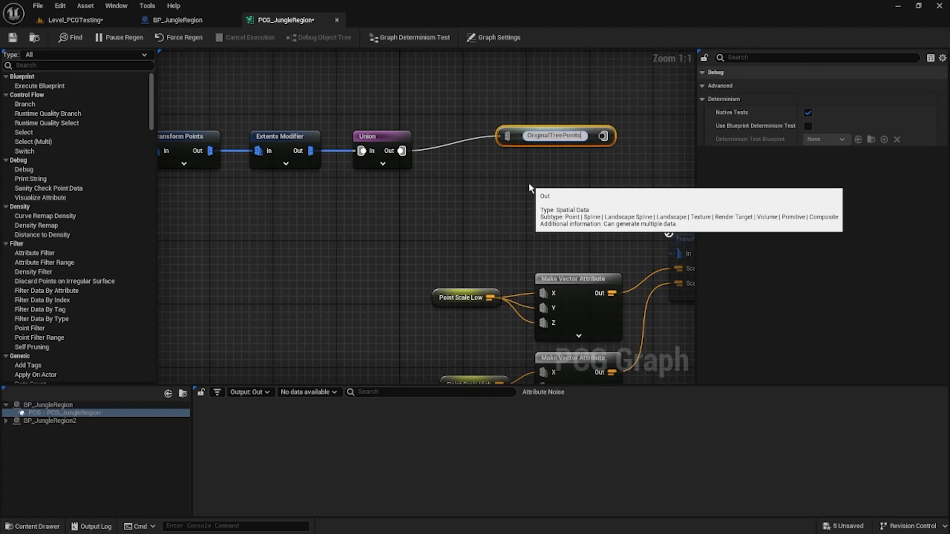
{"action": "key", "text": "Return"}
{"action": "left_click_drag", "start_coordinate": [566, 138], "coordinate": [501, 157]}
{"action": "scroll", "coordinate": [568, 201], "scroll_direction": "down", "scroll_amount": 2}
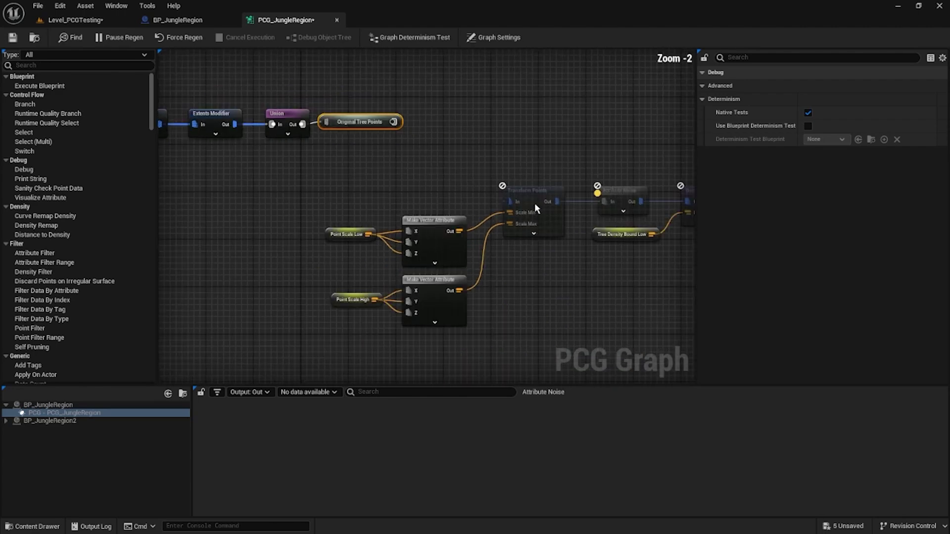
Step: Examine the disabled node chain from Transform Points to the Static Mesh Spawner and the spline sampling chain preceding it
{"action": "right_click_drag", "start_coordinate": [535, 203], "coordinate": [293, 175]}
{"action": "right_click_drag", "start_coordinate": [539, 121], "coordinate": [344, 146]}
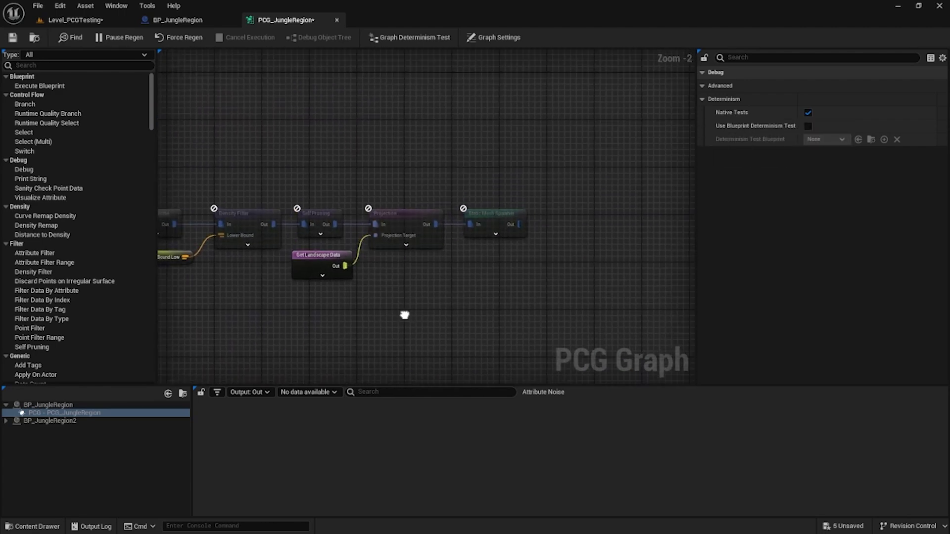
{"action": "right_click_drag", "start_coordinate": [431, 248], "coordinate": [592, 213]}
{"action": "right_click_drag", "start_coordinate": [273, 324], "coordinate": [470, 299]}
{"action": "right_click_drag", "start_coordinate": [341, 307], "coordinate": [456, 309]}
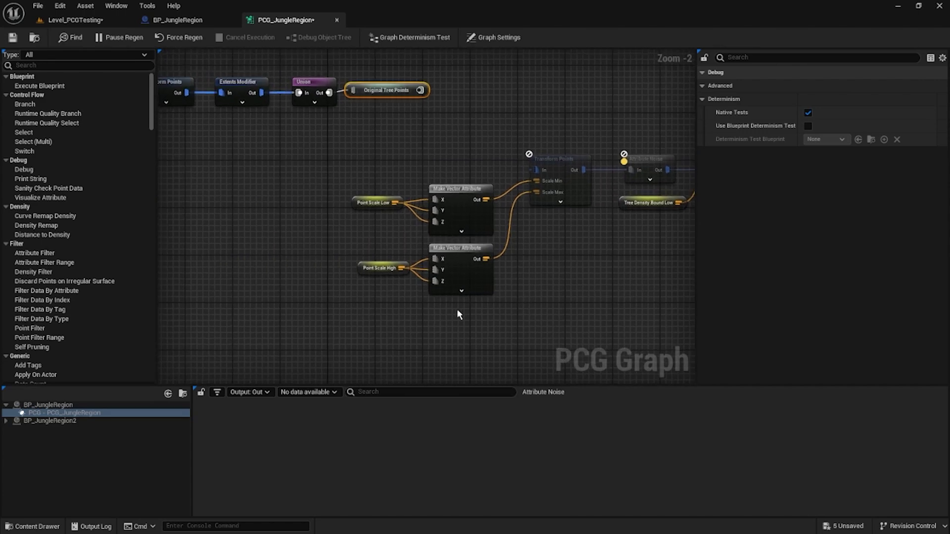
{"action": "right_click_drag", "start_coordinate": [329, 293], "coordinate": [403, 276]}
{"action": "right_click_drag", "start_coordinate": [245, 214], "coordinate": [352, 220]}
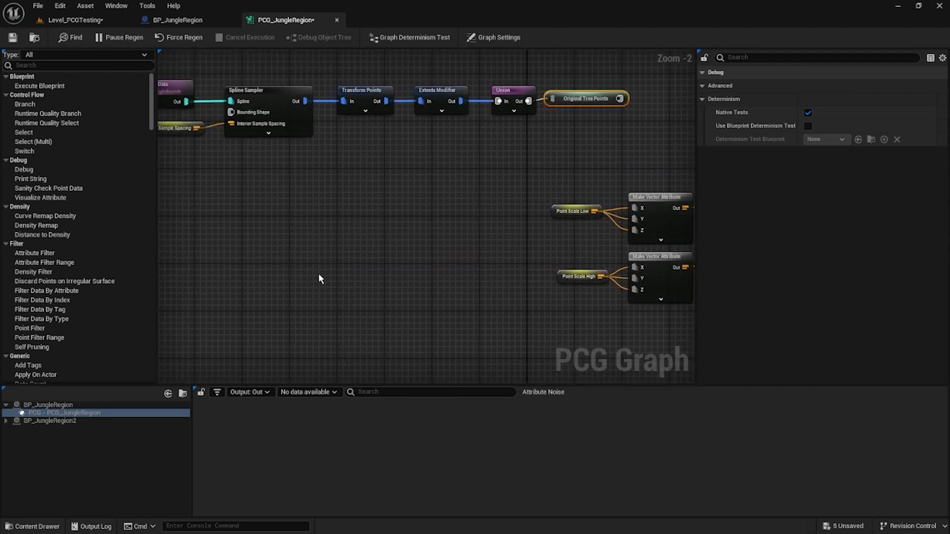
Step: Add a Create Points Grid node in the empty area below the spline sampling chain and connect its output to a new Copy Points node's Source
{"action": "right_click_drag", "start_coordinate": [365, 256], "coordinate": [445, 200]}
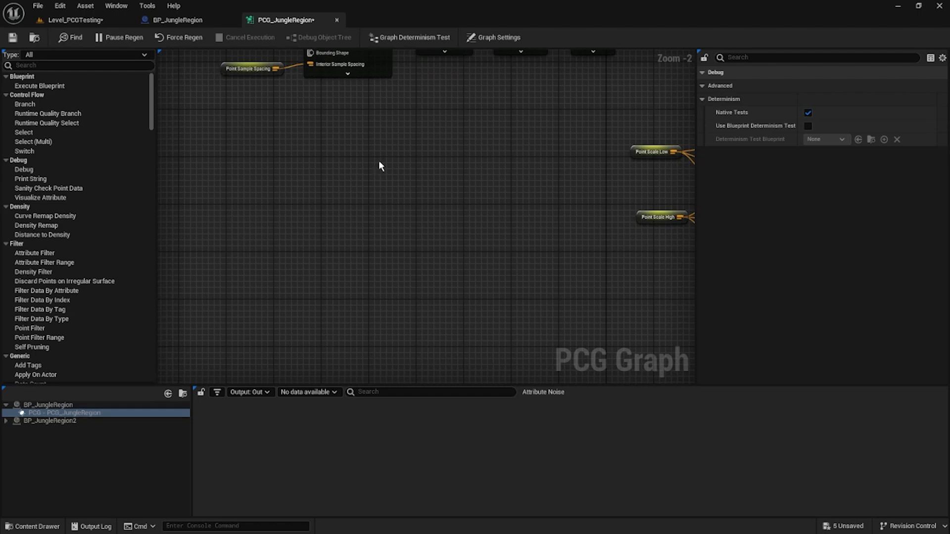
{"action": "right_click", "coordinate": [414, 149]}
{"action": "type", "text": "create"}
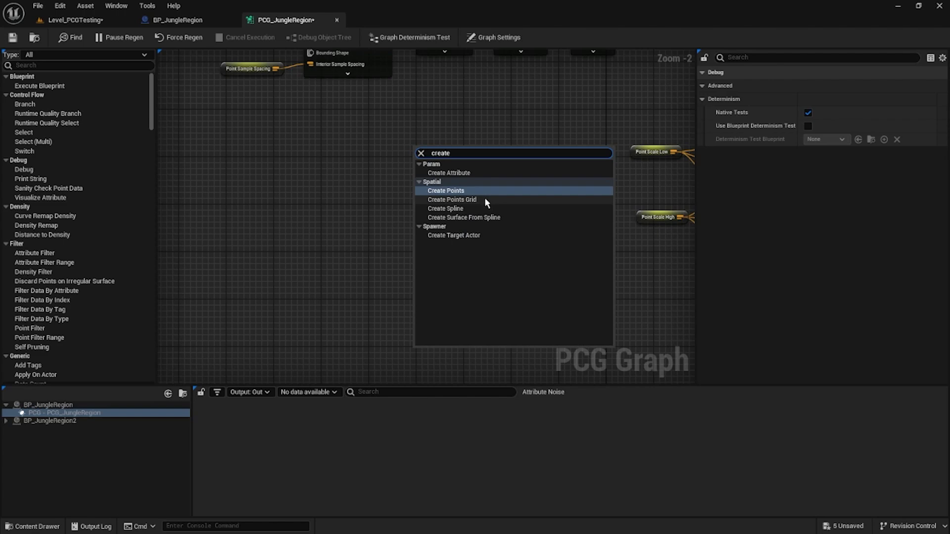
{"action": "left_click", "coordinate": [485, 197]}
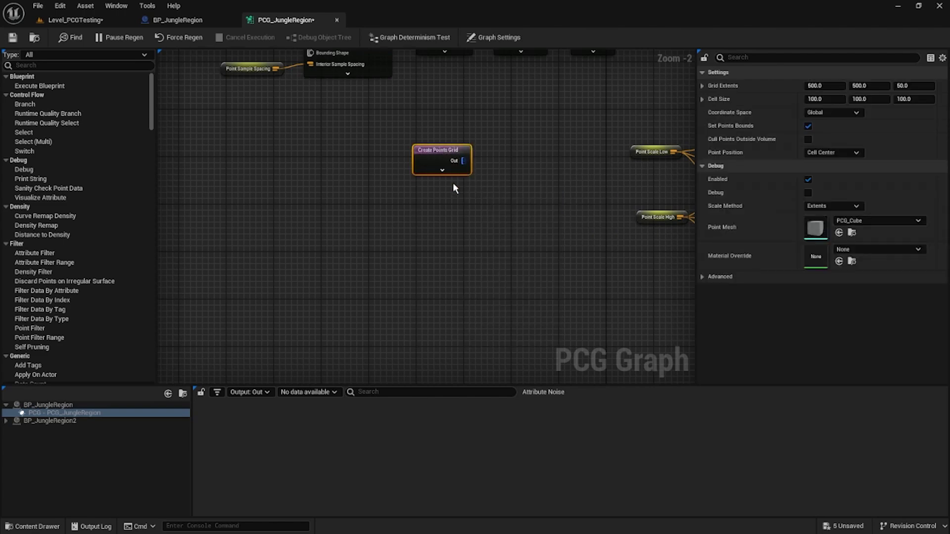
{"action": "left_click_drag", "start_coordinate": [453, 169], "coordinate": [502, 182]}
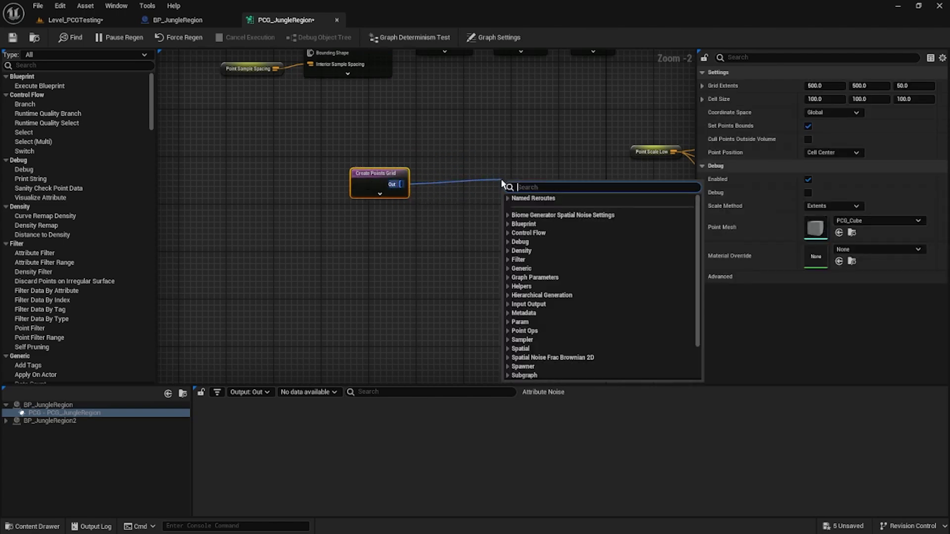
{"action": "type", "text": "copy"}
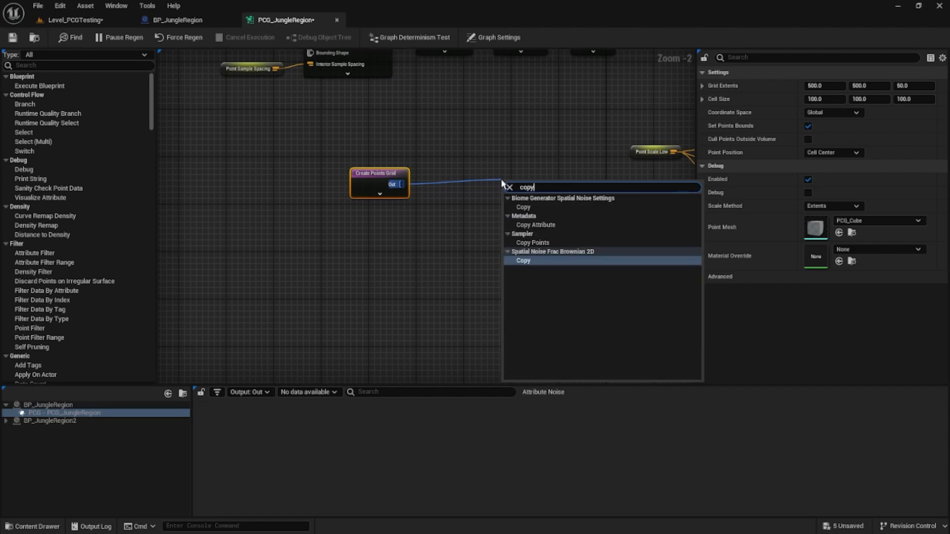
{"action": "left_click", "coordinate": [557, 240]}
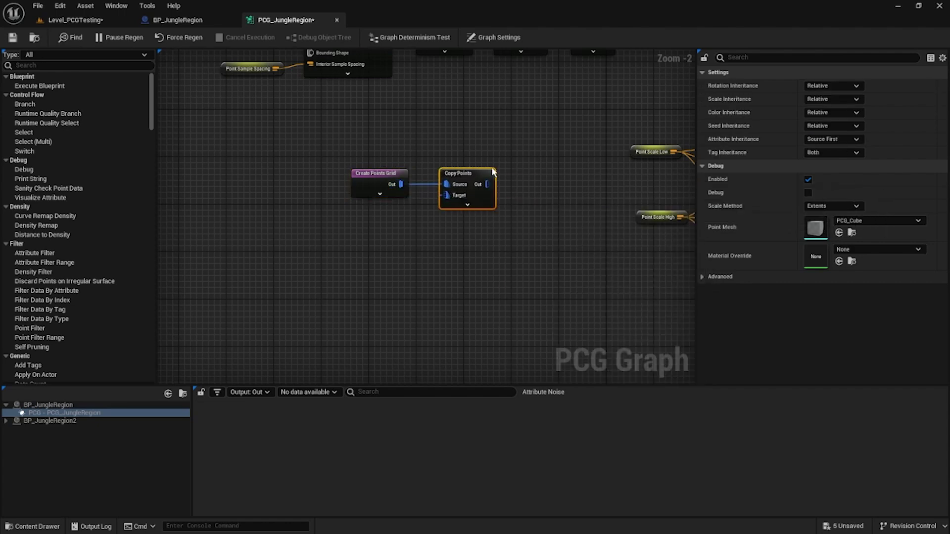
Step: Feed the OriginalTreePoints named reroute into the Copy Points Target input and align the reroute with its conversion node below Create Points Grid
{"action": "right_click_drag", "start_coordinate": [451, 258], "coordinate": [434, 304]}
{"action": "left_click_drag", "start_coordinate": [429, 242], "coordinate": [371, 299]}
{"action": "type", "text": "original"}
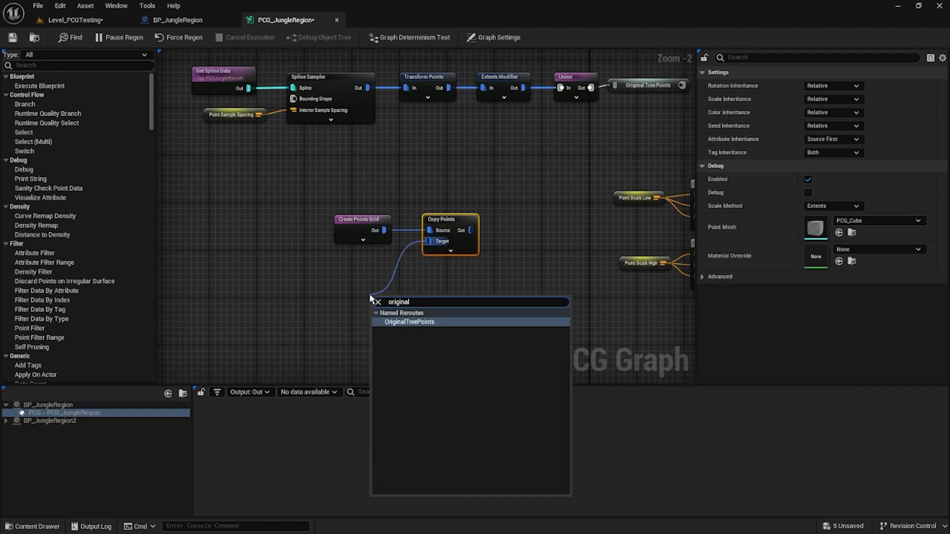
{"action": "key", "text": "Return"}
{"action": "left_click_drag", "start_coordinate": [428, 303], "coordinate": [429, 242]}
{"action": "left_click_drag", "start_coordinate": [365, 282], "coordinate": [329, 270]}
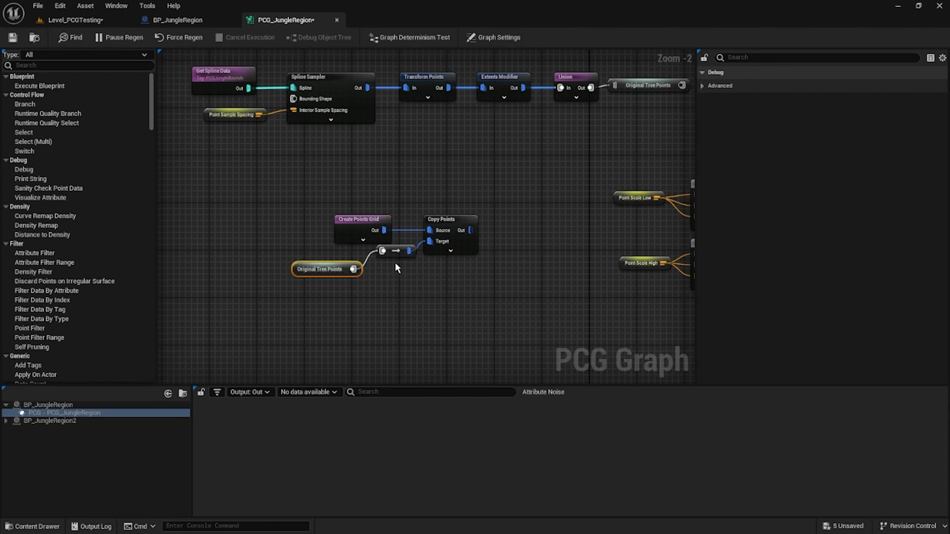
{"action": "mouse_move", "coordinate": [395, 253]}
{"action": "left_mouse_down"}
{"action": "mouse_move", "coordinate": [389, 272]}
{"action": "mouse_move", "coordinate": [354, 294]}
{"action": "mouse_move", "coordinate": [389, 269]}
{"action": "left_mouse_up"}
{"action": "key", "text": "q"}
Step: Turn on debugging for the Copy Points node and check the copied grid points in the Level_PCGTesting level
{"action": "left_click", "coordinate": [389, 241]}
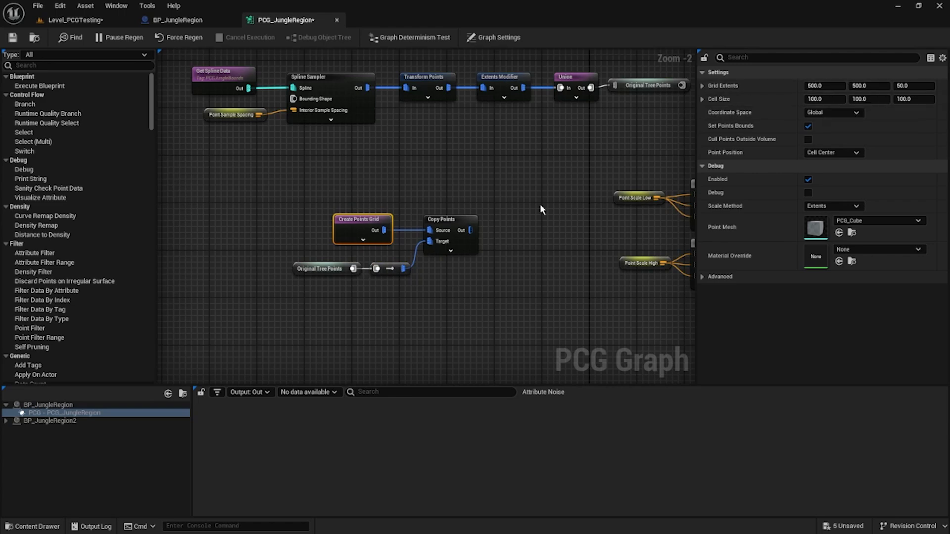
{"action": "left_click", "coordinate": [460, 242]}
{"action": "key", "text": "d"}
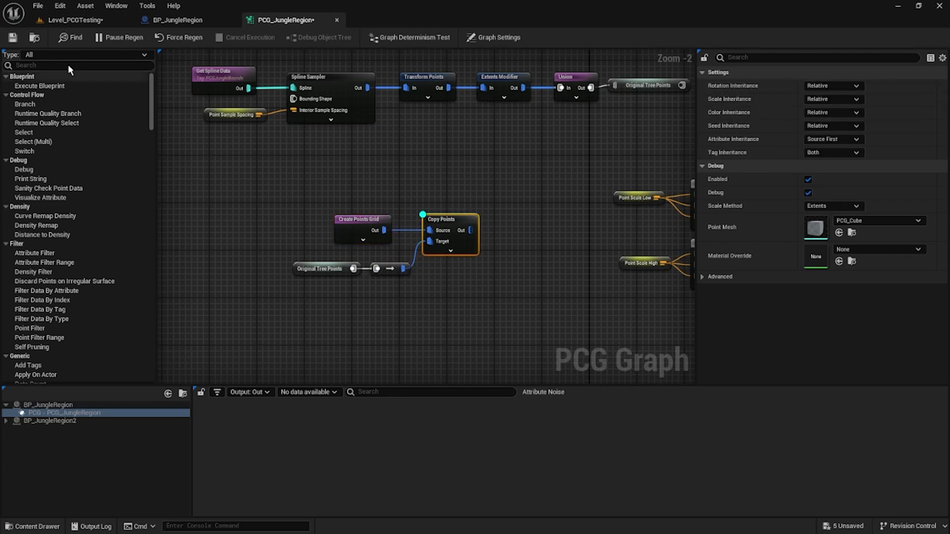
{"action": "left_click", "coordinate": [74, 20]}
{"action": "left_click", "coordinate": [282, 20]}
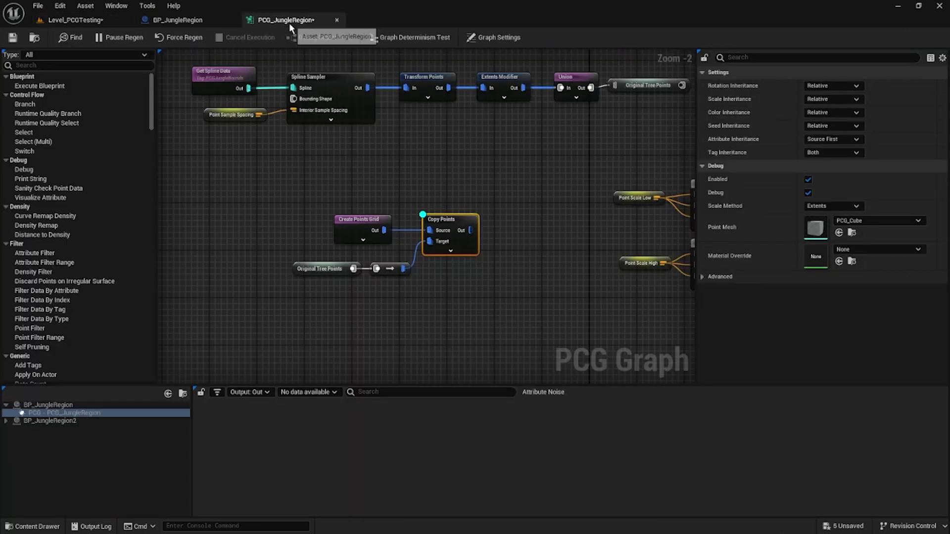
Step: Open the Create Points Grid node's settings
{"action": "left_click", "coordinate": [385, 236]}
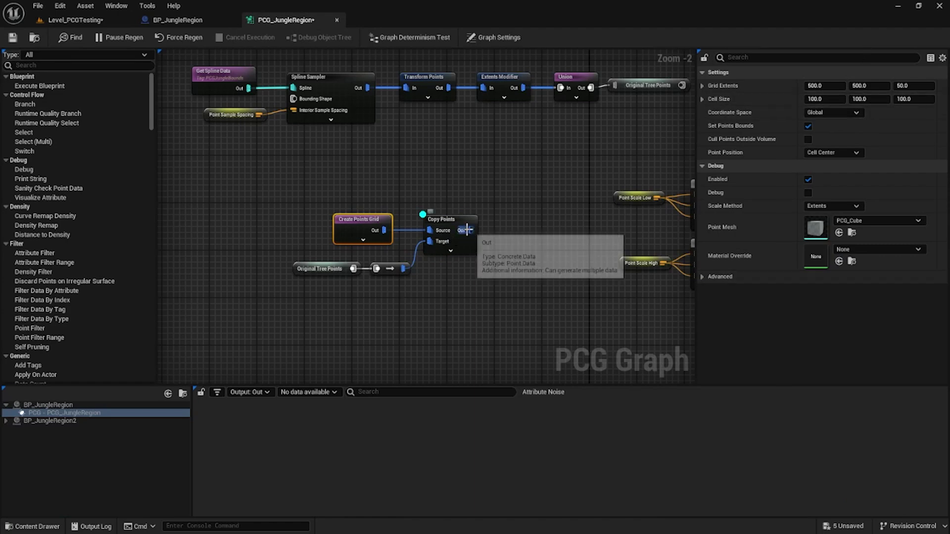
Step: Add an Extents Modifier fed by the Copy Points output and align it beside the Copy Points node
{"action": "left_click_drag", "start_coordinate": [470, 230], "coordinate": [539, 229]}
{"action": "type", "text": "transf"}
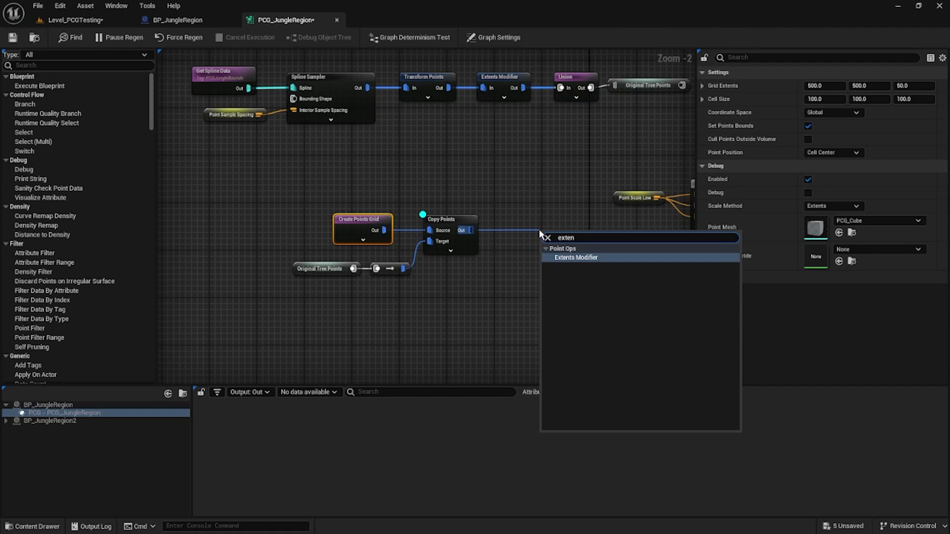
{"action": "key", "text": "Return"}
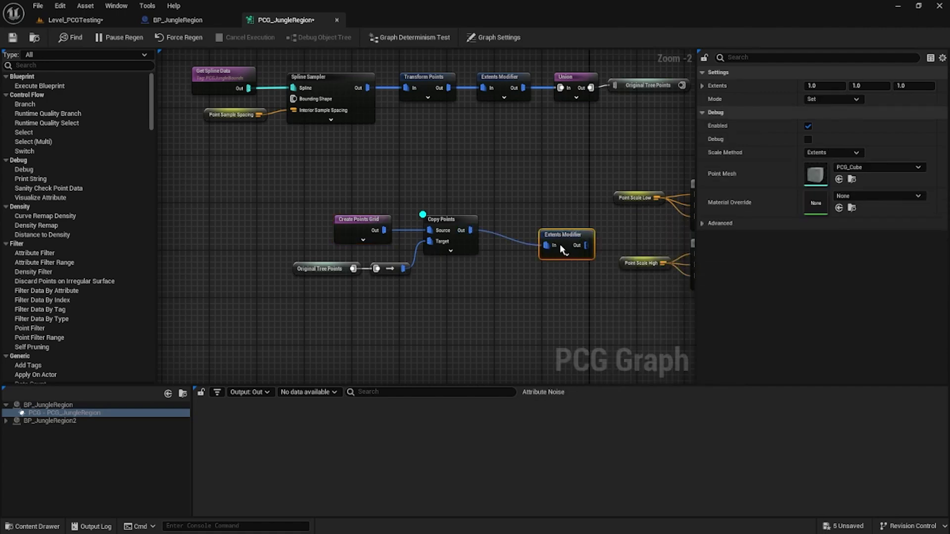
{"action": "left_click_drag", "start_coordinate": [528, 237], "coordinate": [516, 232]}
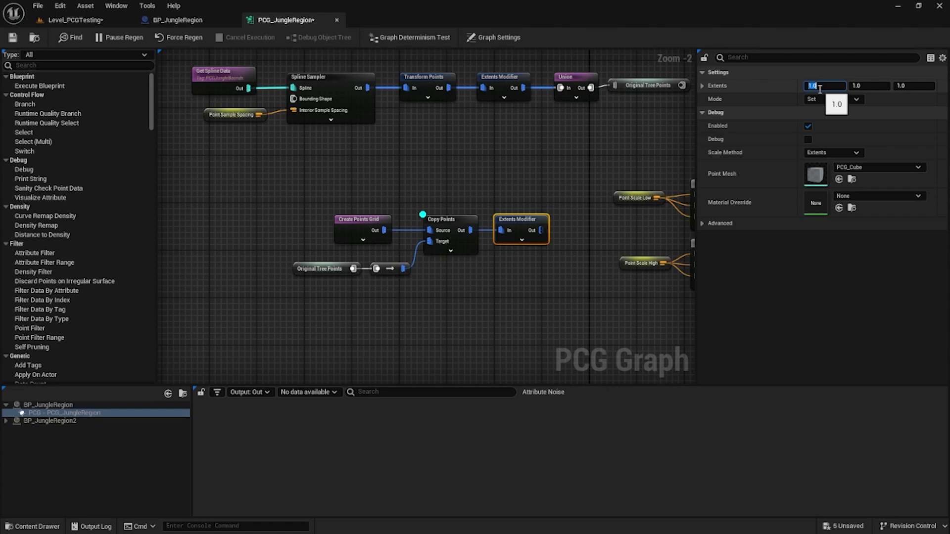
Step: Set the new Extents Modifier's extents to 50 on all three axes
{"action": "type", "text": "50"}
{"action": "key", "text": "Tab"}
{"action": "type", "text": "50"}
{"action": "key", "text": "Tab"}
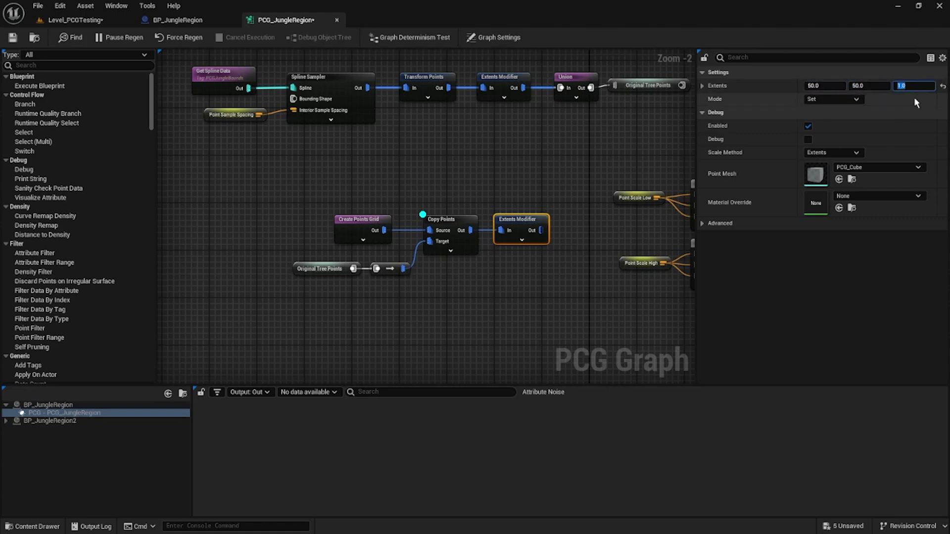
{"action": "type", "text": "50"}
{"action": "key", "text": "Return"}
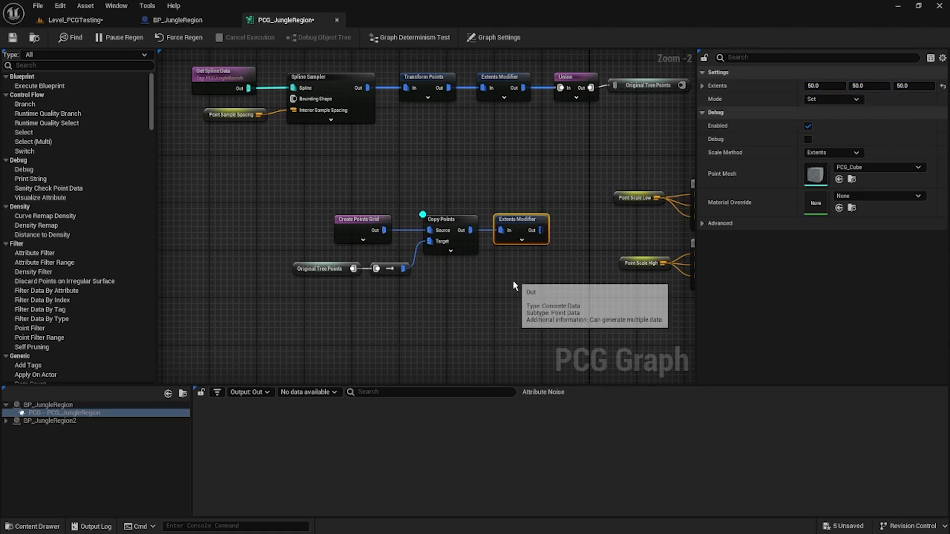
Step: Move the debug display from Copy Points to the new Extents Modifier and check the points in the level
{"action": "left_click", "coordinate": [445, 220]}
{"action": "left_click", "coordinate": [60, 22]}
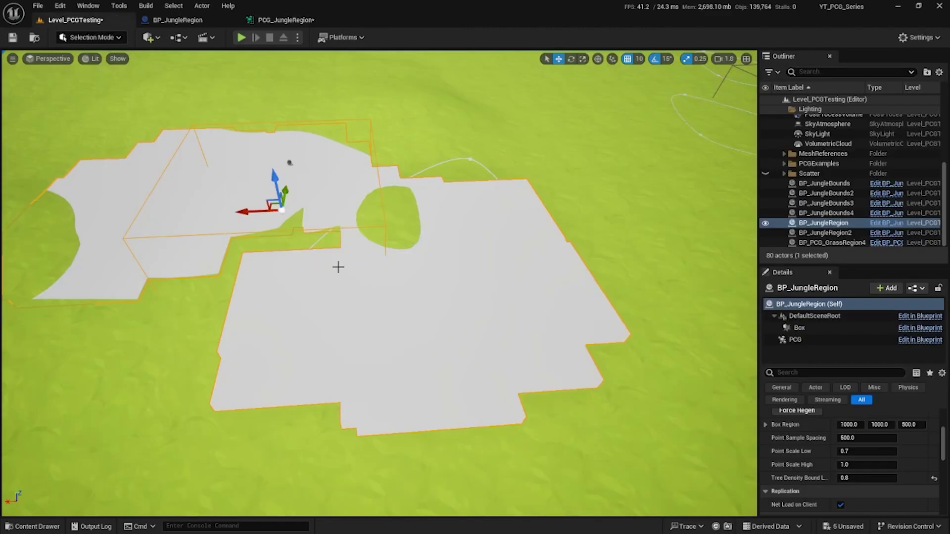
{"action": "left_click", "coordinate": [282, 19]}
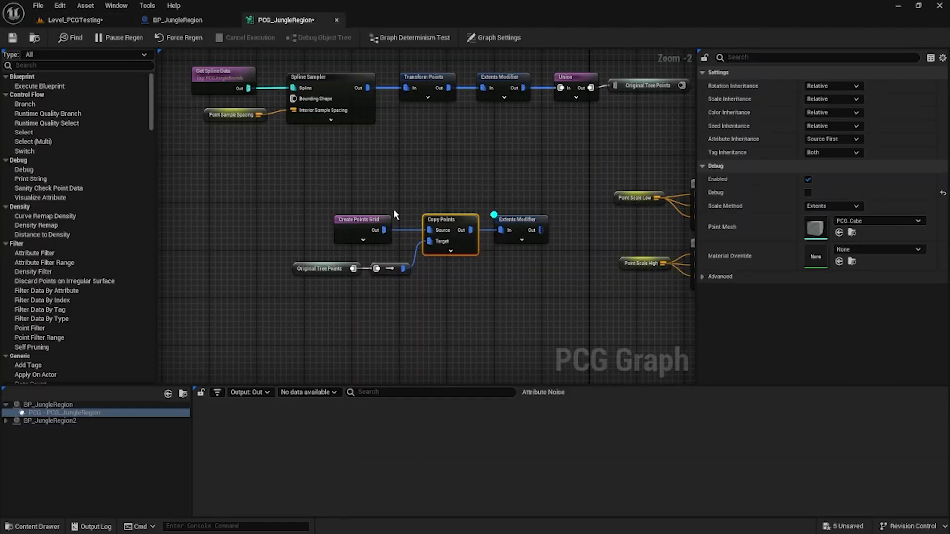
Step: Set the first two Grid Extents values of the Create Points Grid node to 600
{"action": "left_click", "coordinate": [364, 219]}
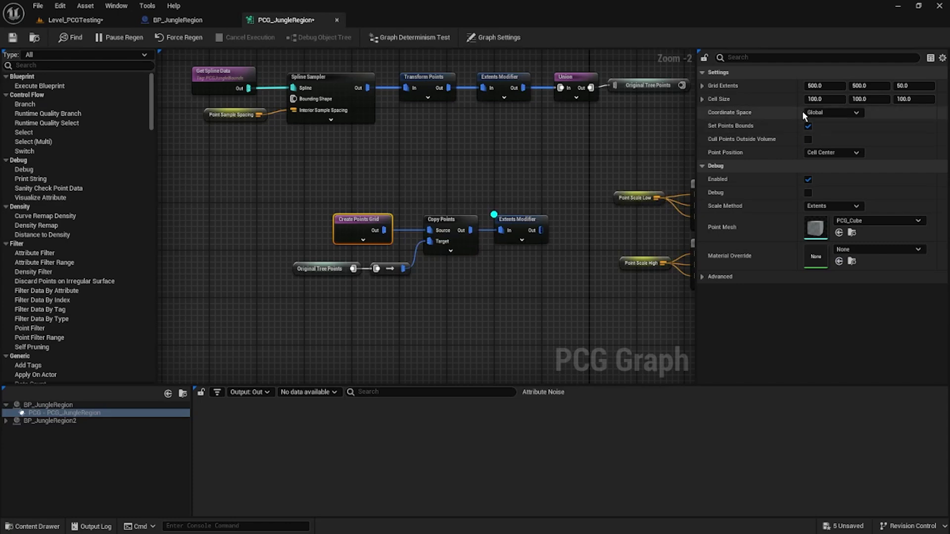
{"action": "left_click", "coordinate": [823, 86]}
{"action": "type", "text": "600"}
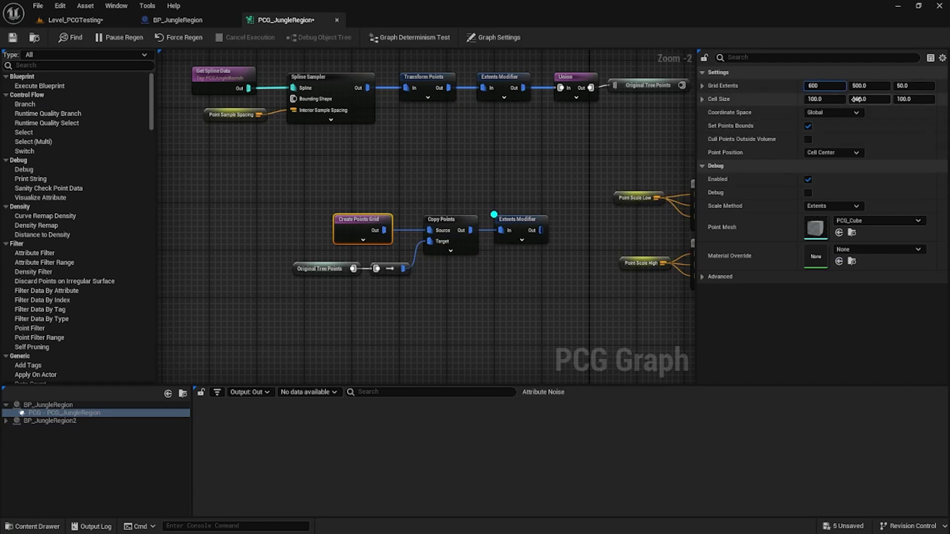
{"action": "key", "text": "Tab"}
{"action": "type", "text": "600"}
{"action": "key", "text": "Return"}
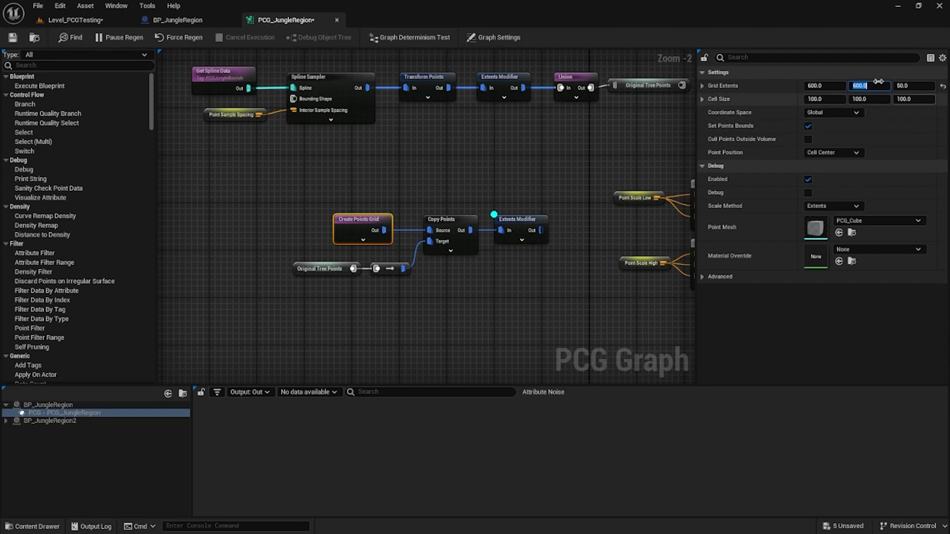
Step: Set the first two Cell Size values of the Create Points Grid node to 300
{"action": "left_click", "coordinate": [819, 101]}
{"action": "type", "text": "3"}
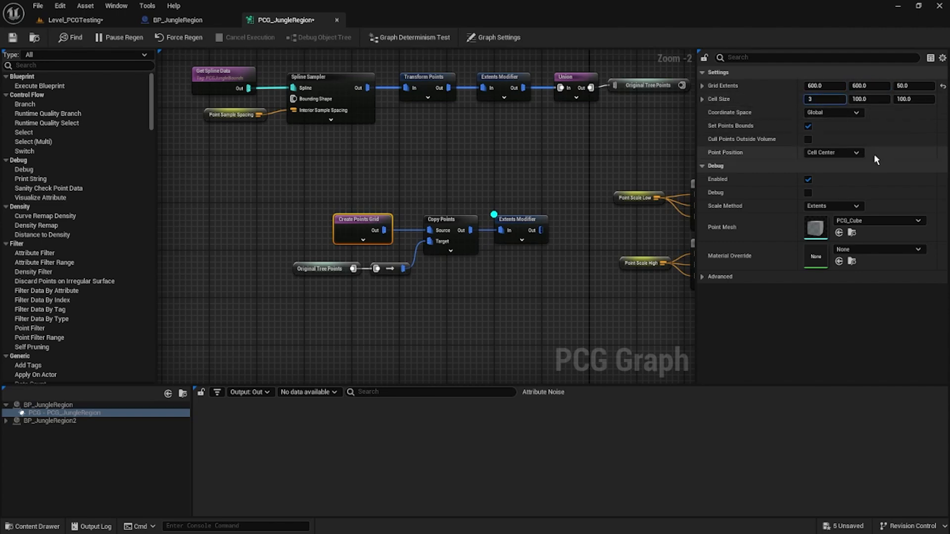
{"action": "type", "text": "00"}
{"action": "key", "text": "Tab"}
{"action": "type", "text": "300"}
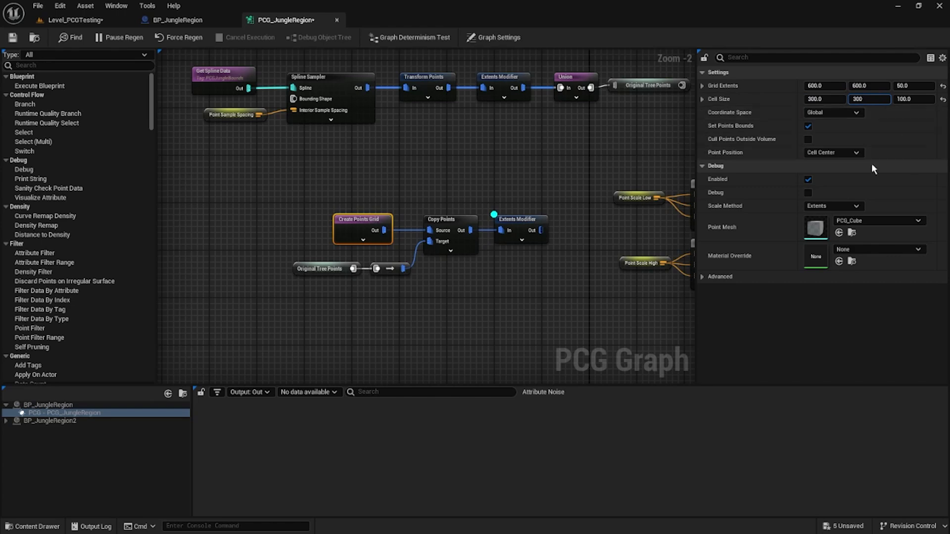
Step: Save the PCG graph and inspect the Extents Modifier's points in the data table and in the level
{"action": "left_click", "coordinate": [517, 221]}
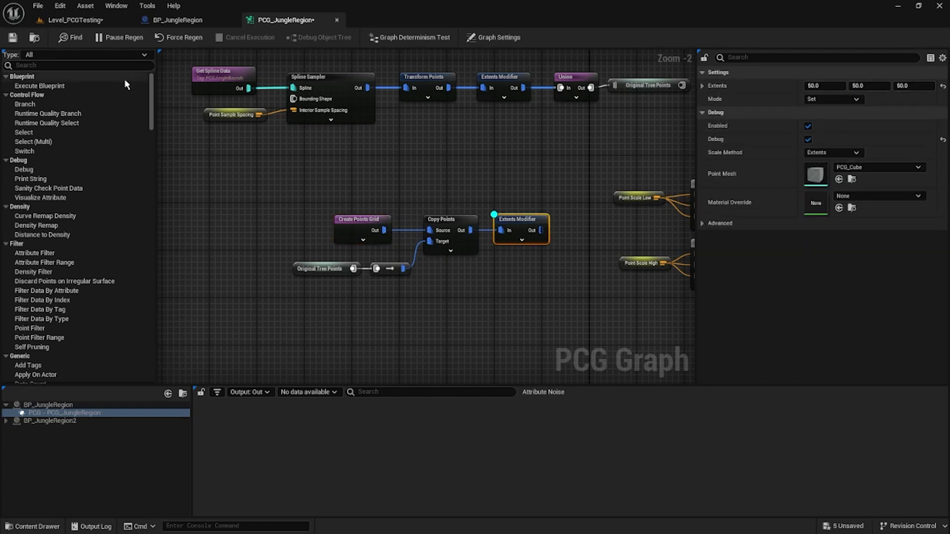
{"action": "left_click", "coordinate": [12, 37]}
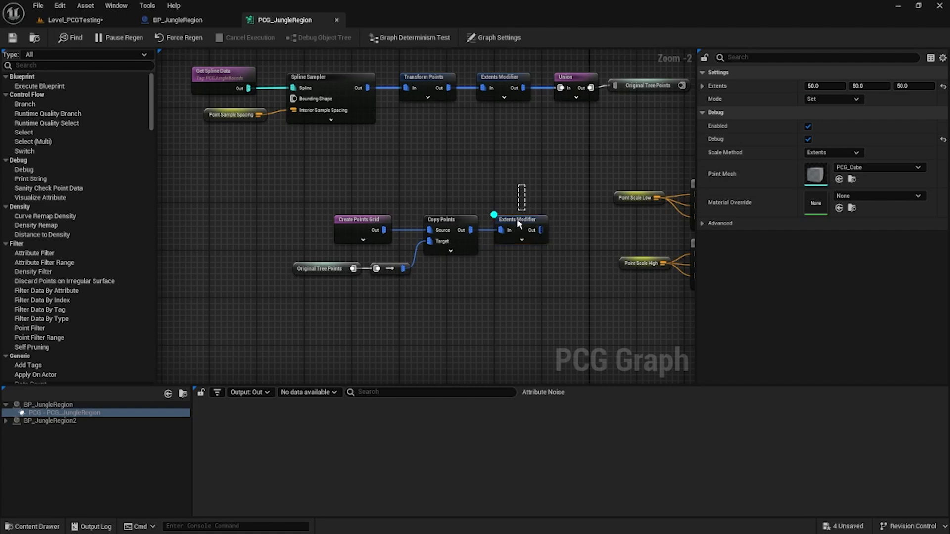
{"action": "key", "text": "a"}
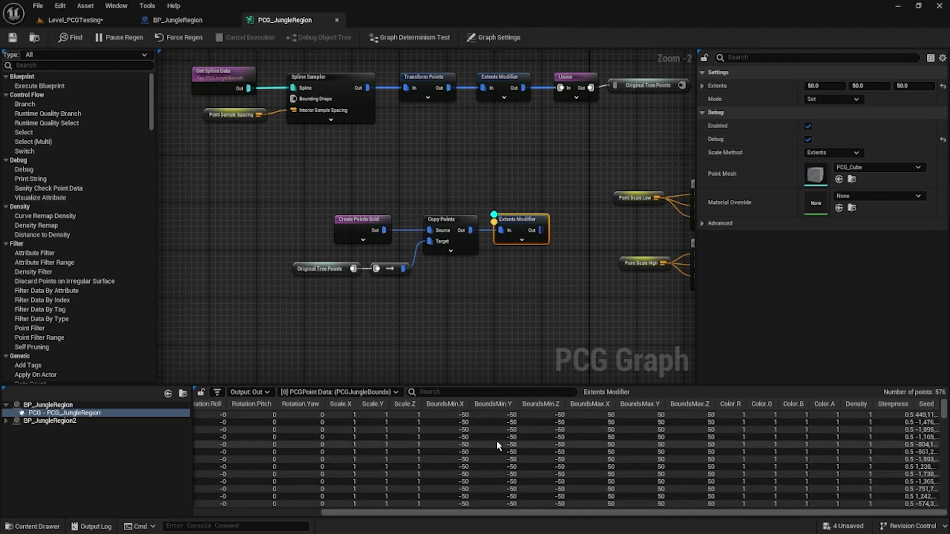
{"action": "left_click", "coordinate": [71, 19]}
{"action": "right_click_drag", "start_coordinate": [308, 269], "coordinate": [290, 89]}
{"action": "left_click", "coordinate": [287, 20]}
Step: Shift the Create Points Grid, Copy Points and Extents Modifier chain farther from the Point Scale nodes
{"action": "right_click_drag", "start_coordinate": [558, 283], "coordinate": [535, 210]}
{"action": "left_click_drag", "start_coordinate": [538, 240], "coordinate": [192, 180]}
{"action": "left_click", "coordinate": [493, 37]}
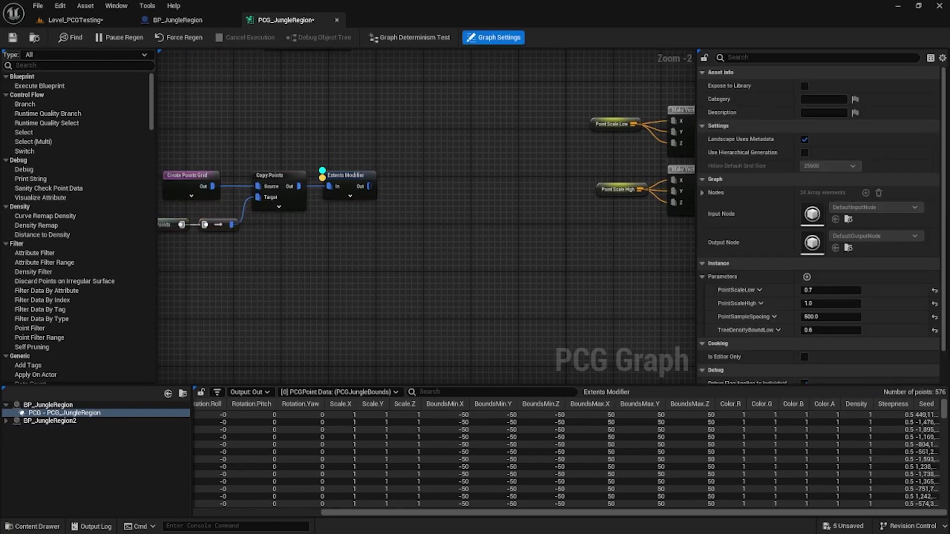
Step: Connect the Extents Modifier to Transform Points and move Transform Points with its Point Scale and Make Vector Attribute nodes beside it
{"action": "right_click_drag", "start_coordinate": [349, 194], "coordinate": [442, 198]}
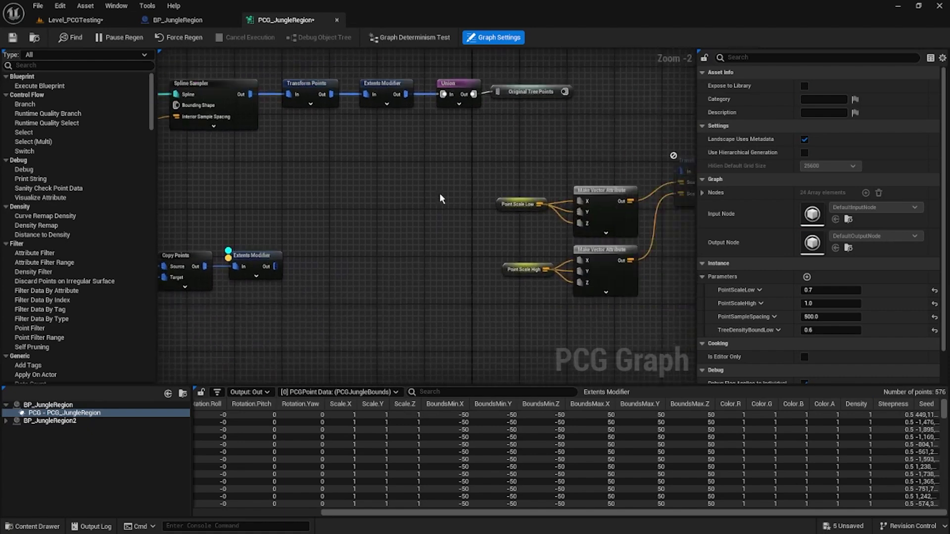
{"action": "right_click_drag", "start_coordinate": [602, 259], "coordinate": [548, 208]}
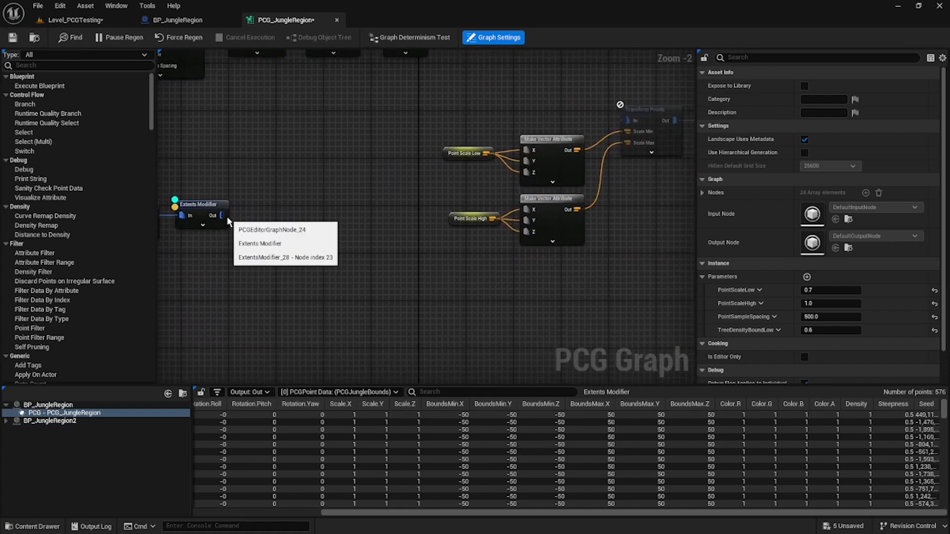
{"action": "left_click_drag", "start_coordinate": [222, 214], "coordinate": [672, 134]}
{"action": "left_click_drag", "start_coordinate": [672, 214], "coordinate": [438, 101]}
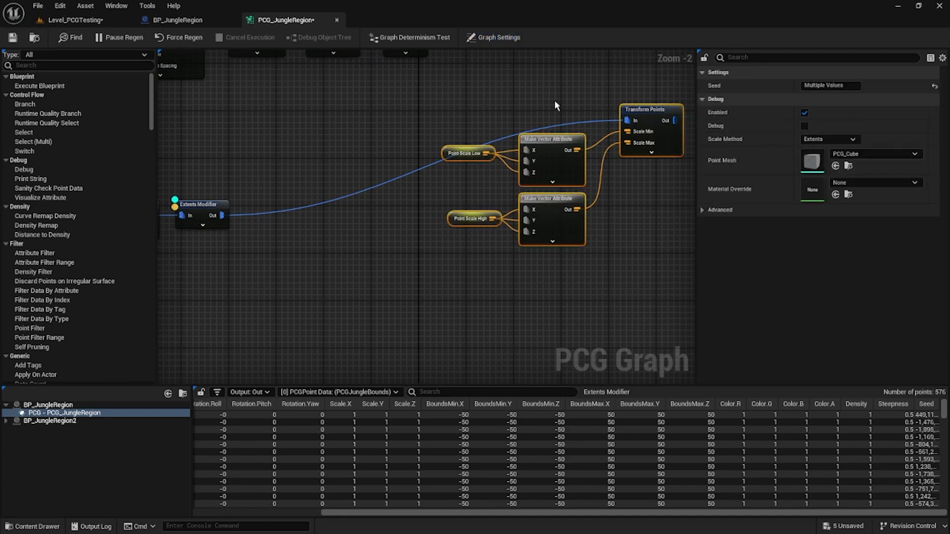
{"action": "left_click_drag", "start_coordinate": [658, 115], "coordinate": [391, 211]}
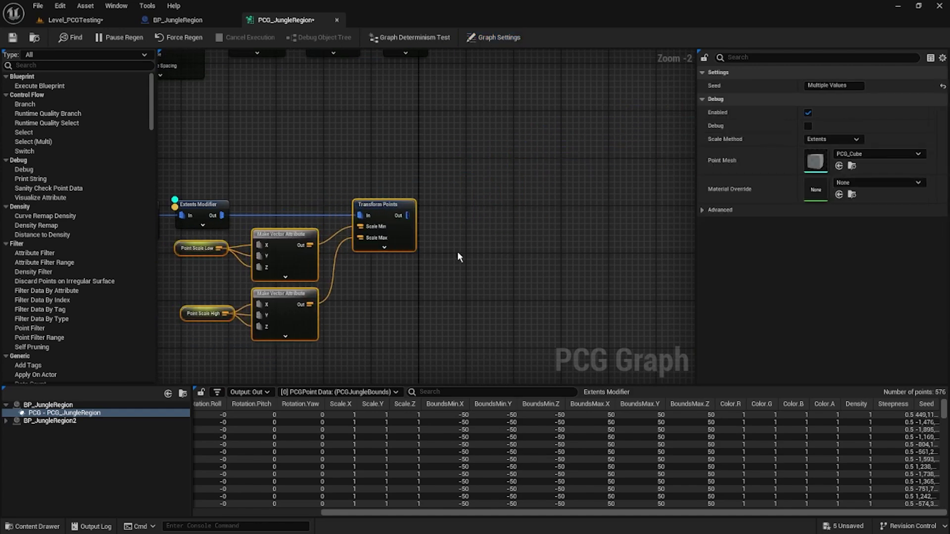
Step: Connect the Transform Points output to the Attribute Noise input
{"action": "right_click_drag", "start_coordinate": [553, 229], "coordinate": [488, 121]}
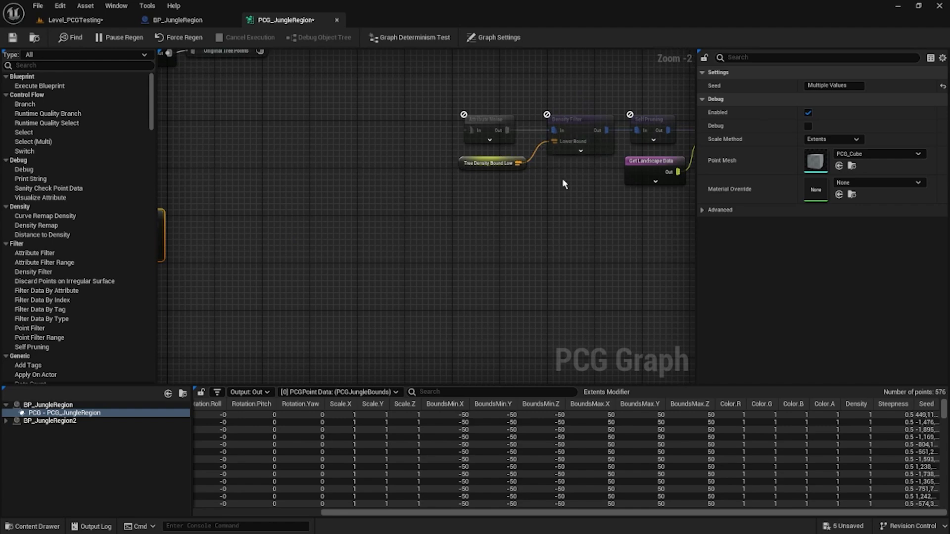
{"action": "right_click_drag", "start_coordinate": [414, 254], "coordinate": [410, 241]}
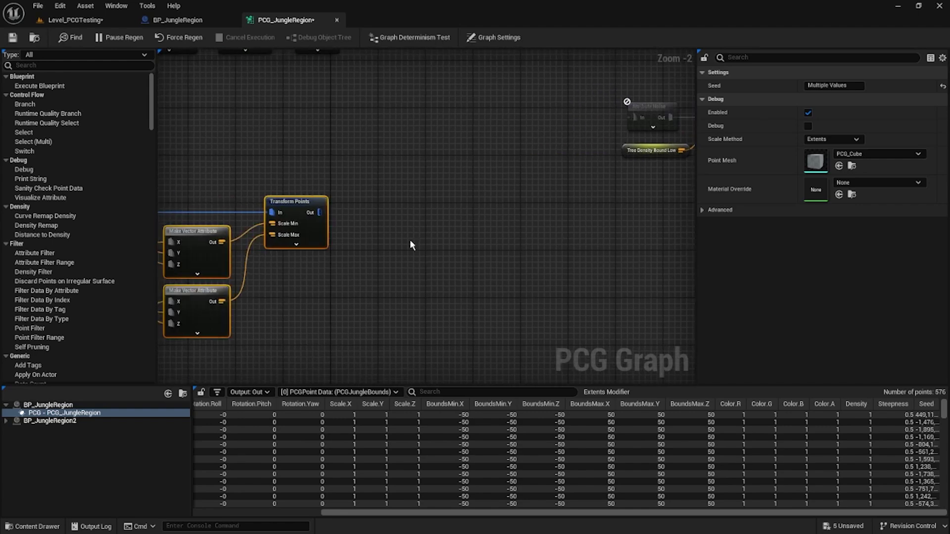
{"action": "left_click_drag", "start_coordinate": [325, 214], "coordinate": [635, 117]}
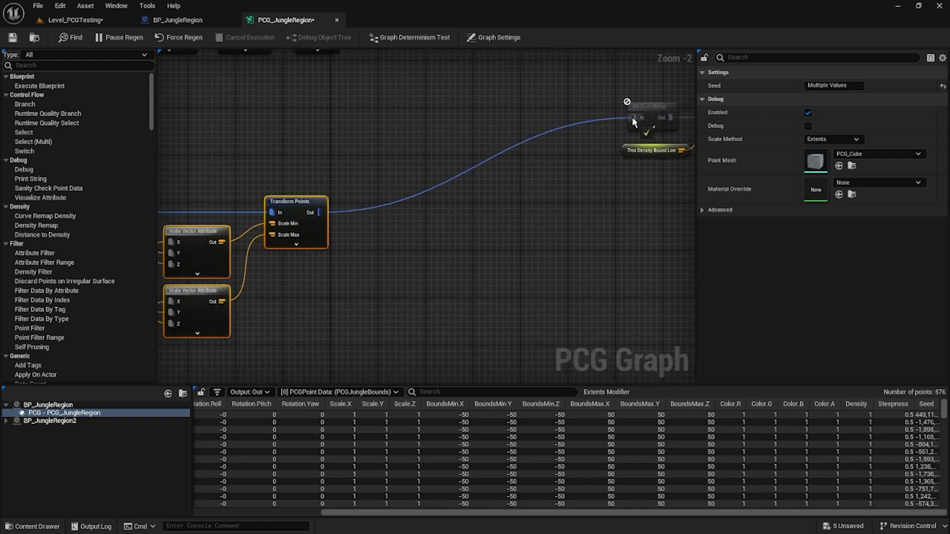
Step: Detach Self Pruning from Projection and move the Attribute Noise, Density Filter, Tree Density Bound Low and Self Pruning nodes beside Transform Points
{"action": "right_click_drag", "start_coordinate": [651, 173], "coordinate": [447, 198]}
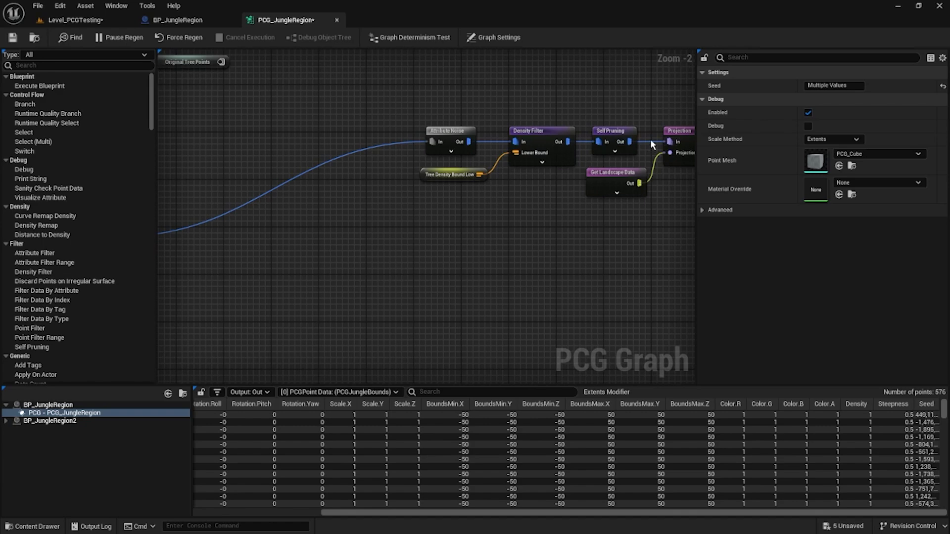
{"action": "left_click_drag", "start_coordinate": [617, 107], "coordinate": [456, 169]}
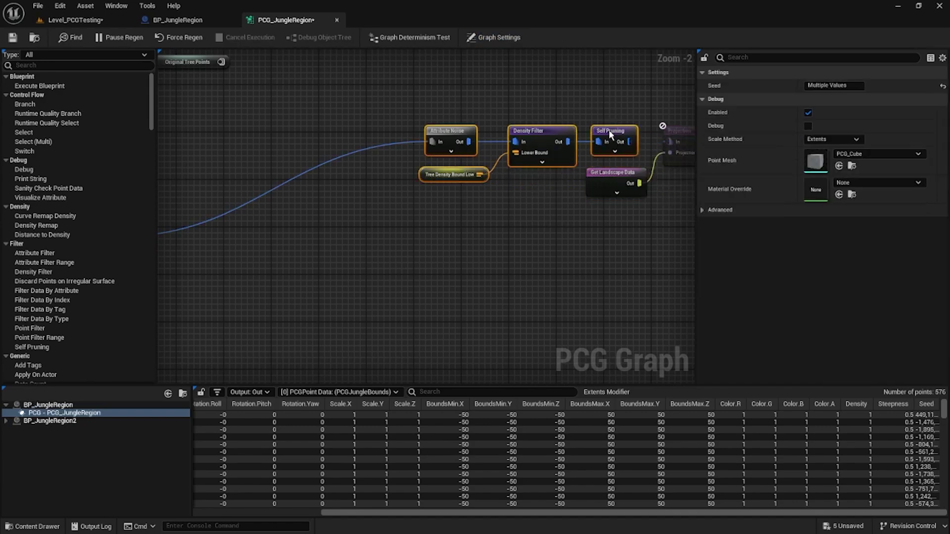
{"action": "left_click_drag", "start_coordinate": [610, 131], "coordinate": [367, 243]}
{"action": "right_click_drag", "start_coordinate": [196, 250], "coordinate": [470, 195]}
{"action": "left_click_drag", "start_coordinate": [481, 191], "coordinate": [452, 173]}
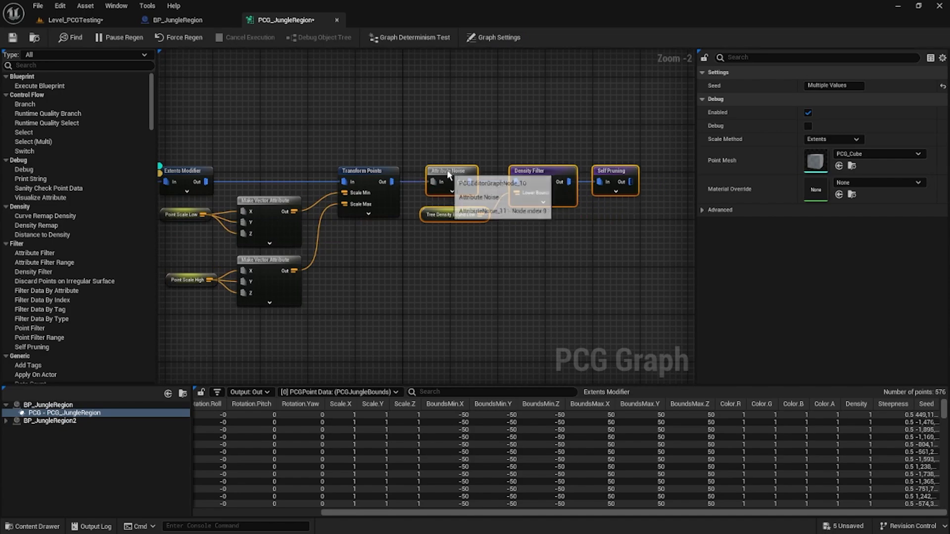
Step: Enable the debug display on the Self Pruning node and view its points in the level
{"action": "left_click", "coordinate": [607, 172]}
{"action": "key", "text": "d"}
{"action": "left_click", "coordinate": [410, 133]}
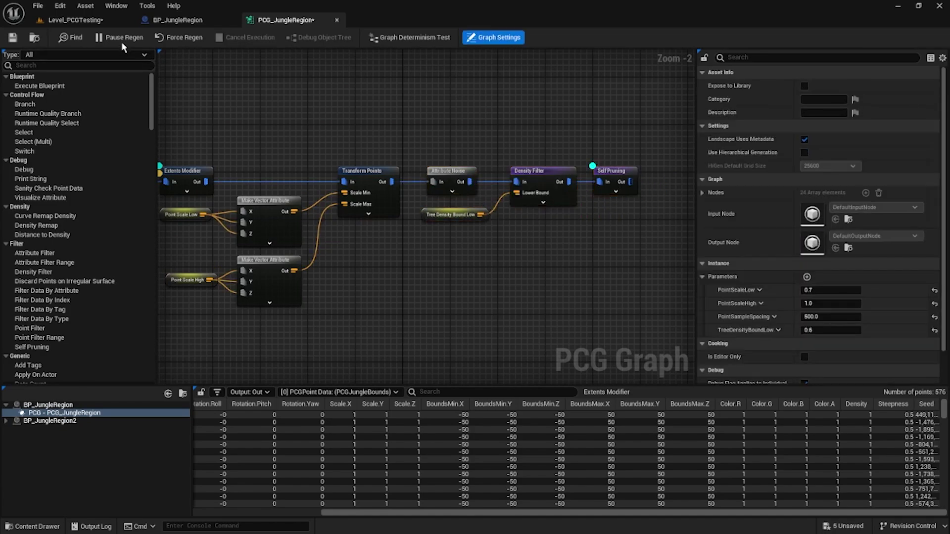
{"action": "left_click", "coordinate": [74, 20]}
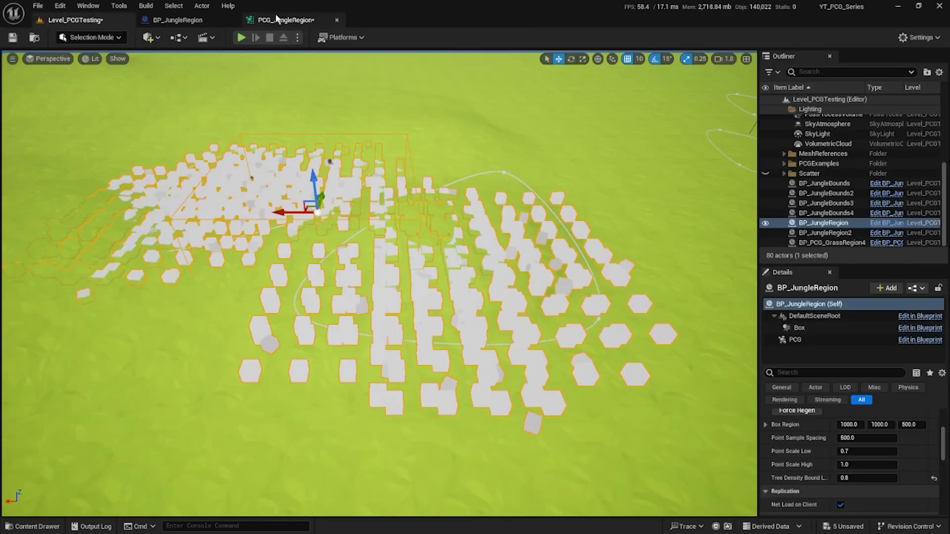
{"action": "scroll", "coordinate": [393, 313], "scroll_direction": "up", "scroll_amount": 5}
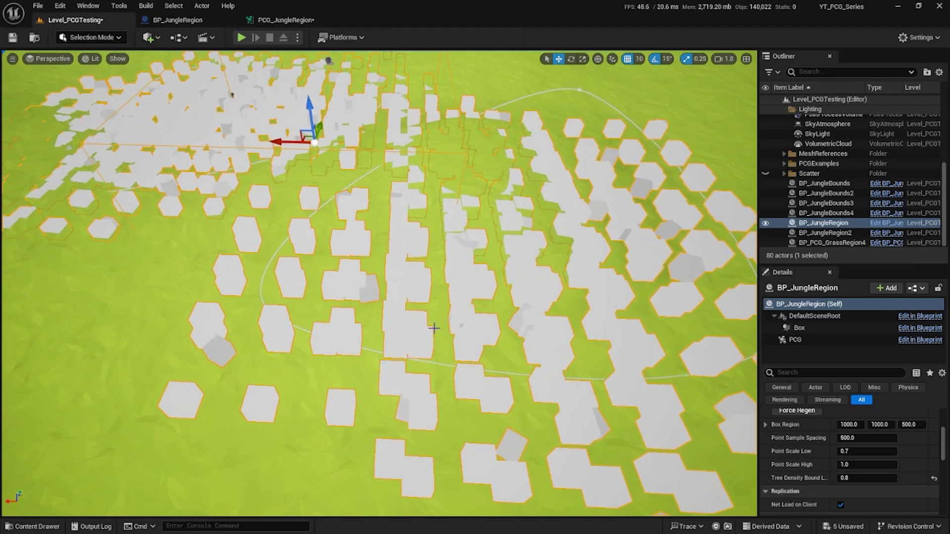
Step: Turn off the debug display on the Extents Modifier and examine the self-pruned points in the level
{"action": "right_click_drag", "start_coordinate": [317, 240], "coordinate": [524, 250]}
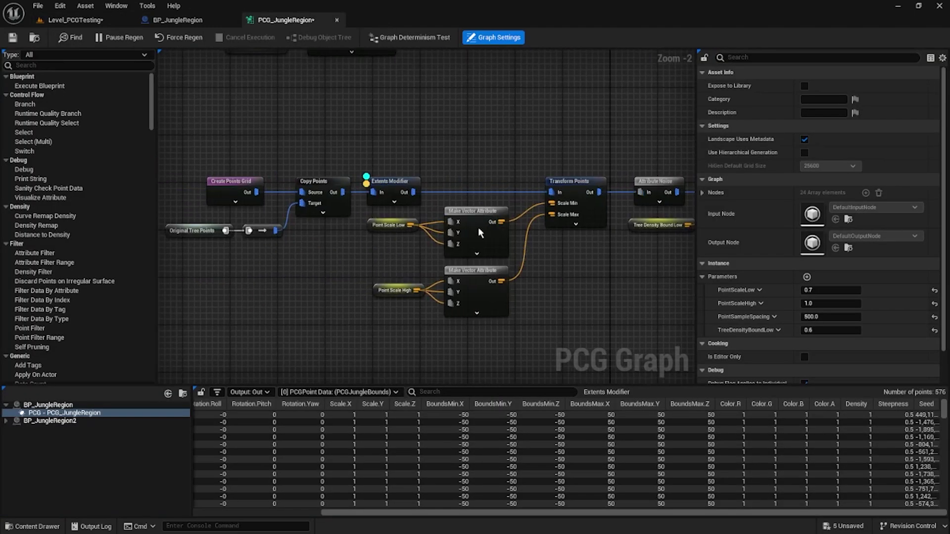
{"action": "left_click", "coordinate": [384, 191]}
{"action": "right_click_drag", "start_coordinate": [537, 163], "coordinate": [410, 159]}
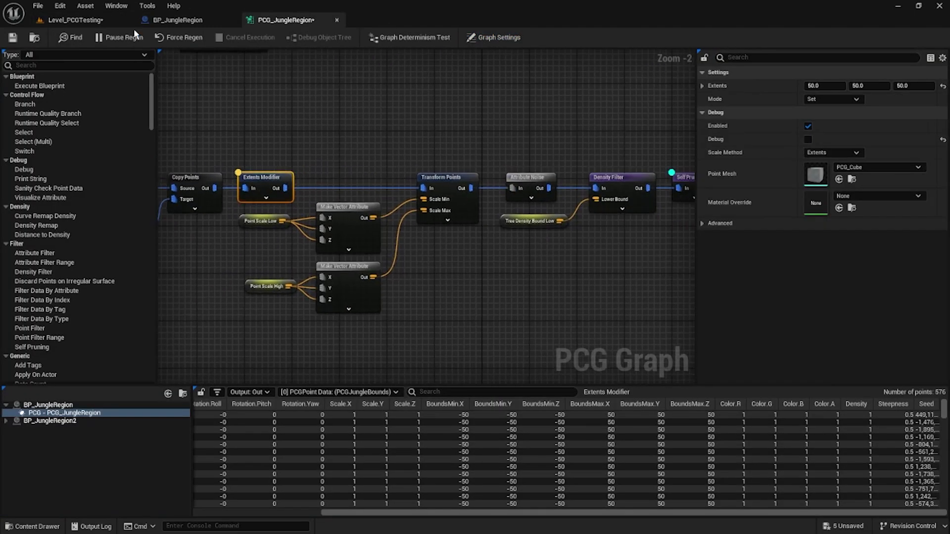
{"action": "left_click", "coordinate": [73, 20]}
{"action": "scroll", "coordinate": [470, 301], "scroll_direction": "down", "scroll_amount": 3}
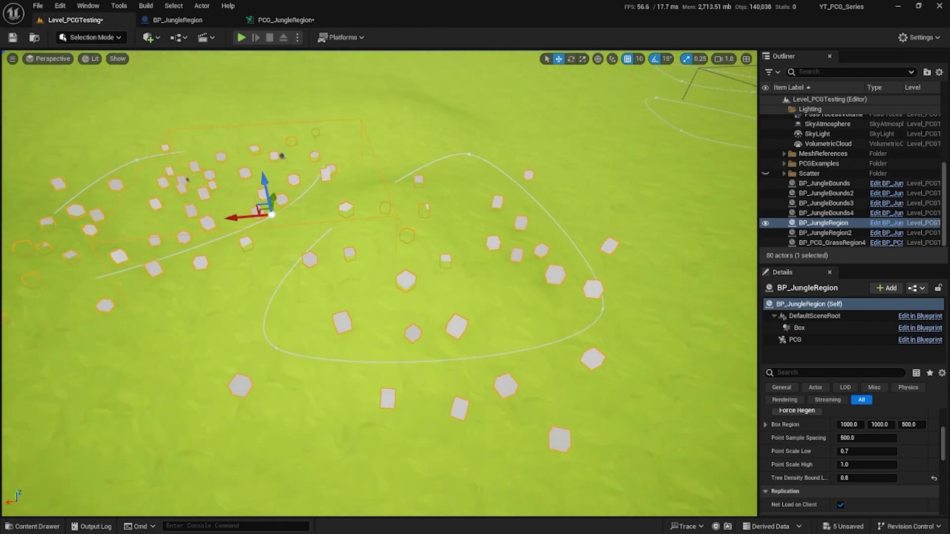
{"action": "scroll", "coordinate": [486, 299], "scroll_direction": "up", "scroll_amount": 2}
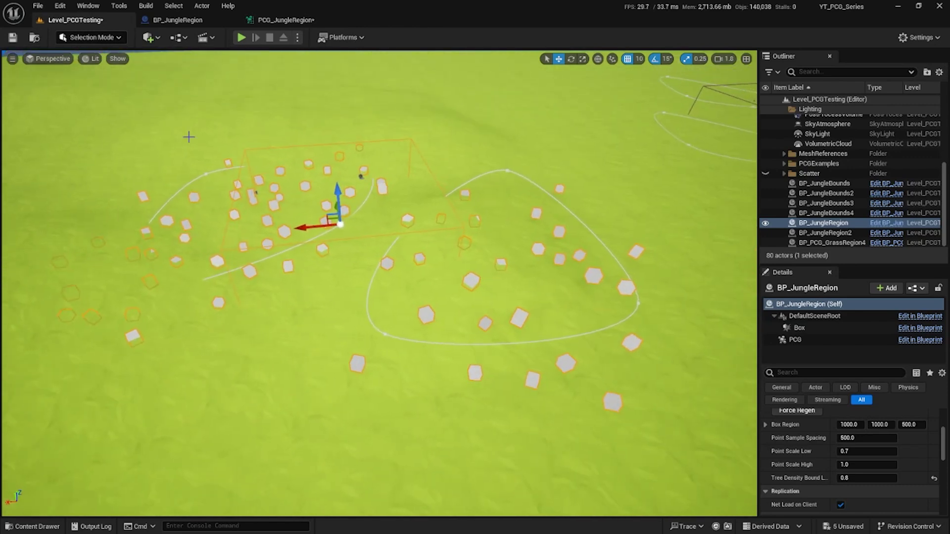
{"action": "left_click", "coordinate": [294, 23]}
{"action": "scroll", "coordinate": [479, 278], "scroll_direction": "down", "scroll_amount": 2}
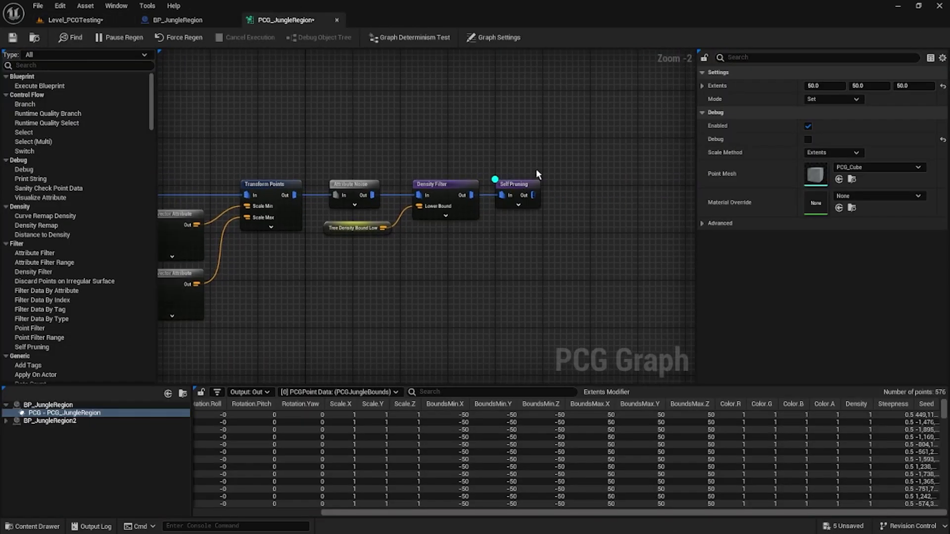
{"action": "left_click", "coordinate": [79, 20]}
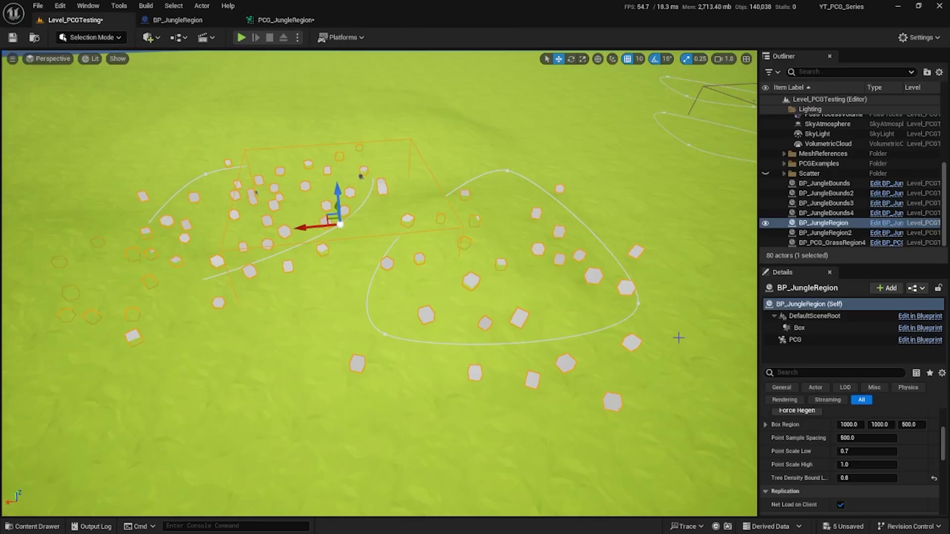
Step: Examine the spread of self-pruned points in the level from a few different camera angles
{"action": "mouse_move", "coordinate": [679, 338]}
{"action": "right_mouse_down"}
{"action": "mouse_move", "coordinate": [700, 331]}
{"action": "mouse_move", "coordinate": [685, 341]}
{"action": "right_mouse_up"}
{"action": "key", "text": "w"}
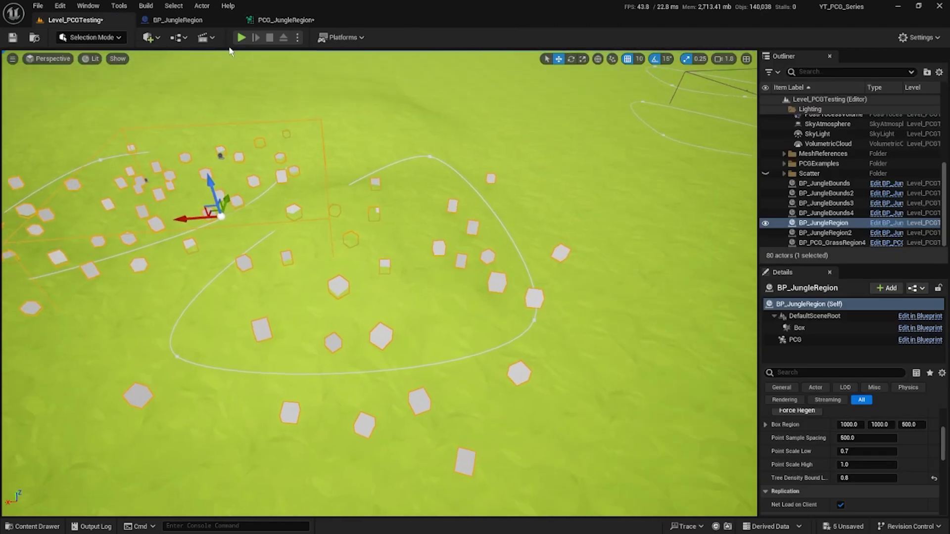
{"action": "left_click", "coordinate": [297, 20]}
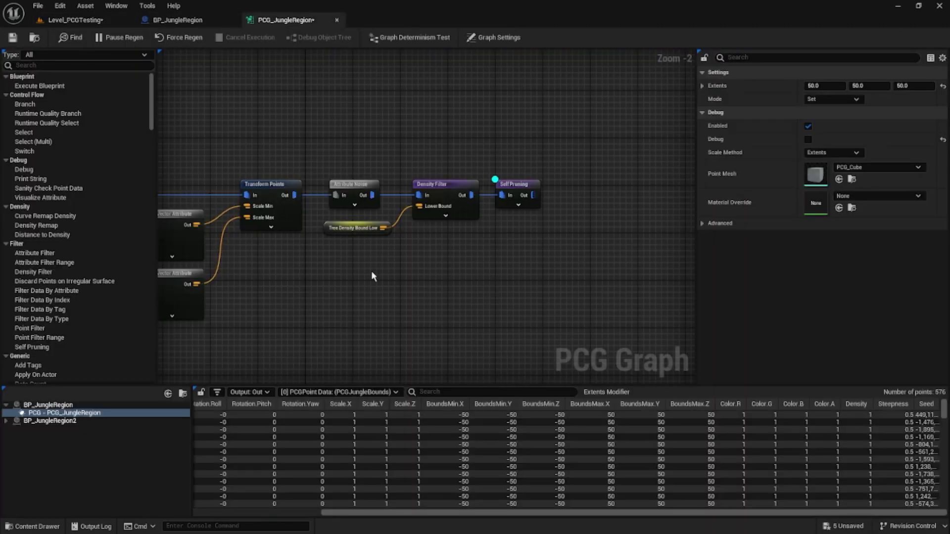
{"action": "left_click", "coordinate": [79, 20]}
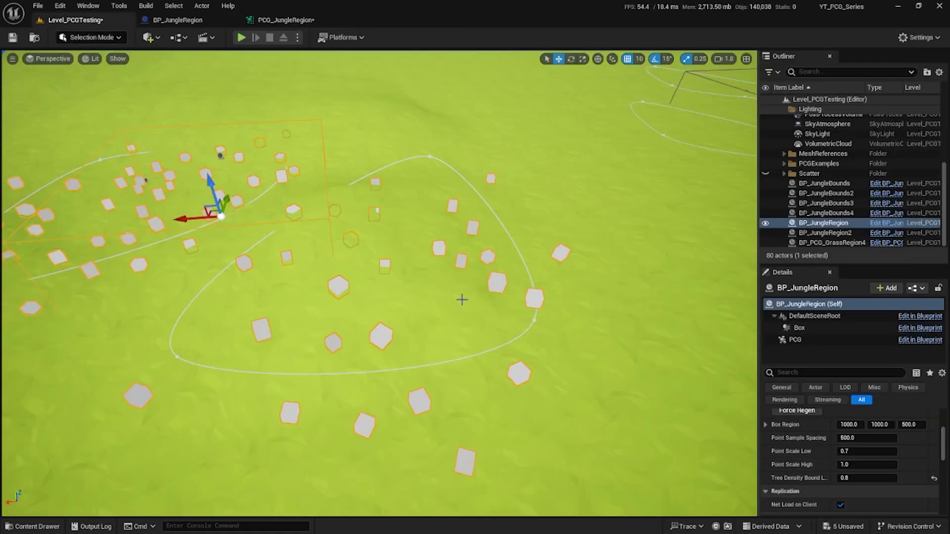
{"action": "right_click_drag", "start_coordinate": [484, 324], "coordinate": [638, 331]}
{"action": "key", "text": "s"}
{"action": "key", "text": "w"}
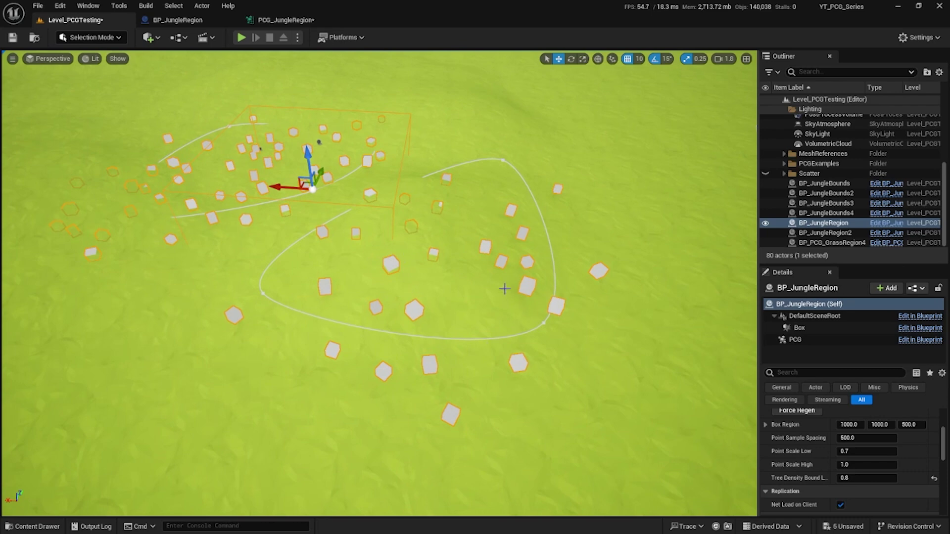
{"action": "left_click", "coordinate": [275, 19]}
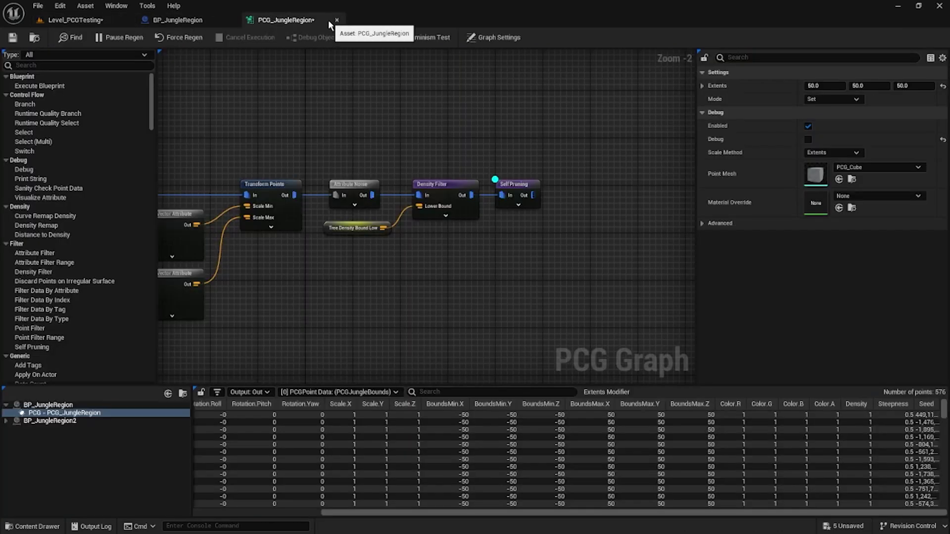
Step: Detach the PCG_JungleRegion graph into a floating window over the level viewport, showing the Transform Points node
{"action": "left_click_drag", "start_coordinate": [294, 28], "coordinate": [591, 147]}
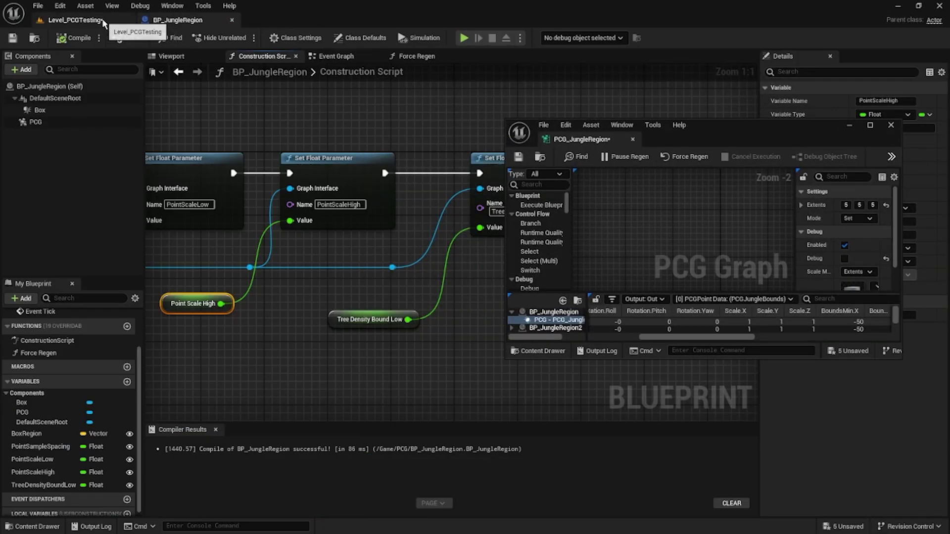
{"action": "left_click", "coordinate": [114, 19]}
{"action": "left_click_drag", "start_coordinate": [729, 141], "coordinate": [667, 99]}
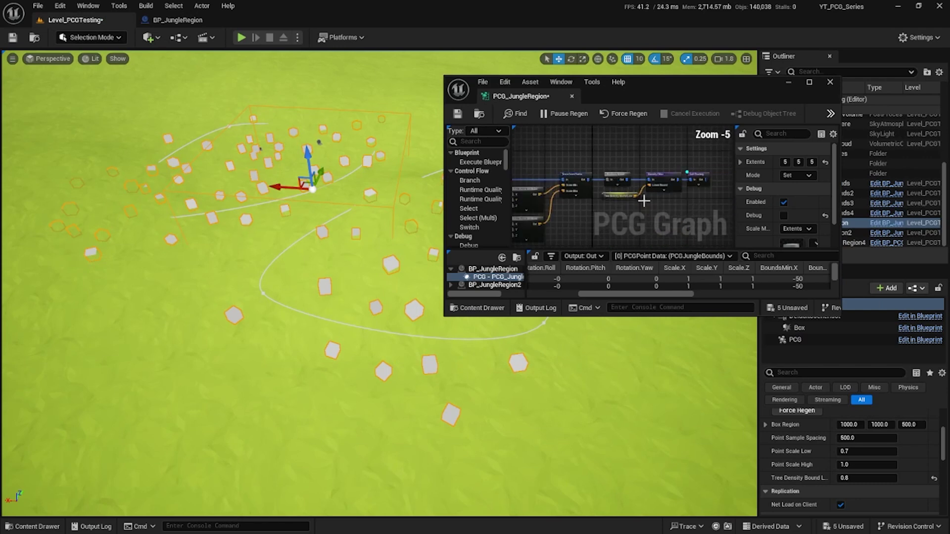
{"action": "scroll", "coordinate": [620, 196], "scroll_direction": "up", "scroll_amount": 4}
{"action": "scroll", "coordinate": [630, 180], "scroll_direction": "down", "scroll_amount": 2}
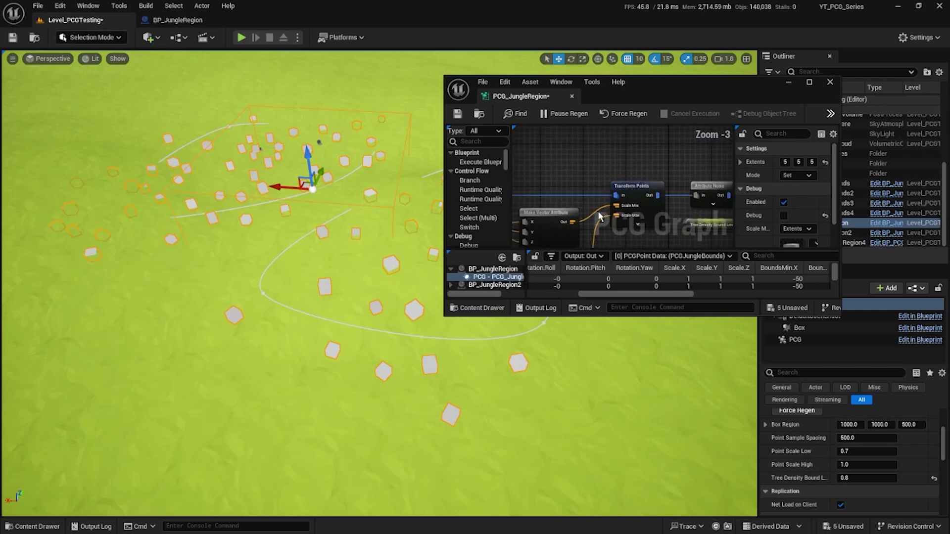
{"action": "right_click_drag", "start_coordinate": [637, 207], "coordinate": [534, 161]}
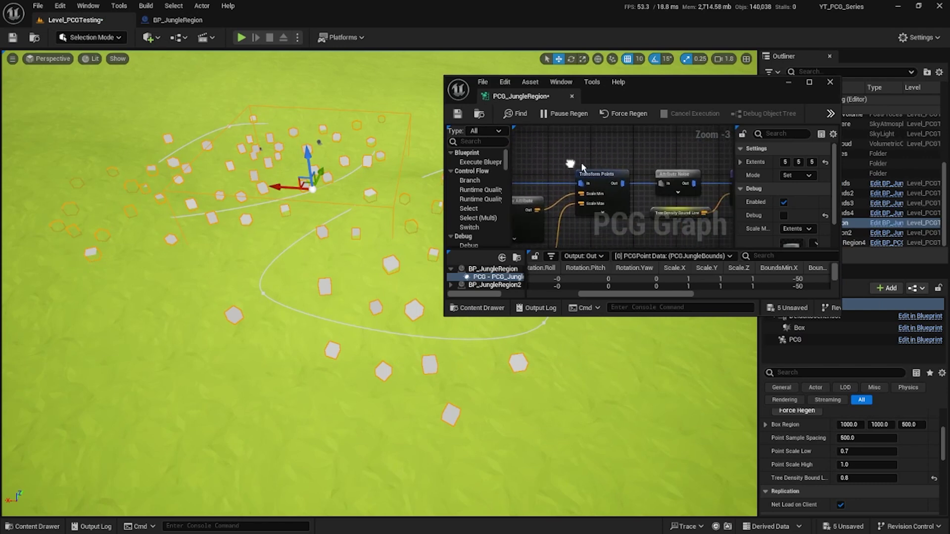
Step: Enable the debug display on Transform Points and turn it off on Self Pruning to view the unfiltered points
{"action": "left_click_drag", "start_coordinate": [619, 164], "coordinate": [606, 212]}
{"action": "key", "text": "d"}
{"action": "right_click_drag", "start_coordinate": [685, 190], "coordinate": [545, 192]}
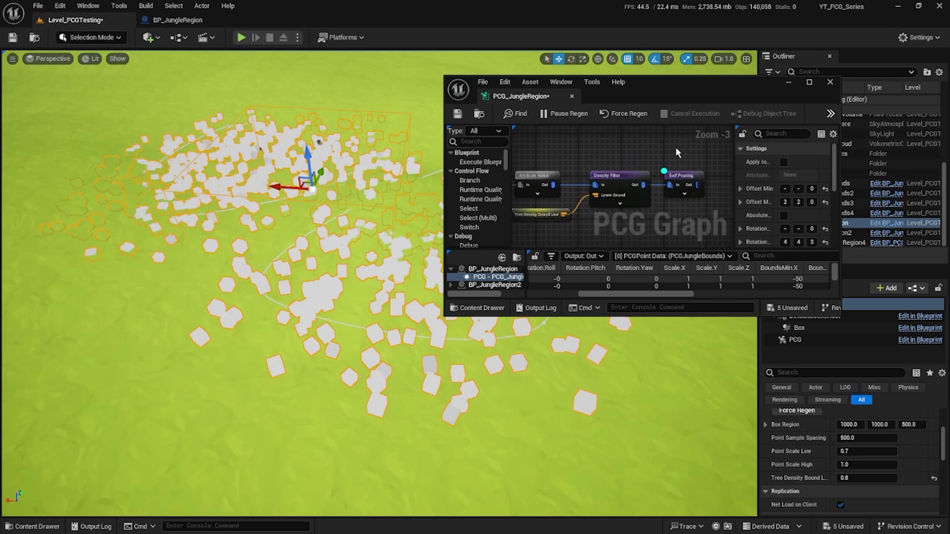
{"action": "left_click_drag", "start_coordinate": [677, 154], "coordinate": [657, 213]}
{"action": "key", "text": "d"}
Step: Switch the debug display from Transform Points to Attribute Noise to view the randomized point densities
{"action": "right_click_drag", "start_coordinate": [517, 162], "coordinate": [539, 174]}
{"action": "left_click", "coordinate": [592, 168]}
{"action": "key", "text": "d"}
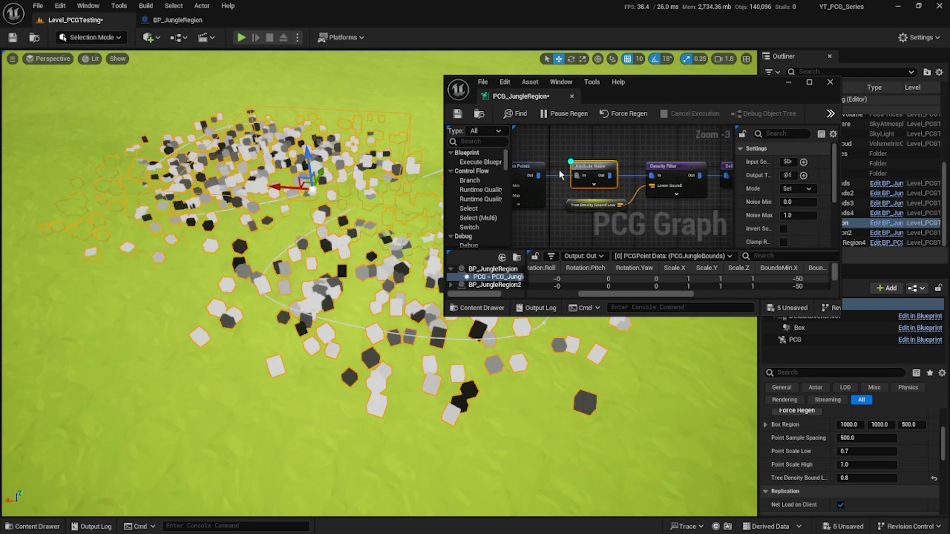
{"action": "left_click_drag", "start_coordinate": [545, 150], "coordinate": [534, 200]}
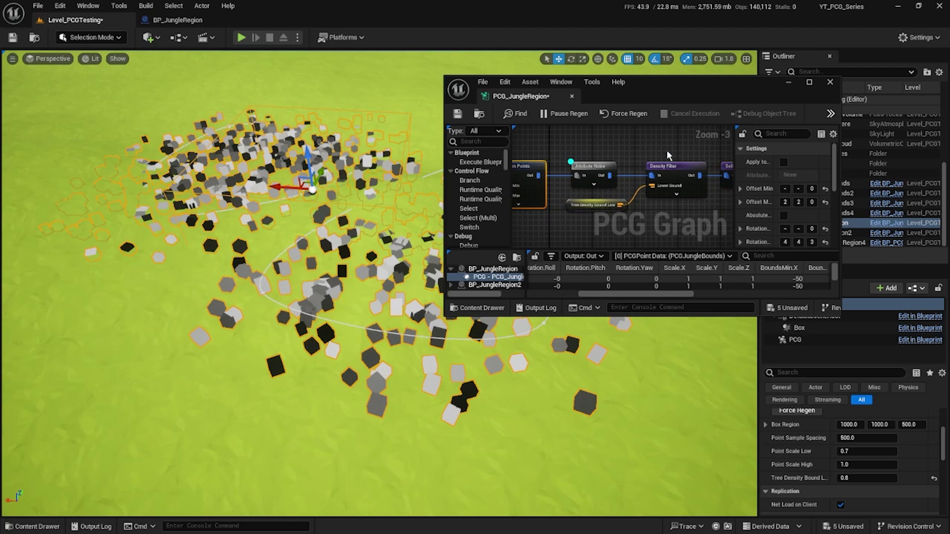
Step: Switch the debug display from Attribute Noise to Density Filter to view the density-filtered points
{"action": "right_click_drag", "start_coordinate": [668, 155], "coordinate": [626, 160]}
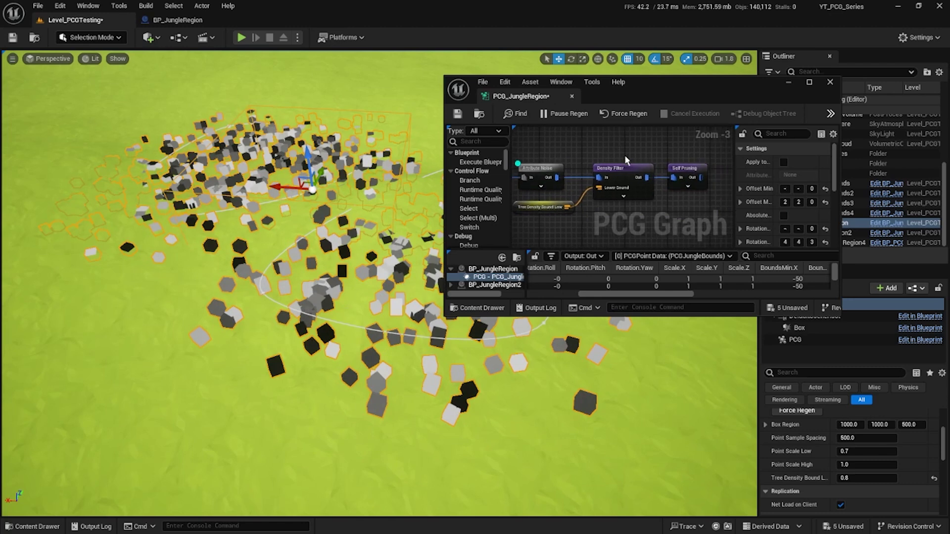
{"action": "left_click", "coordinate": [607, 200]}
{"action": "key", "text": "d"}
{"action": "left_click_drag", "start_coordinate": [555, 154], "coordinate": [537, 178]}
{"action": "key", "text": "d"}
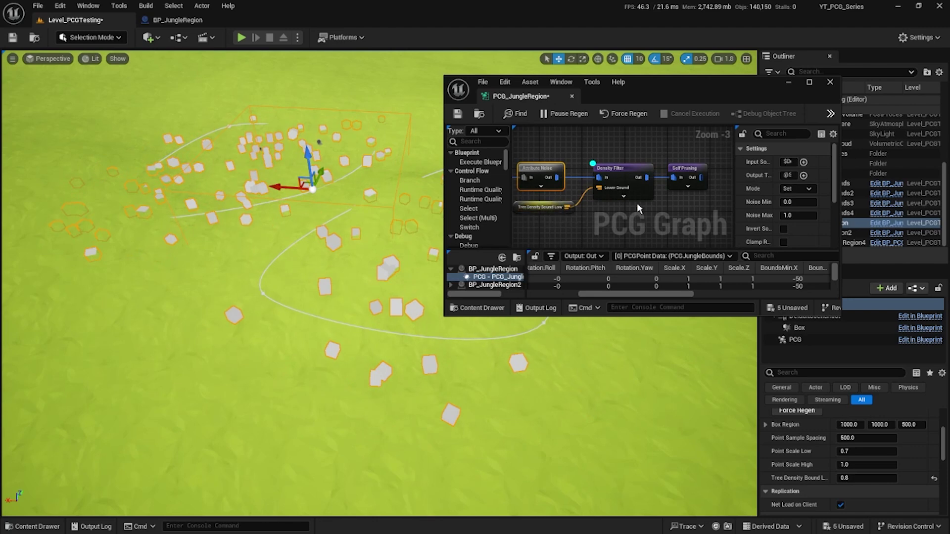
Step: Switch the debug display from Density Filter back to Self Pruning to compare the pruned points
{"action": "left_click_drag", "start_coordinate": [693, 152], "coordinate": [680, 185]}
{"action": "key", "text": "d"}
{"action": "left_click", "coordinate": [615, 195]}
{"action": "key", "text": "d"}
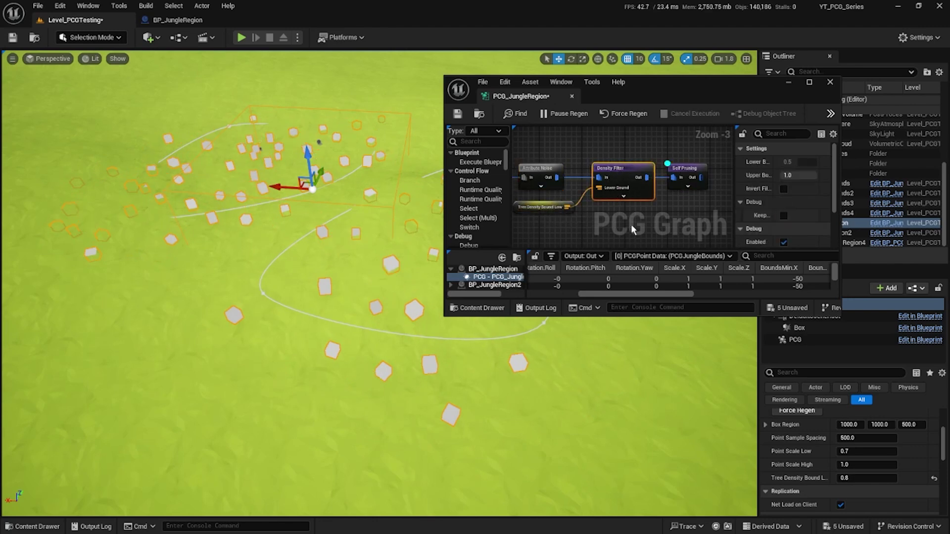
Step: Turn off the debug display on Self Pruning and dock the PCG_JungleRegion graph back into the main window
{"action": "left_click", "coordinate": [691, 168]}
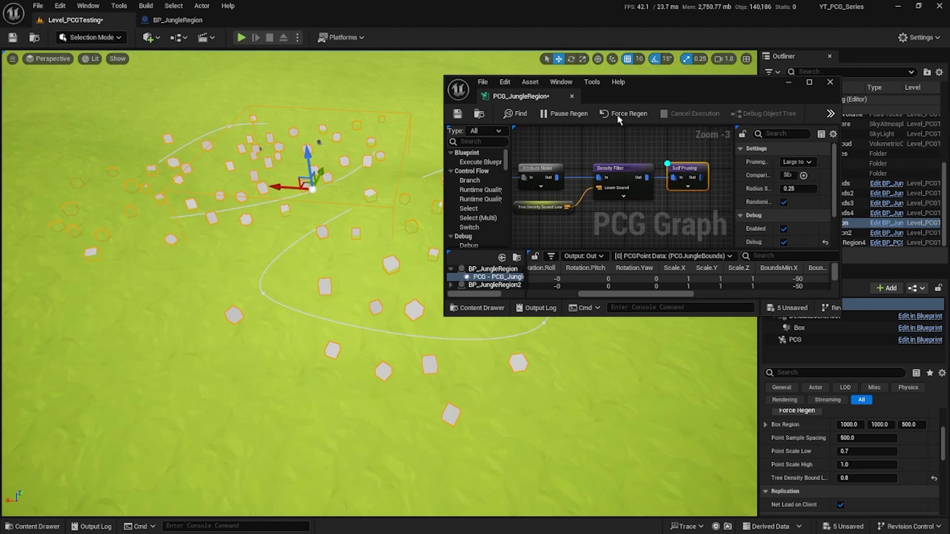
{"action": "left_click", "coordinate": [617, 115]}
{"action": "left_click_drag", "start_coordinate": [487, 90], "coordinate": [292, 25]}
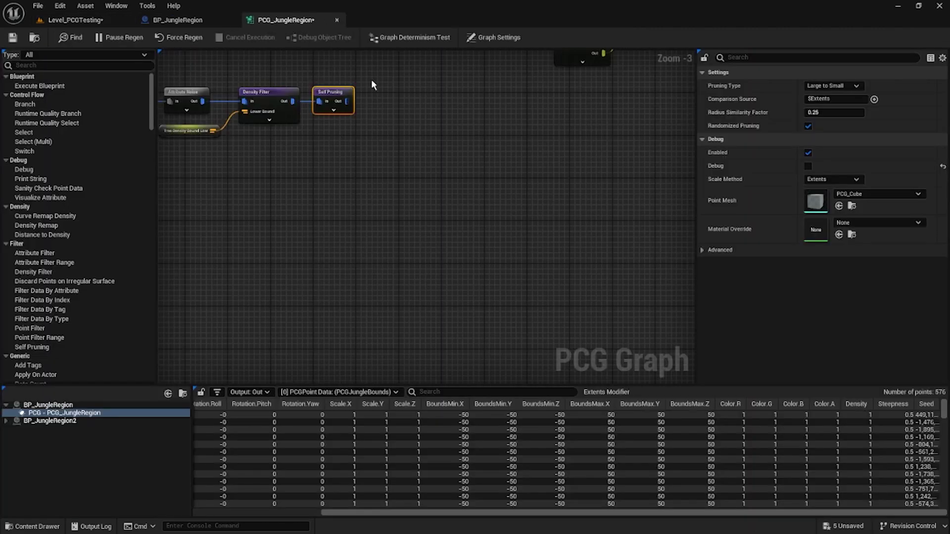
{"action": "right_click_drag", "start_coordinate": [371, 79], "coordinate": [425, 179]}
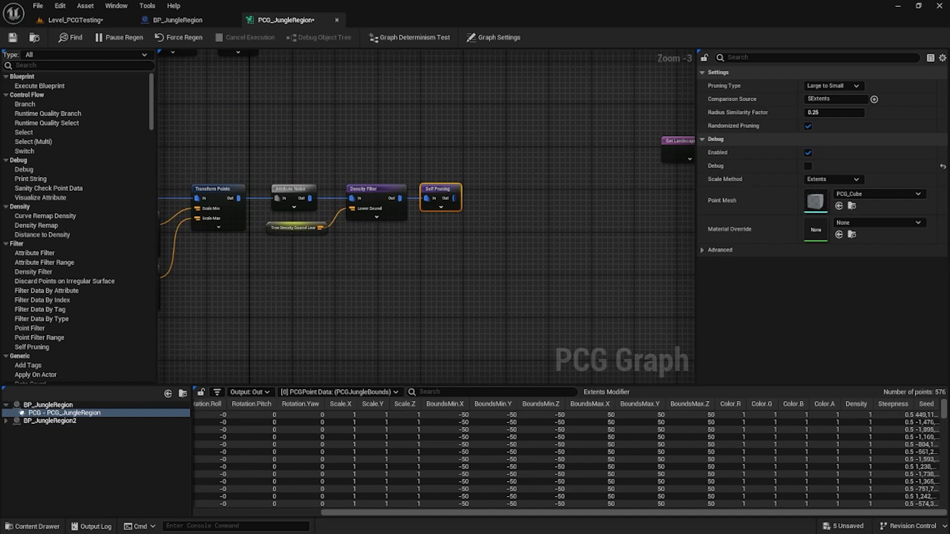
{"action": "left_click", "coordinate": [69, 19]}
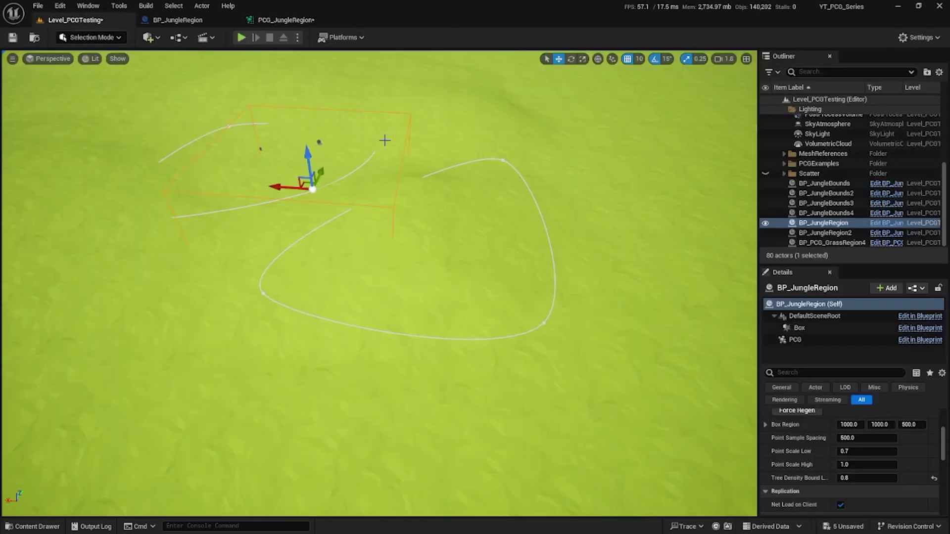
{"action": "left_click", "coordinate": [297, 21]}
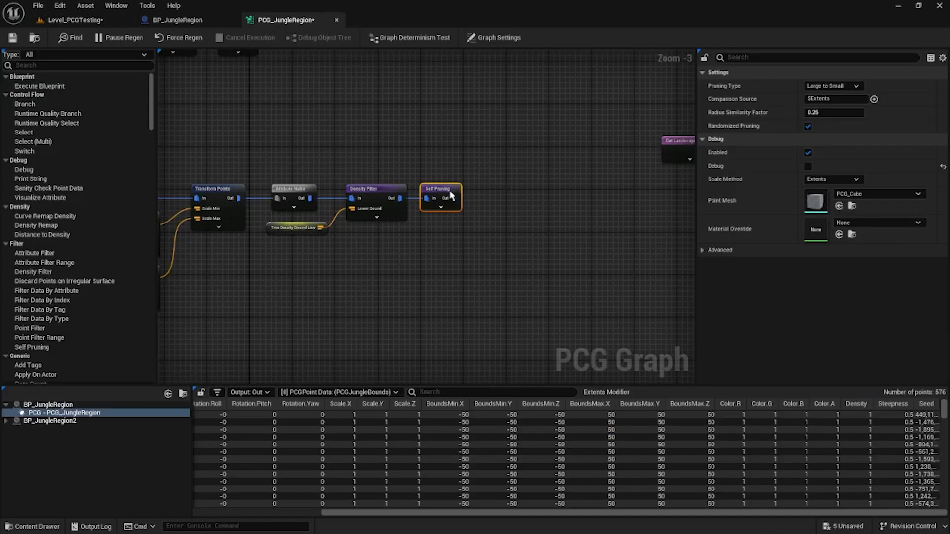
Step: Add a Spatial Distance node with its Source fed by the Self Pruning output, and align it with the node row
{"action": "left_click_drag", "start_coordinate": [455, 198], "coordinate": [525, 193]}
{"action": "type", "text": "distance"}
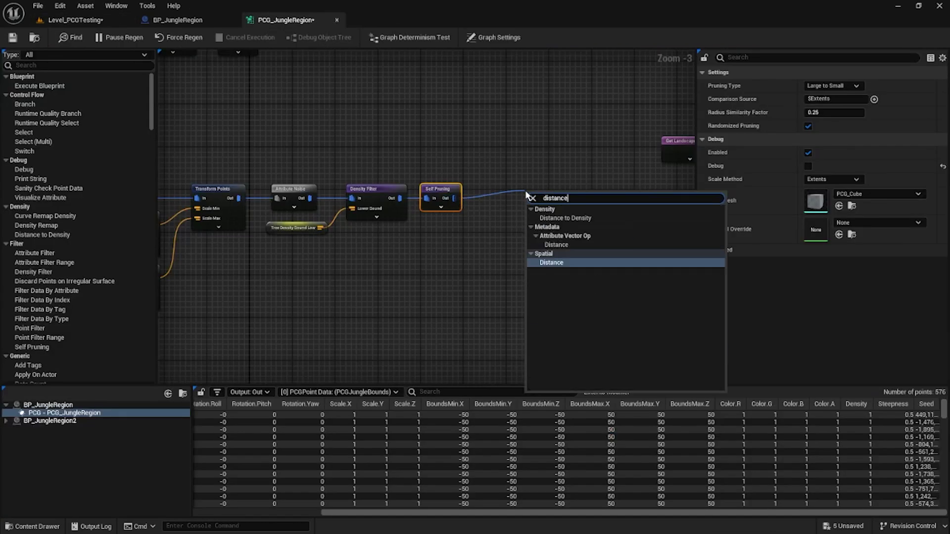
{"action": "left_click", "coordinate": [565, 261]}
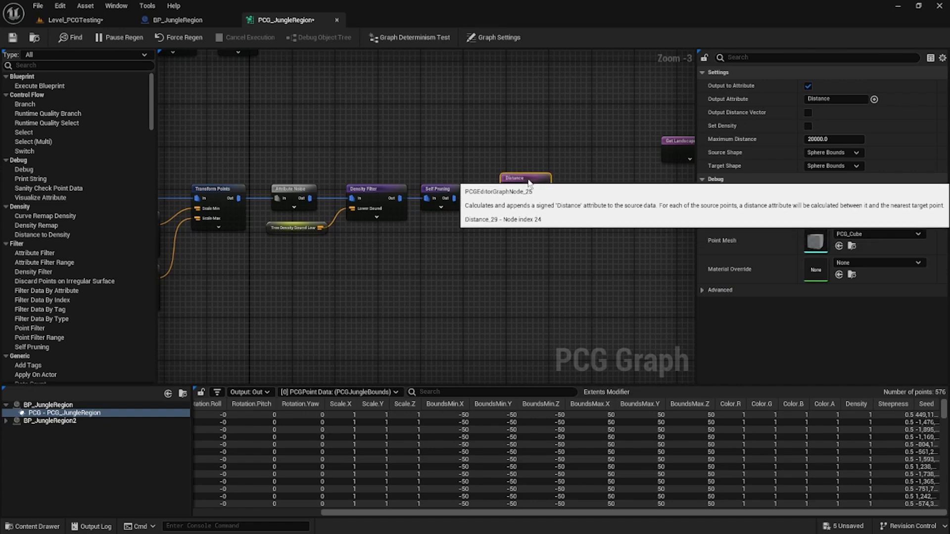
{"action": "left_click", "coordinate": [367, 206]}
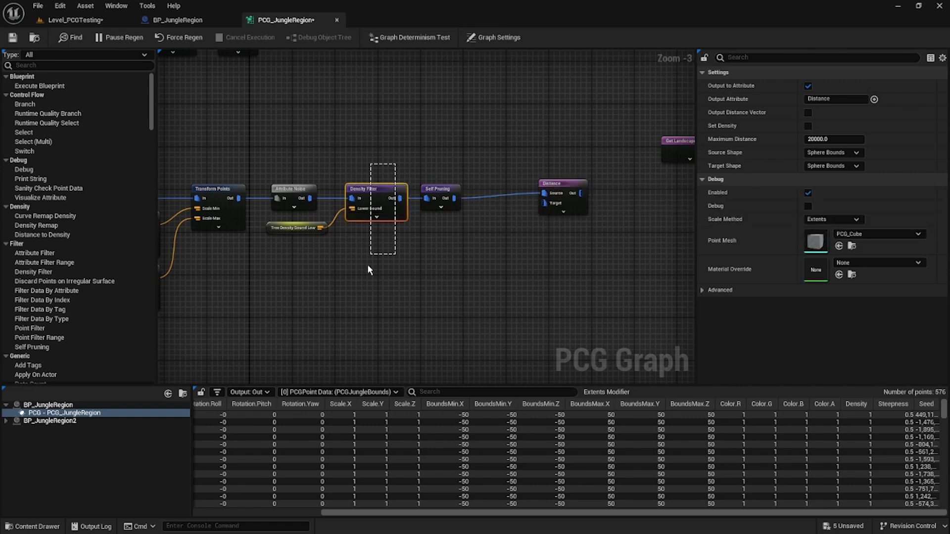
{"action": "left_click", "coordinate": [303, 193]}
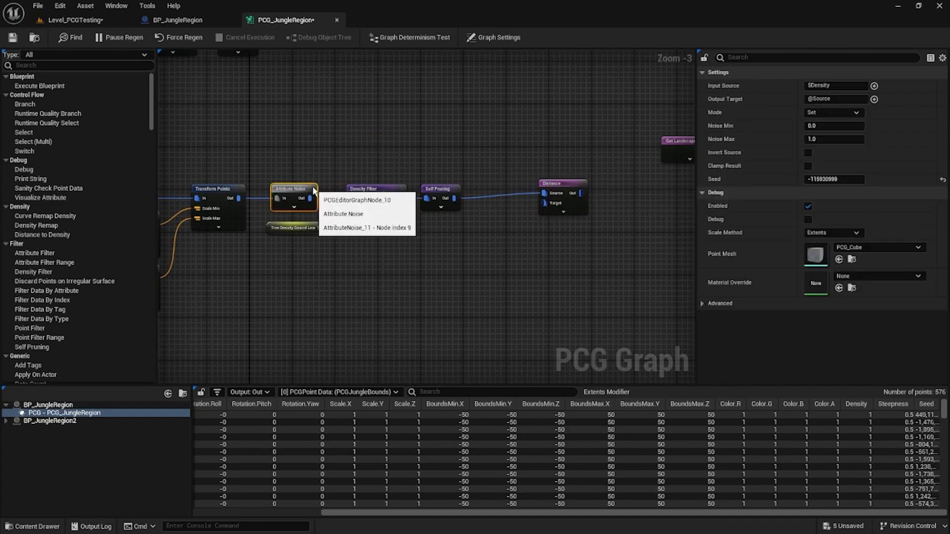
{"action": "left_click_drag", "start_coordinate": [573, 189], "coordinate": [534, 200]}
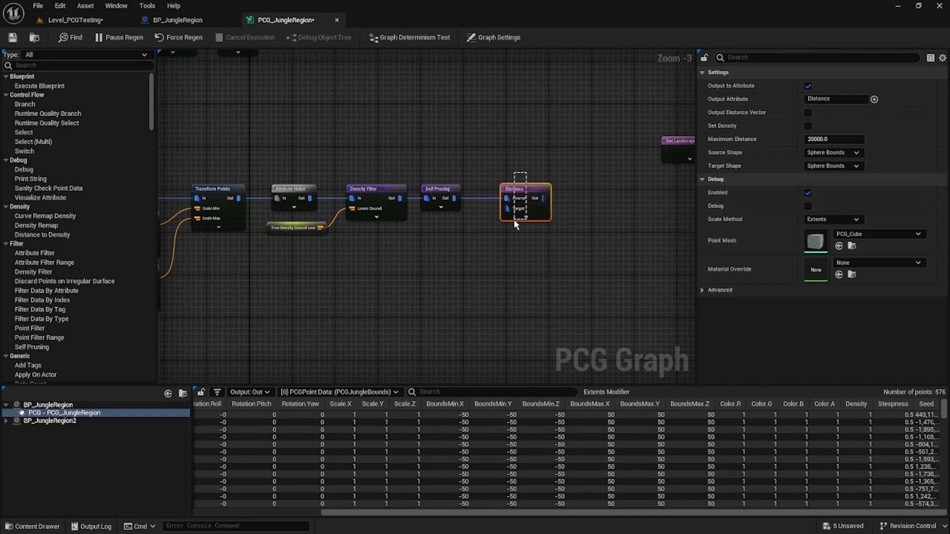
Step: Add an Original Tree Points reroute, connect it to the Distance node's Target input, and place it neatly below the node row
{"action": "right_click_drag", "start_coordinate": [457, 237], "coordinate": [381, 100]}
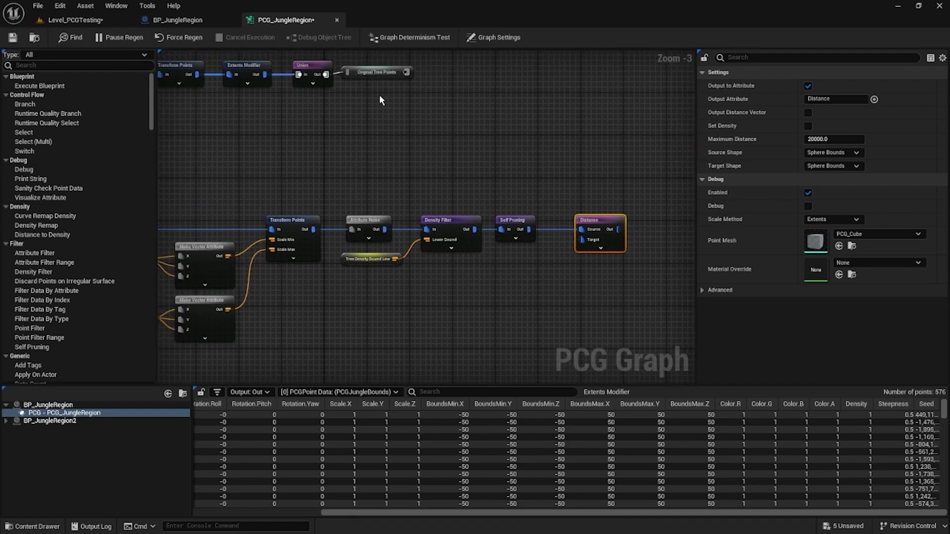
{"action": "right_click", "coordinate": [434, 315]}
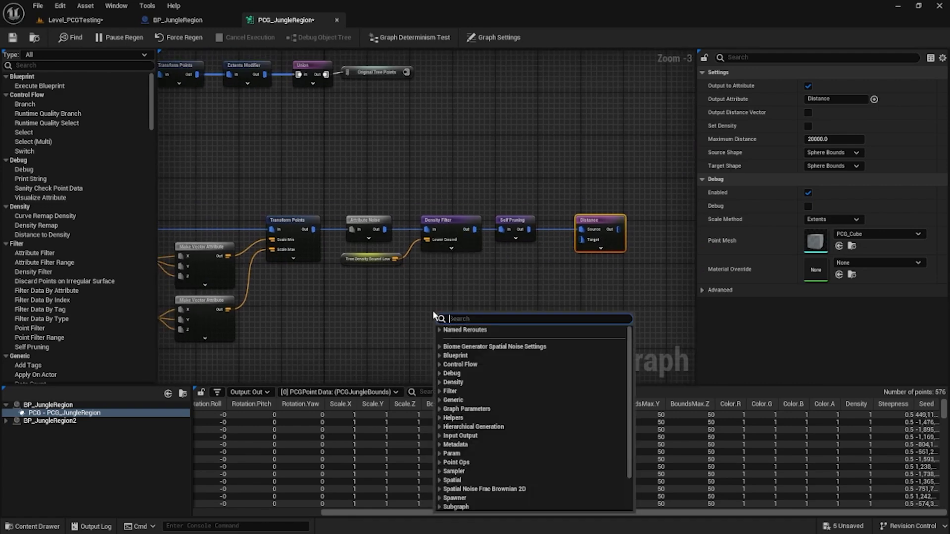
{"action": "type", "text": "original"}
{"action": "key", "text": "Return"}
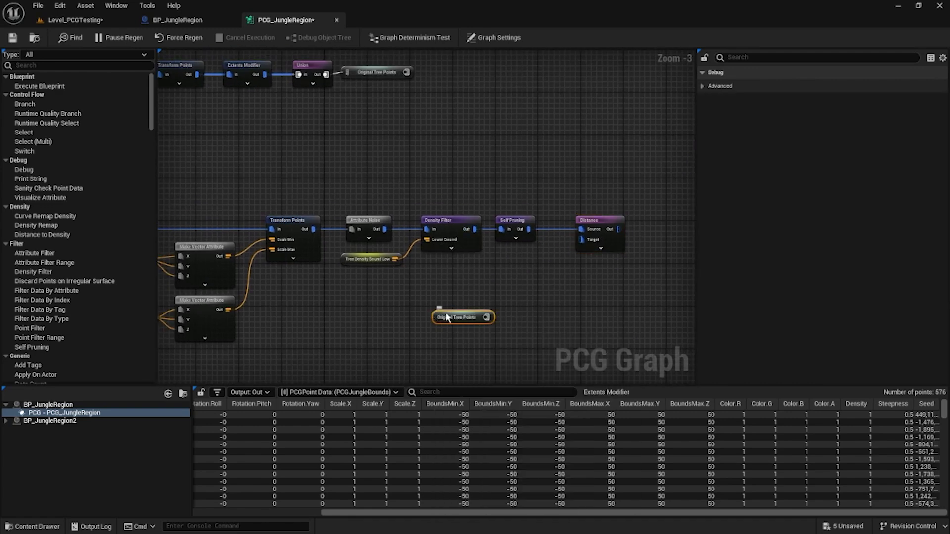
{"action": "left_click_drag", "start_coordinate": [486, 317], "coordinate": [582, 239]}
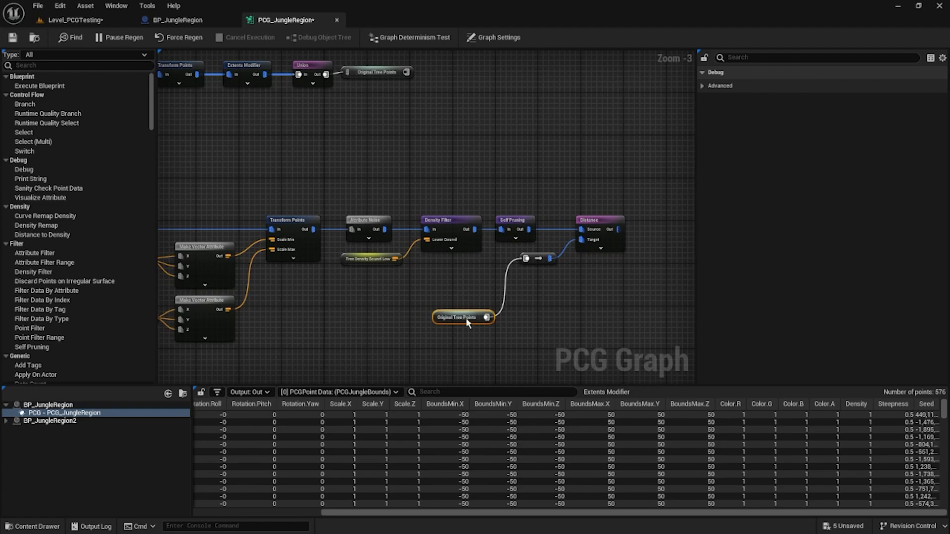
{"action": "left_click_drag", "start_coordinate": [468, 323], "coordinate": [482, 275]}
{"action": "left_click", "coordinate": [542, 270]}
{"action": "left_click_drag", "start_coordinate": [543, 296], "coordinate": [476, 271]}
Step: Enable Set Density and the debug display on the Distance node and check its points in the level
{"action": "left_click", "coordinate": [607, 237]}
{"action": "left_click", "coordinate": [79, 19]}
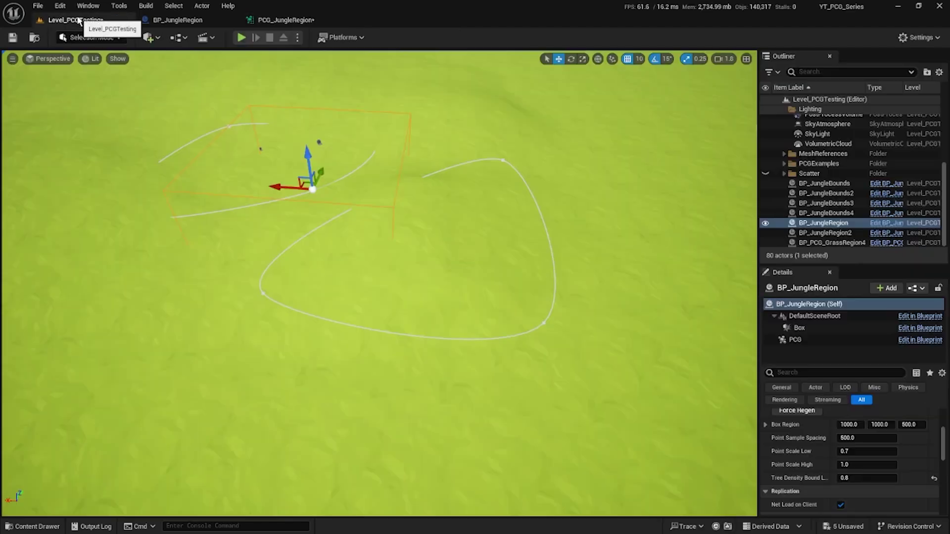
{"action": "left_click", "coordinate": [286, 20]}
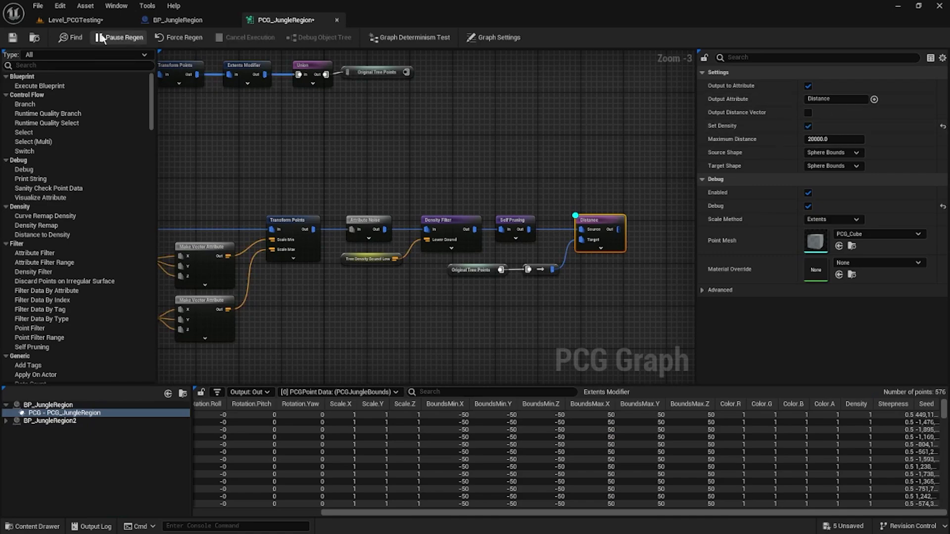
{"action": "left_click", "coordinate": [62, 19]}
{"action": "left_click", "coordinate": [285, 20]}
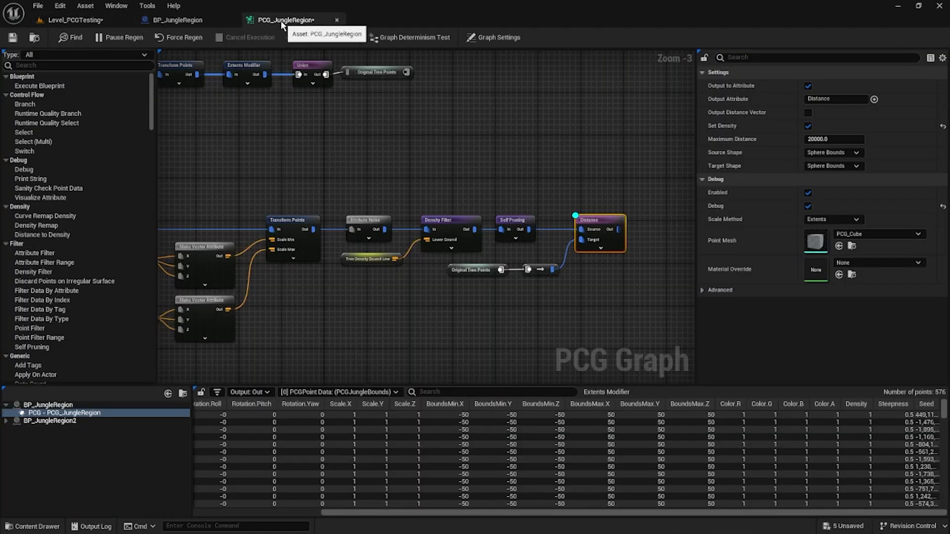
Step: Set the Distance node's Maximum Distance to 2000 and view the resulting point densities in the level
{"action": "left_click", "coordinate": [824, 139]}
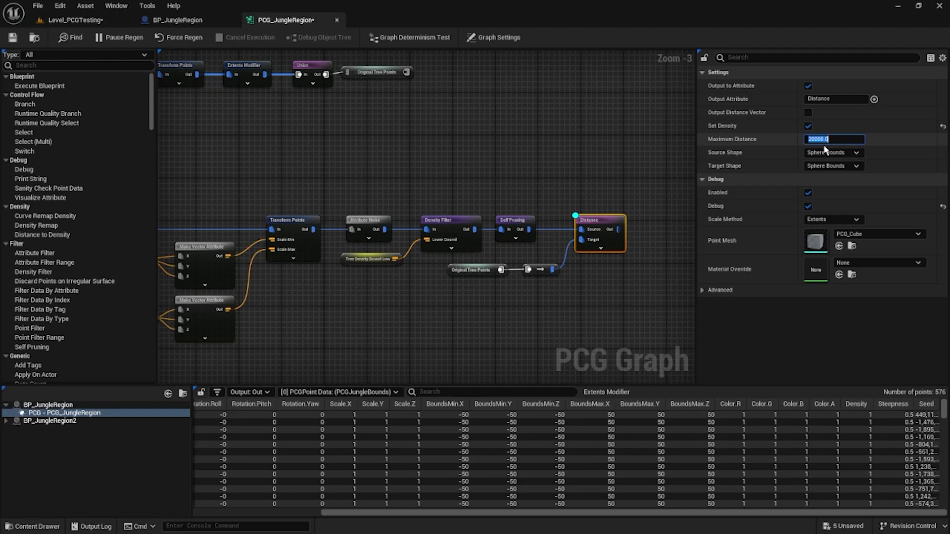
{"action": "left_click", "coordinate": [828, 139]}
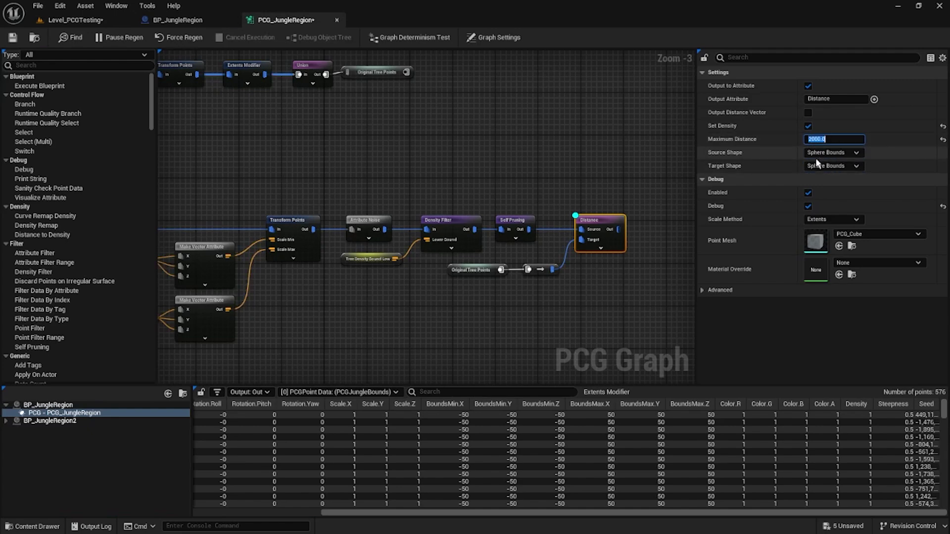
{"action": "left_click", "coordinate": [74, 20]}
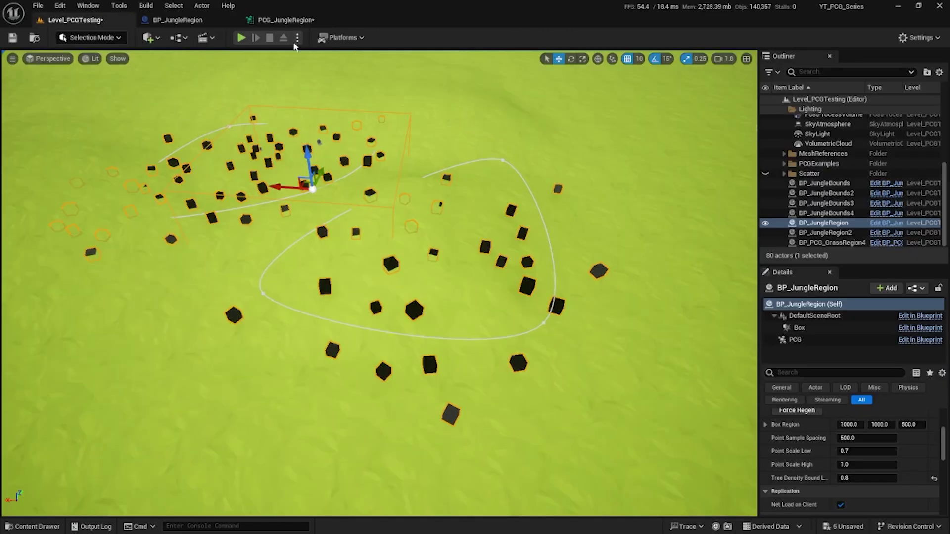
Step: Set the Distance node's Maximum Distance to 1000 and view the resulting point densities in the level
{"action": "left_click", "coordinate": [282, 20]}
{"action": "left_click", "coordinate": [821, 139]}
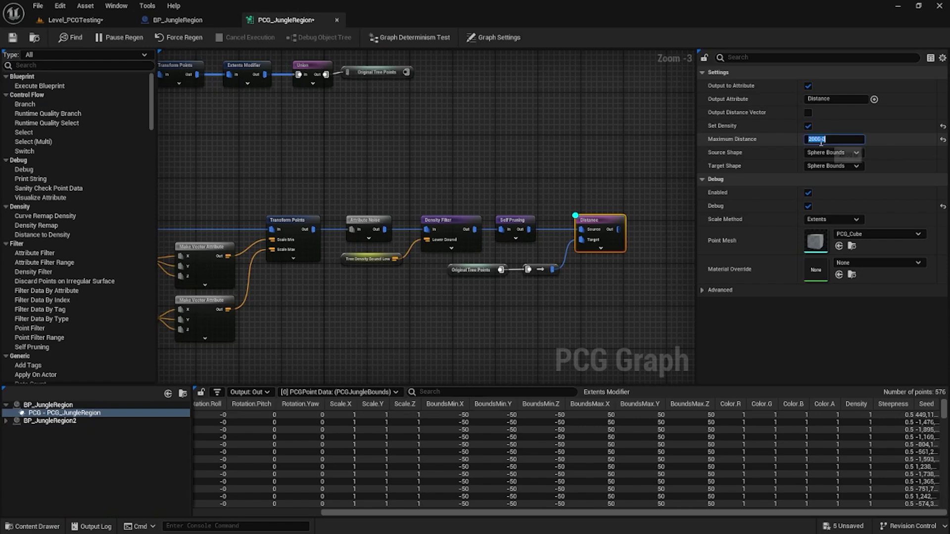
{"action": "key", "text": "Return"}
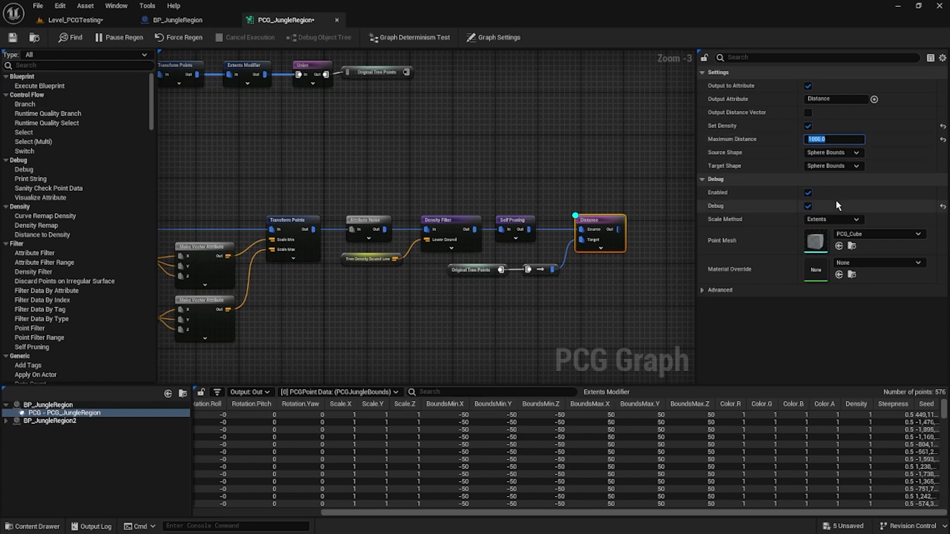
{"action": "left_click", "coordinate": [74, 20]}
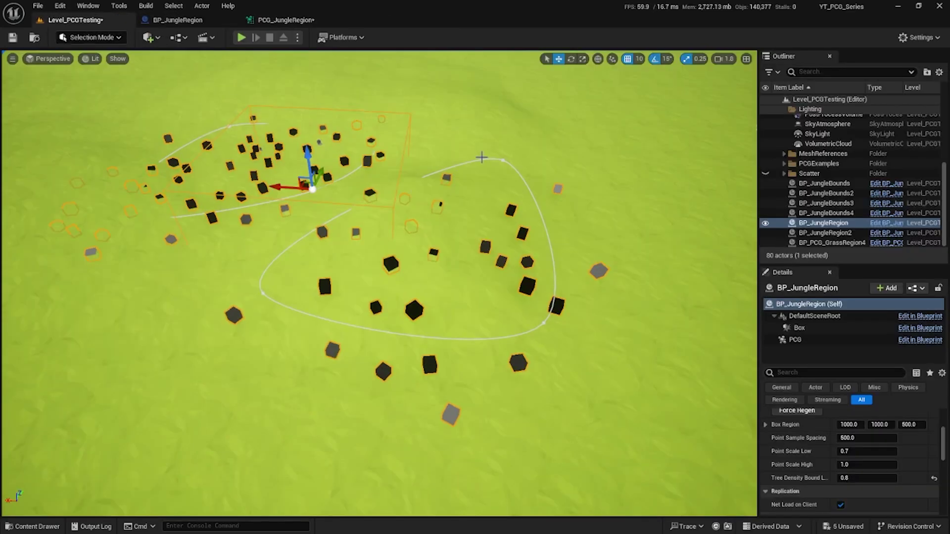
Step: Set the Distance node's Maximum Distance to 600, check the point densities in the level and return to the PCG_JungleRegion graph
{"action": "left_click", "coordinate": [291, 20]}
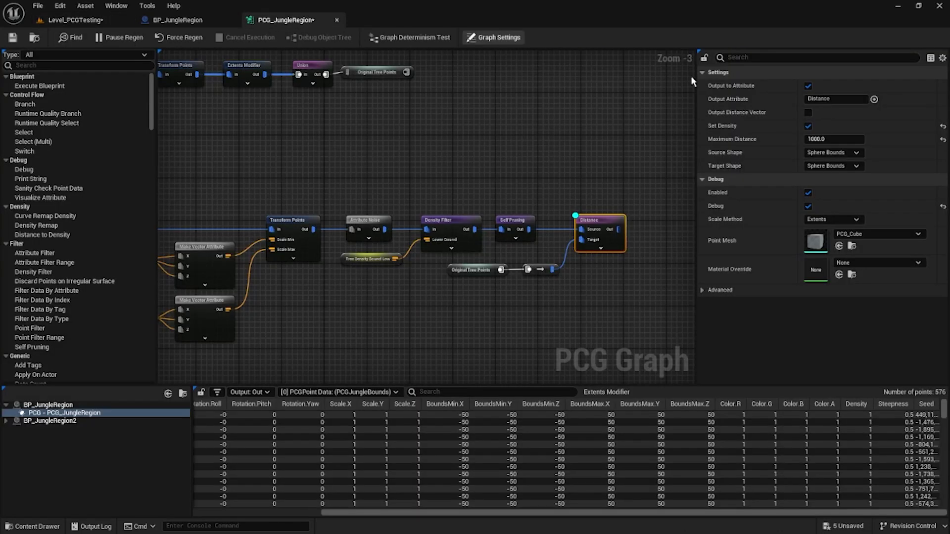
{"action": "left_click", "coordinate": [828, 139]}
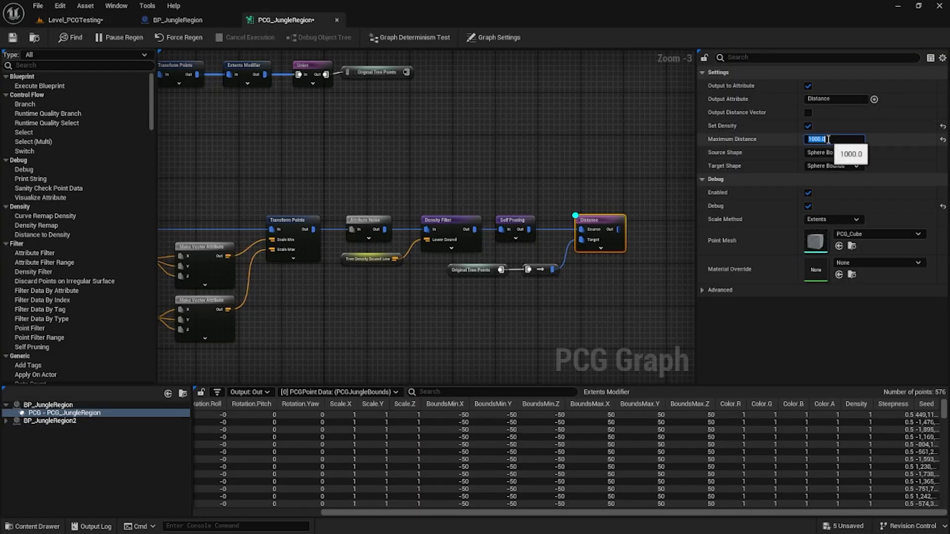
{"action": "type", "text": "600"}
{"action": "left_click", "coordinate": [74, 19]}
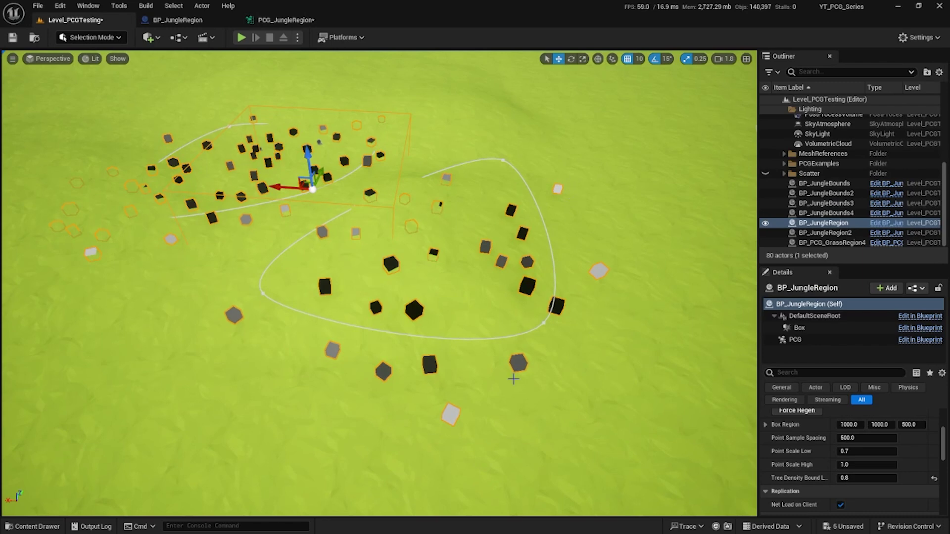
{"action": "left_click", "coordinate": [286, 20]}
{"action": "right_click_drag", "start_coordinate": [571, 282], "coordinate": [485, 276]}
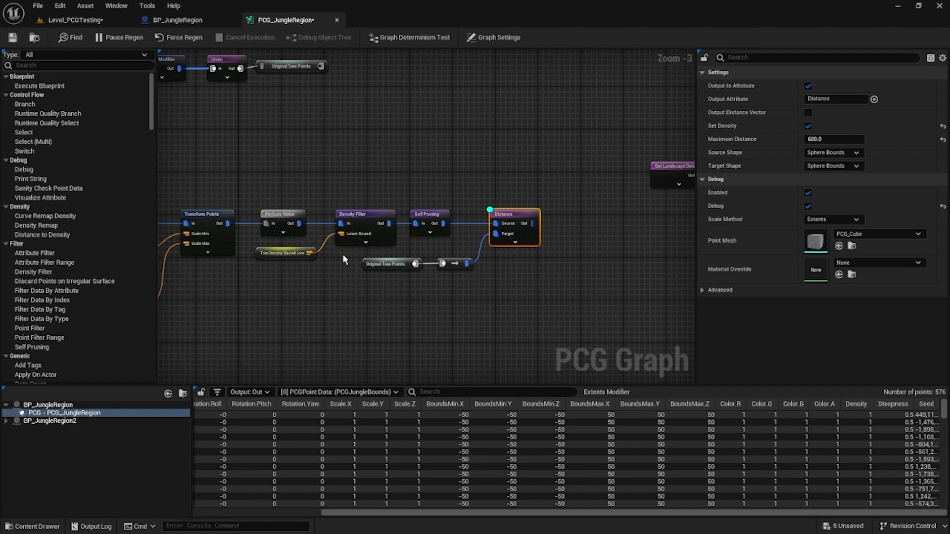
{"action": "left_click_drag", "start_coordinate": [395, 271], "coordinate": [307, 188]}
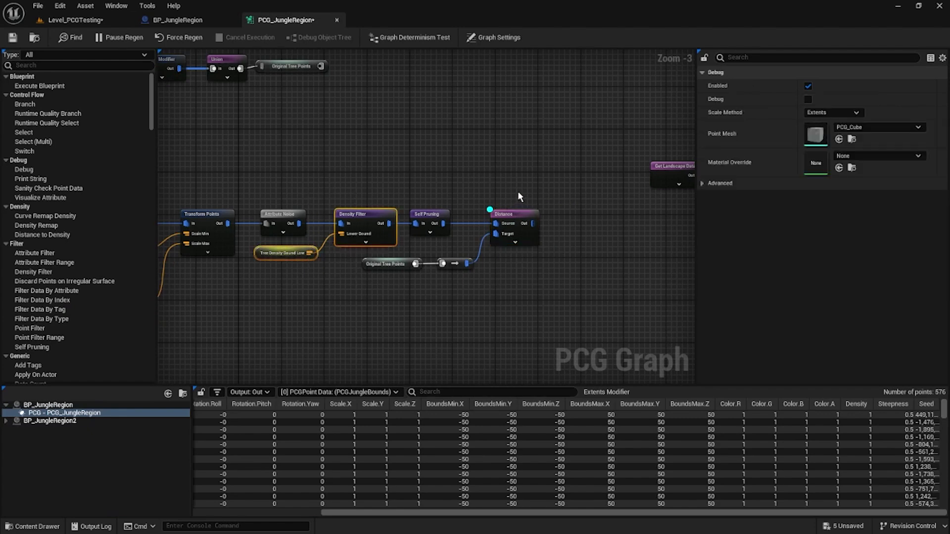
{"action": "left_click_drag", "start_coordinate": [516, 201], "coordinate": [496, 259]}
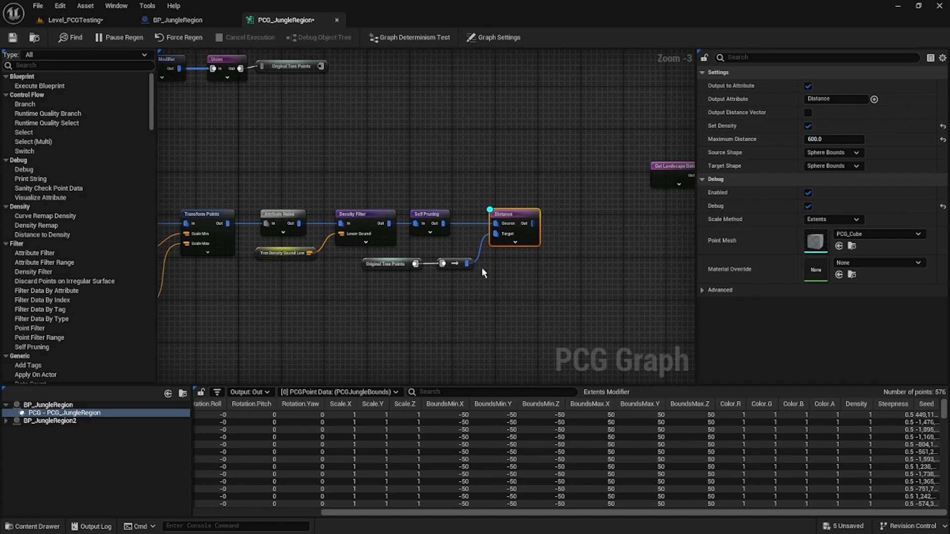
{"action": "left_click_drag", "start_coordinate": [475, 292], "coordinate": [397, 266]}
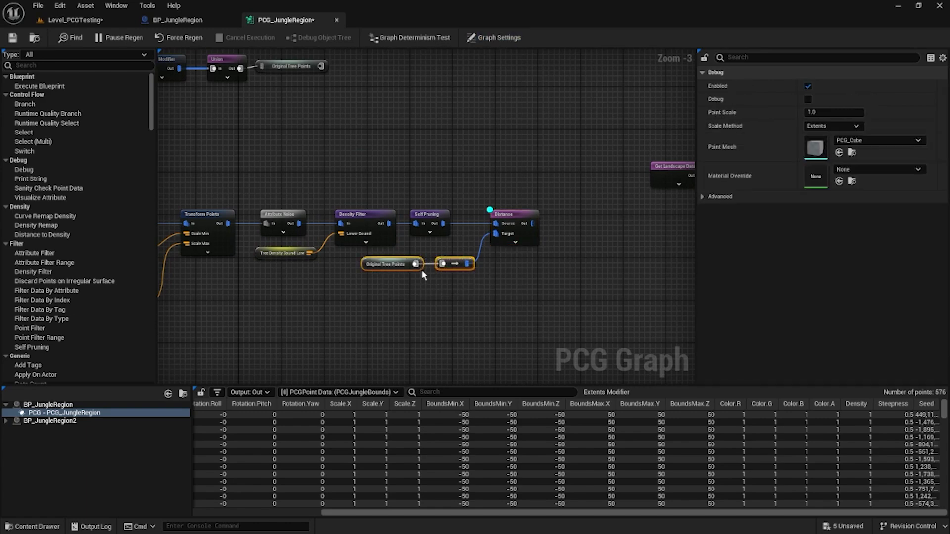
{"action": "left_click", "coordinate": [536, 265]}
Step: Add an Execute Blueprint node beside the Distance node and set its Blueprint Element Type to ScaleByDensity
{"action": "right_click", "coordinate": [619, 232]}
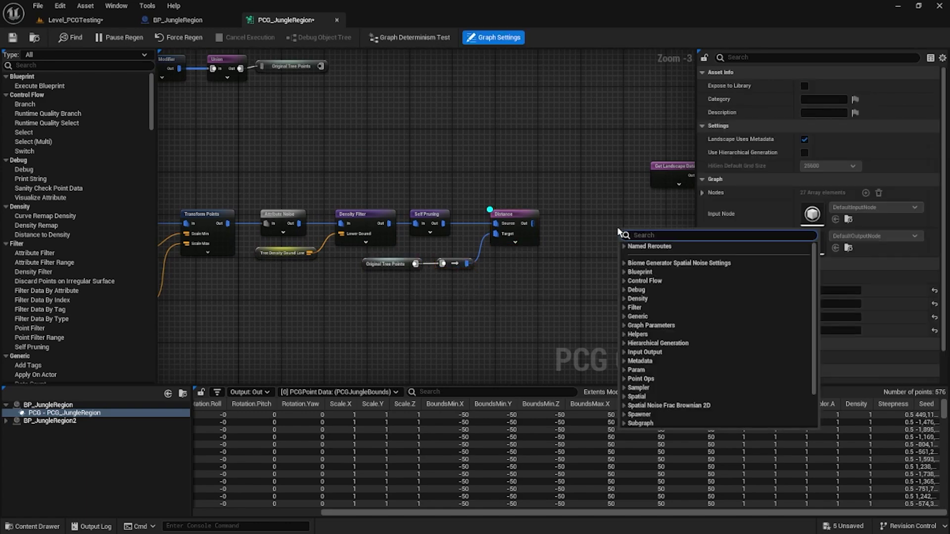
{"action": "type", "text": "execute"}
{"action": "left_click", "coordinate": [656, 255]}
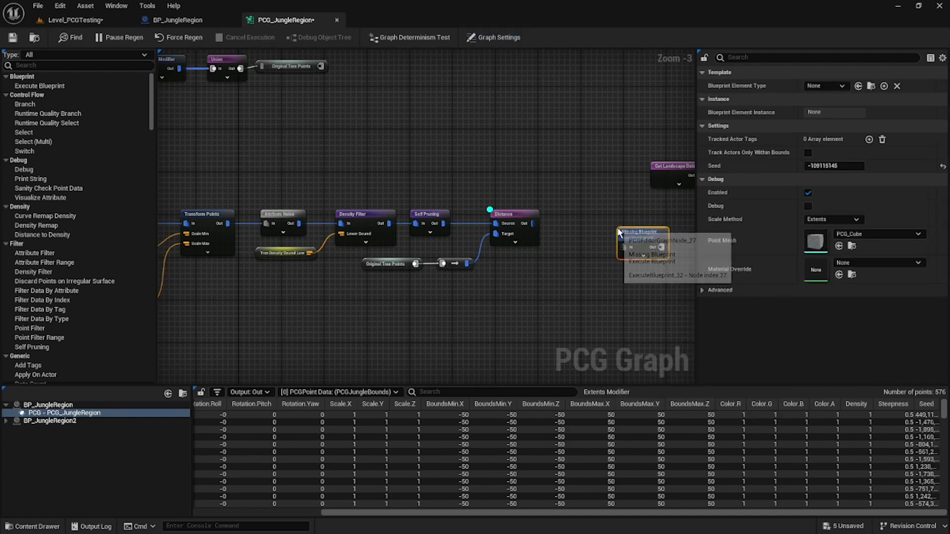
{"action": "left_click_drag", "start_coordinate": [657, 255], "coordinate": [597, 221]}
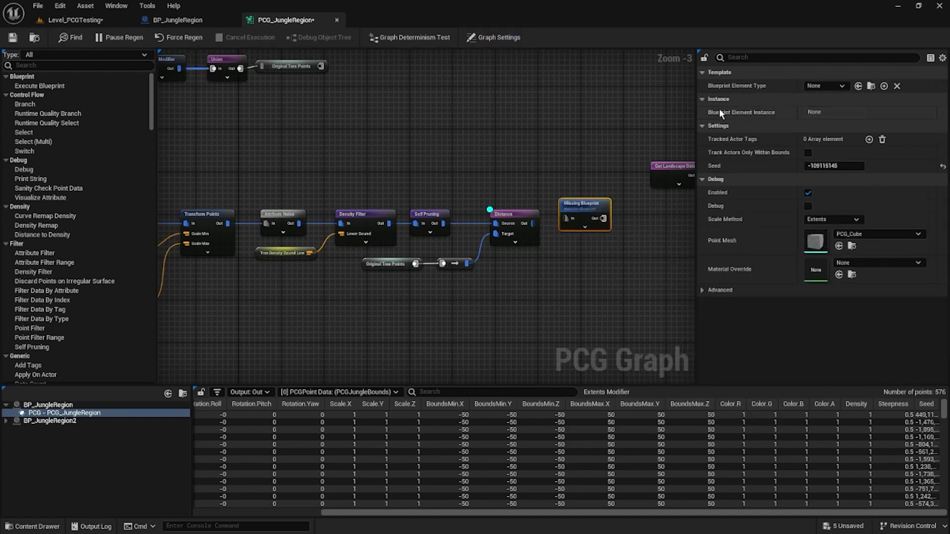
{"action": "left_click", "coordinate": [820, 84]}
{"action": "type", "text": "s"}
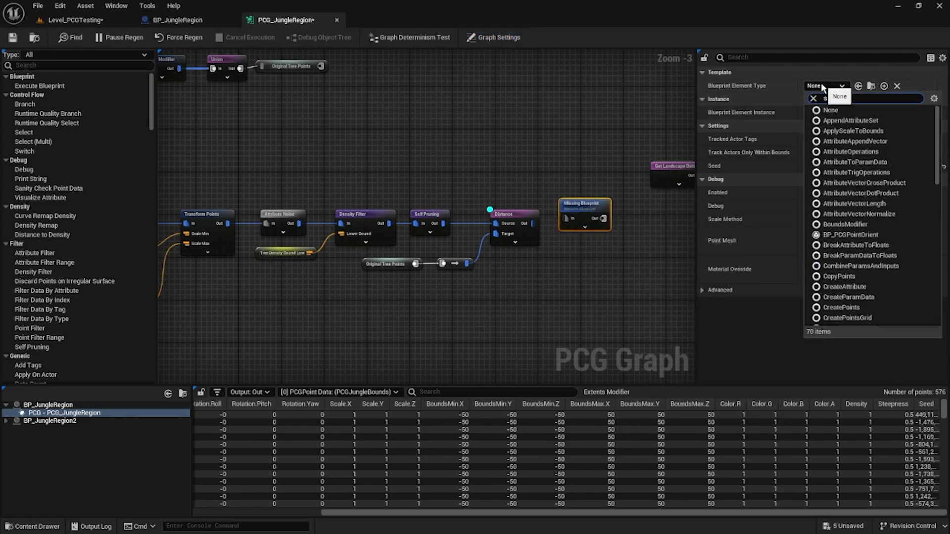
{"action": "type", "text": "cale b"}
{"action": "left_click", "coordinate": [841, 131]}
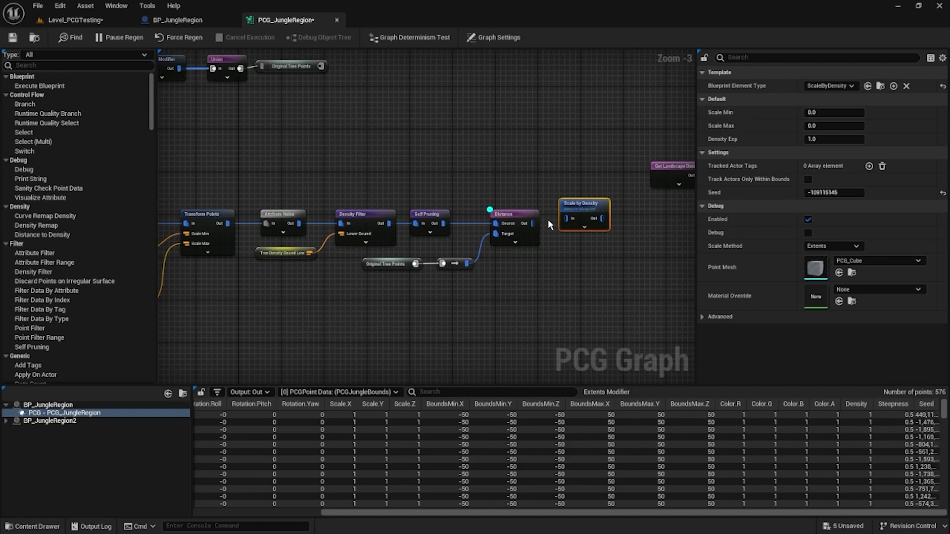
Step: Feed the Distance output into the Scale by Density node, move the debug display to it and view the level
{"action": "left_click_drag", "start_coordinate": [580, 207], "coordinate": [585, 243]}
{"action": "left_click", "coordinate": [519, 216]}
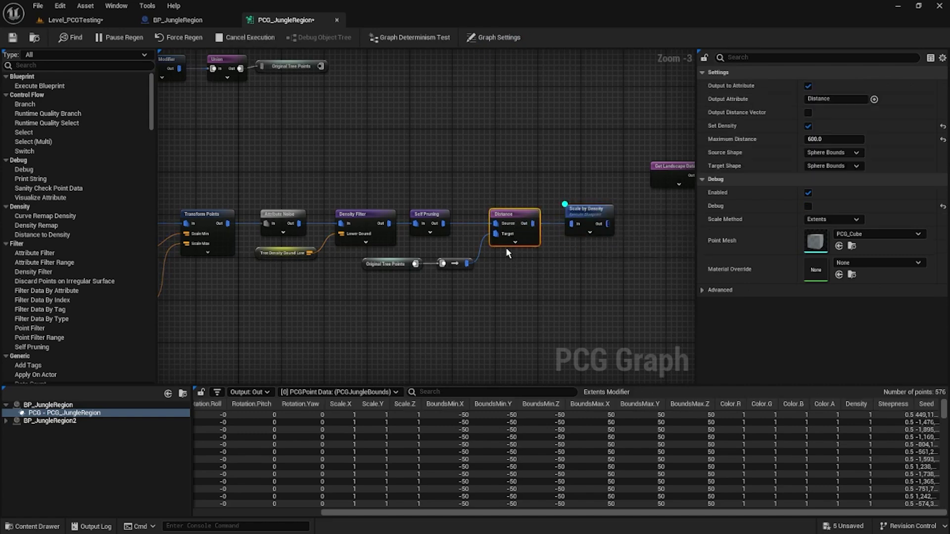
{"action": "left_click", "coordinate": [63, 10]}
{"action": "left_click", "coordinate": [62, 10]}
{"action": "left_click", "coordinate": [62, 21]}
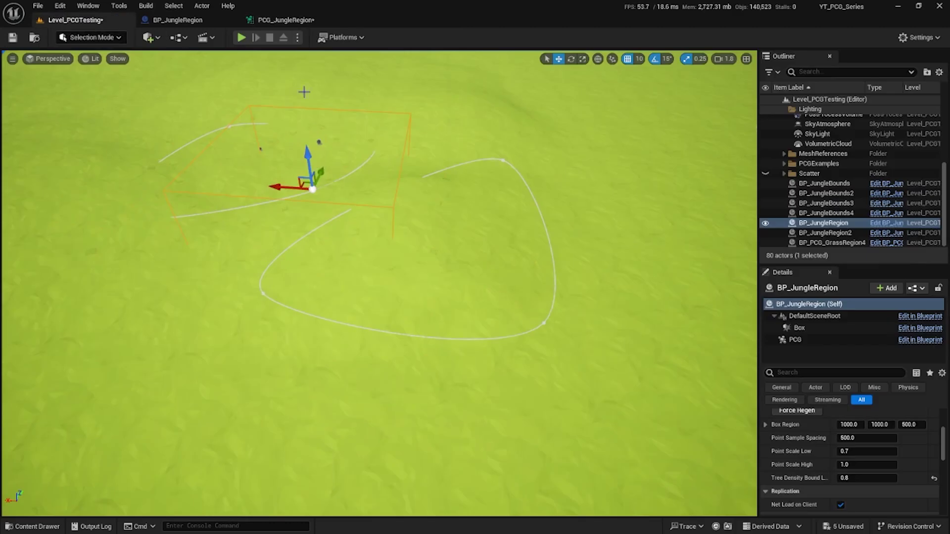
Step: Set the Scale by Density node's Scale Min to 1.0 and Scale Max to 0.5, and check the scaled points in the level
{"action": "left_click", "coordinate": [281, 20]}
{"action": "left_click_drag", "start_coordinate": [584, 152], "coordinate": [593, 266]}
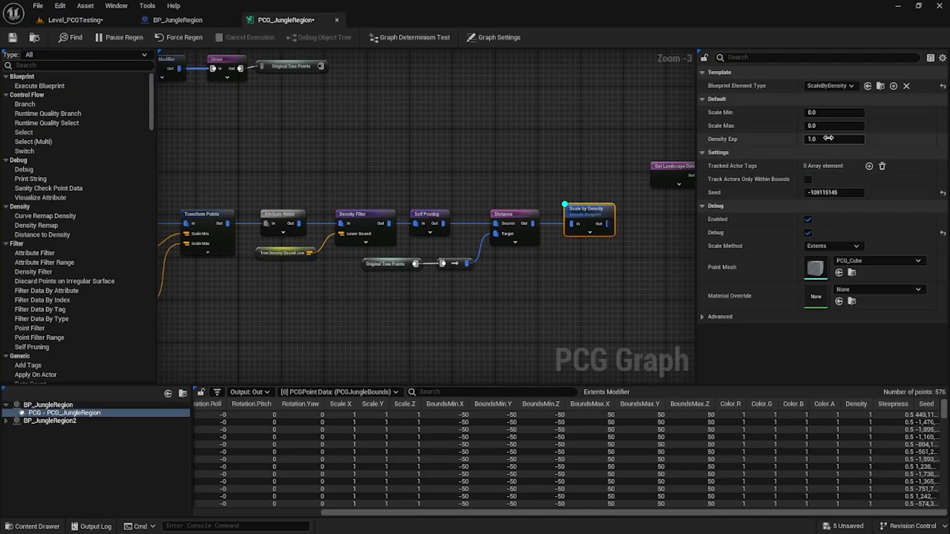
{"action": "left_click", "coordinate": [824, 113]}
{"action": "type", "text": "1"}
{"action": "left_click", "coordinate": [833, 126]}
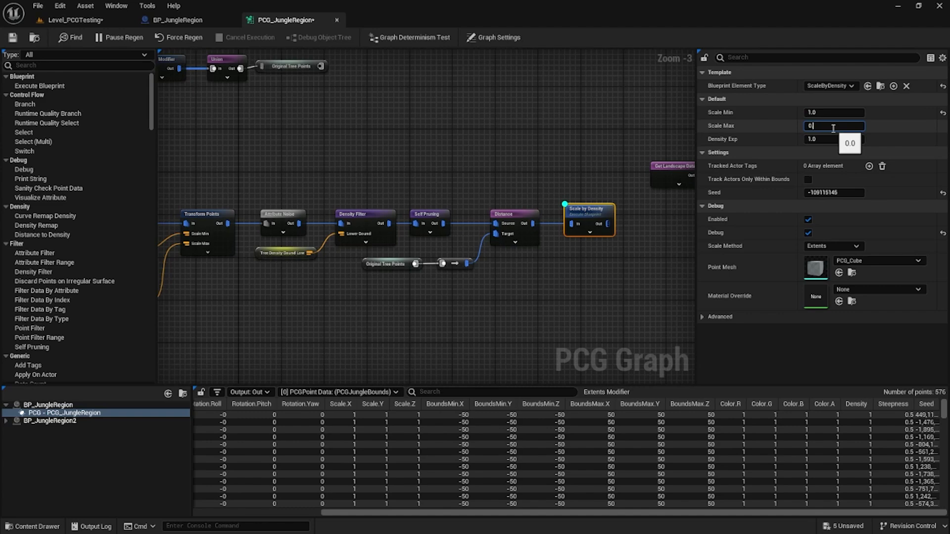
{"action": "type", "text": "0"}
{"action": "key", "text": "Return"}
{"action": "left_click", "coordinate": [63, 21]}
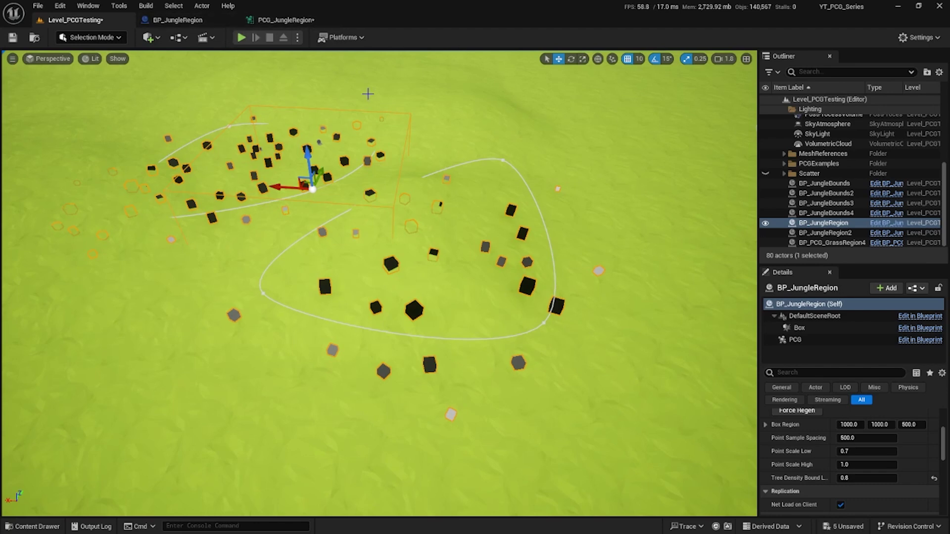
{"action": "left_click", "coordinate": [287, 21]}
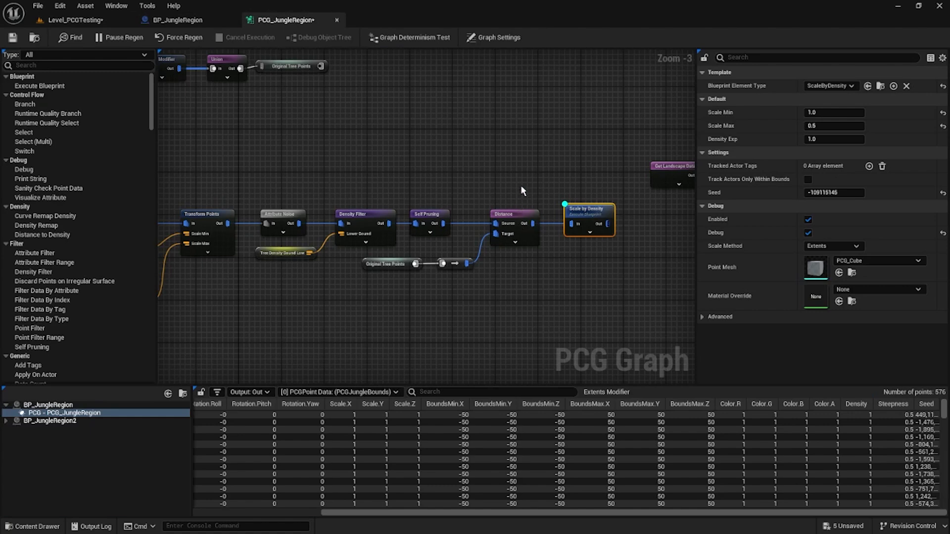
Step: Add a float parameter named DistanceSpread to the graph settings
{"action": "left_click", "coordinate": [514, 216]}
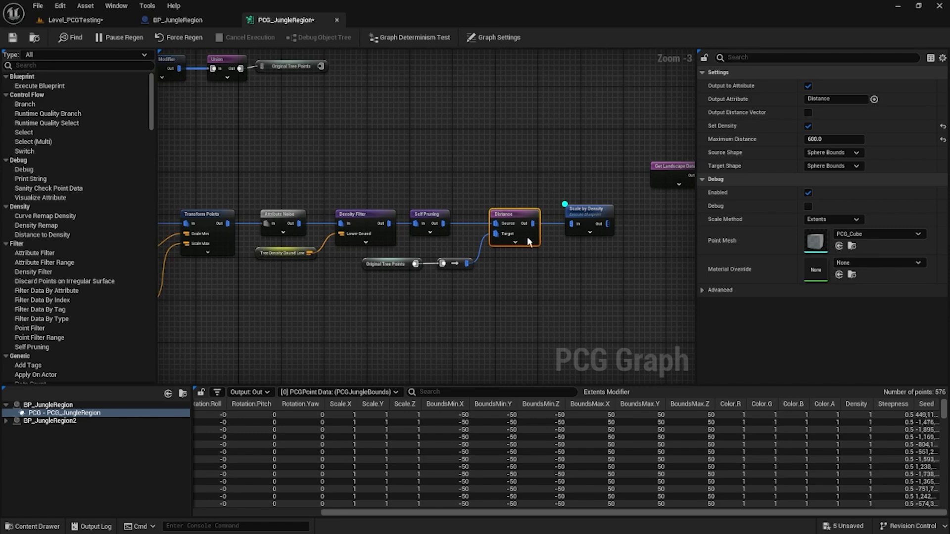
{"action": "left_click", "coordinate": [494, 37]}
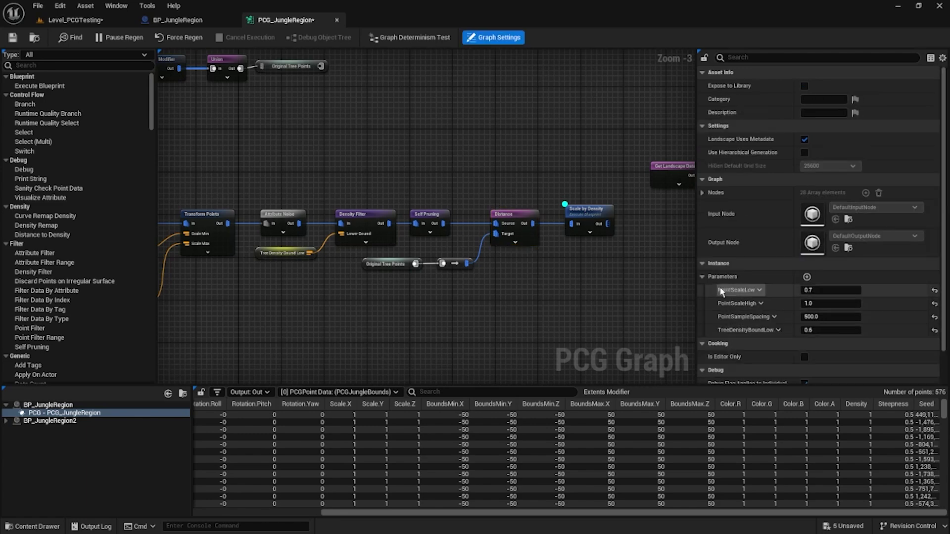
{"action": "left_click", "coordinate": [806, 277]}
{"action": "left_click", "coordinate": [746, 342]}
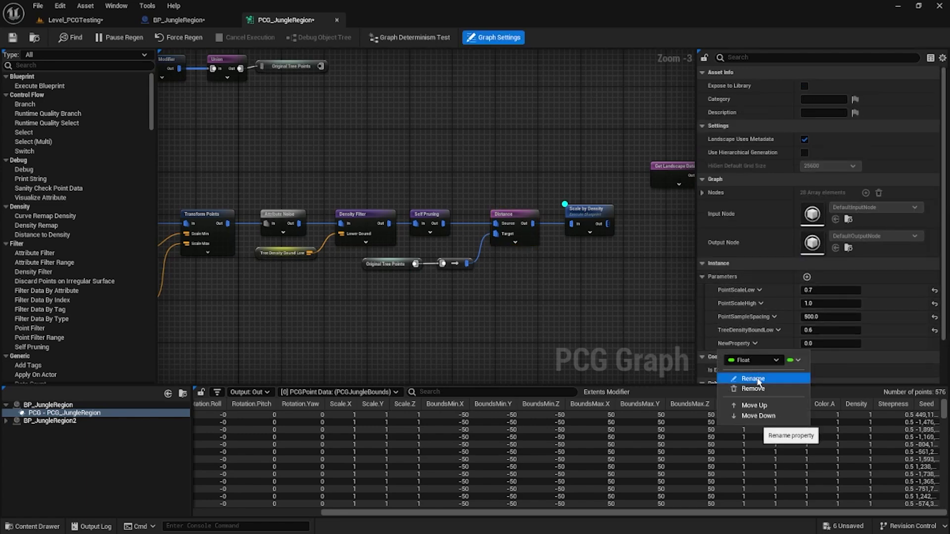
{"action": "left_click", "coordinate": [757, 380]}
{"action": "type", "text": "dis"}
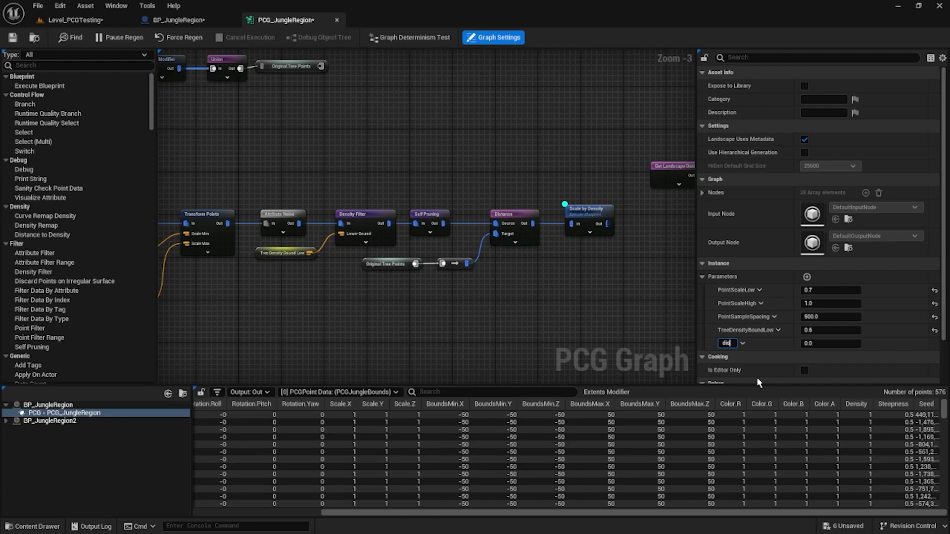
{"action": "key", "text": "BackSpace"}
{"action": "key", "text": "BackSpace"}
{"action": "key", "text": "BackSpace"}
{"action": "type", "text": "DistanceSpread"}
{"action": "key", "text": "Return"}
Step: Set the DistanceSpread graph parameter's default value to 600
{"action": "left_click", "coordinate": [819, 343]}
{"action": "type", "text": "600"}
{"action": "key", "text": "Return"}
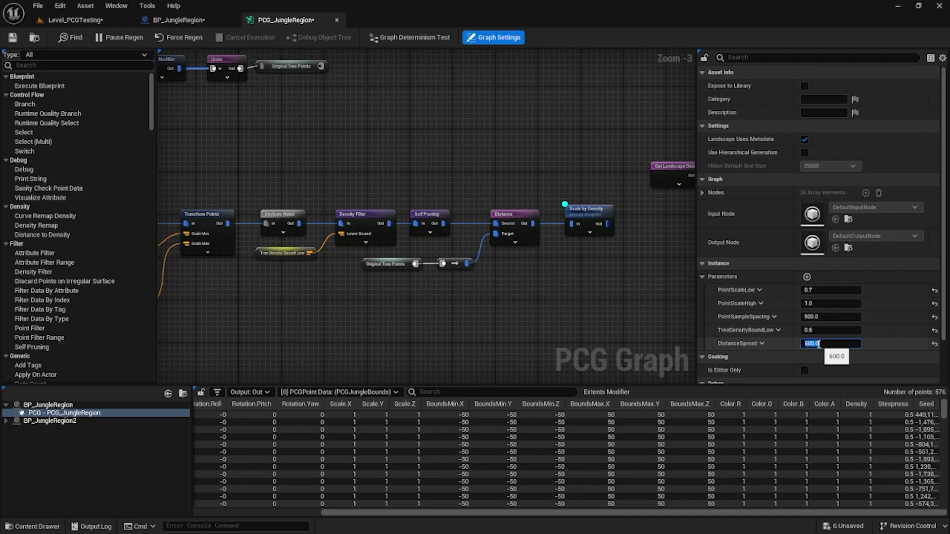
Step: Add a Get DistanceSpread node and connect it to the Distance node's exposed Maximum Distance input
{"action": "right_click", "coordinate": [423, 297]}
{"action": "type", "text": "distanc"}
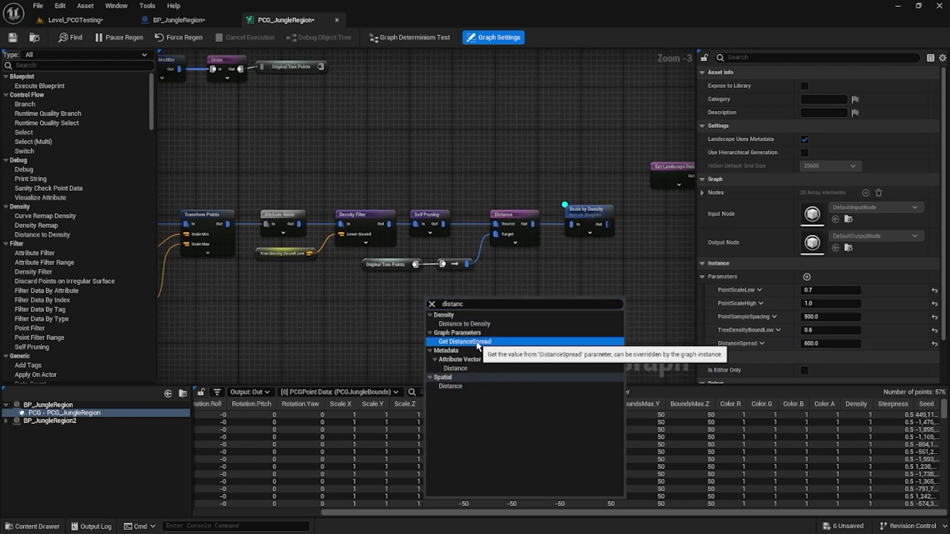
{"action": "left_click", "coordinate": [465, 341]}
{"action": "left_click", "coordinate": [515, 242]}
{"action": "left_click_drag", "start_coordinate": [463, 303], "coordinate": [514, 296]}
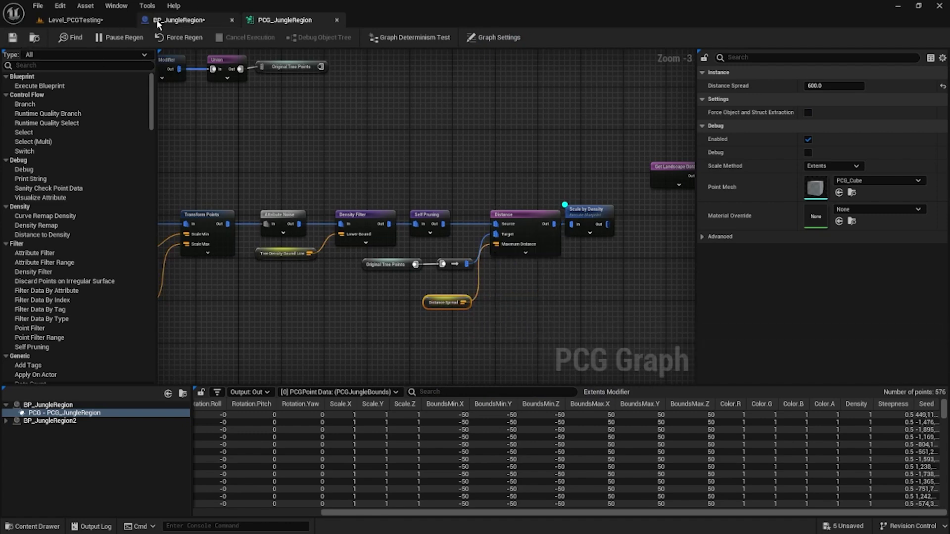
Step: In BP_JungleRegion's Construction Script, duplicate the TreeDensityBoundLow Set Float Parameter node and chain the copy's execution after the original
{"action": "left_click", "coordinate": [176, 20]}
{"action": "left_click_drag", "start_coordinate": [538, 181], "coordinate": [577, 259]}
{"action": "key", "text": "ctrl+c"}
{"action": "key", "text": "ctrl+v"}
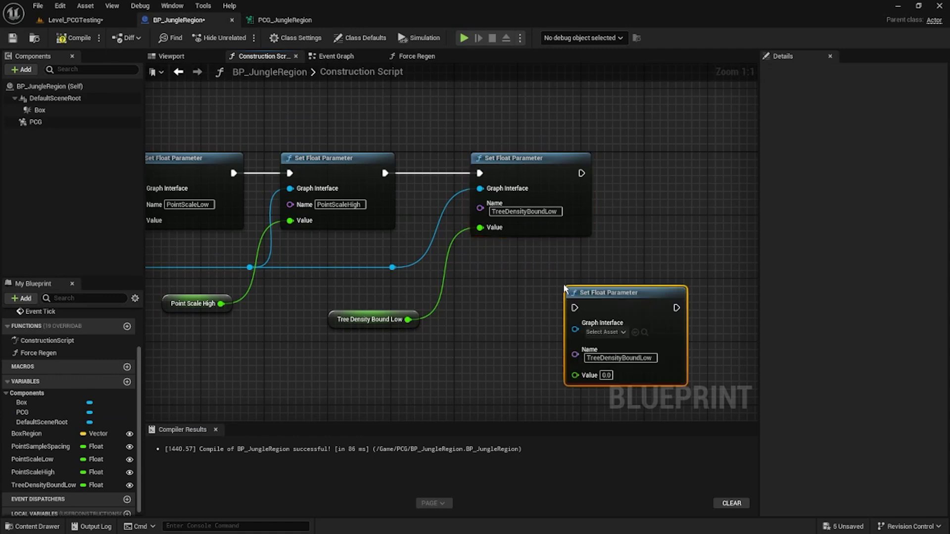
{"action": "left_click_drag", "start_coordinate": [616, 310], "coordinate": [679, 207]}
{"action": "left_click_drag", "start_coordinate": [581, 173], "coordinate": [664, 165]}
Step: Set the duplicated Set Float Parameter node's Name to DistanceSpread and its Value to 600
{"action": "left_click", "coordinate": [668, 224]}
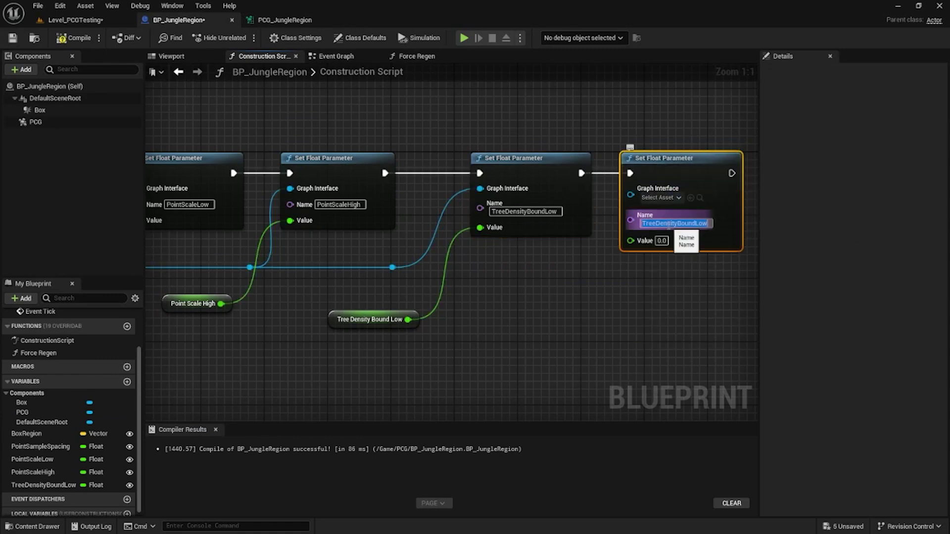
{"action": "type", "text": "Dis"}
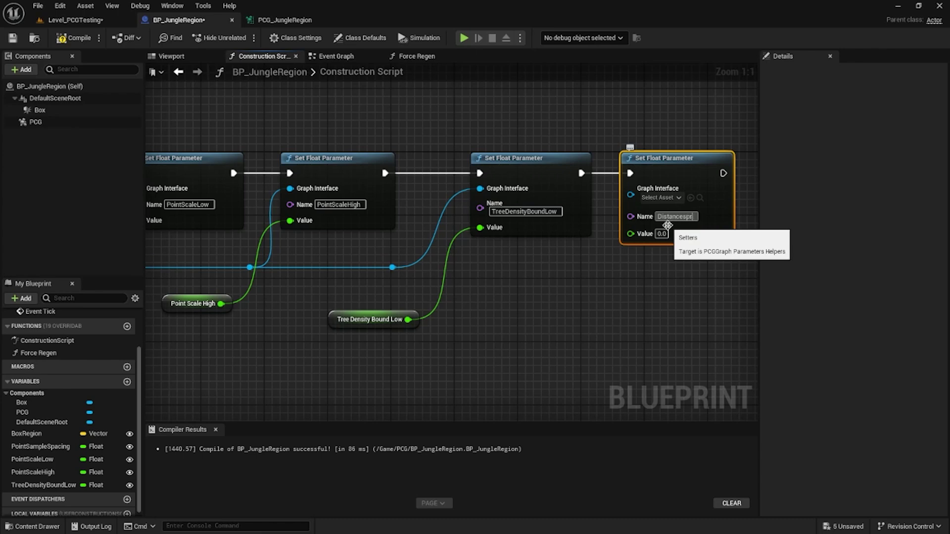
{"action": "type", "text": "tanceSpread"}
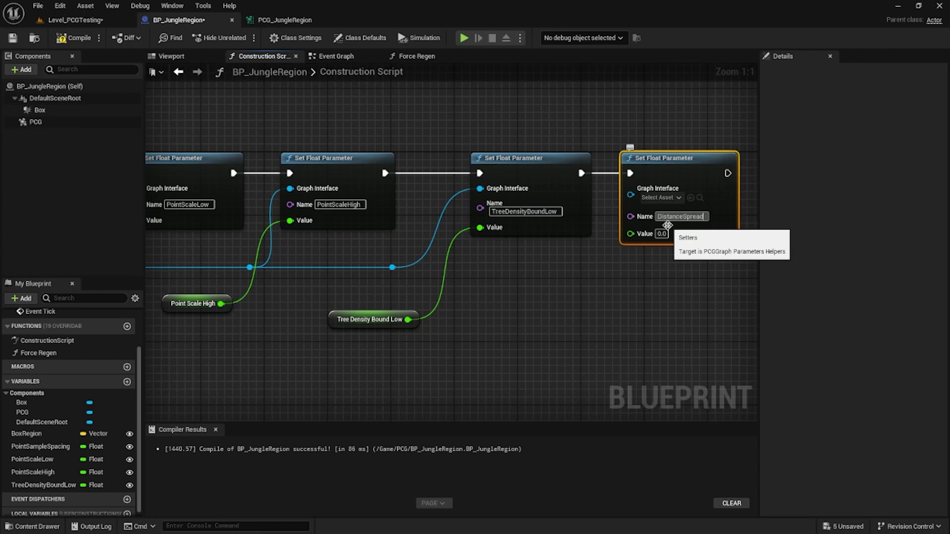
{"action": "key", "text": "Return"}
{"action": "left_click", "coordinate": [663, 233]}
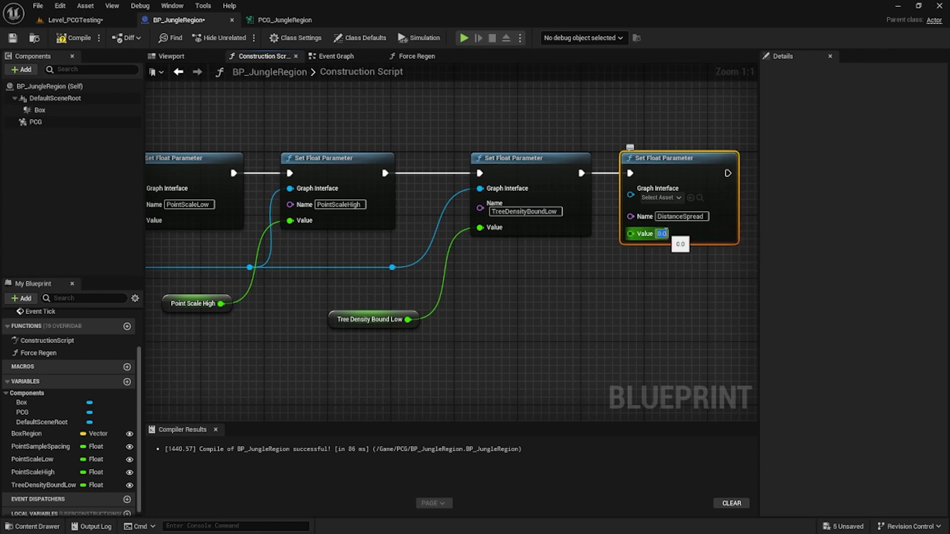
{"action": "type", "text": "600"}
{"action": "key", "text": "Return"}
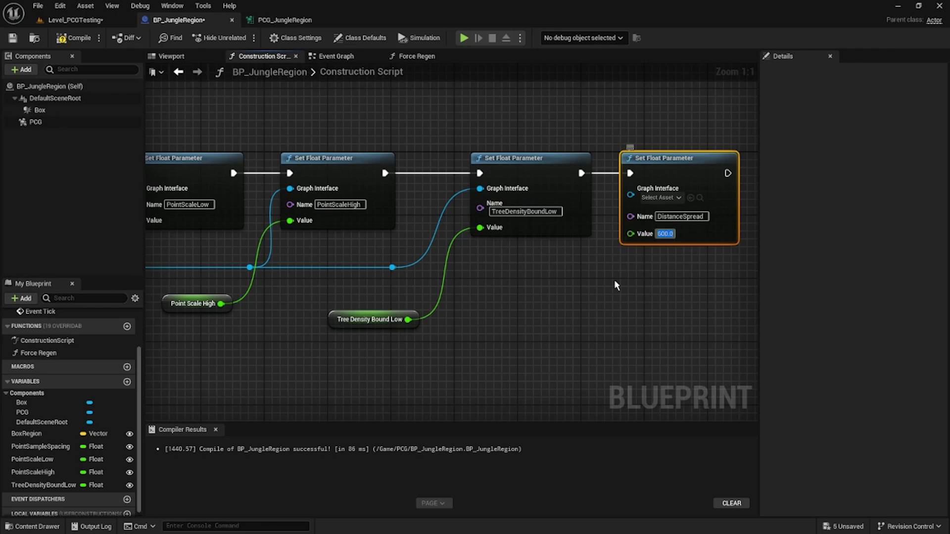
Step: Promote the new Set Float Parameter node's Value input to a variable named DistanceSpread and place its getter below the node
{"action": "right_click", "coordinate": [632, 233]}
{"action": "left_click", "coordinate": [641, 268]}
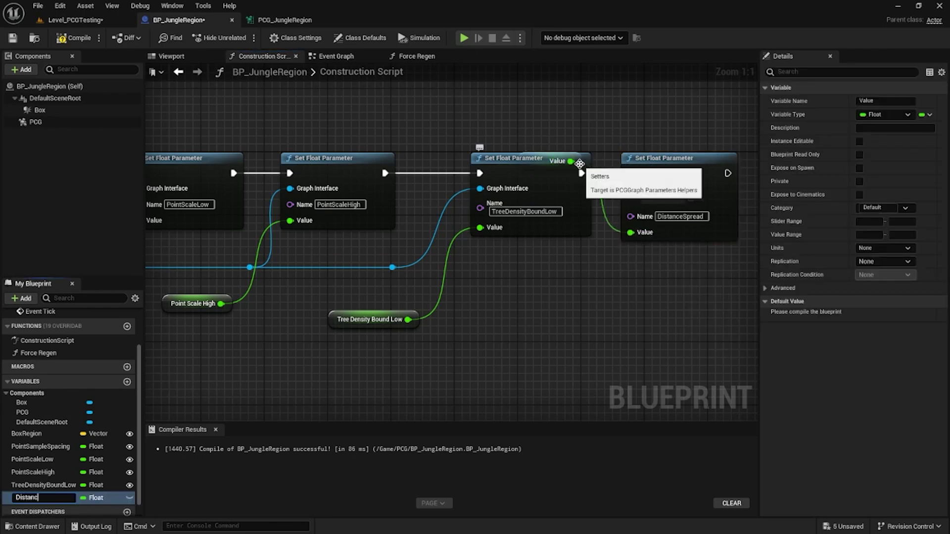
{"action": "type", "text": "DistanceSpread"}
{"action": "key", "text": "Return"}
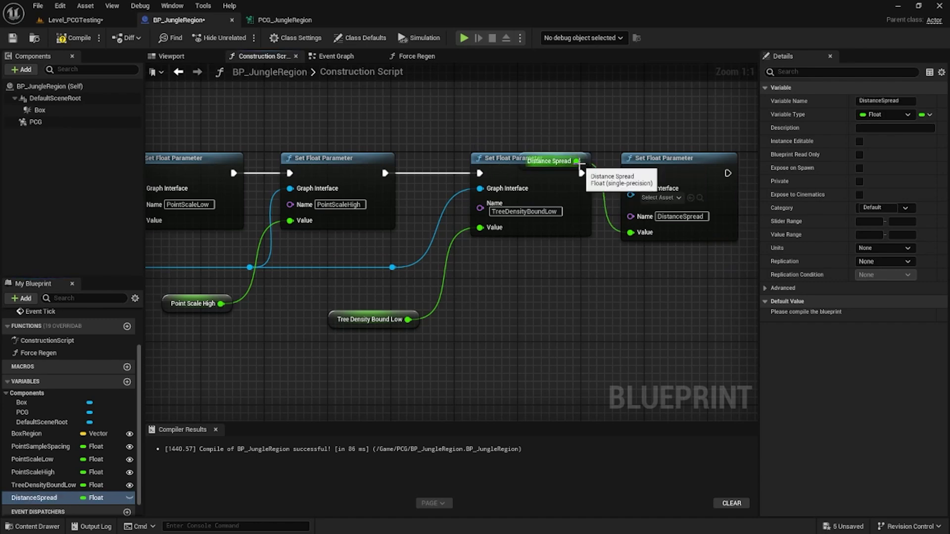
{"action": "left_click_drag", "start_coordinate": [553, 166], "coordinate": [536, 280]}
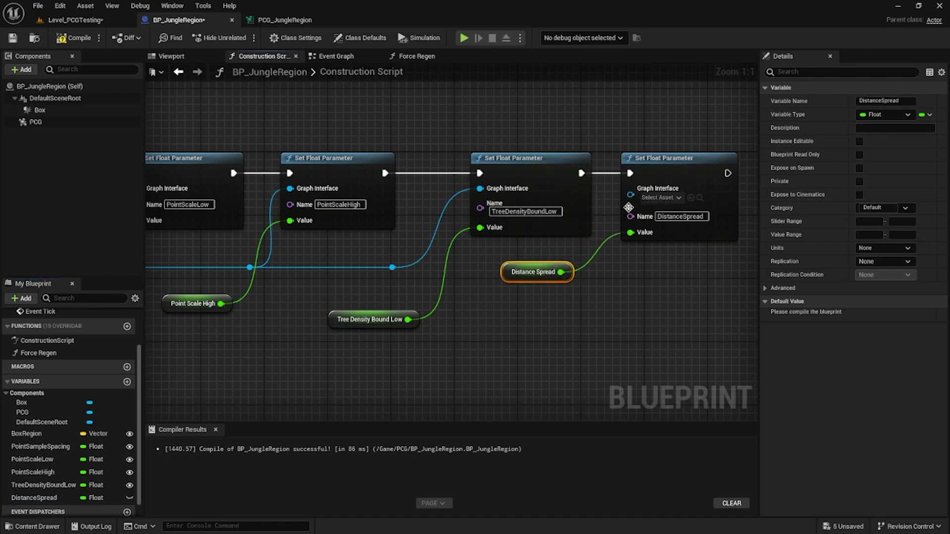
Step: Wire the DistanceSpread node's Graph Interface to the shared graph line through a reroute point, tidy the nodes, then compile and save
{"action": "left_click_drag", "start_coordinate": [630, 195], "coordinate": [393, 268]}
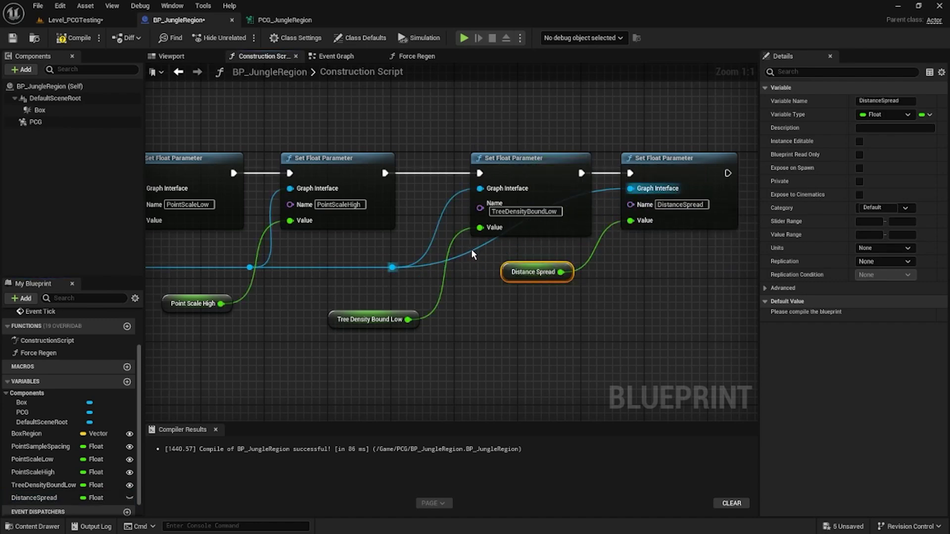
{"action": "double_click", "coordinate": [470, 248]}
{"action": "left_click_drag", "start_coordinate": [470, 248], "coordinate": [603, 277]}
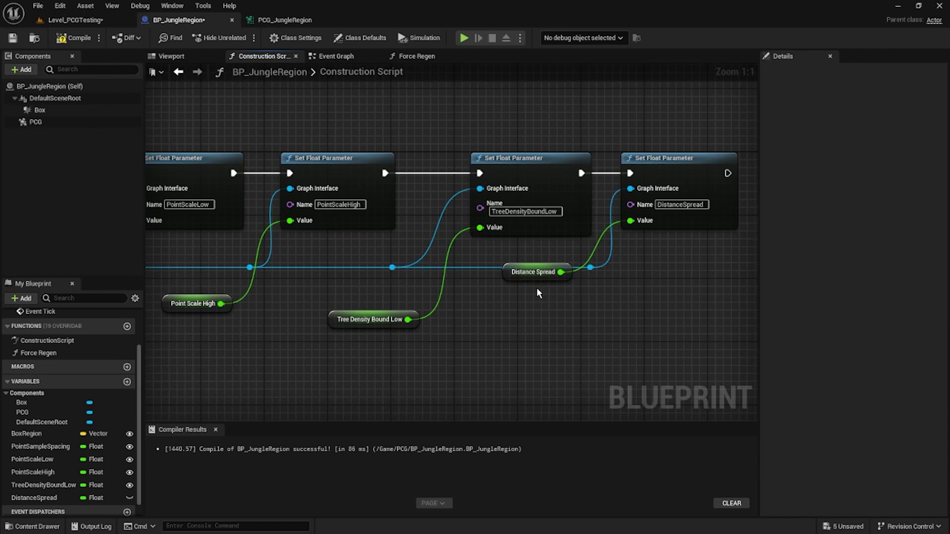
{"action": "left_click_drag", "start_coordinate": [503, 271], "coordinate": [495, 327]}
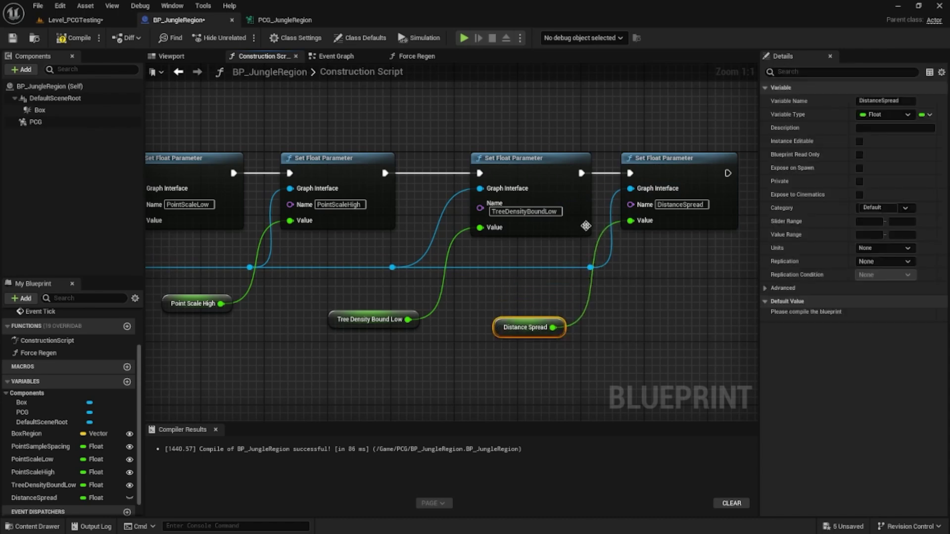
{"action": "left_click_drag", "start_coordinate": [670, 163], "coordinate": [686, 163]}
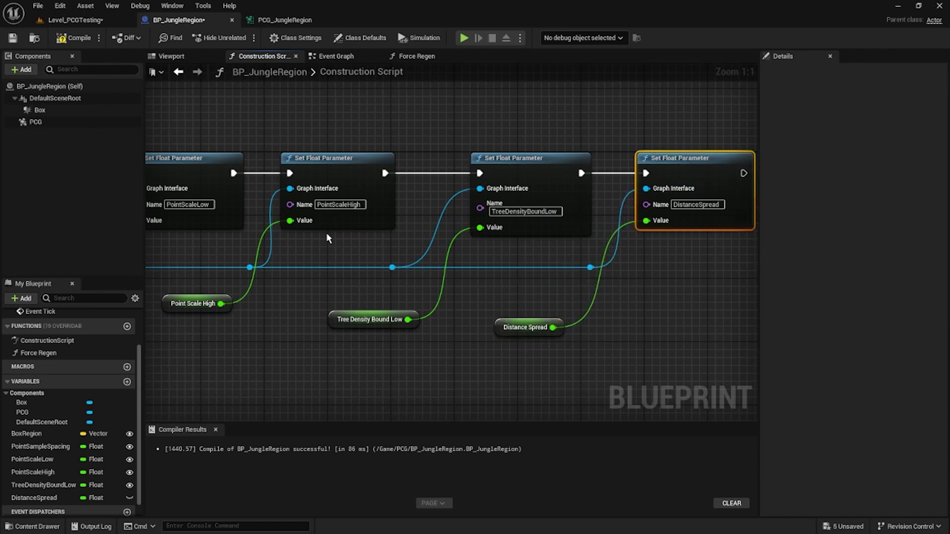
{"action": "left_click", "coordinate": [70, 38]}
{"action": "left_click", "coordinate": [21, 36]}
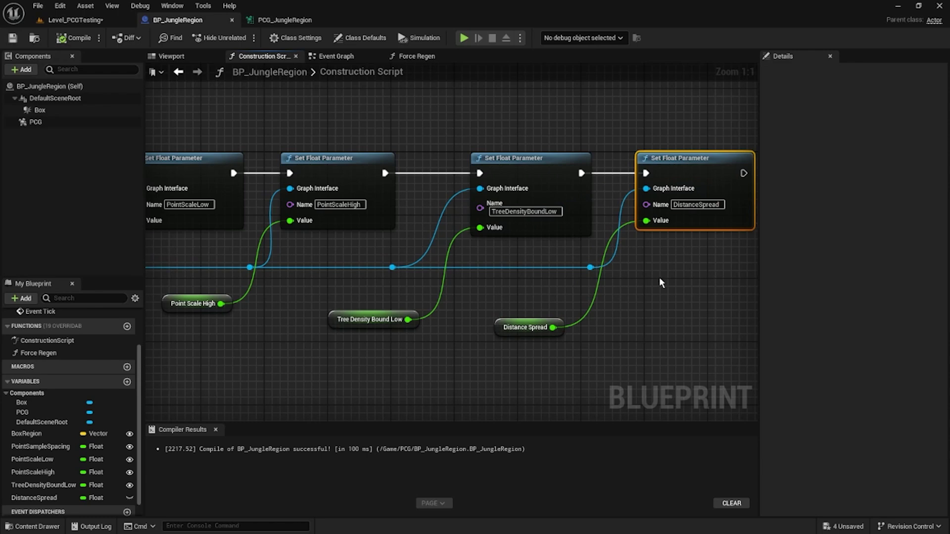
Step: Make the DistanceSpread variable instance editable, then compile and save BP_JungleRegion
{"action": "left_click_drag", "start_coordinate": [568, 361], "coordinate": [478, 304]}
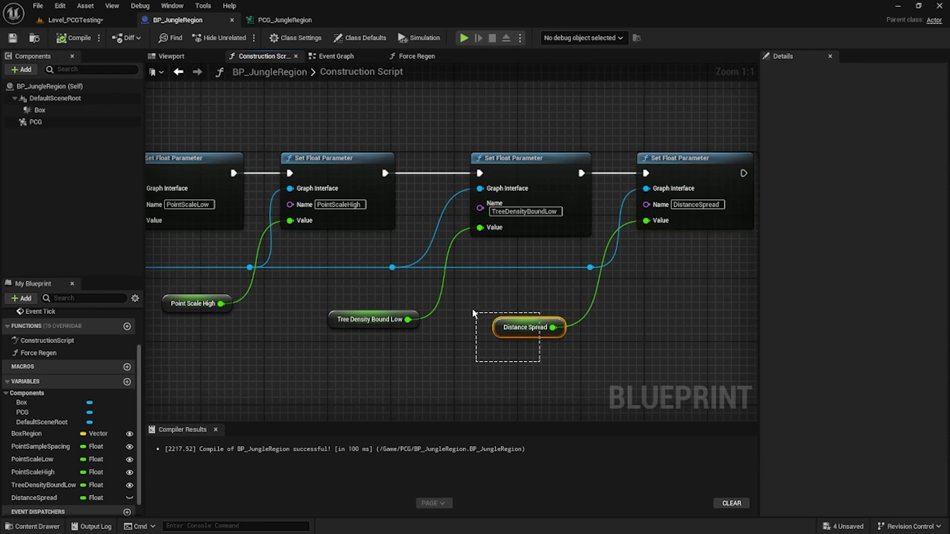
{"action": "left_click", "coordinate": [132, 499]}
{"action": "left_click", "coordinate": [130, 499]}
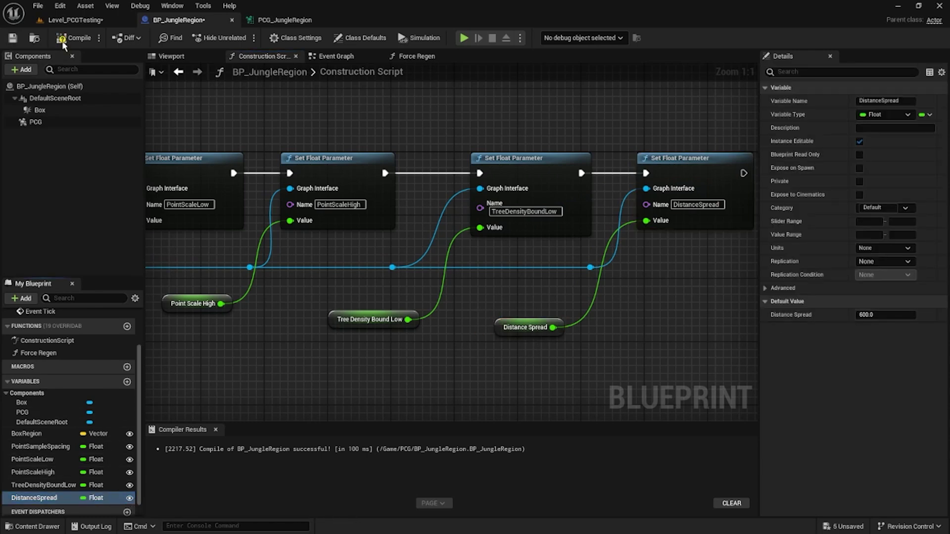
{"action": "left_click", "coordinate": [69, 38]}
{"action": "left_click", "coordinate": [12, 38]}
Step: In PCG_JungleRegion, move the Distance Spread getter closer to the Distance node and shift Scale by Density farther along the chain
{"action": "left_click", "coordinate": [284, 20]}
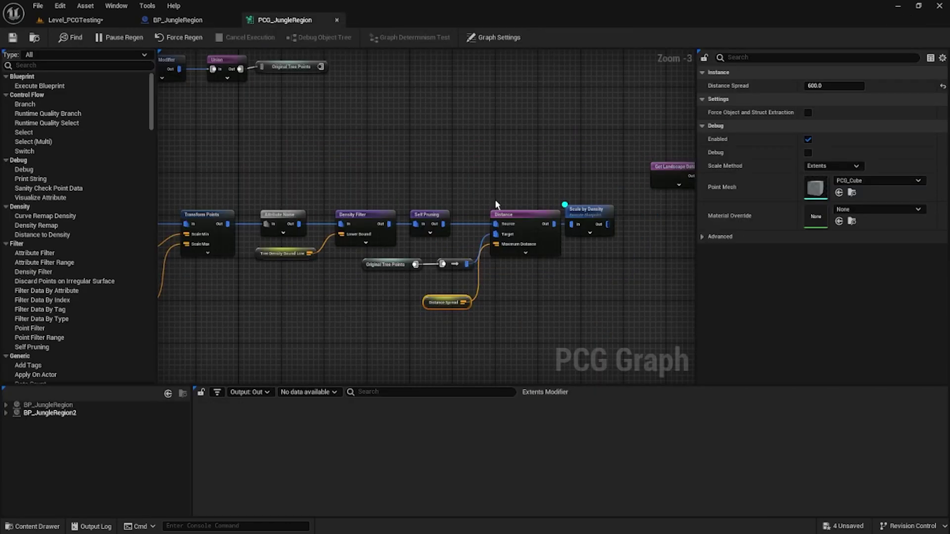
{"action": "left_click_drag", "start_coordinate": [432, 305], "coordinate": [445, 288]}
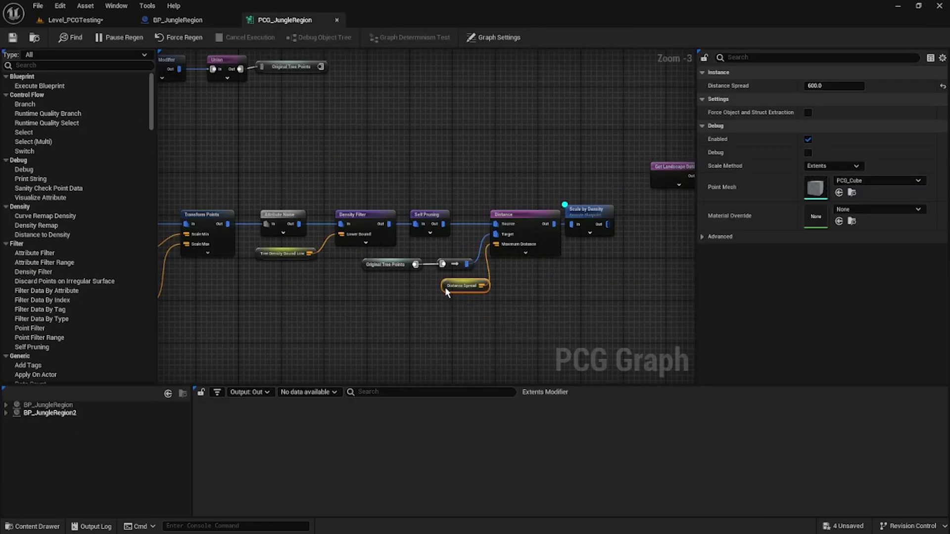
{"action": "left_click", "coordinate": [601, 225]}
{"action": "left_click_drag", "start_coordinate": [602, 226], "coordinate": [617, 226]}
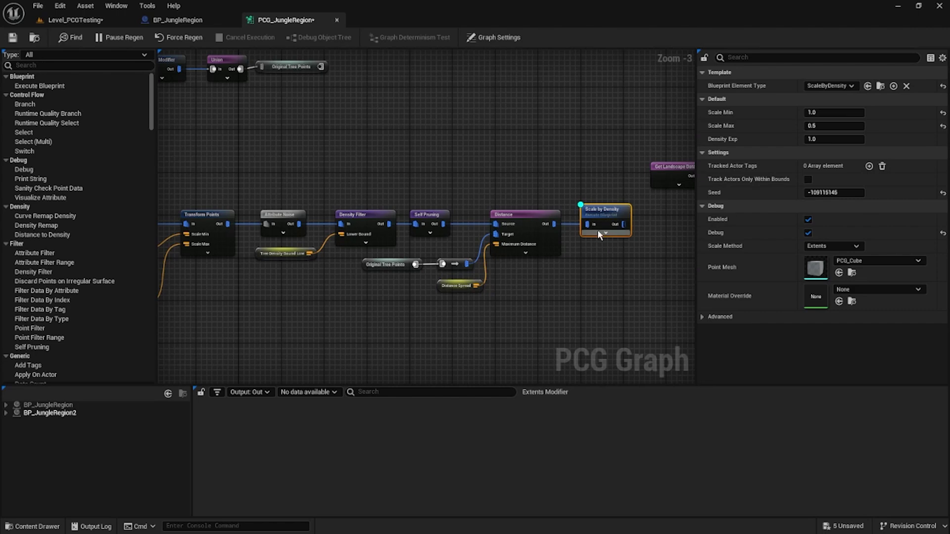
{"action": "left_click_drag", "start_coordinate": [599, 190], "coordinate": [592, 258]}
{"action": "left_click_drag", "start_coordinate": [605, 213], "coordinate": [657, 214]}
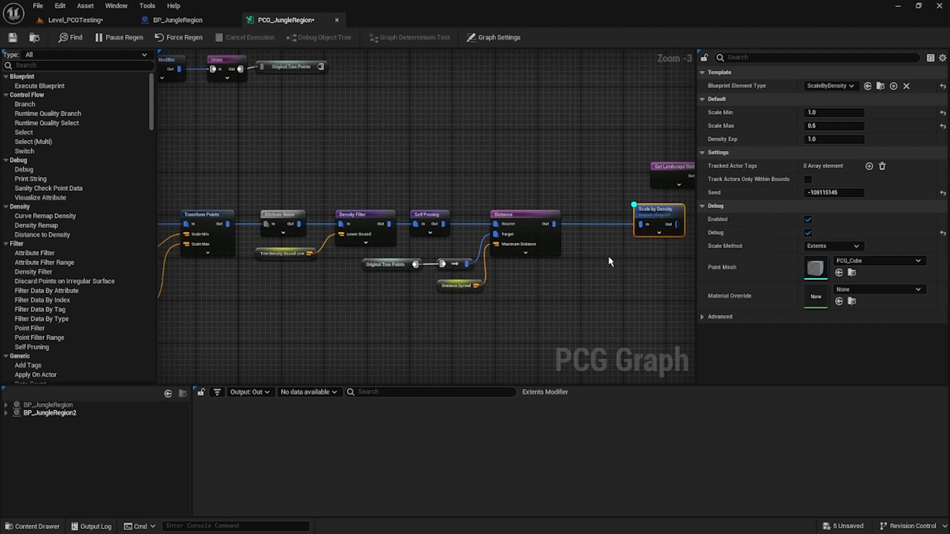
{"action": "right_click_drag", "start_coordinate": [562, 209], "coordinate": [474, 212]}
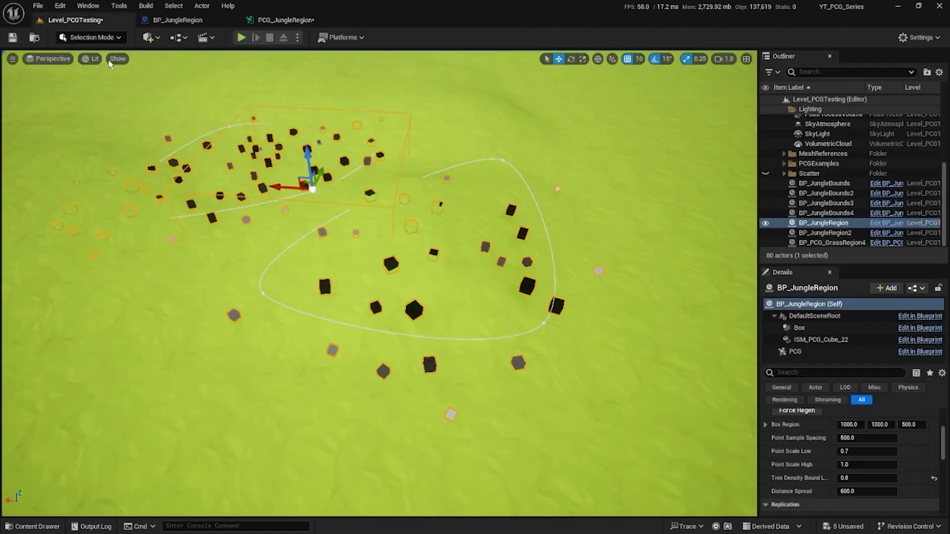
Step: Connect Scale by Density to the Projection node, turn off its debug display, and view the spawned trees in the level
{"action": "left_click", "coordinate": [60, 20]}
{"action": "left_click", "coordinate": [286, 20]}
{"action": "scroll", "coordinate": [399, 178], "scroll_direction": "up", "scroll_amount": 2}
{"action": "left_click_drag", "start_coordinate": [418, 138], "coordinate": [363, 221]}
{"action": "left_click_drag", "start_coordinate": [555, 203], "coordinate": [479, 217]}
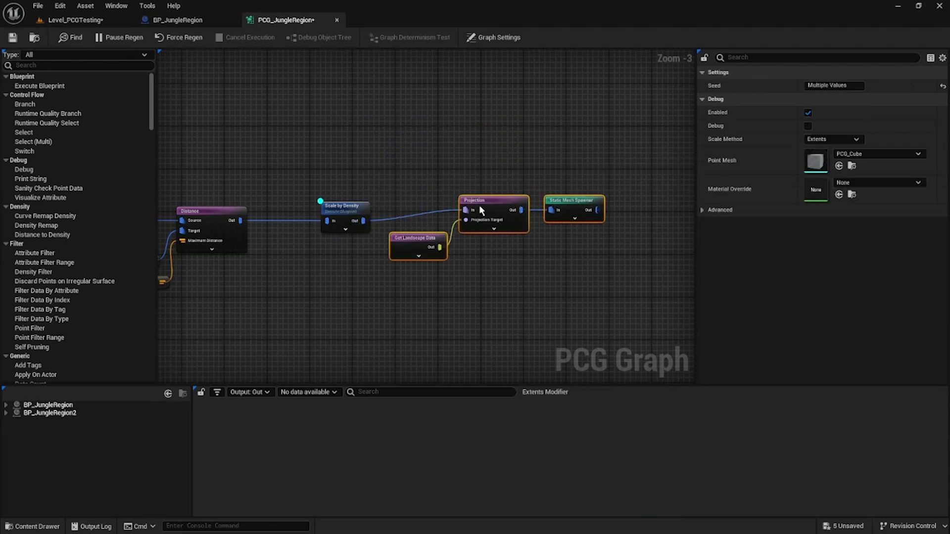
{"action": "left_click_drag", "start_coordinate": [322, 154], "coordinate": [346, 212]}
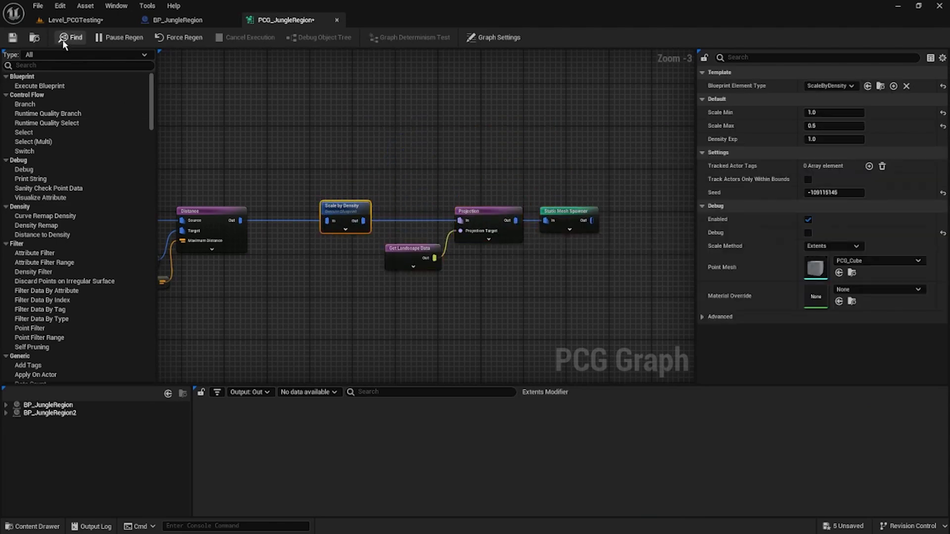
{"action": "left_click", "coordinate": [75, 20]}
{"action": "right_click_drag", "start_coordinate": [572, 405], "coordinate": [547, 264]}
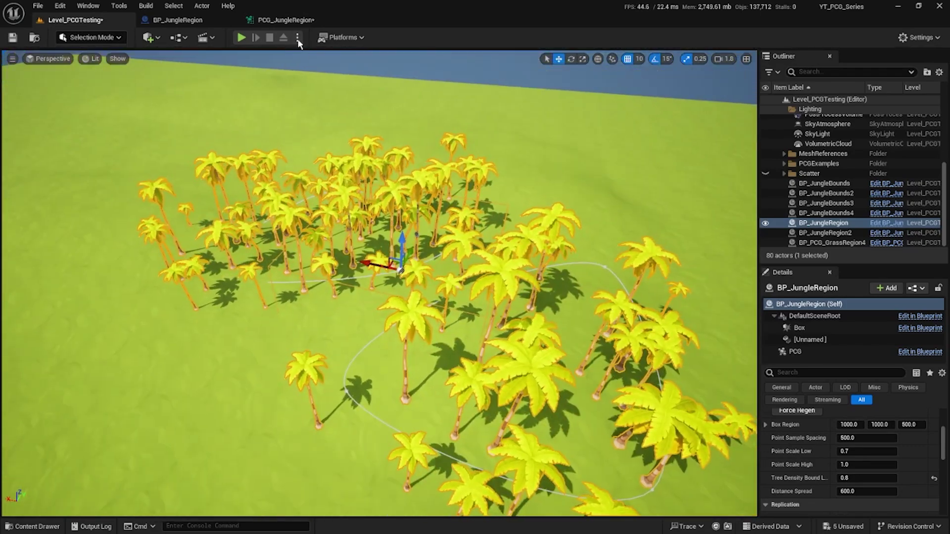
Step: Add a Density Filter node, duplicate it, and wire the original between Distance and Scale by Density
{"action": "left_click", "coordinate": [286, 20]}
{"action": "left_click_drag", "start_coordinate": [474, 213], "coordinate": [538, 213]}
{"action": "left_click", "coordinate": [387, 200]}
{"action": "right_click", "coordinate": [388, 186]}
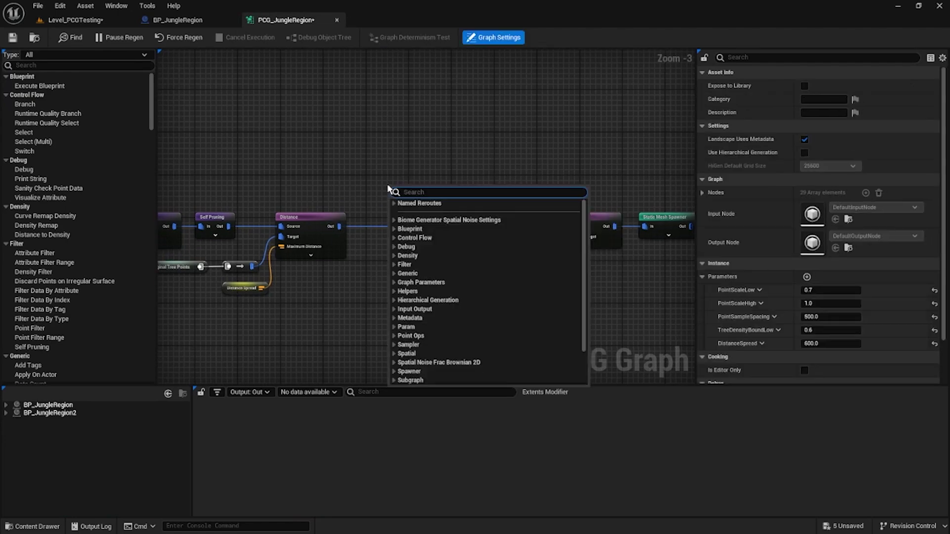
{"action": "type", "text": "densi"}
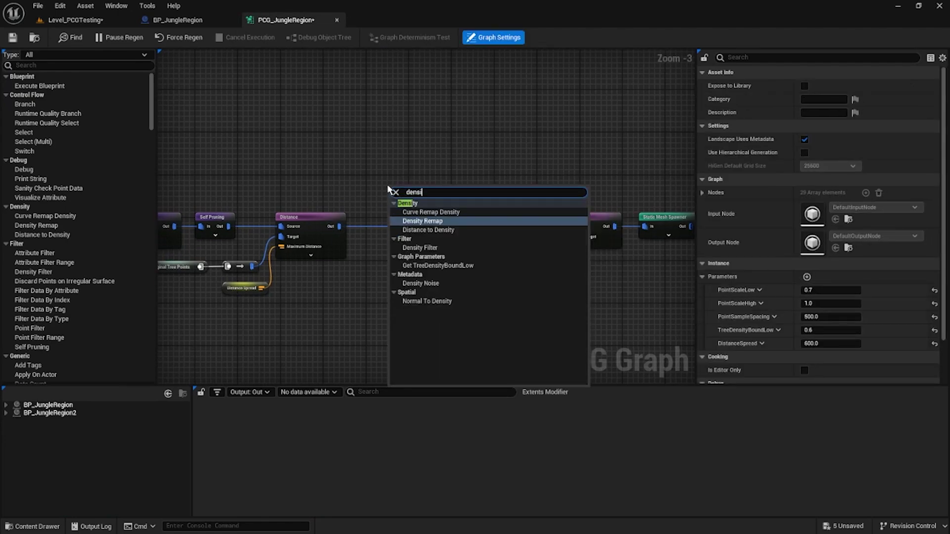
{"action": "left_click", "coordinate": [465, 247]}
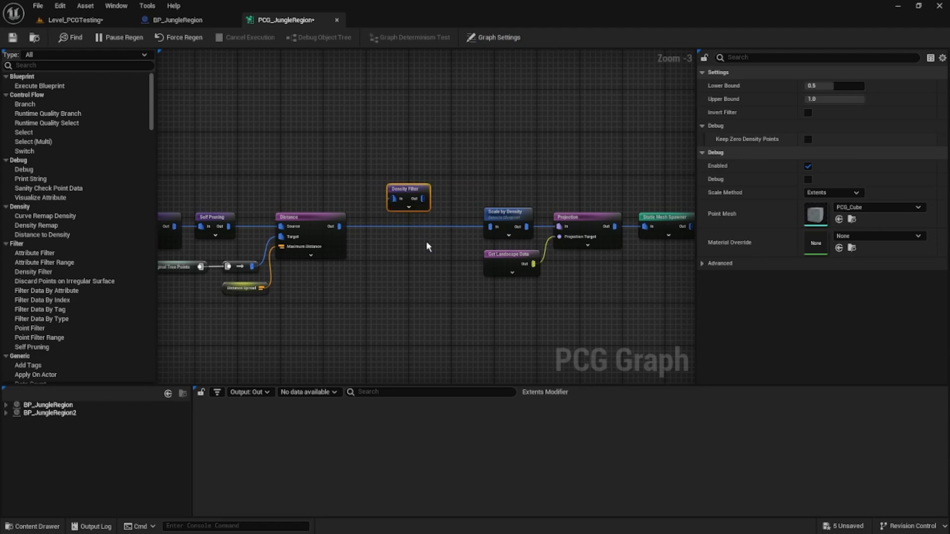
{"action": "key", "text": "ctrl+d"}
{"action": "left_click_drag", "start_coordinate": [339, 226], "coordinate": [493, 227]}
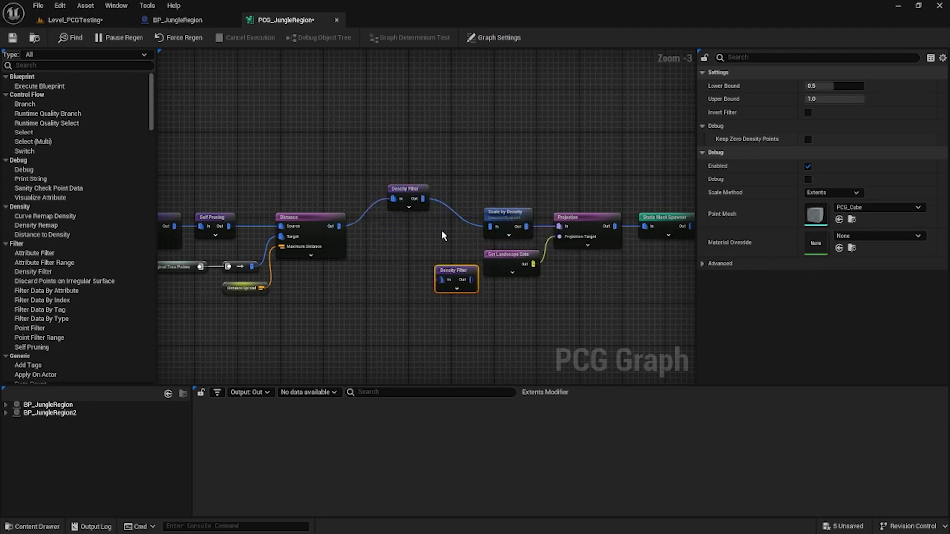
Step: Align the Scale by Density chain with the first Density Filter and connect Distance's output to the duplicate filter below it
{"action": "left_click_drag", "start_coordinate": [673, 323], "coordinate": [481, 203]}
{"action": "right_click_drag", "start_coordinate": [481, 203], "coordinate": [396, 199]}
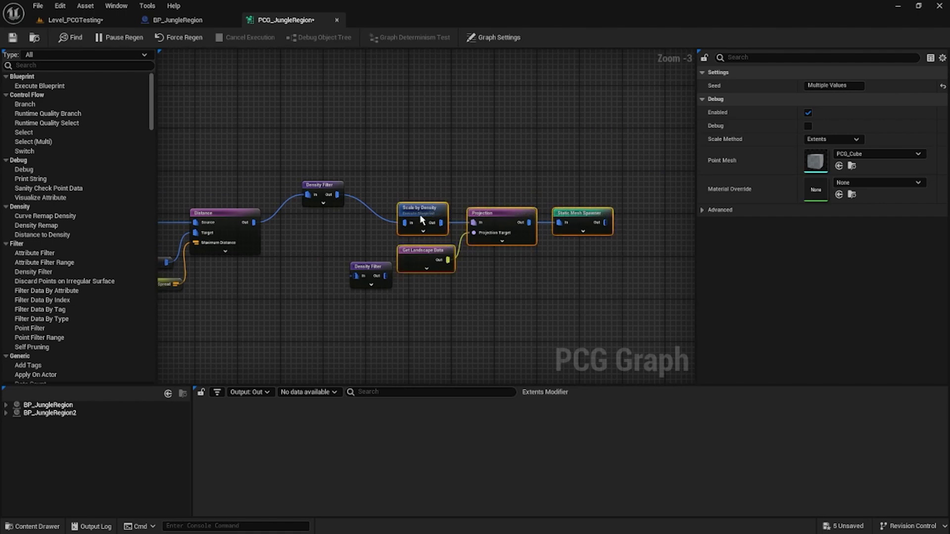
{"action": "left_click_drag", "start_coordinate": [420, 215], "coordinate": [447, 191]}
{"action": "left_click", "coordinate": [413, 250]}
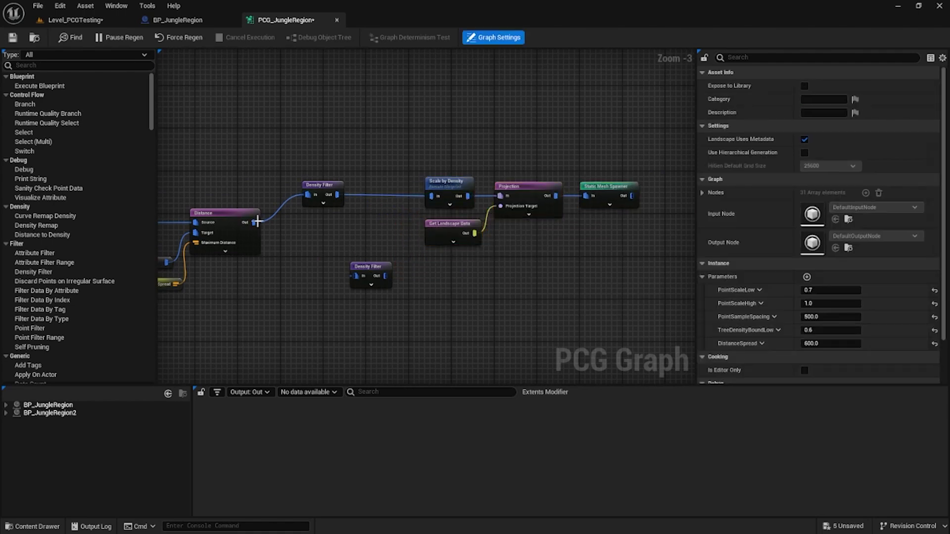
{"action": "left_click_drag", "start_coordinate": [254, 222], "coordinate": [318, 280]}
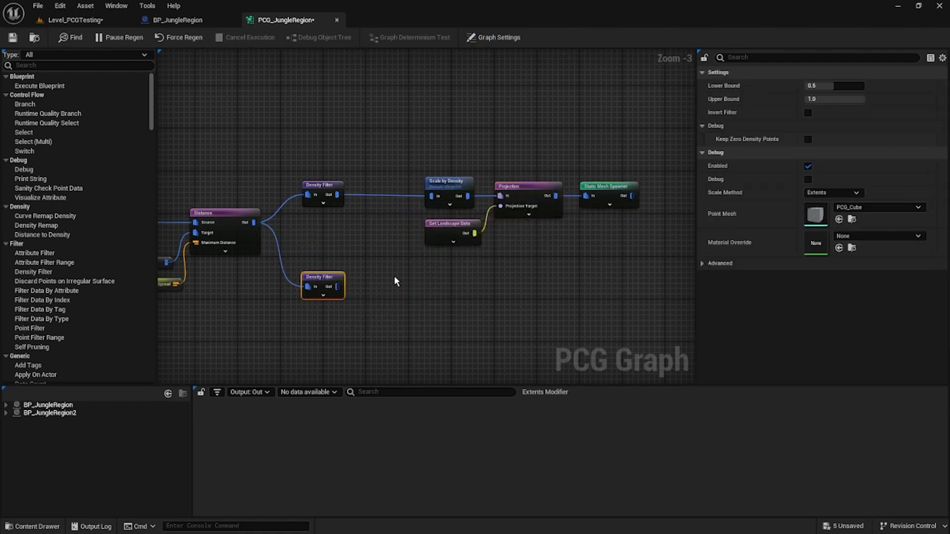
{"action": "left_click", "coordinate": [470, 292]}
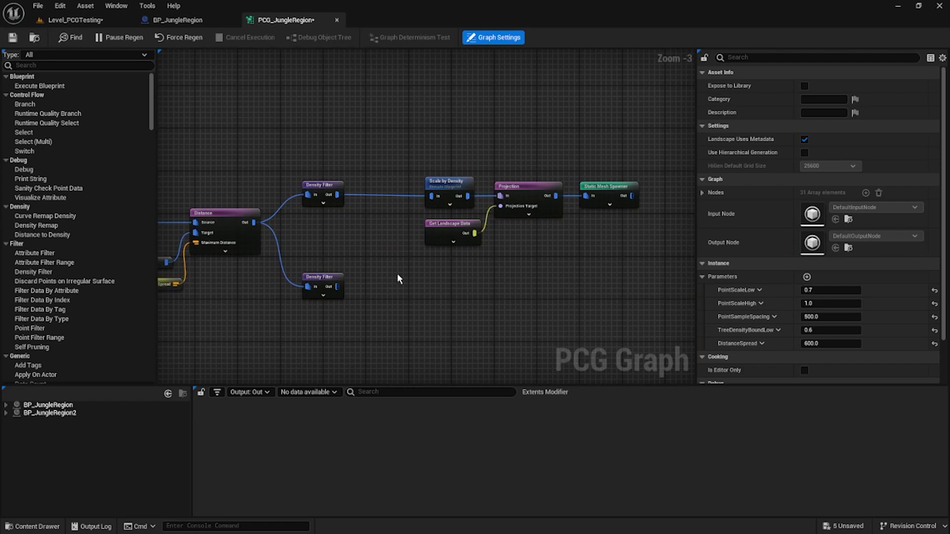
Step: Add a graph parameter named TreeRegionBound with a default value of 0.6
{"action": "left_click", "coordinate": [806, 277]}
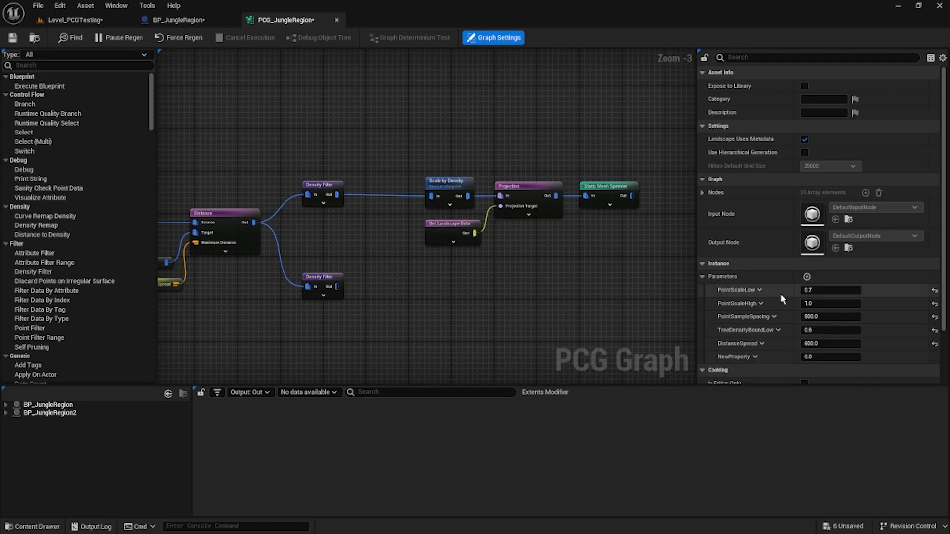
{"action": "right_click", "coordinate": [745, 357]}
{"action": "left_click", "coordinate": [749, 391]}
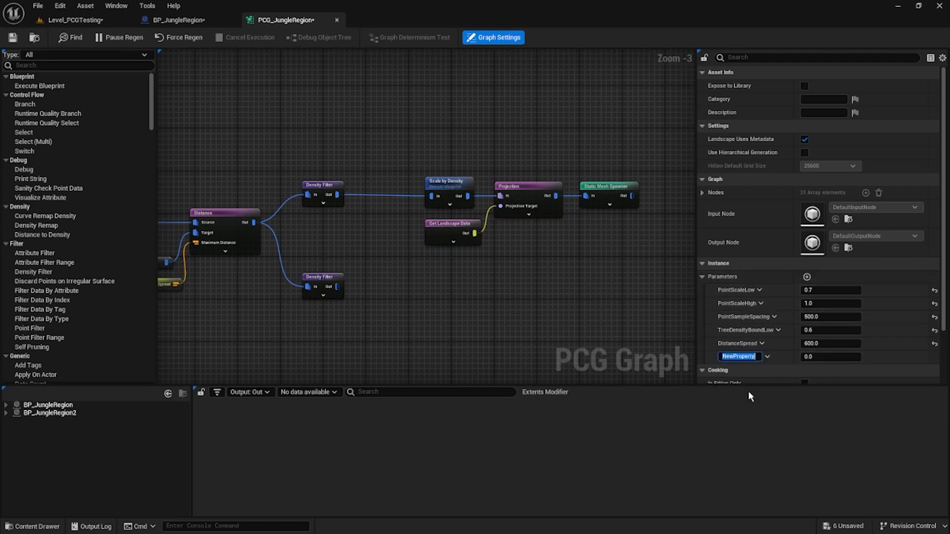
{"action": "type", "text": "TreeRegionBound"}
{"action": "key", "text": "Return"}
{"action": "left_click", "coordinate": [820, 358]}
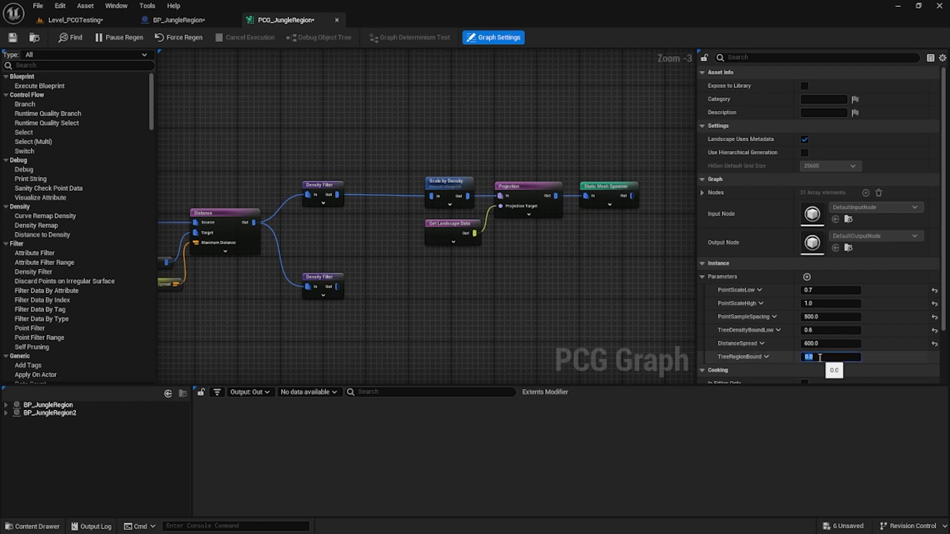
{"action": "left_click", "coordinate": [391, 239]}
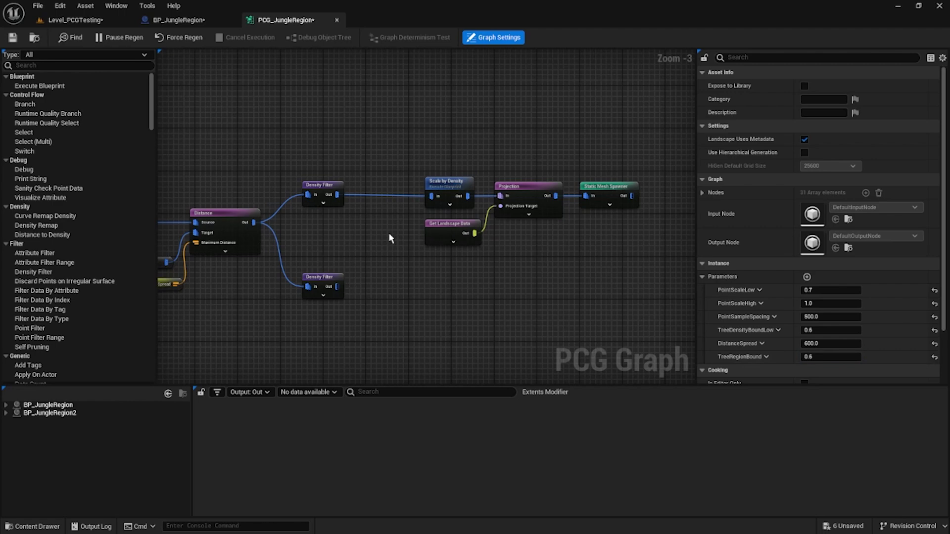
Step: Move the upper Density Filter next to Scale by Density and add a reroute point on its wire from Distance
{"action": "right_click_drag", "start_coordinate": [383, 278], "coordinate": [419, 280]}
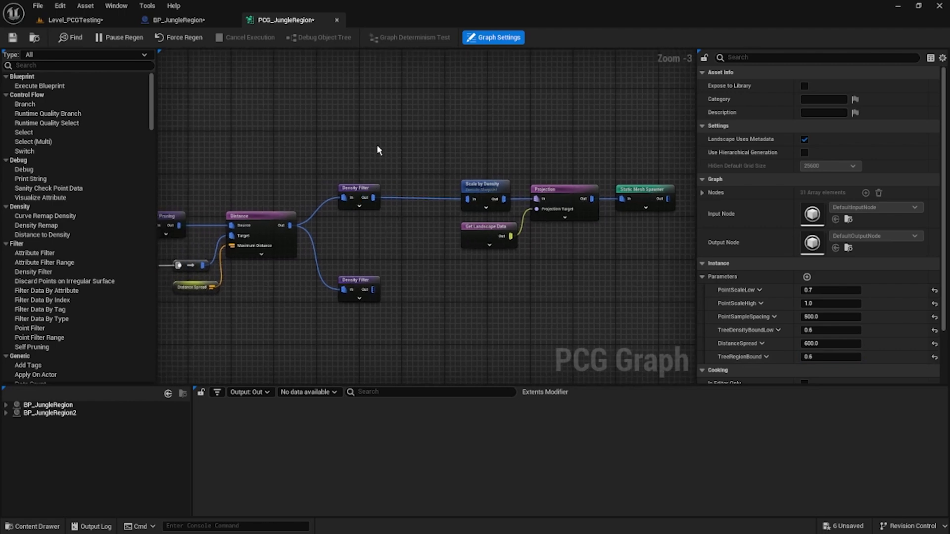
{"action": "left_click", "coordinate": [369, 206]}
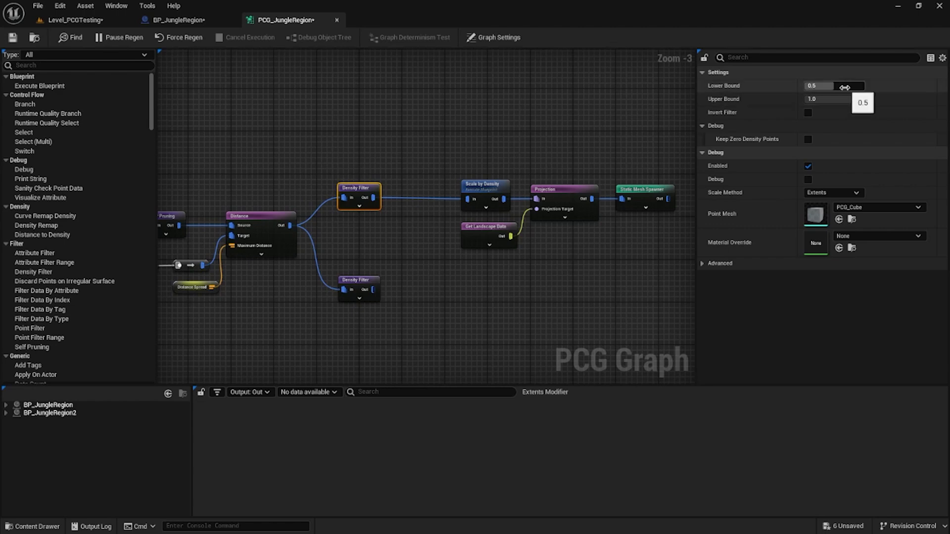
{"action": "left_click_drag", "start_coordinate": [836, 86], "coordinate": [806, 85]}
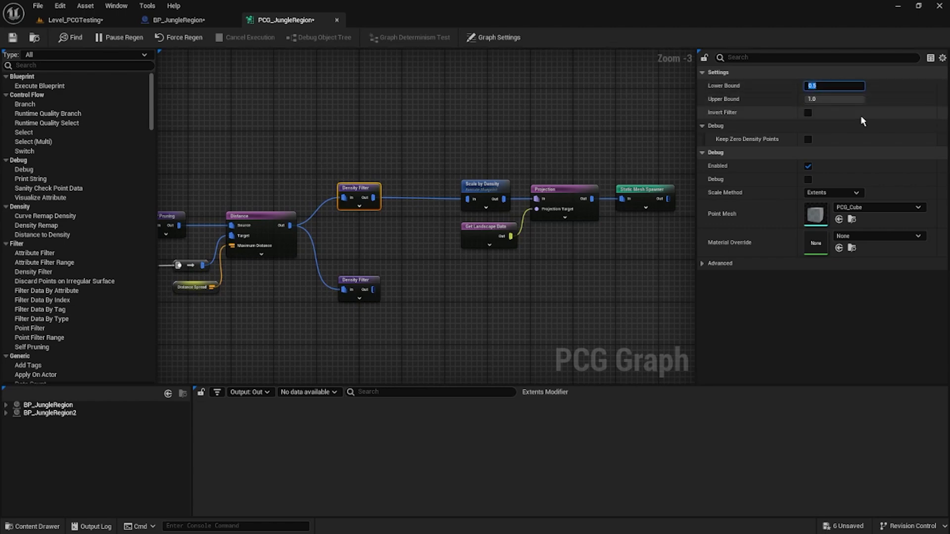
{"action": "left_click", "coordinate": [341, 251]}
{"action": "left_click_drag", "start_coordinate": [359, 199], "coordinate": [424, 201]}
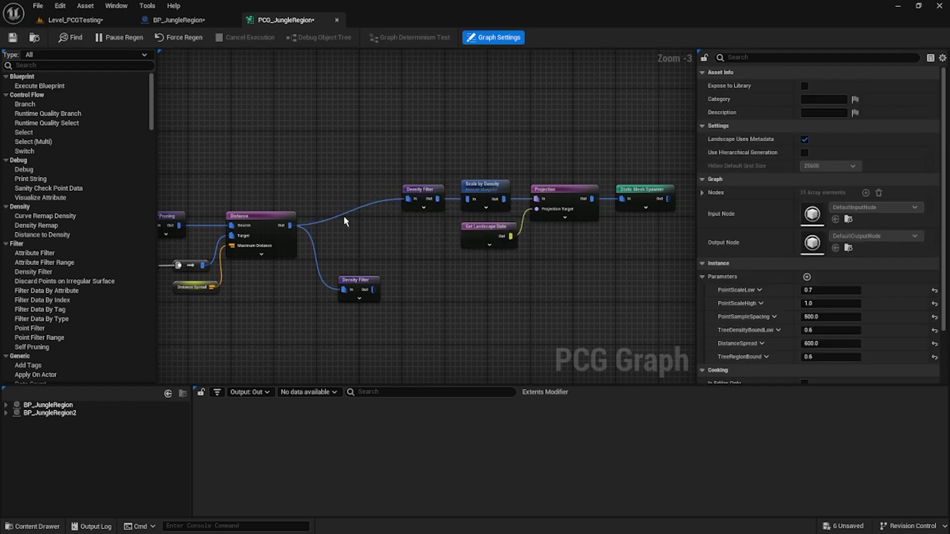
{"action": "double_click", "coordinate": [341, 216]}
{"action": "left_click_drag", "start_coordinate": [347, 218], "coordinate": [325, 197]}
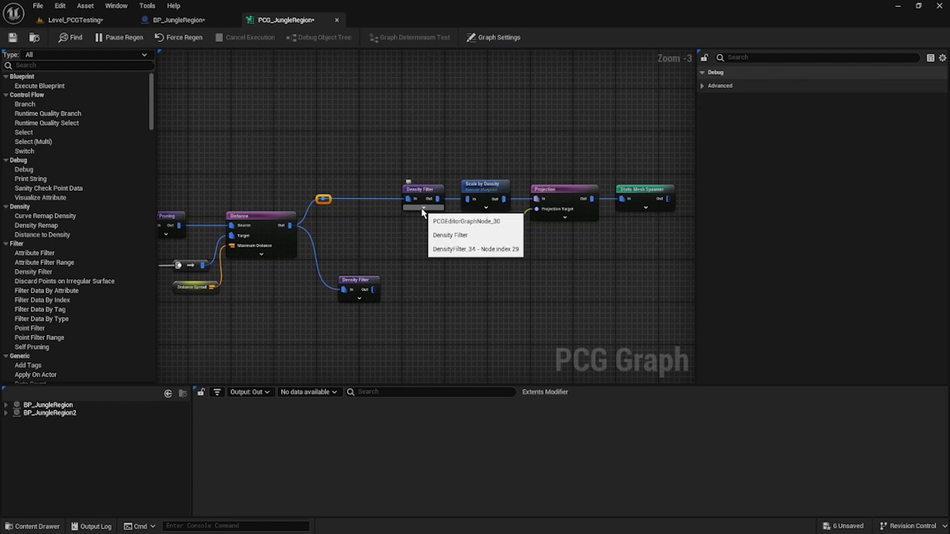
Step: Add a Get TreeRegionBound node and connect it to the upper Density Filter's Upper Bound, keeping the filter's unused pins collapsed
{"action": "left_click", "coordinate": [438, 315]}
{"action": "right_click", "coordinate": [455, 300]}
{"action": "type", "text": "tree re"}
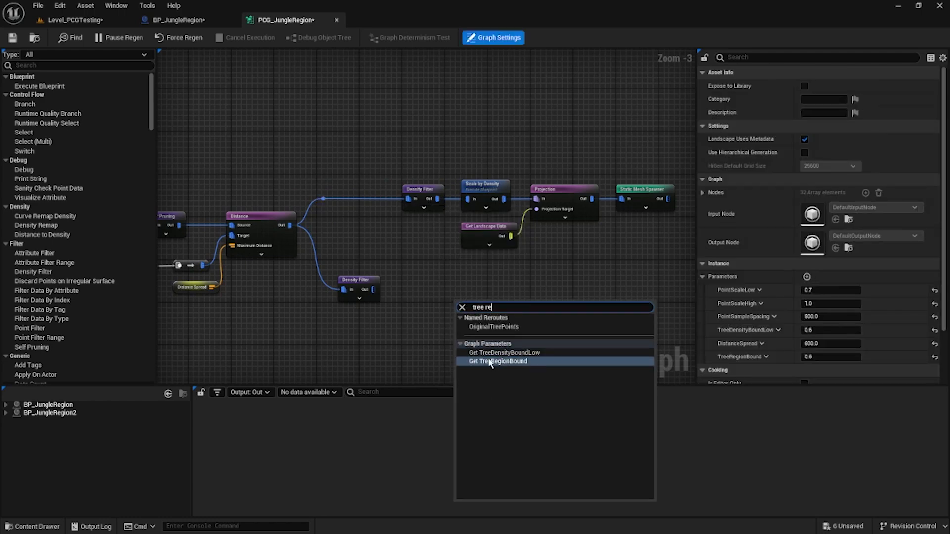
{"action": "left_click", "coordinate": [503, 361]}
{"action": "left_click_drag", "start_coordinate": [505, 311], "coordinate": [368, 230]}
{"action": "left_click", "coordinate": [421, 208]}
{"action": "left_click", "coordinate": [444, 257]}
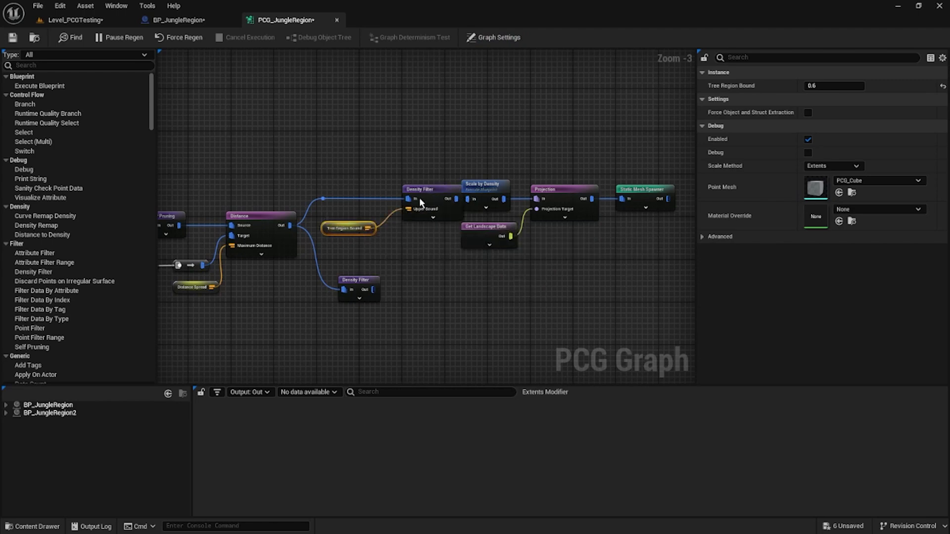
Step: Space out the two Density Filters and add a reroute point on the wire from Distance to the lower one
{"action": "left_click_drag", "start_coordinate": [355, 282], "coordinate": [338, 230]}
{"action": "left_click", "coordinate": [381, 276]}
{"action": "double_click", "coordinate": [381, 276]}
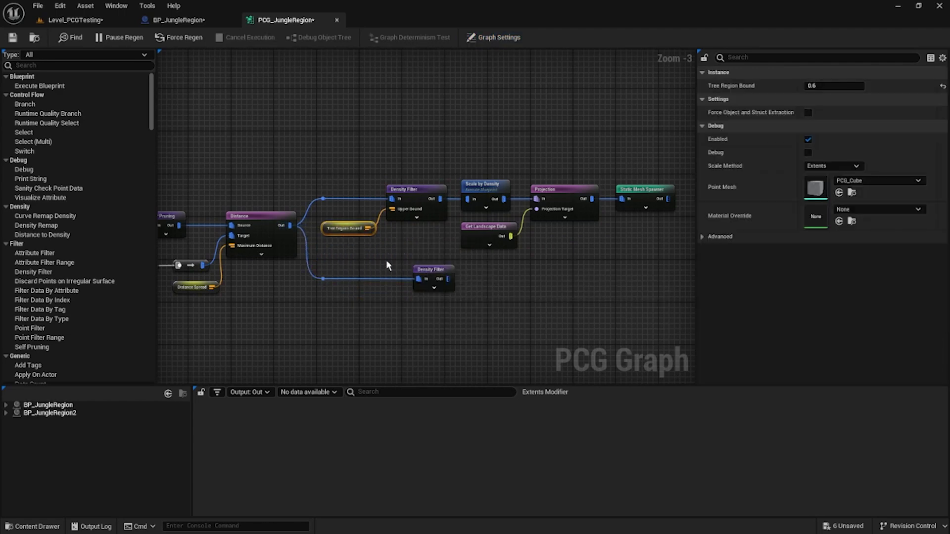
Step: Duplicate the Tree Region Bound node, connect the copy to the lower Density Filter's Lower Bound, and collapse that filter's unused pins
{"action": "key", "text": "ctrl+d"}
{"action": "left_click_drag", "start_coordinate": [391, 264], "coordinate": [345, 312]}
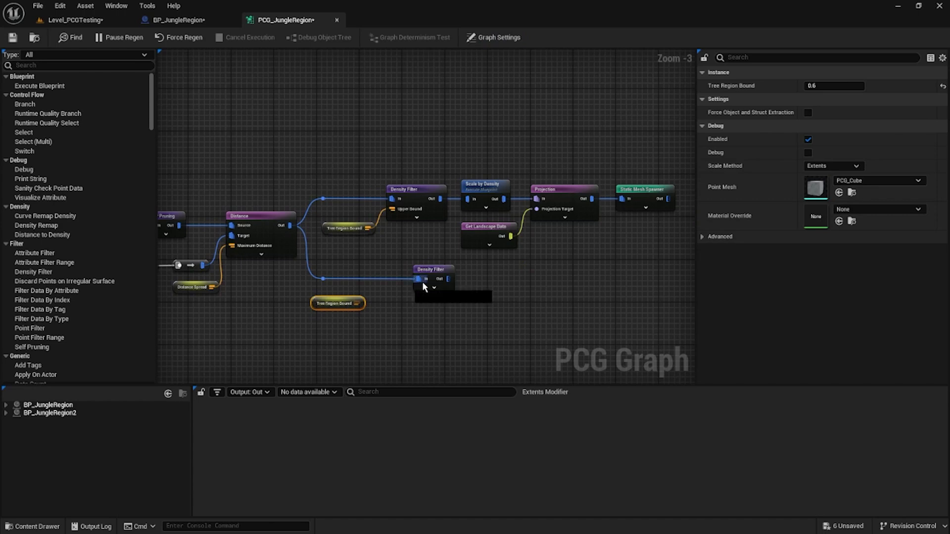
{"action": "left_click", "coordinate": [425, 284]}
{"action": "left_click", "coordinate": [434, 288]}
{"action": "left_click_drag", "start_coordinate": [419, 299], "coordinate": [357, 302]}
{"action": "left_click_drag", "start_coordinate": [448, 271], "coordinate": [416, 272]}
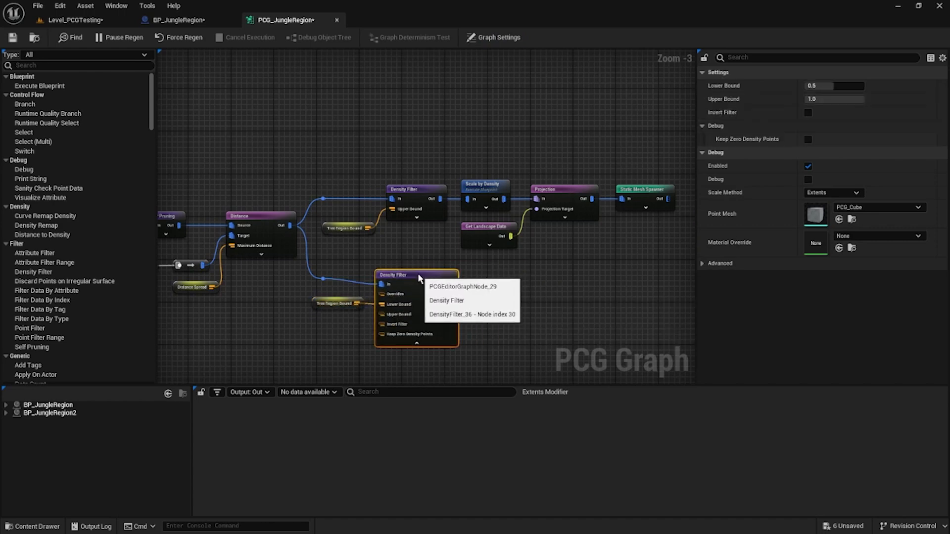
{"action": "left_click", "coordinate": [422, 337]}
Step: Disable the Static Mesh Spawner and enable debug display on both Density Filters
{"action": "left_click", "coordinate": [494, 37]}
{"action": "left_click", "coordinate": [71, 21]}
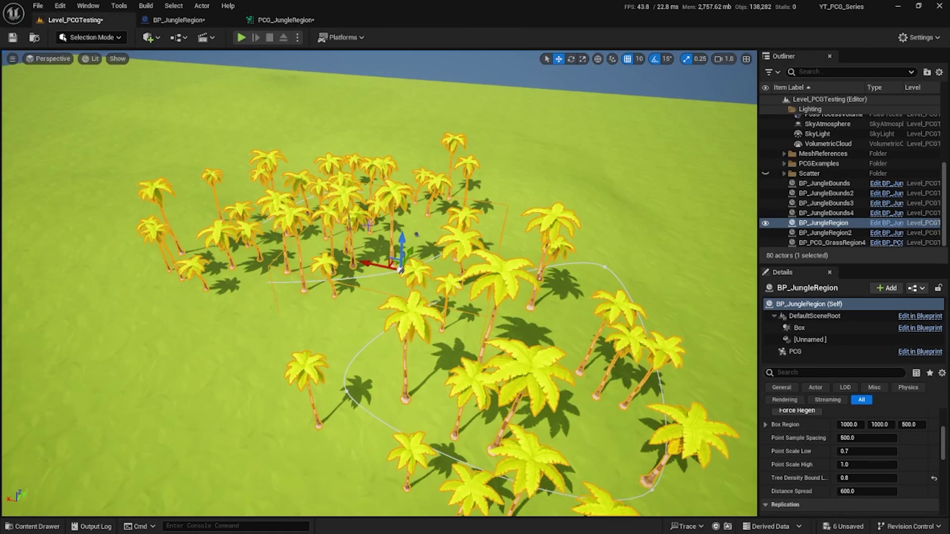
{"action": "left_click", "coordinate": [303, 20]}
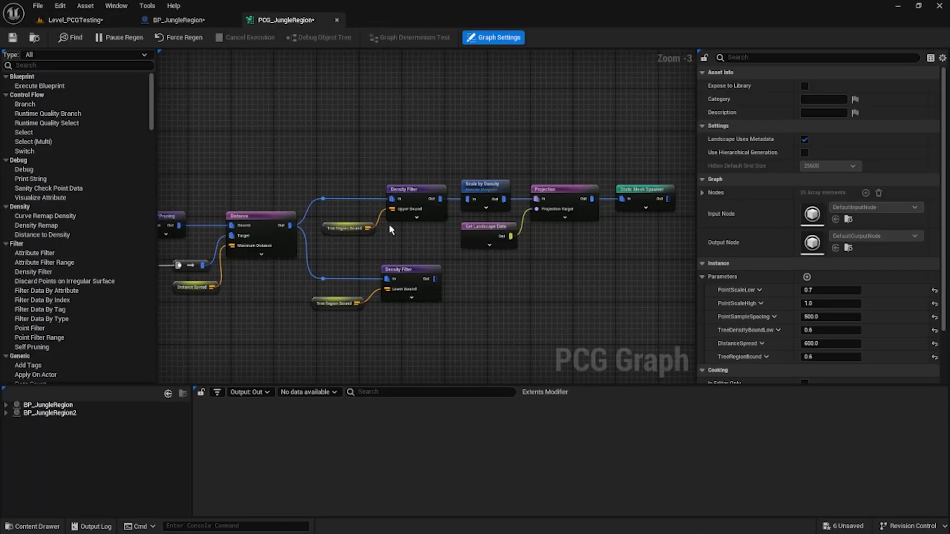
{"action": "left_click", "coordinate": [415, 188]}
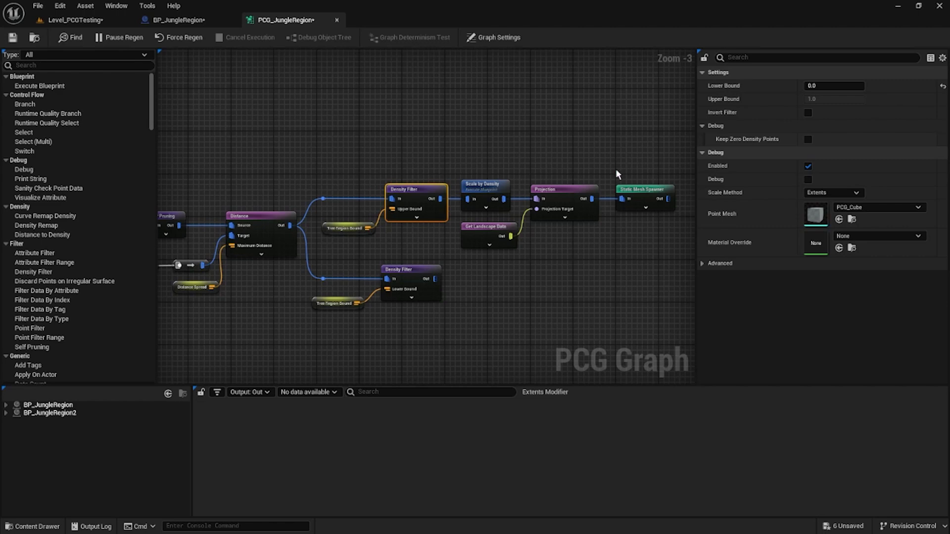
{"action": "left_click", "coordinate": [635, 189]}
{"action": "key", "text": "e"}
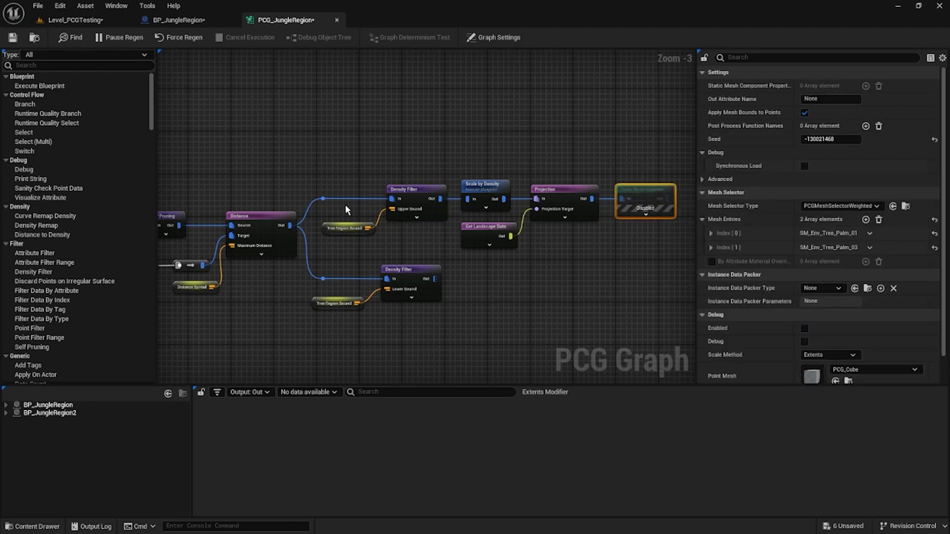
{"action": "left_click", "coordinate": [426, 195]}
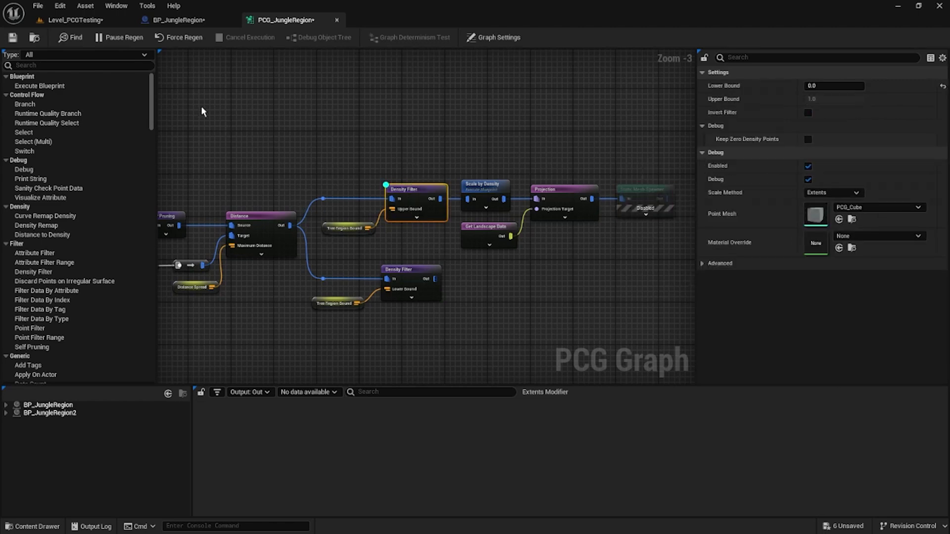
{"action": "left_click", "coordinate": [79, 20]}
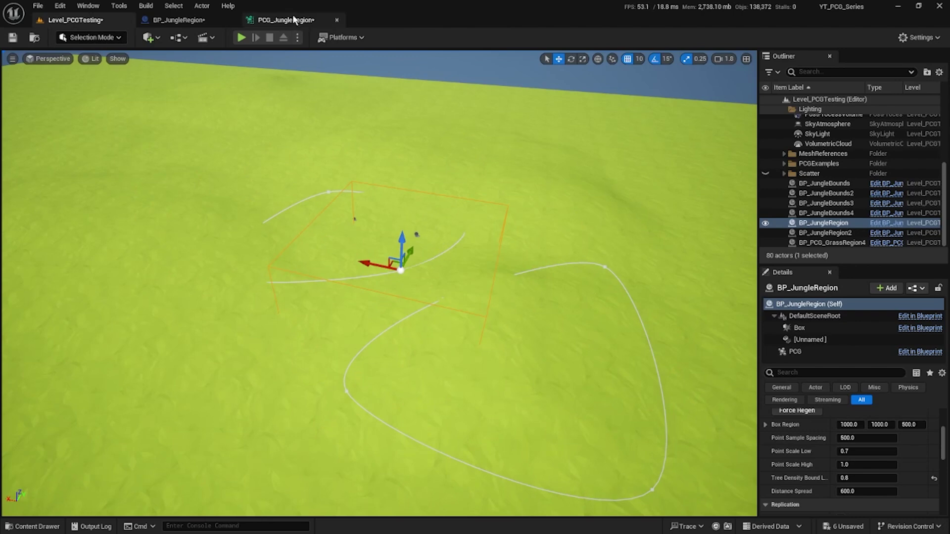
{"action": "left_click", "coordinate": [282, 19]}
{"action": "left_click", "coordinate": [415, 285]}
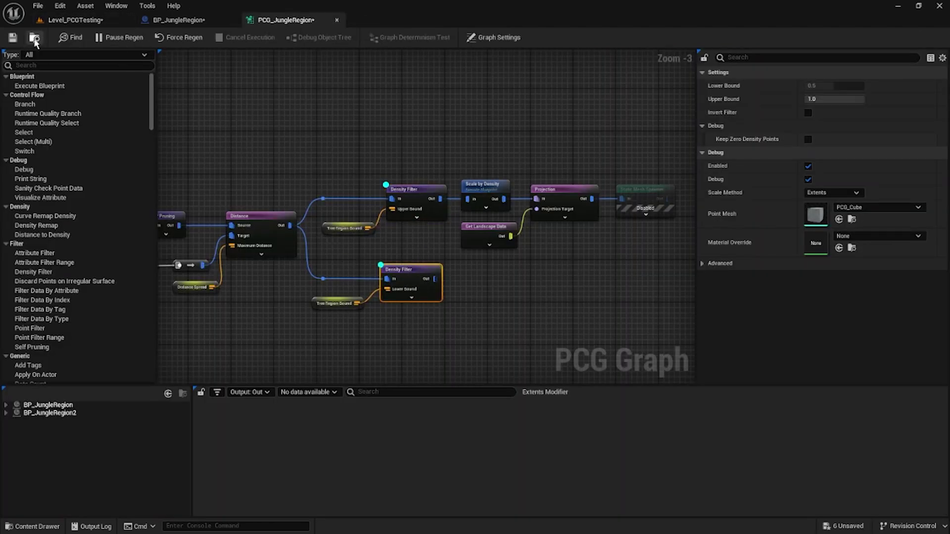
Step: Save the PCG_JungleRegion graph and the BP_JungleRegion blueprint
{"action": "left_click", "coordinate": [12, 37]}
{"action": "left_click", "coordinate": [89, 20]}
{"action": "left_click", "coordinate": [178, 20]}
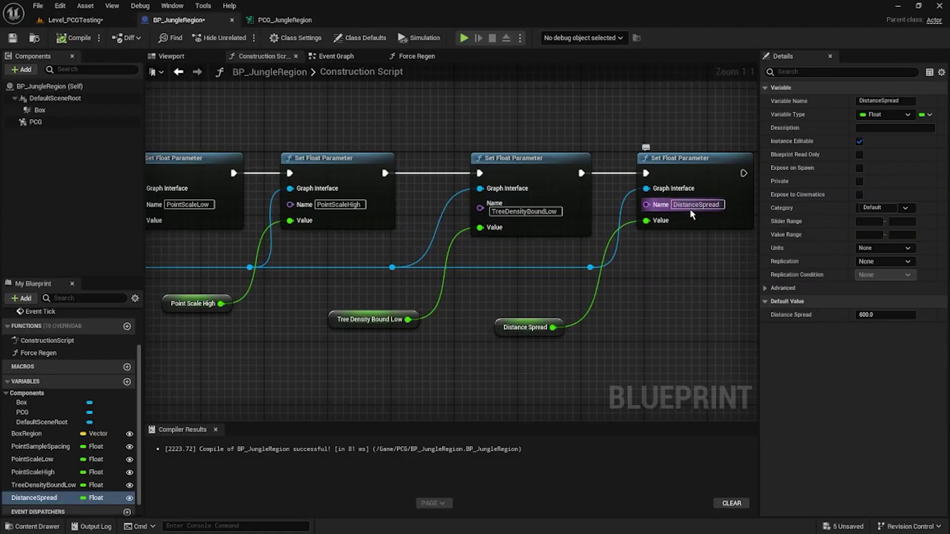
{"action": "left_click", "coordinate": [19, 42]}
Step: Set BP_JungleRegion's PCG component as the graph's debug object and inspect the debug points in the level
{"action": "left_click", "coordinate": [261, 22]}
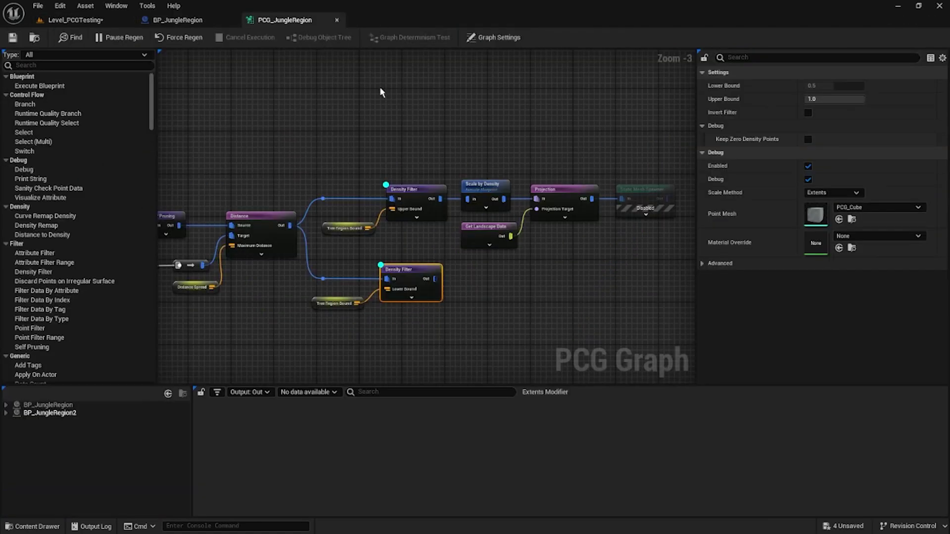
{"action": "left_click", "coordinate": [360, 305]}
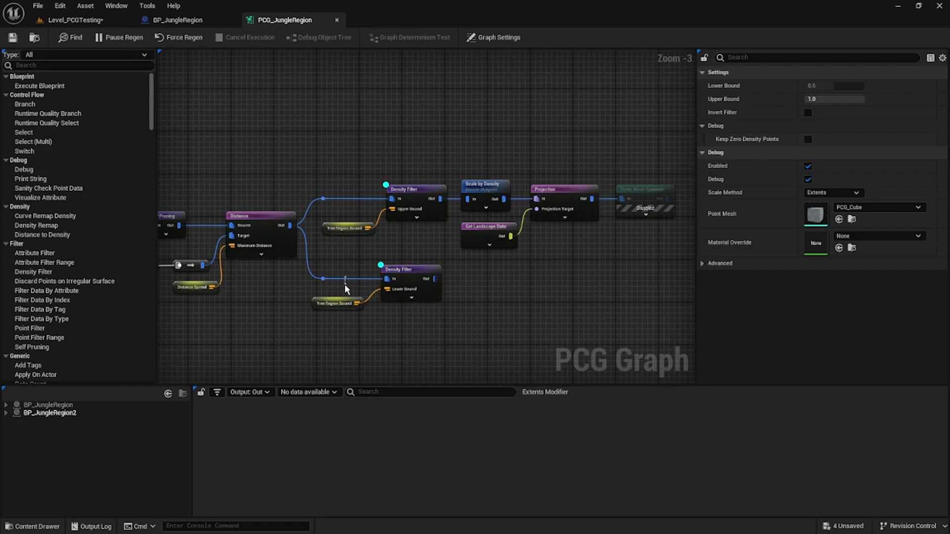
{"action": "left_click", "coordinate": [449, 338]}
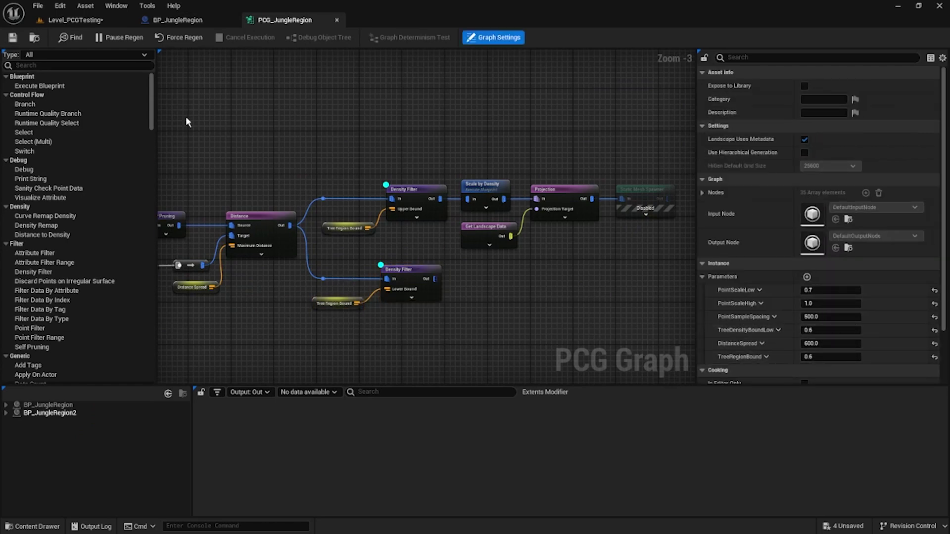
{"action": "left_click", "coordinate": [77, 20]}
{"action": "left_click", "coordinate": [285, 19]}
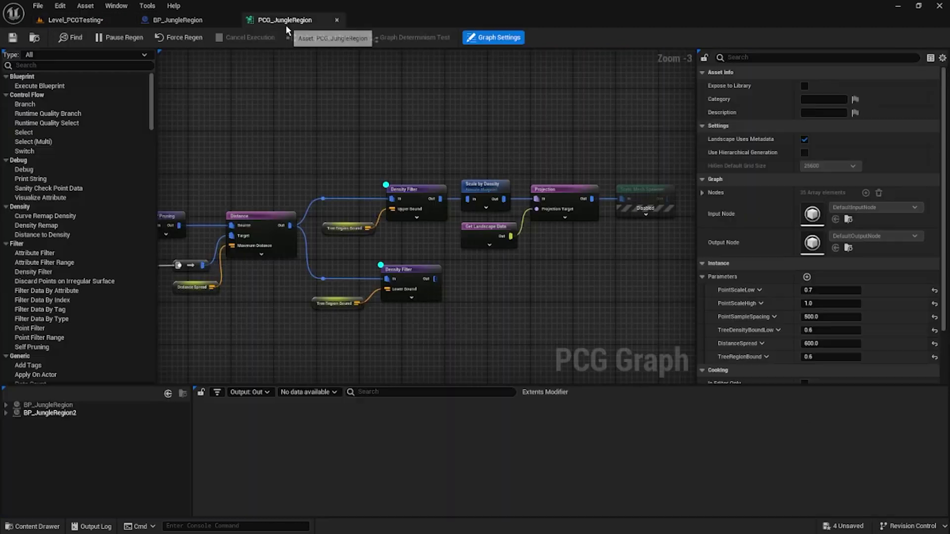
{"action": "left_click", "coordinate": [6, 405]}
{"action": "left_click", "coordinate": [43, 417]}
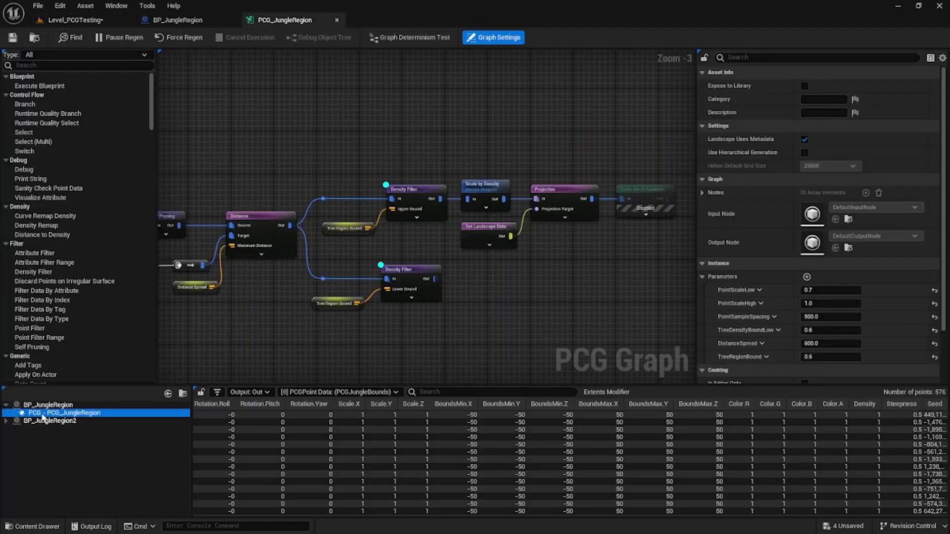
{"action": "left_click", "coordinate": [75, 19]}
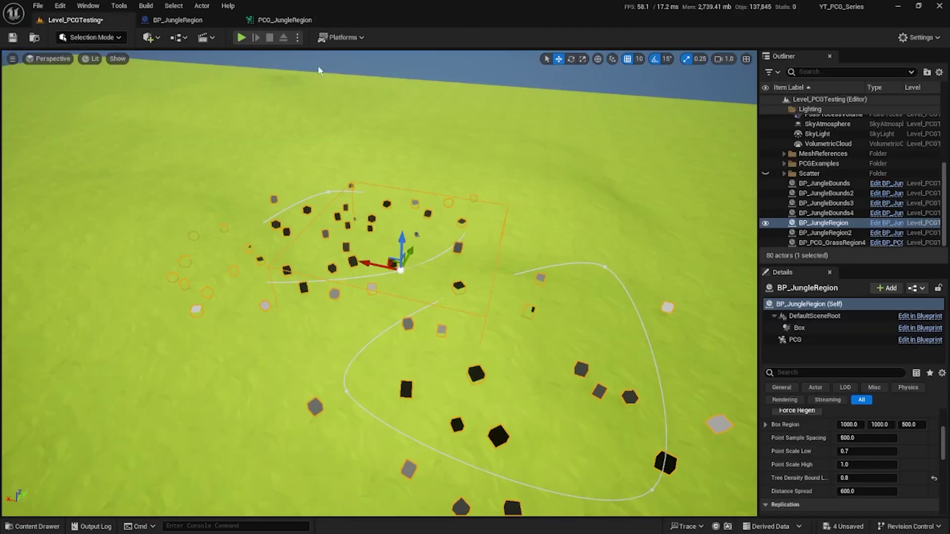
{"action": "right_click_drag", "start_coordinate": [477, 210], "coordinate": [504, 242]}
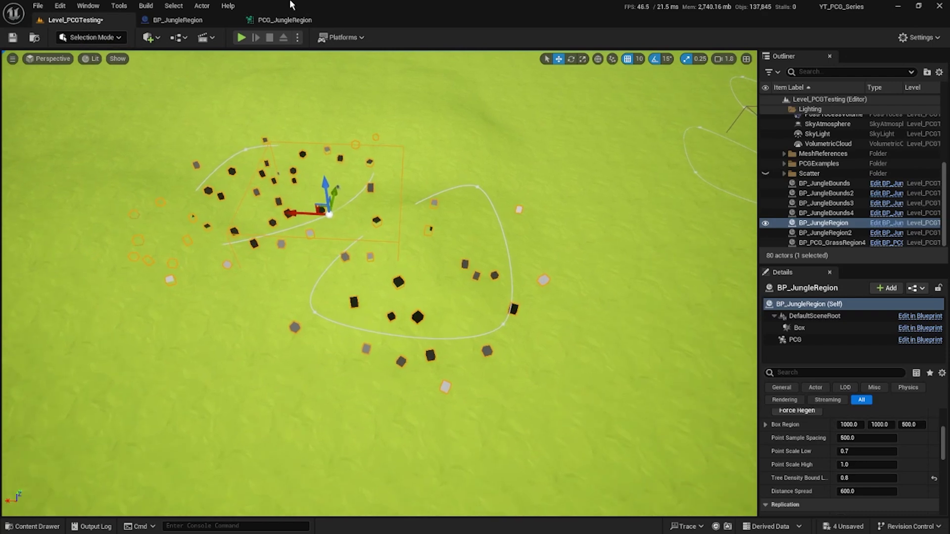
Step: Turn off debug display on the lower Density Filter and inspect the upper filter's points in the level
{"action": "left_click", "coordinate": [285, 20]}
{"action": "left_click_drag", "start_coordinate": [444, 246], "coordinate": [425, 308]}
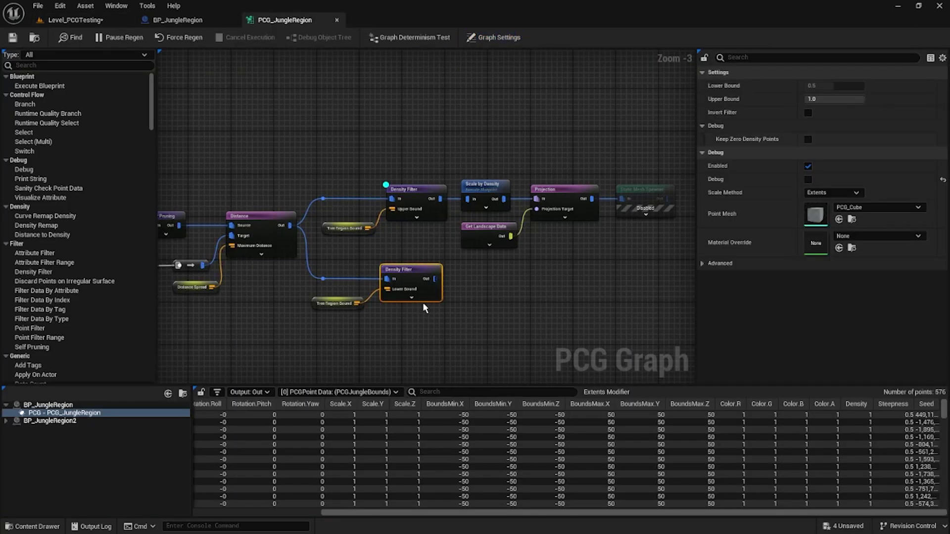
{"action": "left_click", "coordinate": [75, 20]}
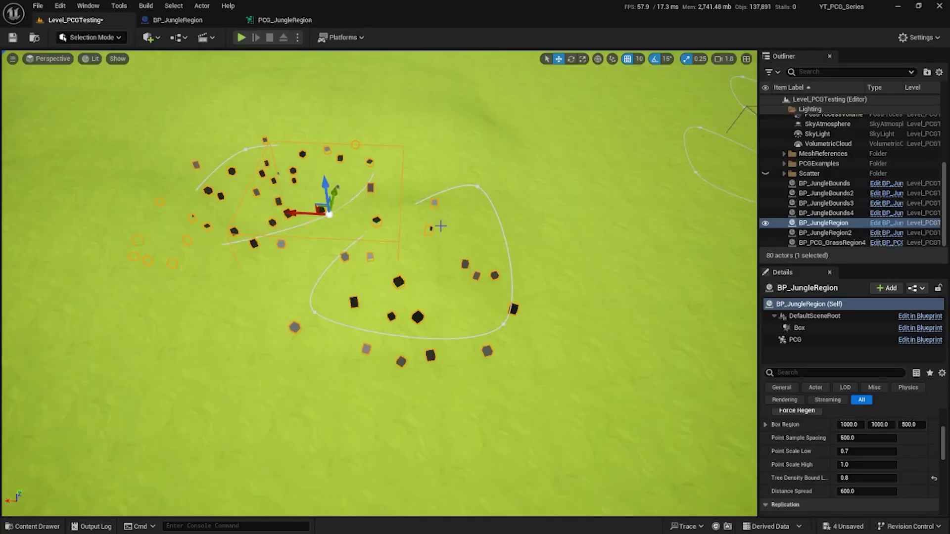
{"action": "left_click", "coordinate": [177, 20]}
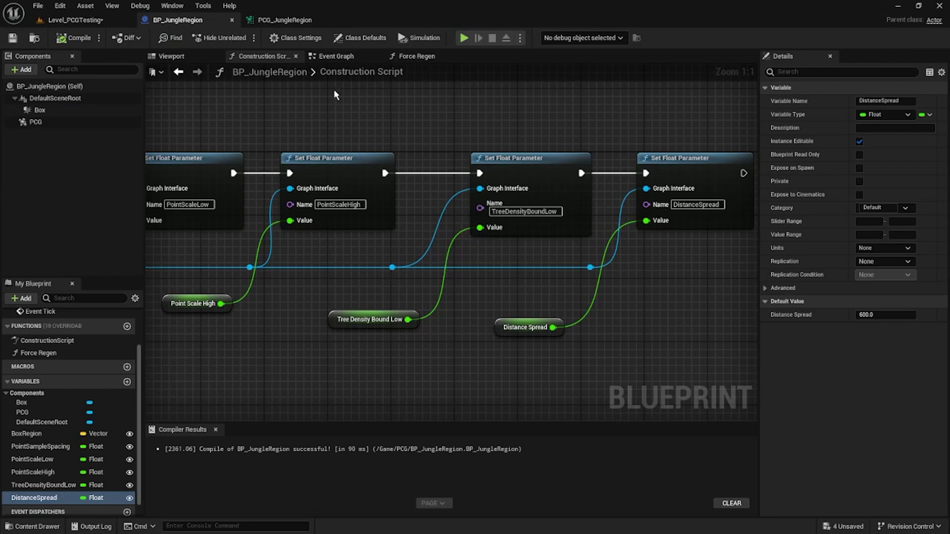
Step: Switch debug display from the upper Density Filter to the lower one and inspect its points in the level
{"action": "left_click", "coordinate": [283, 20]}
{"action": "left_click_drag", "start_coordinate": [376, 148], "coordinate": [445, 217]}
{"action": "left_click", "coordinate": [49, 21]}
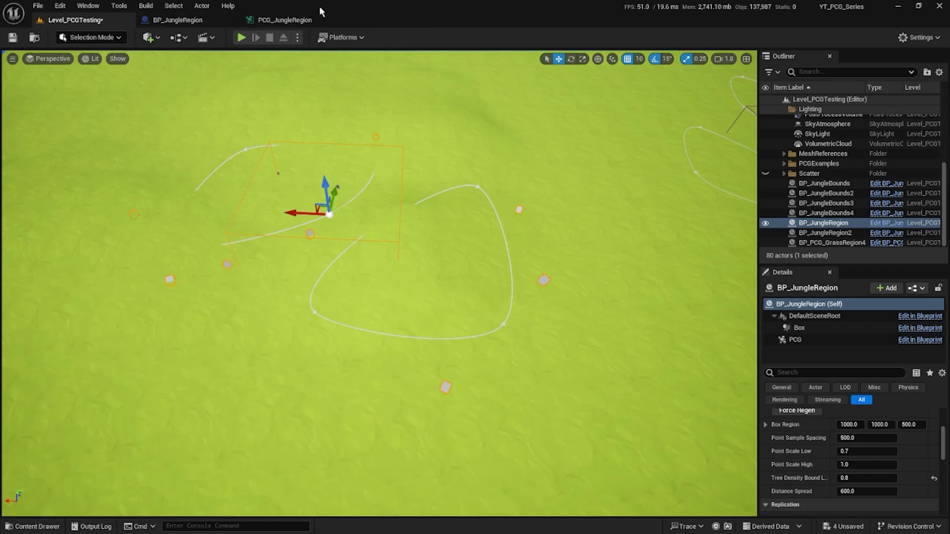
Step: Duplicate the Scale by Density, Get Landscape Data, Projection and Static Mesh Spawner nodes and connect the copied chain to the lower Density Filter
{"action": "left_click", "coordinate": [282, 20]}
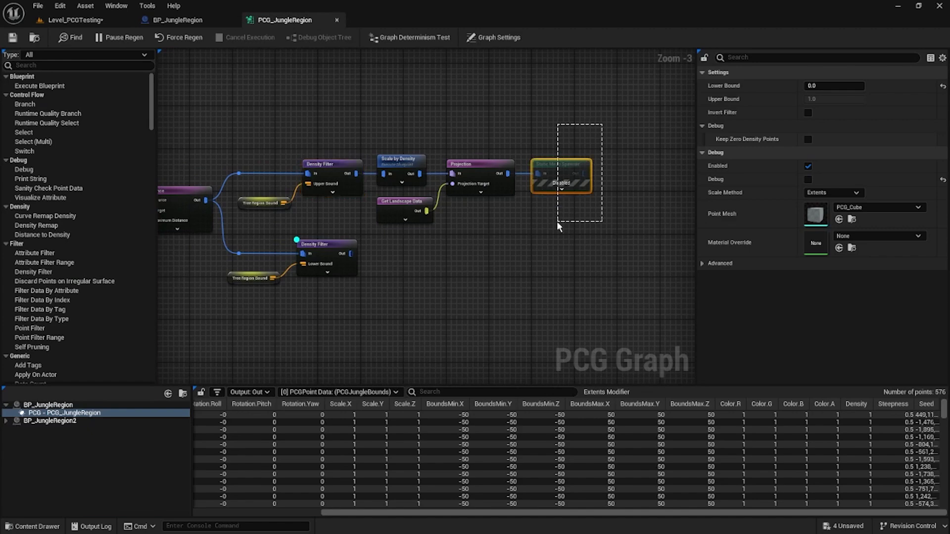
{"action": "left_click_drag", "start_coordinate": [557, 222], "coordinate": [375, 229]}
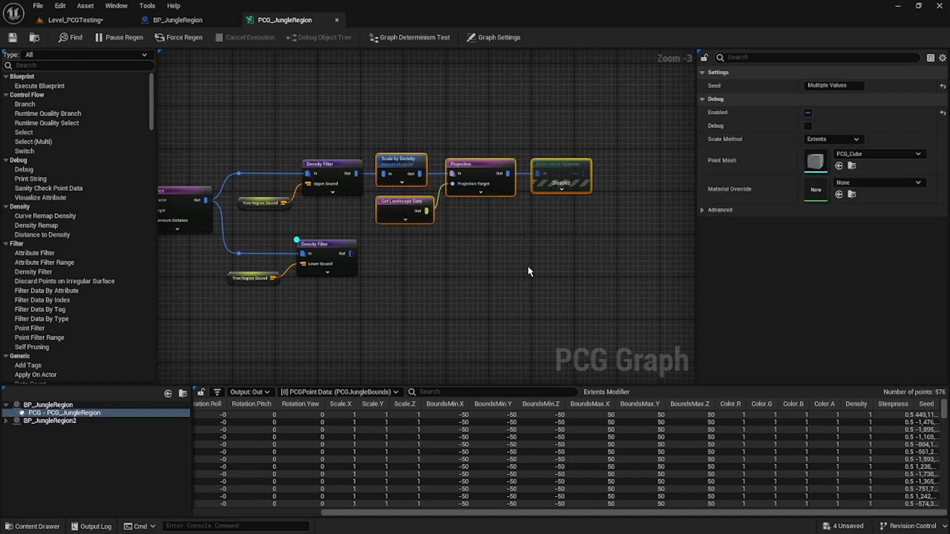
{"action": "key", "text": "ctrl+d"}
{"action": "left_click_drag", "start_coordinate": [556, 263], "coordinate": [503, 263]}
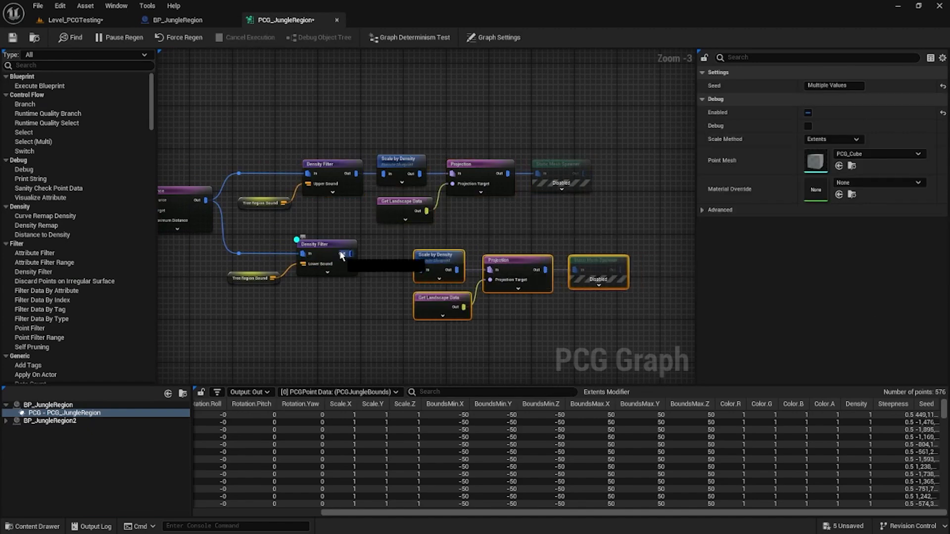
{"action": "left_click_drag", "start_coordinate": [341, 255], "coordinate": [400, 248]}
Step: Replace the duplicated Static Mesh Spawner's mesh entries with three empty ones
{"action": "left_click", "coordinate": [569, 248]}
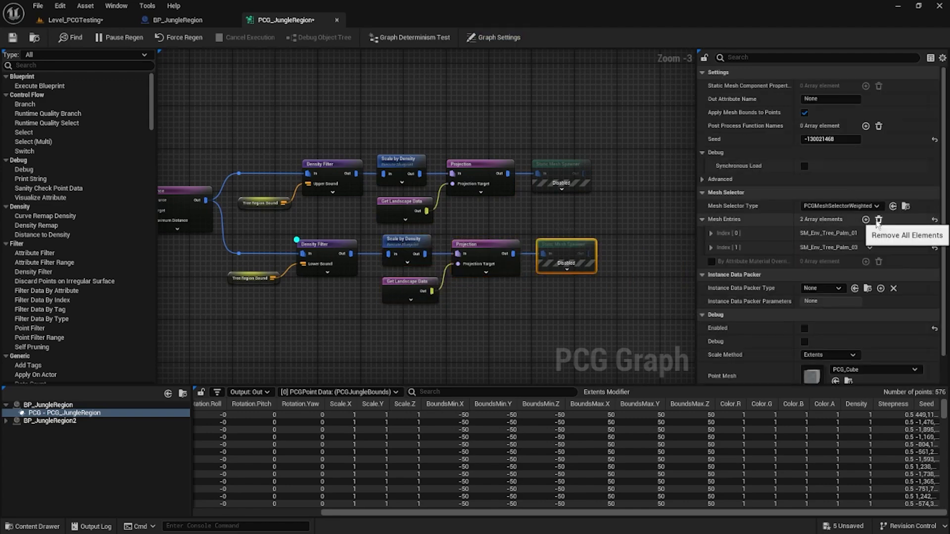
{"action": "left_click", "coordinate": [879, 219]}
{"action": "left_click", "coordinate": [866, 219]}
{"action": "left_click", "coordinate": [865, 219]}
{"action": "left_click", "coordinate": [866, 219]}
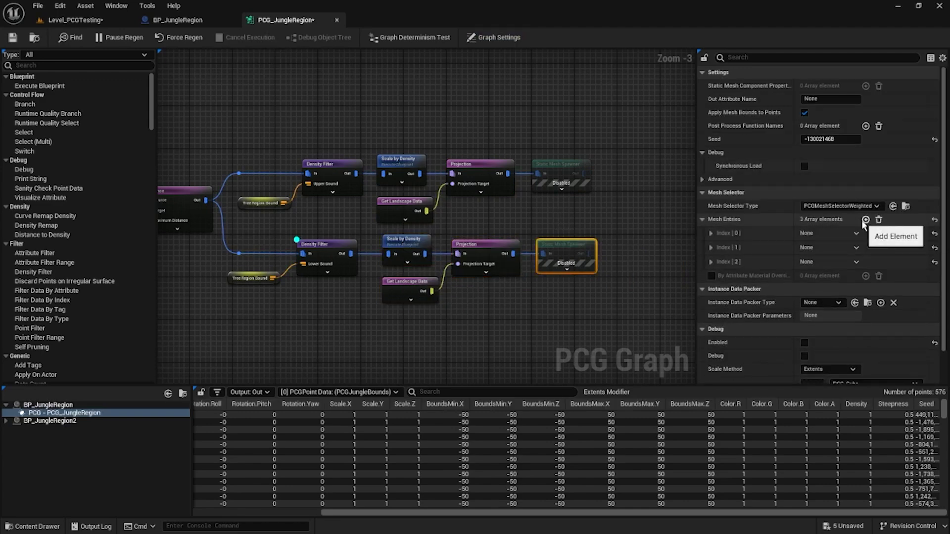
Step: Filter the spawner's properties by "static" and assign SM_Env_Tree_Banana_01 from the DemoTrees collection to the first mesh entry
{"action": "left_click", "coordinate": [781, 57]}
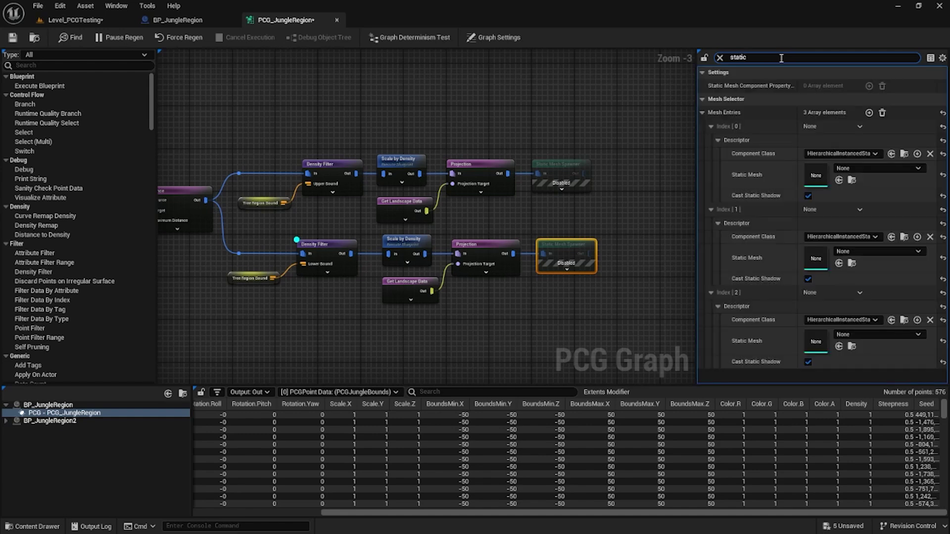
{"action": "left_click", "coordinate": [493, 37]}
{"action": "left_click", "coordinate": [32, 525]}
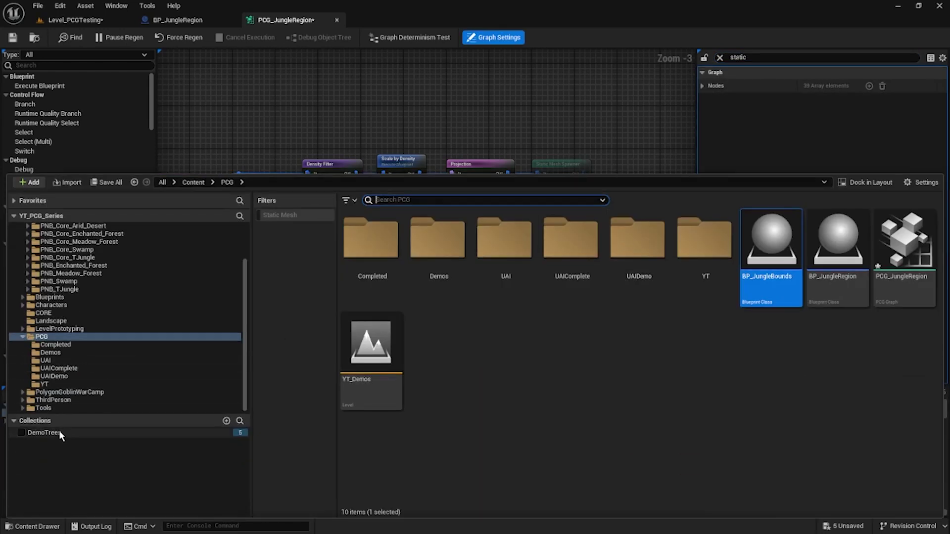
{"action": "left_click", "coordinate": [44, 433]}
{"action": "left_click", "coordinate": [508, 162]}
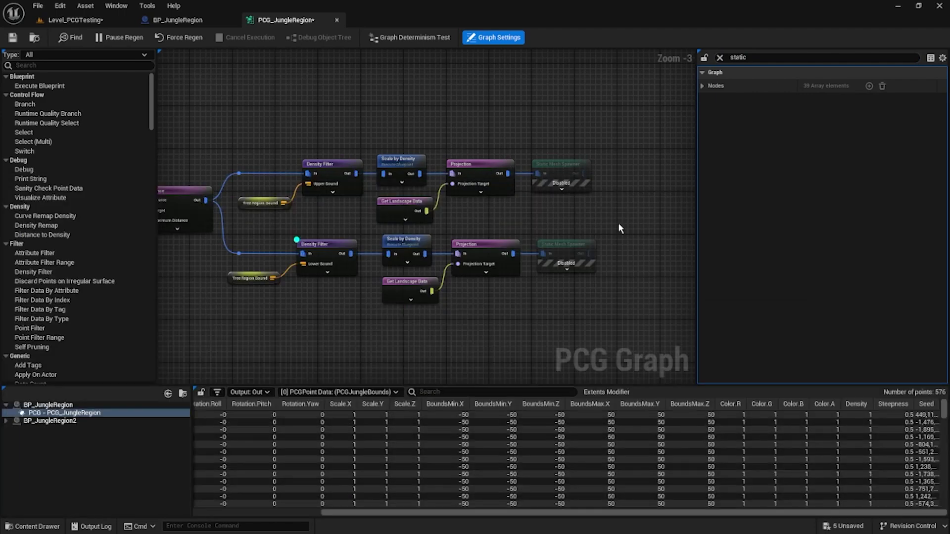
{"action": "left_click_drag", "start_coordinate": [555, 286], "coordinate": [555, 290]}
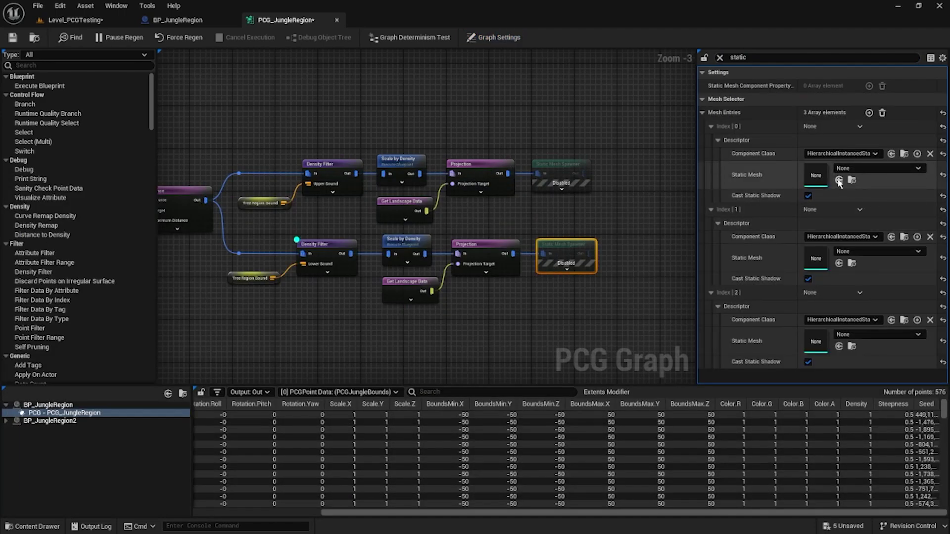
{"action": "left_click", "coordinate": [838, 180]}
Step: Assign SM_Env_Tree_Banana_02 to the second mesh entry of the lower Static Mesh Spawner
{"action": "key", "text": "ctrl+space"}
{"action": "left_click", "coordinate": [417, 282]}
{"action": "left_click", "coordinate": [547, 157]}
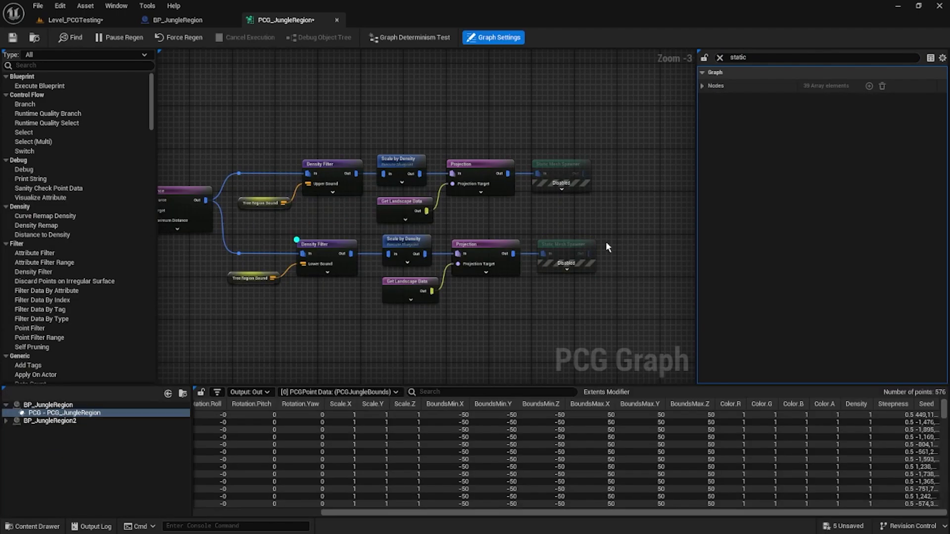
{"action": "left_click_drag", "start_coordinate": [606, 242], "coordinate": [576, 274]}
{"action": "left_click", "coordinate": [839, 263]}
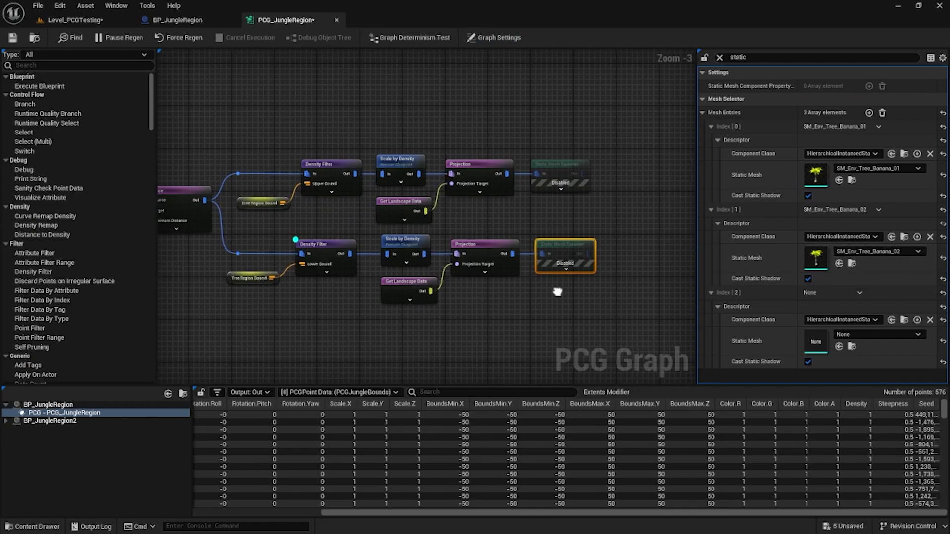
Step: Assign SM_Env_Tree_Banana_03 to the third mesh entry of the lower Static Mesh Spawner
{"action": "key", "text": "ctrl+space"}
{"action": "left_click", "coordinate": [504, 242]}
{"action": "left_click", "coordinate": [600, 151]}
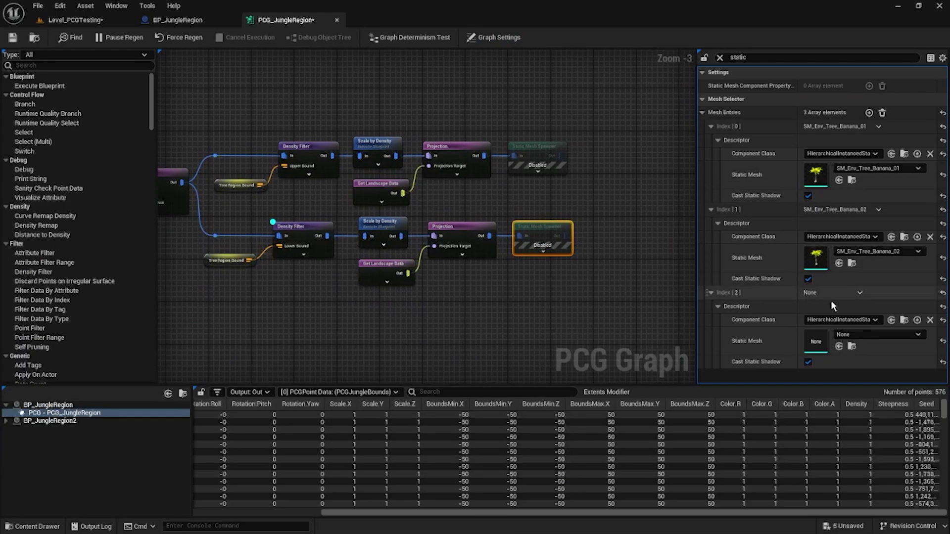
{"action": "left_click", "coordinate": [839, 346]}
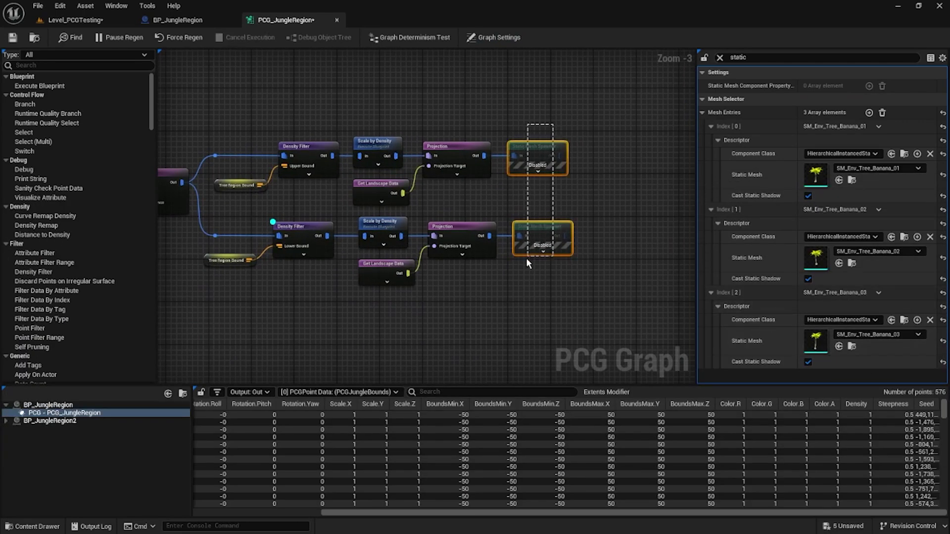
Step: Enable both Static Mesh Spawner nodes and turn off debugging on the lower Density Filter
{"action": "left_click_drag", "start_coordinate": [527, 262], "coordinate": [527, 263]}
{"action": "key", "text": "e"}
{"action": "left_click", "coordinate": [85, 19]}
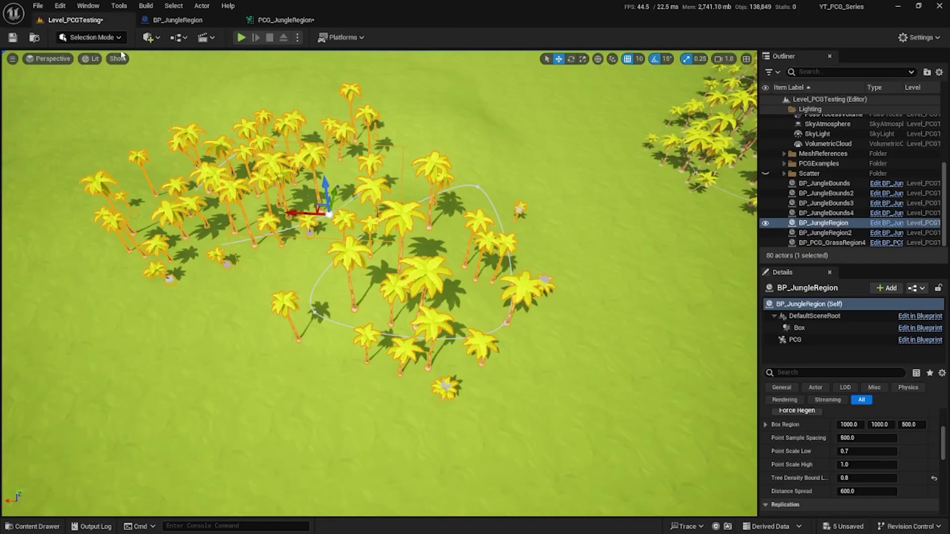
{"action": "left_click", "coordinate": [280, 23]}
{"action": "left_click", "coordinate": [324, 253]}
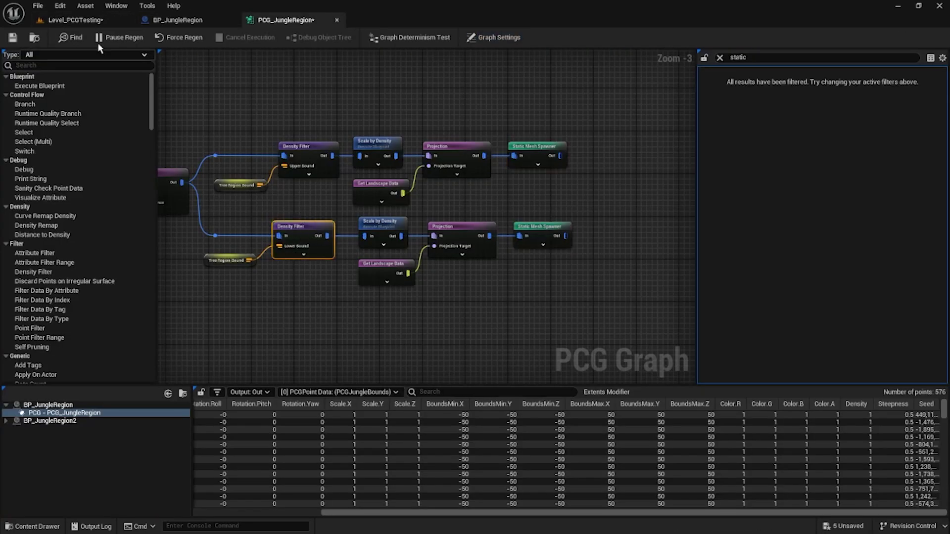
Step: Extend the BP_JungleBounds2 spline in the level with extra points pulled out from its far corner point
{"action": "left_click", "coordinate": [74, 20]}
{"action": "right_click_drag", "start_coordinate": [429, 322], "coordinate": [430, 322]}
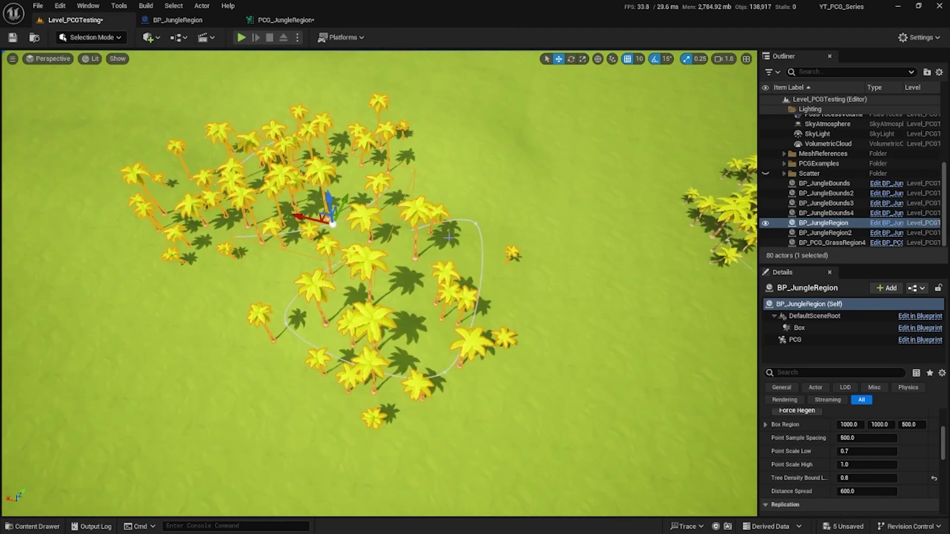
{"action": "left_click", "coordinate": [476, 222]}
{"action": "left_click", "coordinate": [476, 225]}
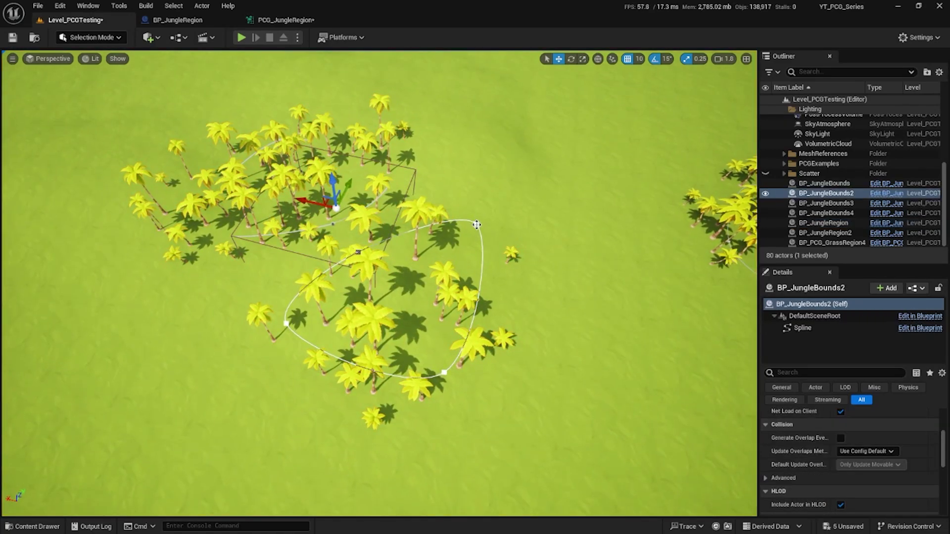
{"action": "left_click", "coordinate": [477, 225]}
{"action": "right_click_drag", "start_coordinate": [469, 216], "coordinate": [493, 218]}
{"action": "left_click_drag", "start_coordinate": [494, 217], "coordinate": [489, 317]}
{"action": "left_click_drag", "start_coordinate": [492, 281], "coordinate": [513, 259]}
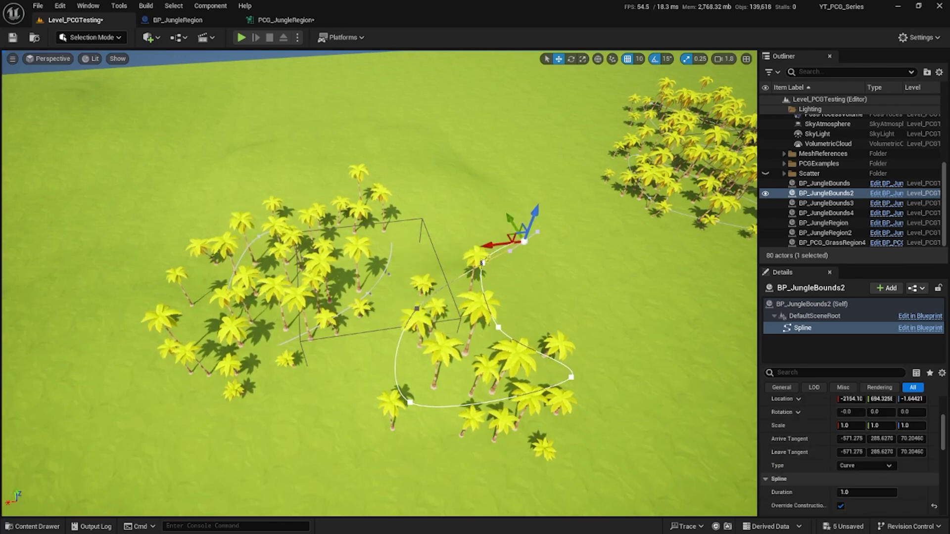
Step: Move the spline's two inward points outward to about X -2650, Y -930 and X -2655, Y 184 to round the loop
{"action": "left_click", "coordinate": [498, 327]}
{"action": "left_click_drag", "start_coordinate": [481, 319], "coordinate": [595, 309]}
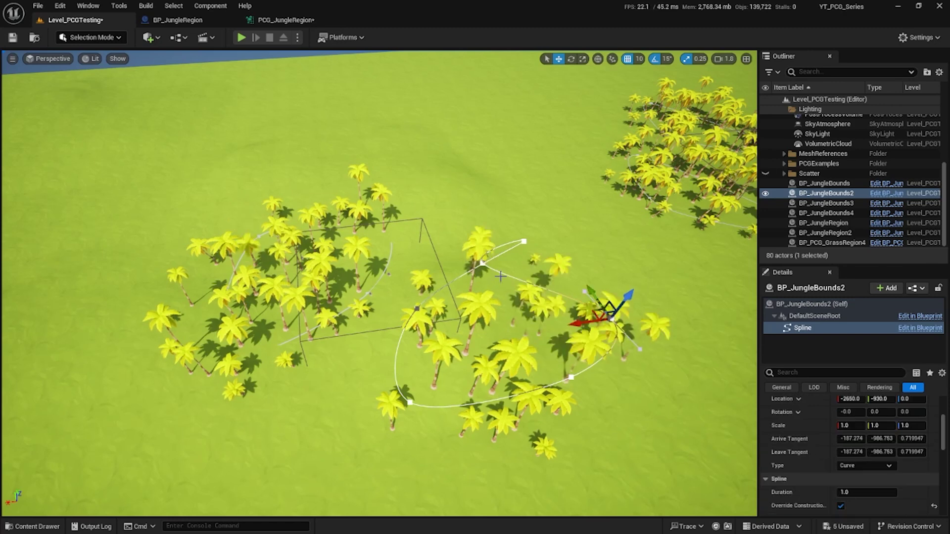
{"action": "left_click", "coordinate": [483, 267]}
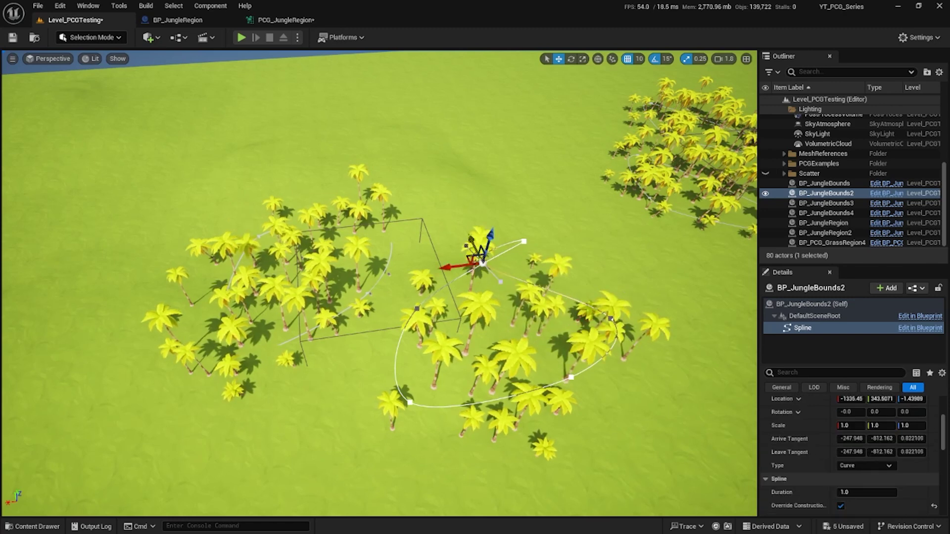
{"action": "left_click", "coordinate": [524, 241]}
{"action": "left_click", "coordinate": [477, 264]}
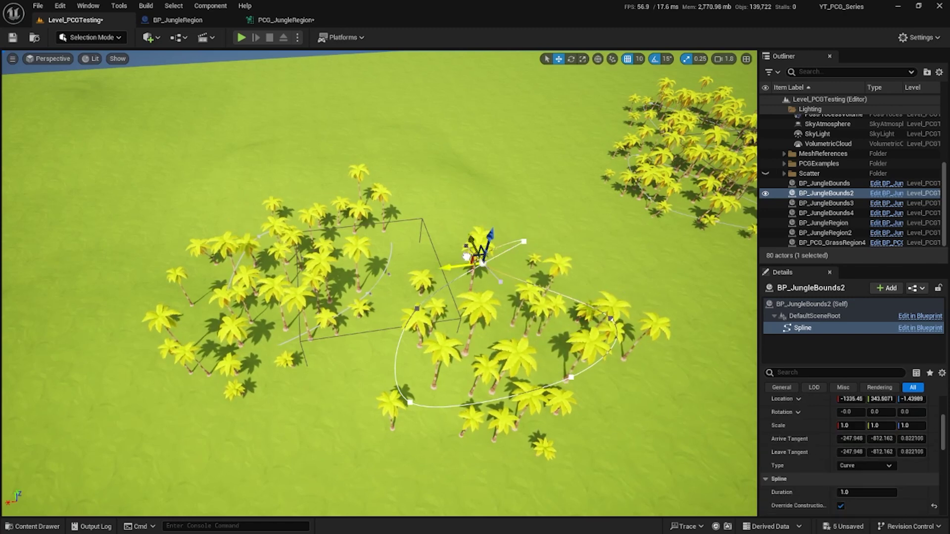
{"action": "left_click_drag", "start_coordinate": [470, 241], "coordinate": [550, 233]}
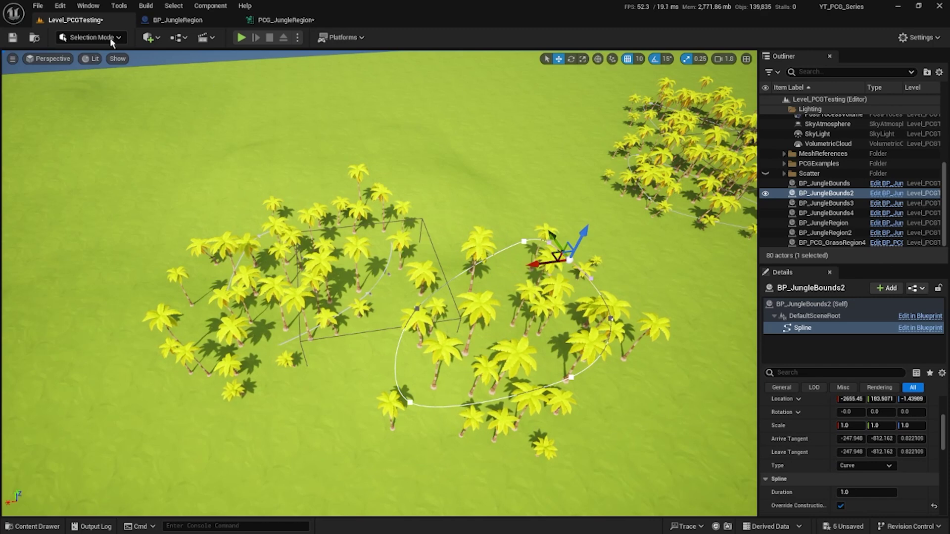
Step: Duplicate the DistanceSpread Set Float Parameter node in BP_JungleRegion's construction script and connect it to the end of the execution chain
{"action": "left_click", "coordinate": [277, 20]}
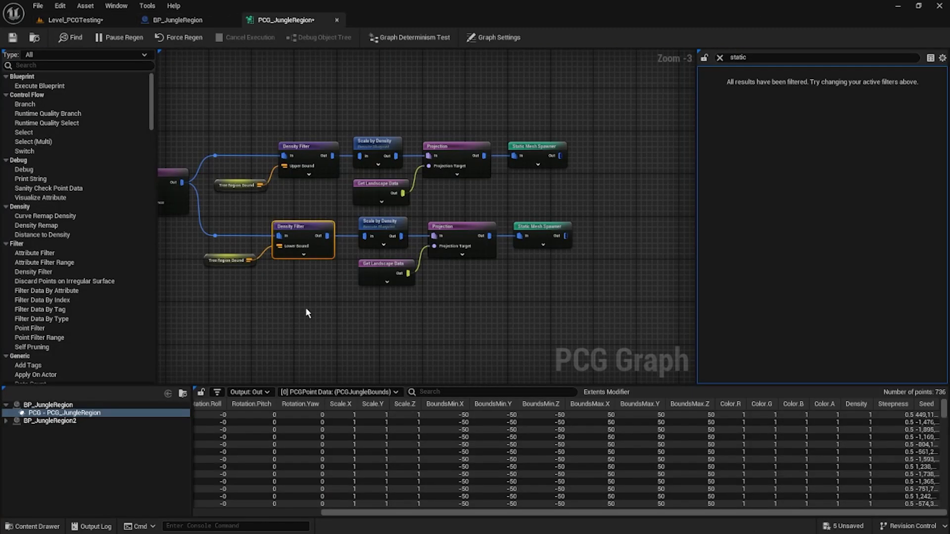
{"action": "left_click_drag", "start_coordinate": [387, 155], "coordinate": [377, 270]}
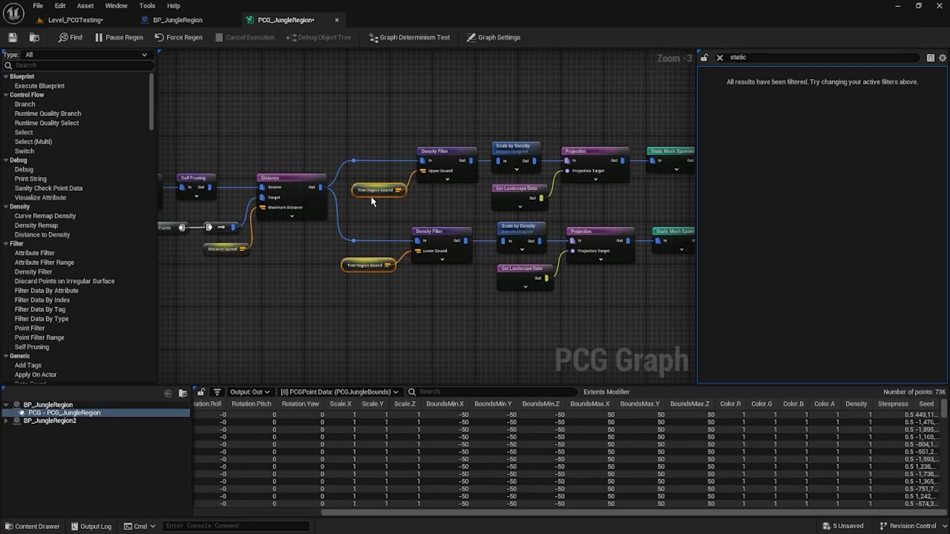
{"action": "left_click", "coordinate": [178, 19]}
{"action": "right_click_drag", "start_coordinate": [730, 190], "coordinate": [423, 186]}
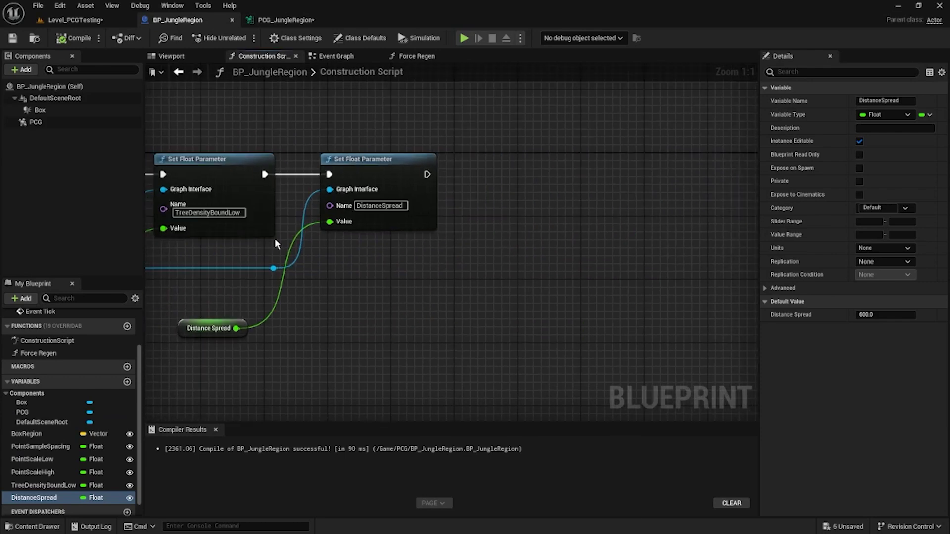
{"action": "left_click", "coordinate": [414, 160]}
{"action": "key", "text": "ctrl+c"}
{"action": "key", "text": "ctrl+v"}
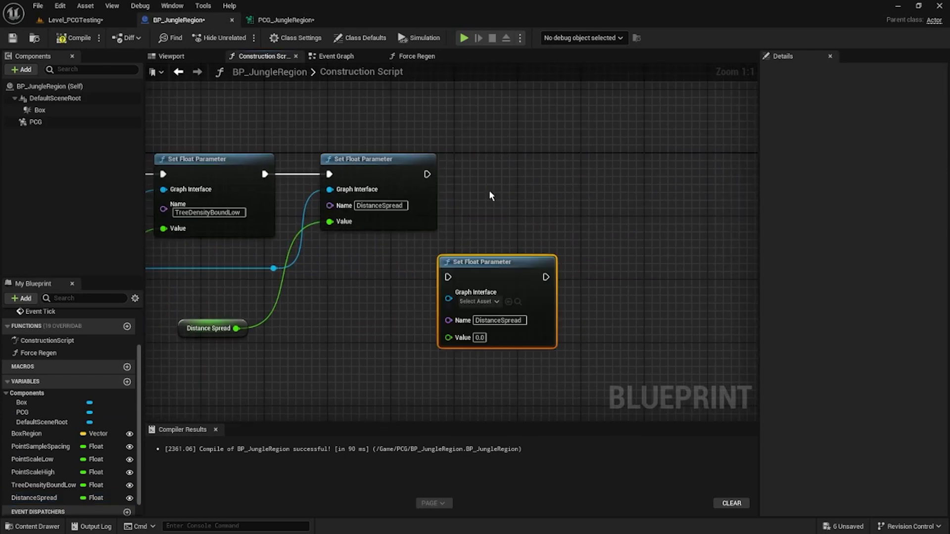
{"action": "left_click_drag", "start_coordinate": [496, 262], "coordinate": [528, 175]}
{"action": "left_click_drag", "start_coordinate": [427, 174], "coordinate": [523, 159]}
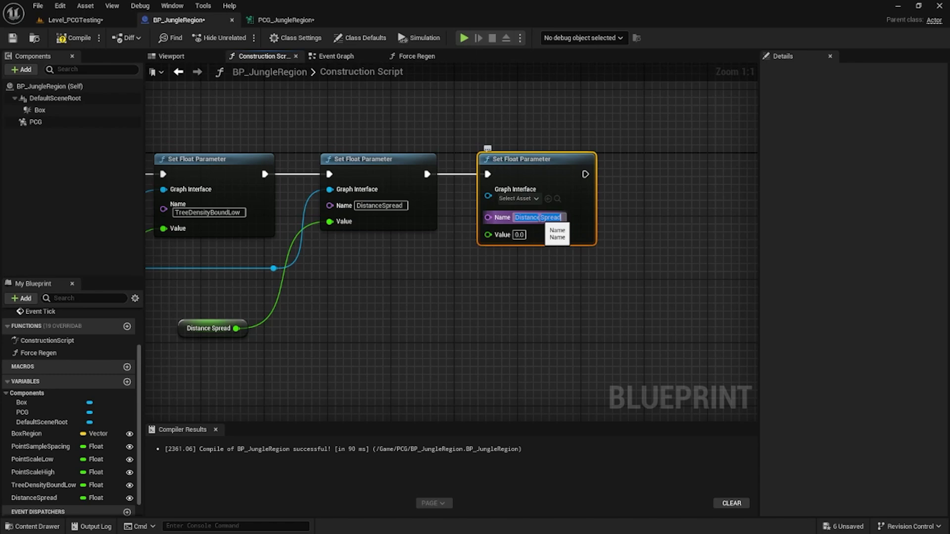
Step: Set the duplicated node's parameter name to TreeRegionBound
{"action": "type", "text": "TreeRegionBo"}
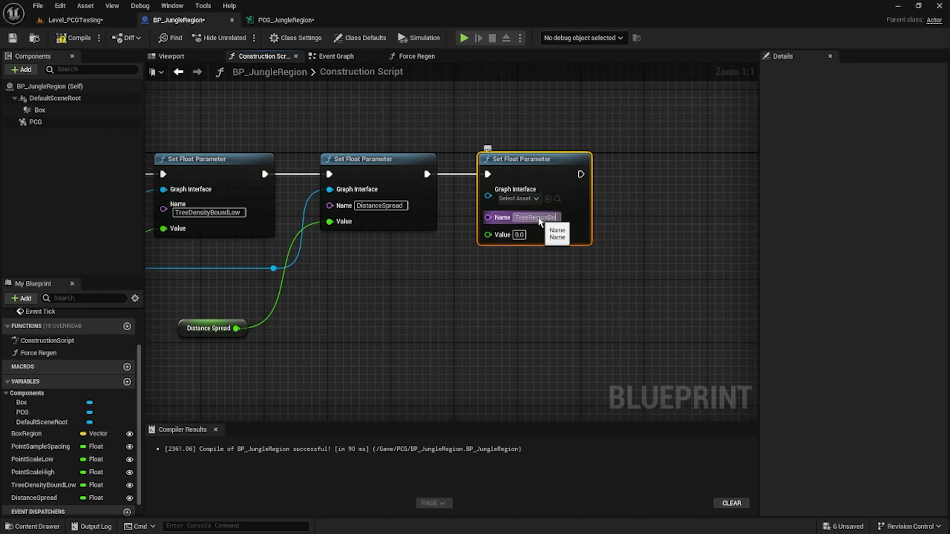
{"action": "type", "text": "und"}
{"action": "left_click", "coordinate": [546, 295]}
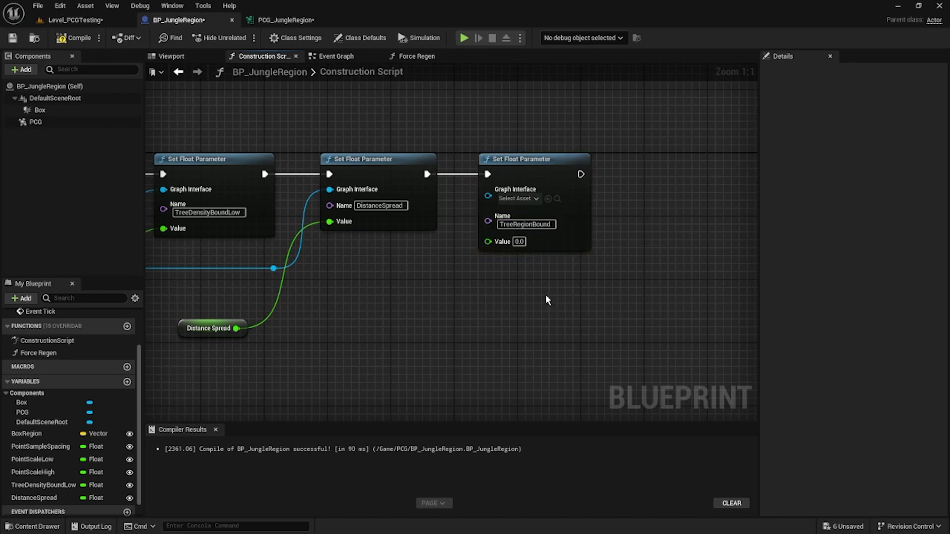
Step: Look up the TreeRegionBound default in PCG_JungleRegion's graph parameters and enter 0.6 as the new Set Float Parameter node's value
{"action": "left_click", "coordinate": [284, 20]}
{"action": "left_click", "coordinate": [443, 319]}
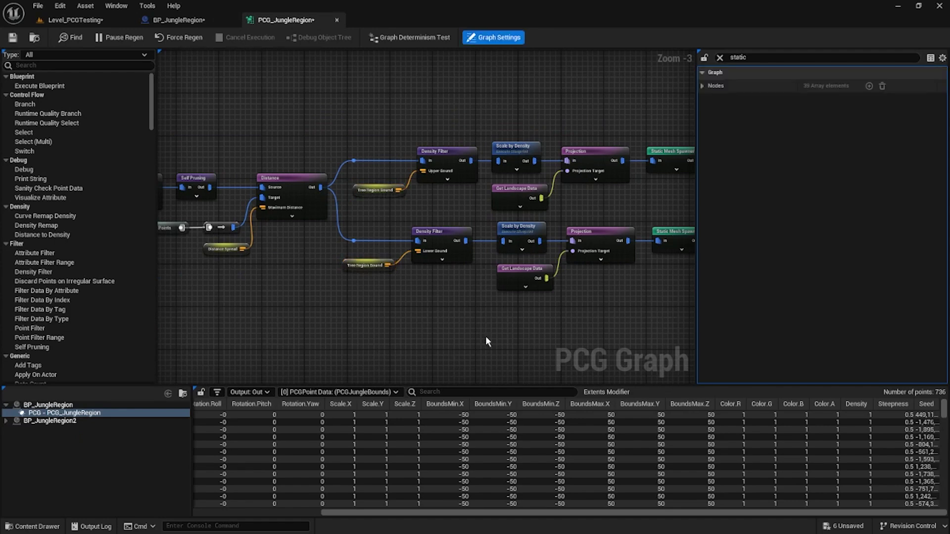
{"action": "left_click", "coordinate": [720, 57]}
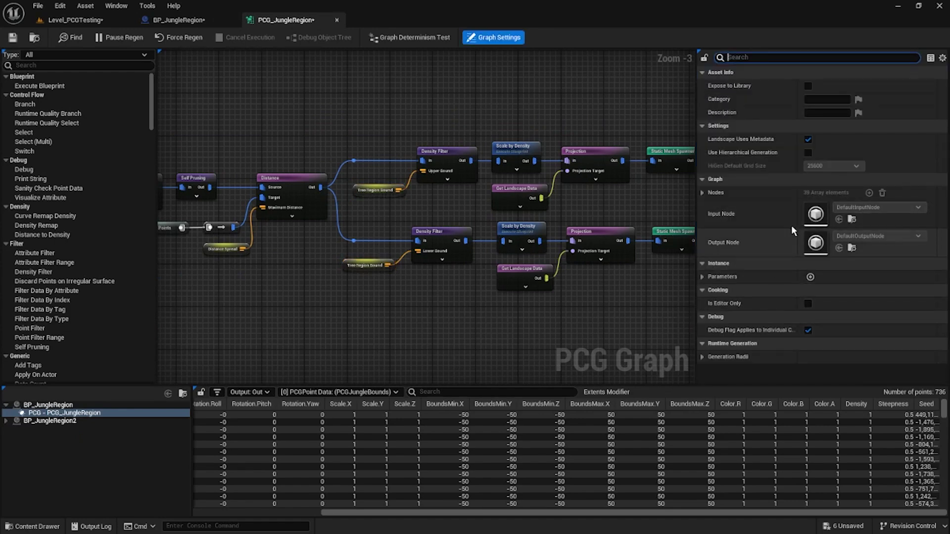
{"action": "left_click", "coordinate": [701, 277]}
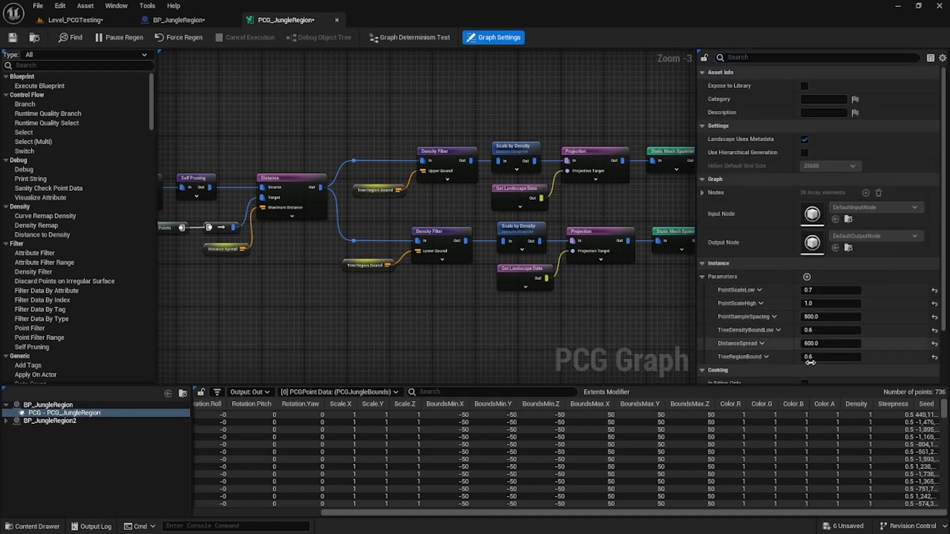
{"action": "left_click", "coordinate": [178, 20]}
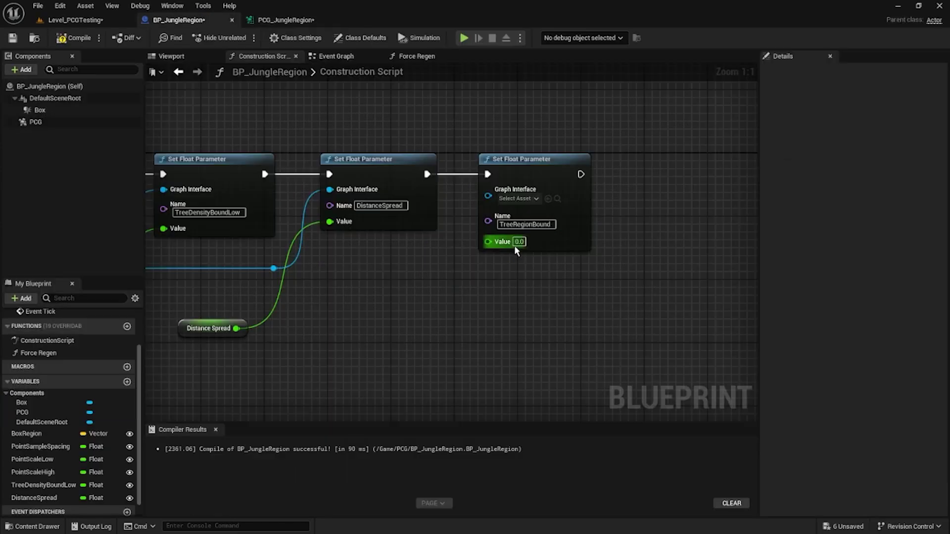
{"action": "key", "text": "ctrl+a"}
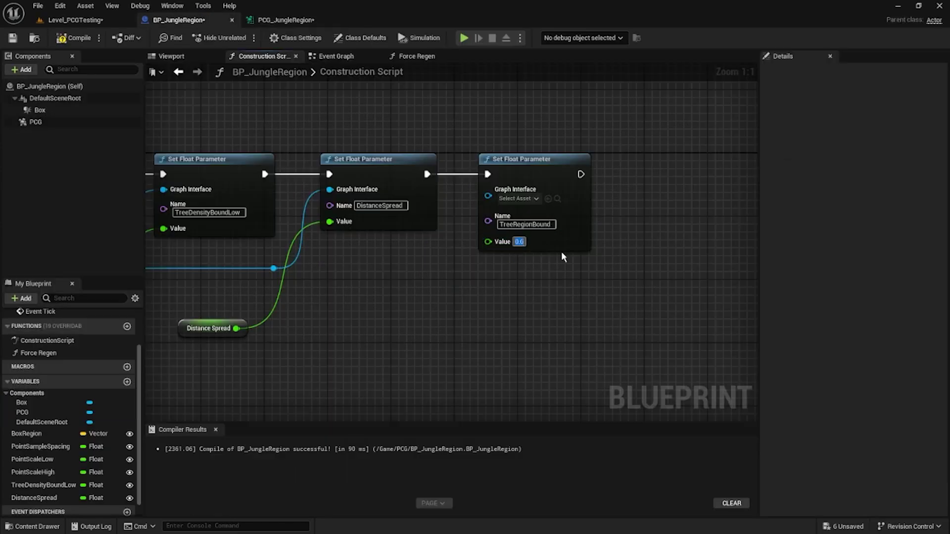
Step: Promote the node's value to an instance-editable variable named TreeRegionBound and compile the blueprint
{"action": "right_click", "coordinate": [506, 242]}
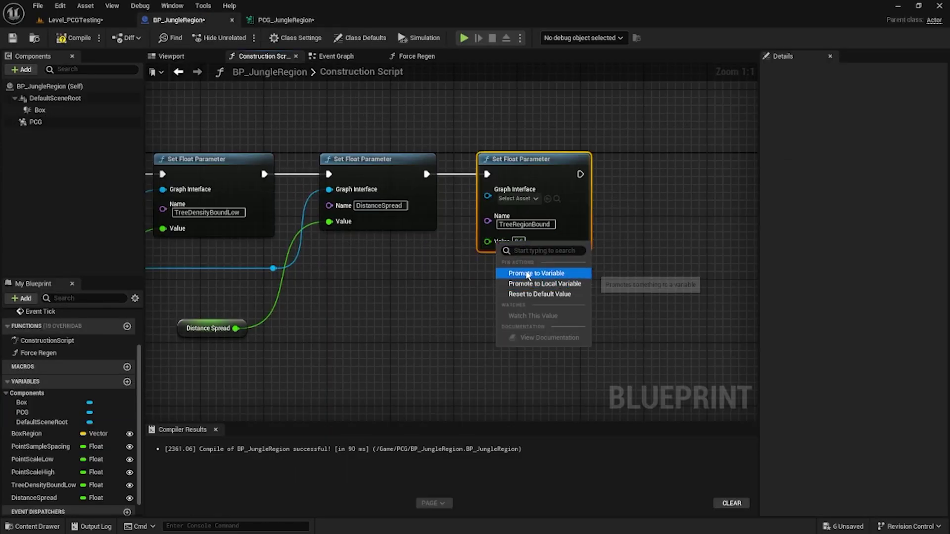
{"action": "left_click", "coordinate": [516, 270]}
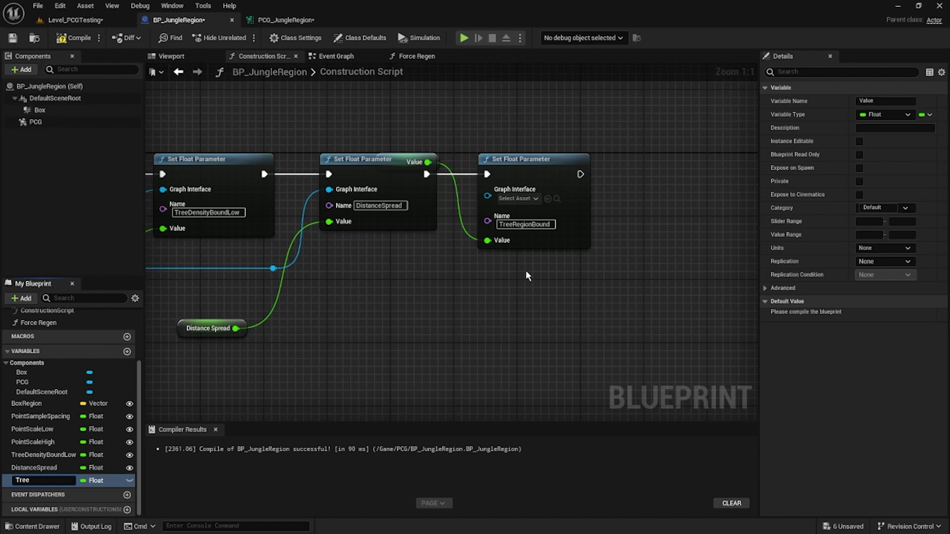
{"action": "type", "text": "TreeRegionBound"}
{"action": "key", "text": "Return"}
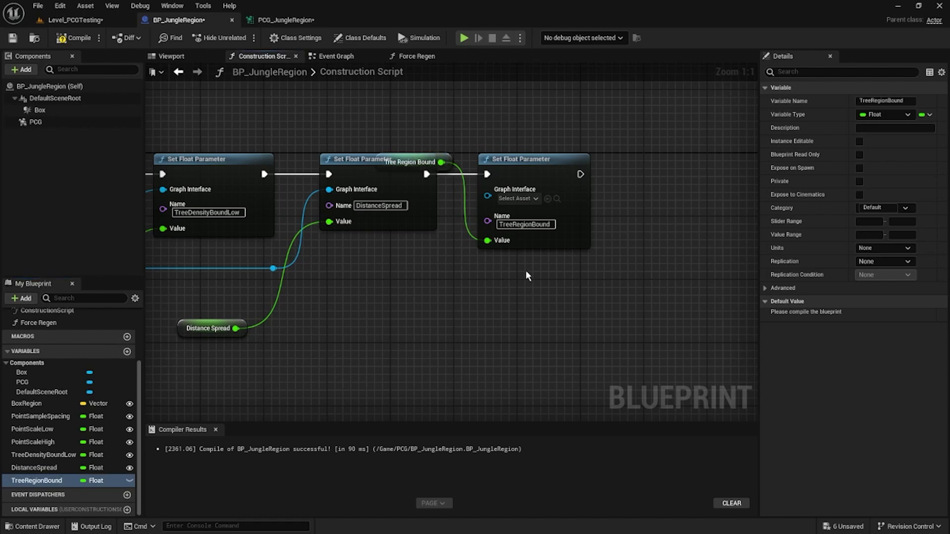
{"action": "left_click", "coordinate": [129, 481]}
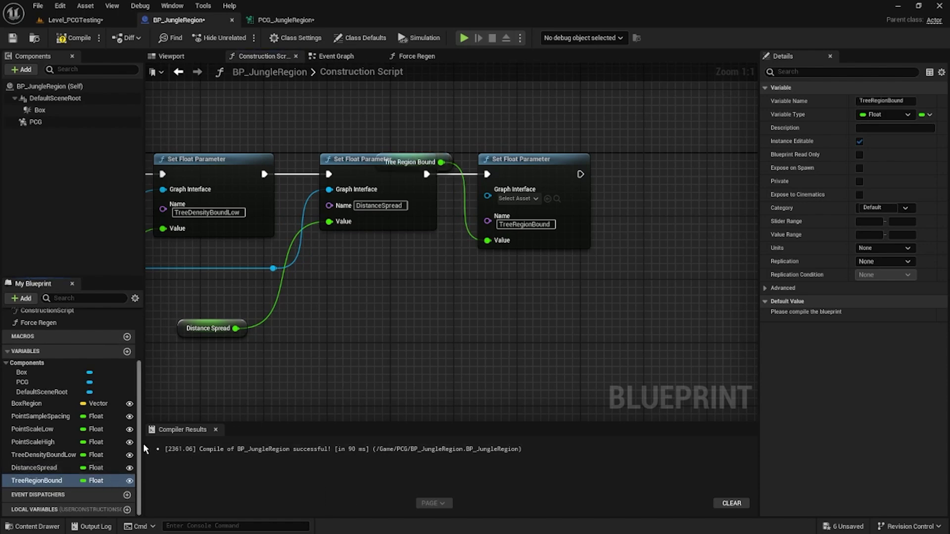
{"action": "left_click", "coordinate": [79, 38]}
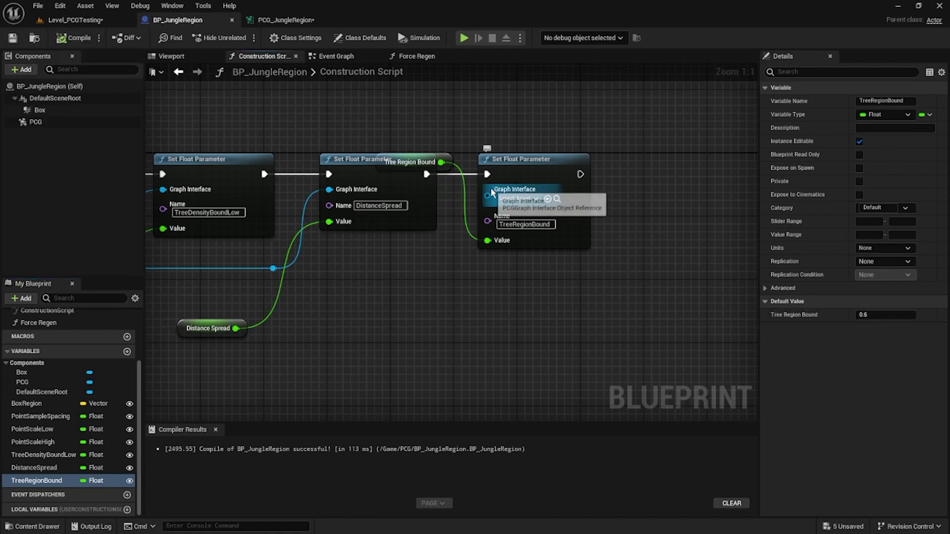
Step: Connect the new node's Graph Interface to the shared graph wire through a reroute point and place the Tree Region Bound getter below the nodes
{"action": "left_click_drag", "start_coordinate": [487, 196], "coordinate": [277, 272]}
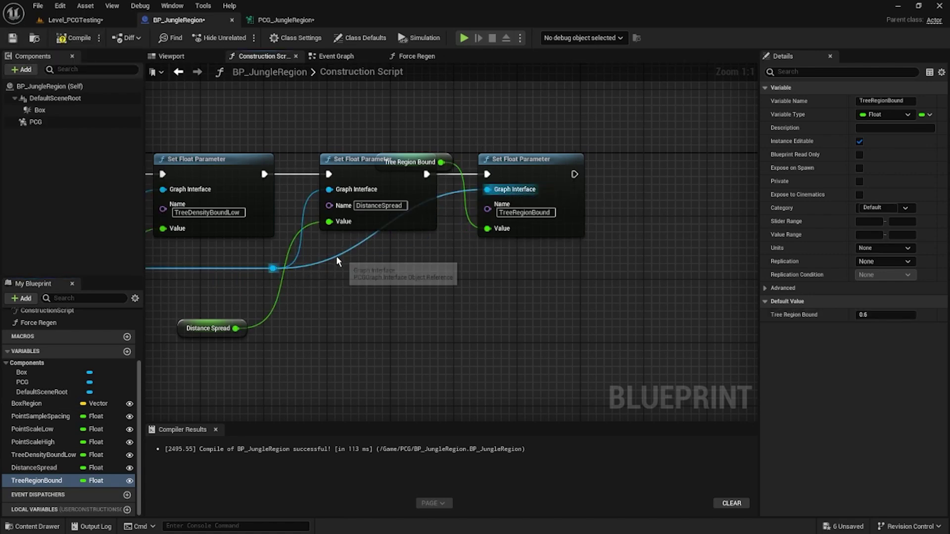
{"action": "double_click", "coordinate": [336, 256]}
{"action": "left_click_drag", "start_coordinate": [336, 256], "coordinate": [447, 267]}
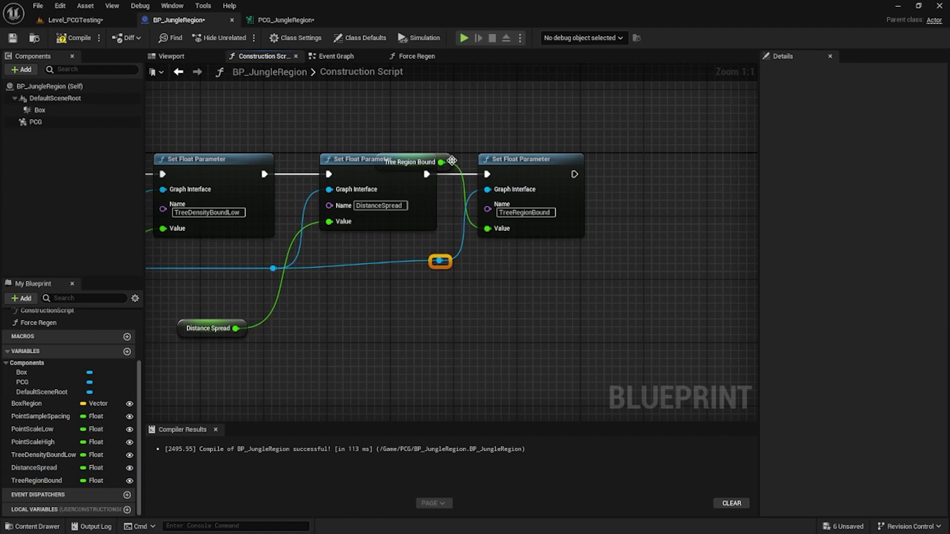
{"action": "left_click_drag", "start_coordinate": [410, 162], "coordinate": [403, 304]}
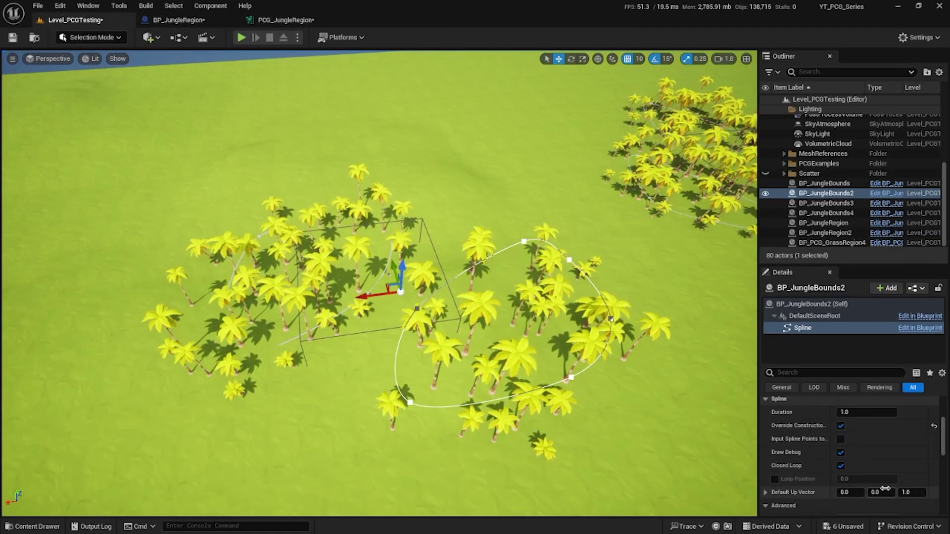
Step: Select BP_JungleRegion in the level and set its Tree Region Bound to 0.408
{"action": "scroll", "coordinate": [909, 499], "scroll_direction": "down", "scroll_amount": 2}
{"action": "scroll", "coordinate": [908, 499], "scroll_direction": "up", "scroll_amount": 2}
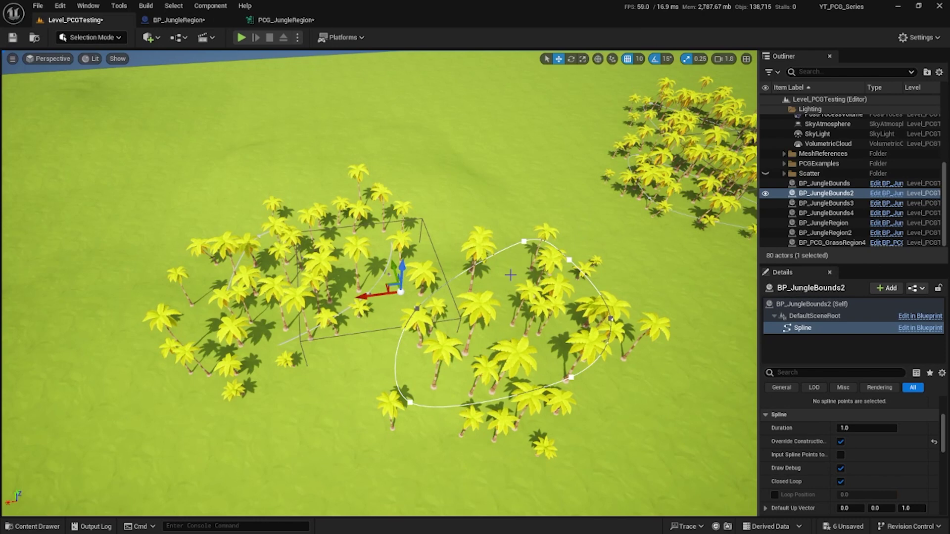
{"action": "left_click", "coordinate": [439, 258]}
{"action": "left_click", "coordinate": [437, 269]}
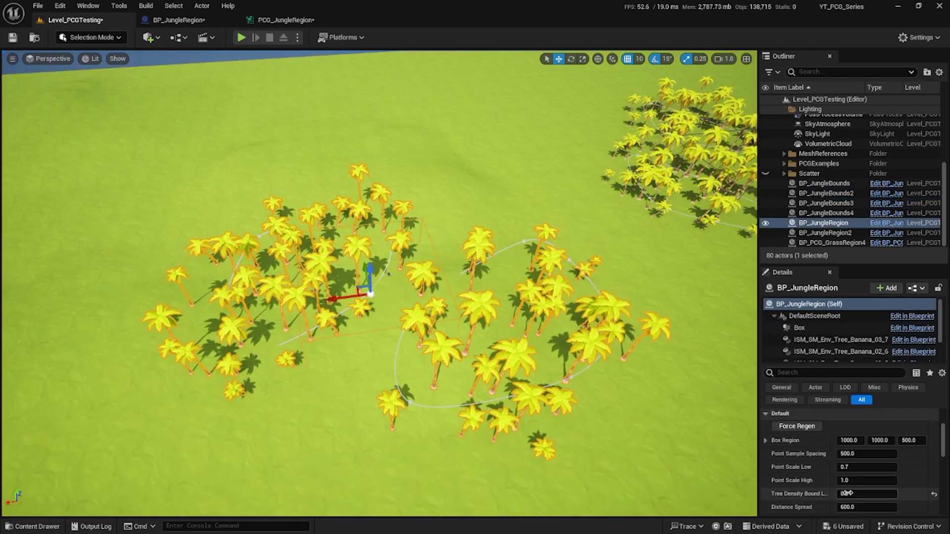
{"action": "scroll", "coordinate": [846, 493], "scroll_direction": "down", "scroll_amount": 2}
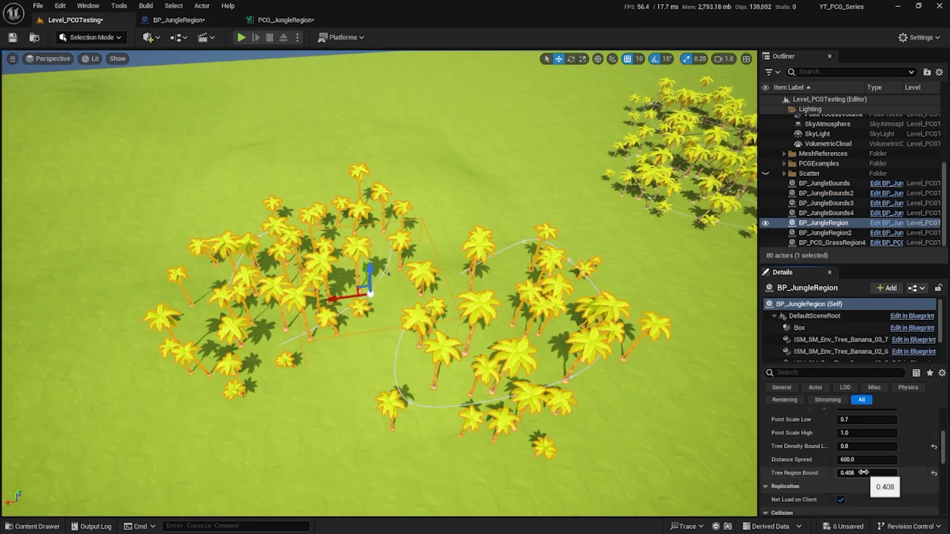
{"action": "scroll", "coordinate": [815, 444], "scroll_direction": "up", "scroll_amount": 2}
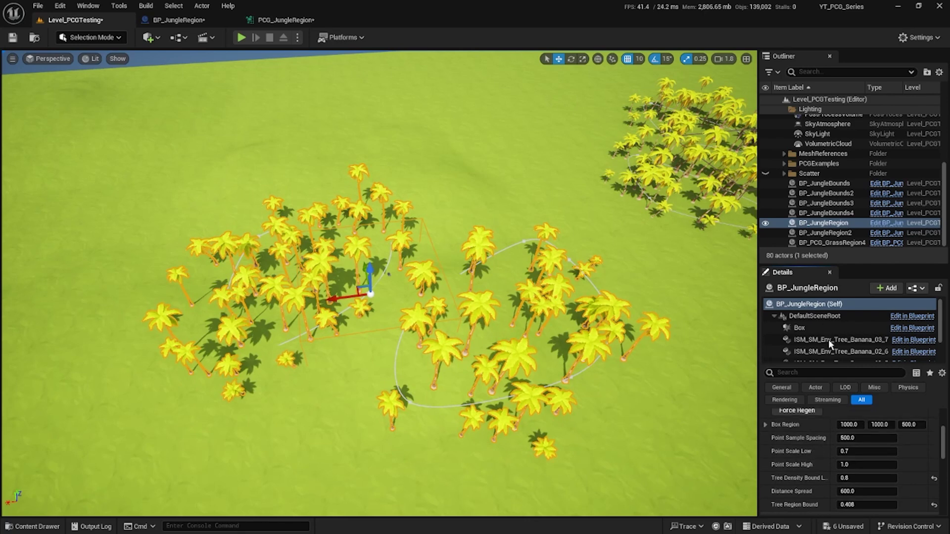
Step: Try Tree Region Bound values including 0.8 and 0.05 on BP_JungleRegion, forcing a regeneration after each change
{"action": "left_click_drag", "start_coordinate": [829, 366], "coordinate": [830, 331]}
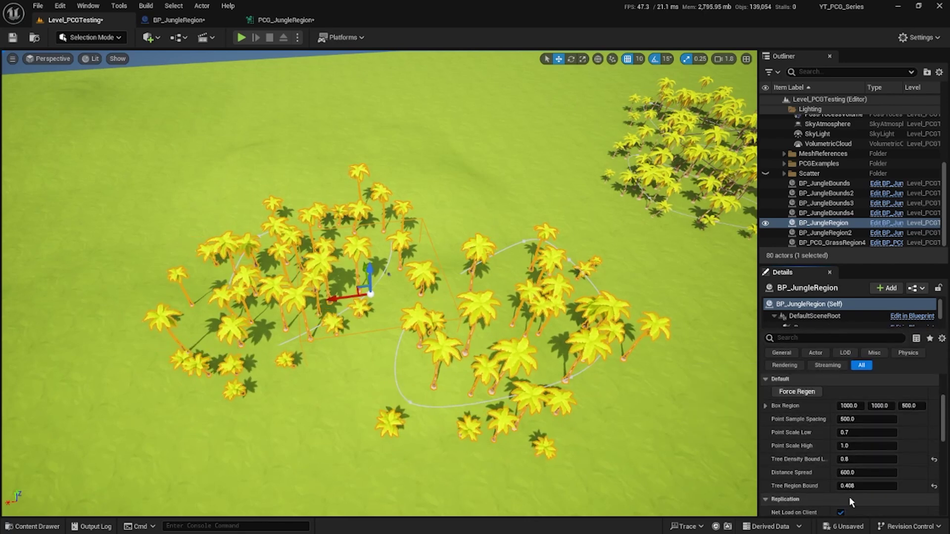
{"action": "left_click", "coordinate": [862, 488]}
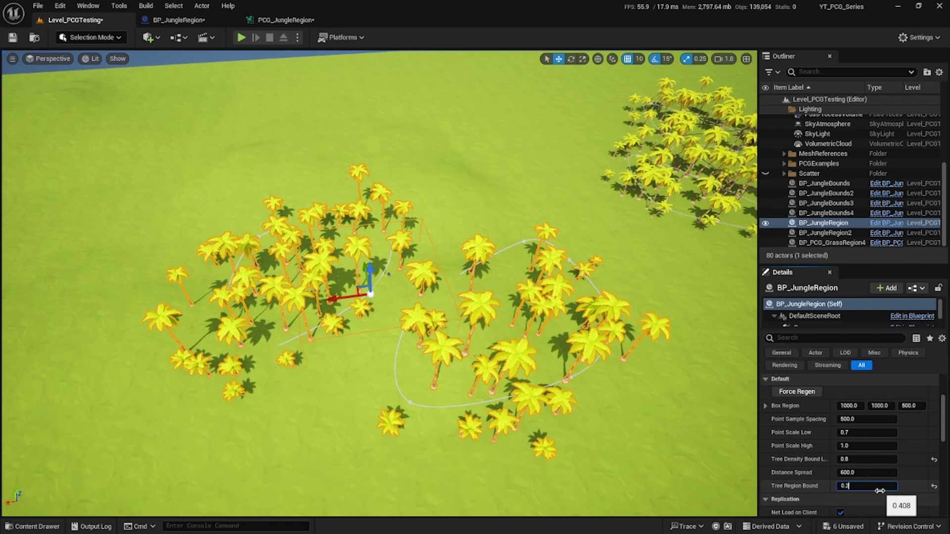
{"action": "left_click", "coordinate": [792, 391]}
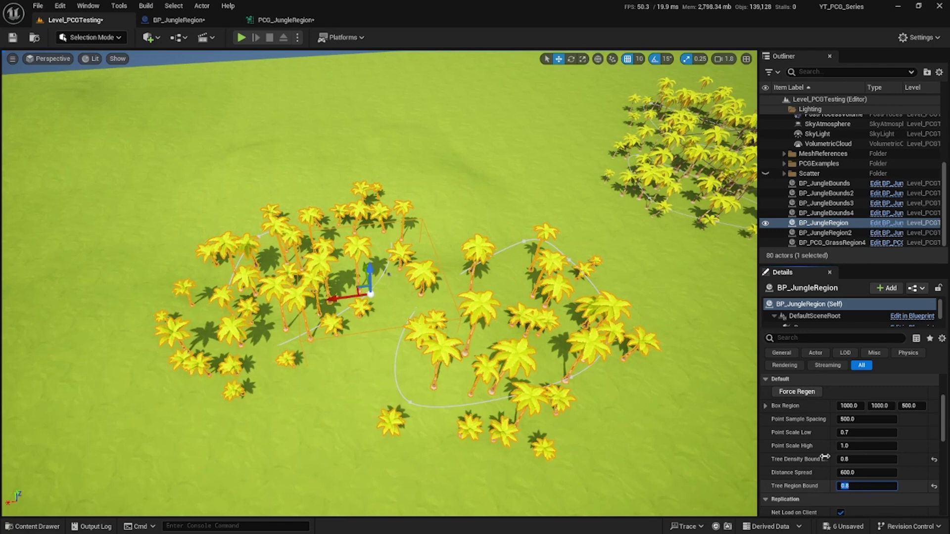
{"action": "left_click", "coordinate": [784, 393]}
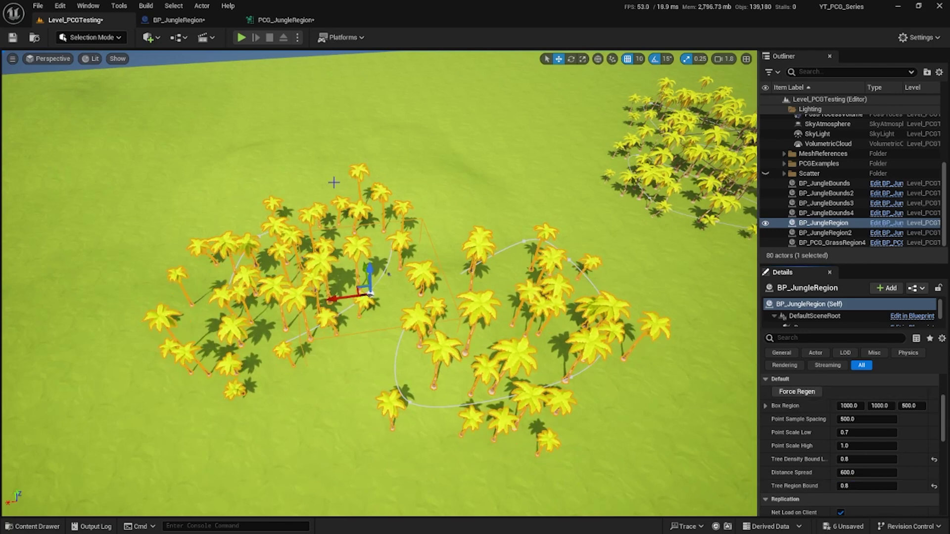
{"action": "type", "text": "0.05"}
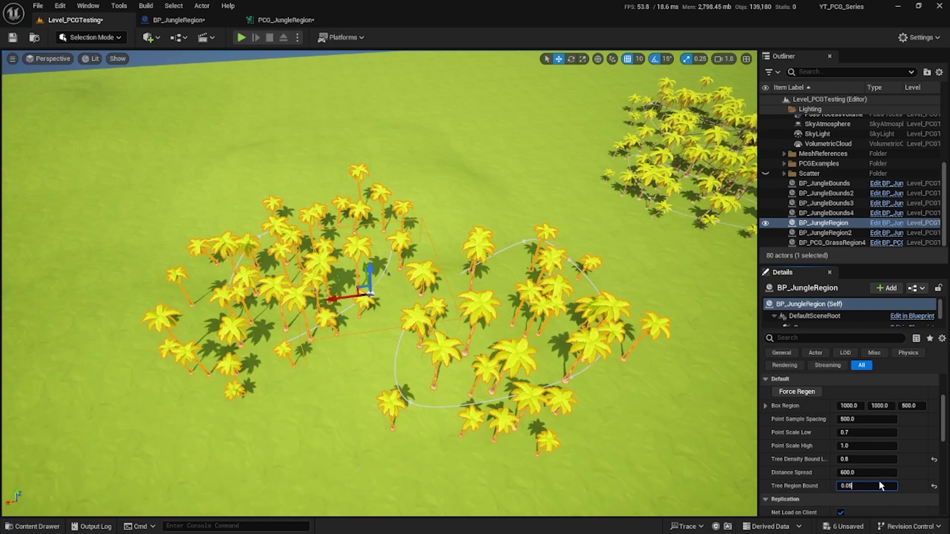
{"action": "left_click", "coordinate": [791, 391]}
Step: Set Tree Region Bound to 0.2, Point Scale Low to 1.0 and Point Scale High to 2.0, then regenerate BP_JungleRegion
{"action": "right_click_drag", "start_coordinate": [319, 398], "coordinate": [319, 364]}
{"action": "left_click", "coordinate": [852, 486]}
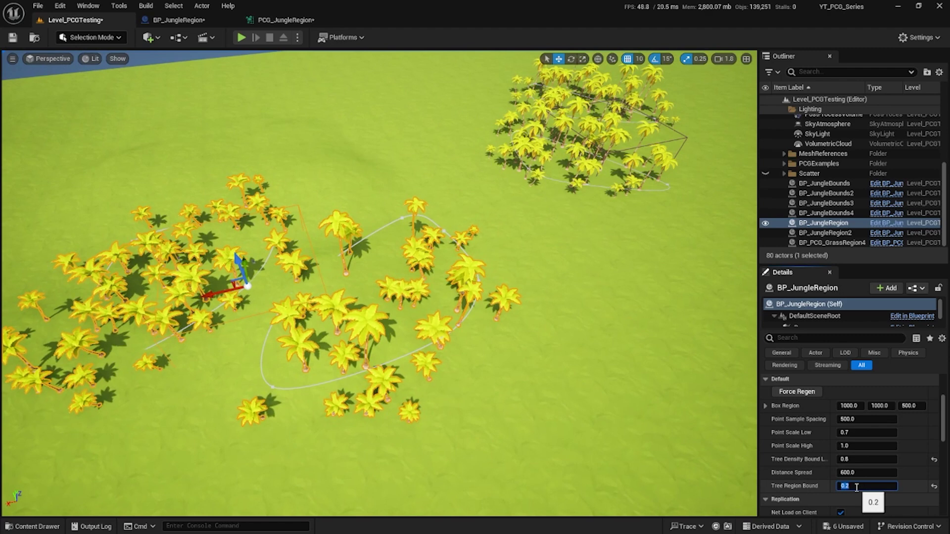
{"action": "key", "text": "Return"}
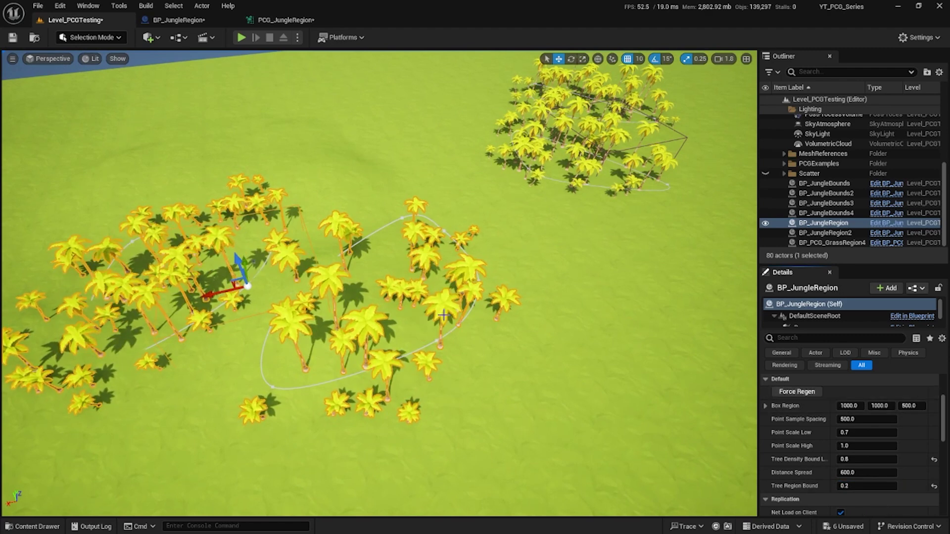
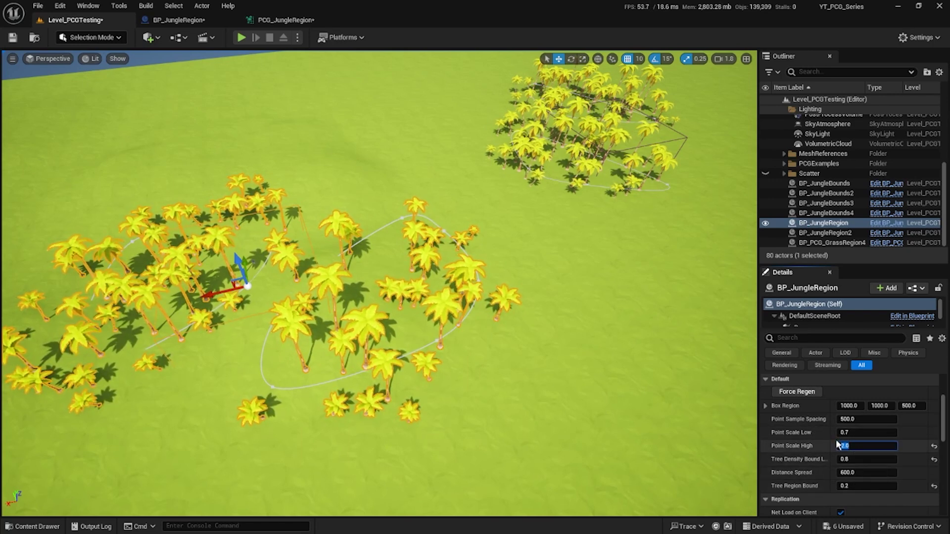
{"action": "left_click", "coordinate": [797, 392]}
{"action": "right_click_drag", "start_coordinate": [594, 360], "coordinate": [574, 391]}
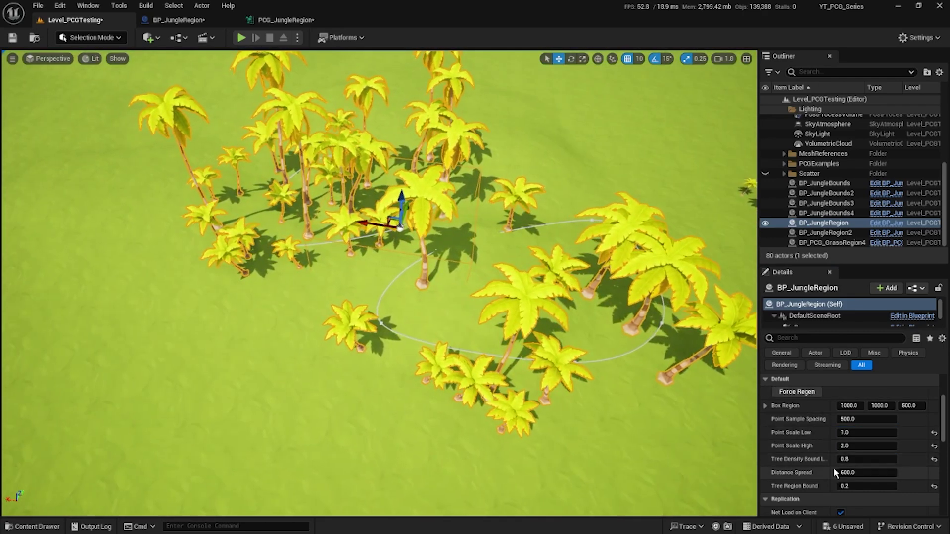
Step: In the PCG_JungleRegion graph, move the Original Tree Points reroute lower, clear of the Create Points Grid node
{"action": "left_click", "coordinate": [282, 19]}
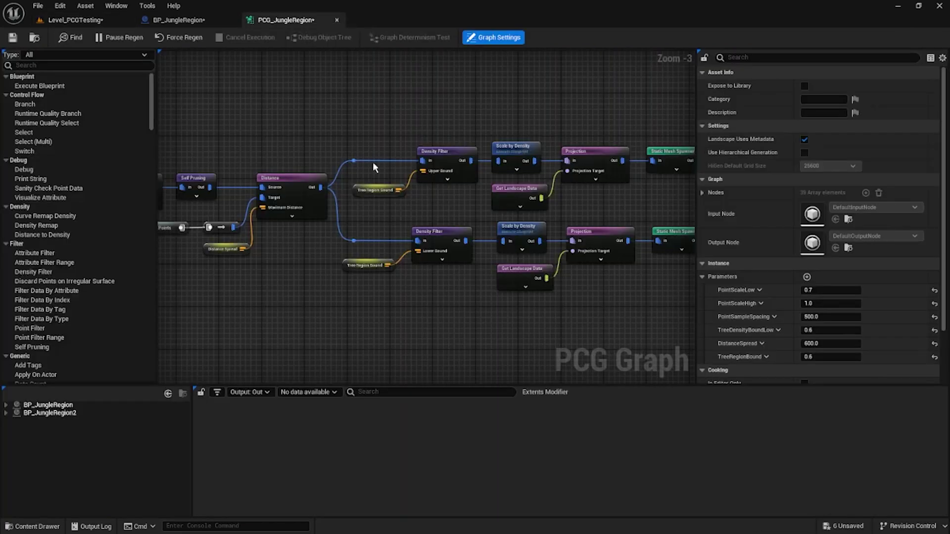
{"action": "right_click_drag", "start_coordinate": [545, 296], "coordinate": [544, 277]}
{"action": "right_click_drag", "start_coordinate": [333, 261], "coordinate": [468, 197]}
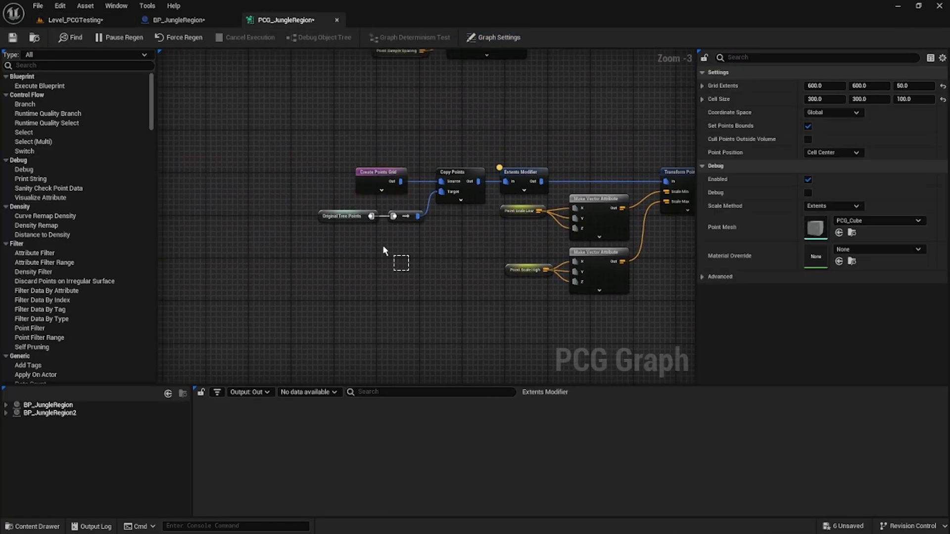
{"action": "left_click_drag", "start_coordinate": [342, 217], "coordinate": [337, 256]}
{"action": "left_click", "coordinate": [308, 308]}
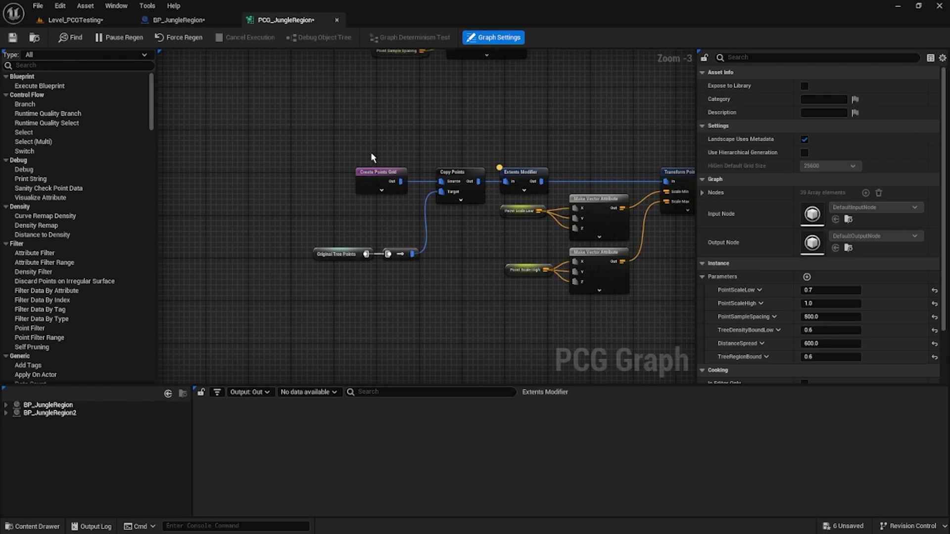
Step: Add a graph parameter named InitialPointSpread and set its default to 600.0, matching the Create Points Grid extents
{"action": "left_click_drag", "start_coordinate": [370, 175], "coordinate": [370, 174]}
{"action": "key", "text": "Escape"}
{"action": "left_click", "coordinate": [807, 277]}
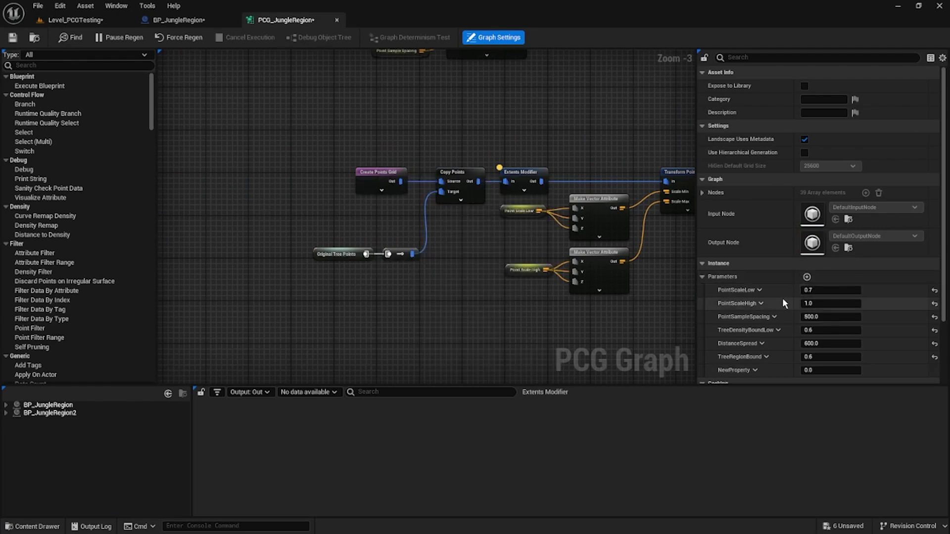
{"action": "left_click", "coordinate": [744, 371]}
{"action": "left_click", "coordinate": [752, 406]}
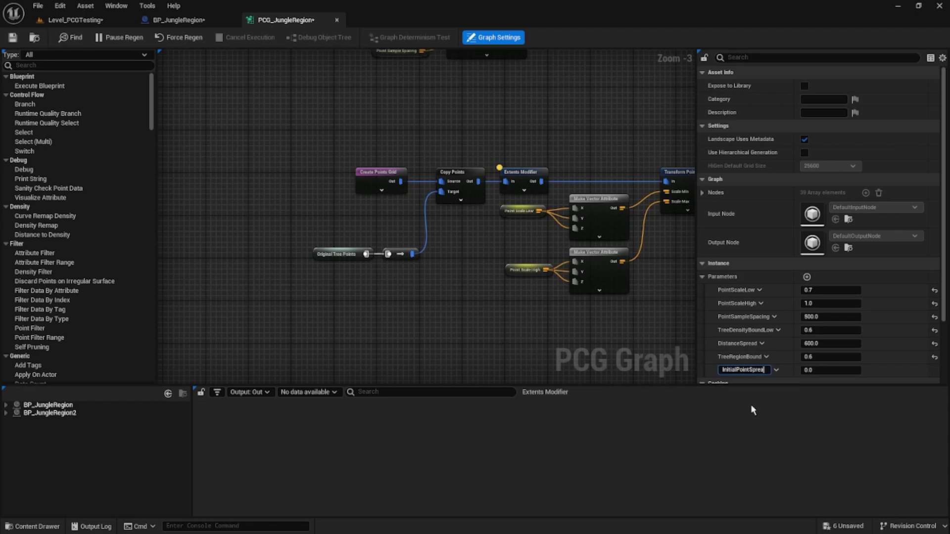
{"action": "left_click", "coordinate": [379, 182]}
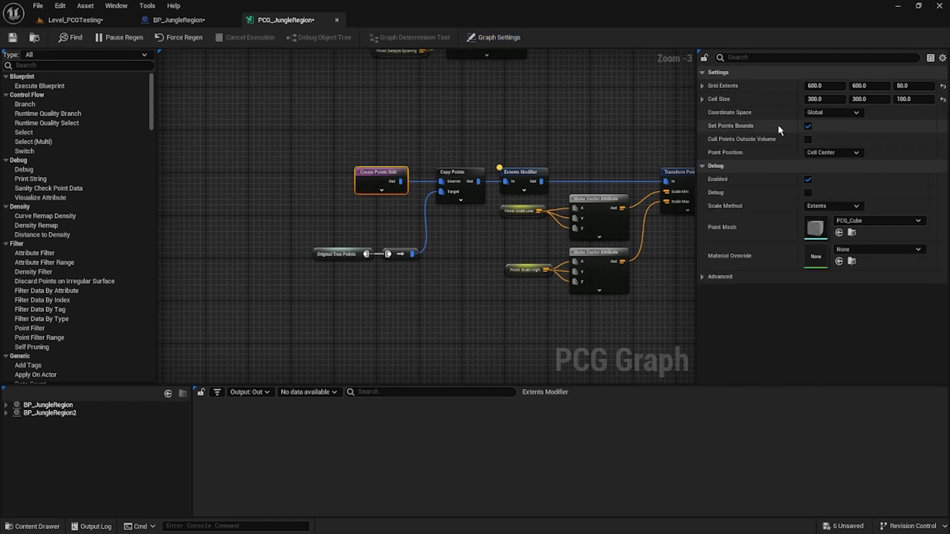
{"action": "left_click", "coordinate": [324, 192]}
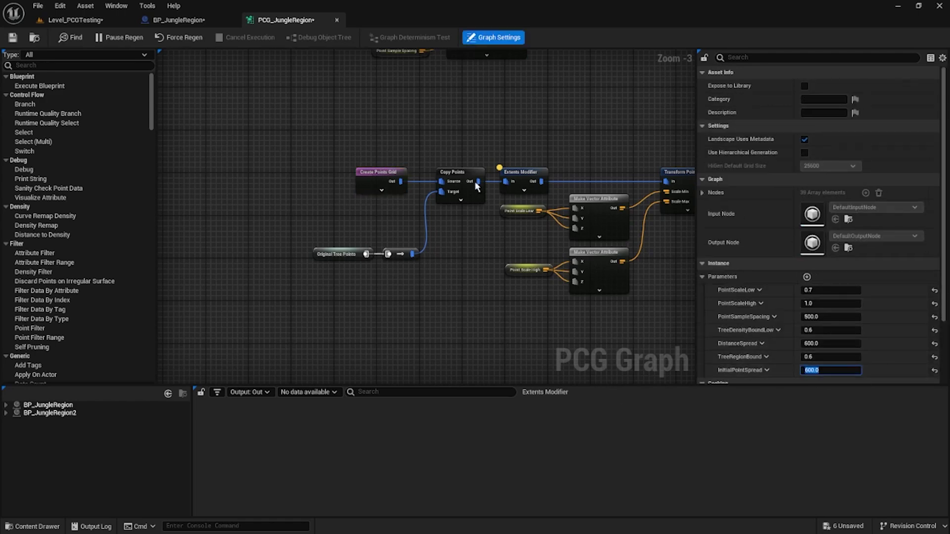
Step: Add an Initial Point Spread getter and feed it into both X and Y of a new Vector 2 Make Vector Attribute node
{"action": "right_click", "coordinate": [251, 277]}
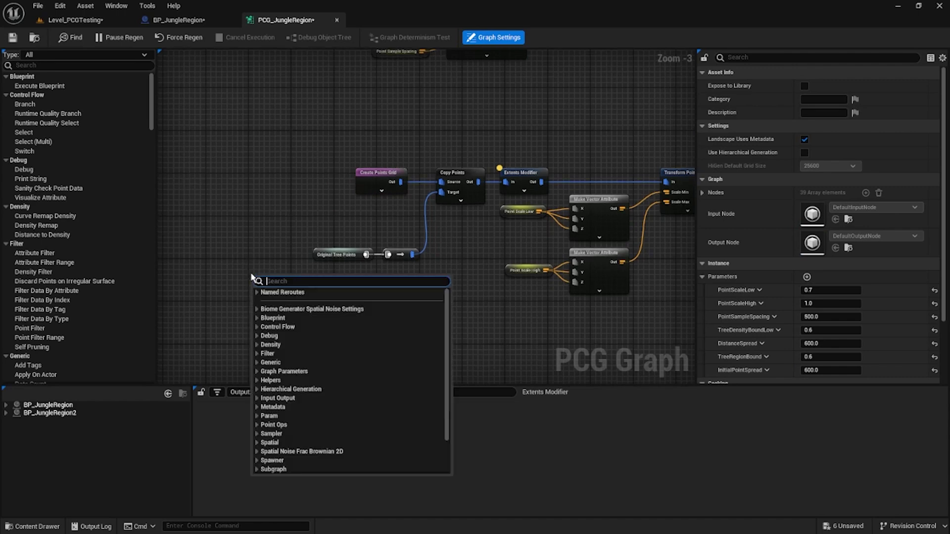
{"action": "type", "text": "initia"}
{"action": "key", "text": "Return"}
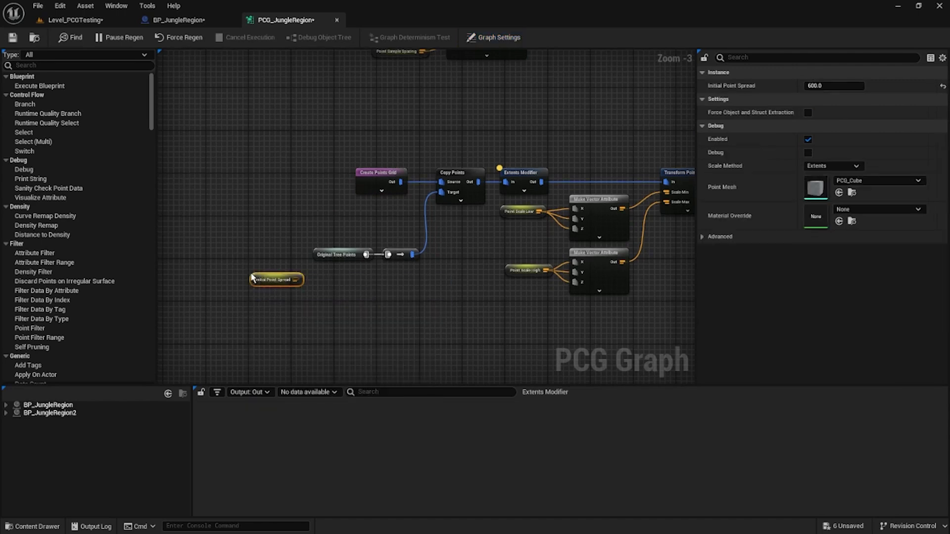
{"action": "left_click_drag", "start_coordinate": [298, 284], "coordinate": [253, 194]}
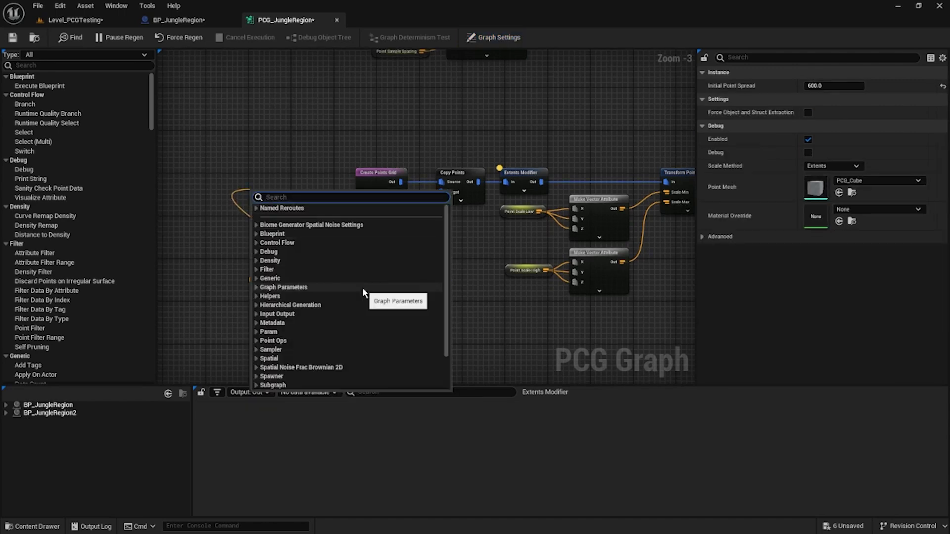
{"action": "type", "text": "make v2"}
{"action": "key", "text": "Return"}
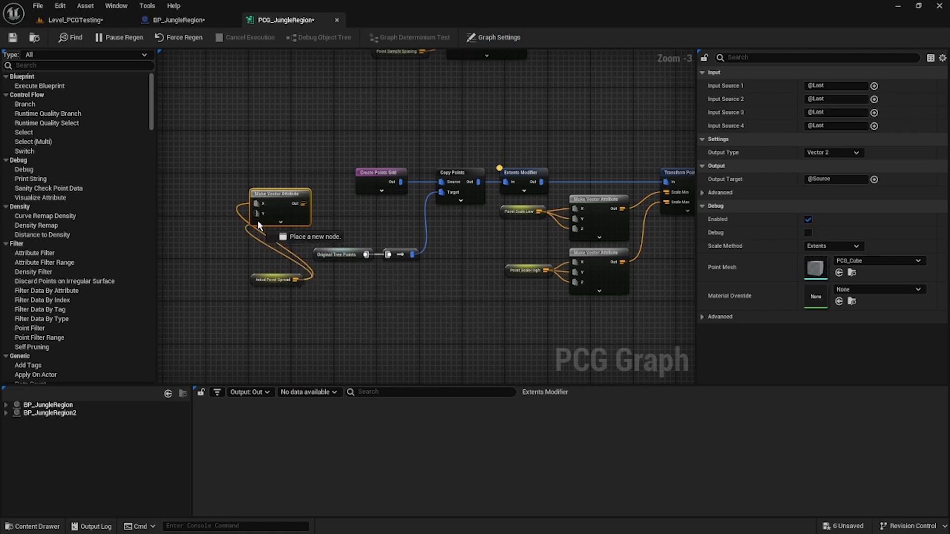
{"action": "left_click_drag", "start_coordinate": [253, 279], "coordinate": [245, 213]}
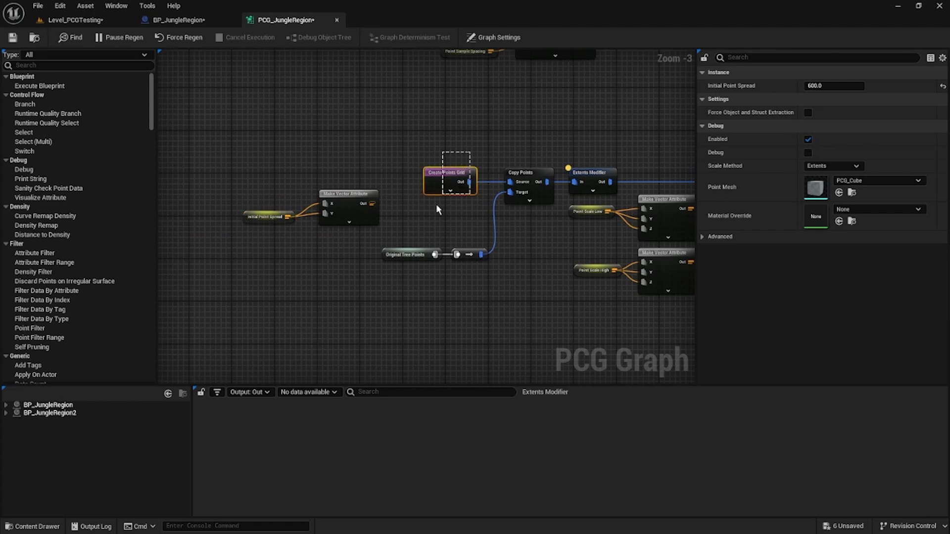
Step: Connect the Make Vector Attribute output to the Grid Extents override input of Create Points Grid
{"action": "left_click_drag", "start_coordinate": [437, 210], "coordinate": [442, 194]}
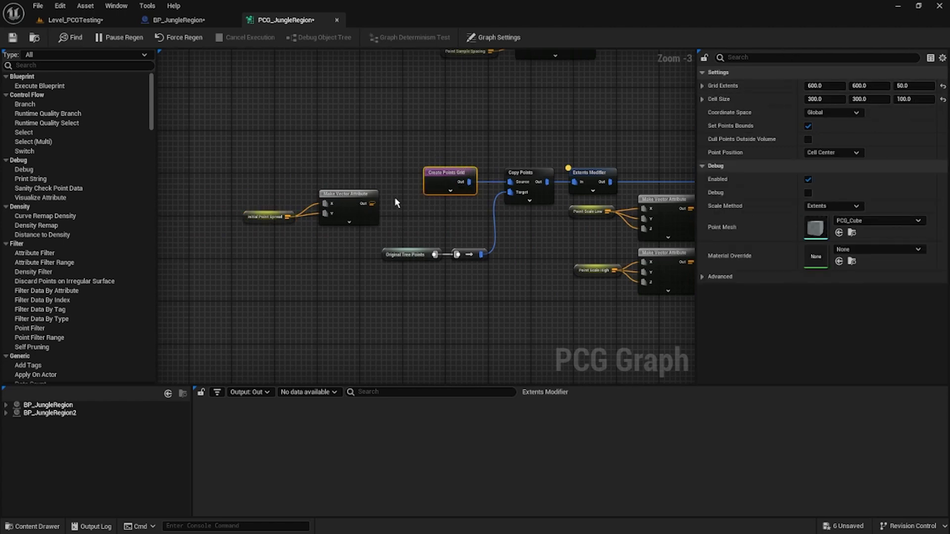
{"action": "left_click", "coordinate": [447, 192]}
{"action": "left_click_drag", "start_coordinate": [438, 196], "coordinate": [366, 206]}
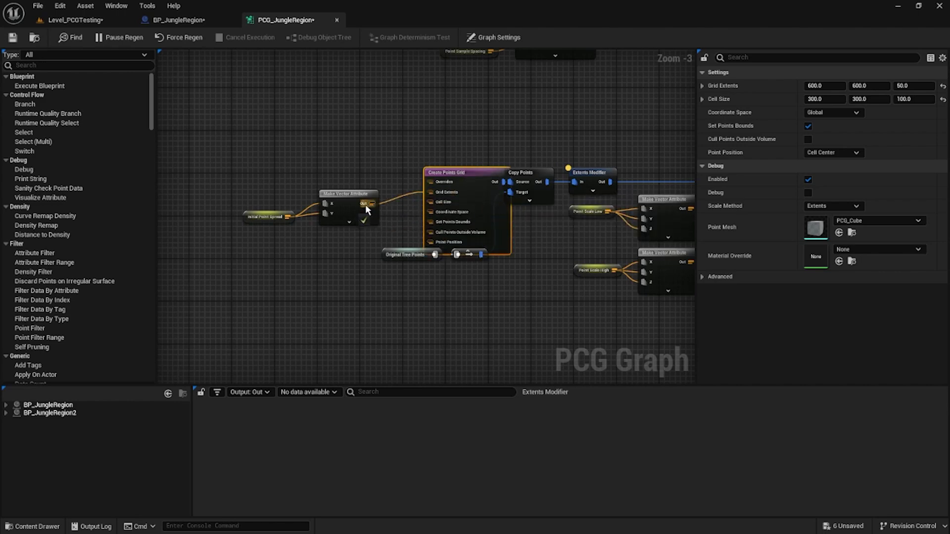
{"action": "left_click", "coordinate": [467, 249]}
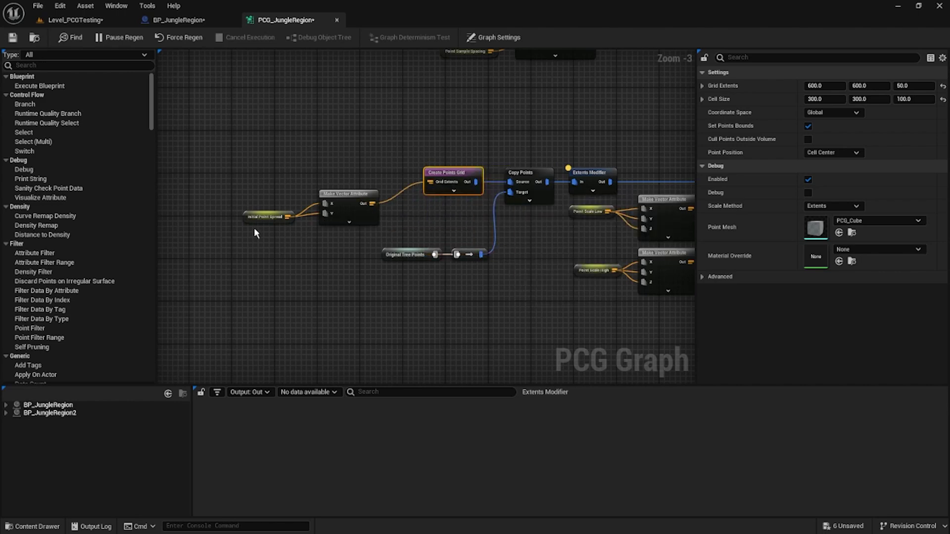
Step: Align the Initial Point Spread getter and Make Vector Attribute node beside Create Points Grid, and save the graph
{"action": "left_click", "coordinate": [276, 219]}
{"action": "left_click", "coordinate": [309, 297]}
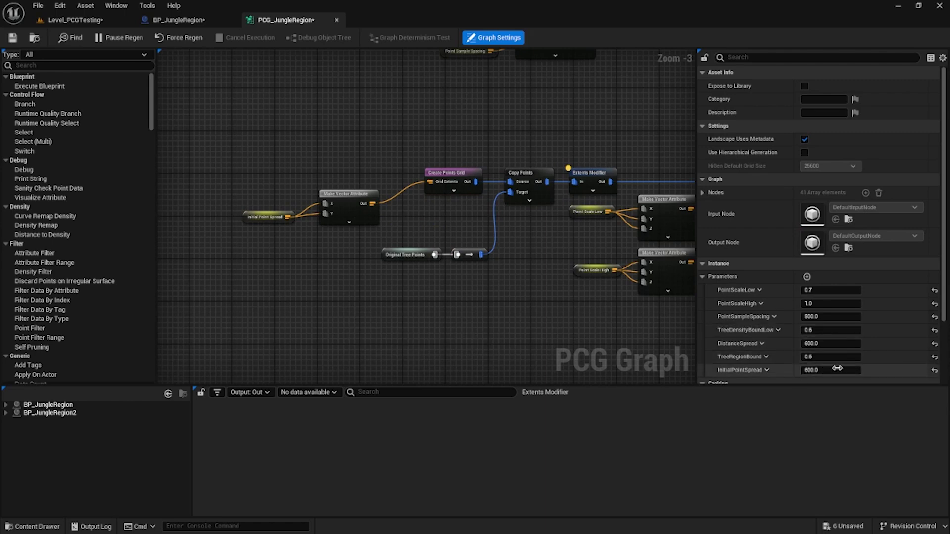
{"action": "left_click", "coordinate": [264, 214]}
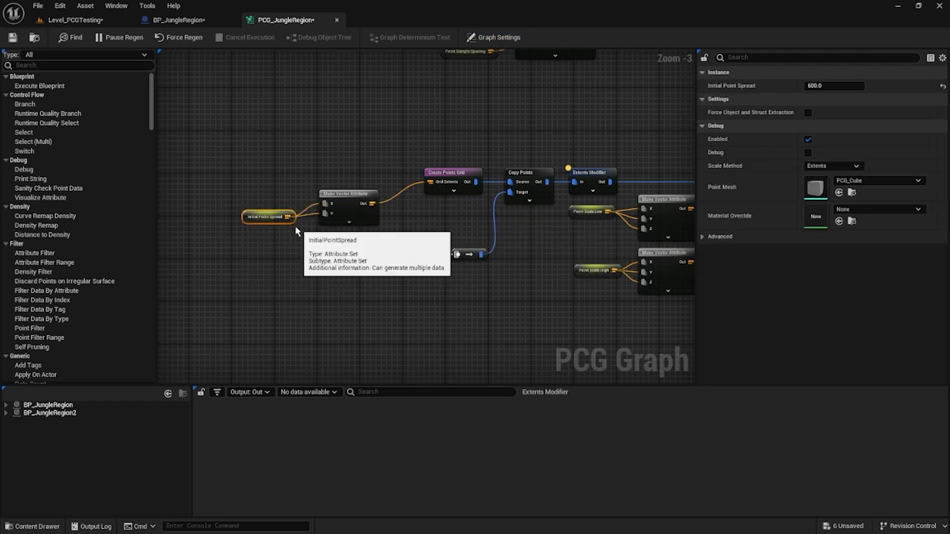
{"action": "left_click_drag", "start_coordinate": [246, 218], "coordinate": [268, 208]}
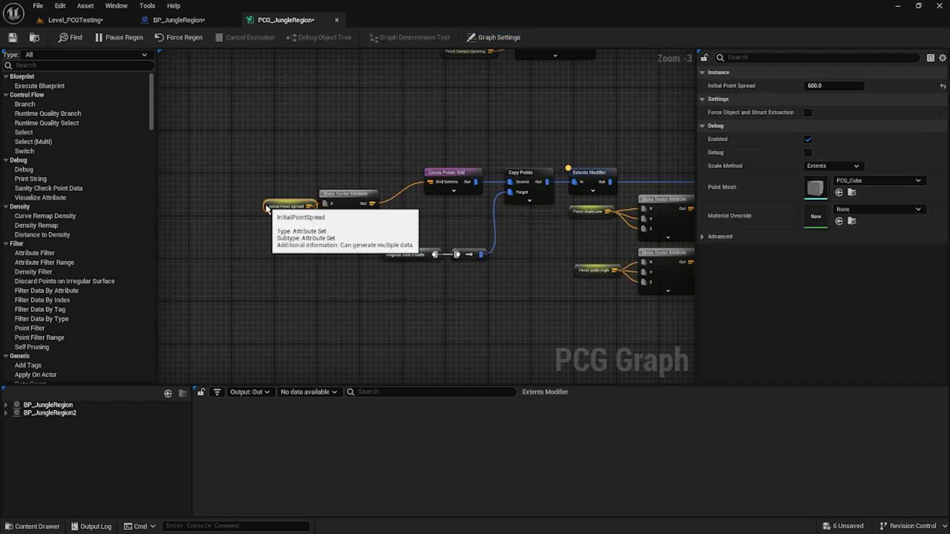
{"action": "left_click", "coordinate": [321, 200], "text": "shift"}
{"action": "left_click_drag", "start_coordinate": [339, 196], "coordinate": [367, 176]}
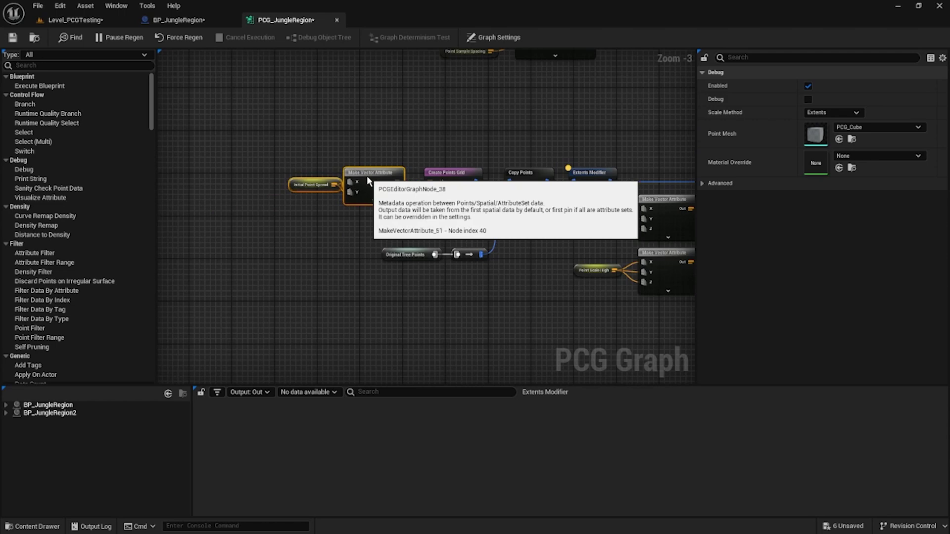
{"action": "left_click", "coordinate": [312, 110]}
{"action": "left_click", "coordinate": [13, 38]}
Step: In BP_JungleRegion's construction script, duplicate the TreeRegionBound Set Float Parameter node and set the copy's parameter name to InitialPointSpread
{"action": "left_click", "coordinate": [178, 20]}
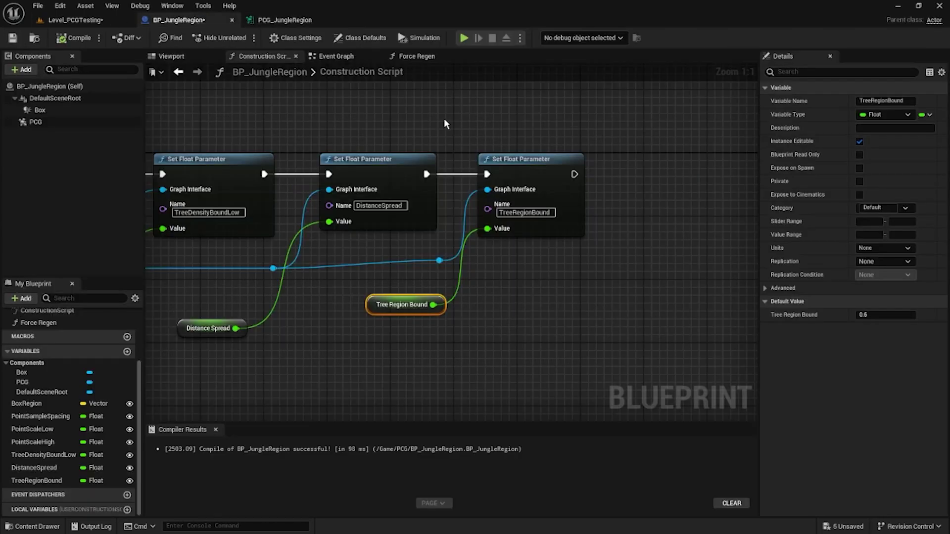
{"action": "right_click_drag", "start_coordinate": [444, 117], "coordinate": [308, 119]}
{"action": "left_click_drag", "start_coordinate": [448, 291], "coordinate": [404, 150]}
{"action": "key", "text": "ctrl+c"}
{"action": "key", "text": "ctrl+v"}
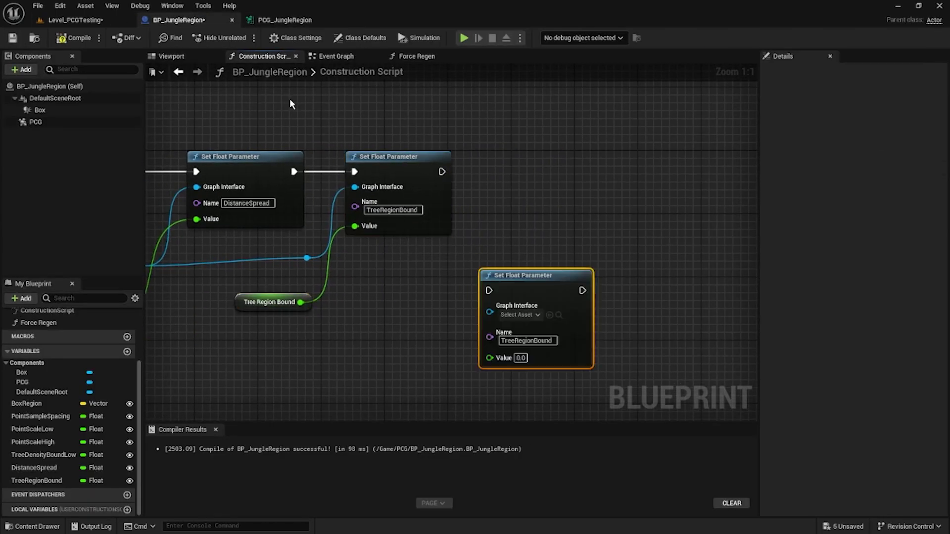
{"action": "left_click", "coordinate": [284, 20]}
{"action": "left_click", "coordinate": [207, 23]}
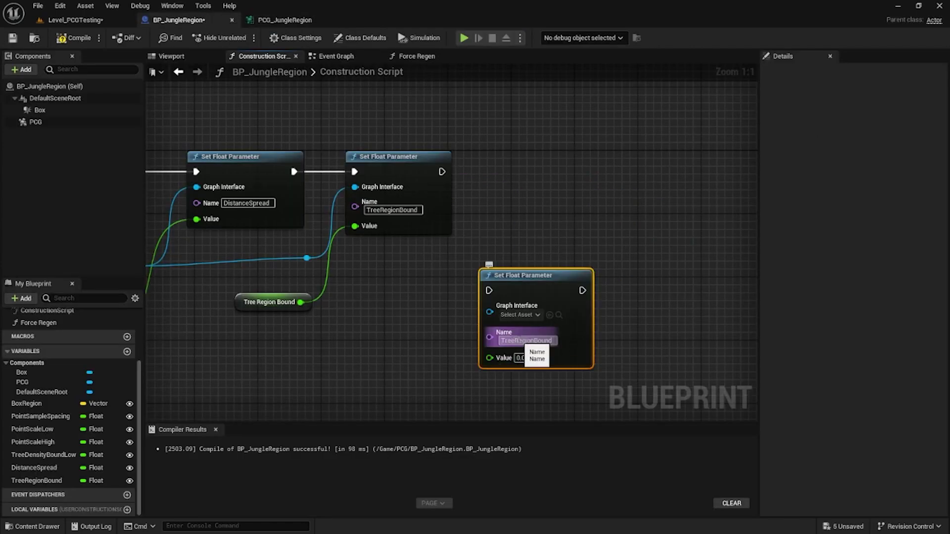
{"action": "key", "text": "BackSpace"}
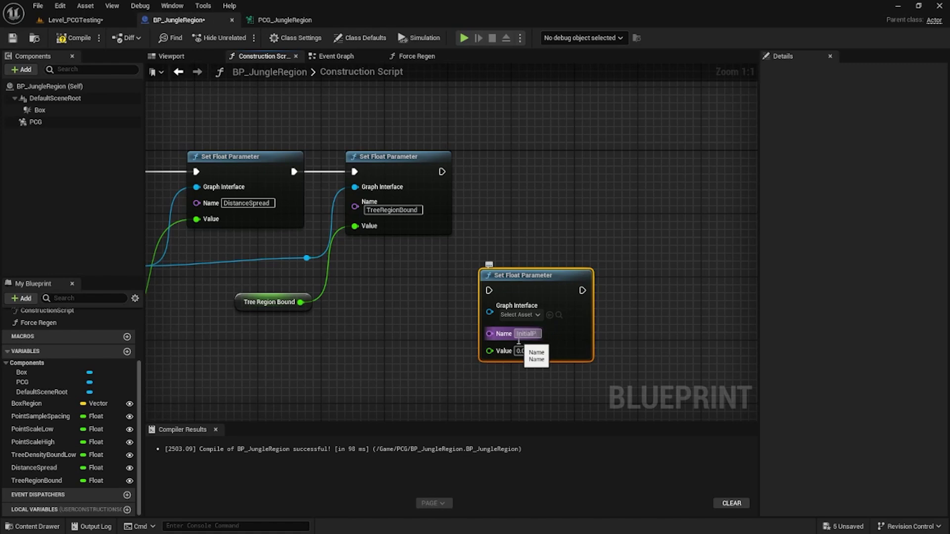
{"action": "type", "text": "InitialPointSpread"}
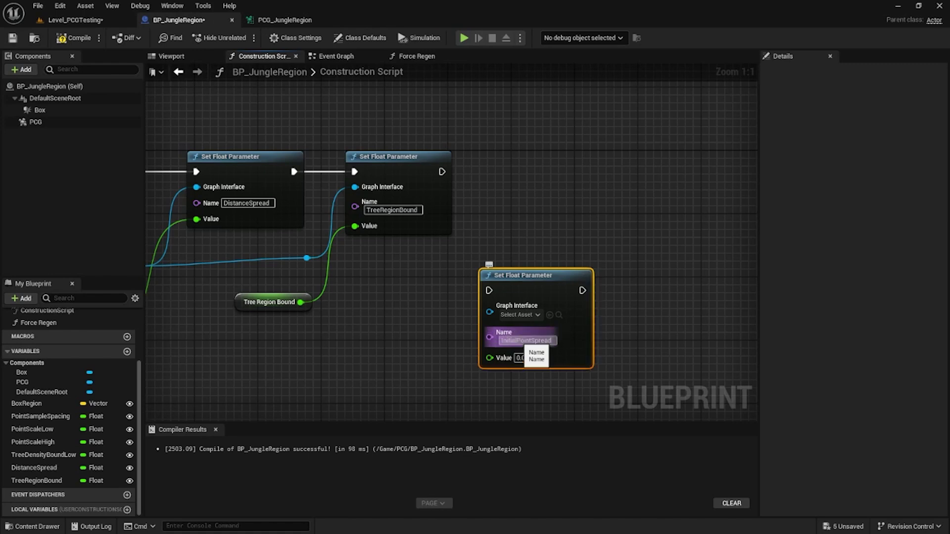
Step: Promote the InitialPointSpread node's Value input to a float variable named InitialPointSpread and make it instance editable
{"action": "left_click", "coordinate": [522, 358]}
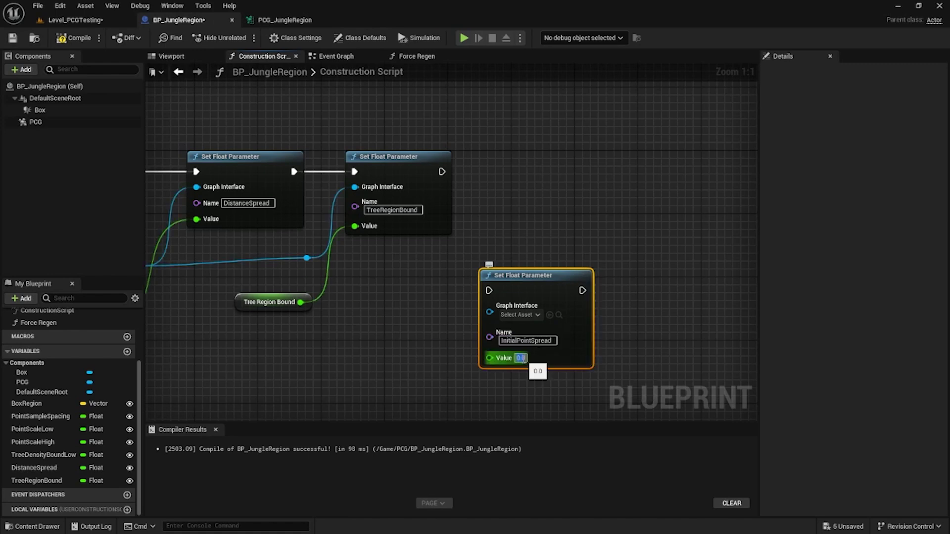
{"action": "right_click", "coordinate": [497, 361]}
{"action": "left_click", "coordinate": [537, 394]}
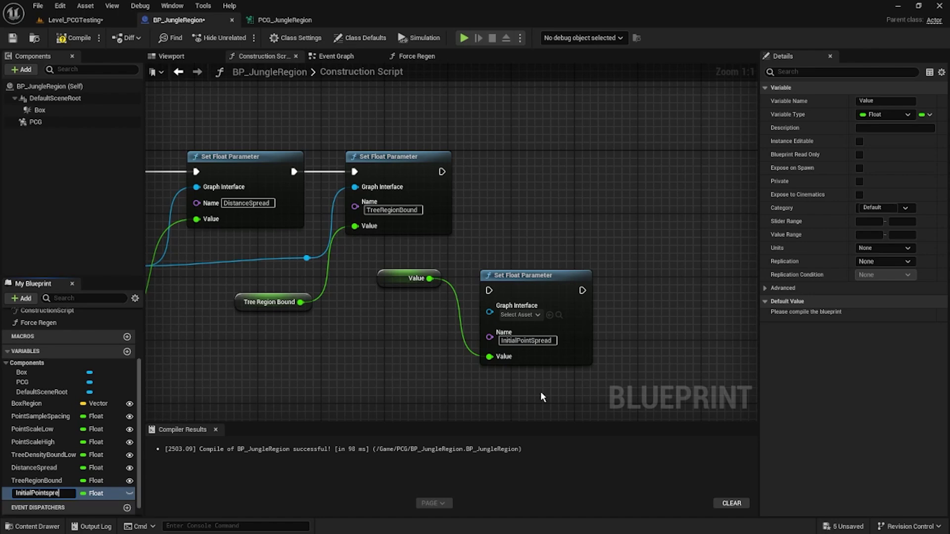
{"action": "type", "text": "InitialPointSpread"}
{"action": "key", "text": "Return"}
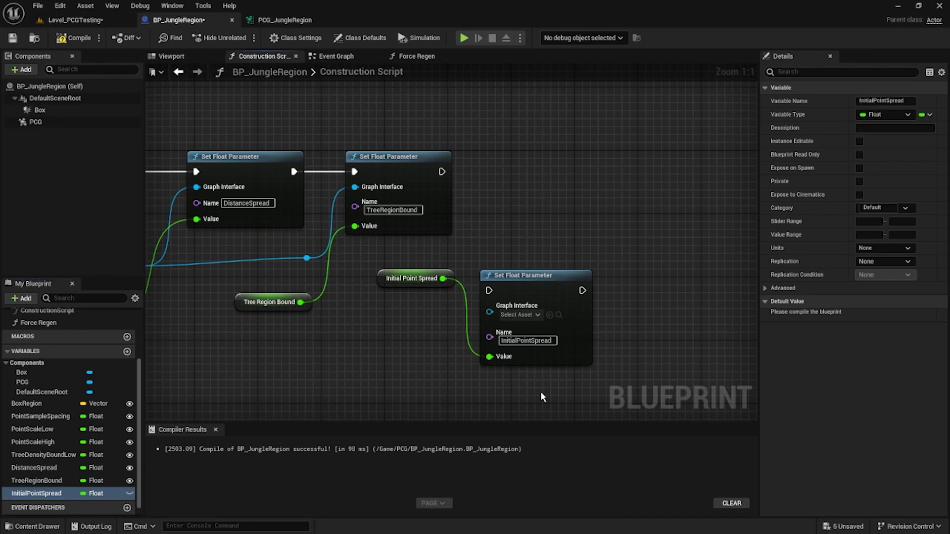
{"action": "left_click", "coordinate": [129, 493]}
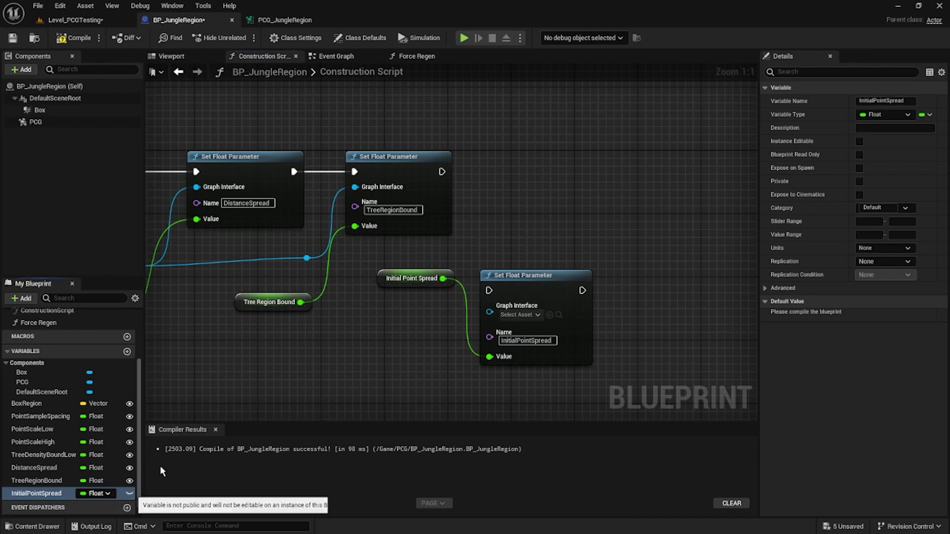
Step: Chain the InitialPointSpread node after TreeRegionBound, linking execution and a rerouted Graph Interface wire, and compile the blueprint
{"action": "left_click_drag", "start_coordinate": [307, 258], "coordinate": [442, 172]}
{"action": "left_click_drag", "start_coordinate": [532, 277], "coordinate": [537, 157]}
{"action": "double_click", "coordinate": [372, 244]}
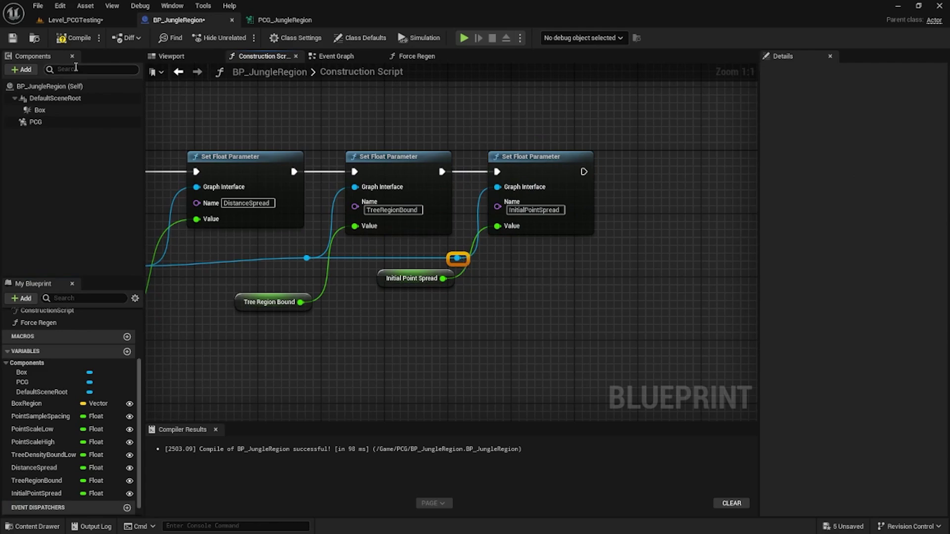
{"action": "left_click", "coordinate": [73, 37]}
Step: In Level_PCGTesting, try BP_JungleRegion's Initial Point Spread at about 2197 and about 5026, force-regenerating the trees for each value
{"action": "left_click", "coordinate": [74, 19]}
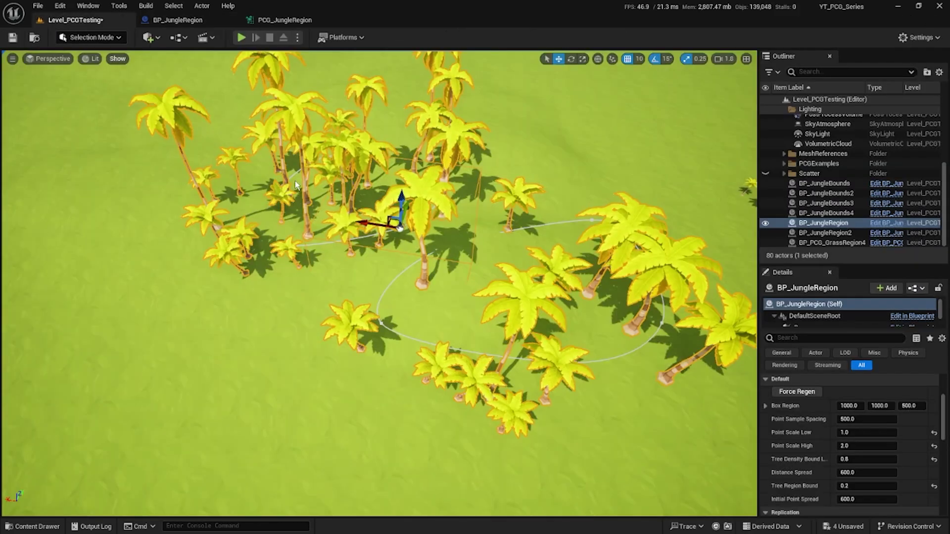
{"action": "right_click_drag", "start_coordinate": [295, 180], "coordinate": [315, 259]}
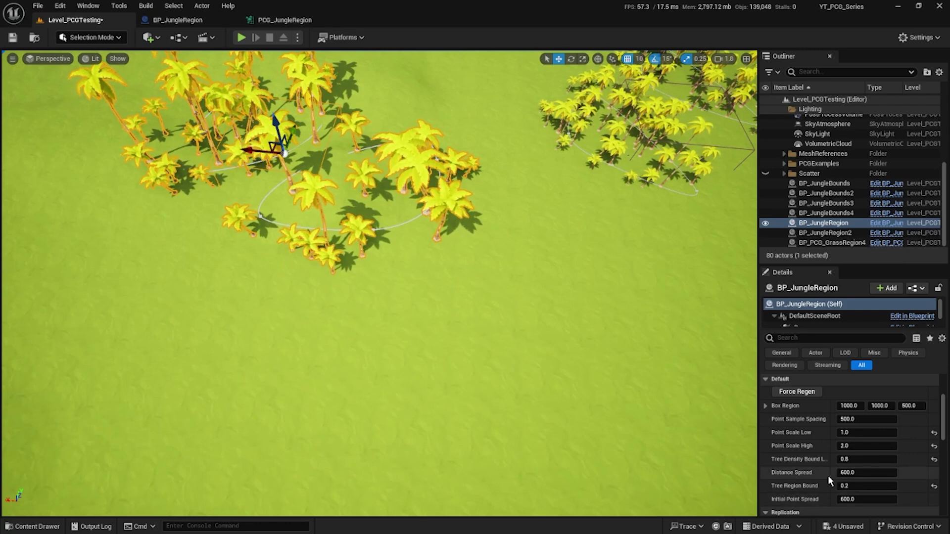
{"action": "left_click_drag", "start_coordinate": [841, 500], "coordinate": [906, 499]}
{"action": "left_click", "coordinate": [784, 393]}
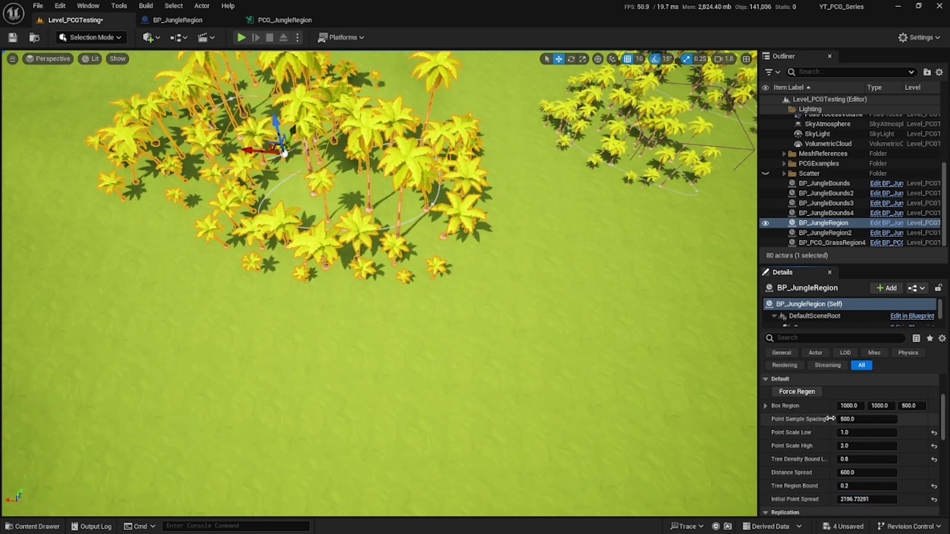
{"action": "left_click", "coordinate": [814, 393]}
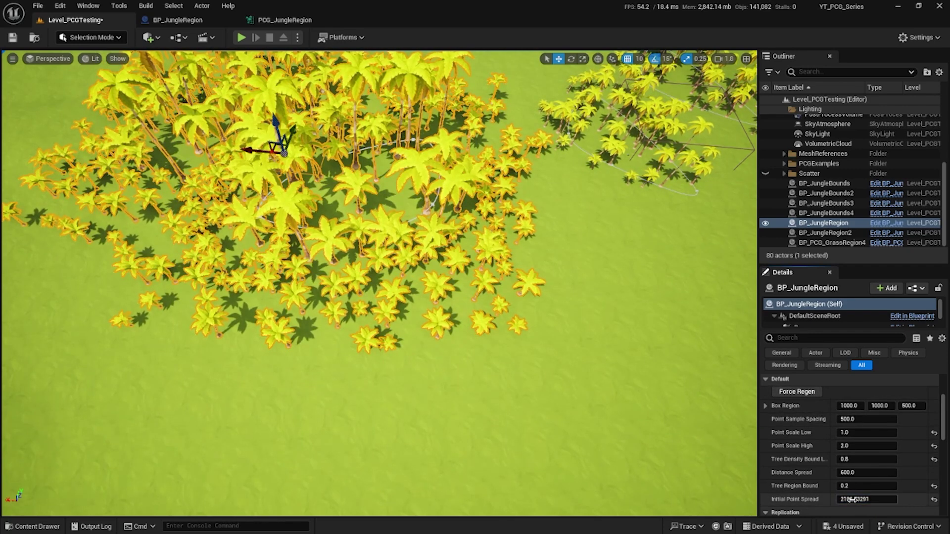
{"action": "left_click_drag", "start_coordinate": [853, 499], "coordinate": [890, 499]}
{"action": "left_click", "coordinate": [797, 390]}
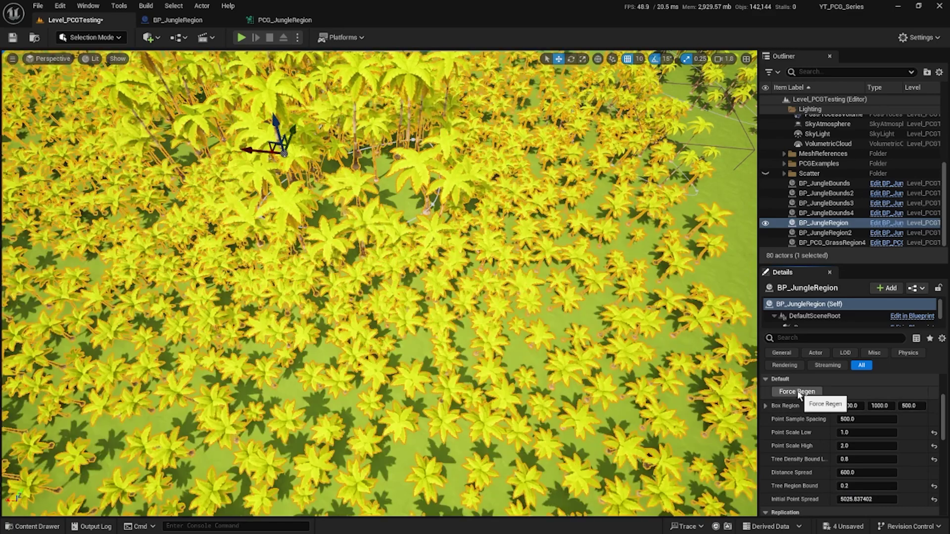
{"action": "mouse_move", "coordinate": [528, 346]}
{"action": "right_mouse_down"}
{"action": "mouse_move", "coordinate": [495, 347]}
{"action": "mouse_move", "coordinate": [520, 342]}
{"action": "right_mouse_up"}
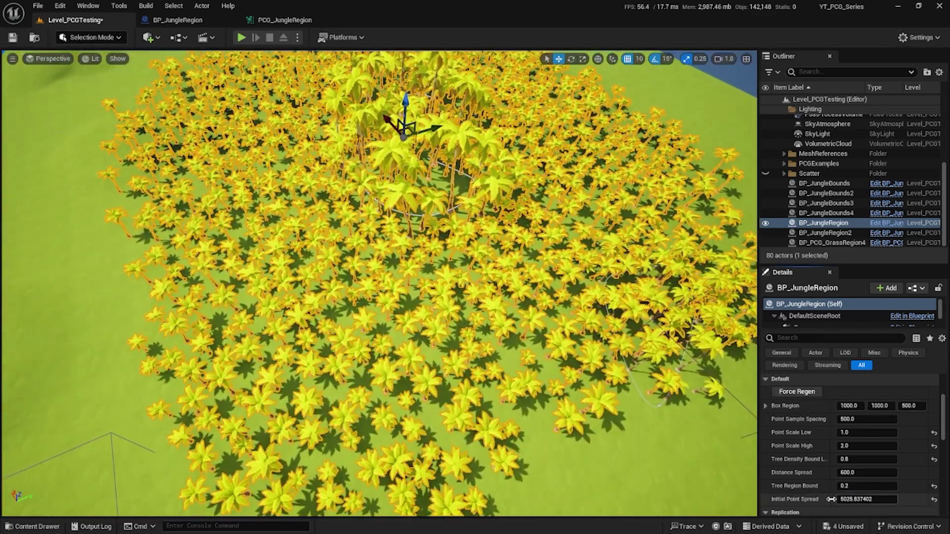
Step: Set BP_JungleRegion's Initial Point Spread to 1000, force-regenerate the trees, and inspect the denser jungle up close
{"action": "left_click", "coordinate": [875, 502]}
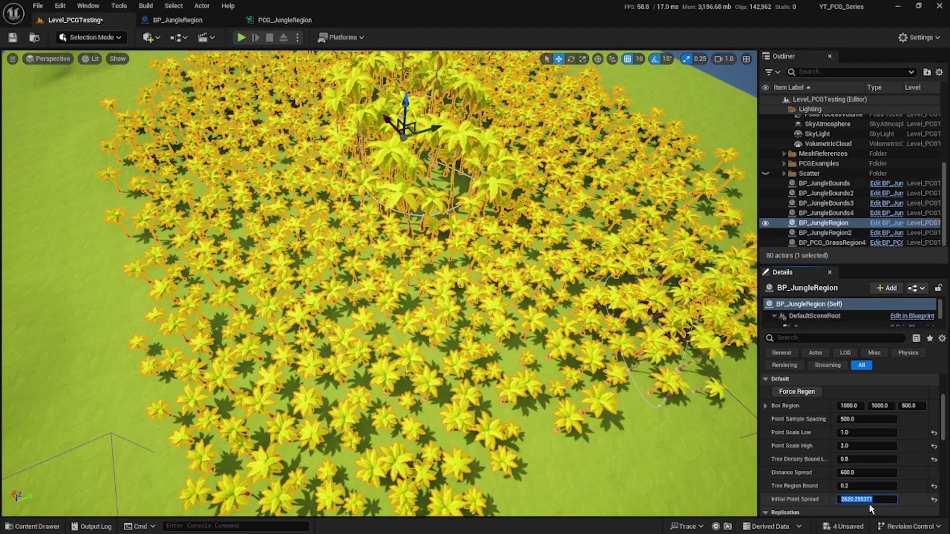
{"action": "type", "text": "1000"}
{"action": "key", "text": "Return"}
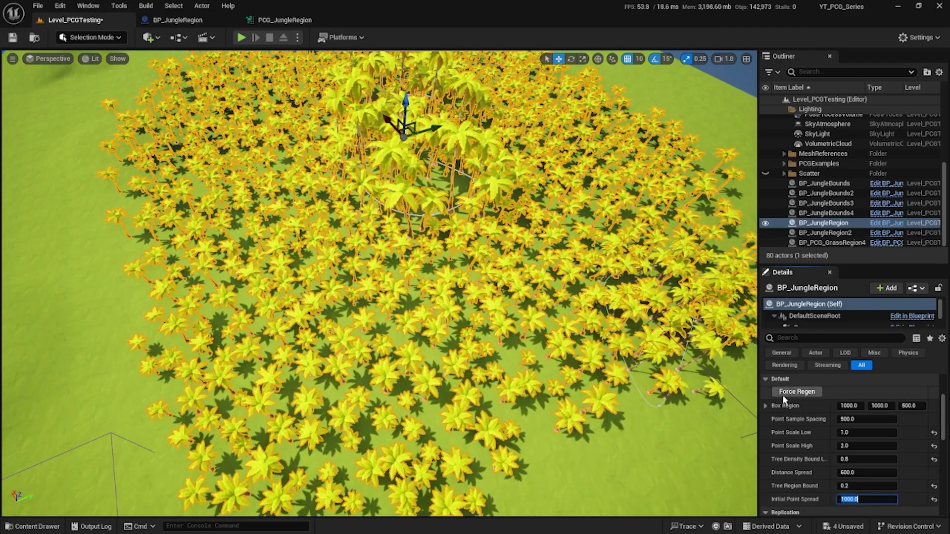
{"action": "left_click", "coordinate": [791, 392]}
{"action": "right_click_drag", "start_coordinate": [489, 336], "coordinate": [482, 281]}
{"action": "key", "text": "w"}
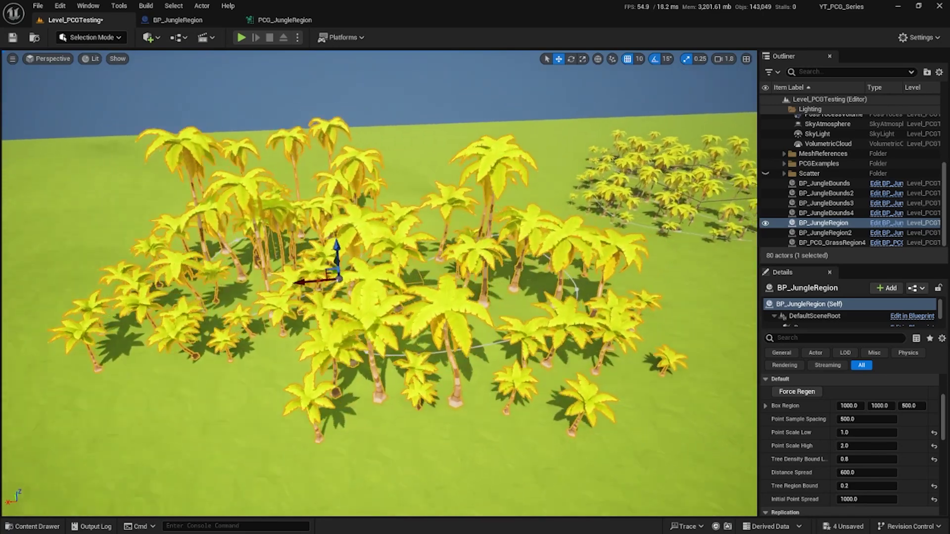
{"action": "key", "text": "w"}
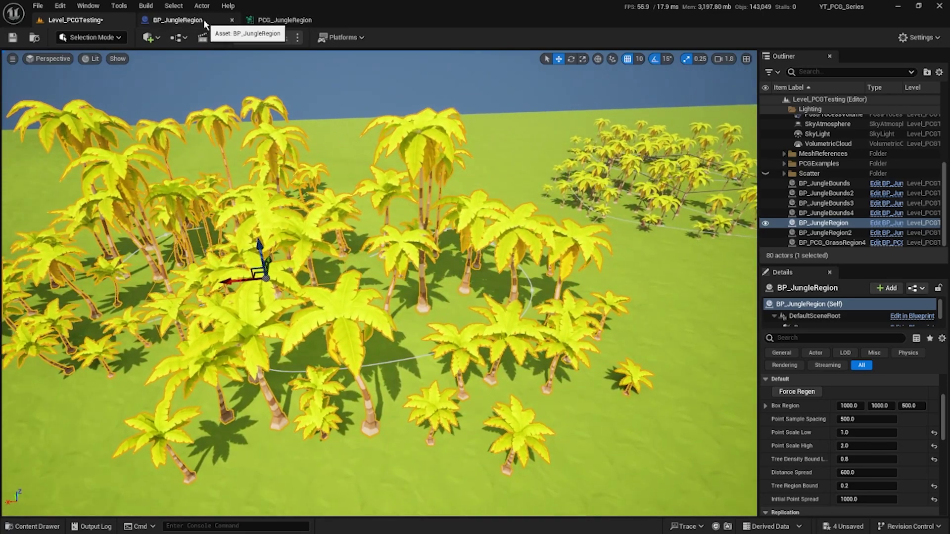
Step: Place another BP_JungleBounds actor from the PCG folder on the open ground beside the existing palm region
{"action": "left_click", "coordinate": [532, 293]}
{"action": "right_click_drag", "start_coordinate": [532, 293], "coordinate": [532, 293]}
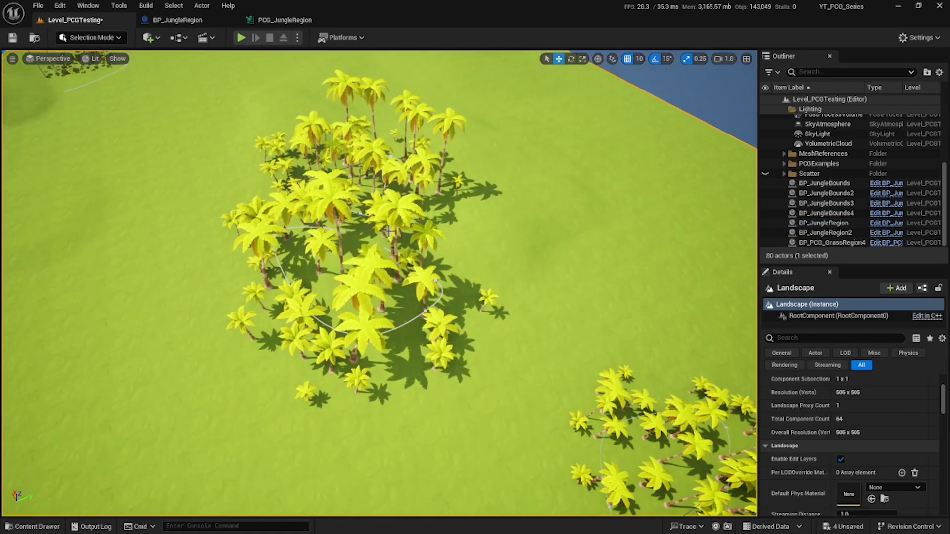
{"action": "left_click", "coordinate": [37, 527]}
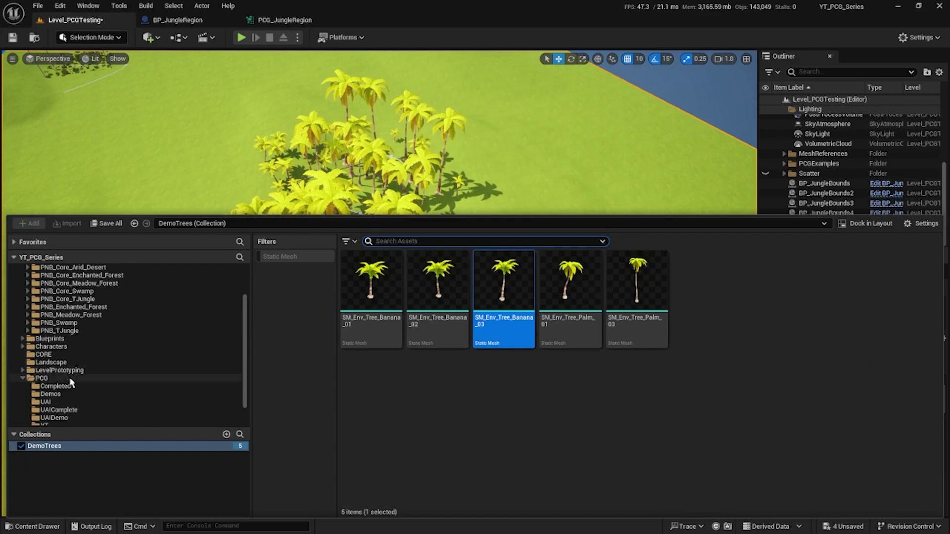
{"action": "left_click", "coordinate": [192, 377]}
{"action": "left_click_drag", "start_coordinate": [771, 292], "coordinate": [493, 262]}
{"action": "scroll", "coordinate": [500, 277], "scroll_direction": "down", "scroll_amount": 8}
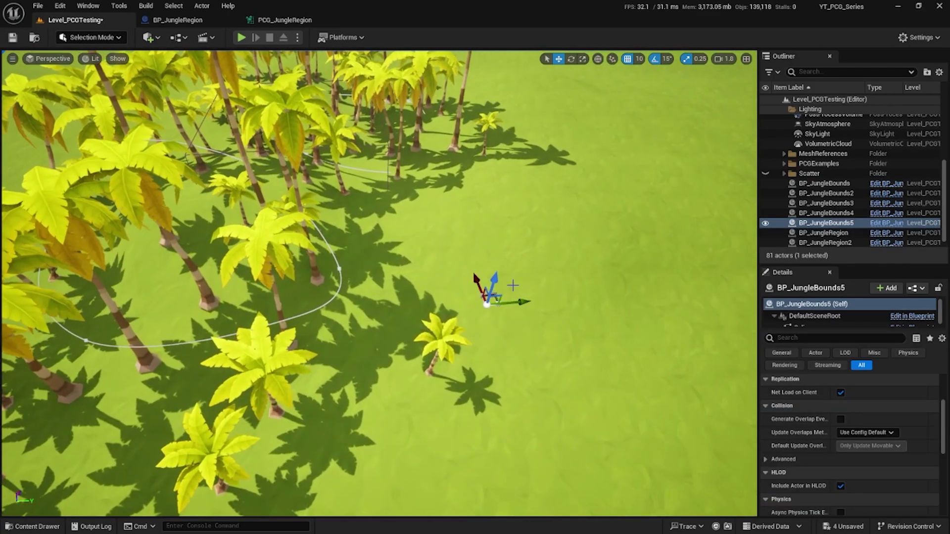
Step: Spread three spline points of the new jungle bounds into a wide loop, two of them at about (1530, 1730, 0) and (0, 2980, -1150)
{"action": "left_click", "coordinate": [487, 303]}
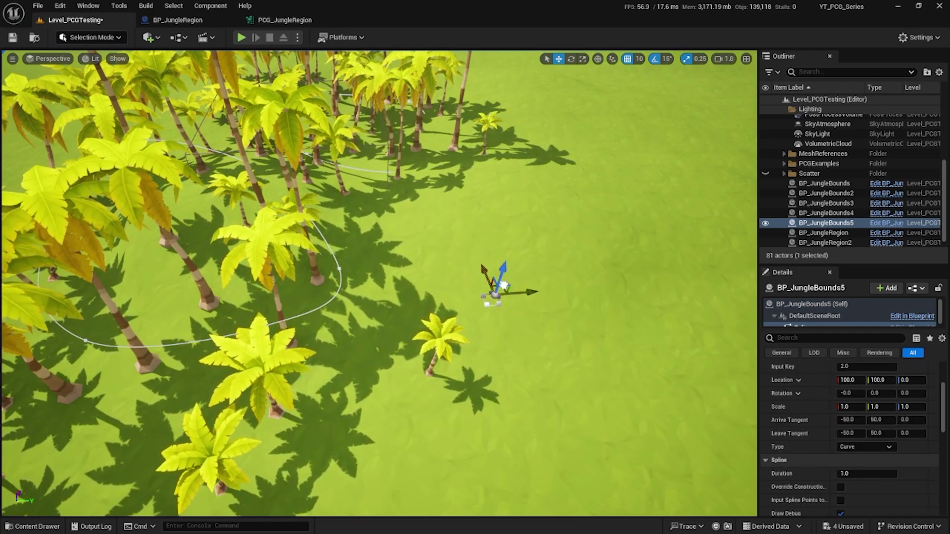
{"action": "left_click_drag", "start_coordinate": [503, 285], "coordinate": [603, 180]}
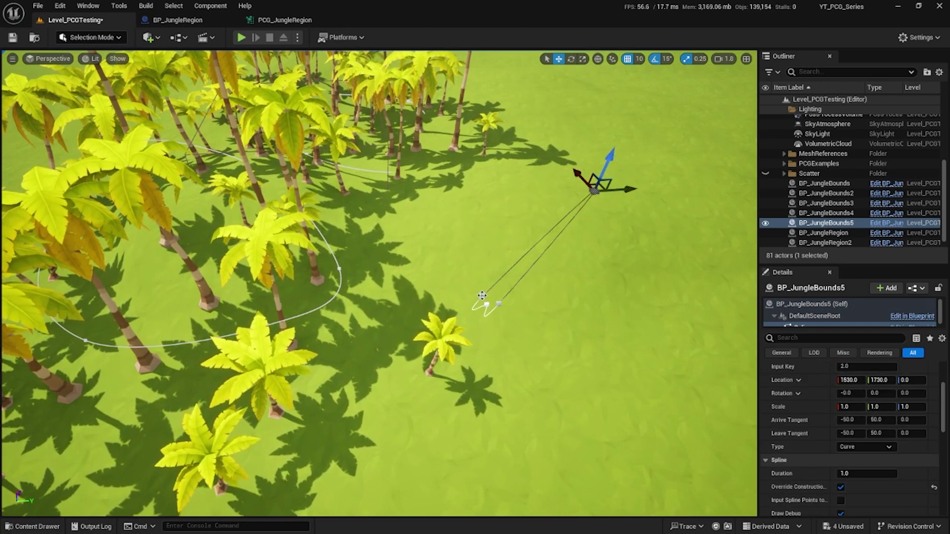
{"action": "left_click", "coordinate": [483, 296]}
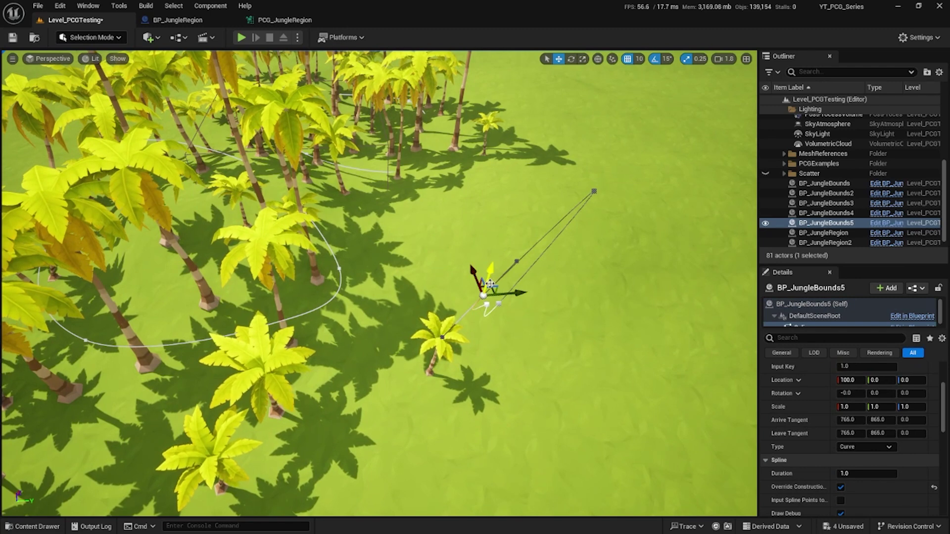
{"action": "left_click_drag", "start_coordinate": [490, 284], "coordinate": [393, 226], "text": "alt"}
{"action": "left_click", "coordinate": [497, 303]}
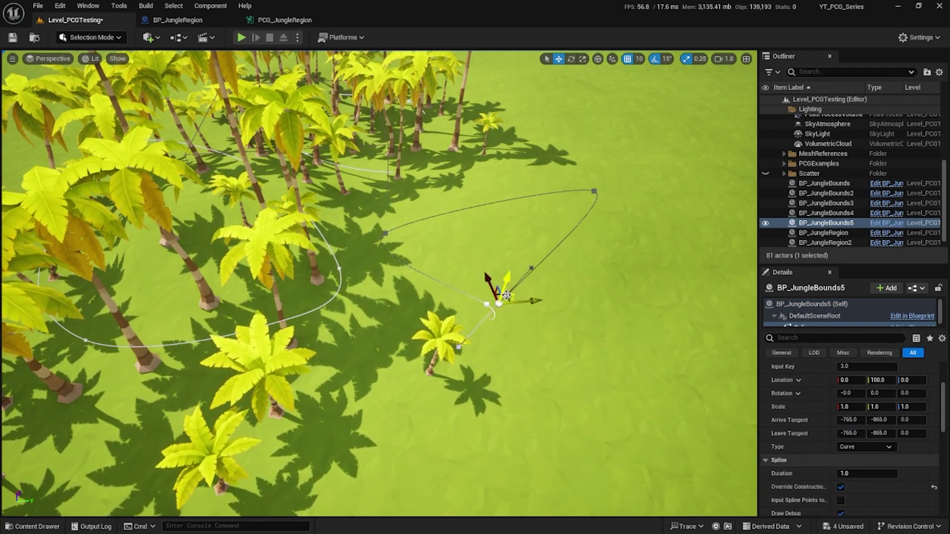
{"action": "left_click_drag", "start_coordinate": [506, 285], "coordinate": [752, 346]}
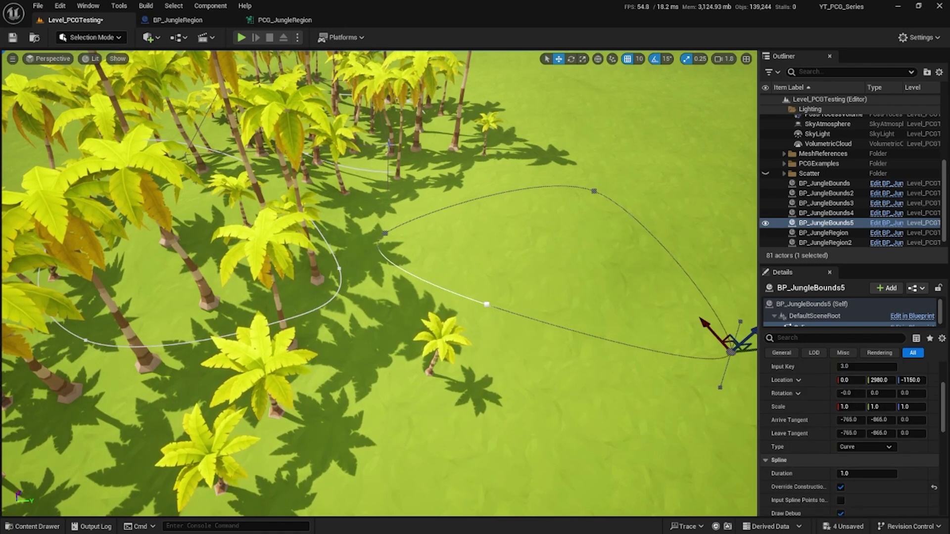
Step: Select BP_JungleRegion, force-regenerate it to include the new bounds, and inspect the resulting tree layout from several angles
{"action": "left_click", "coordinate": [388, 147]}
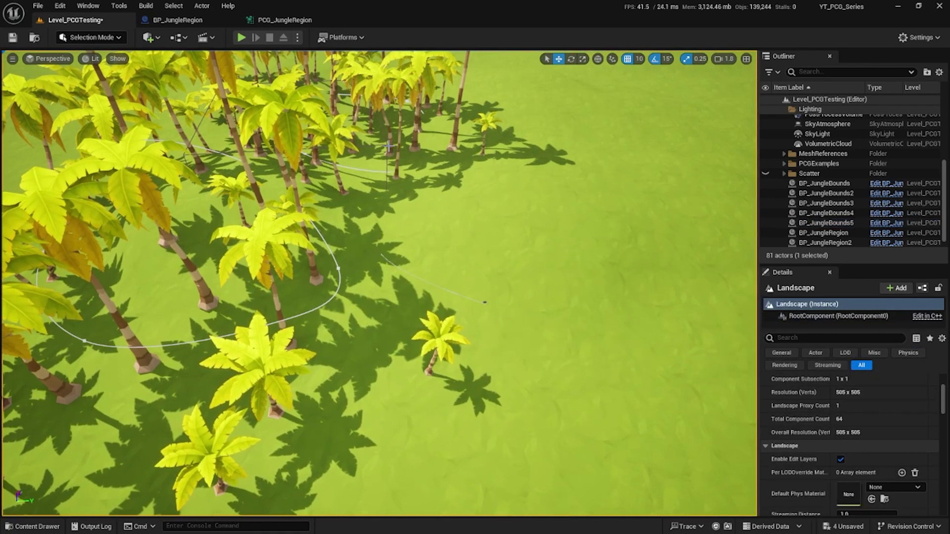
{"action": "left_click", "coordinate": [385, 144]}
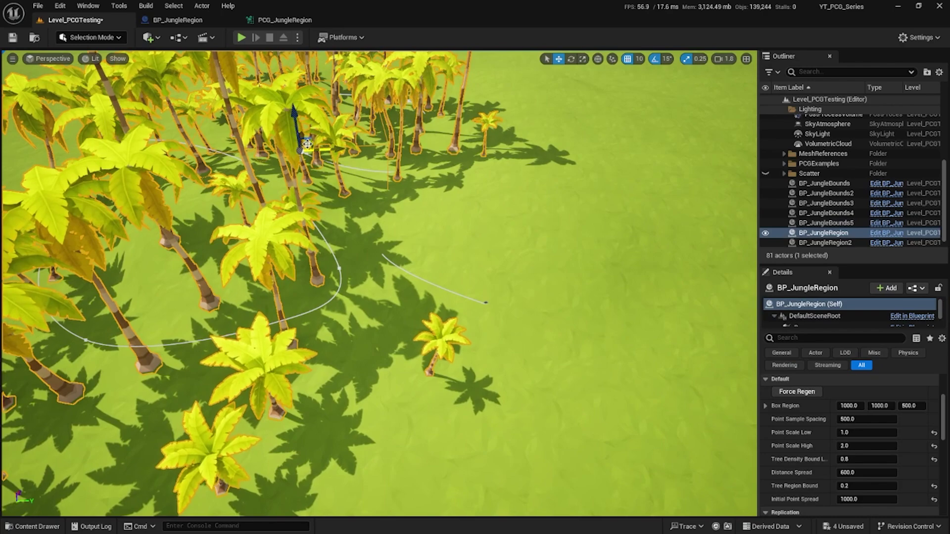
{"action": "right_click_drag", "start_coordinate": [307, 144], "coordinate": [307, 193]}
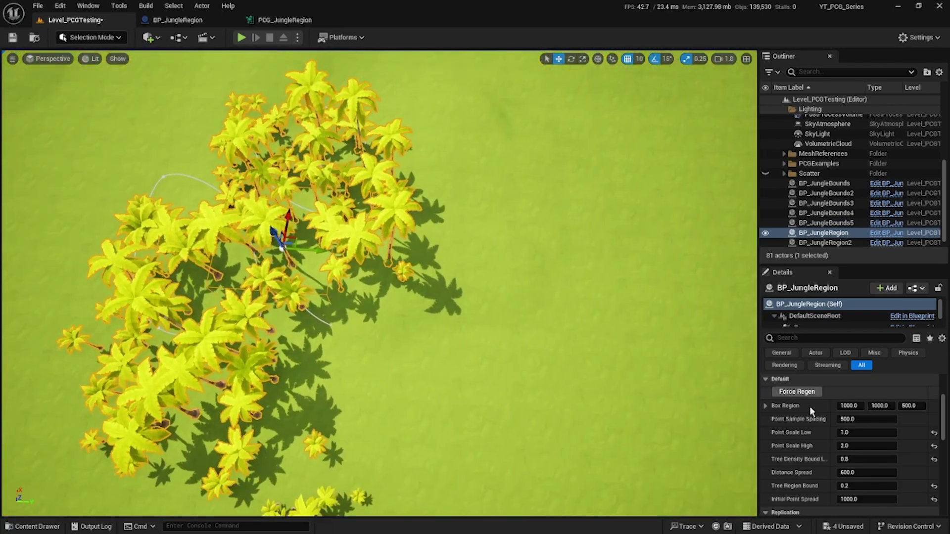
{"action": "left_click", "coordinate": [797, 391]}
{"action": "right_click_drag", "start_coordinate": [731, 394], "coordinate": [727, 302]}
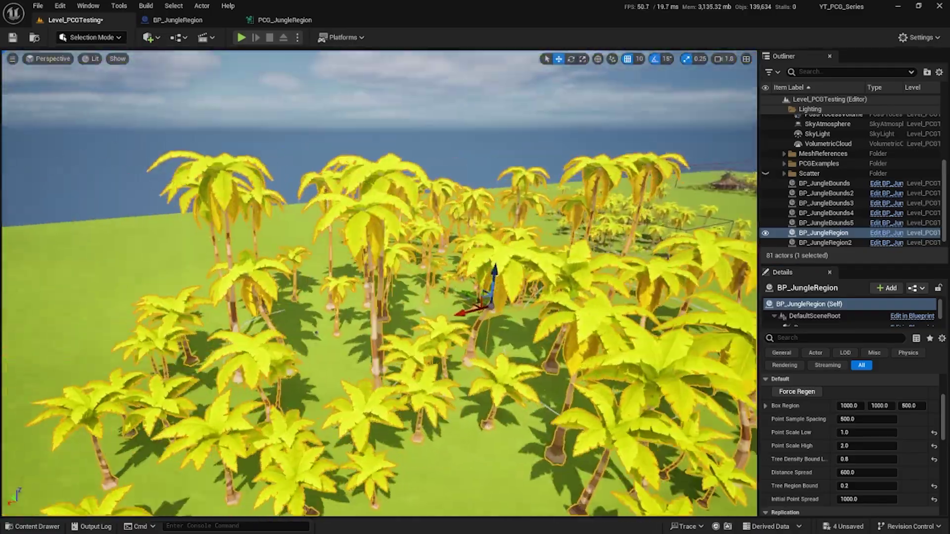
{"action": "right_click_drag", "start_coordinate": [418, 272], "coordinate": [418, 272]}
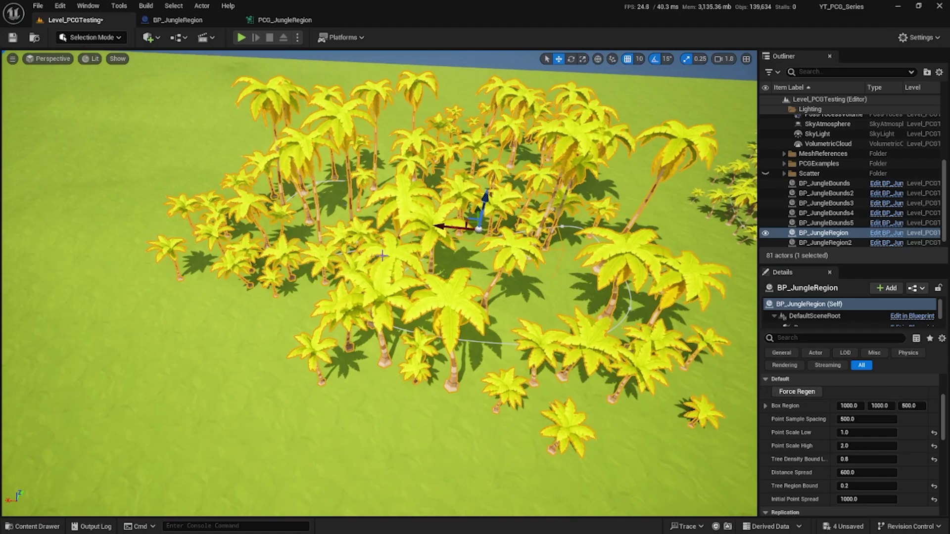
{"action": "right_click_drag", "start_coordinate": [356, 284], "coordinate": [357, 257]}
{"action": "scroll", "coordinate": [490, 349], "scroll_direction": "down", "scroll_amount": 5}
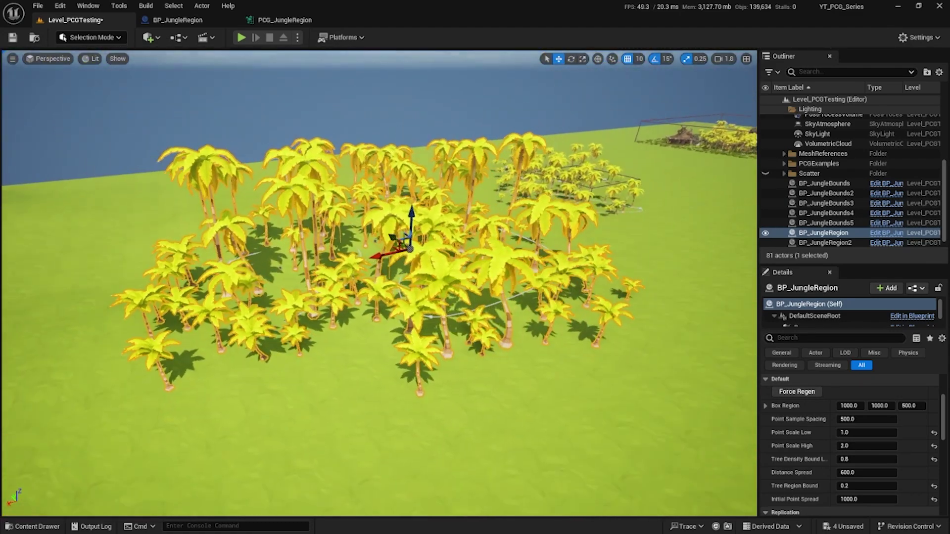
{"action": "middle_click_drag", "start_coordinate": [405, 293], "coordinate": [428, 280]}
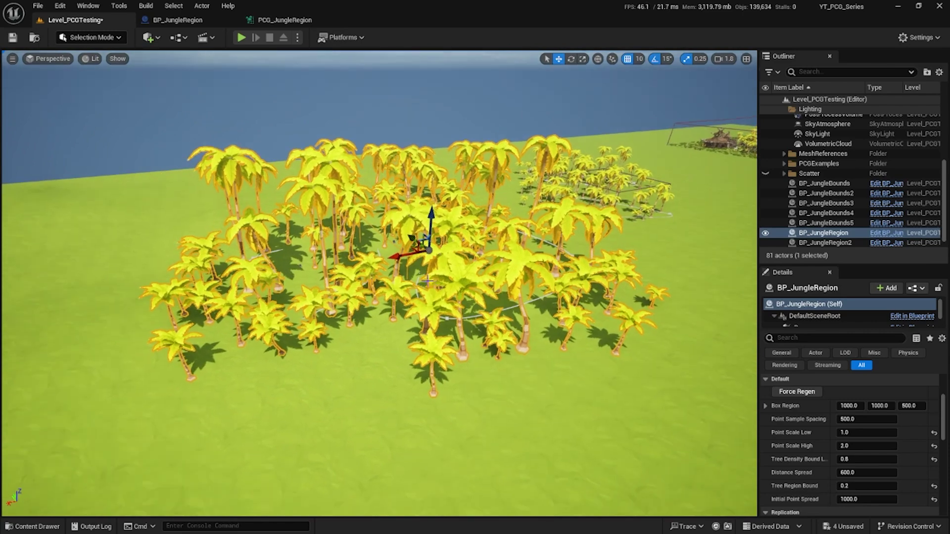
{"action": "right_click_drag", "start_coordinate": [513, 322], "coordinate": [425, 208]}
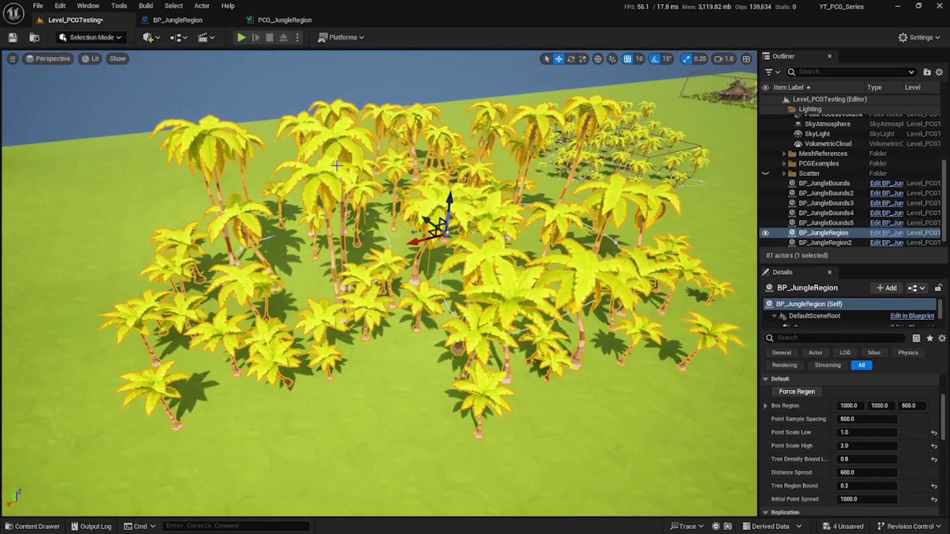
Step: Review the Initial Point Spread getter in PCG_JungleRegion and BP_JungleRegion's construction script, and return to the level
{"action": "left_click", "coordinate": [284, 20]}
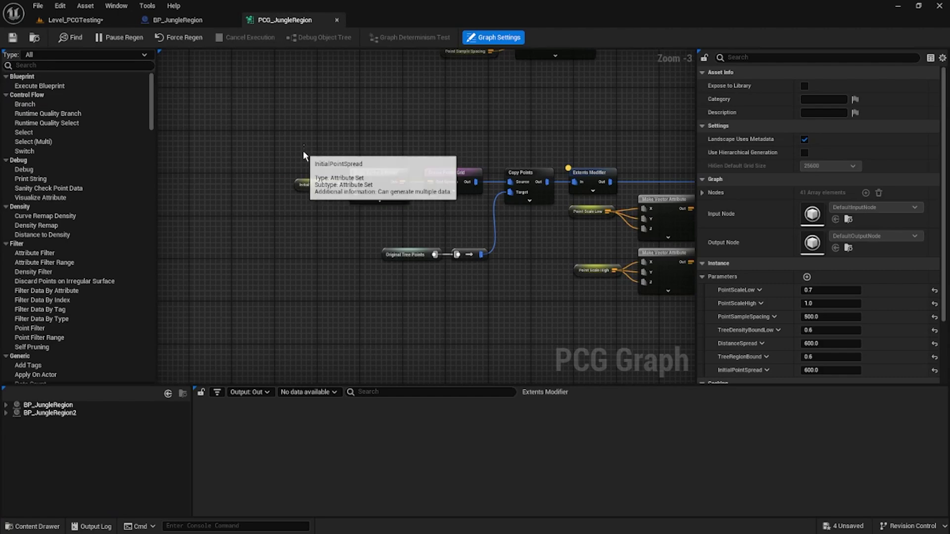
{"action": "left_click", "coordinate": [302, 184]}
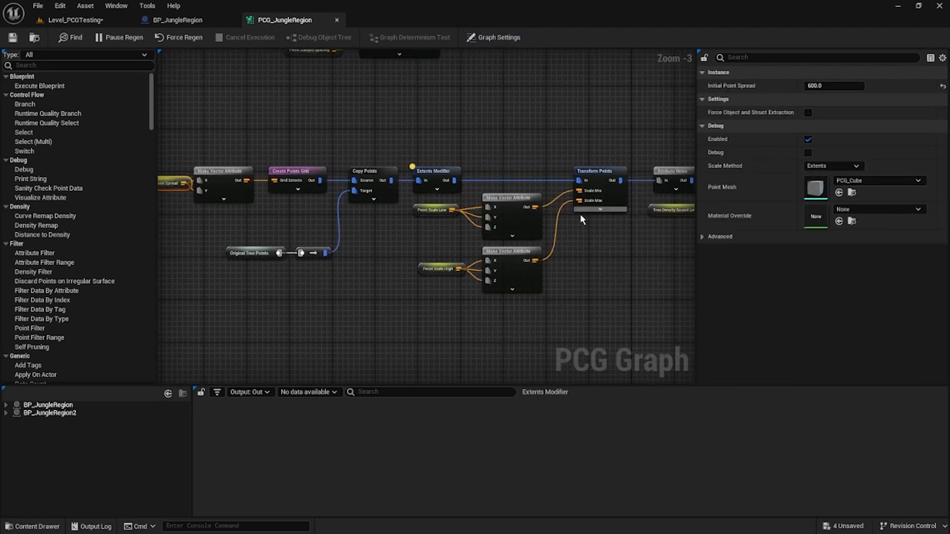
{"action": "left_click", "coordinate": [198, 20]}
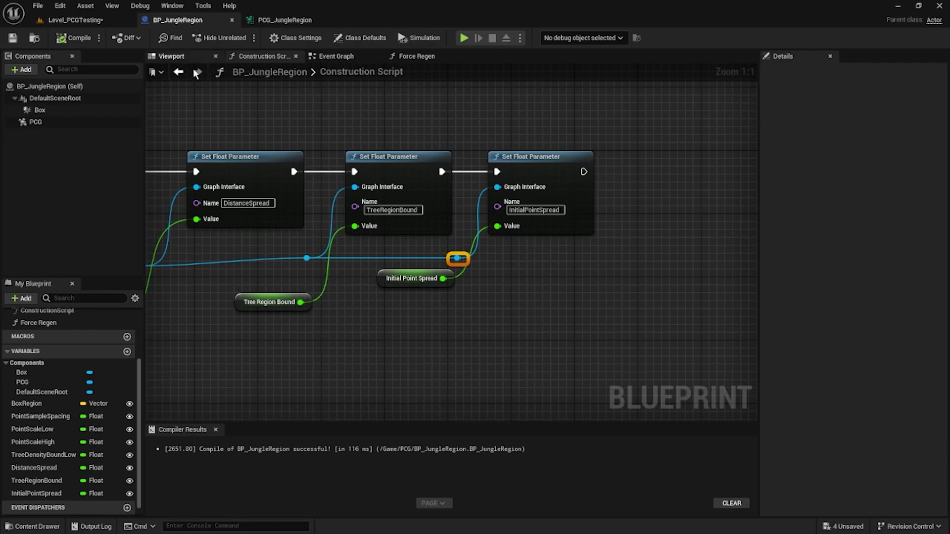
{"action": "left_click", "coordinate": [70, 21]}
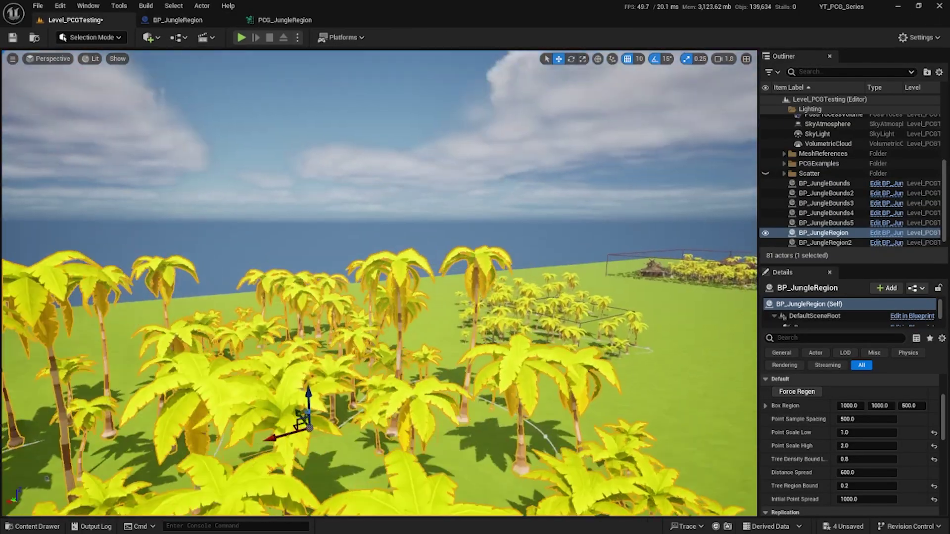
Step: Select BP_JungleRegion2 and set its tree density bound to 0.168, Tree Region Bound to about 0.167 and Initial Point Spread to about 793
{"action": "right_click_drag", "start_coordinate": [379, 282], "coordinate": [378, 342]}
{"action": "right_click_drag", "start_coordinate": [515, 321], "coordinate": [515, 302]}
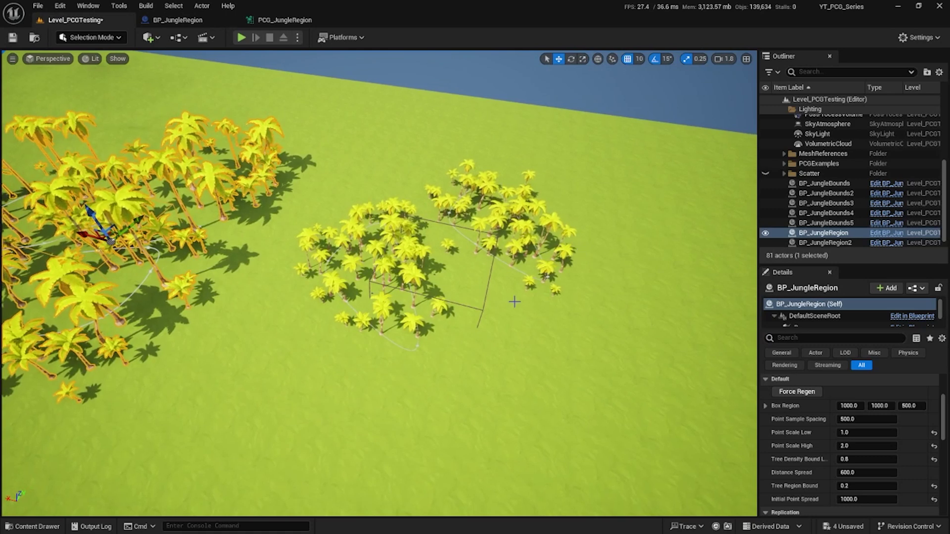
{"action": "left_click", "coordinate": [531, 339]}
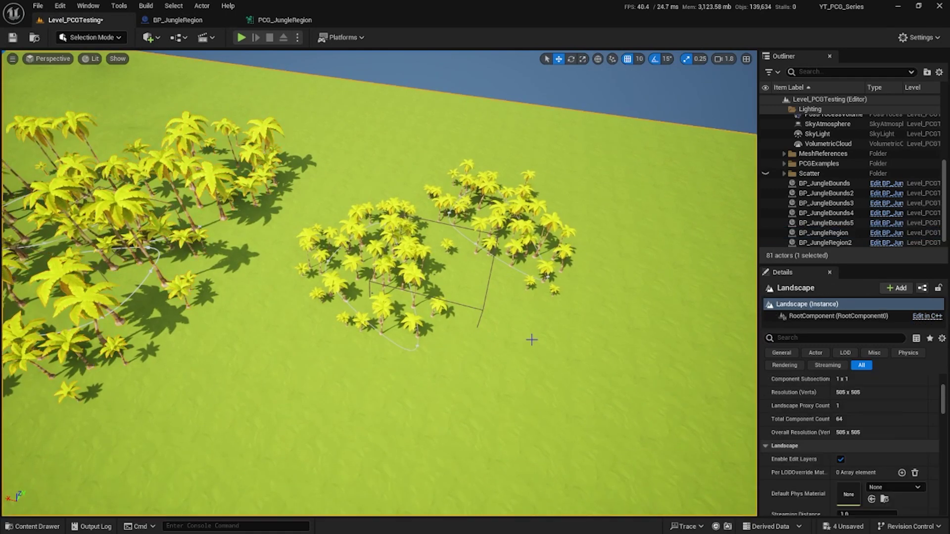
{"action": "left_click", "coordinate": [482, 311]}
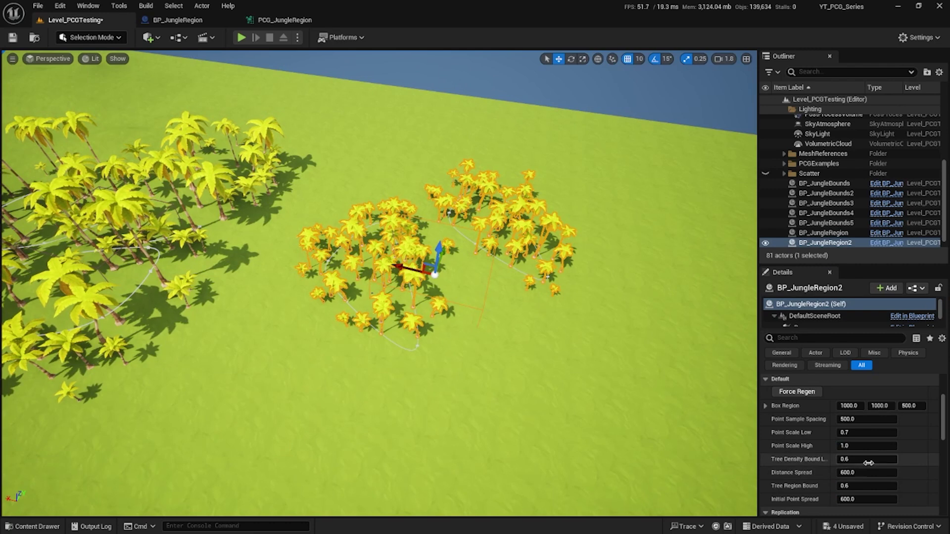
{"action": "left_click_drag", "start_coordinate": [866, 462], "coordinate": [854, 463]}
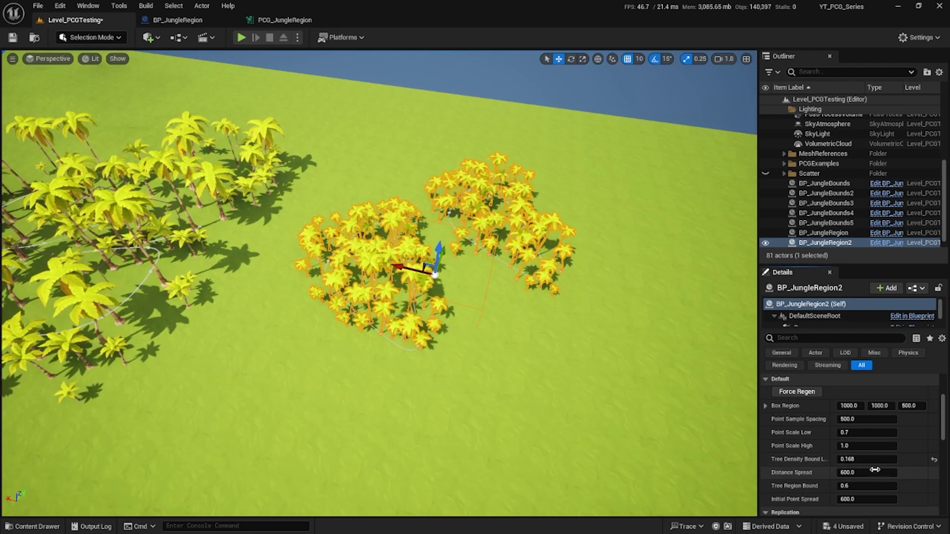
{"action": "mouse_move", "coordinate": [860, 499]}
{"action": "left_mouse_down"}
{"action": "mouse_move", "coordinate": [883, 499]}
{"action": "mouse_move", "coordinate": [843, 484]}
{"action": "mouse_move", "coordinate": [865, 486]}
{"action": "mouse_move", "coordinate": [851, 486]}
{"action": "left_mouse_up"}
{"action": "right_click_drag", "start_coordinate": [399, 366], "coordinate": [546, 265]}
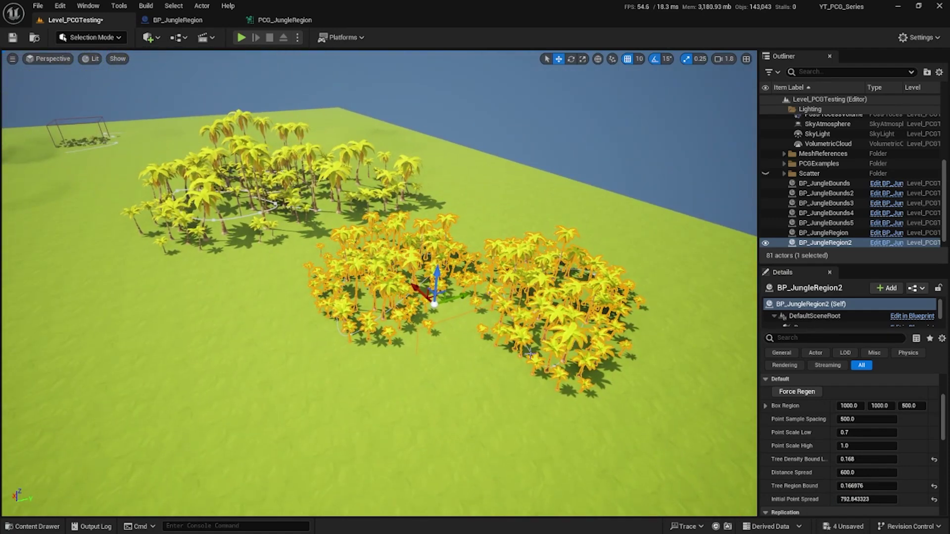
Step: Review the PCG_JungleRegion graph's node chain from the copied points through the density, pruning and distance filters to the two tree branches
{"action": "left_click", "coordinate": [292, 20]}
{"action": "right_click_drag", "start_coordinate": [648, 285], "coordinate": [500, 286]}
{"action": "scroll", "coordinate": [510, 291], "scroll_direction": "down", "scroll_amount": 3}
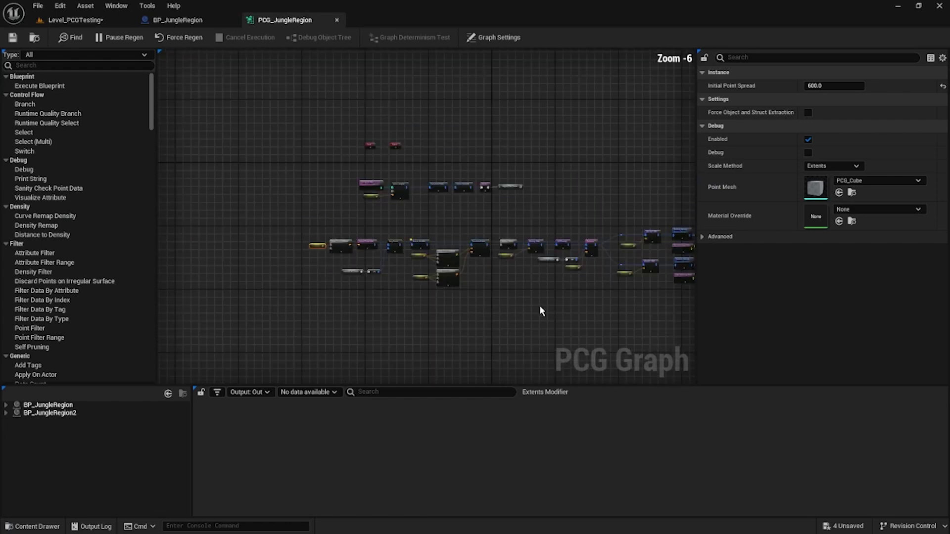
{"action": "right_click_drag", "start_coordinate": [548, 306], "coordinate": [438, 302]}
{"action": "scroll", "coordinate": [430, 306], "scroll_direction": "up", "scroll_amount": 2}
{"action": "right_click_drag", "start_coordinate": [223, 300], "coordinate": [412, 297]}
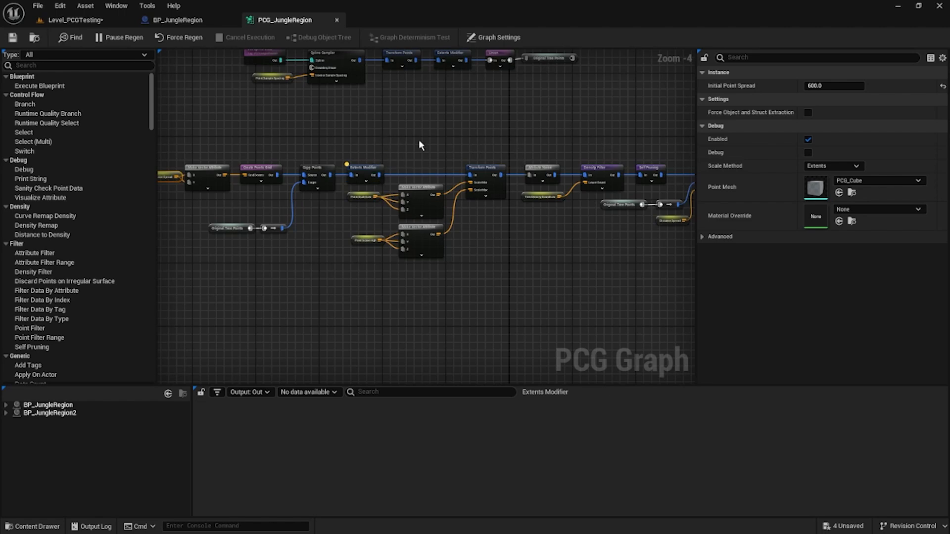
{"action": "right_click_drag", "start_coordinate": [545, 218], "coordinate": [327, 244]}
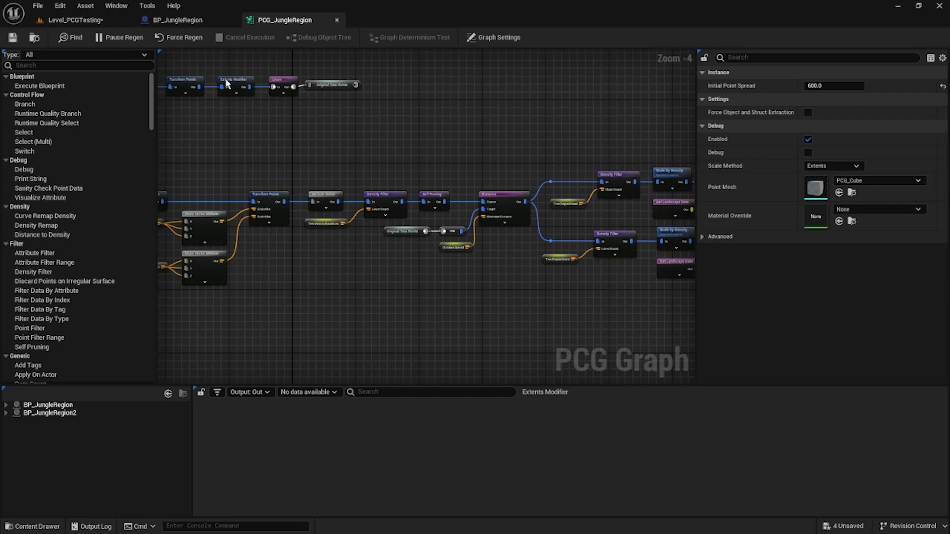
Step: Return to the level and compare the trees of BP_JungleRegion2 with the neighbouring palm region from above
{"action": "left_click", "coordinate": [80, 21]}
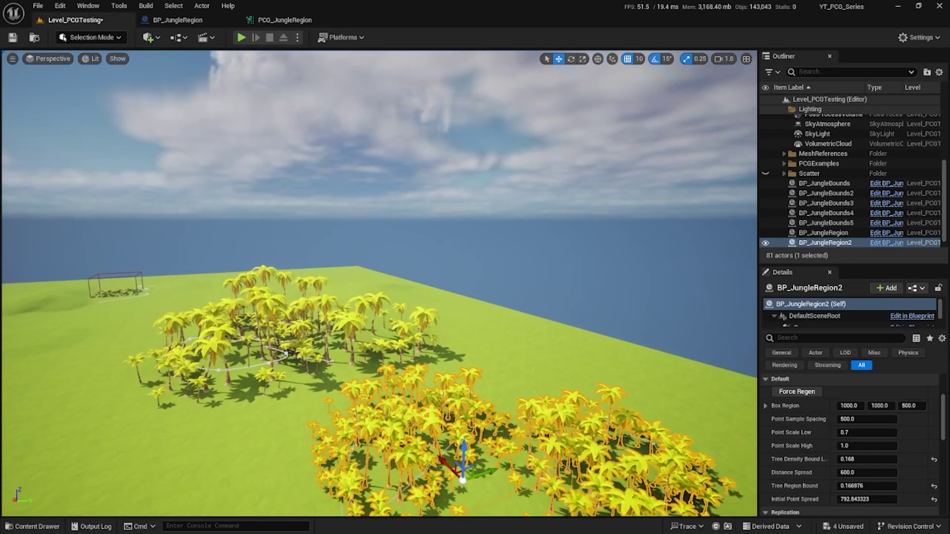
{"action": "key", "text": "w"}
{"action": "right_click_drag", "start_coordinate": [380, 283], "coordinate": [233, 321]}
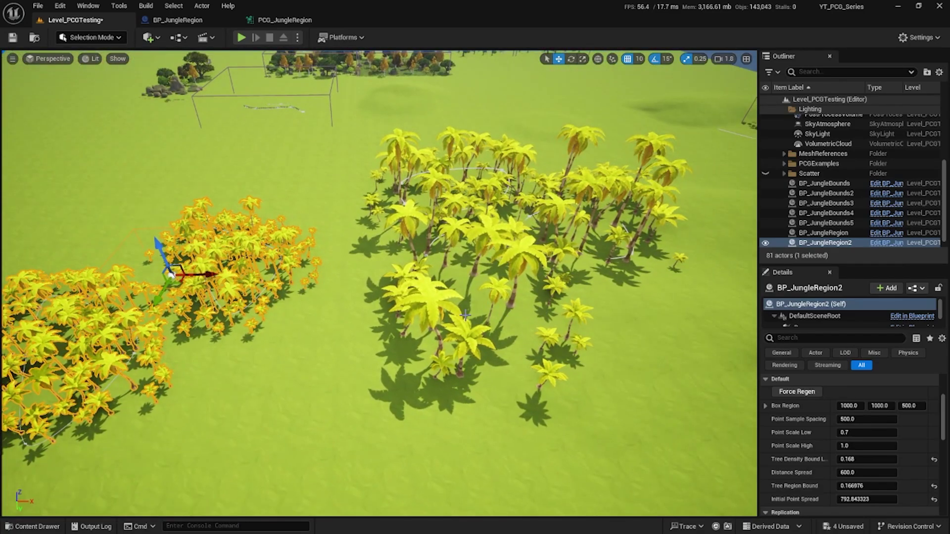